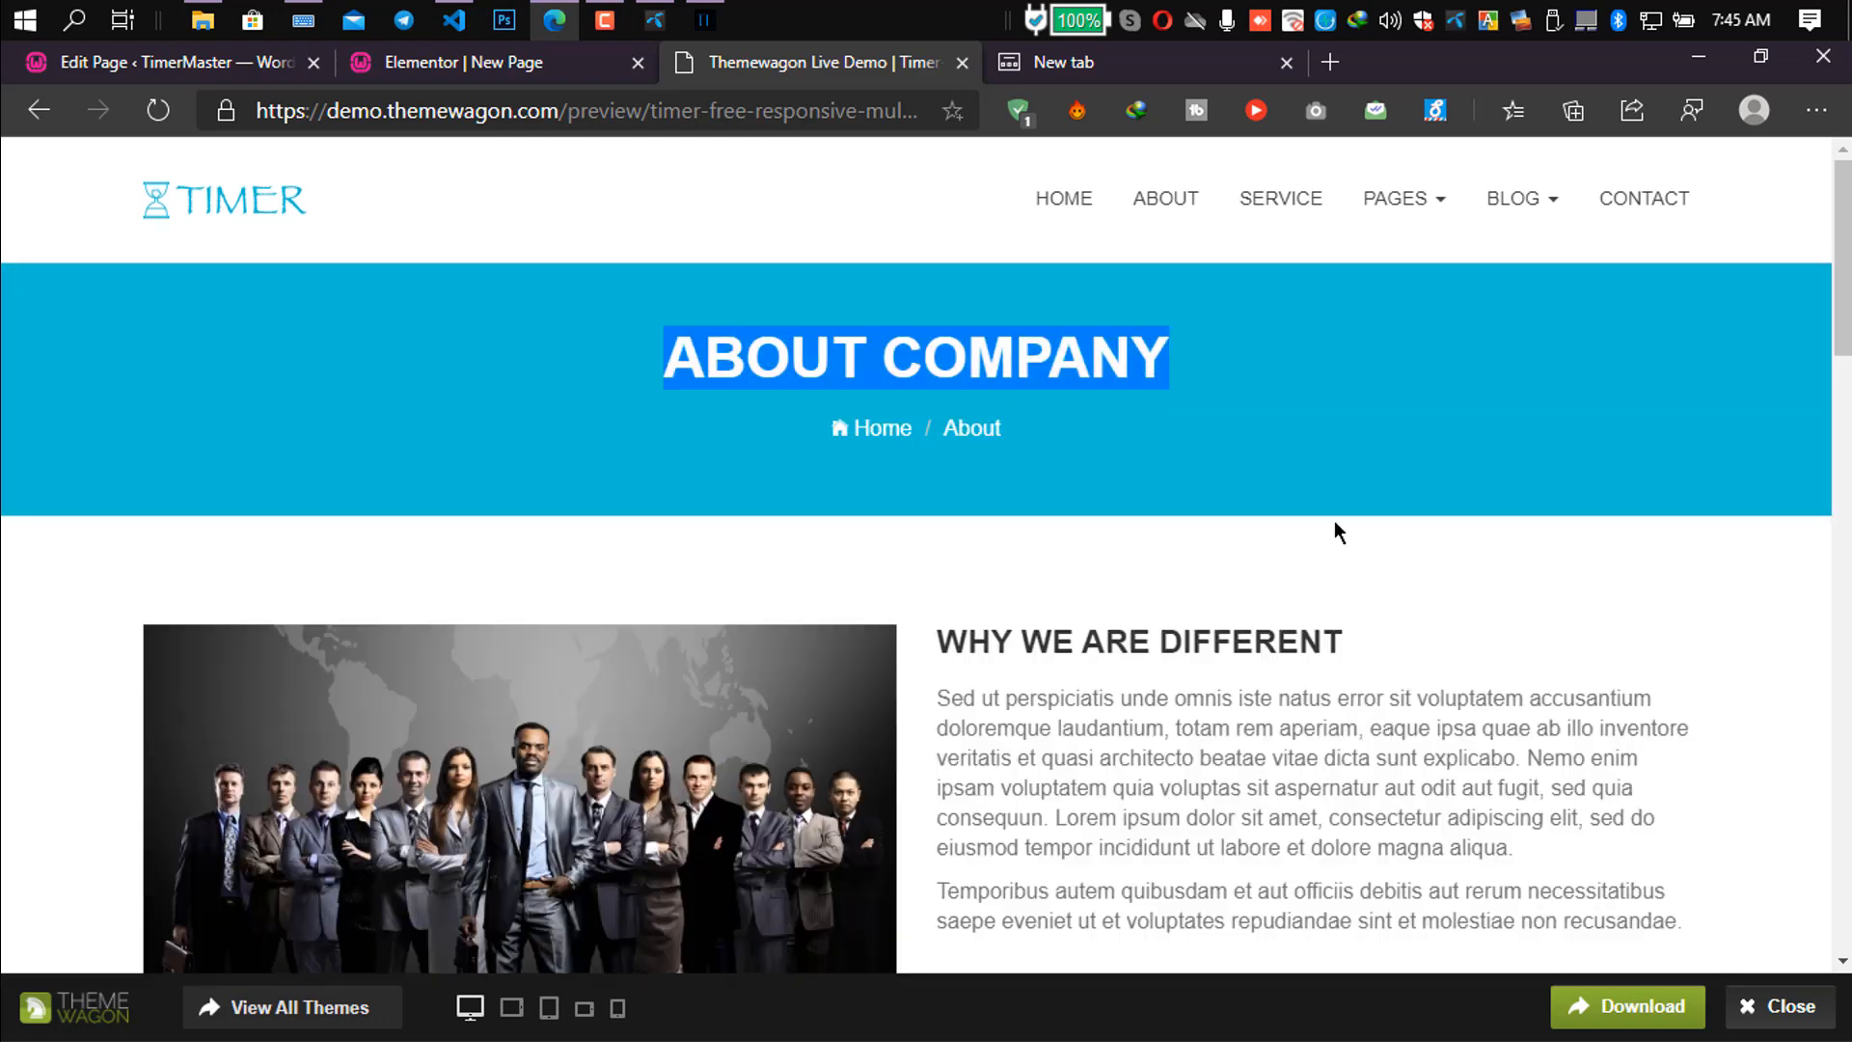
Switch to the Elementor page editor and browse the available widgets, including those in the Pro group.
drag(1206, 497, 1290, 379)
click(1179, 368)
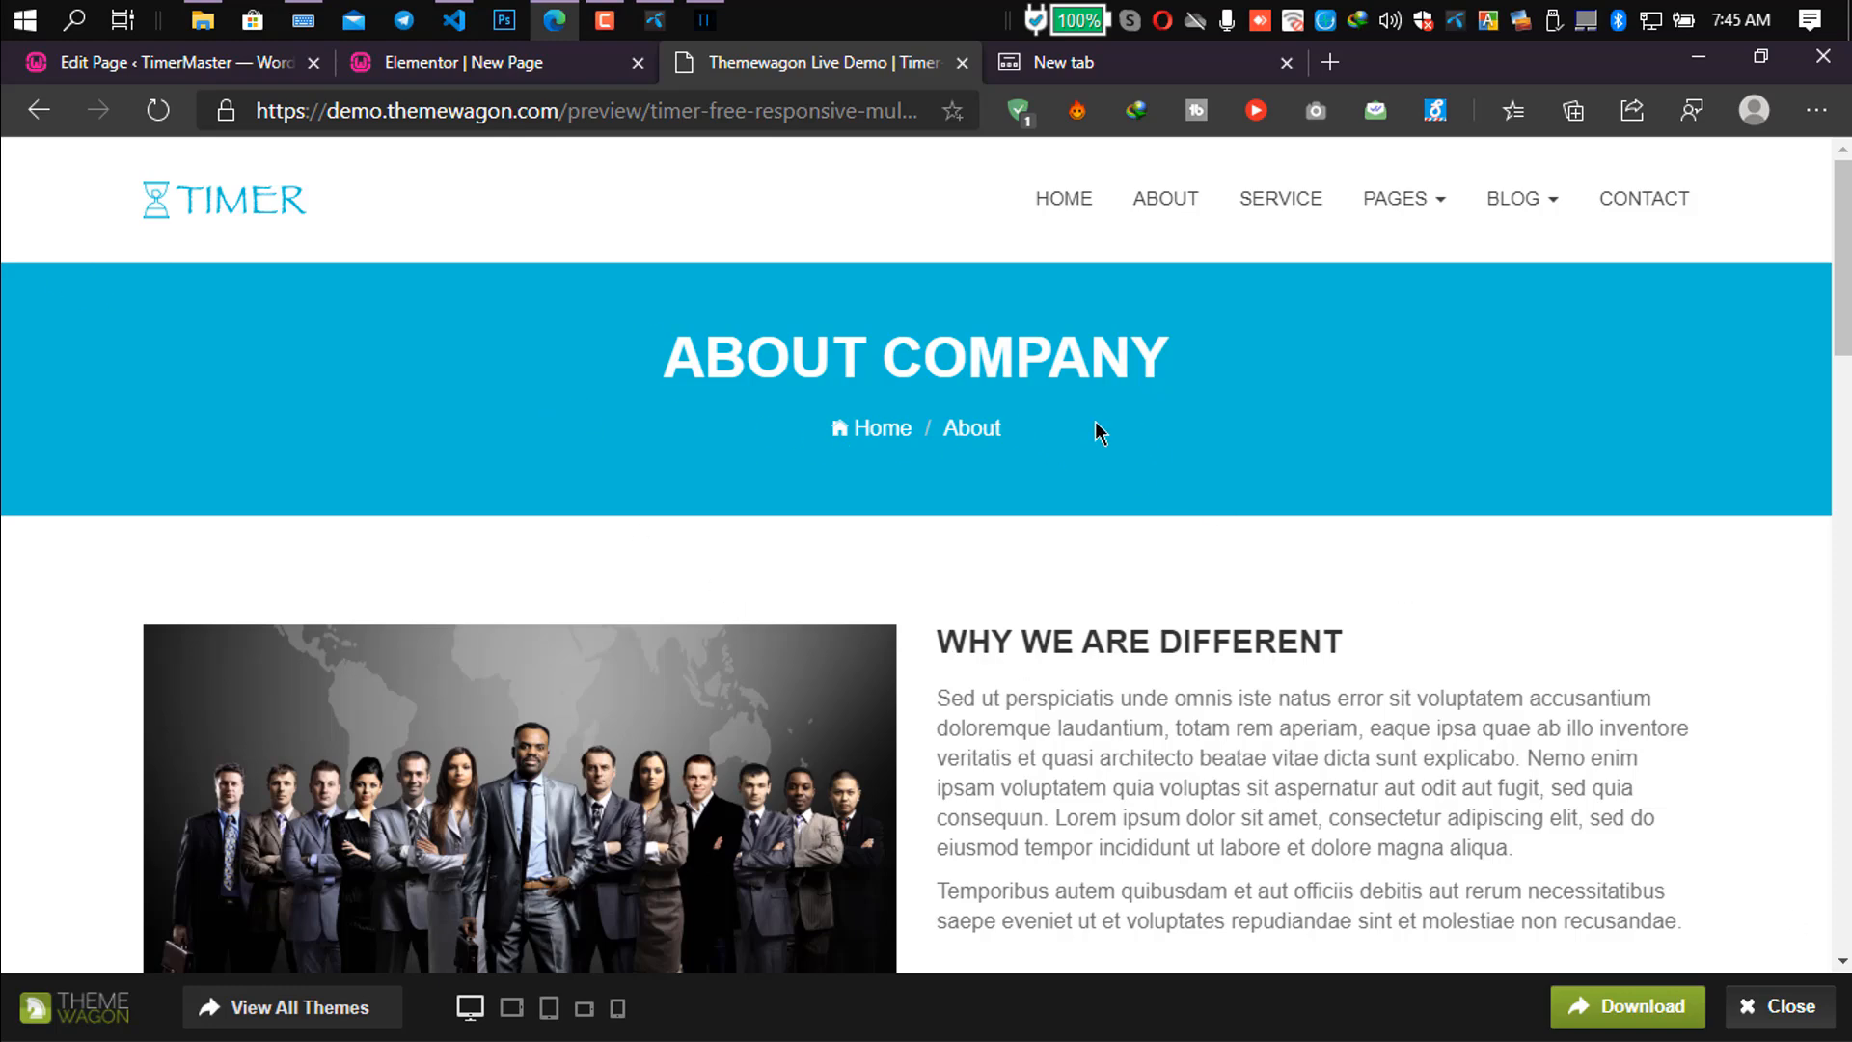
click(441, 63)
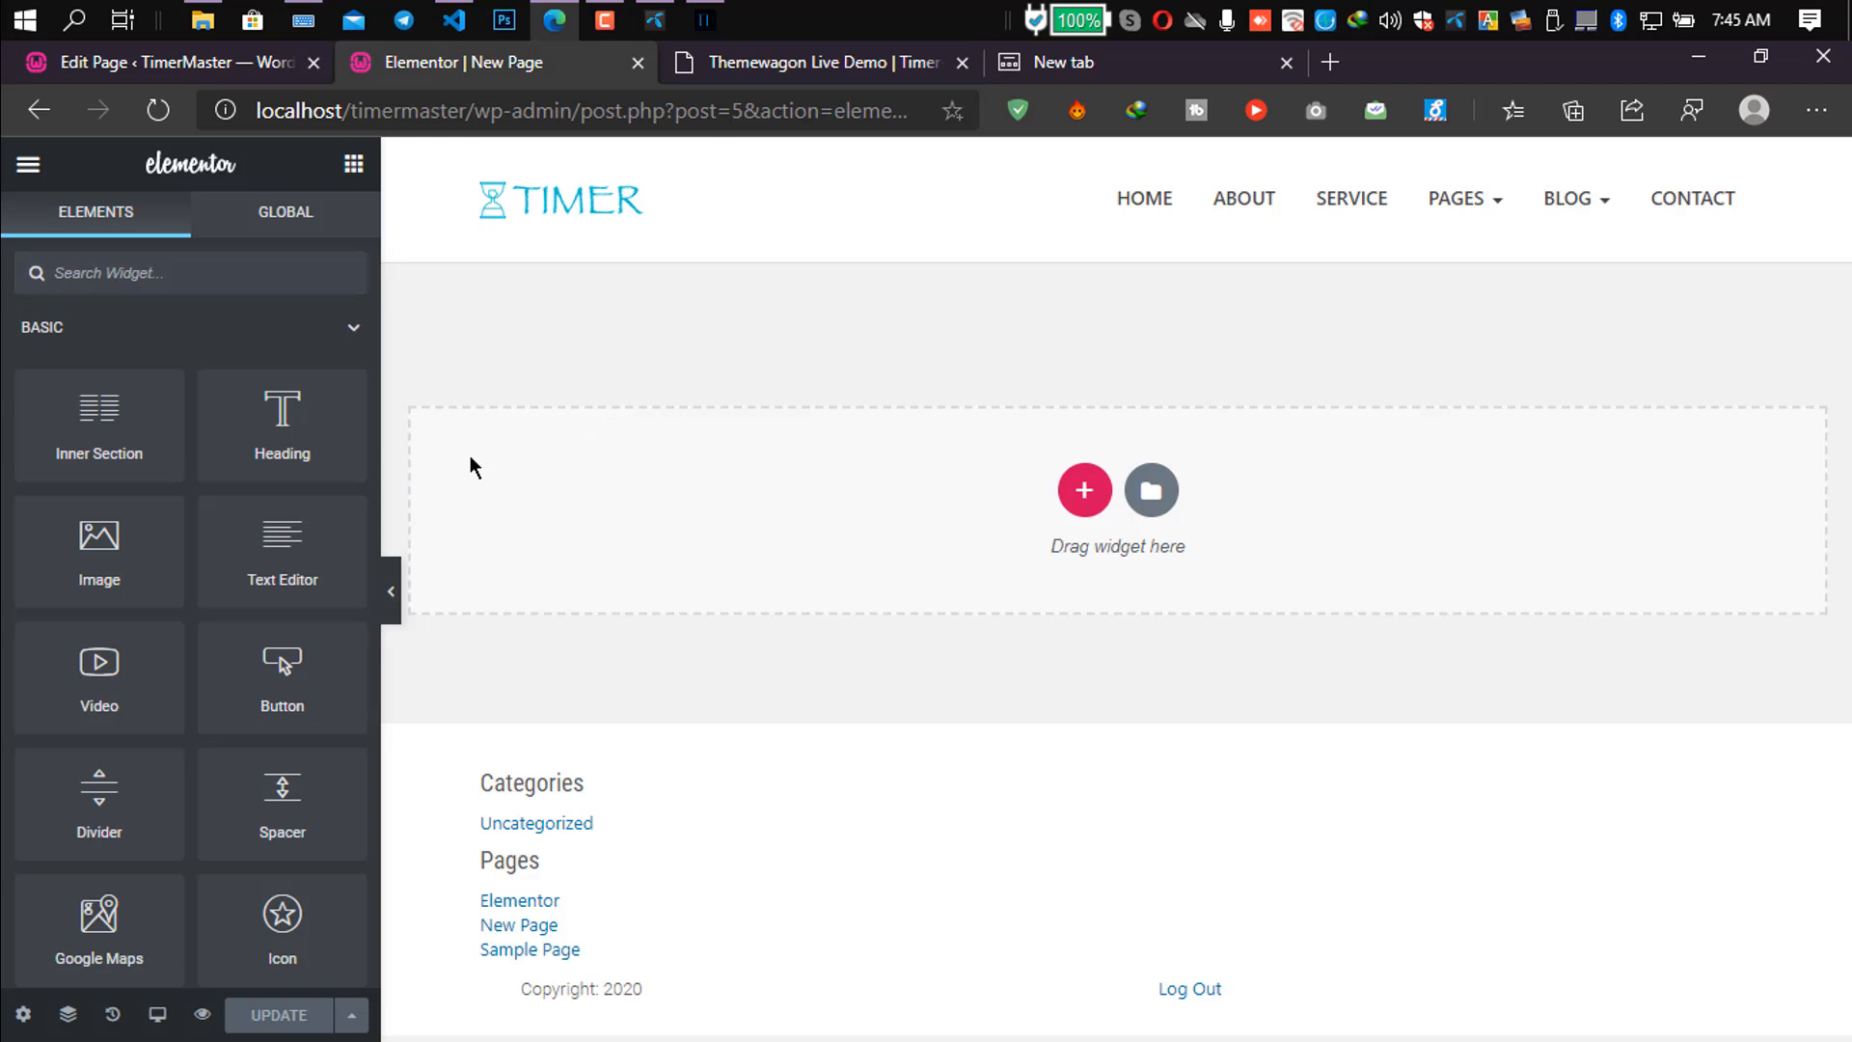
click(353, 328)
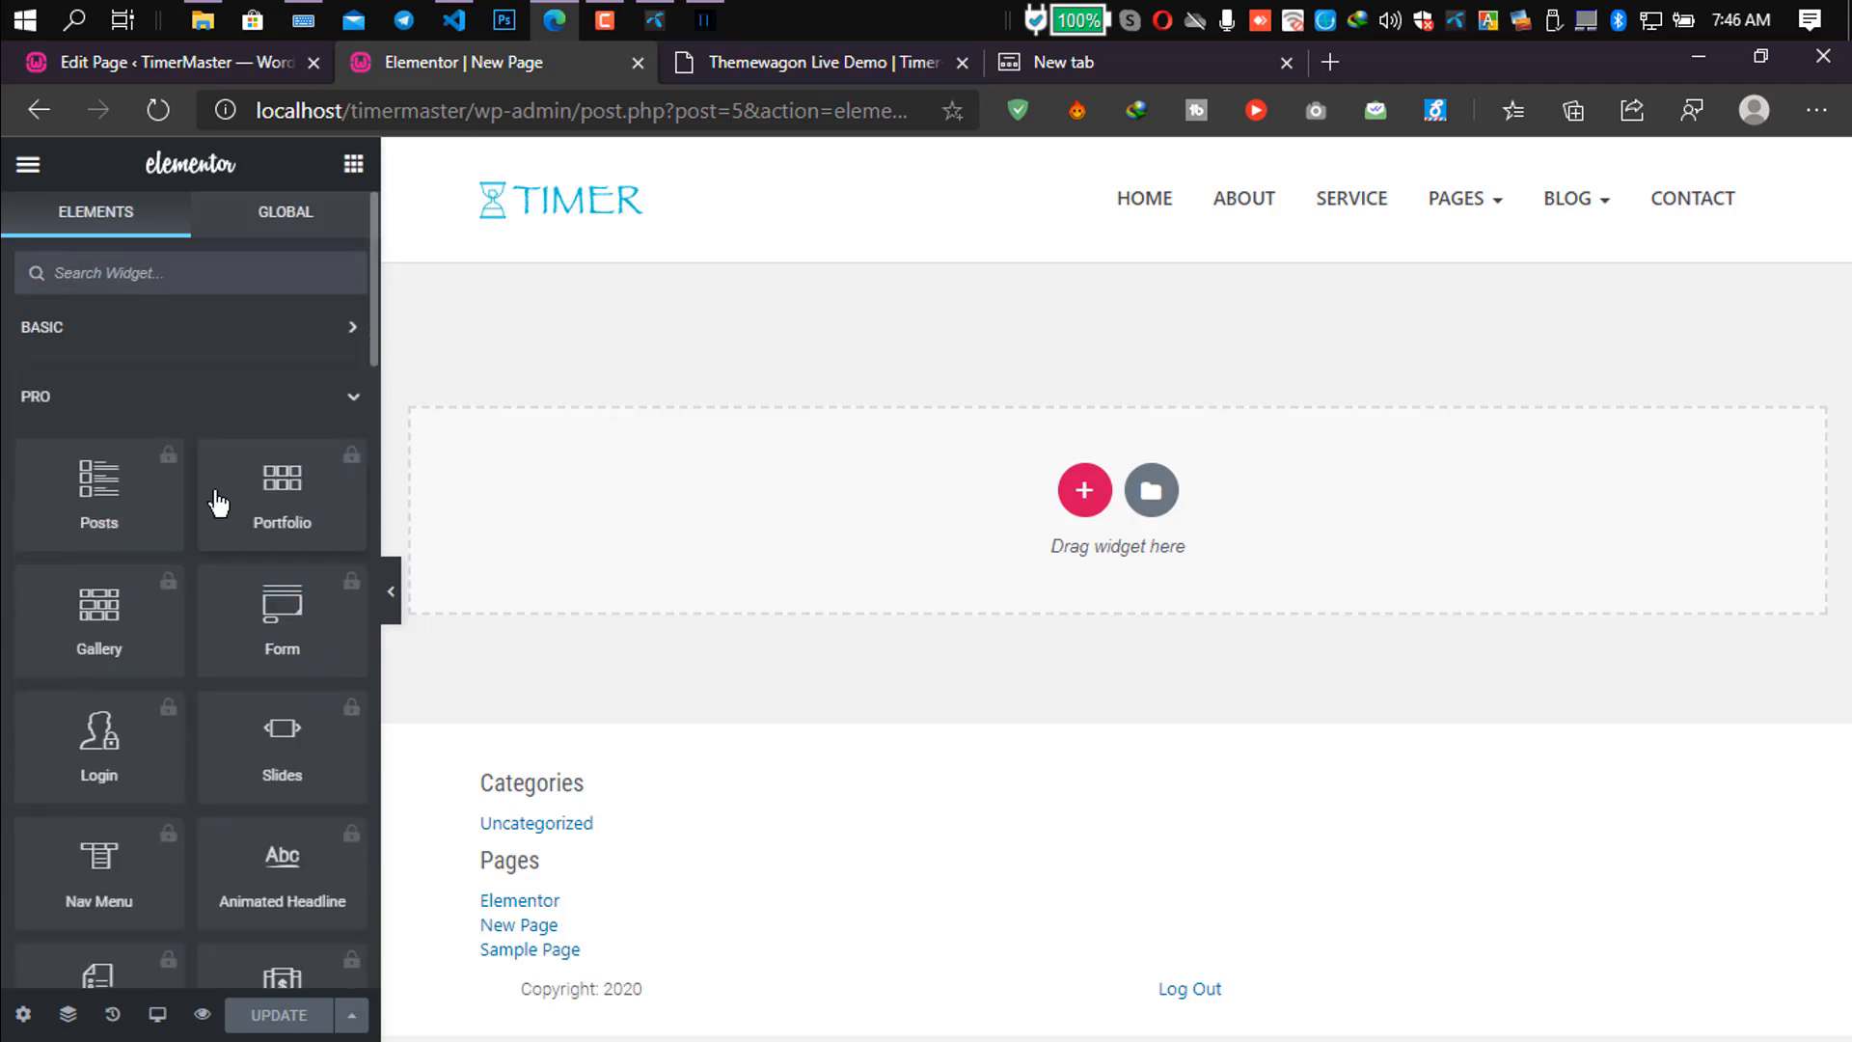
scroll(221, 497, down, 10)
scroll(145, 376, up, 5)
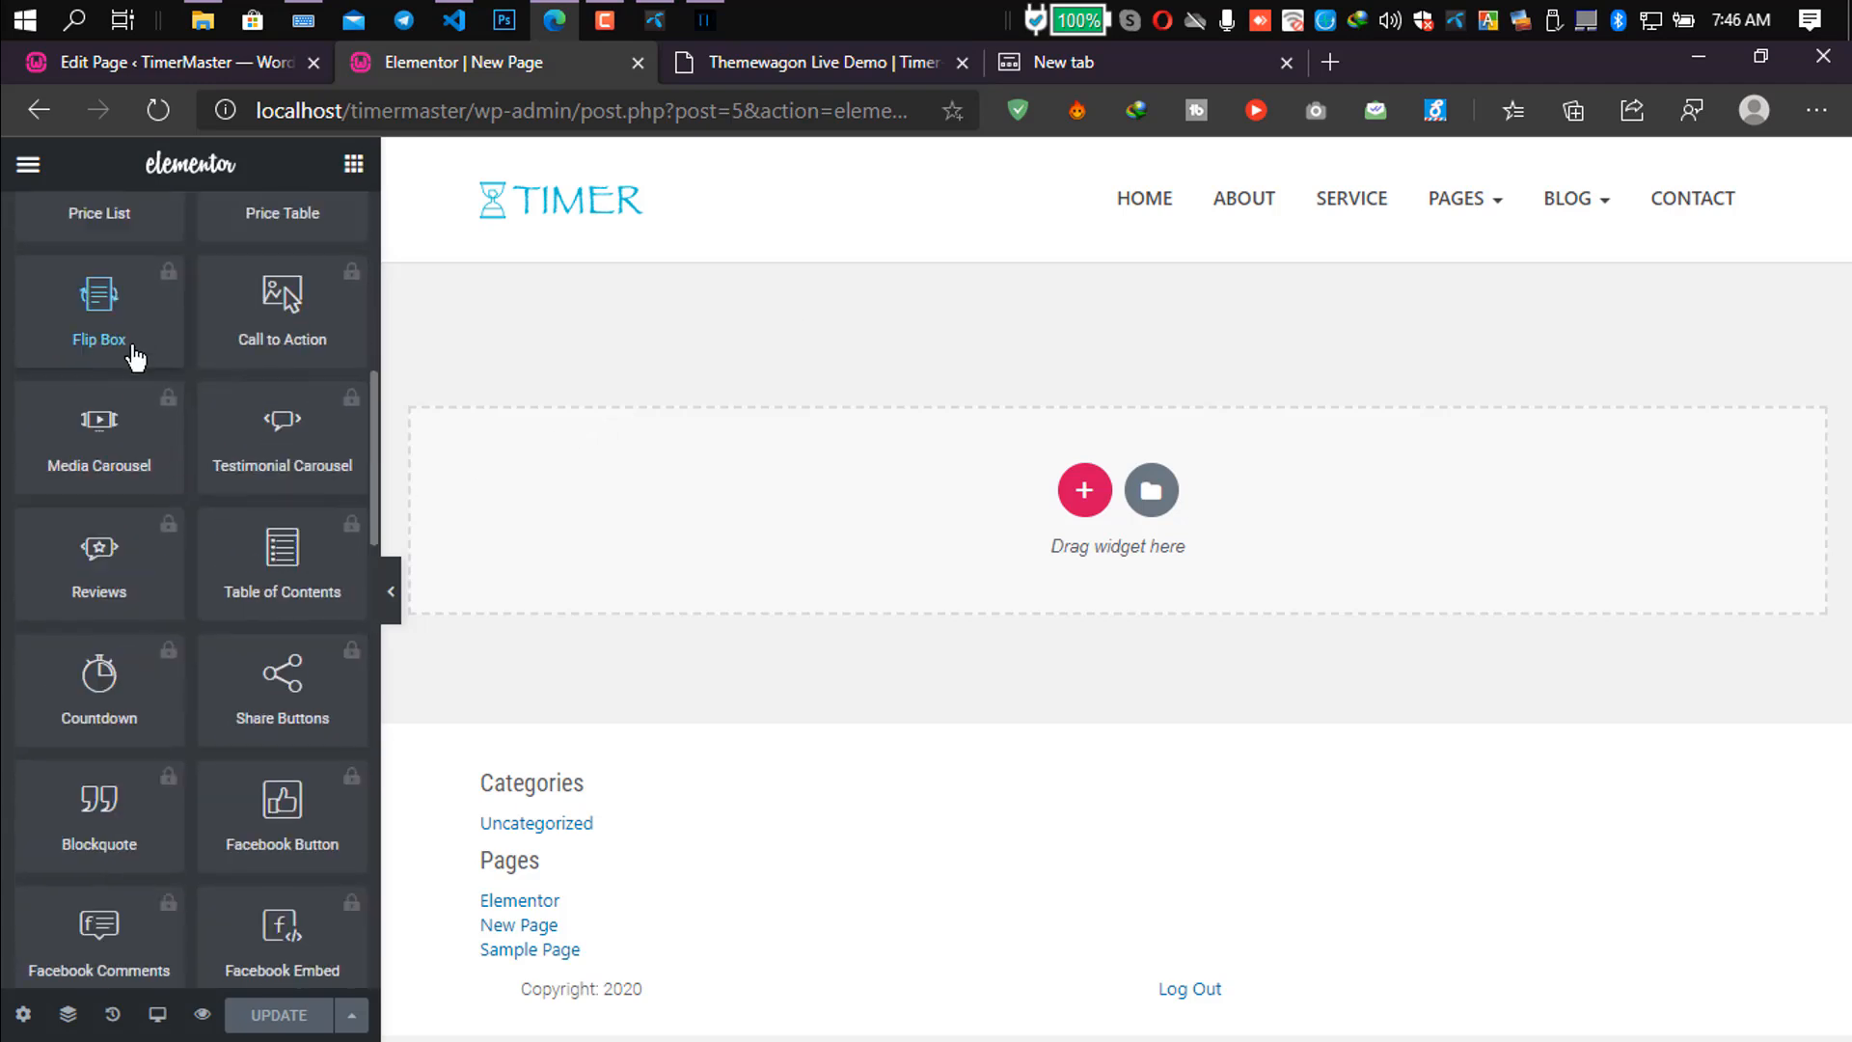
scroll(135, 355, up, 3)
scroll(124, 739, up, 5)
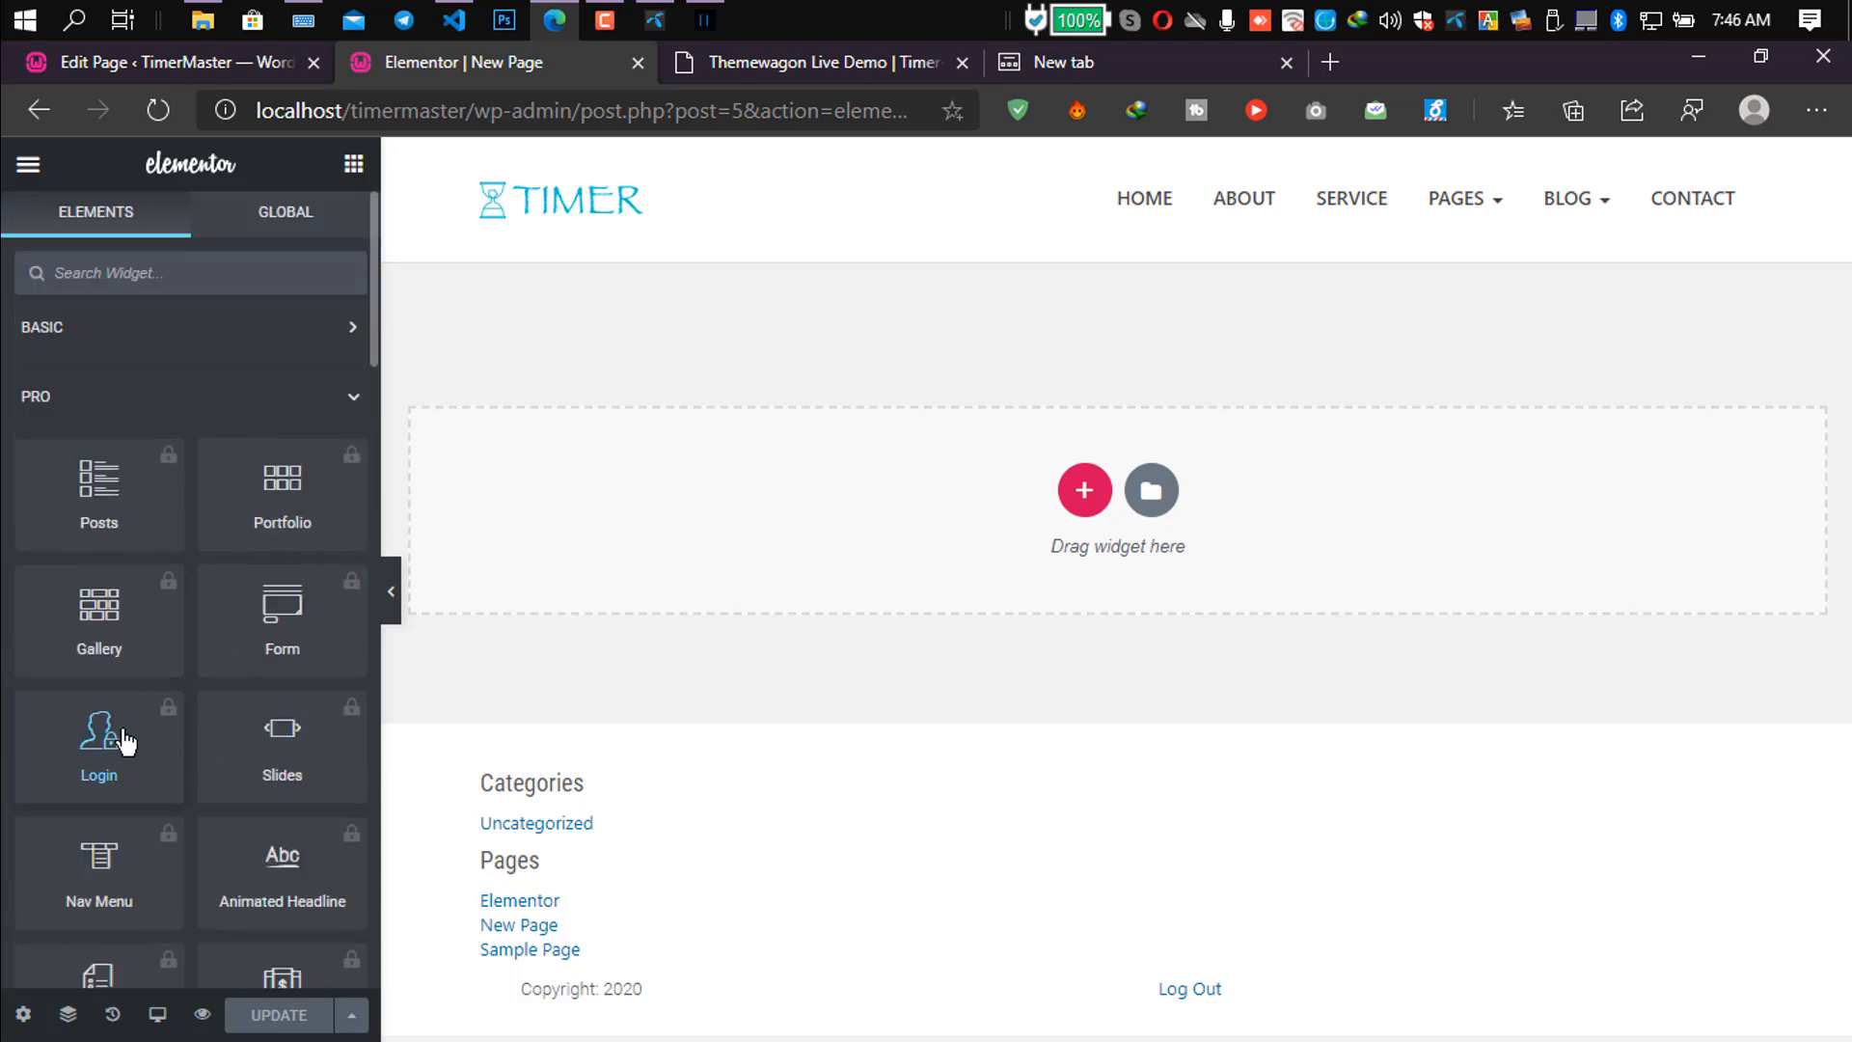
Examine the blue ABOUT COMPANY banner on the Themewagon demo's About page.
click(838, 70)
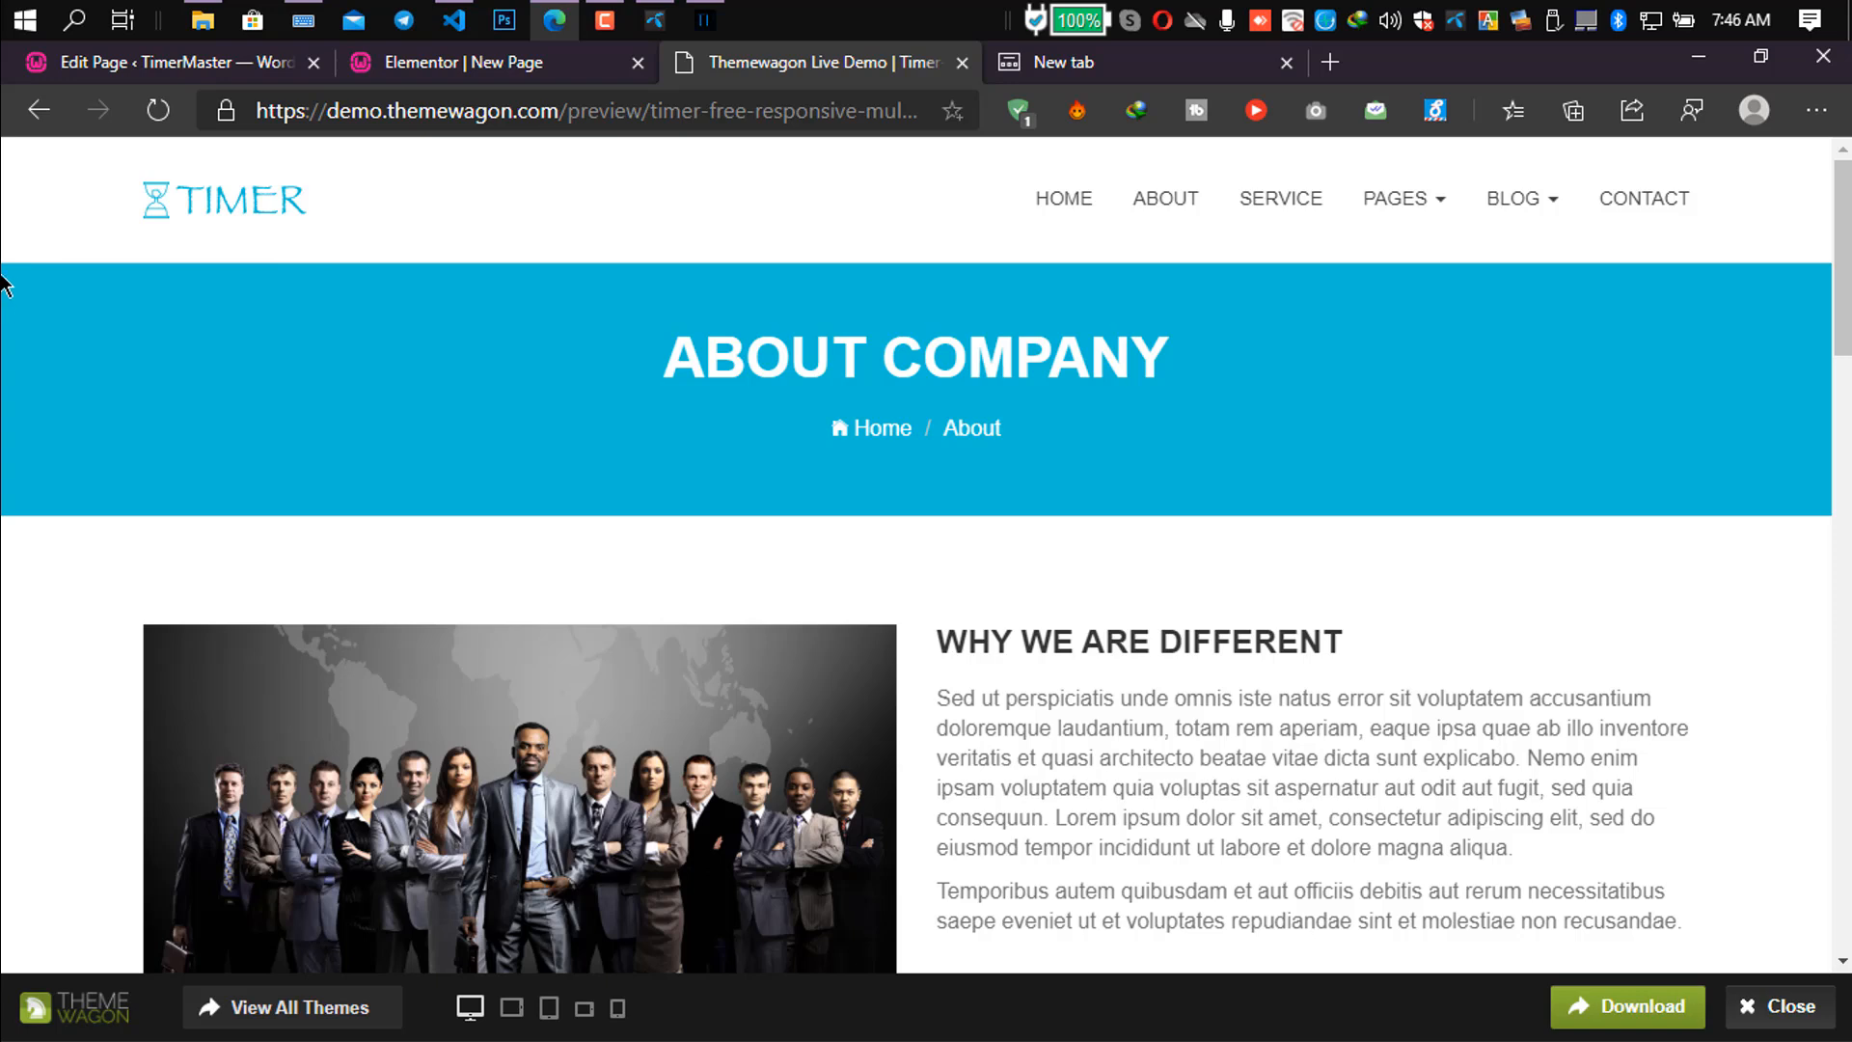
drag(249, 340, 1463, 577)
click(1597, 446)
right_click(11, 274)
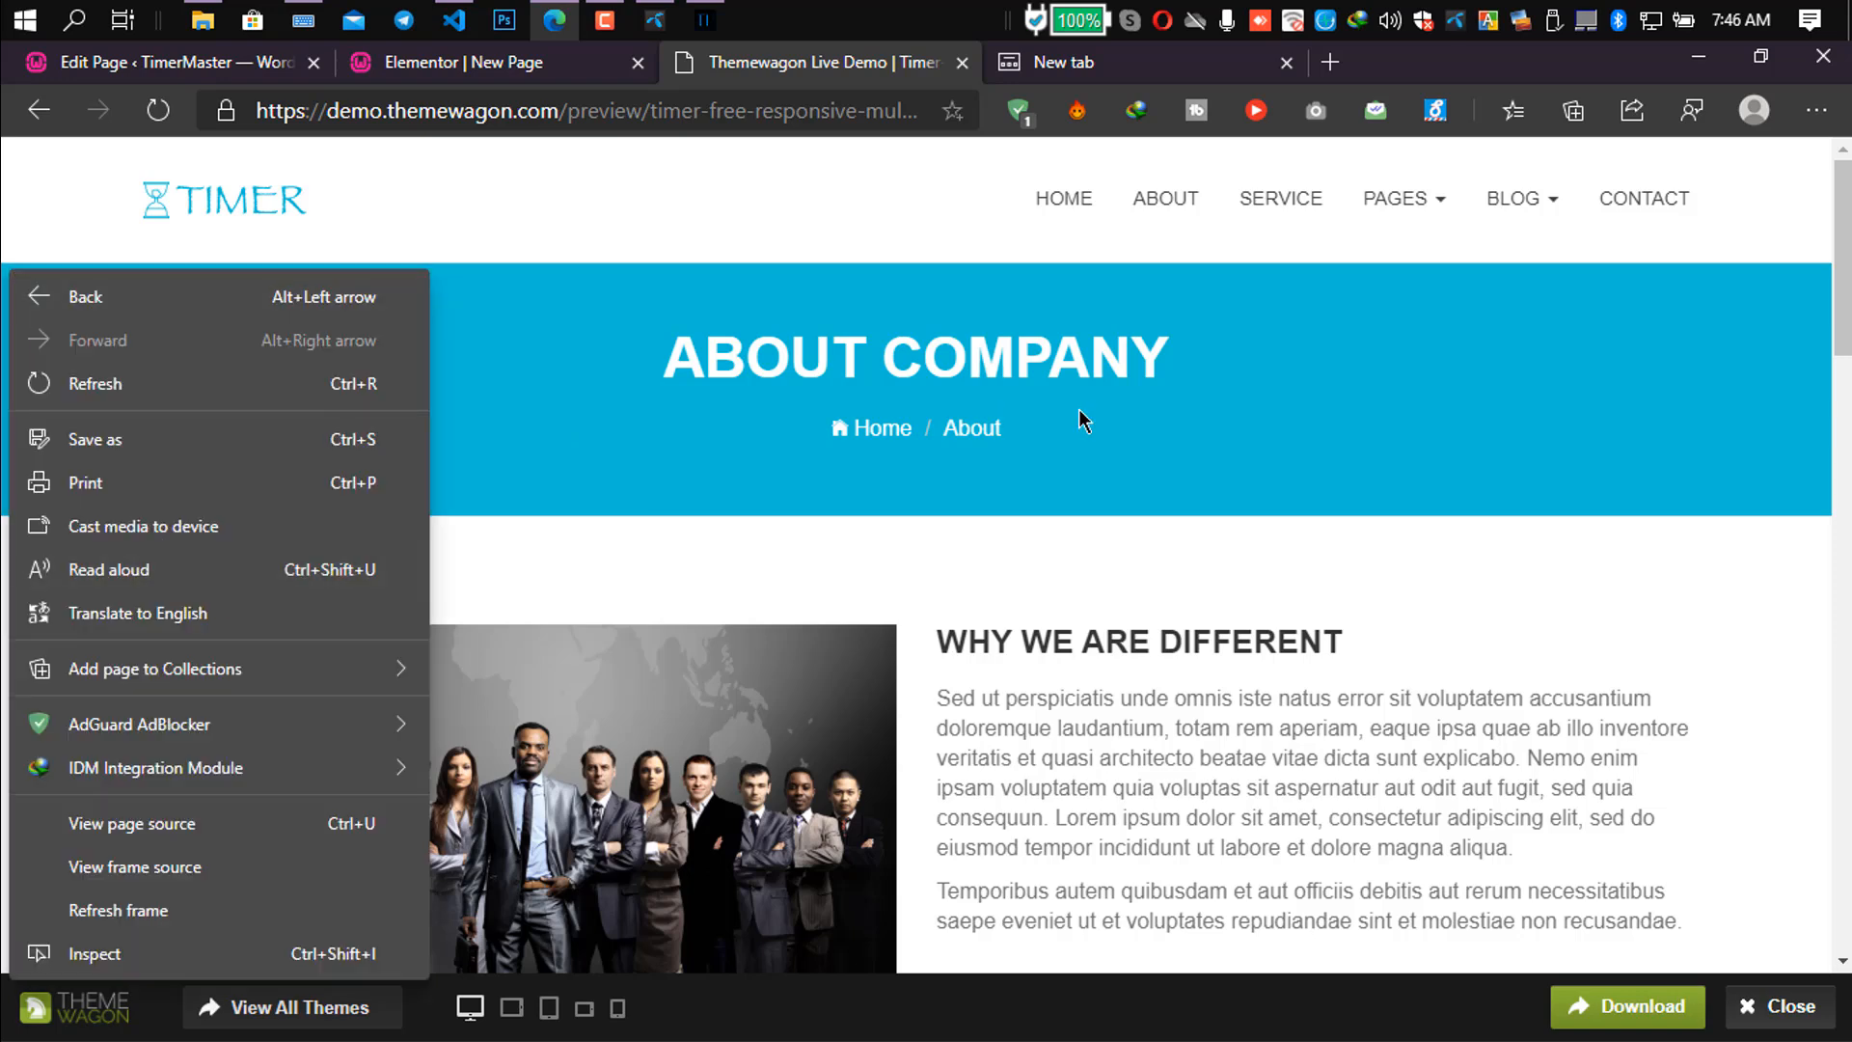
click(1587, 318)
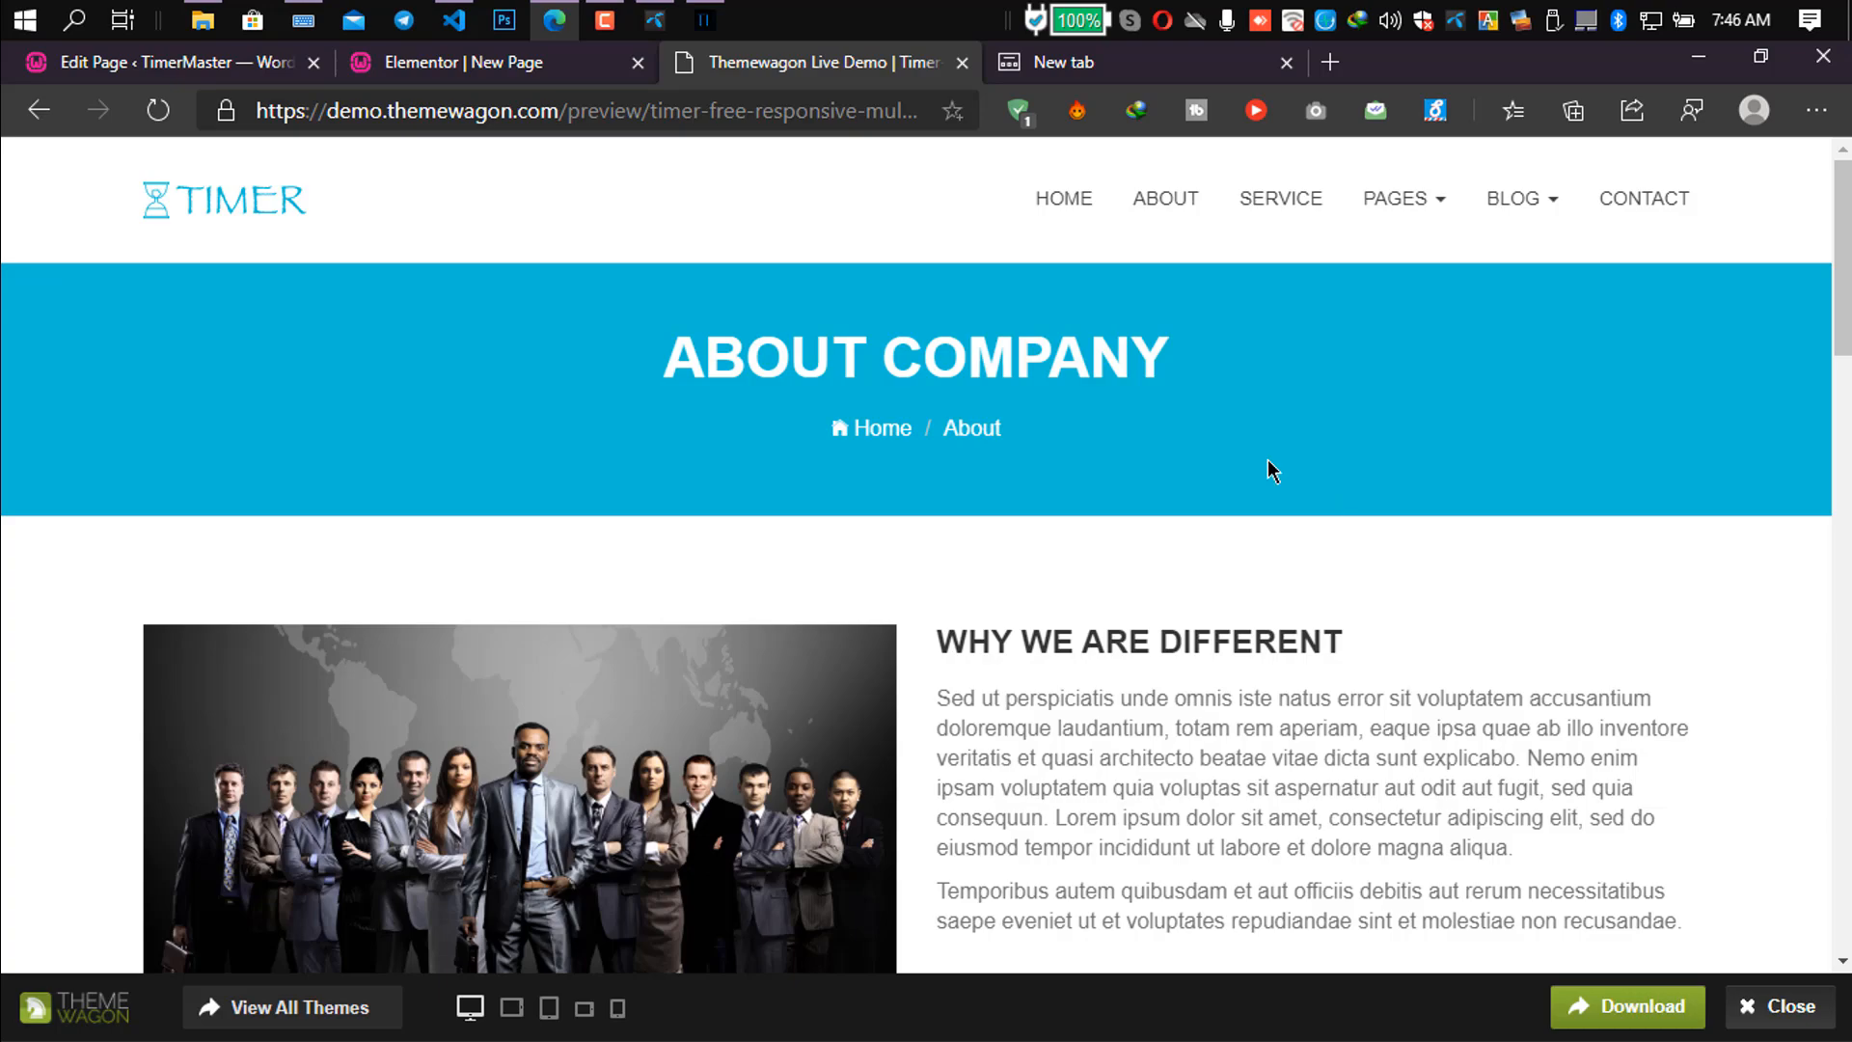
Switch to Visual Studio Code and insert a blank line below the get_header call in page.php.
click(453, 19)
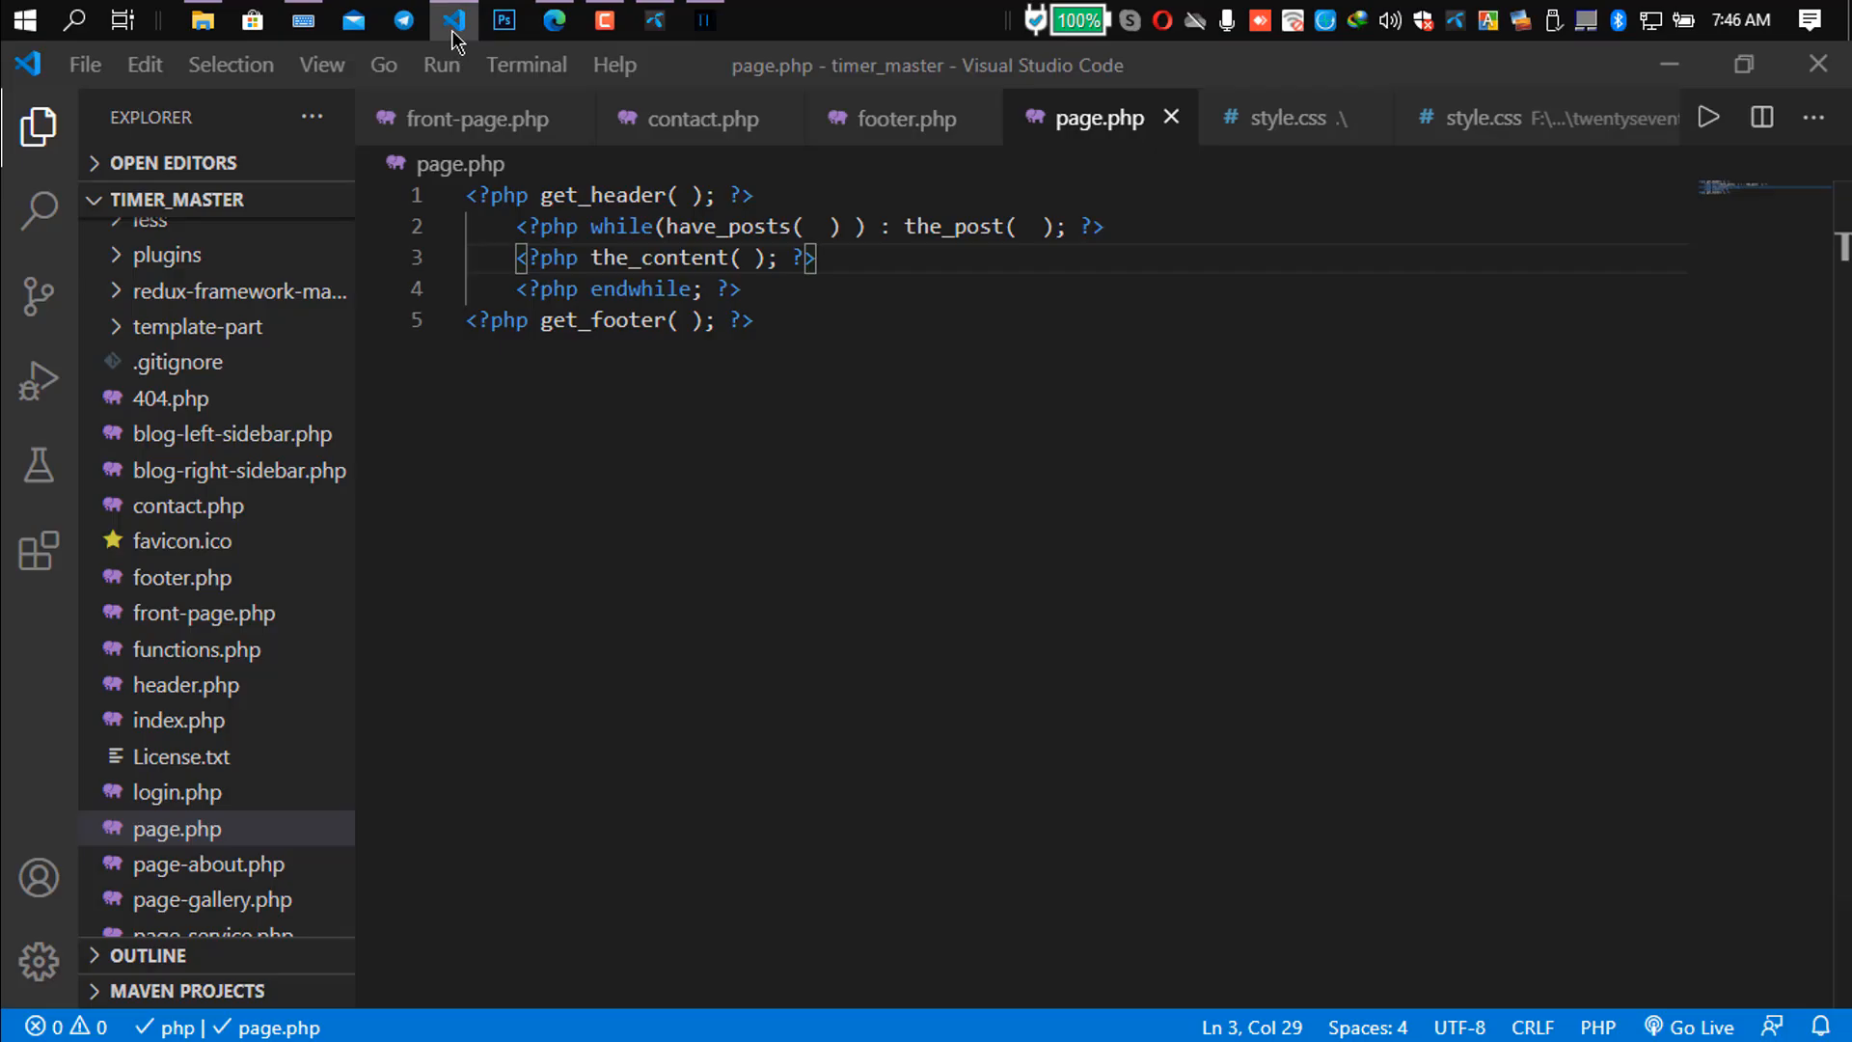
click(792, 195)
key(Return)
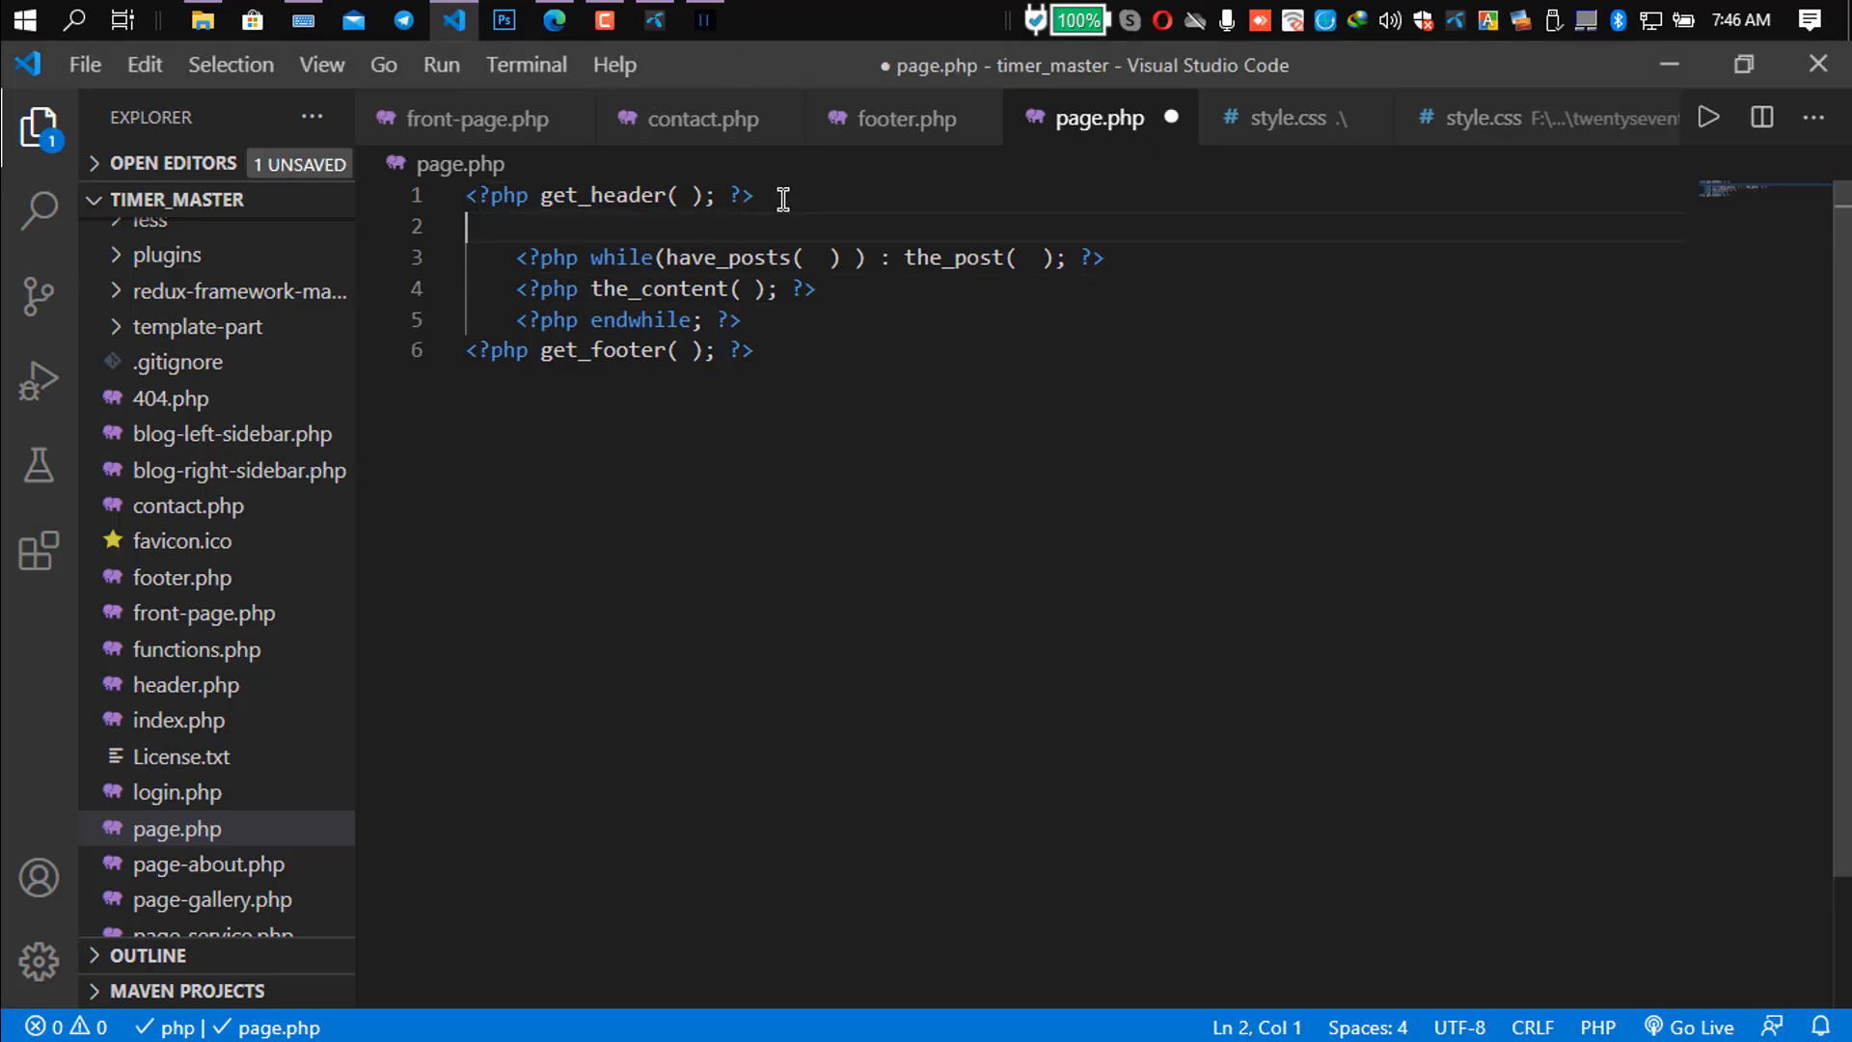
Review the demo's About page in the browser, covering the banner heading, the breadcrumb and the sections down to the team.
click(554, 20)
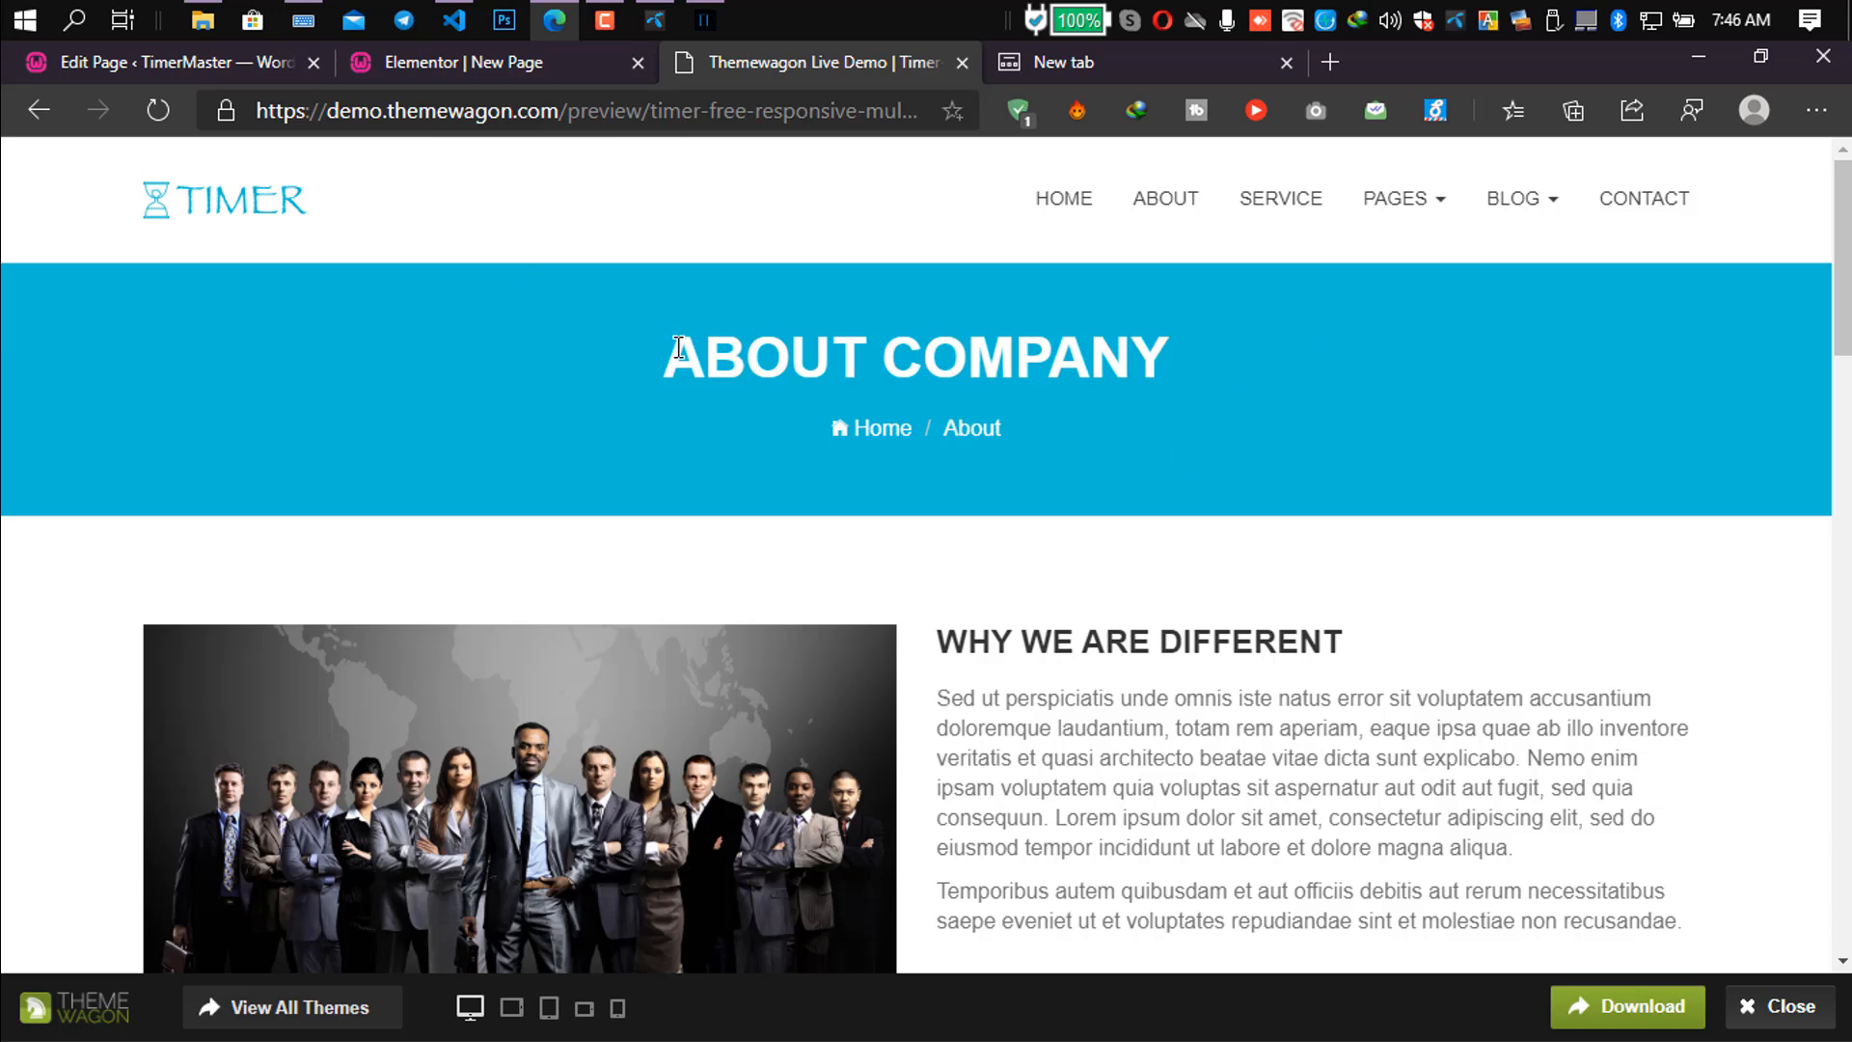
drag(679, 345, 1200, 379)
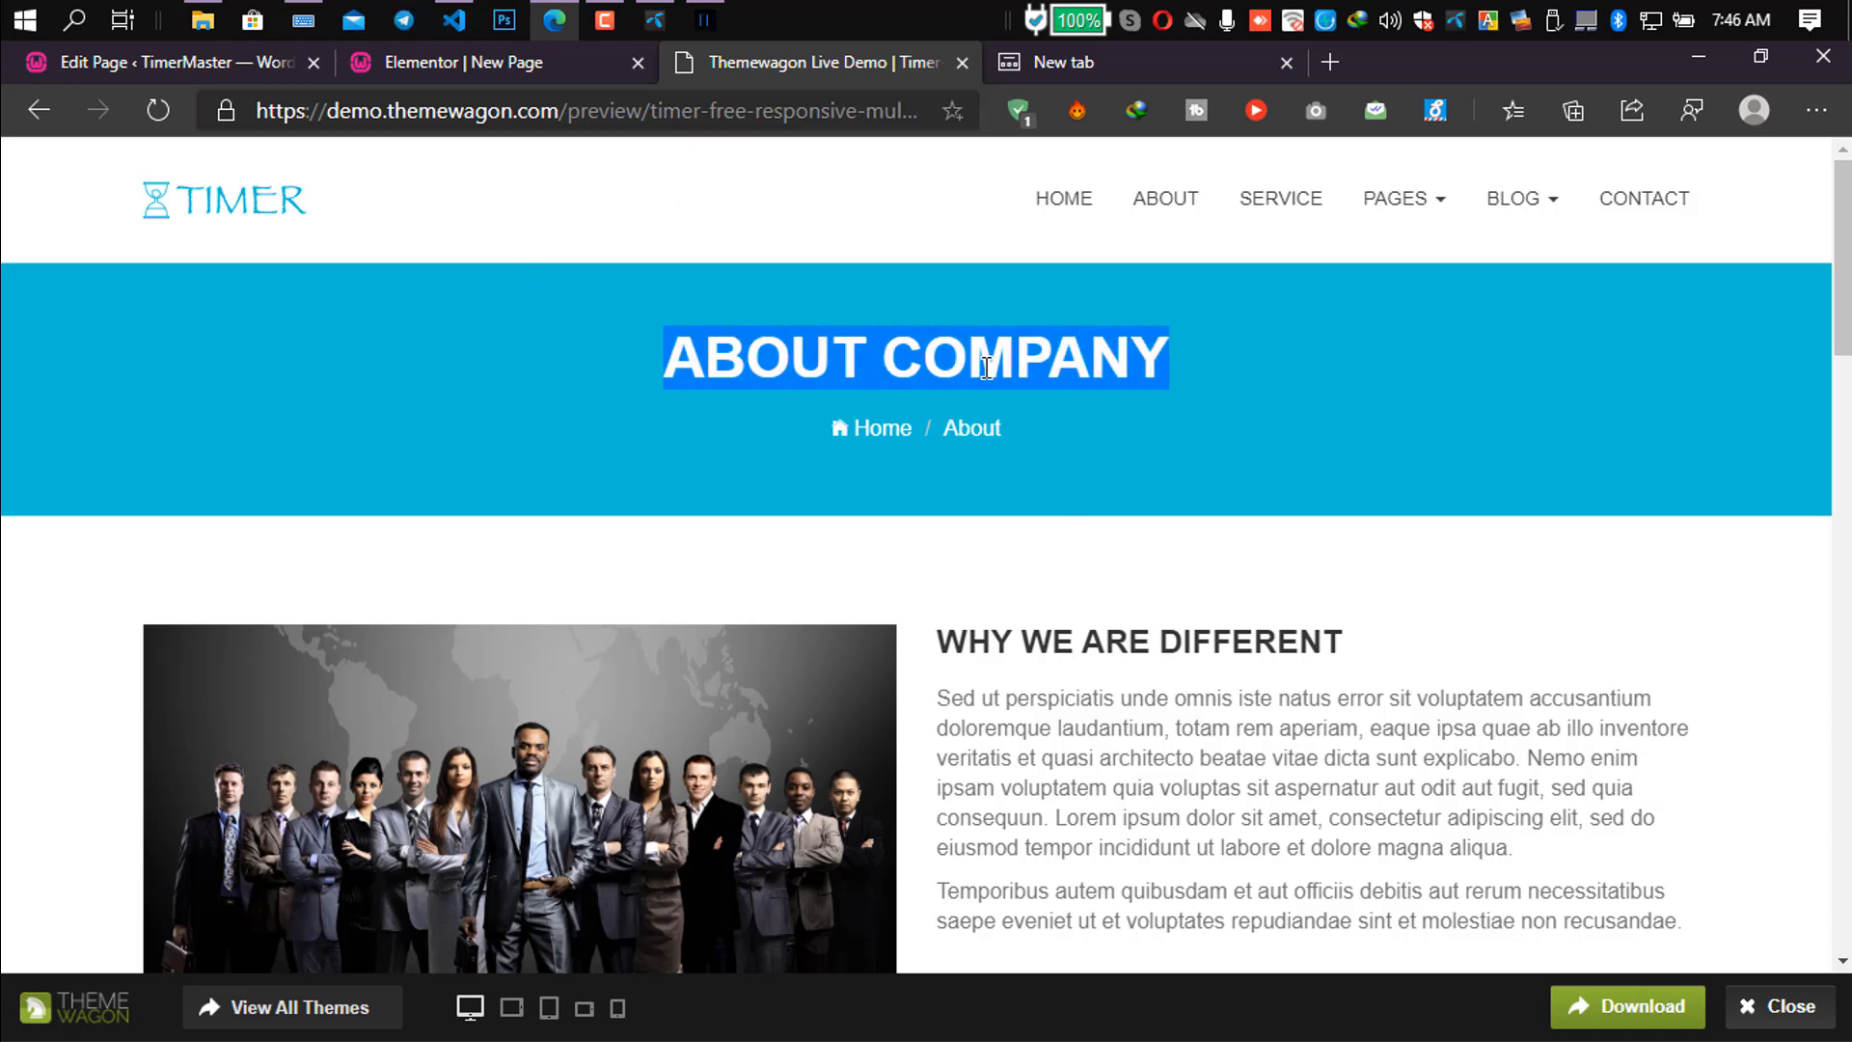
click(825, 445)
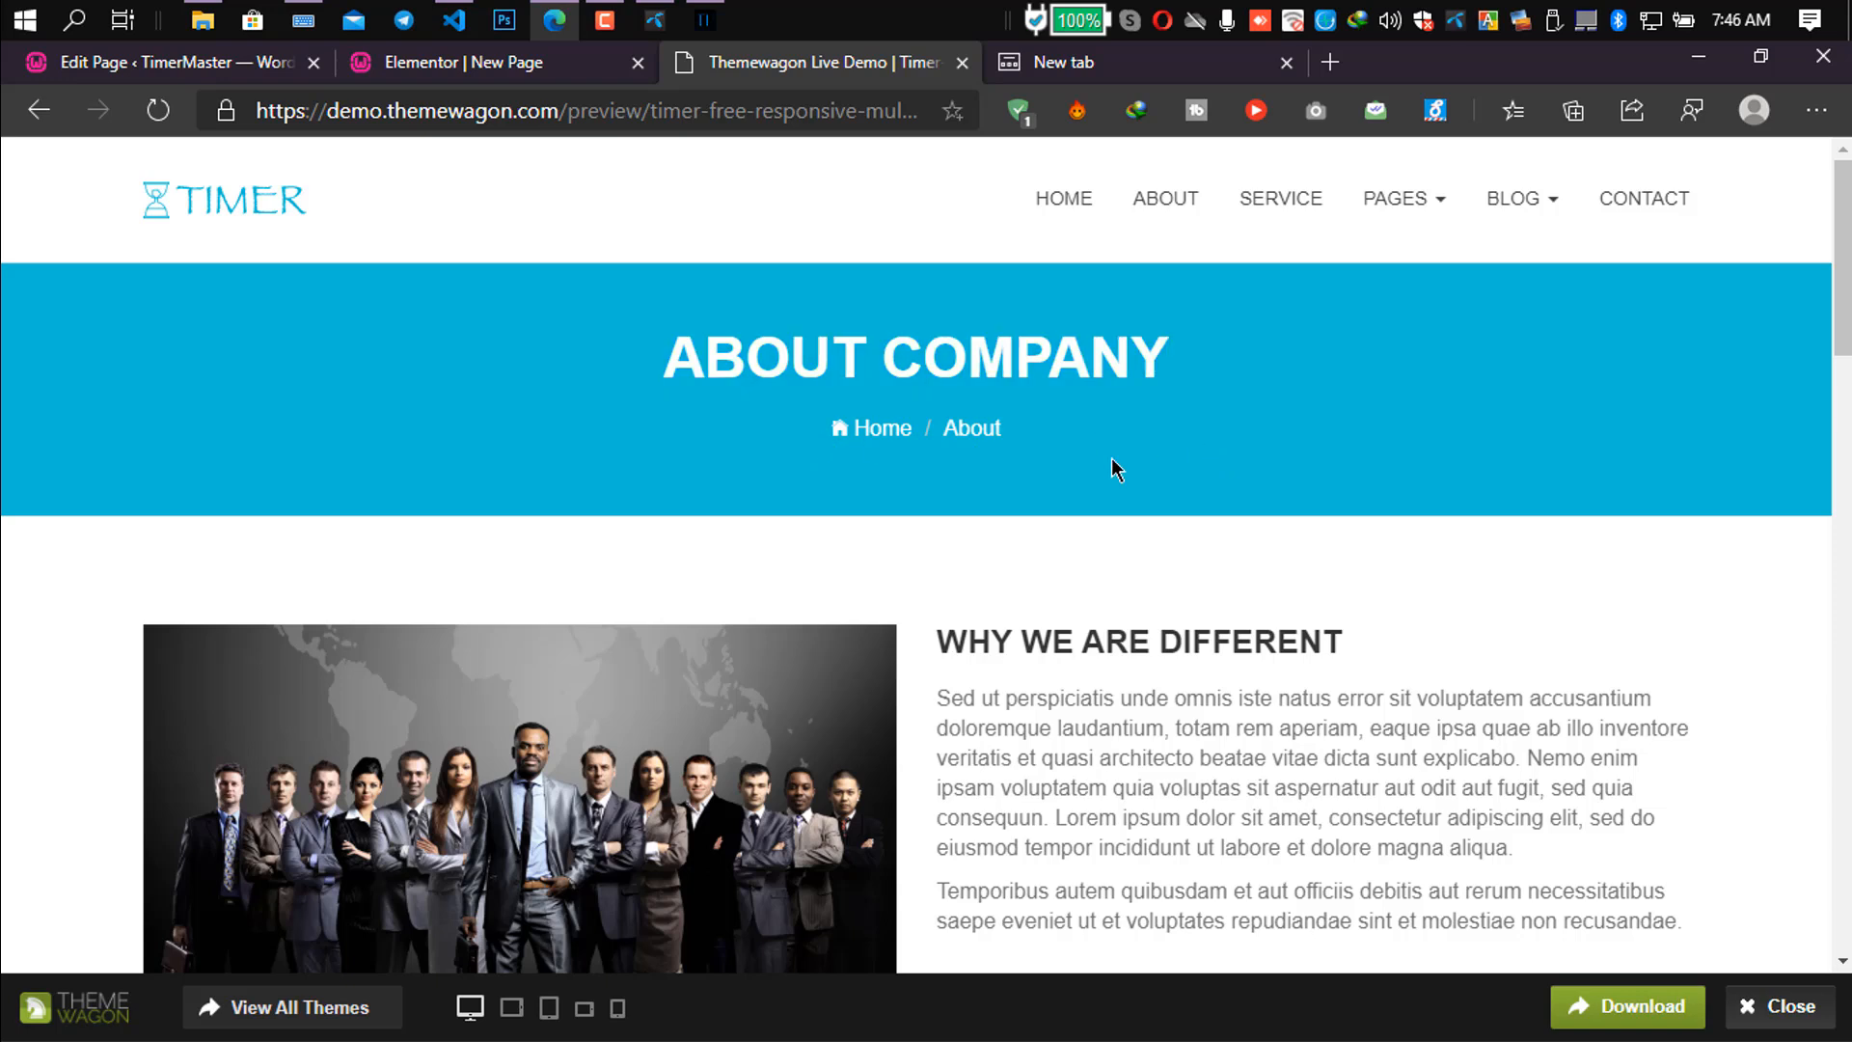
drag(1004, 430, 827, 431)
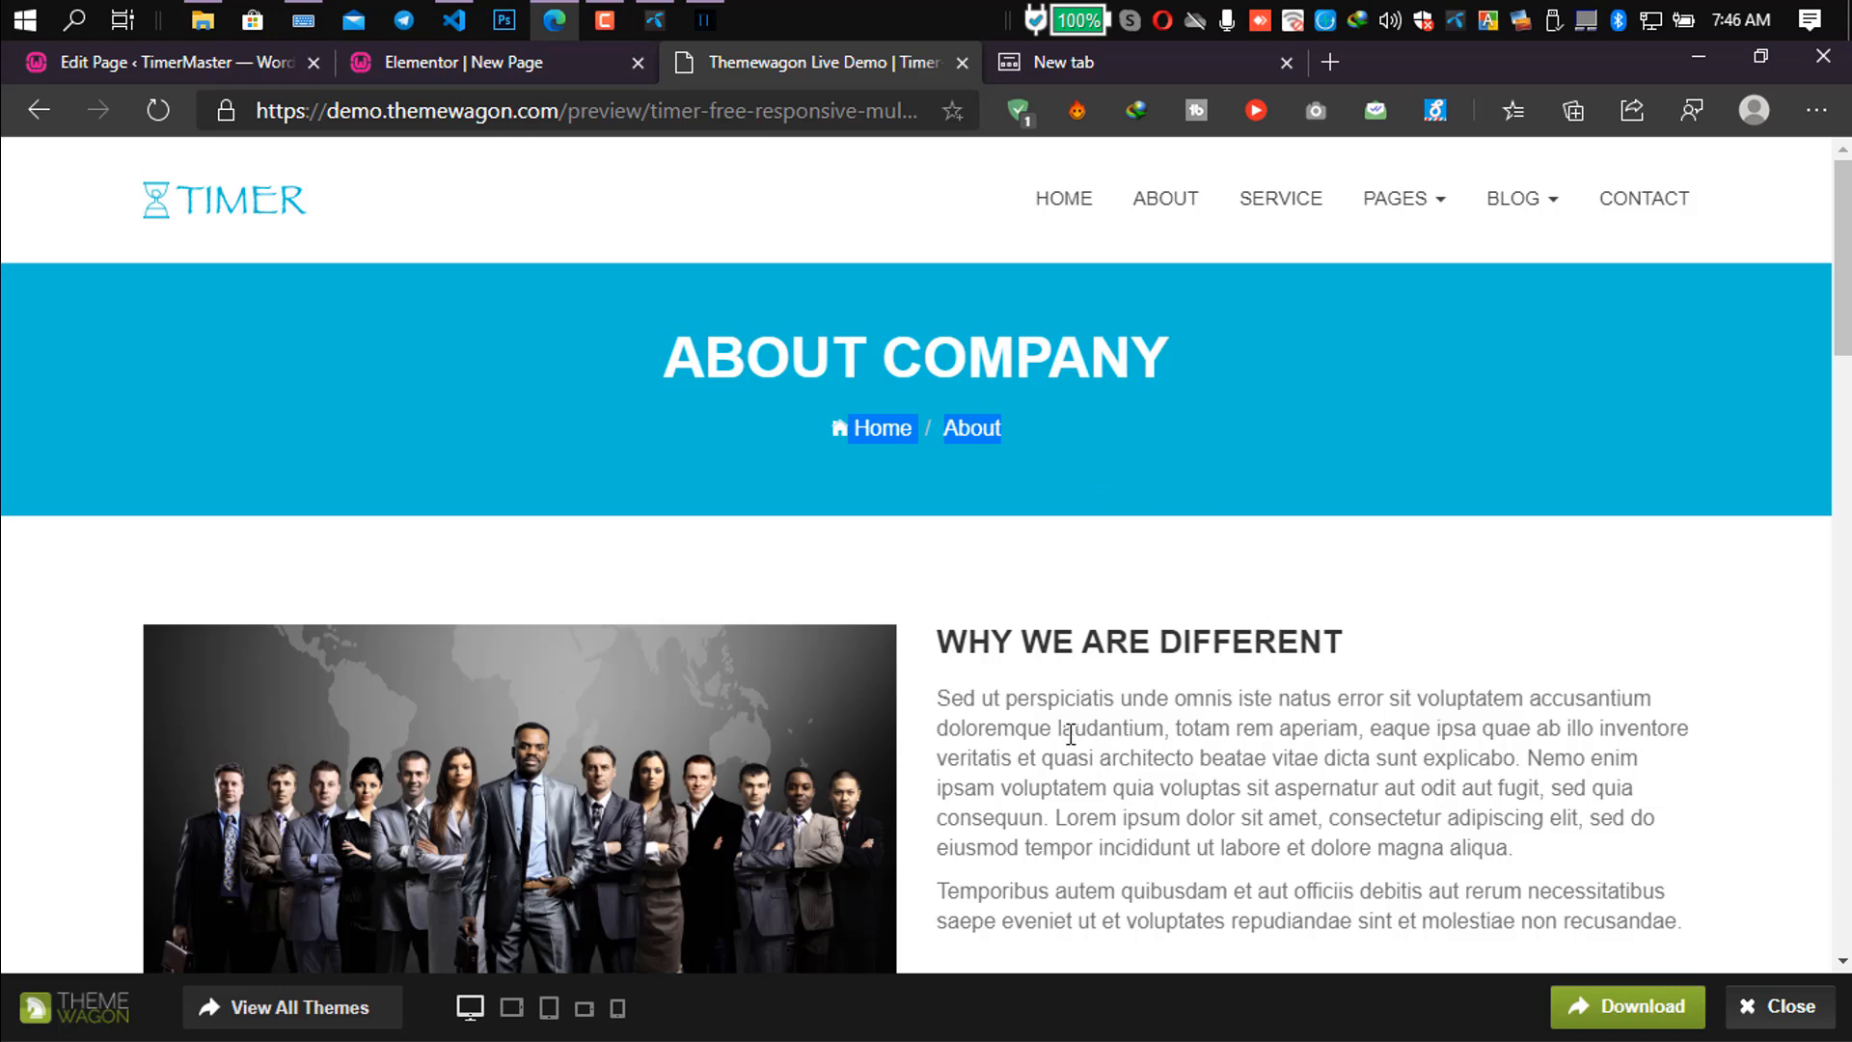
scroll(538, 569, down, 12)
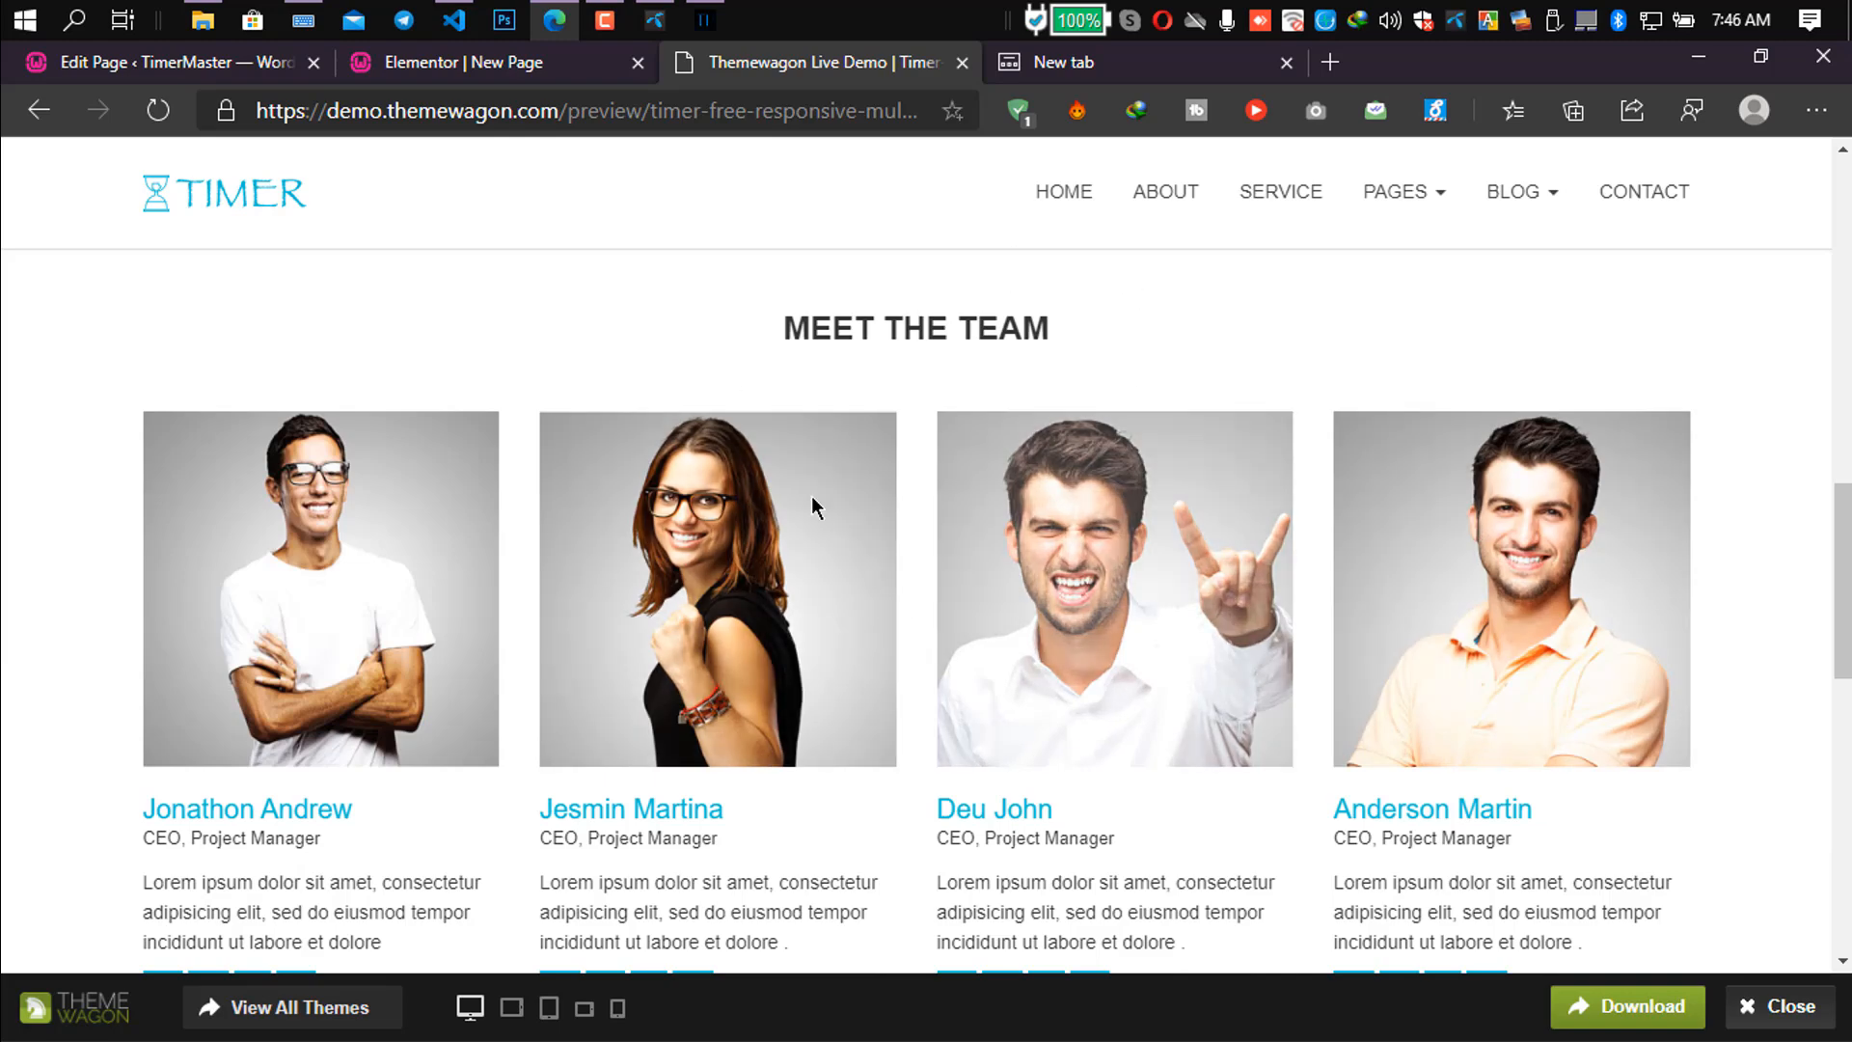
scroll(691, 714, up, 12)
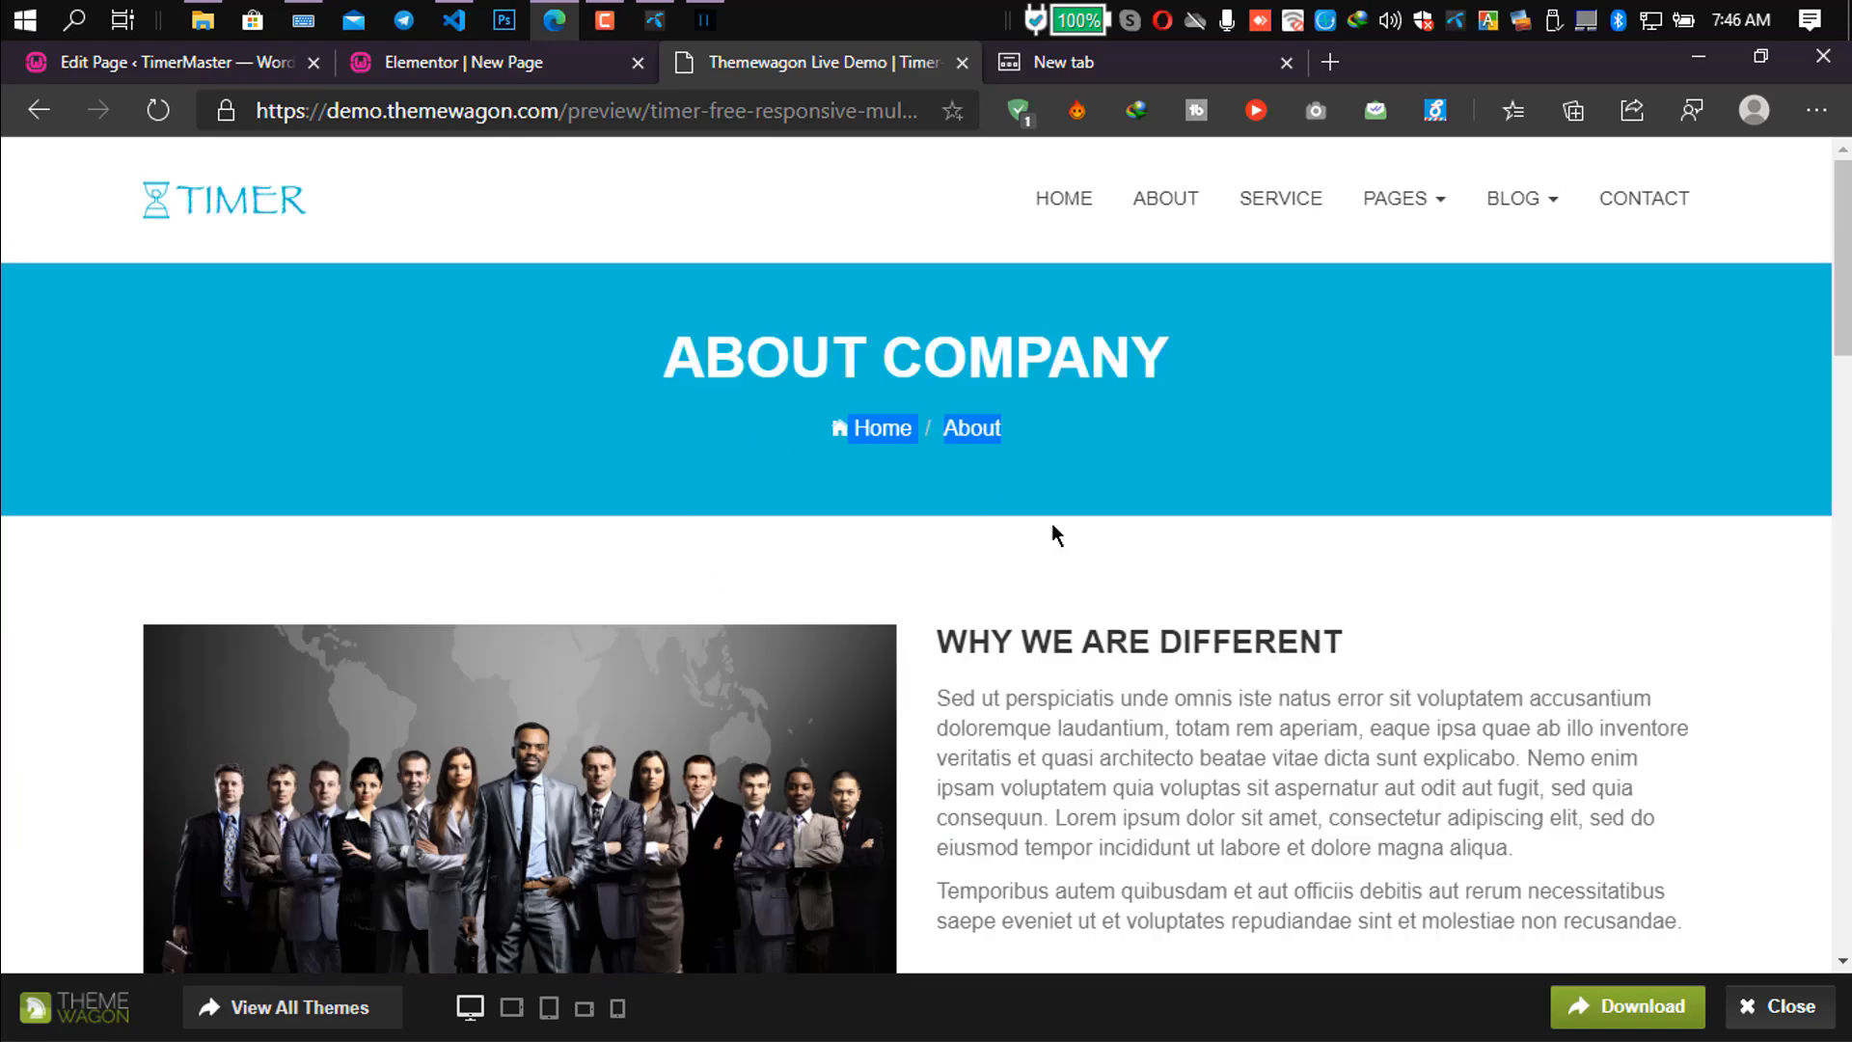
click(504, 63)
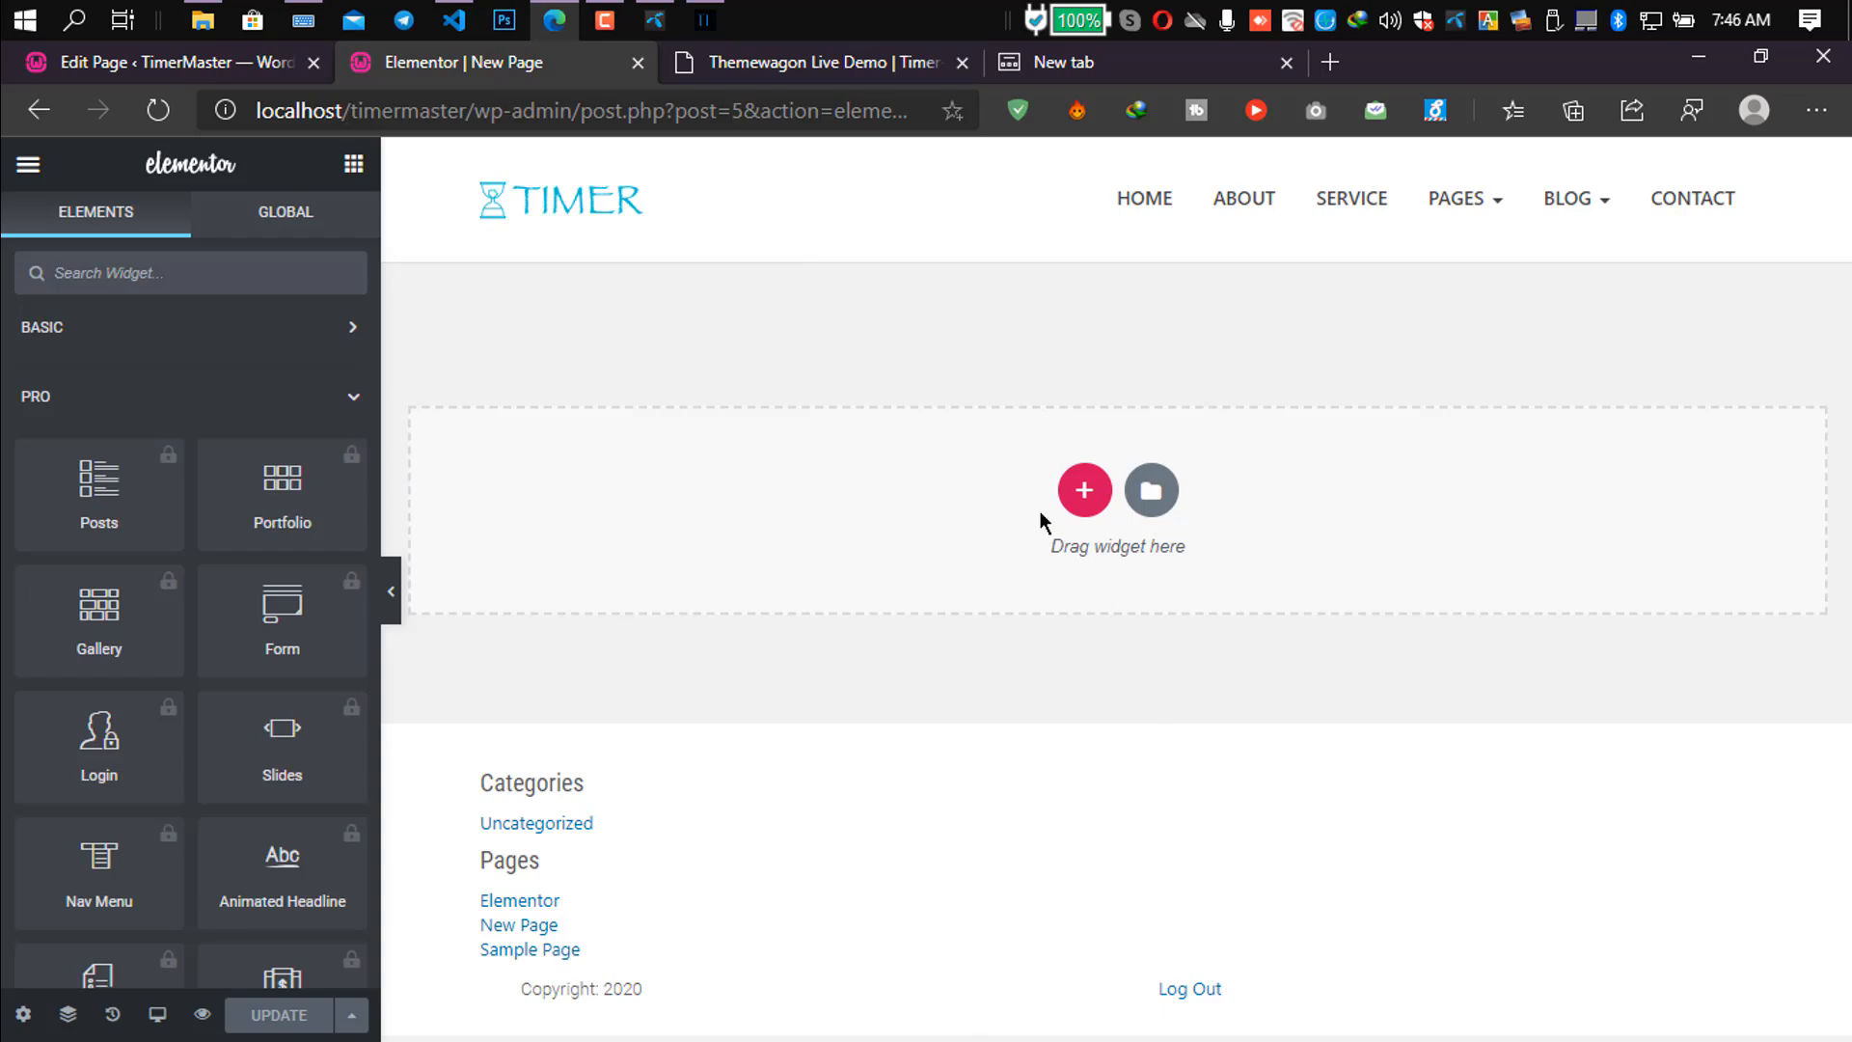
click(802, 73)
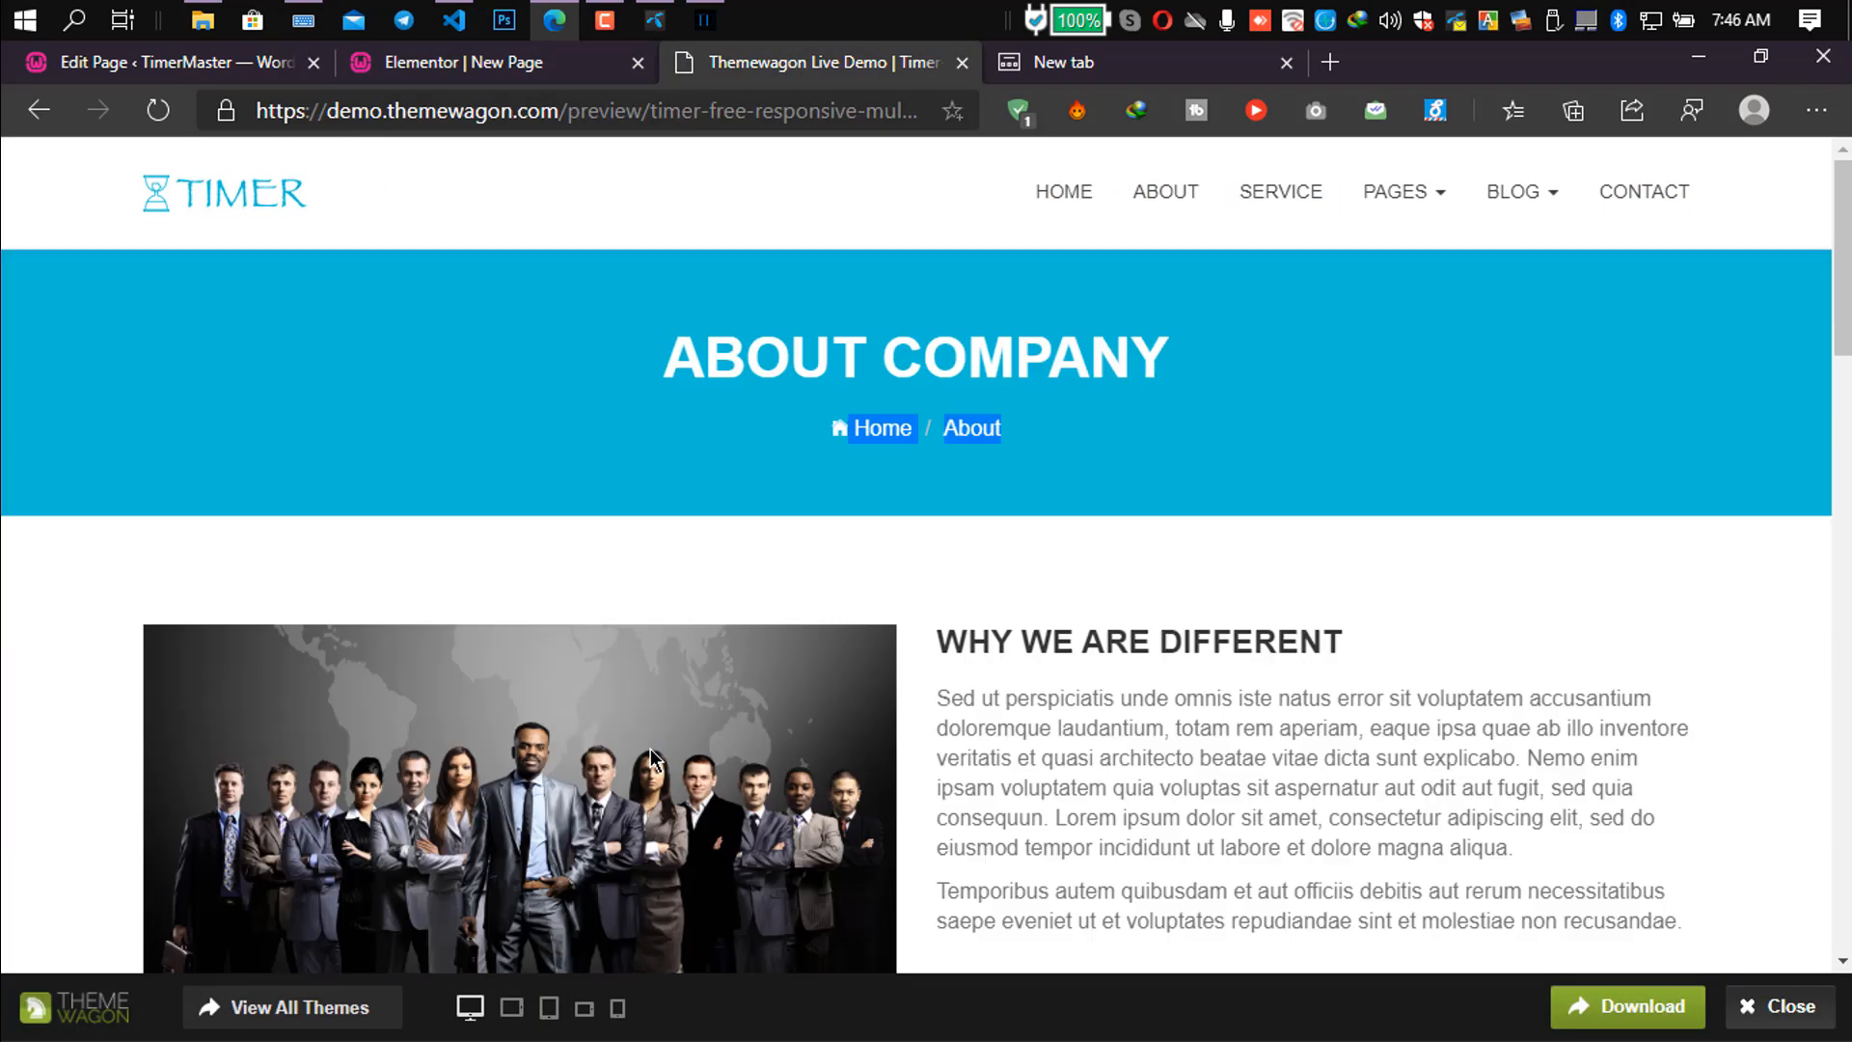
drag(4, 306, 1428, 434)
scroll(1640, 429, down, 5)
scroll(1745, 422, up, 5)
click(1515, 452)
Add a single-column section to the page in the Elementor editor.
click(555, 70)
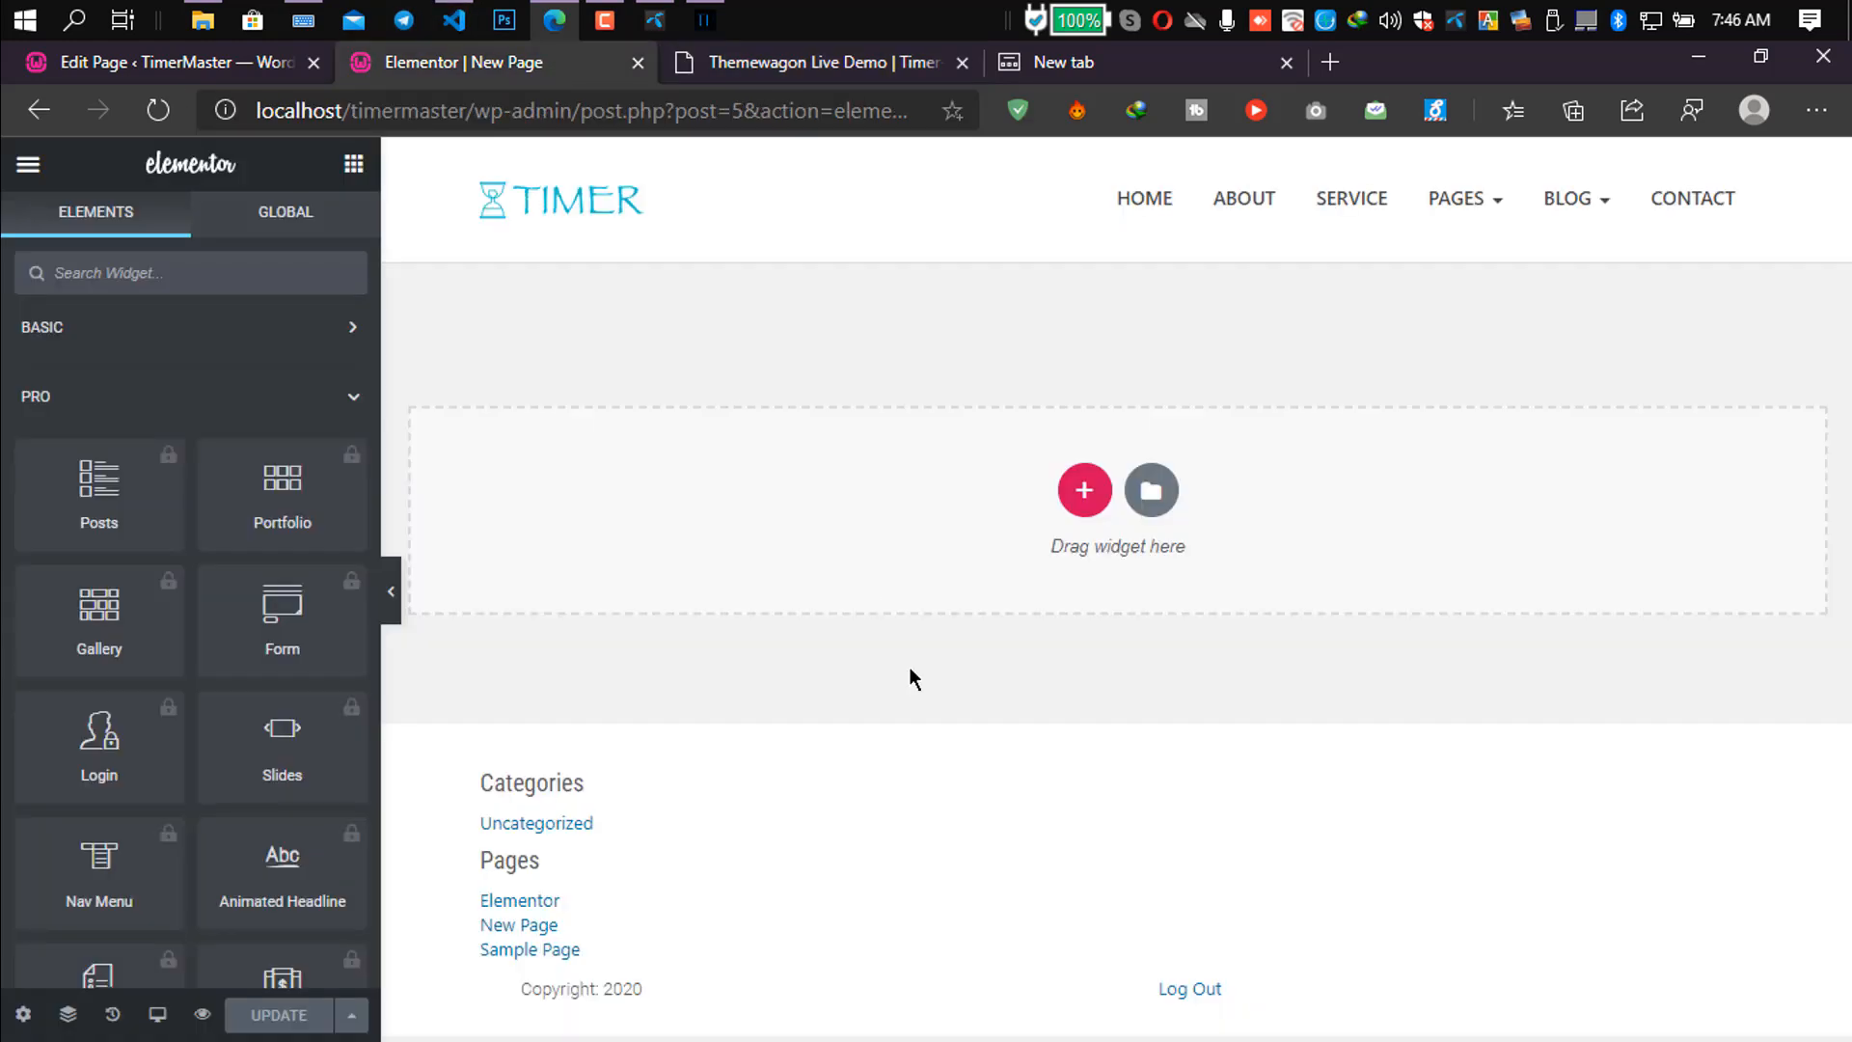
click(1085, 500)
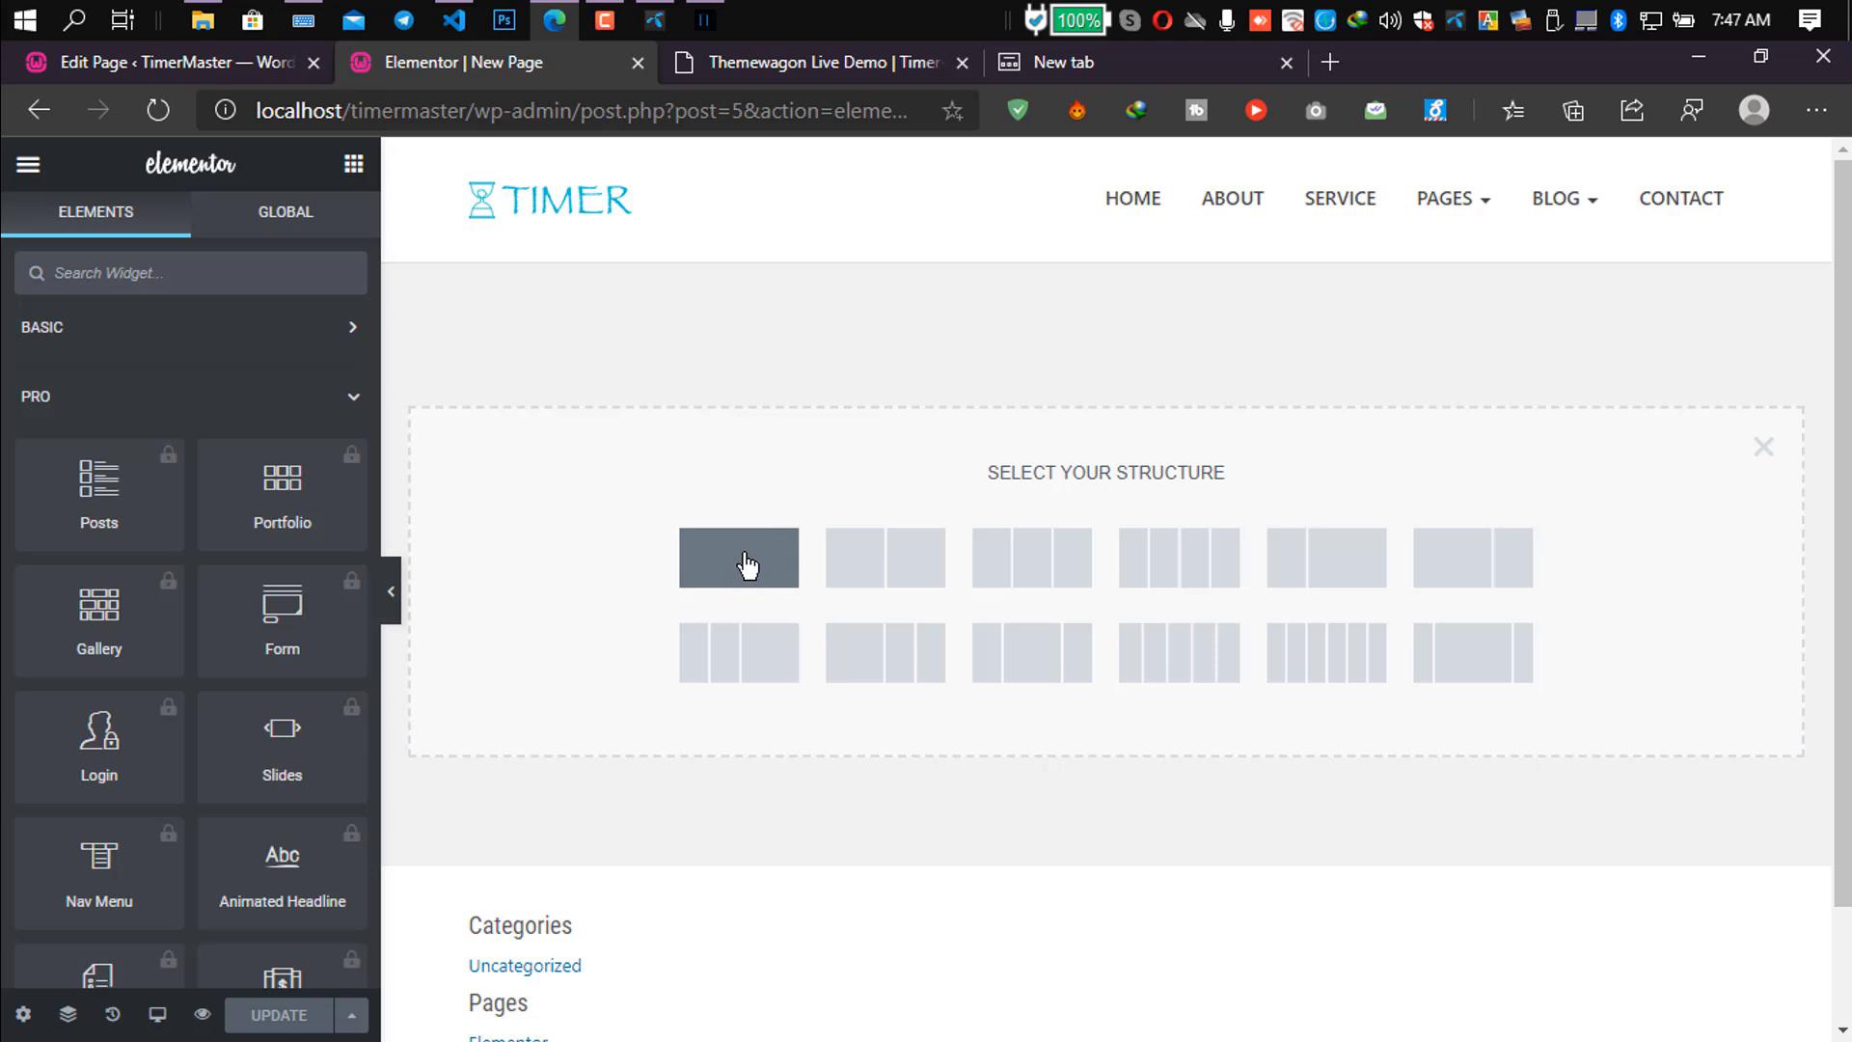
click(832, 548)
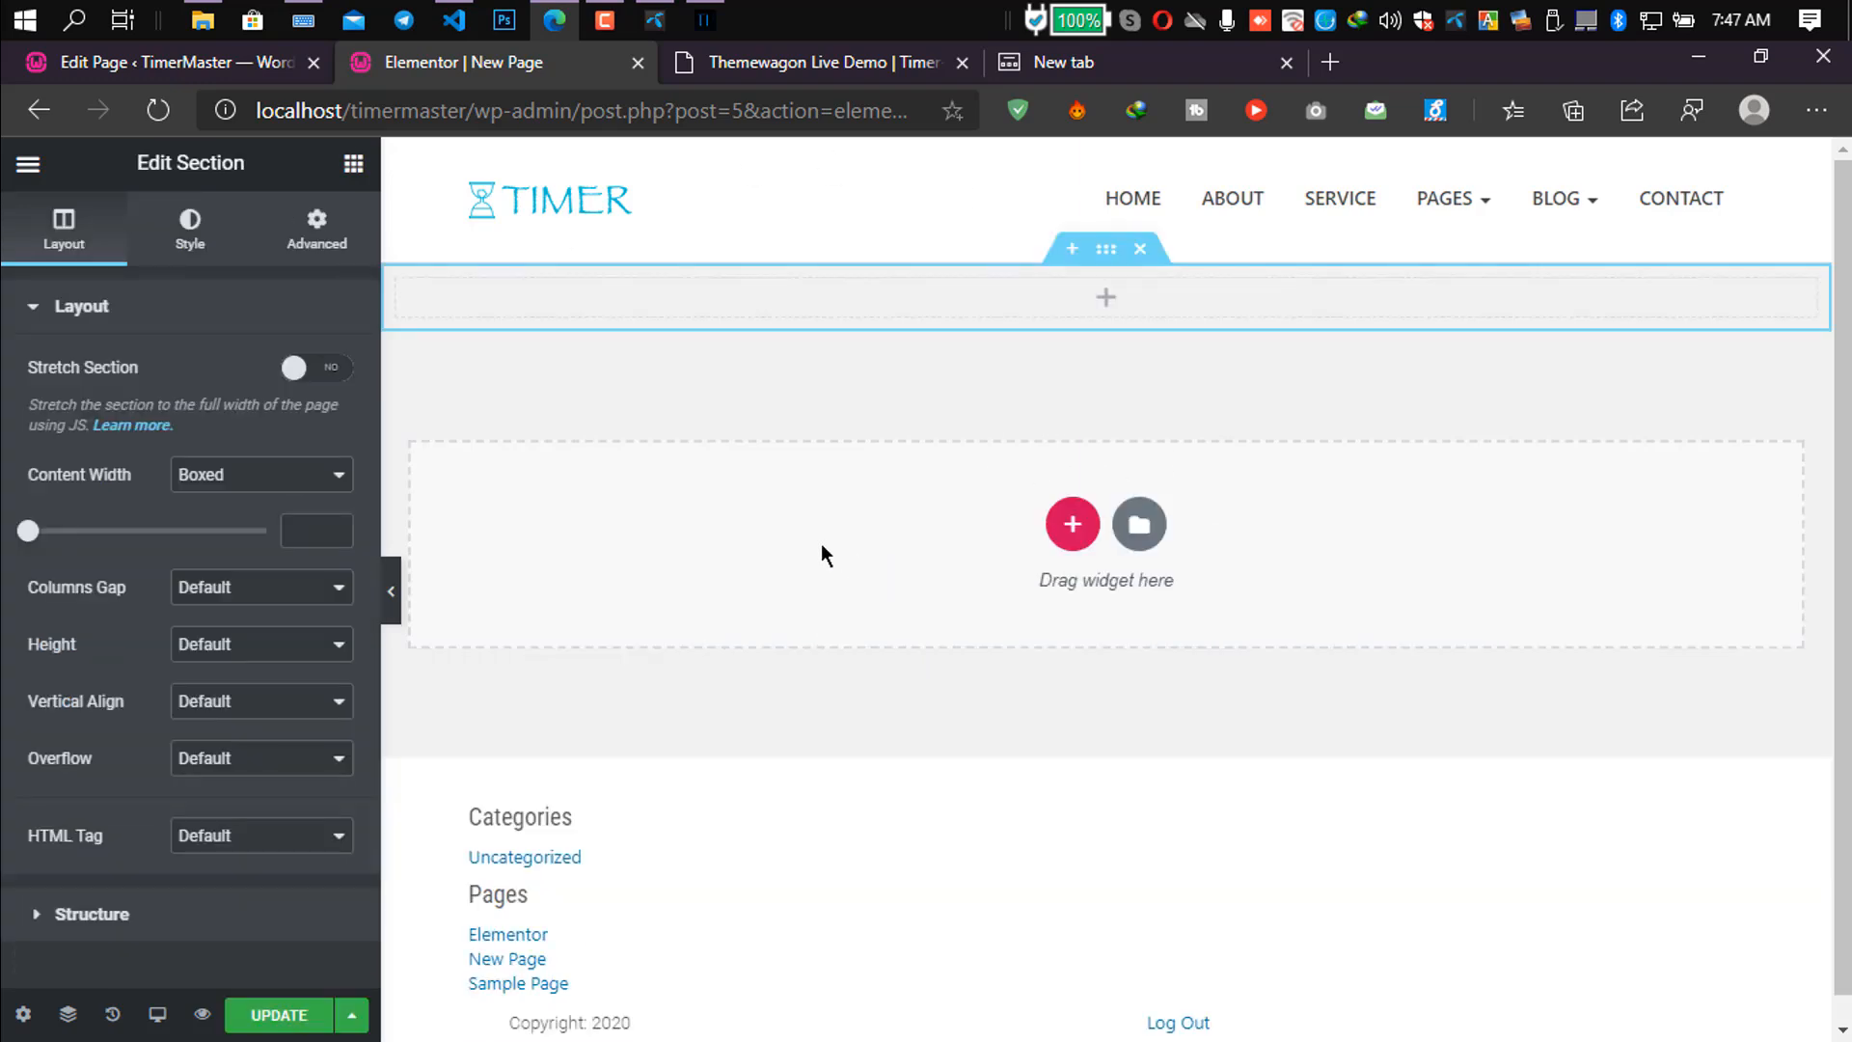
Check the spacing above the ABOUT COMPANY heading in the demo's banner.
click(761, 65)
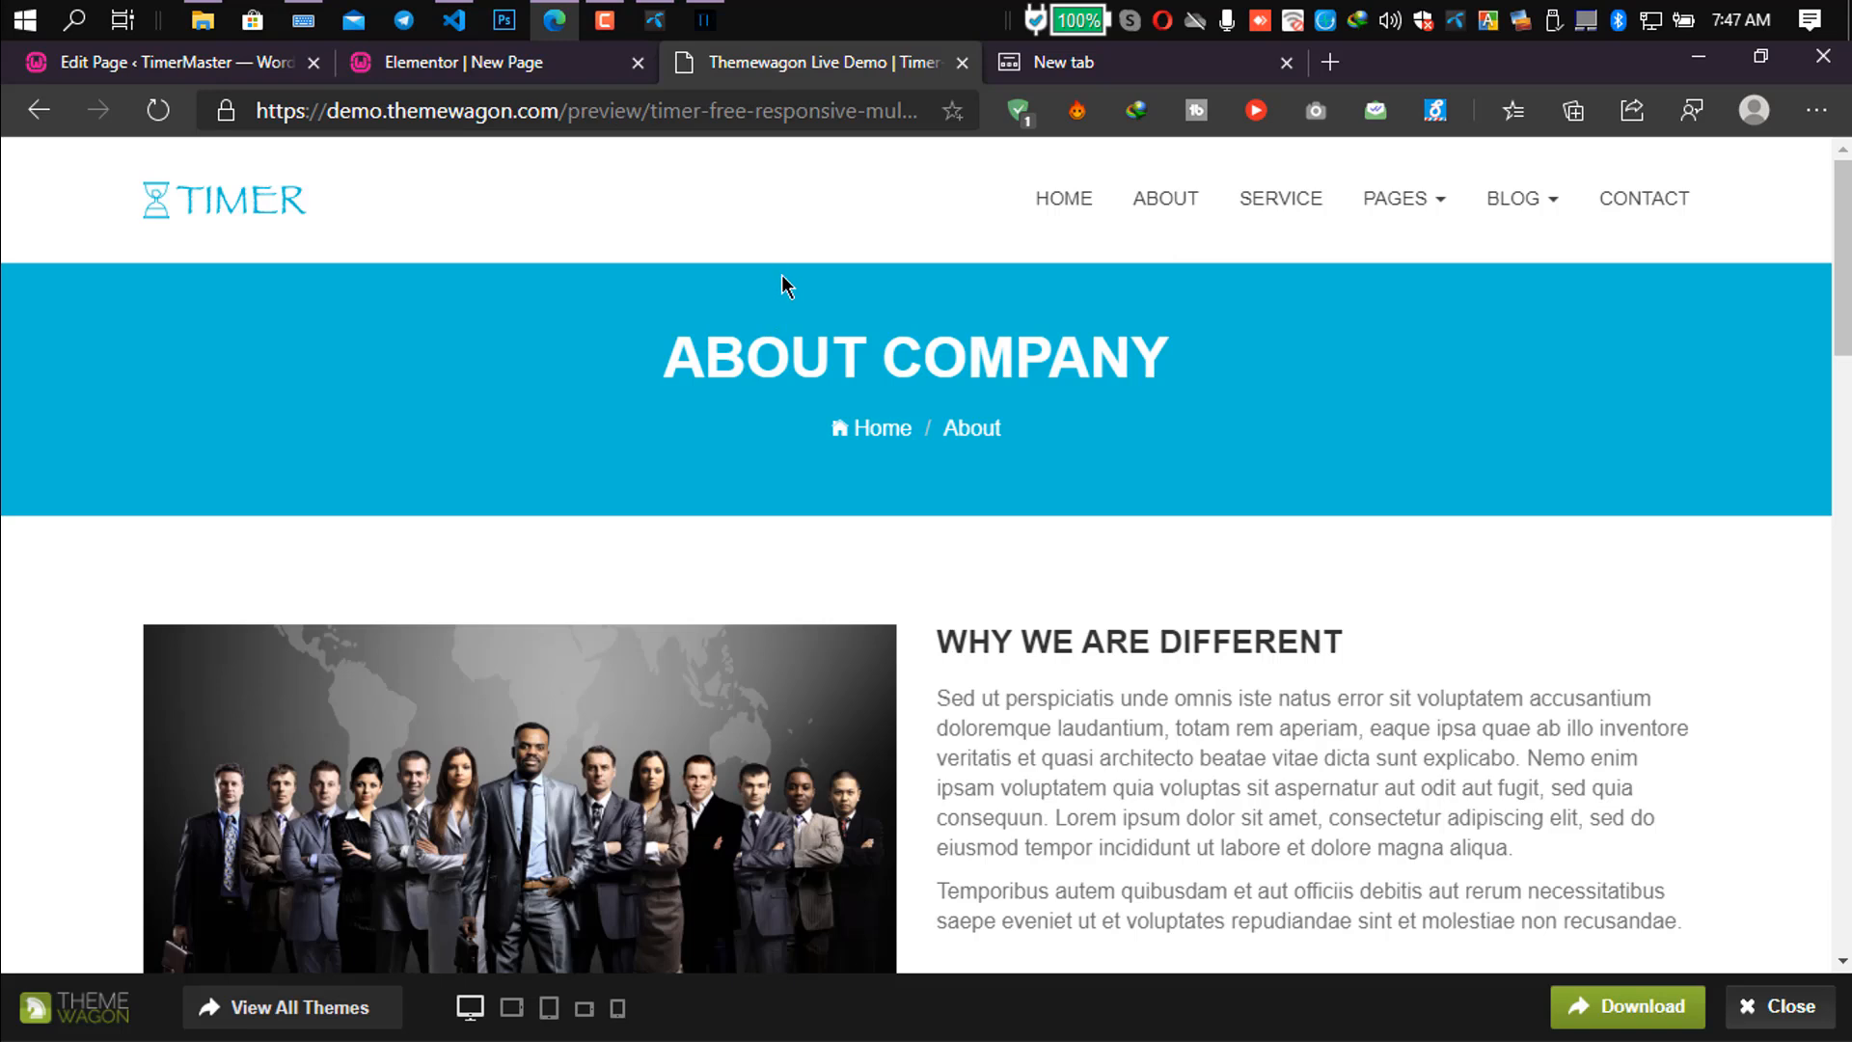
key(Print)
drag(799, 265, 937, 334)
click(913, 372)
Enable Stretch Section in the layout settings of the new single-column section.
click(592, 66)
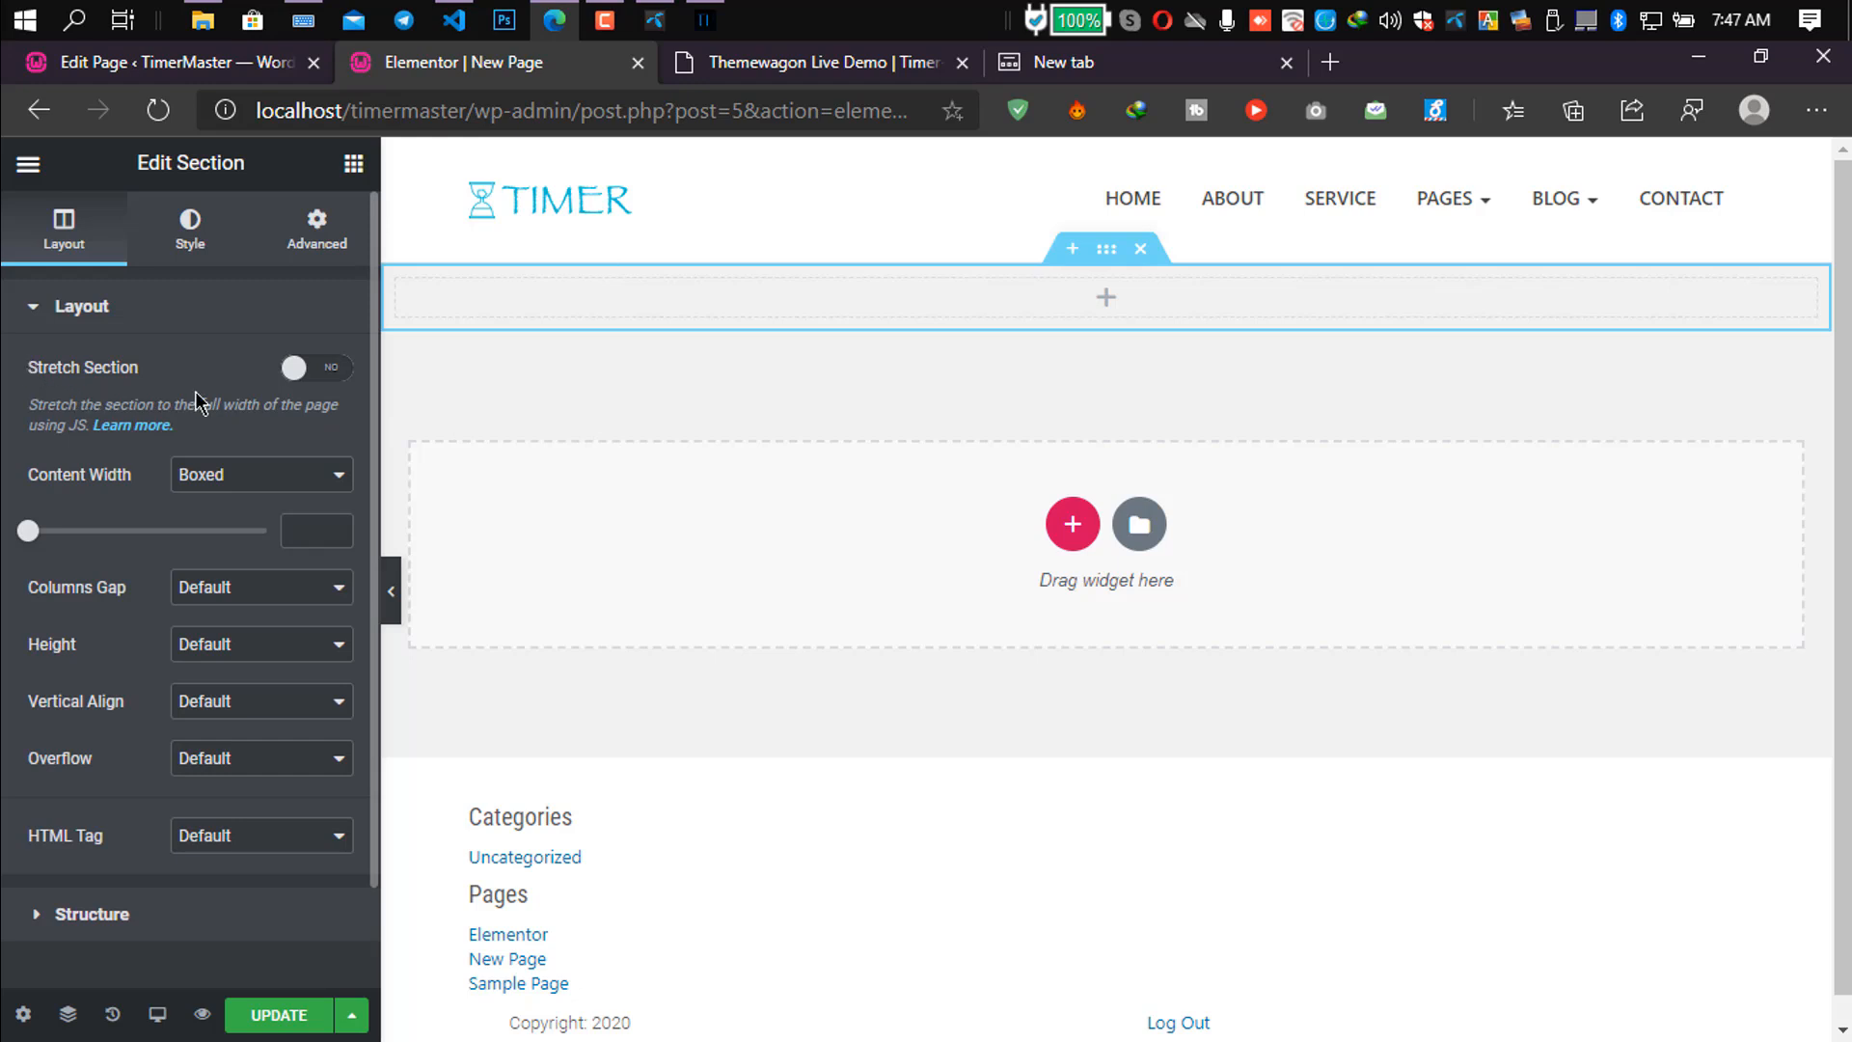
click(338, 368)
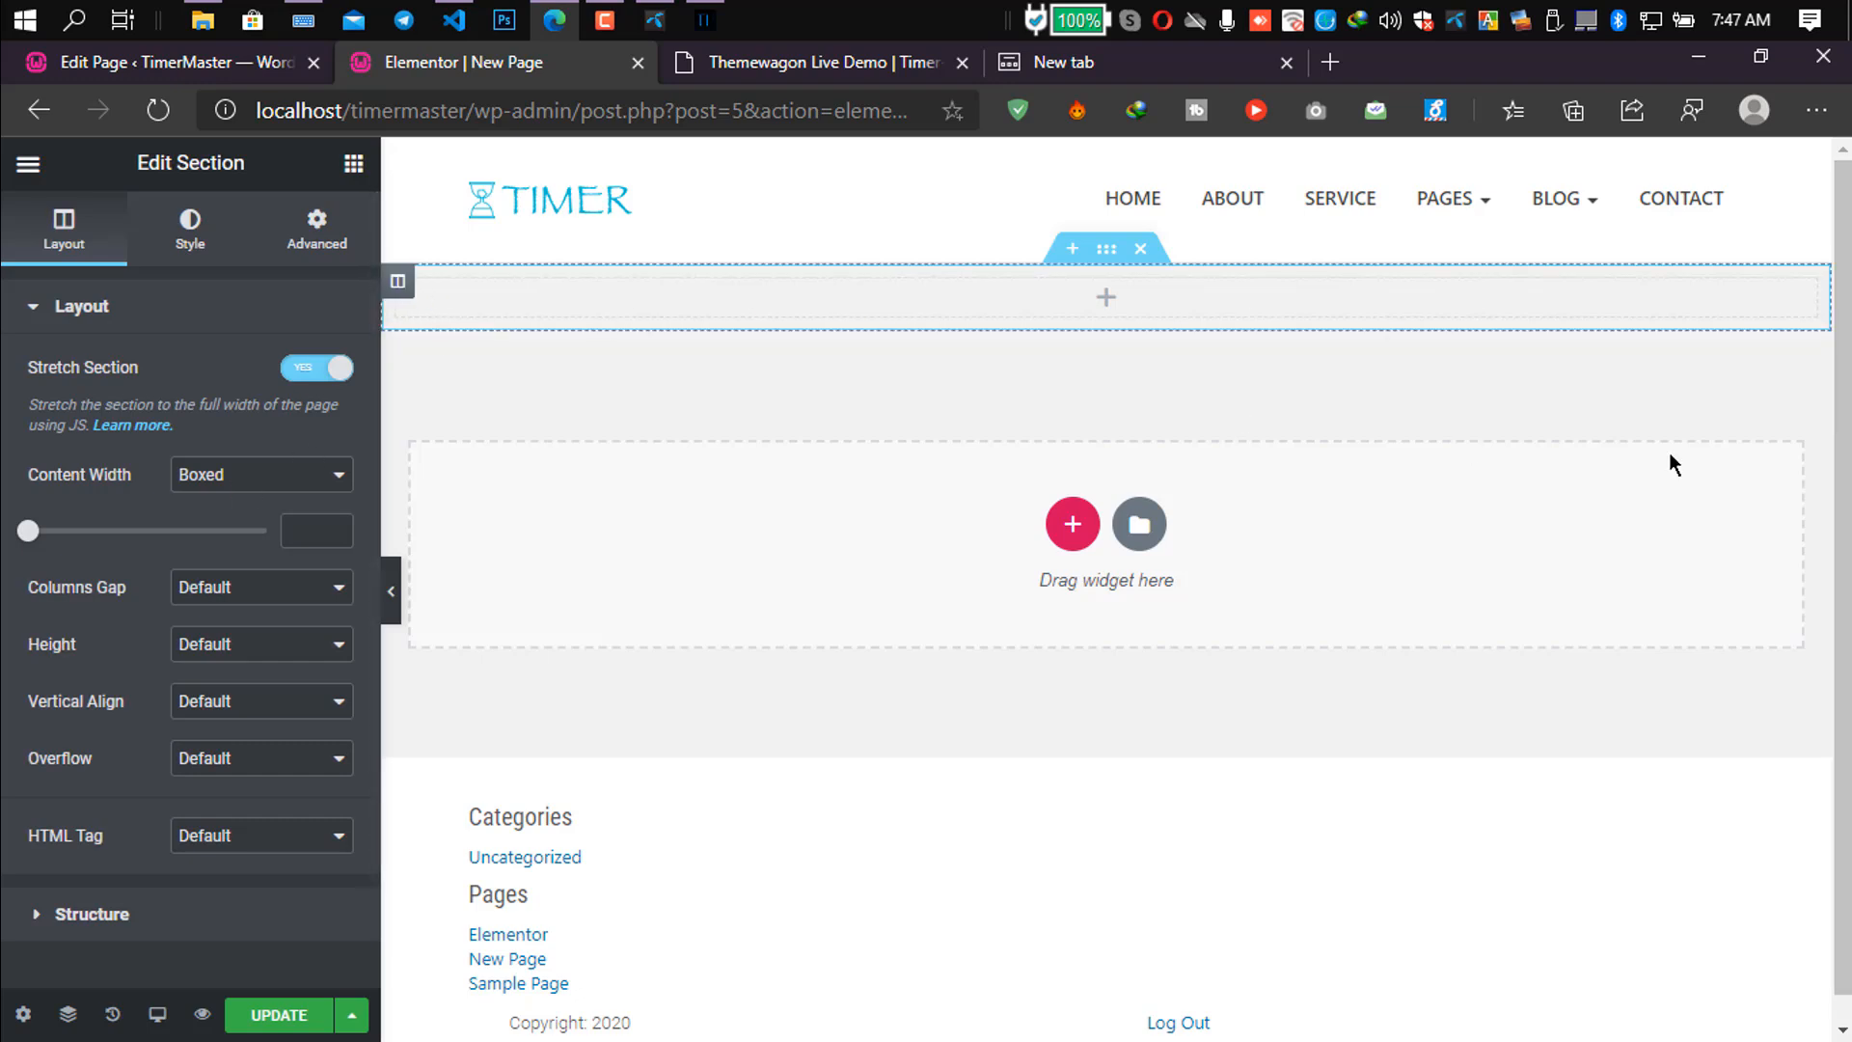
click(216, 483)
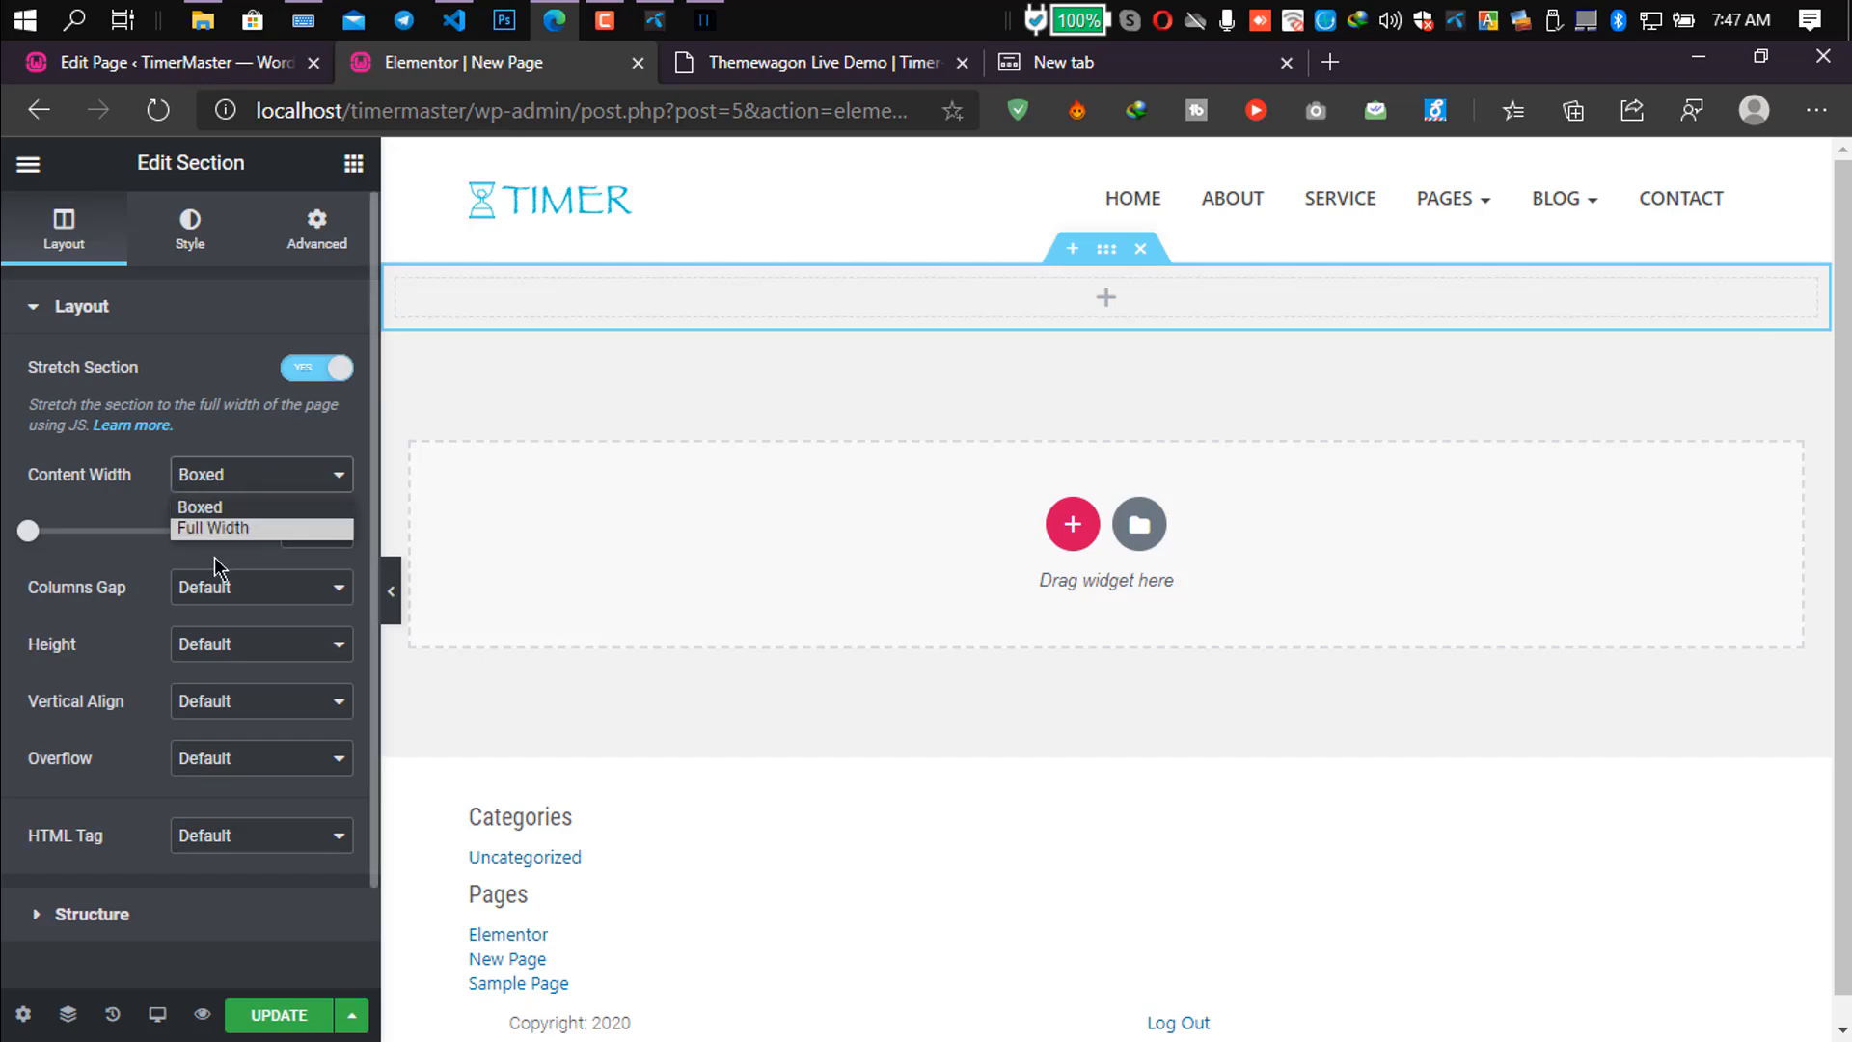
click(174, 410)
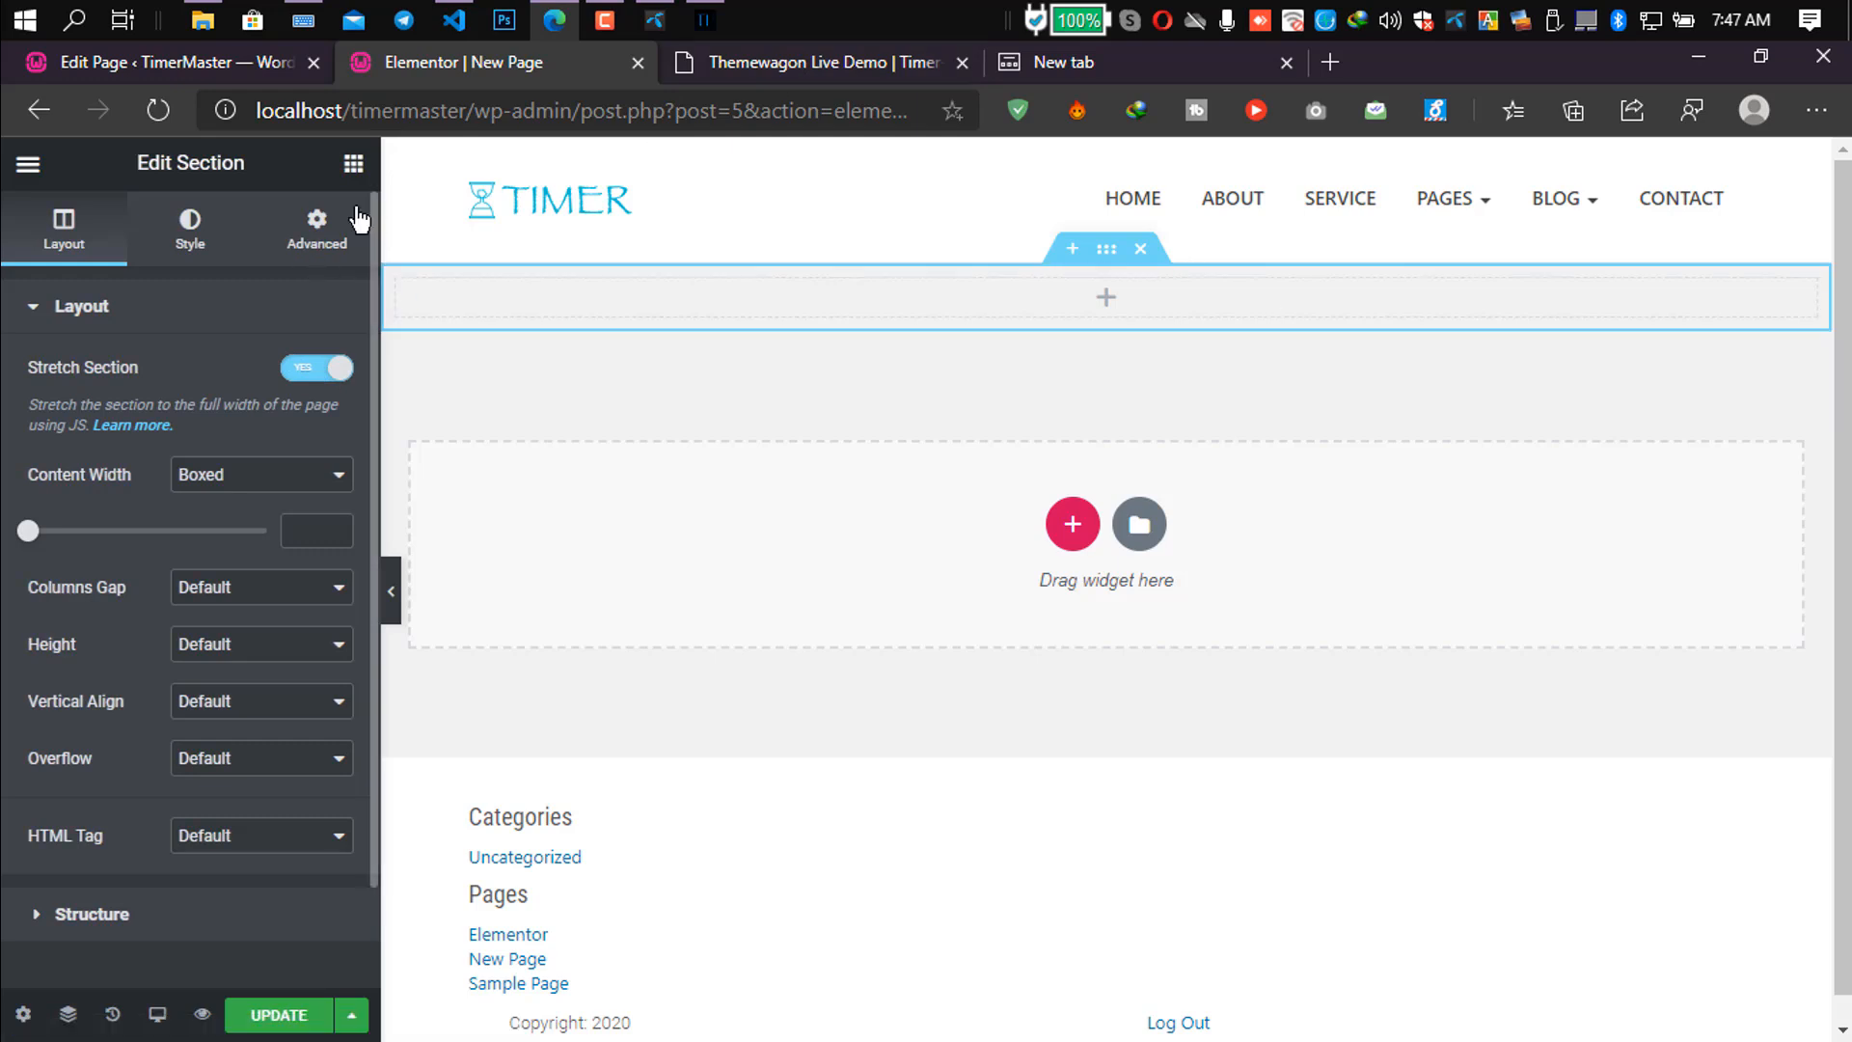
Unlink the section's padding values and set both the top and bottom padding to 50 px.
click(316, 241)
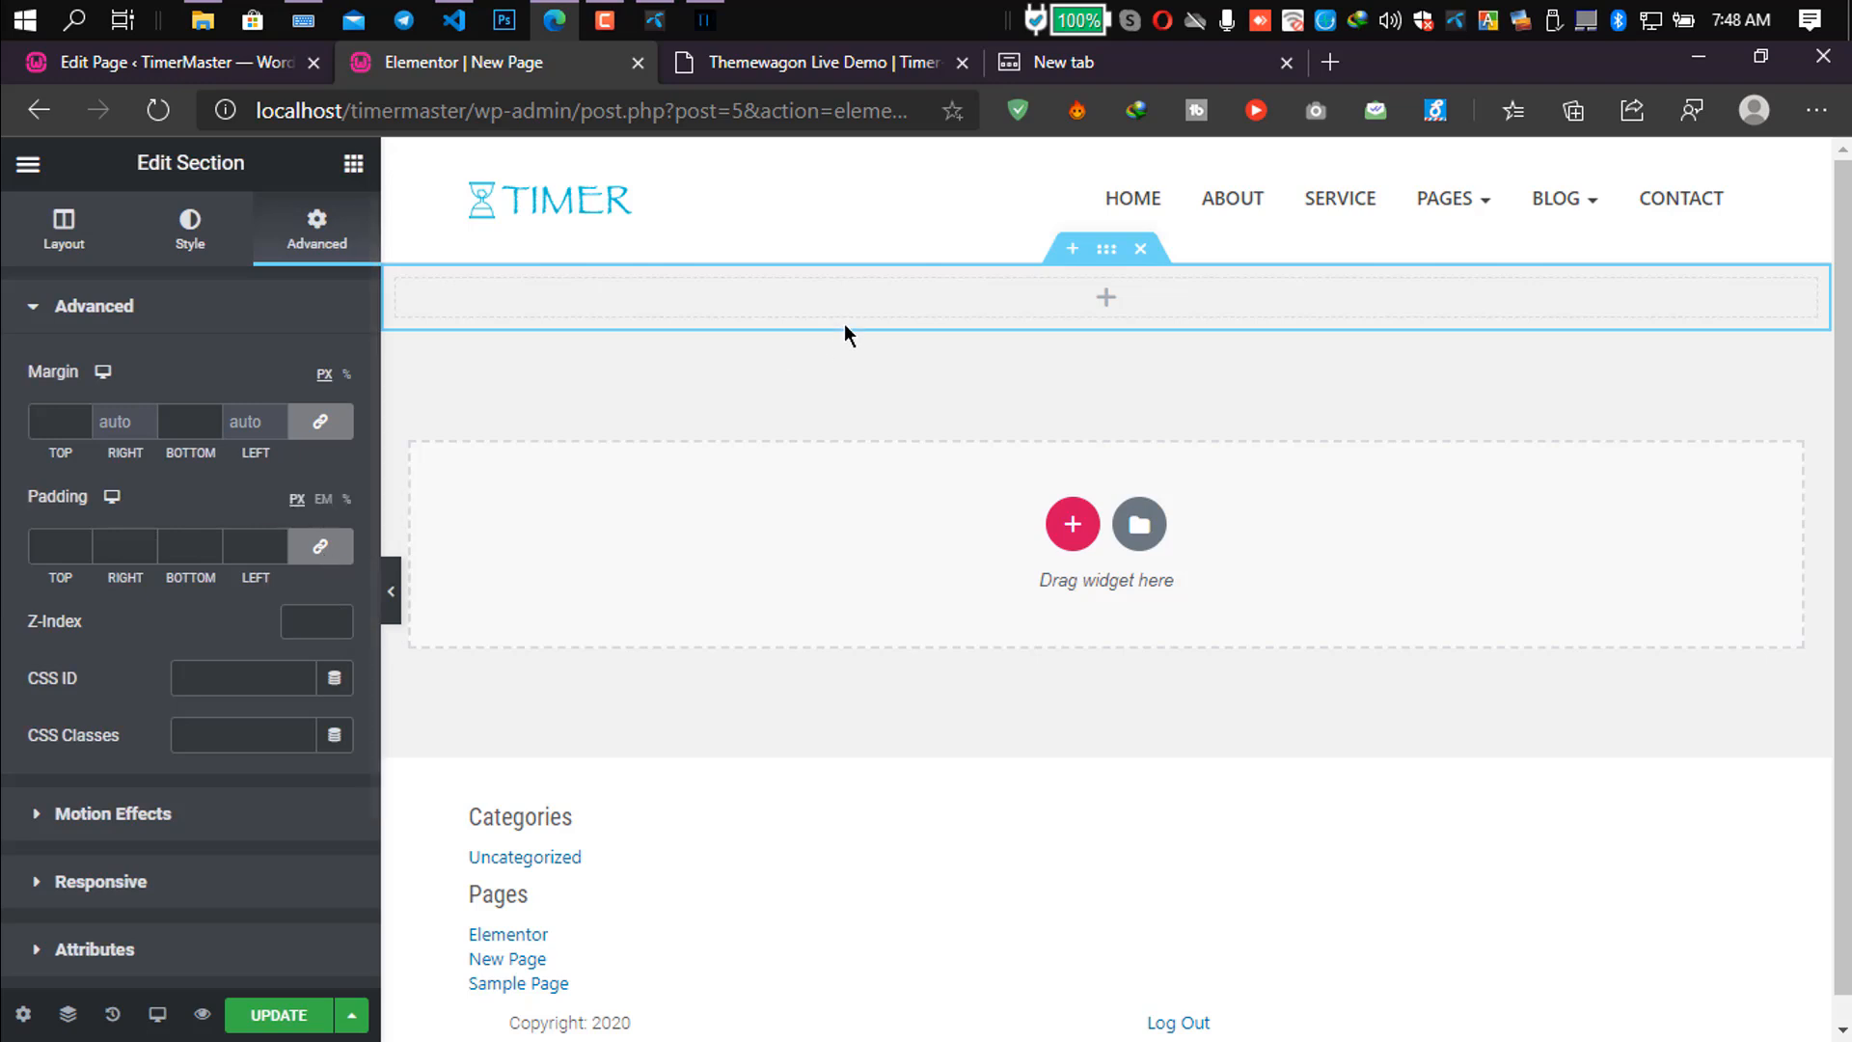
click(321, 547)
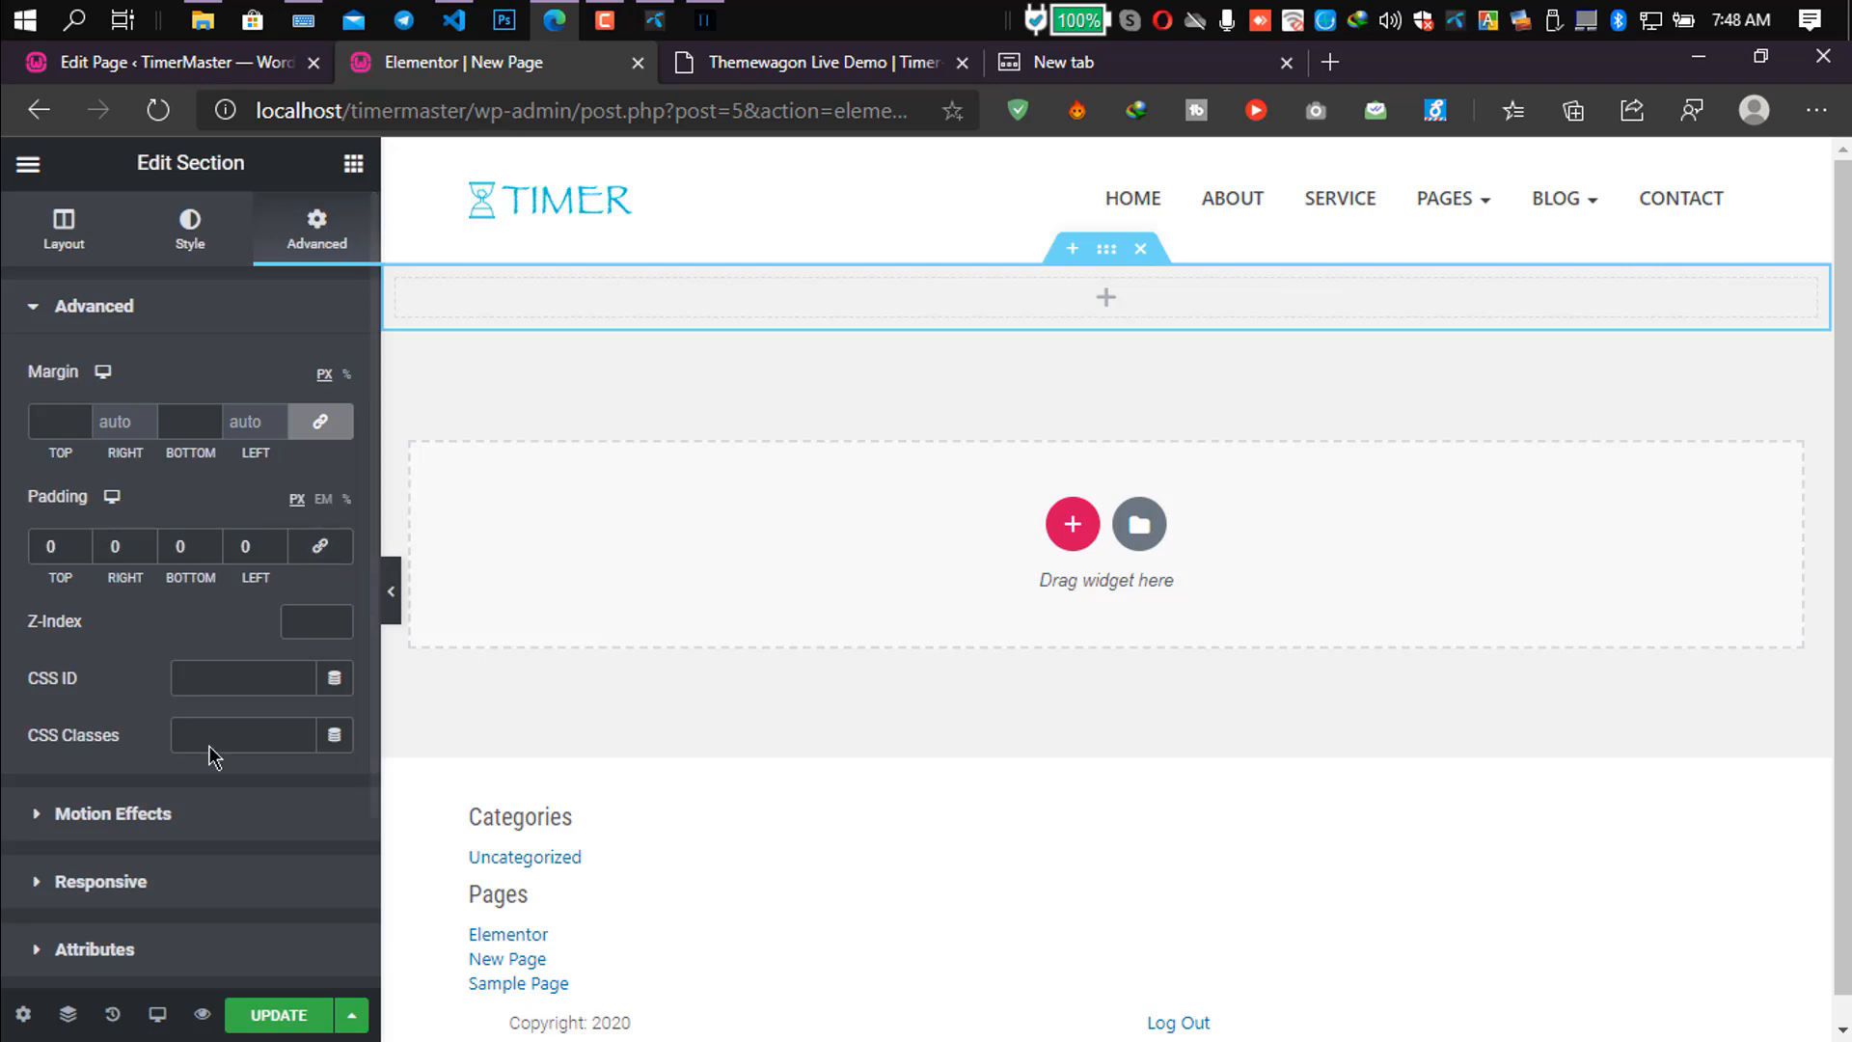
click(42, 547)
text(50)
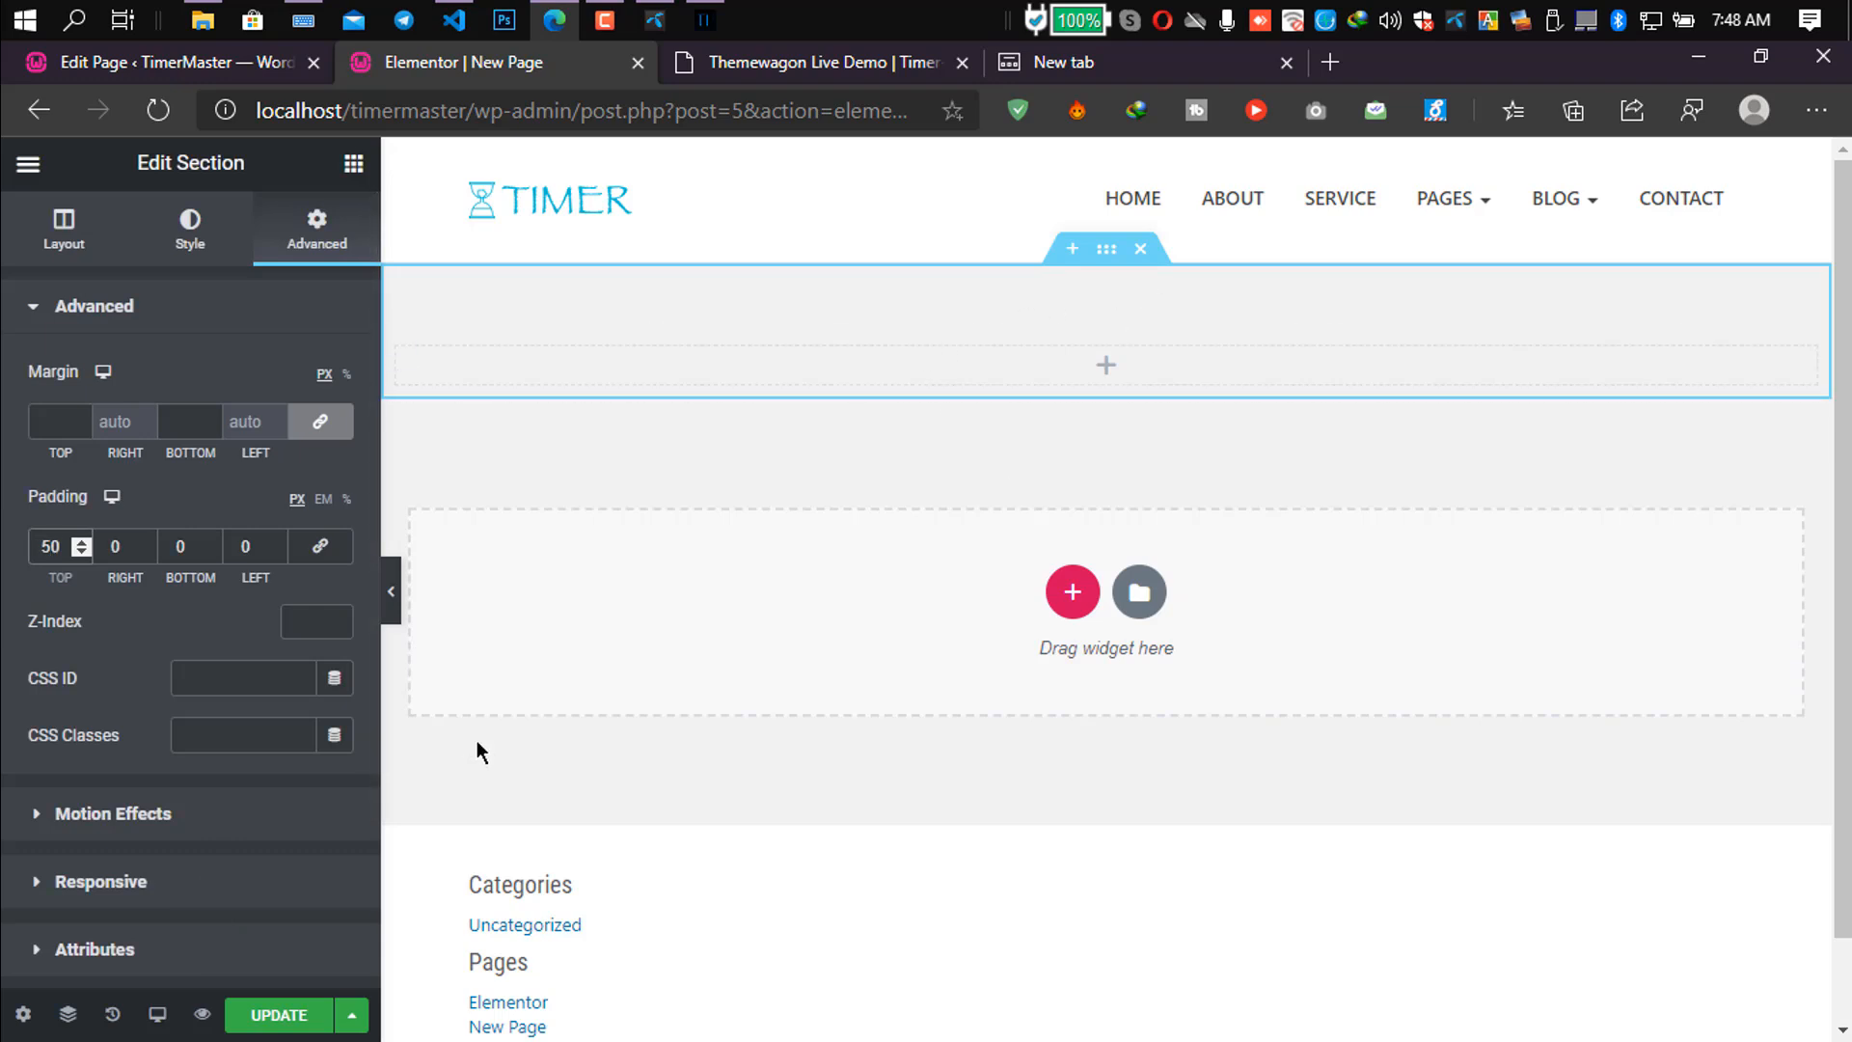
click(172, 548)
text(5)
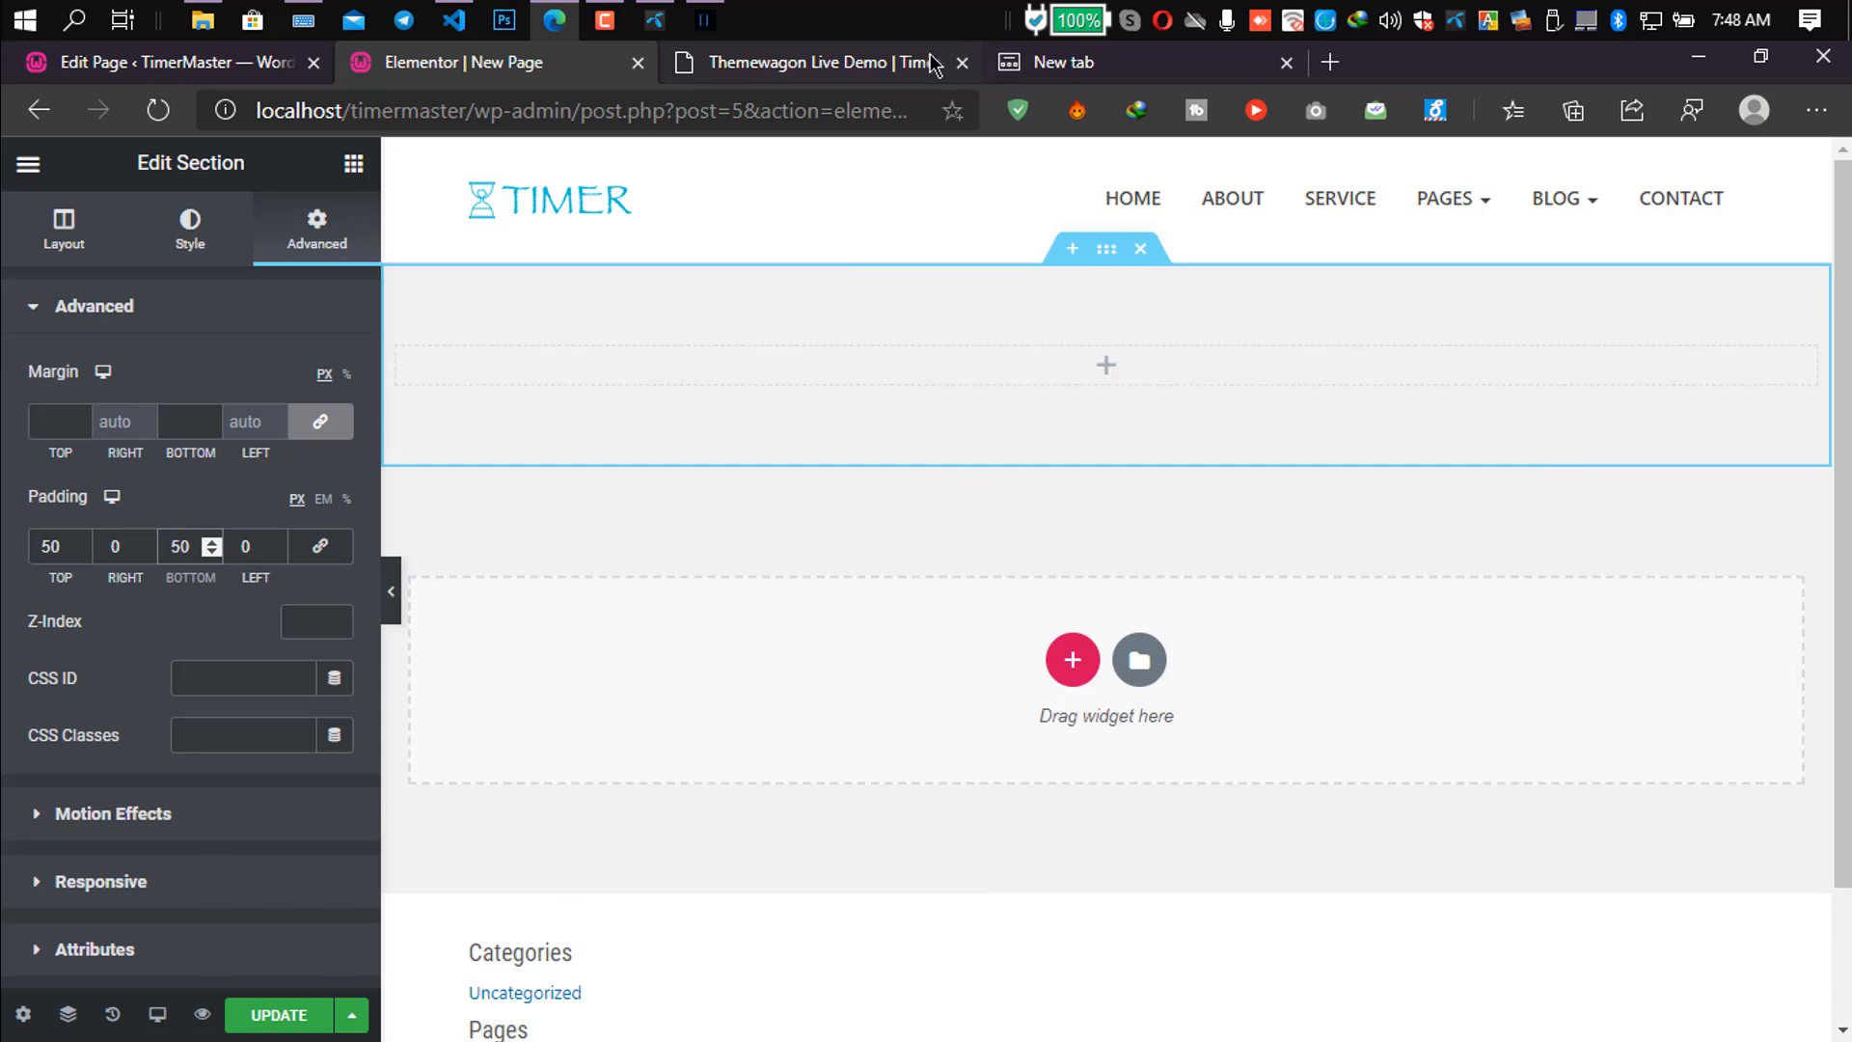
Add a Heading widget to the new section of the Elementor page and center-align it.
click(733, 62)
drag(664, 359, 1231, 349)
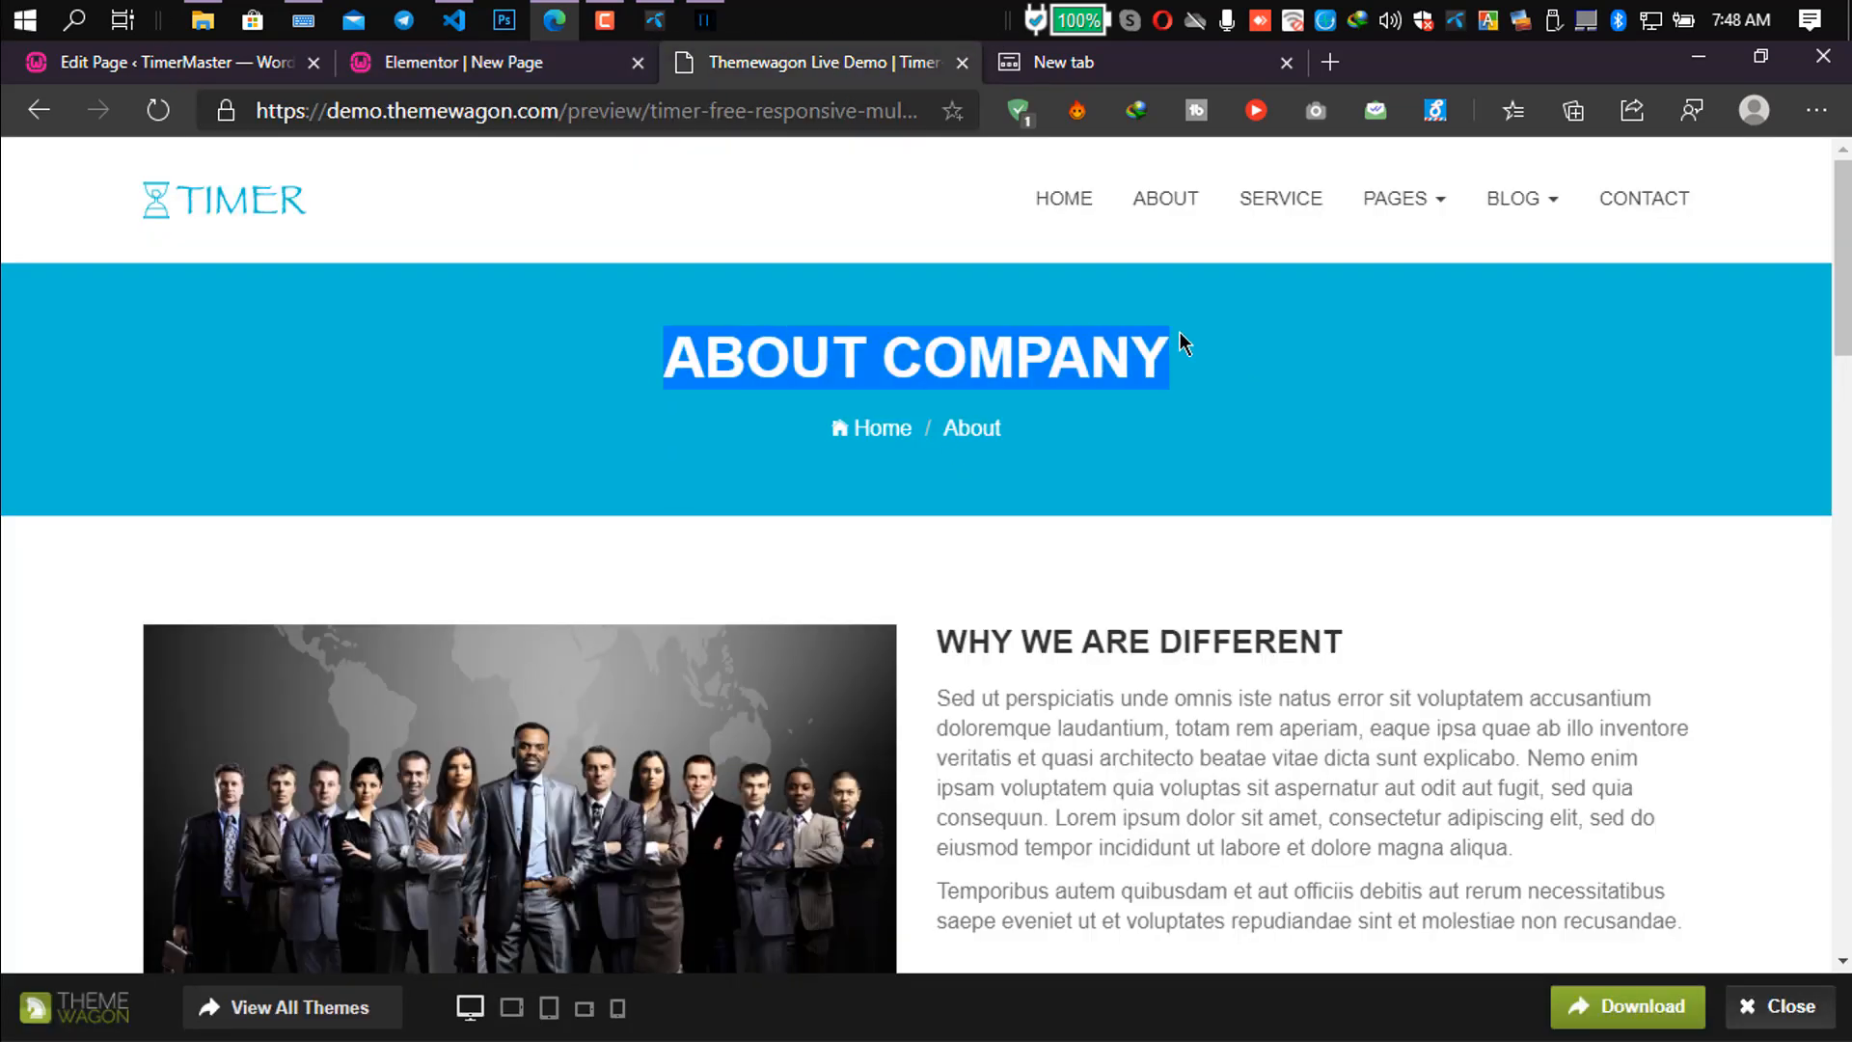
click(482, 61)
click(354, 163)
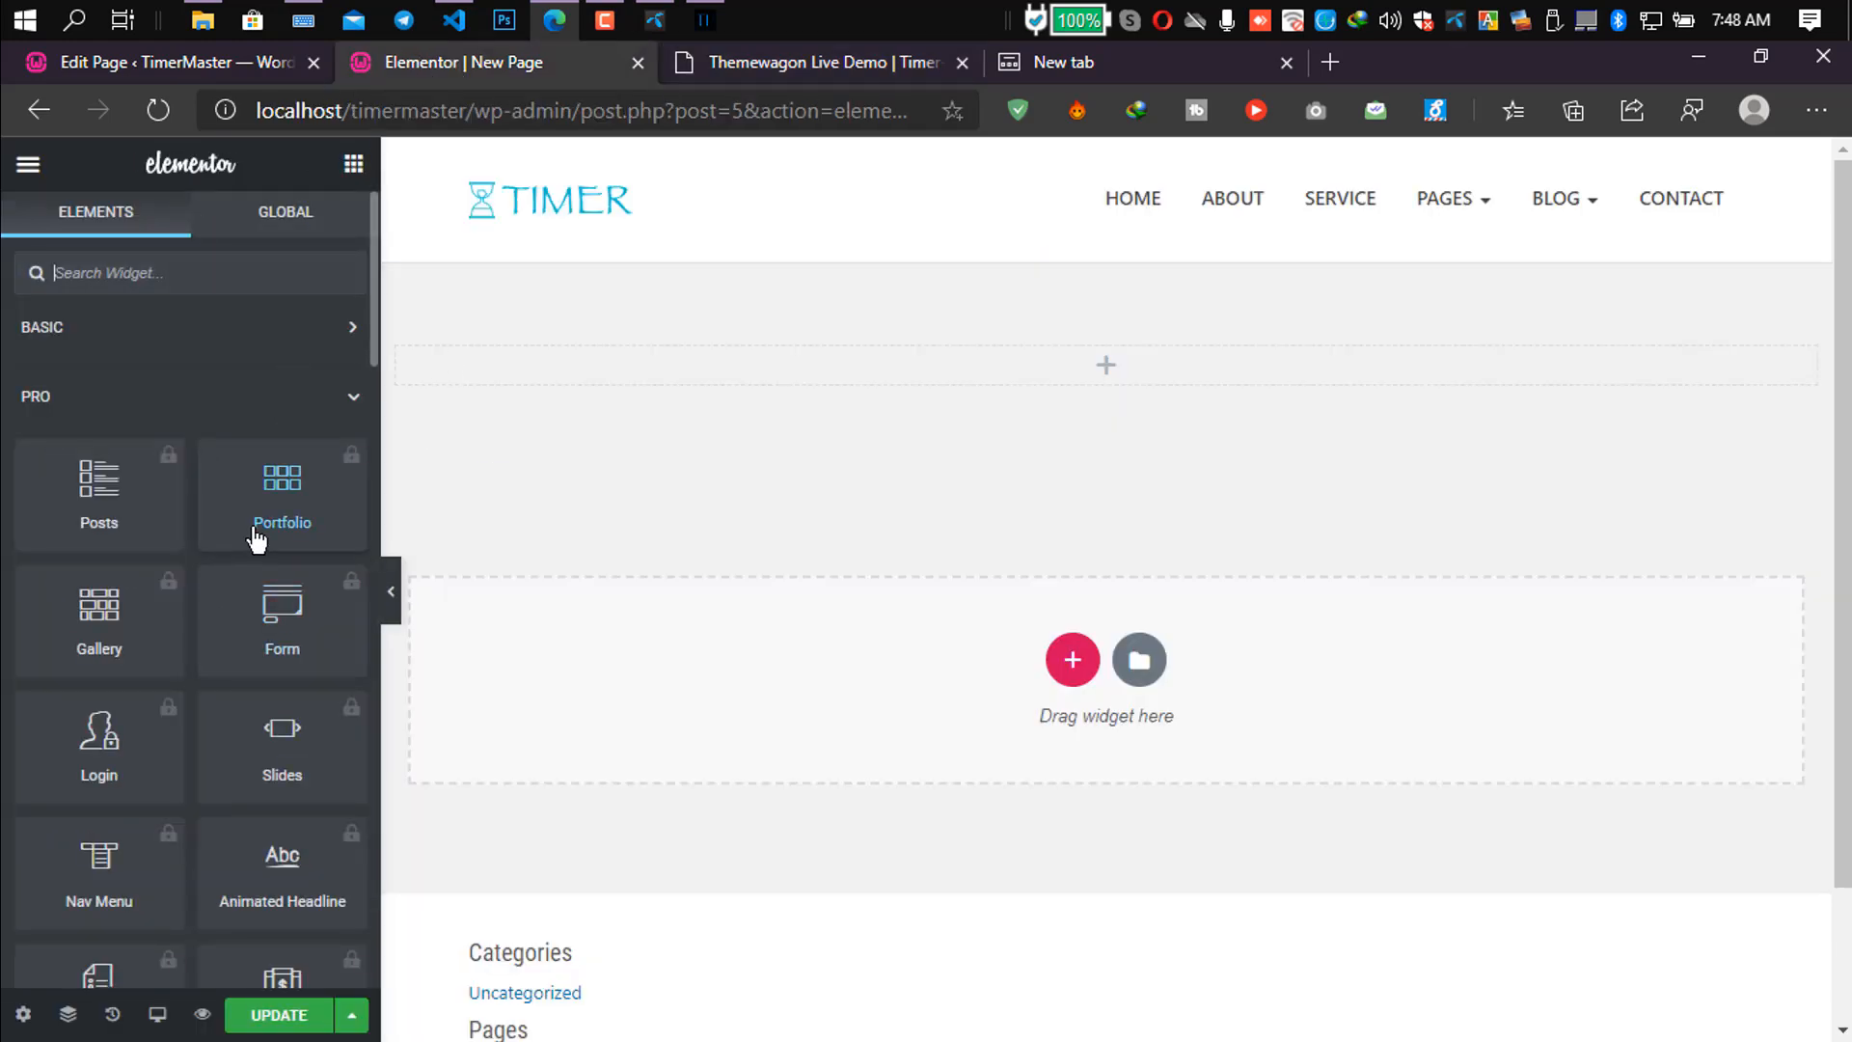
click(341, 404)
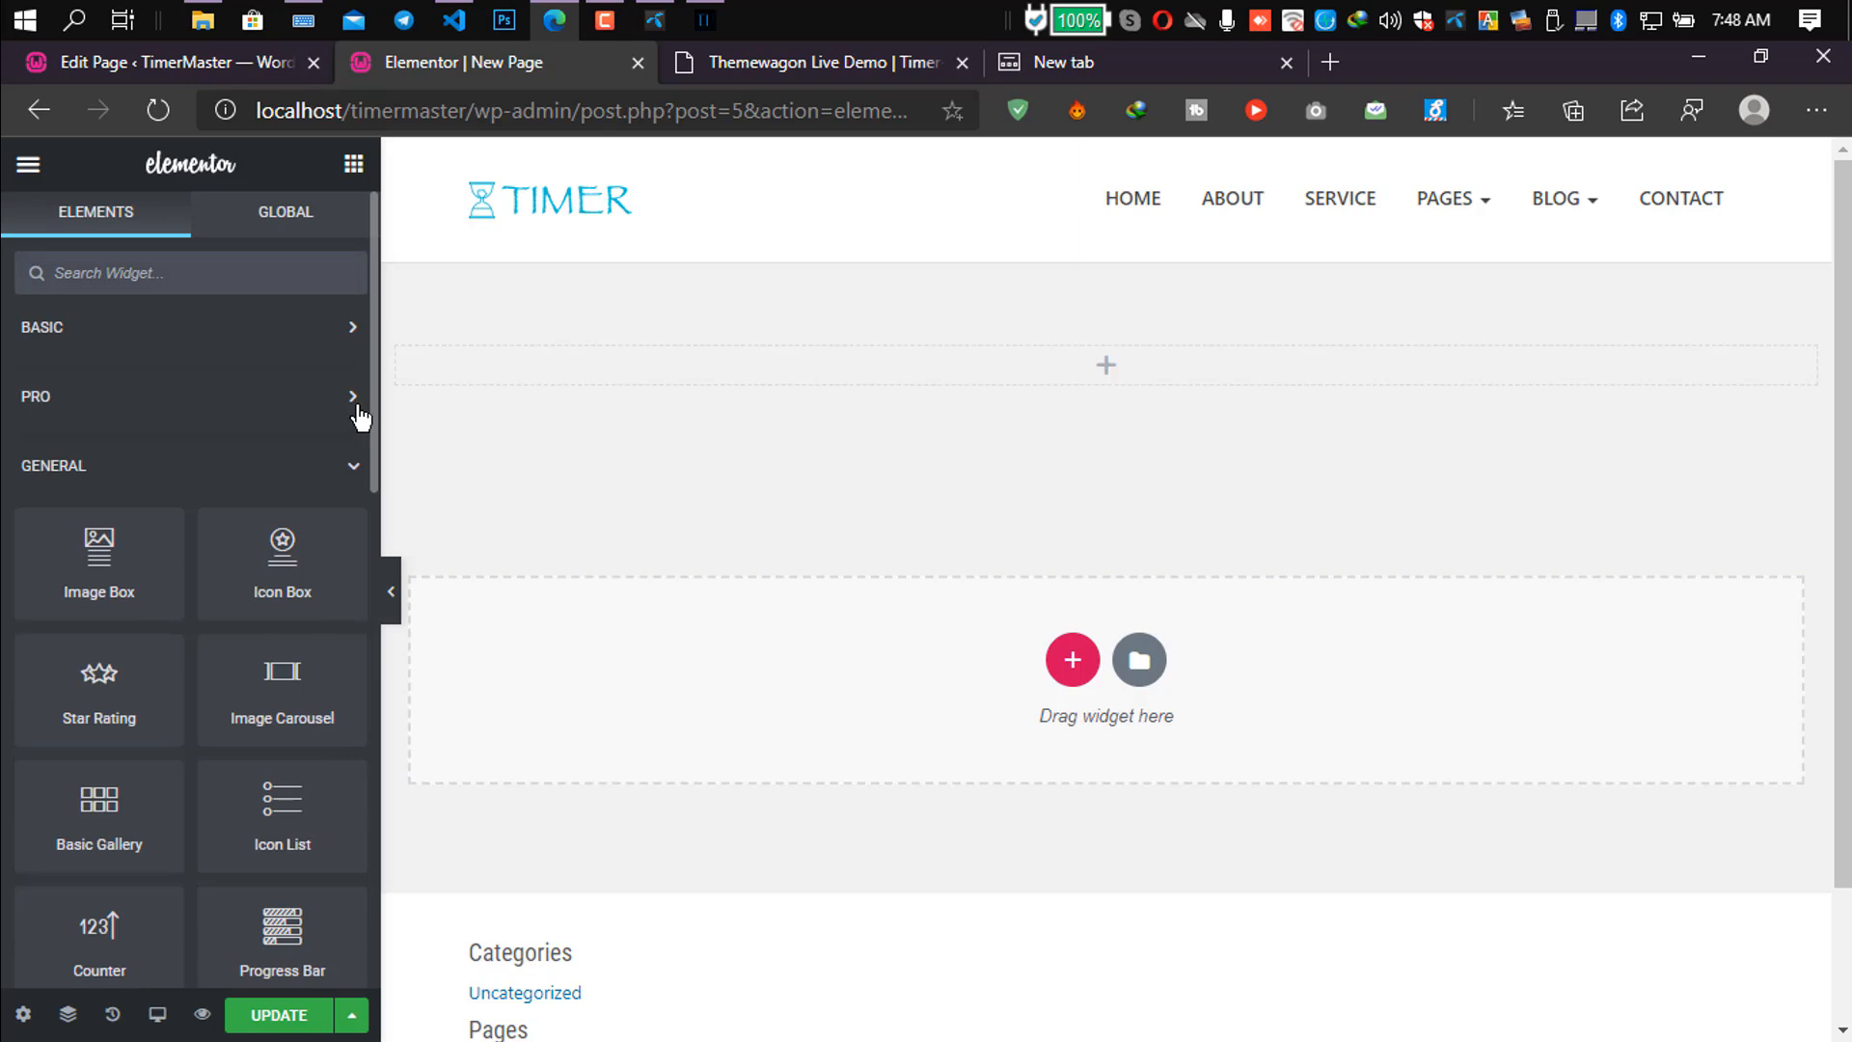
scroll(361, 332, down, 6)
scroll(237, 400, up, 10)
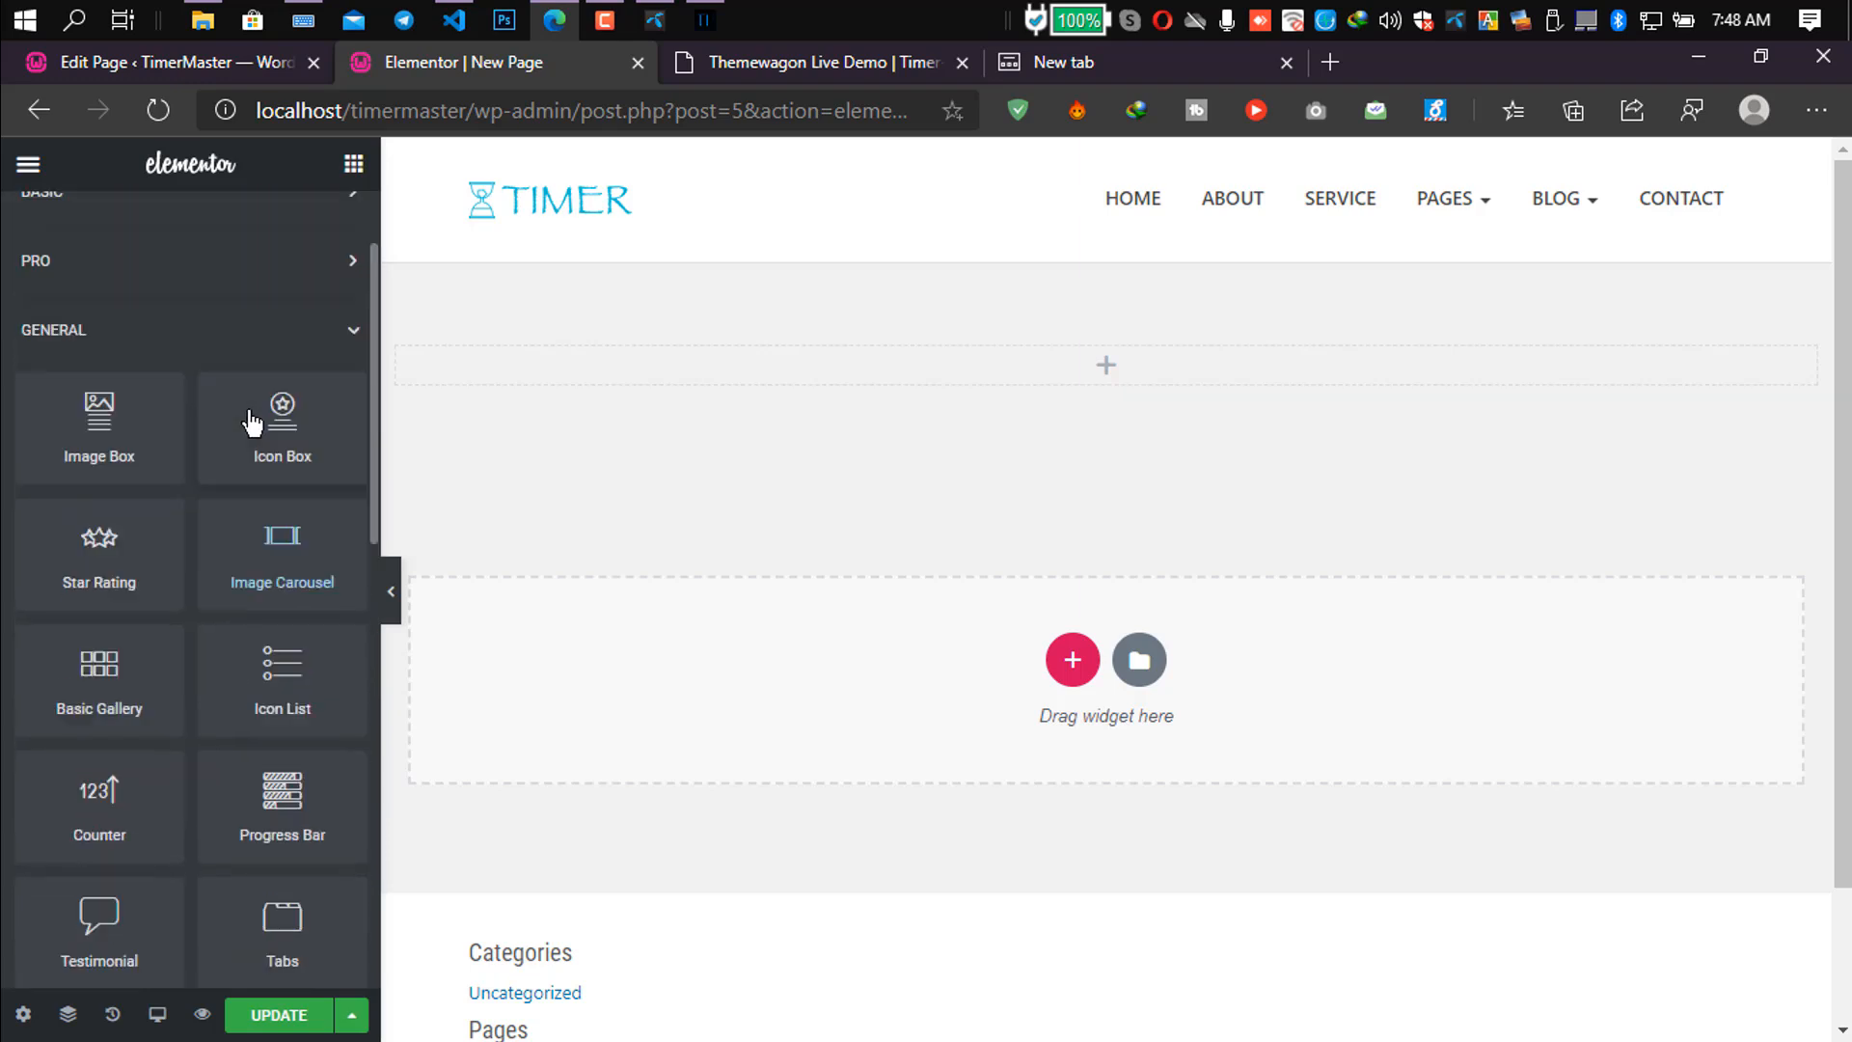
click(348, 330)
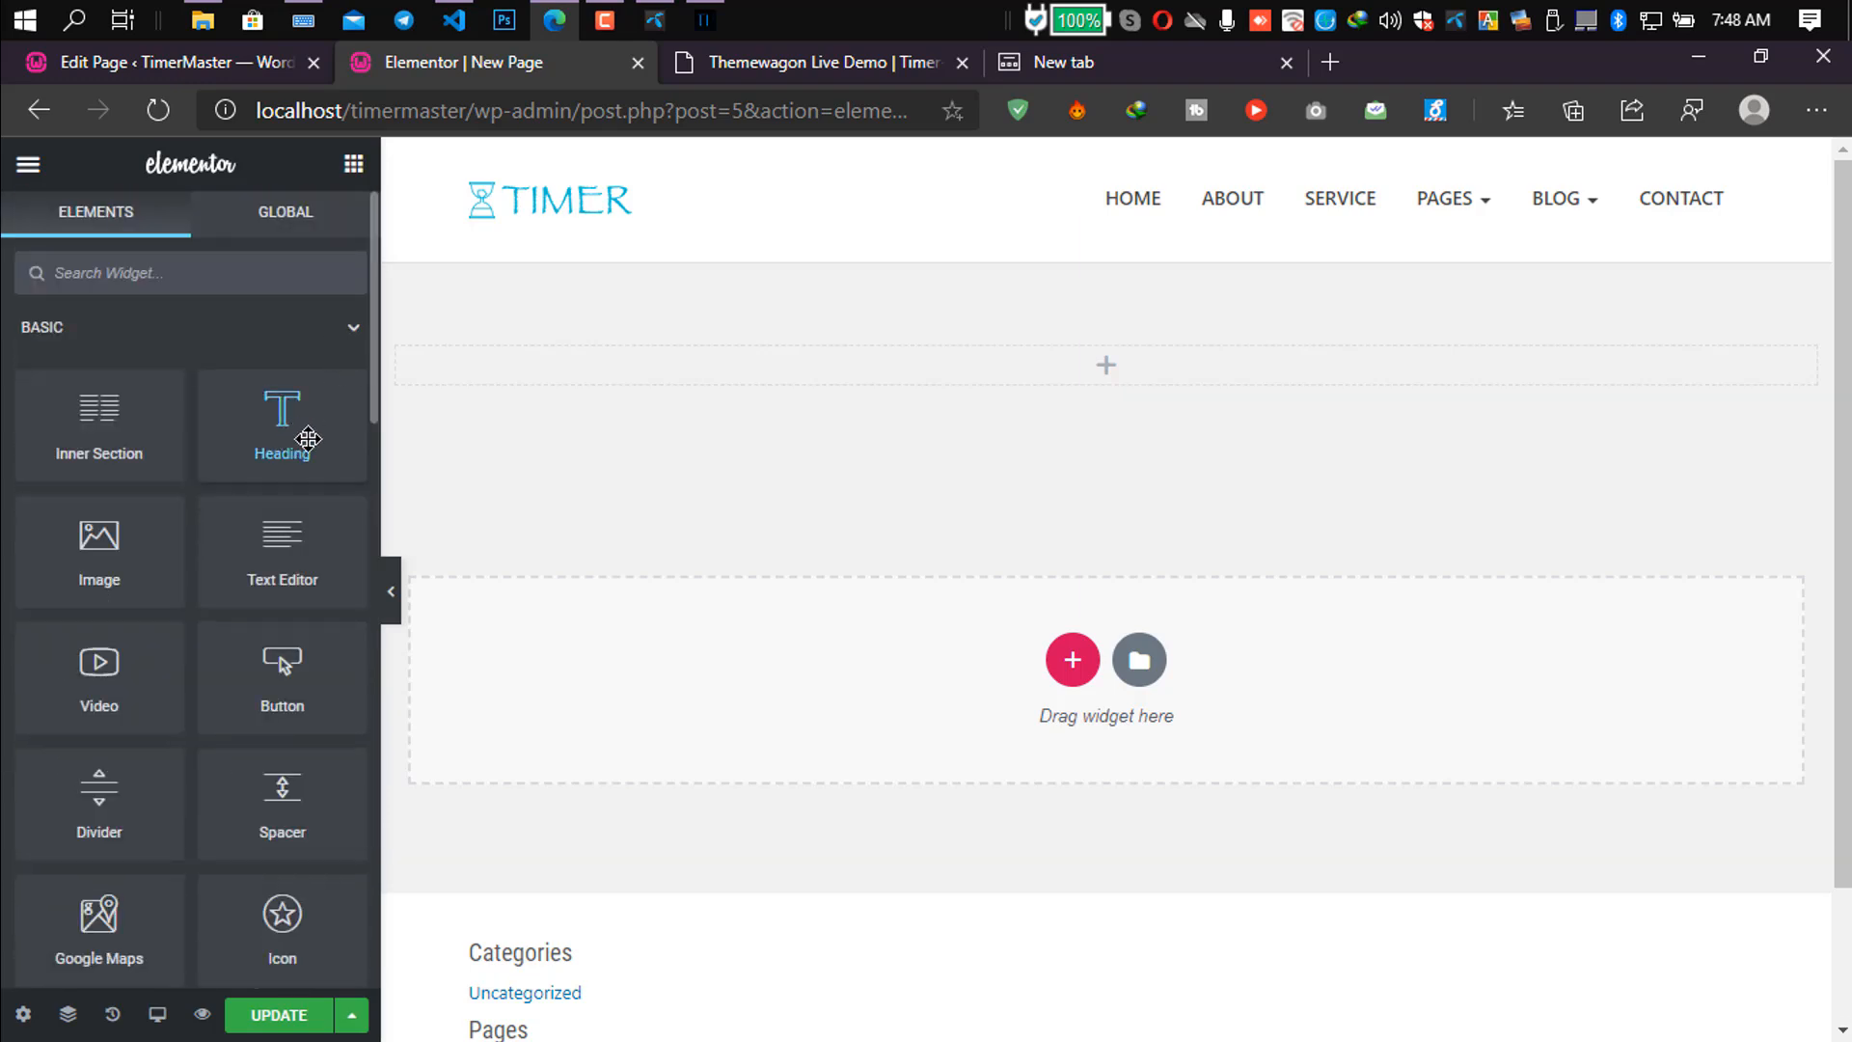
drag(290, 450, 1103, 349)
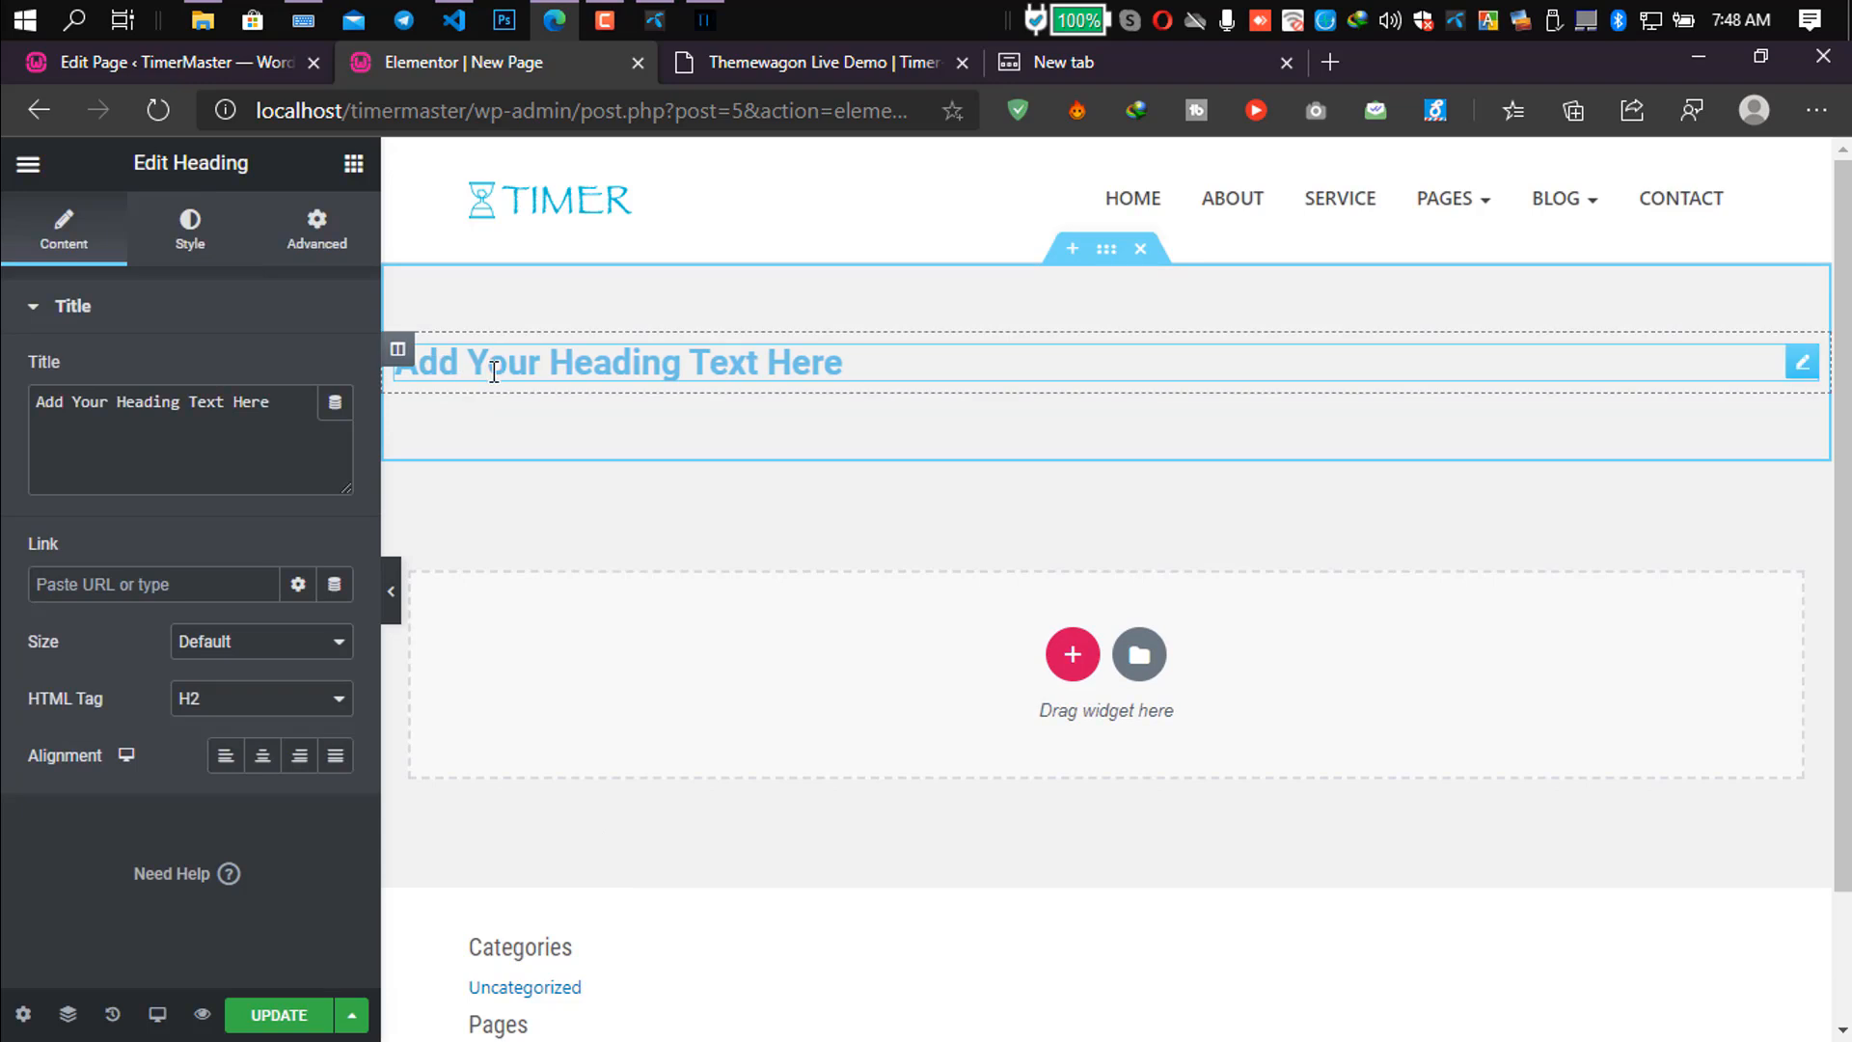
click(262, 758)
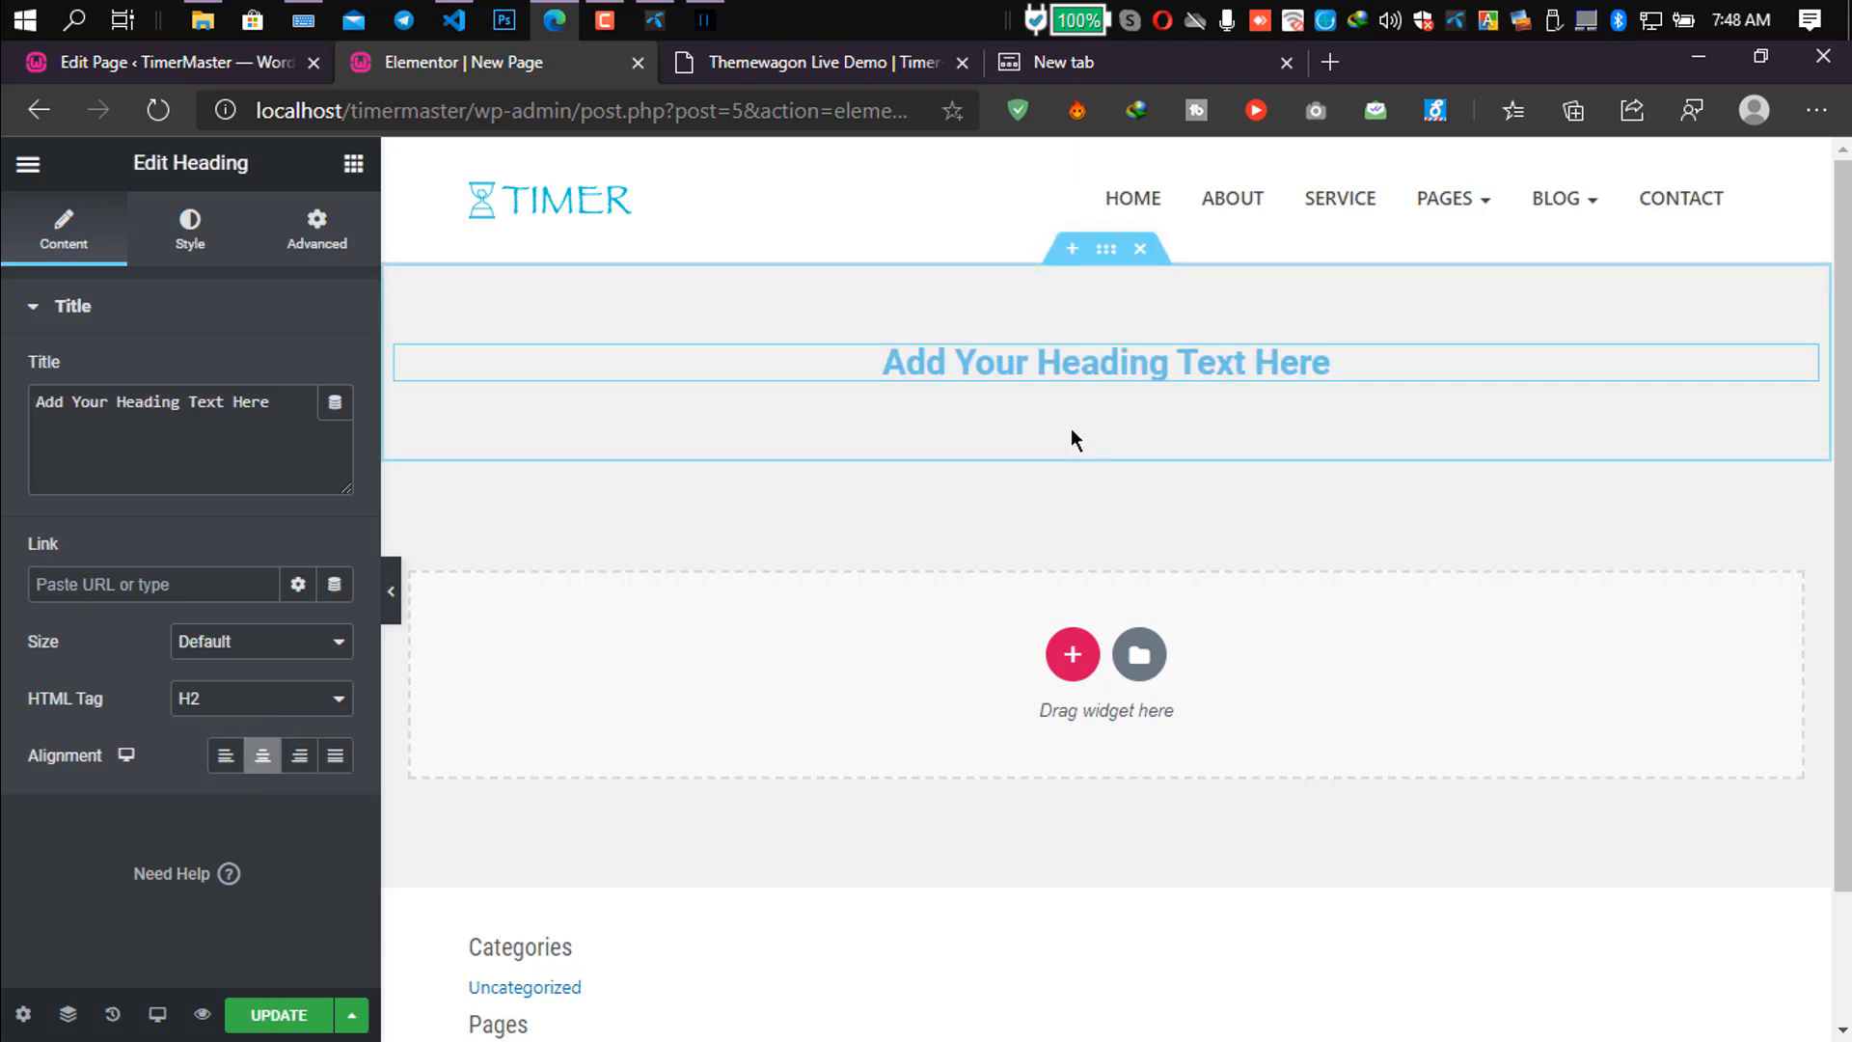
Inspect the demo's ABOUT COMPANY heading in the browser's developer tools to read its CSS styles.
click(856, 62)
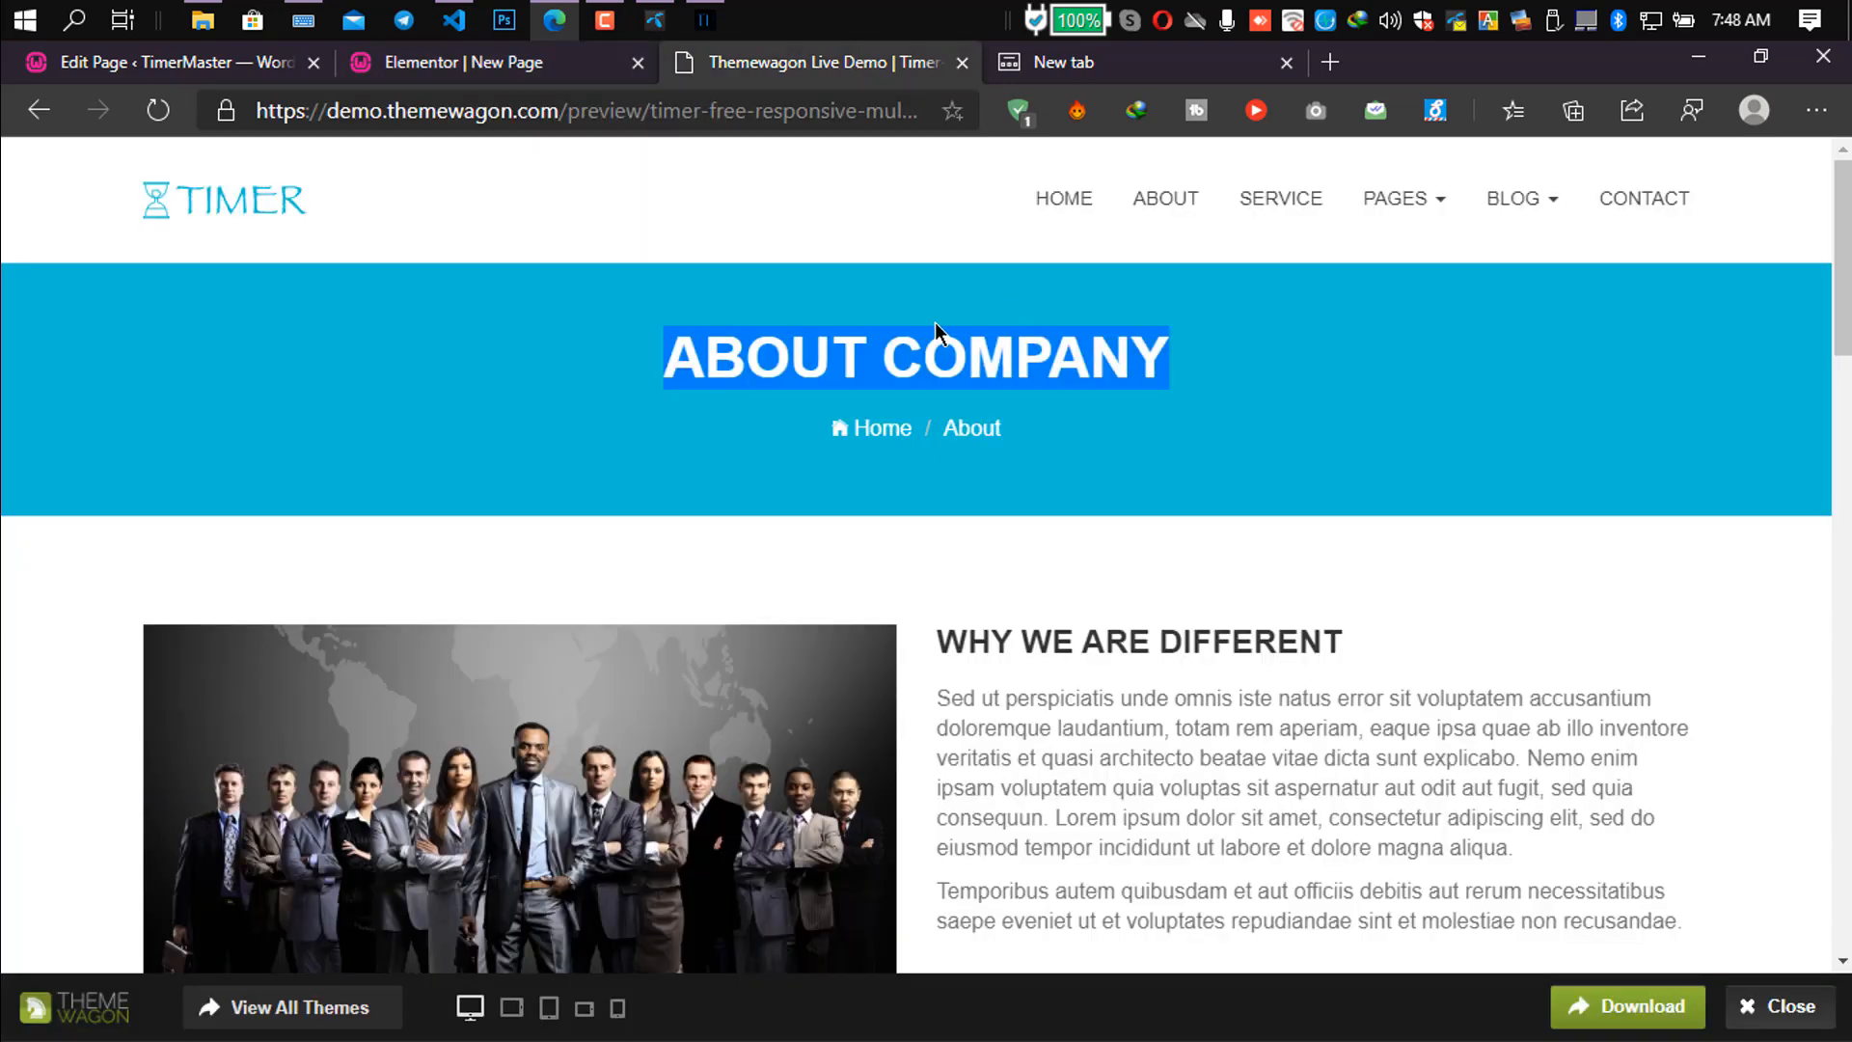
click(612, 348)
right_click(683, 332)
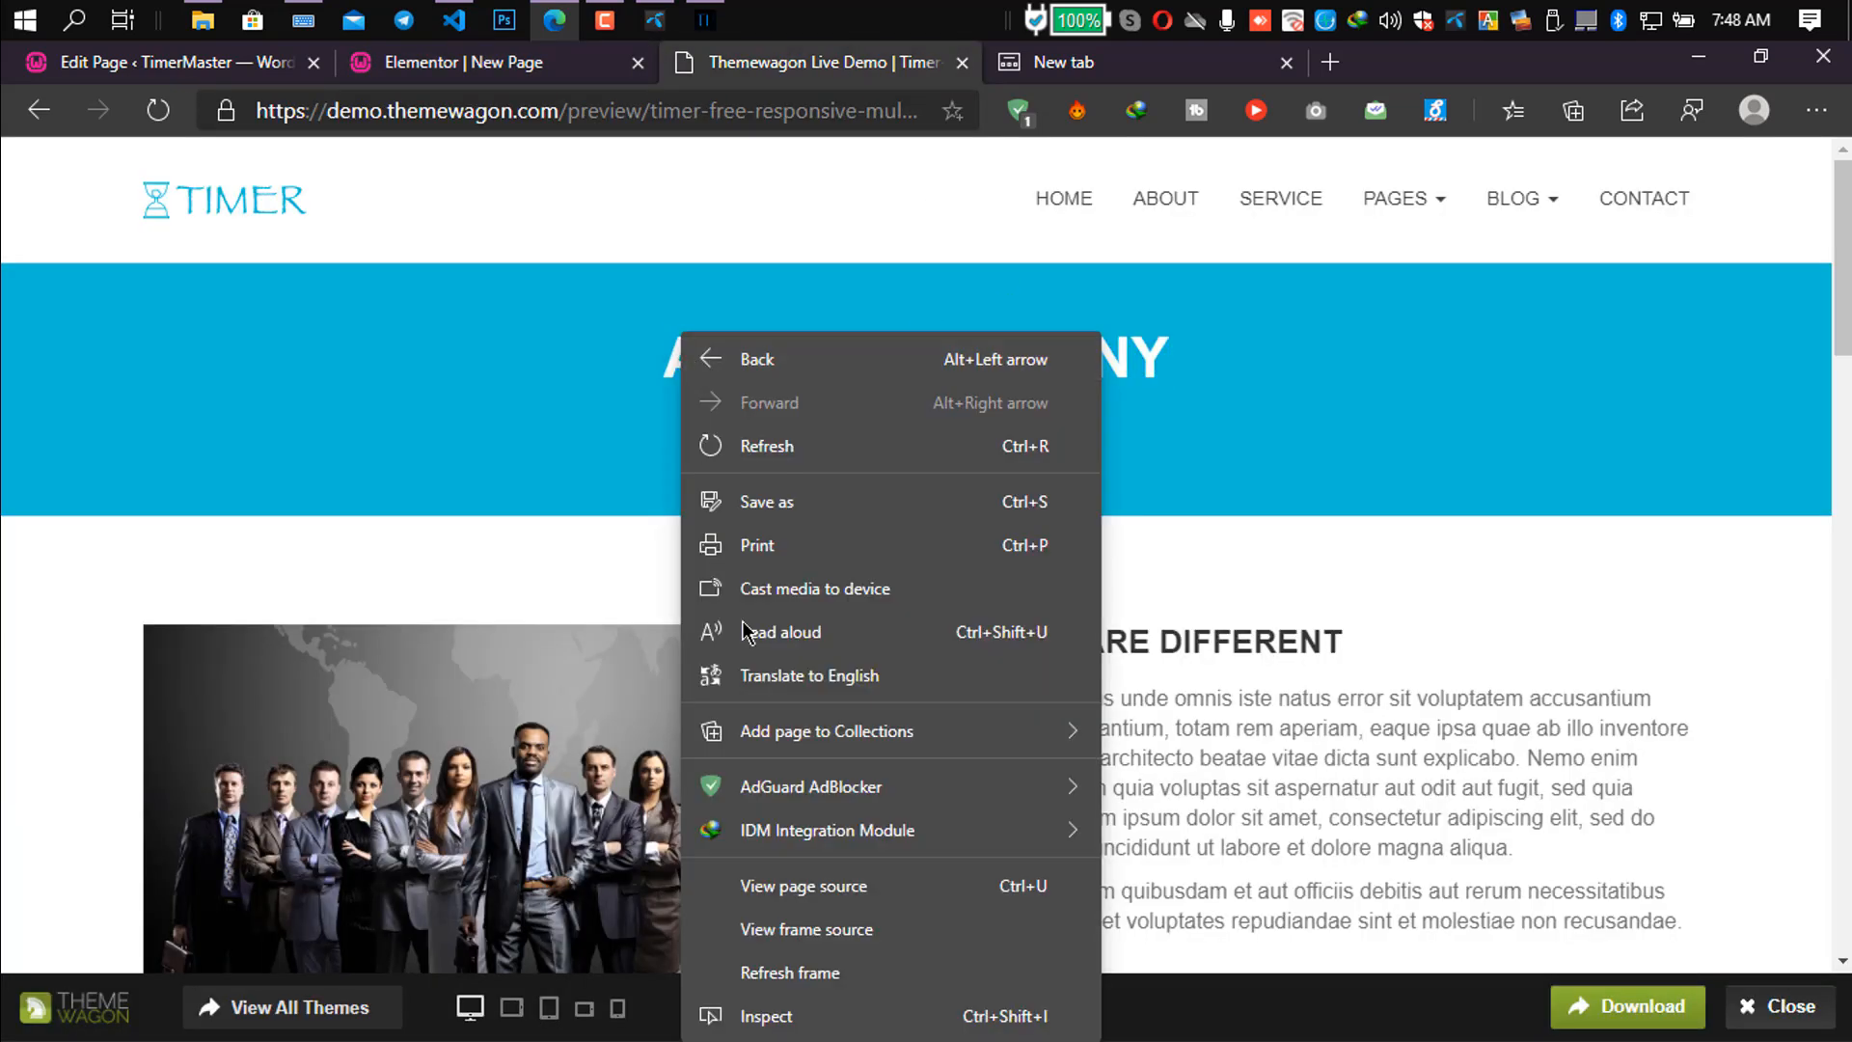
click(835, 1008)
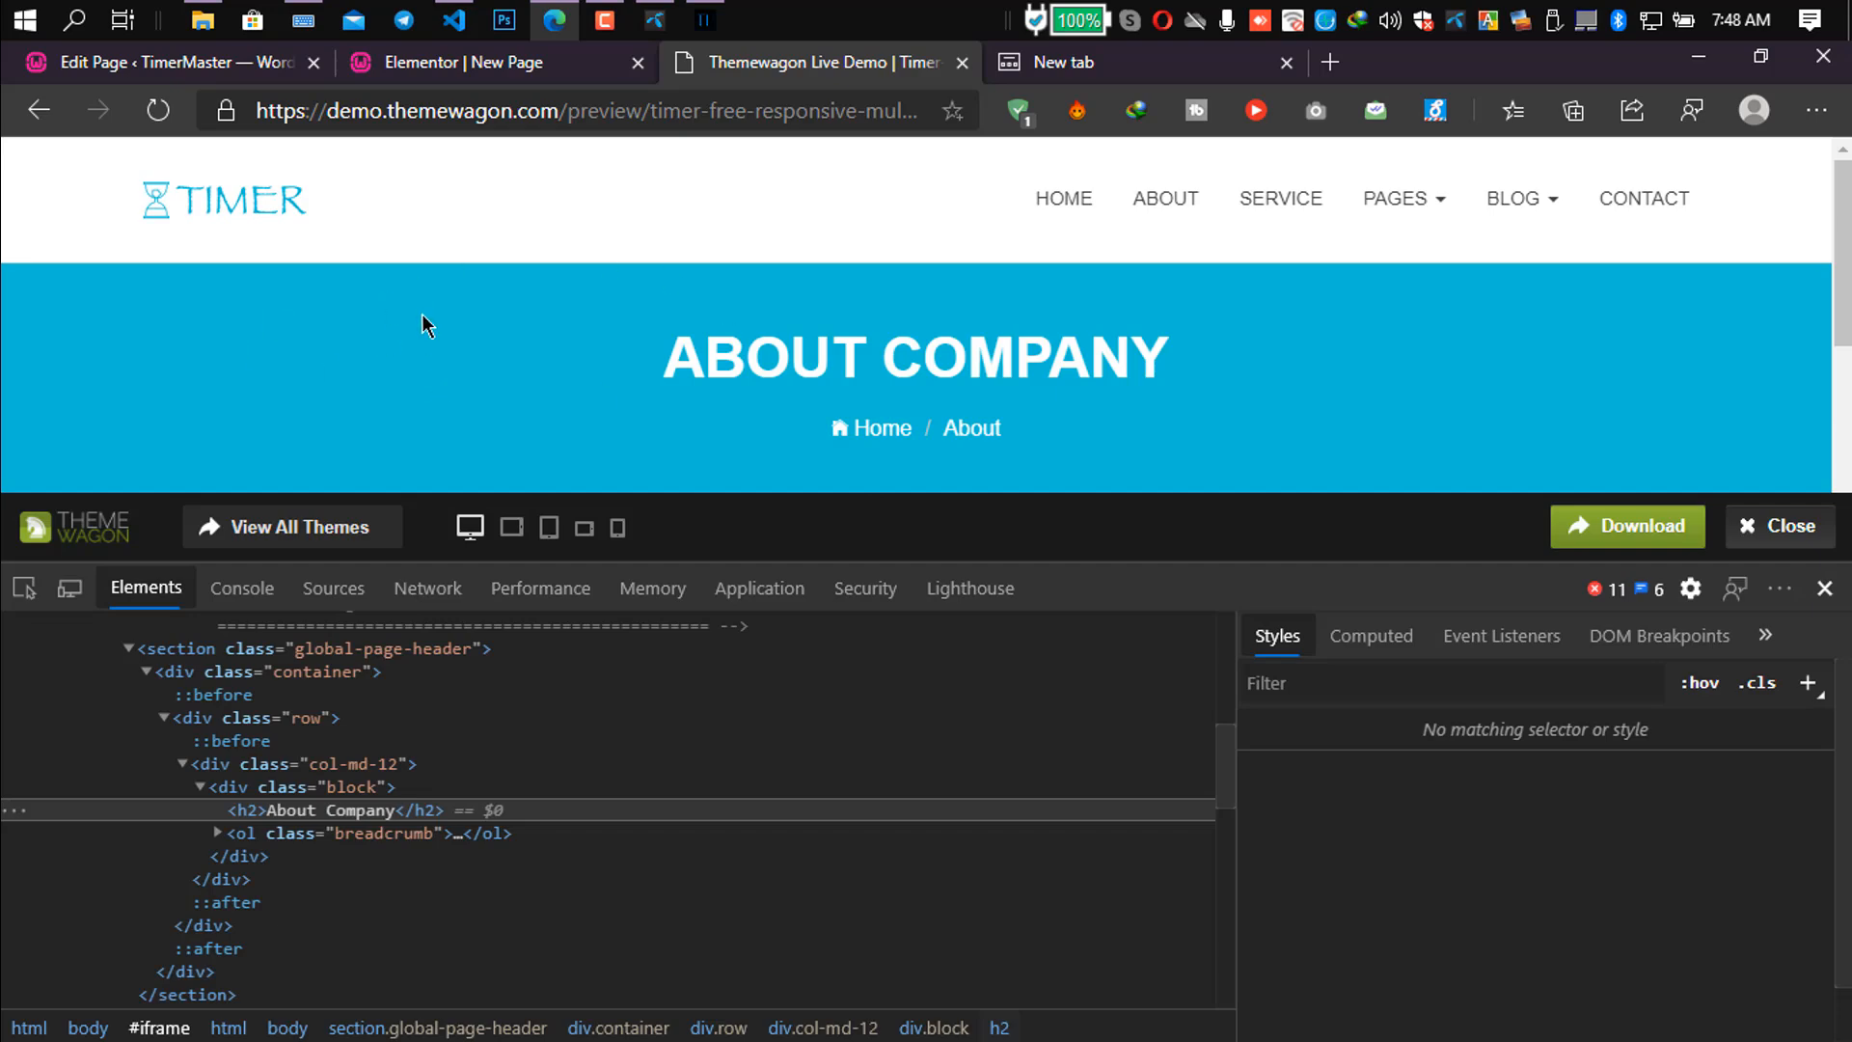
click(514, 66)
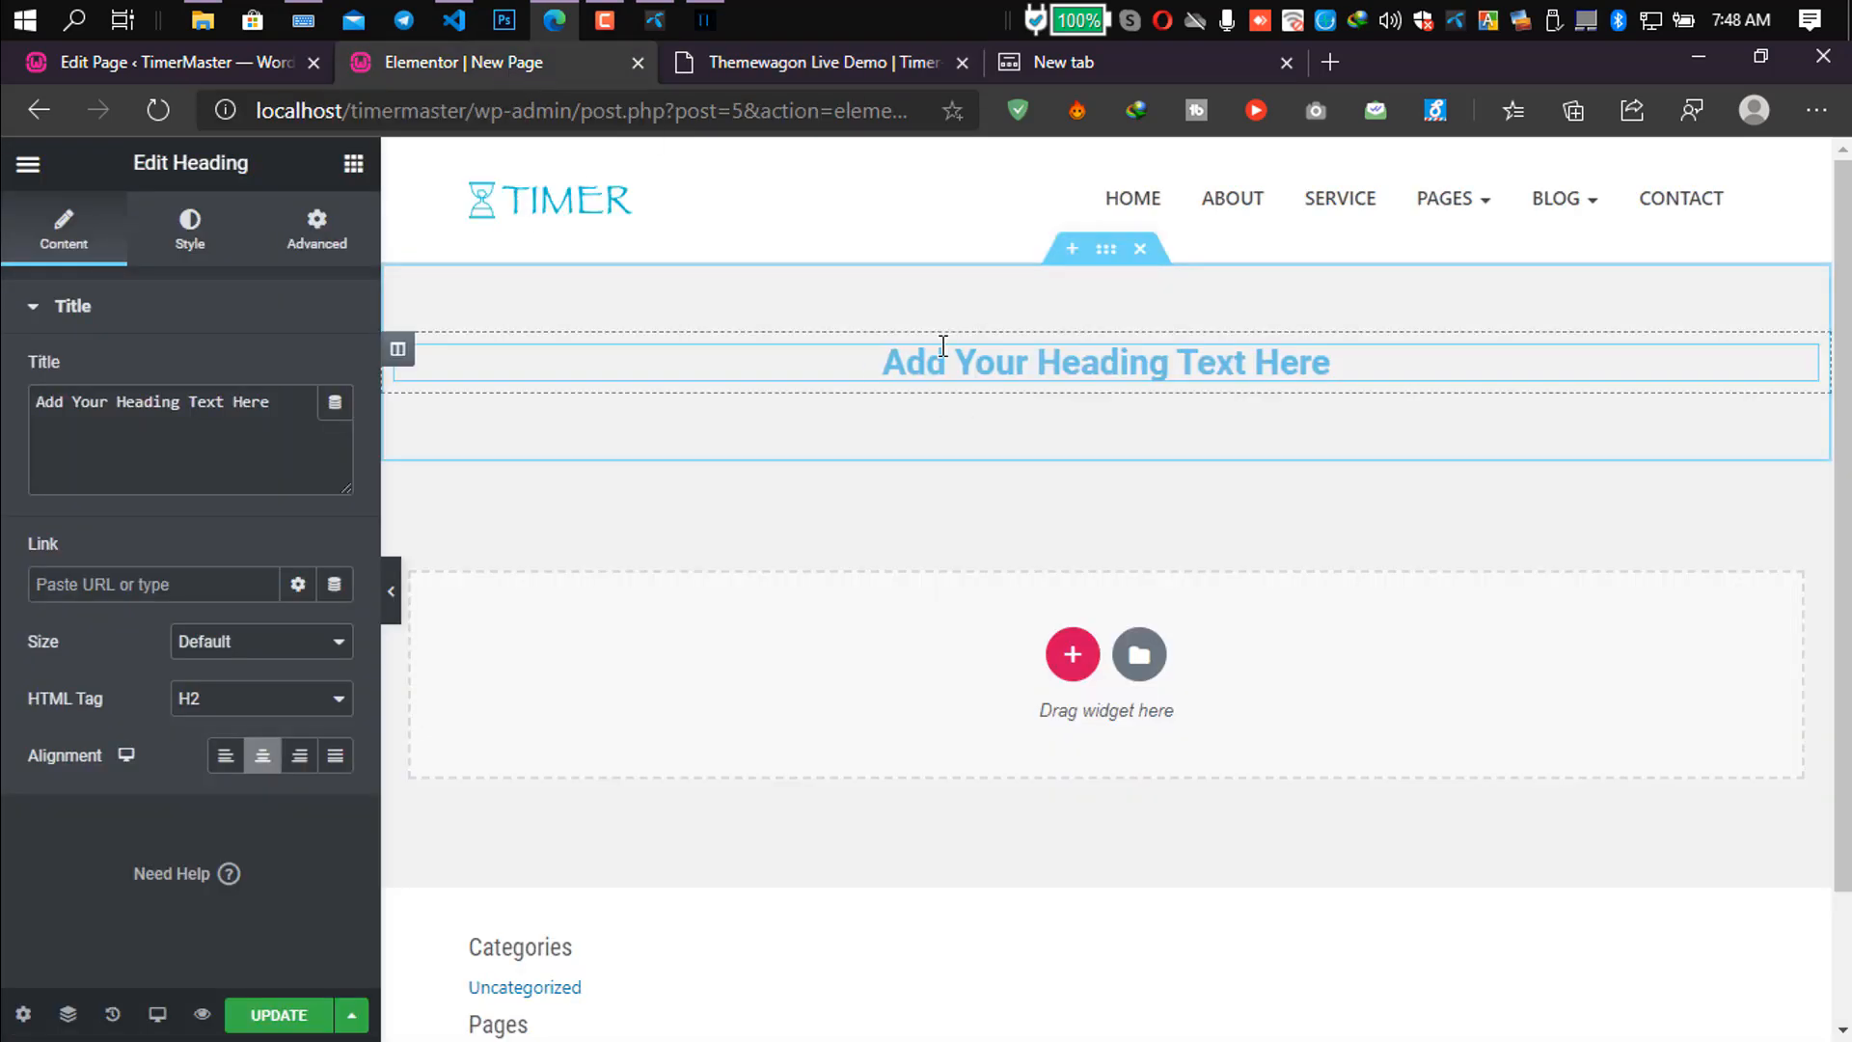
key(ctrl+Tab)
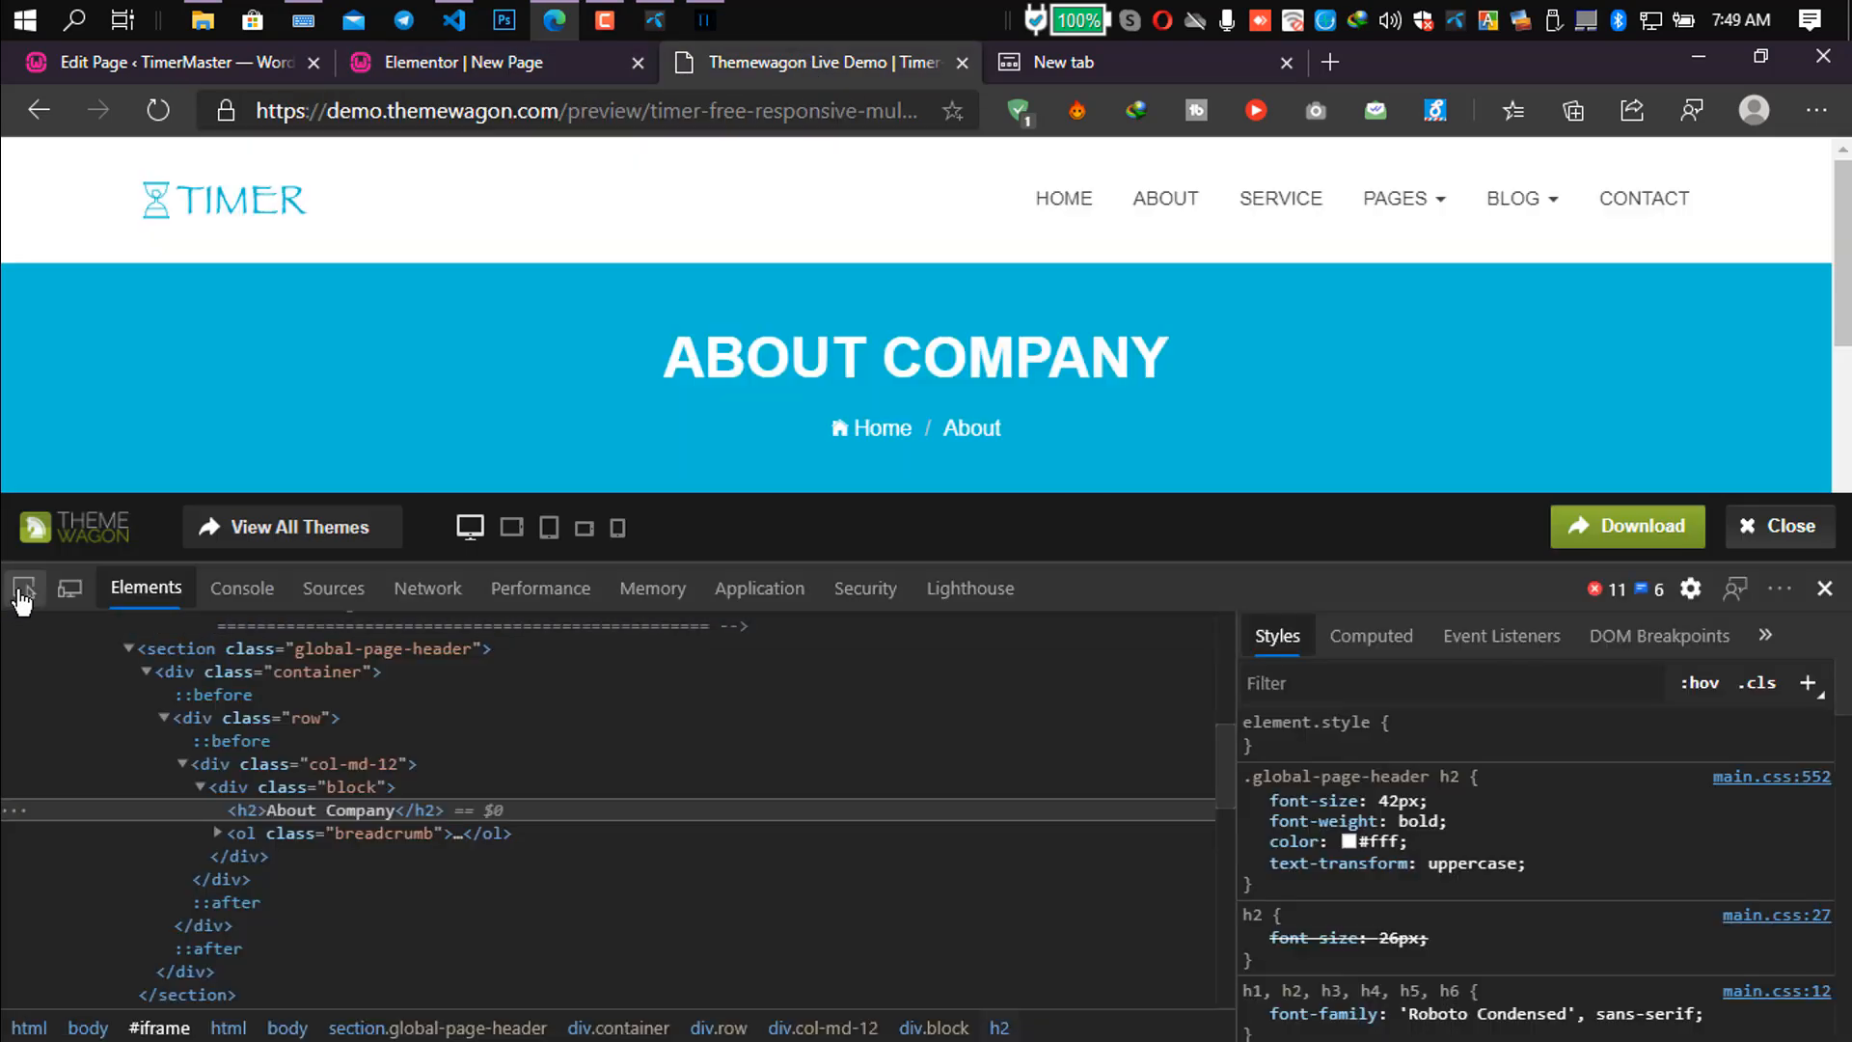
Pick the demo's global-page-header section in the inspector and copy its background color value.
click(23, 591)
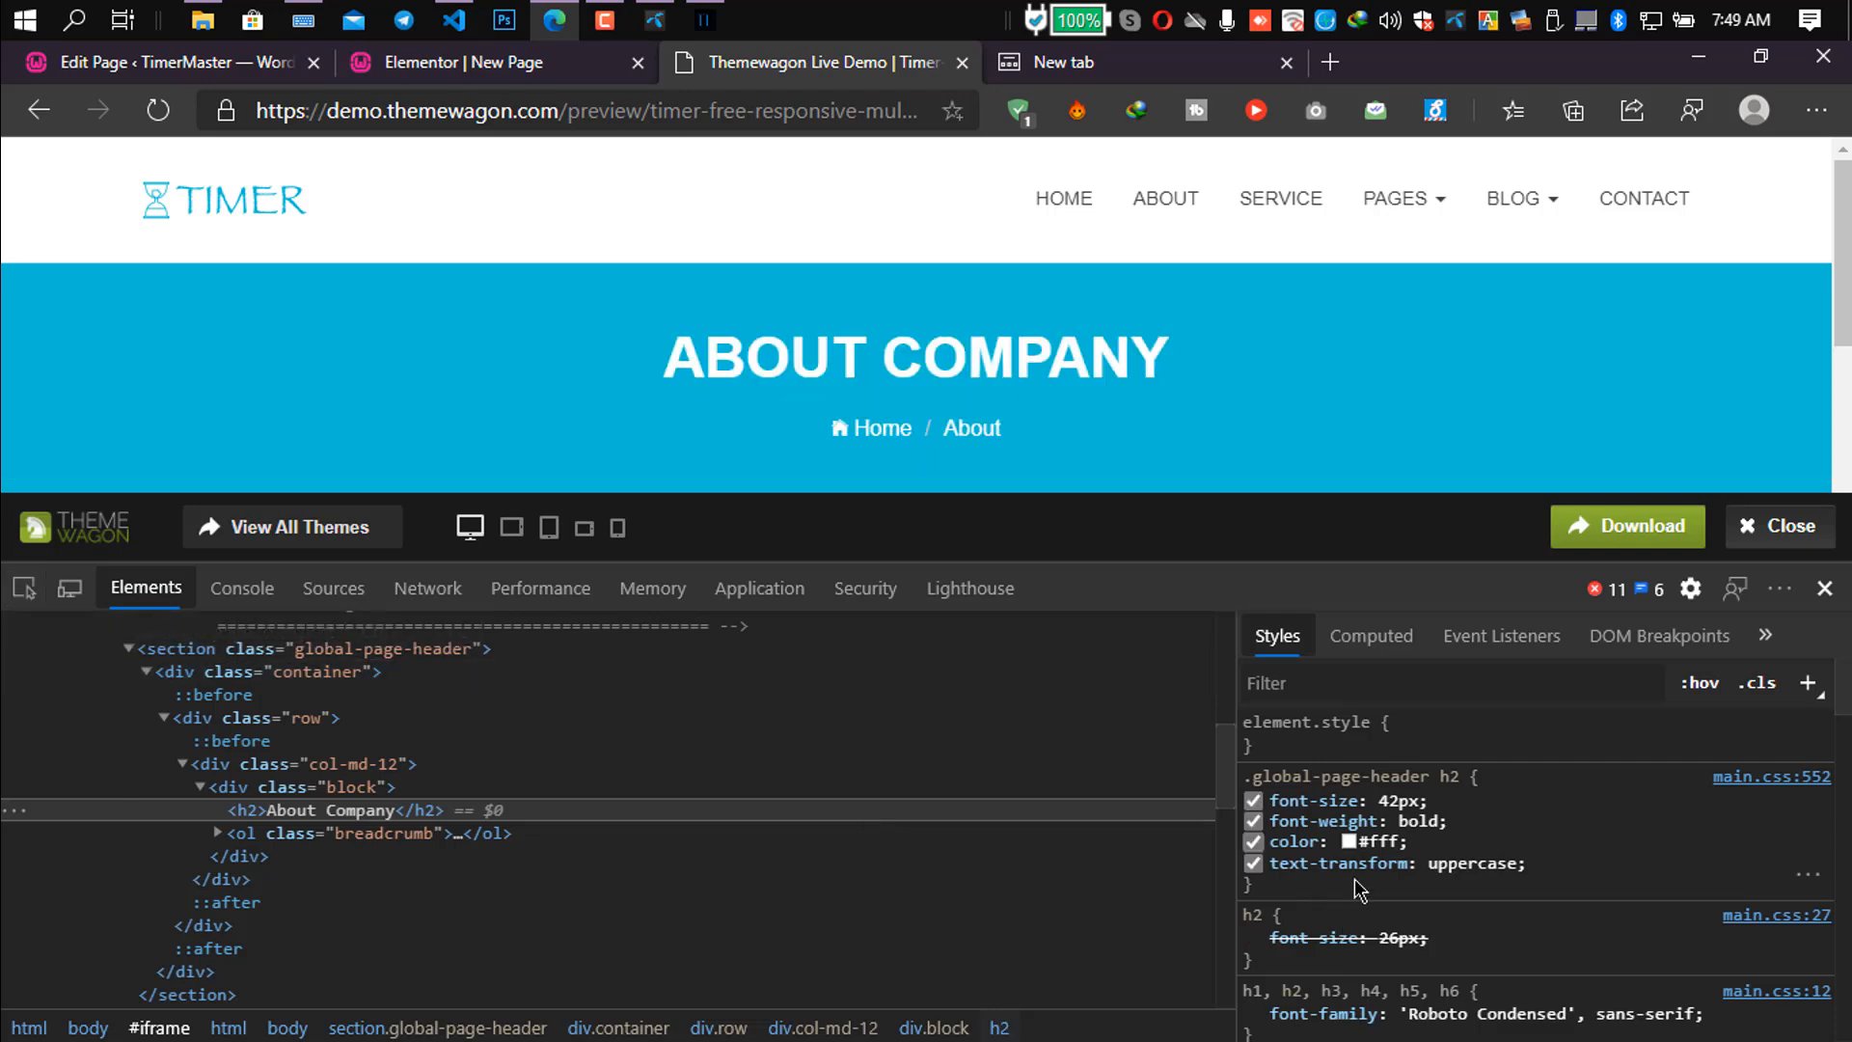
click(758, 386)
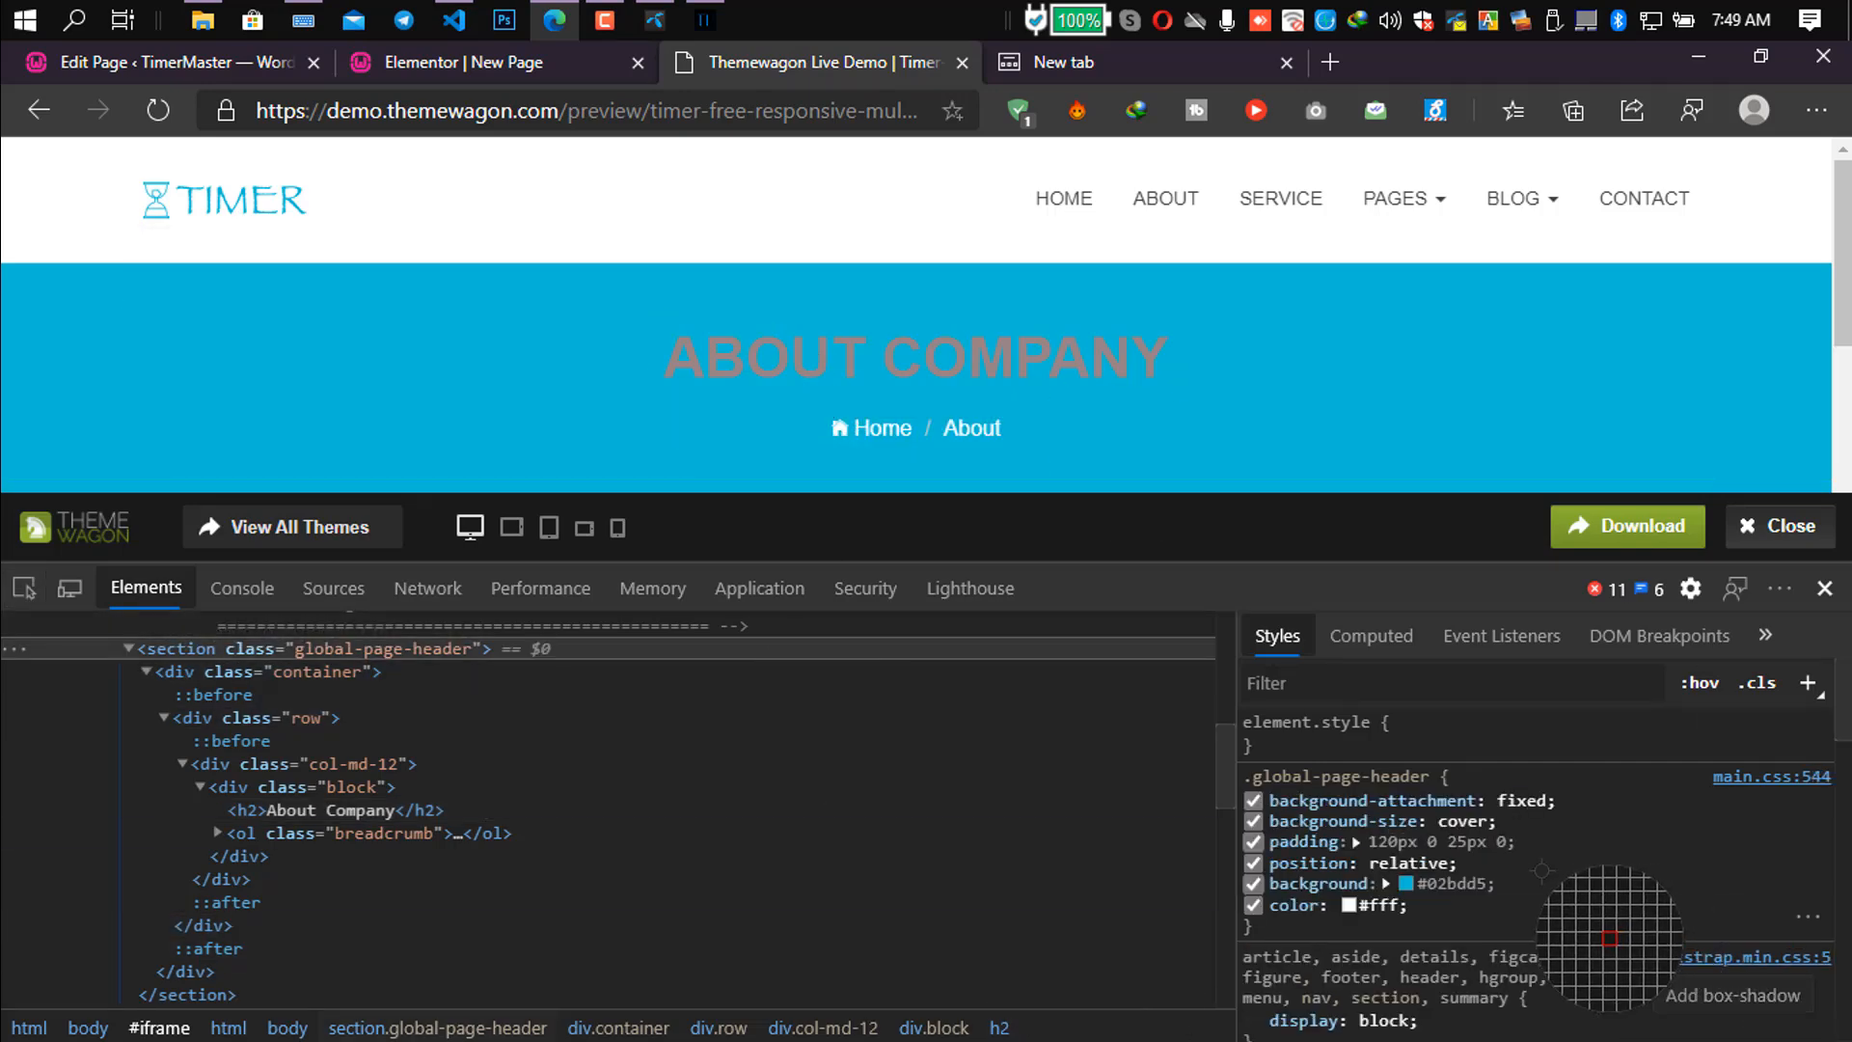
click(1448, 885)
click(1448, 885)
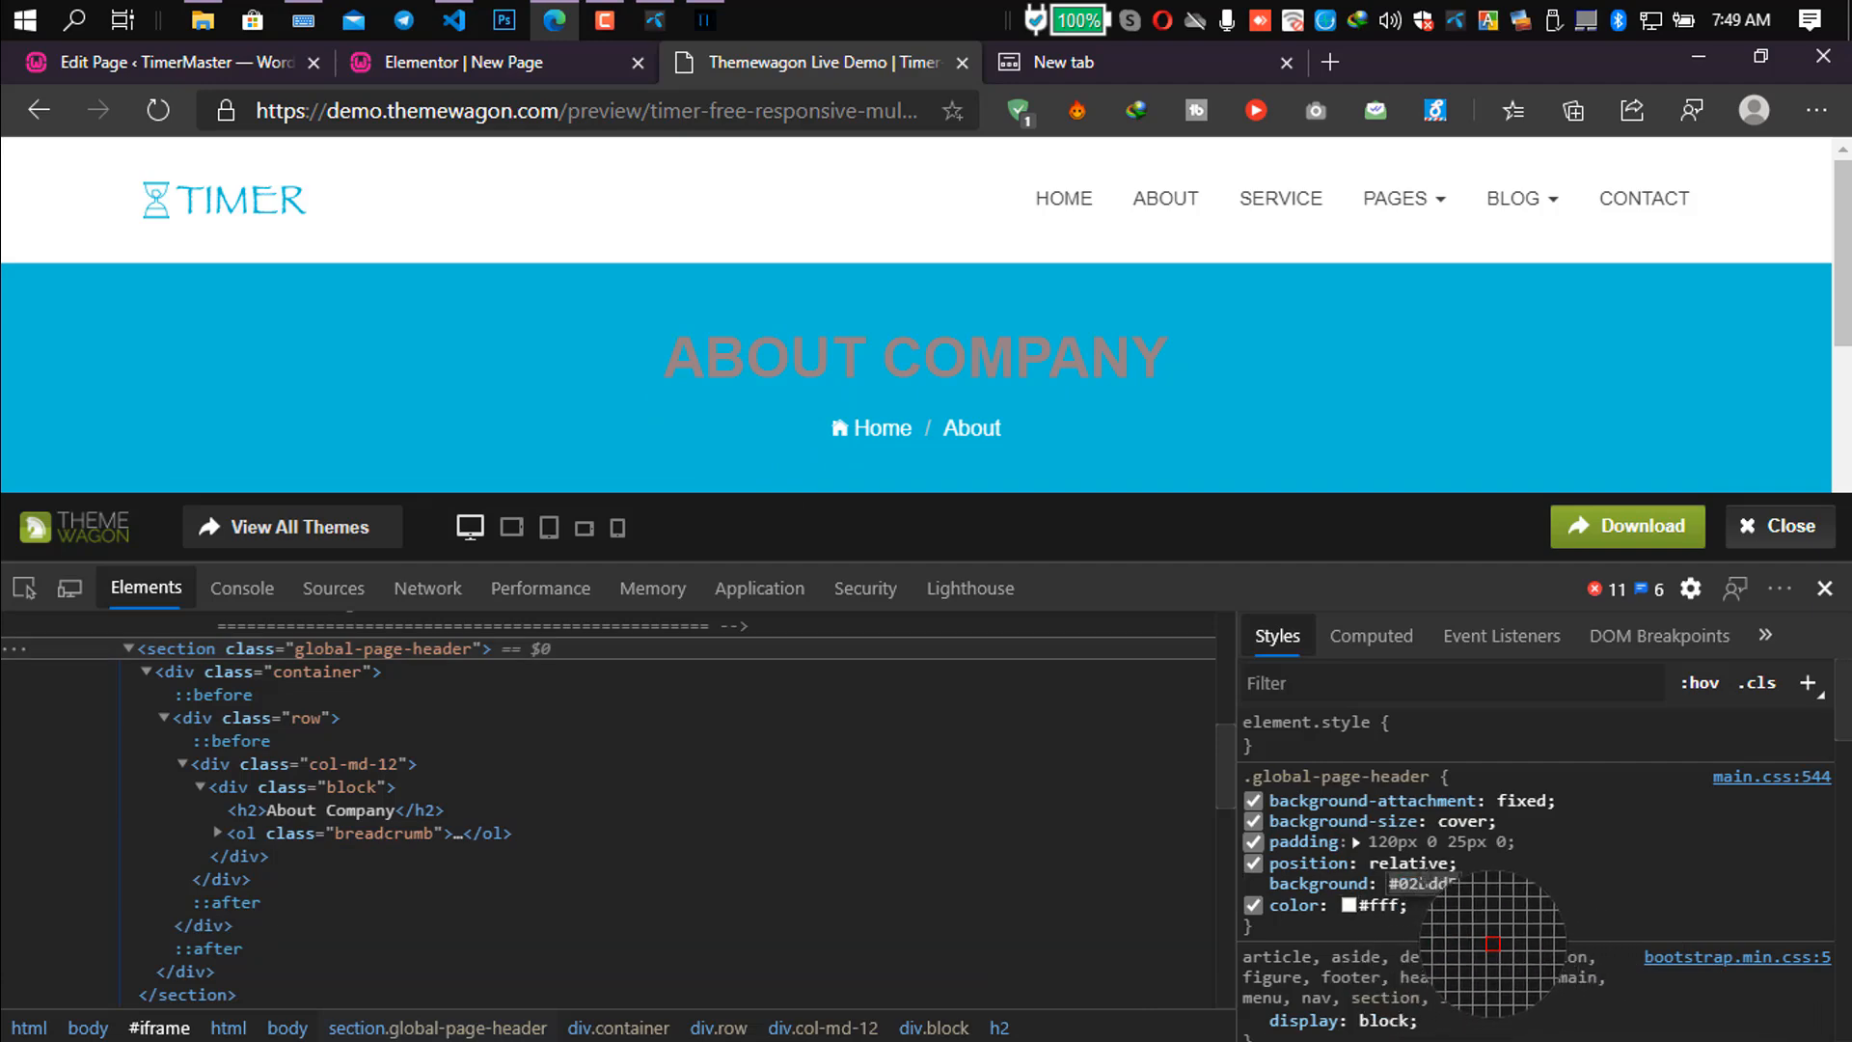
Give the Elementor section a Classic background with the color #02bdd5.
click(483, 63)
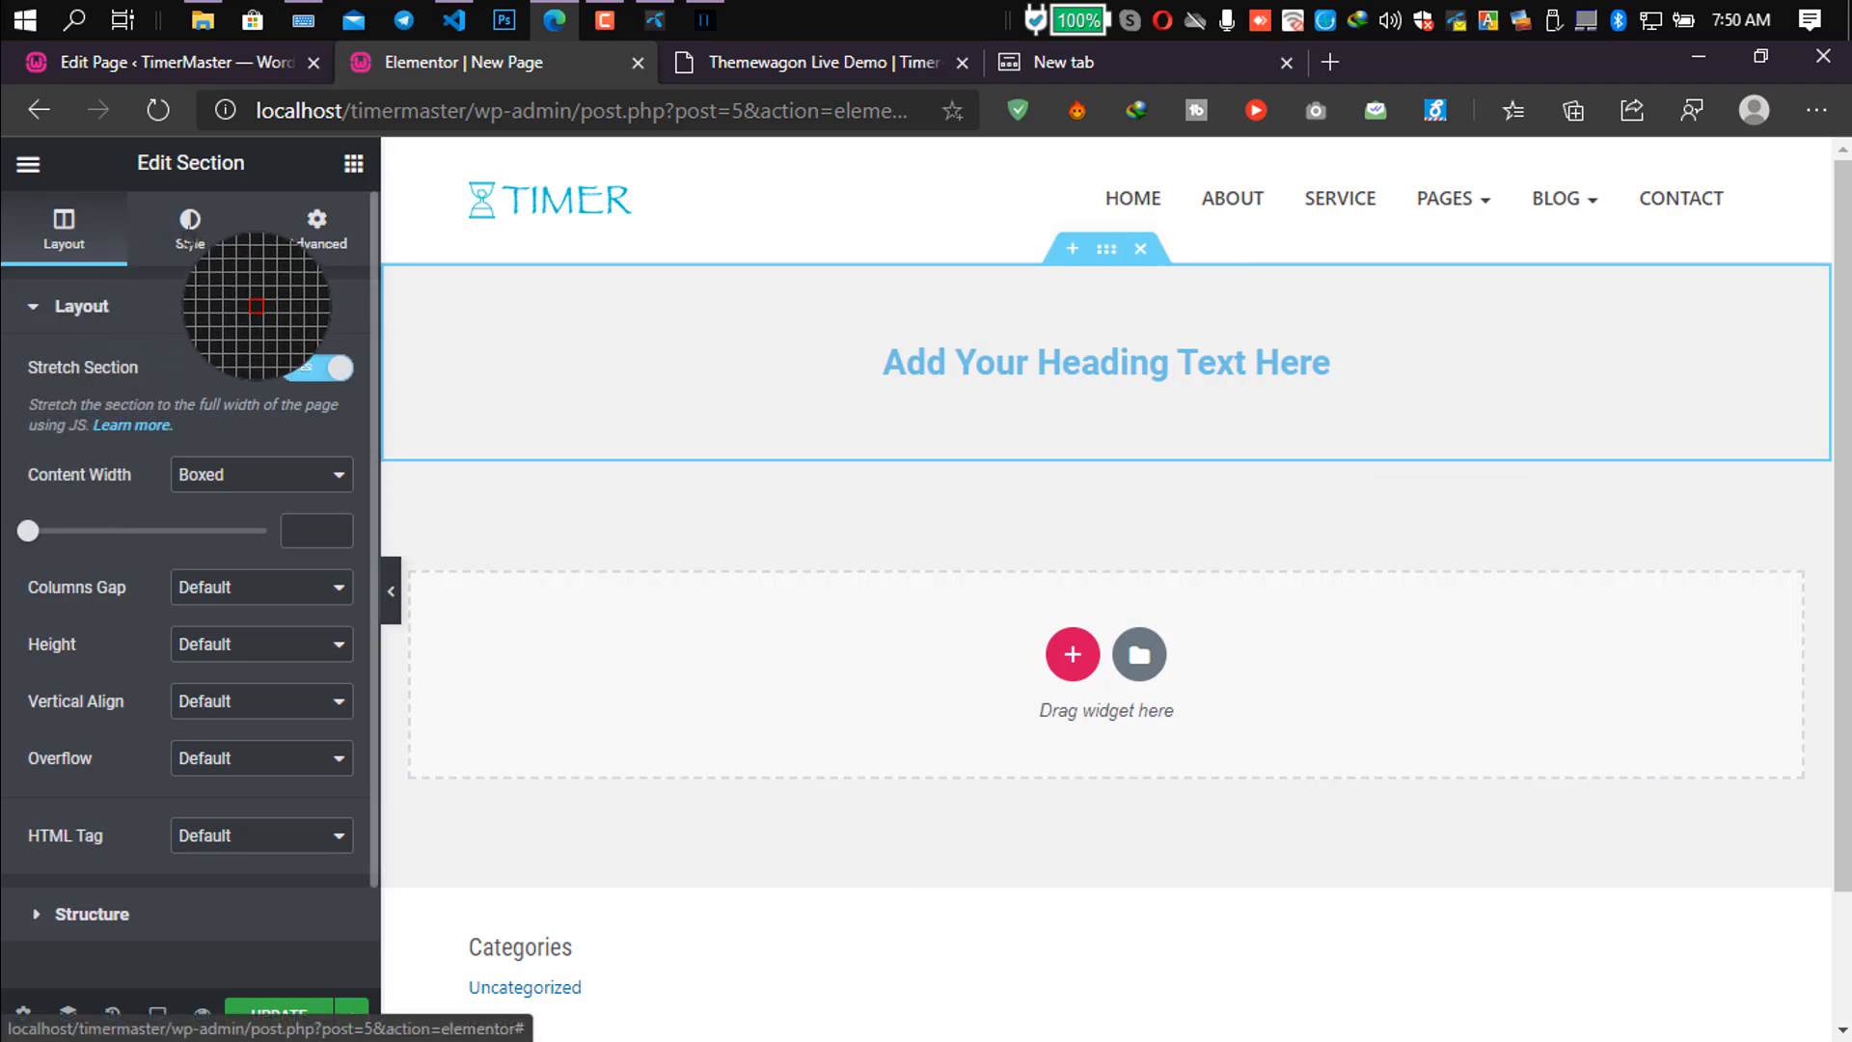
click(193, 232)
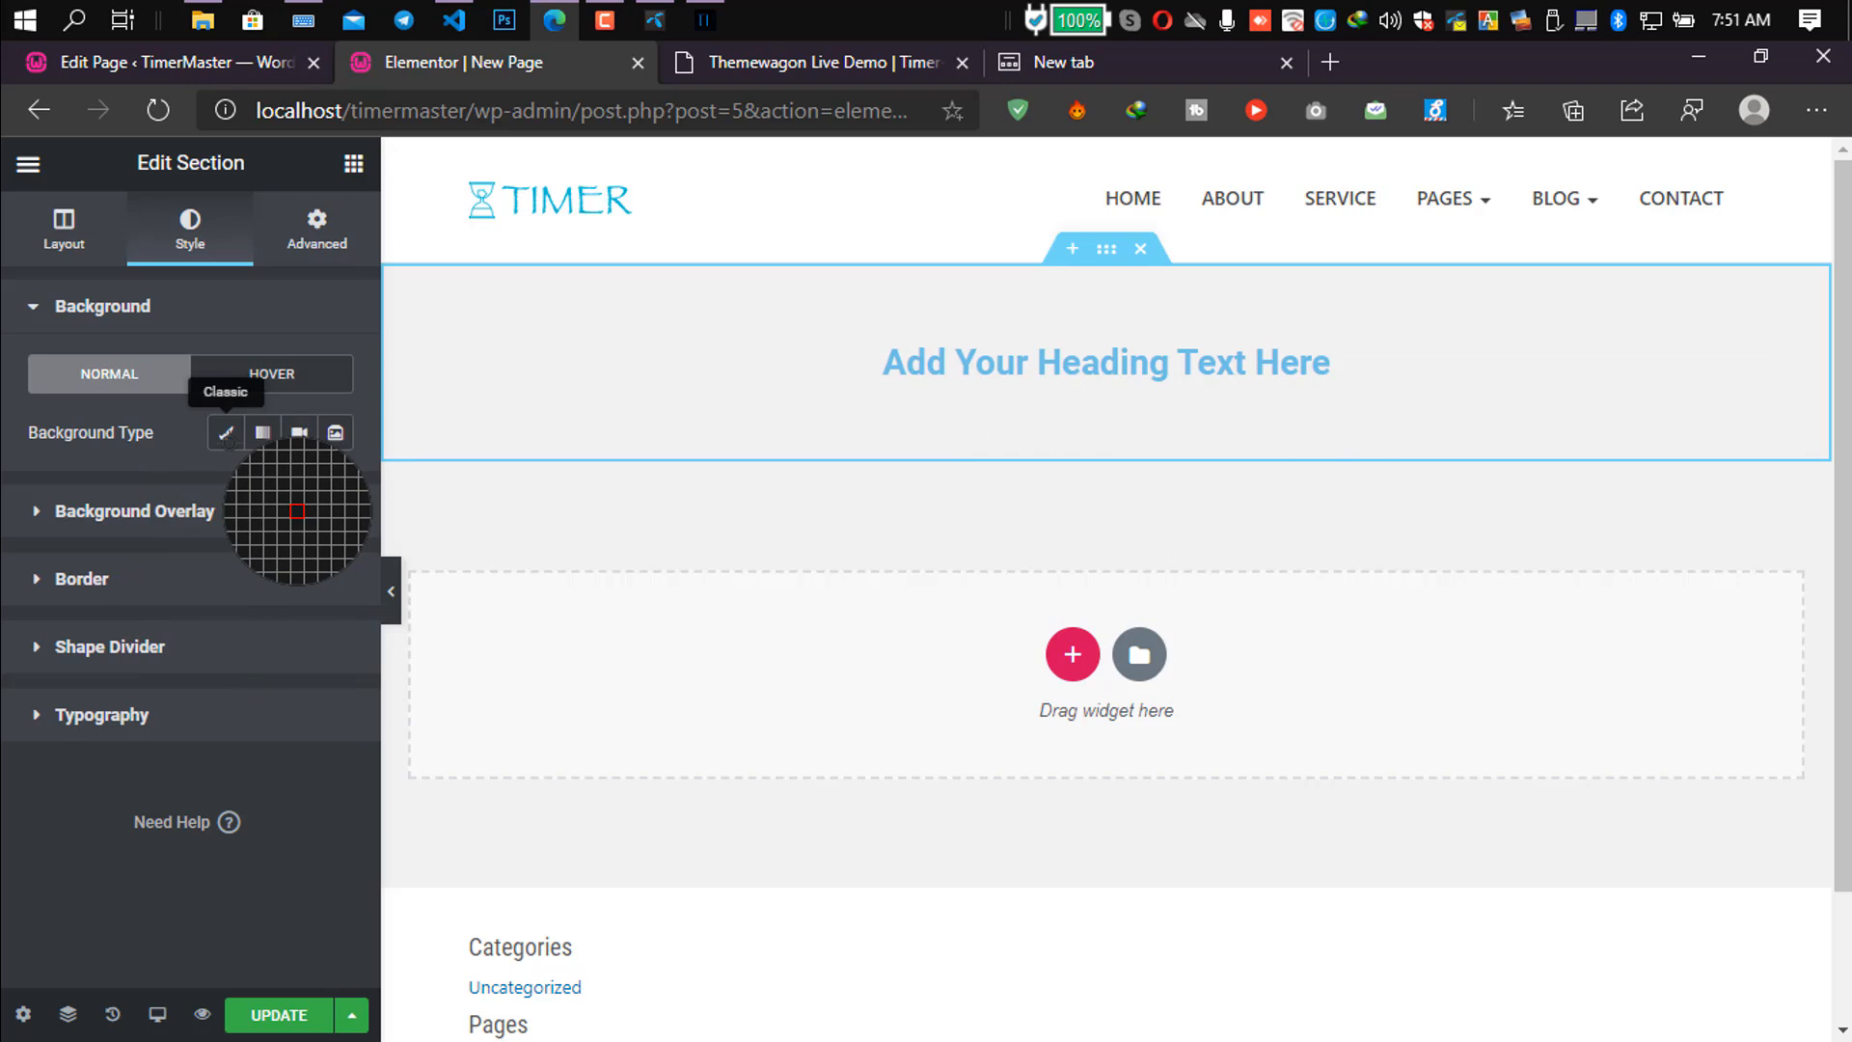
click(226, 433)
drag(29, 489, 115, 485)
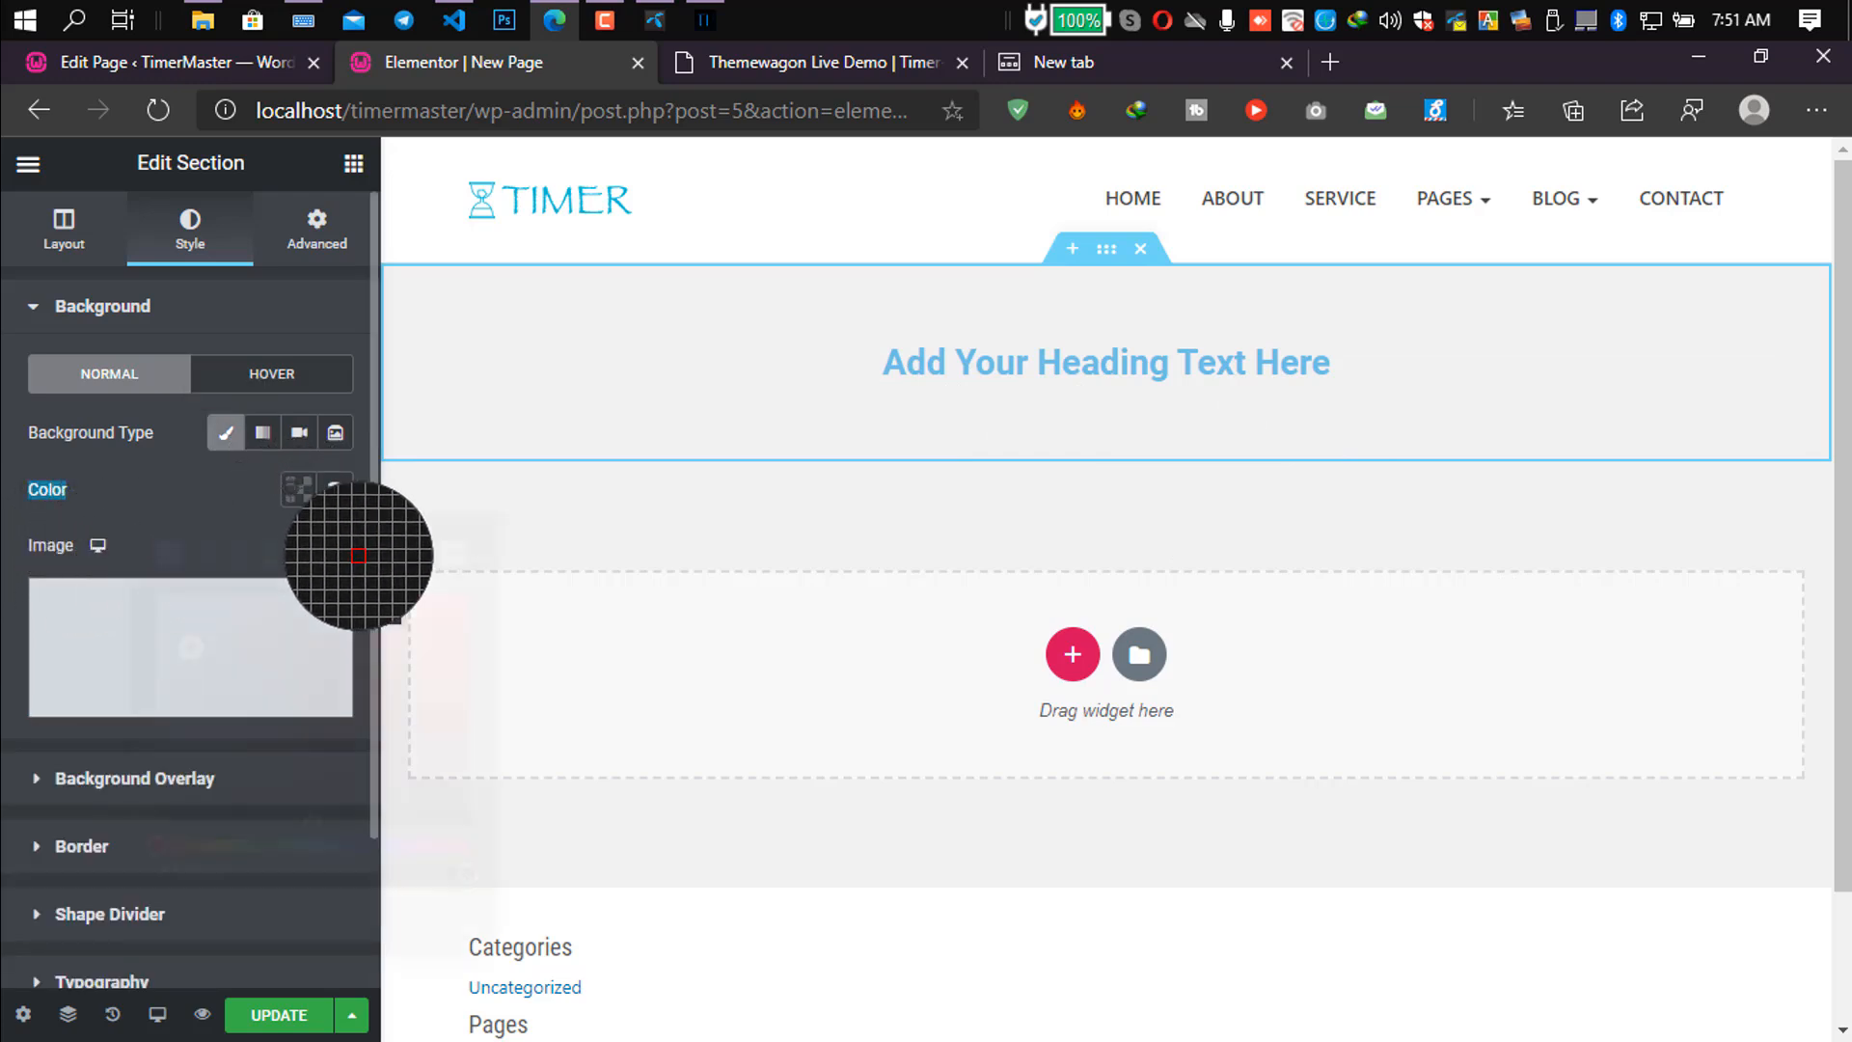
click(298, 489)
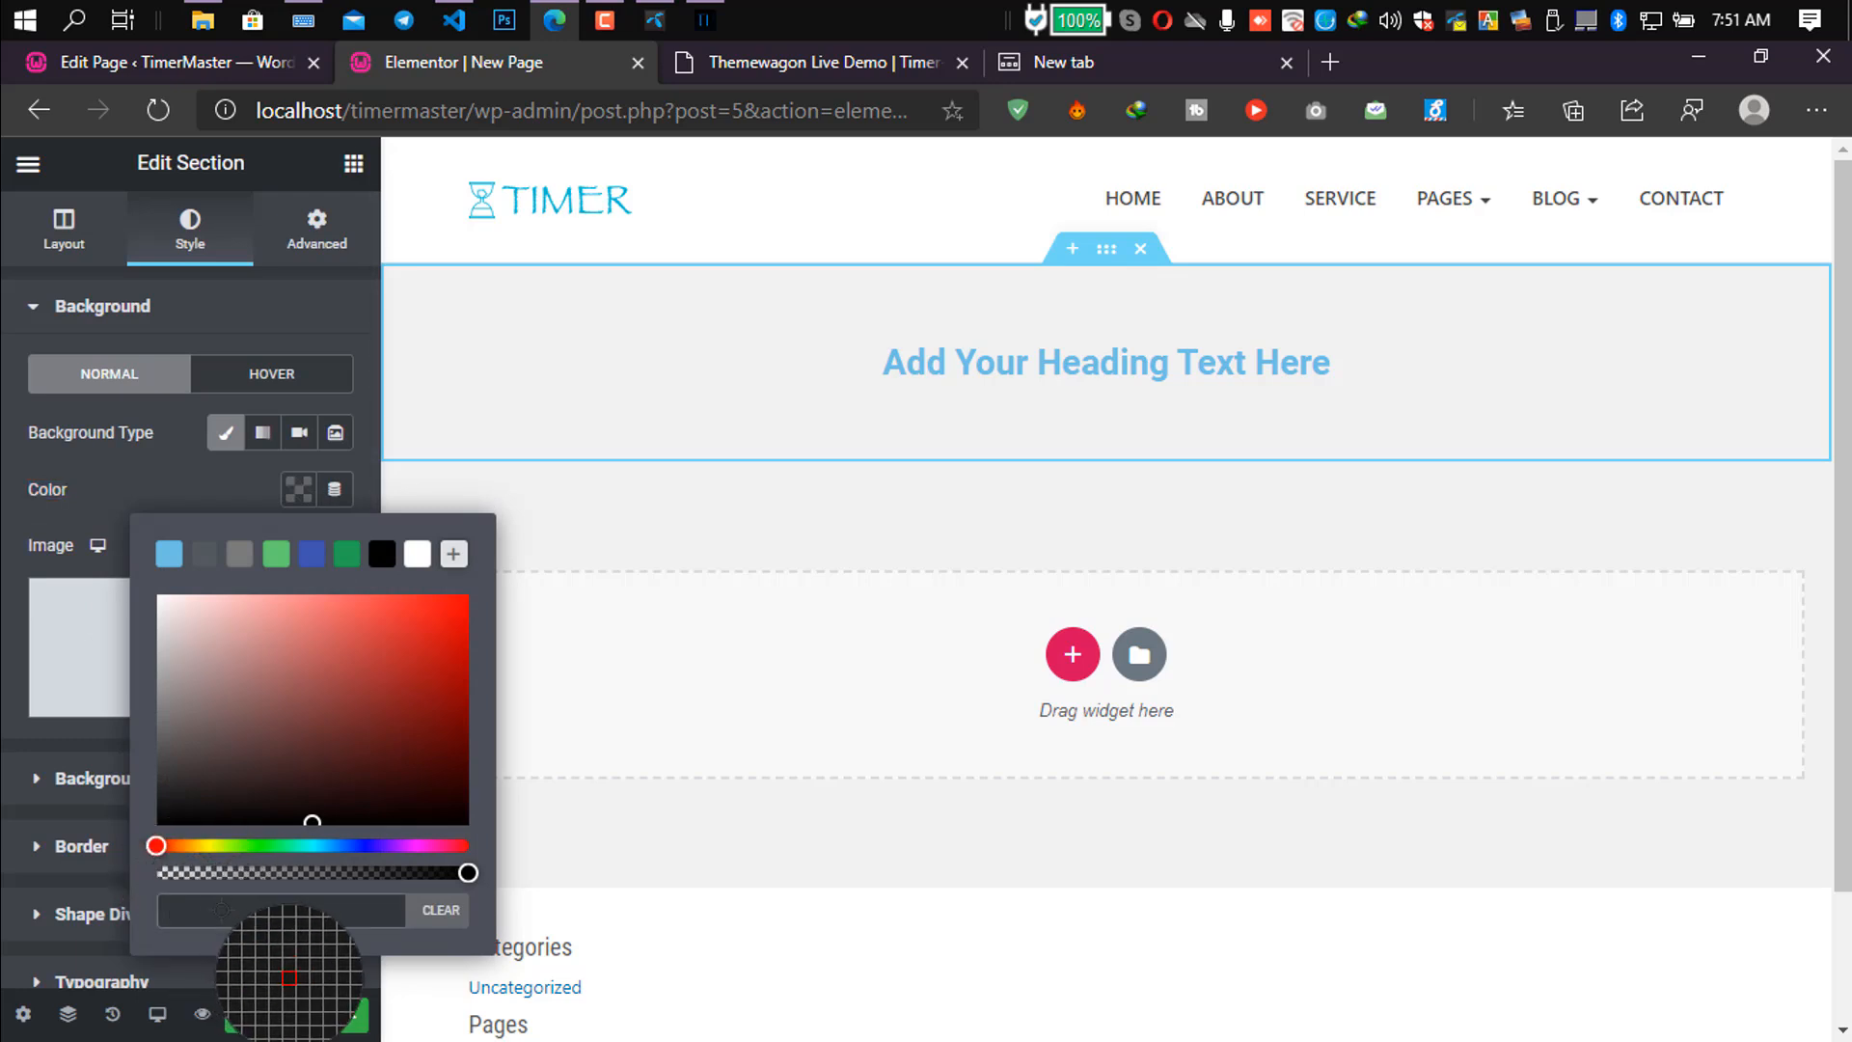
click(290, 978)
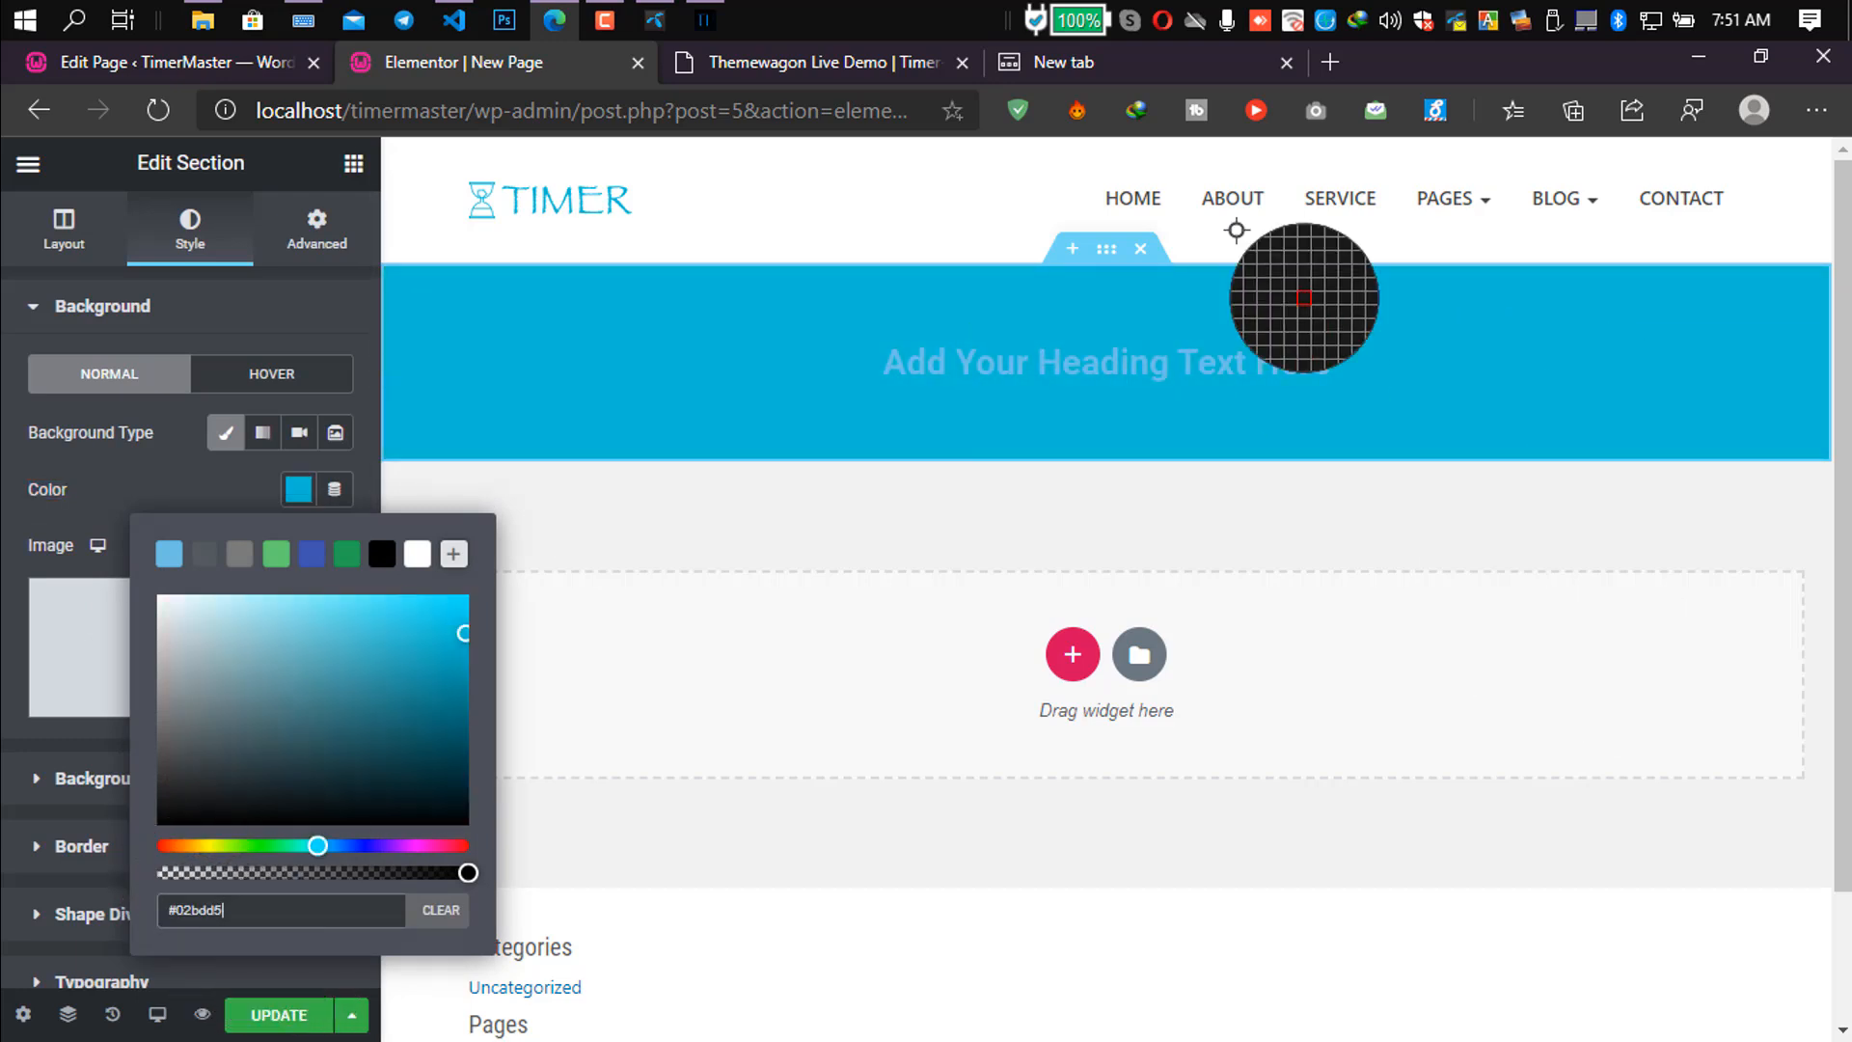
click(157, 482)
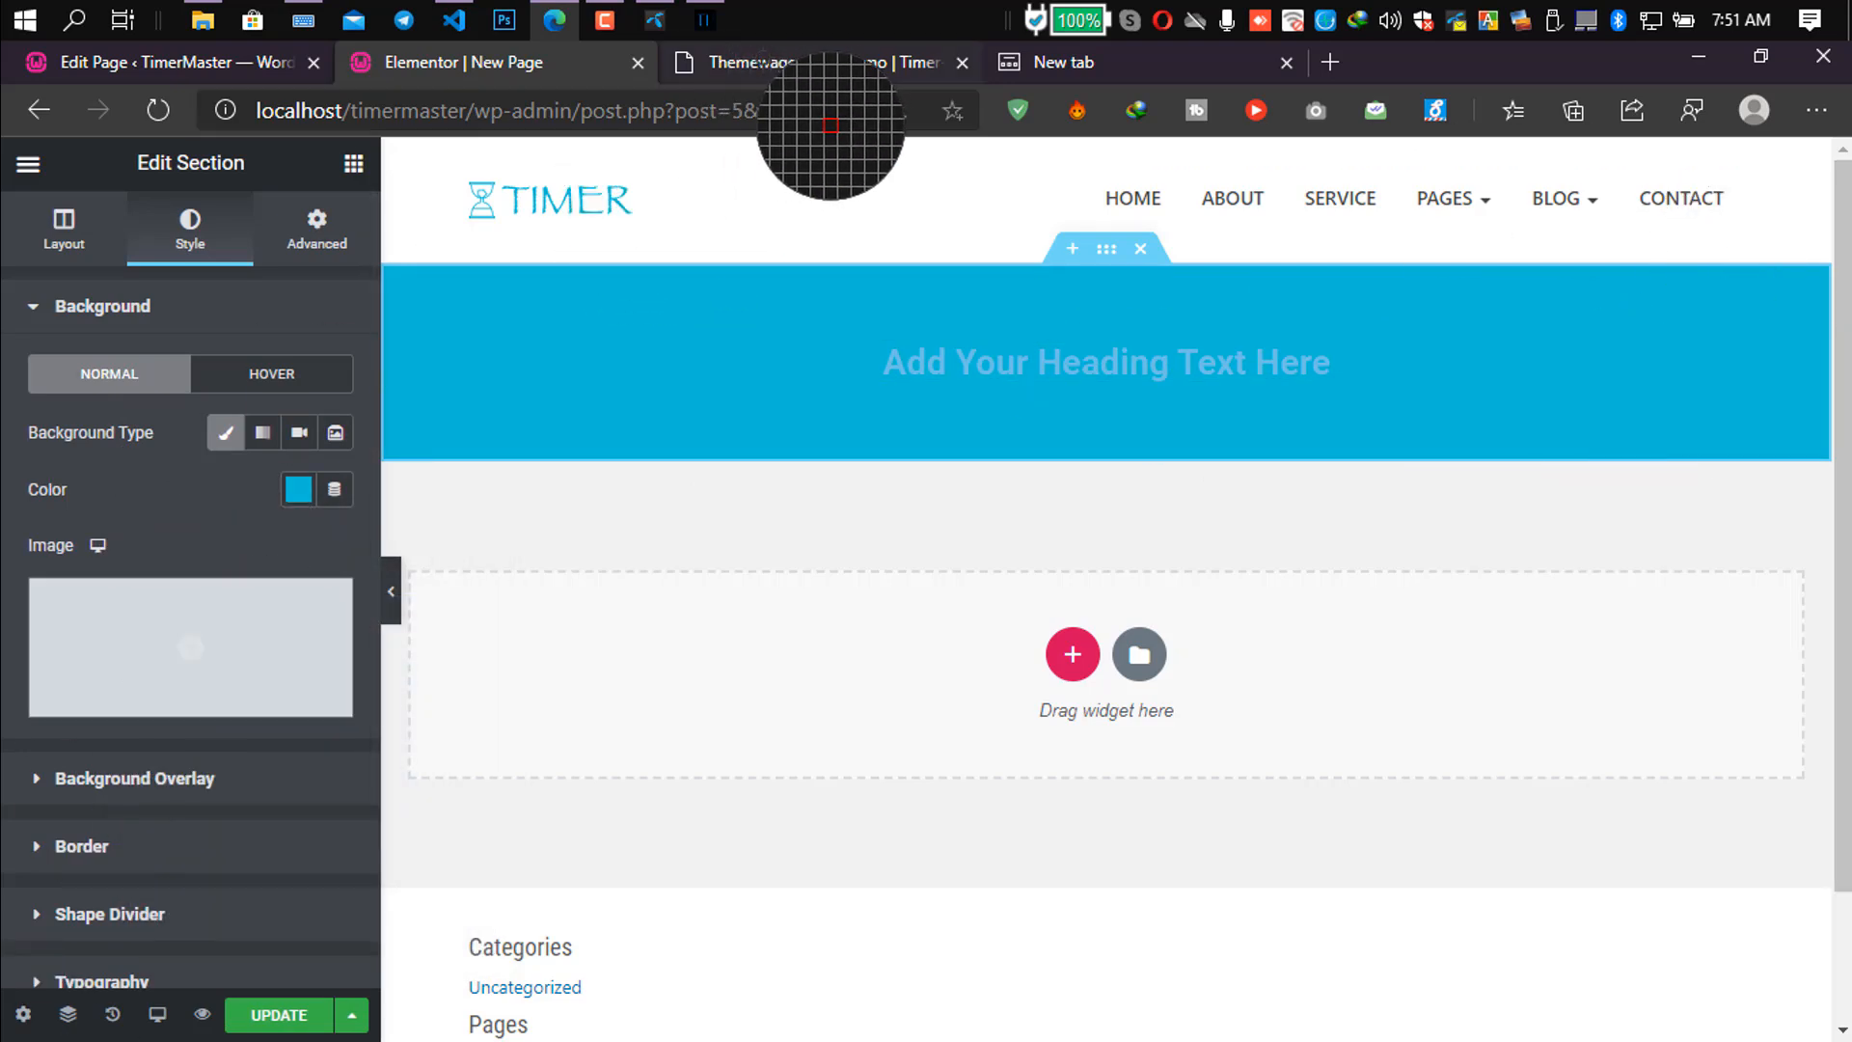
Copy the ABOUT COMPANY heading text from the demo's banner.
click(849, 62)
scroll(947, 412, up, 1)
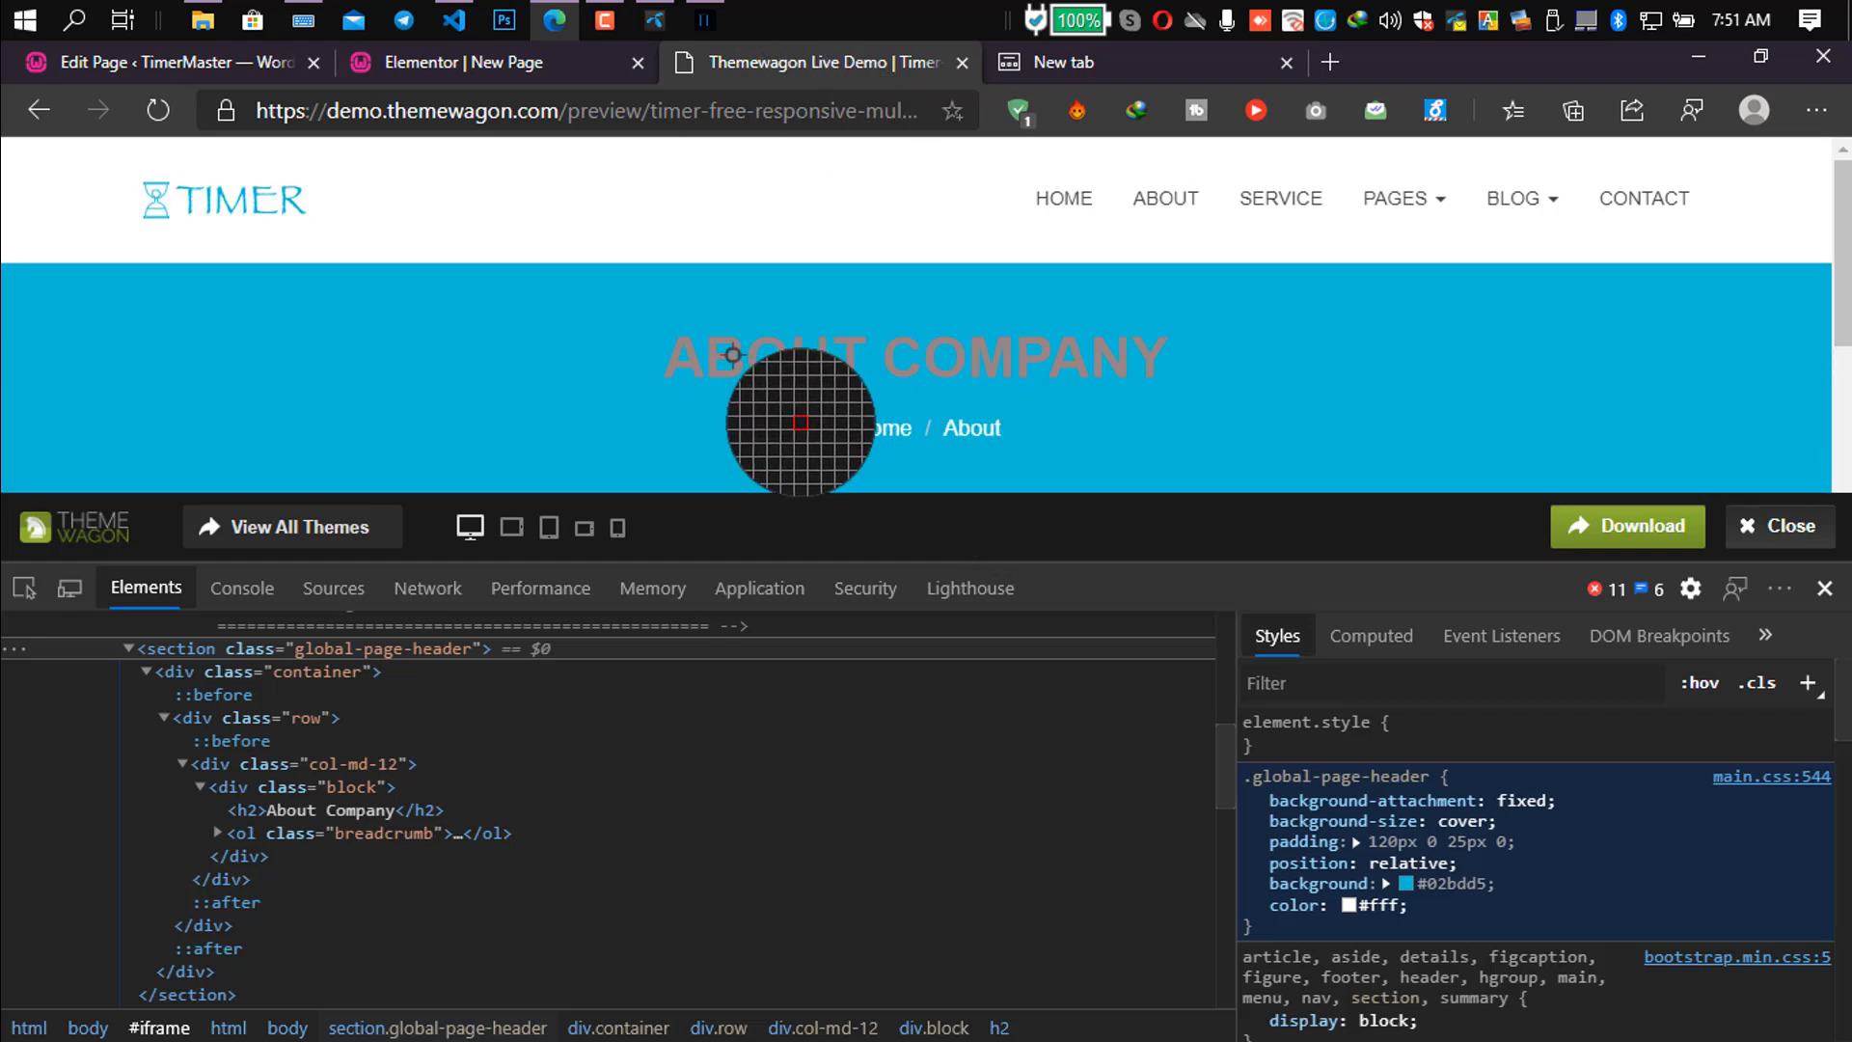
drag(681, 353, 1181, 354)
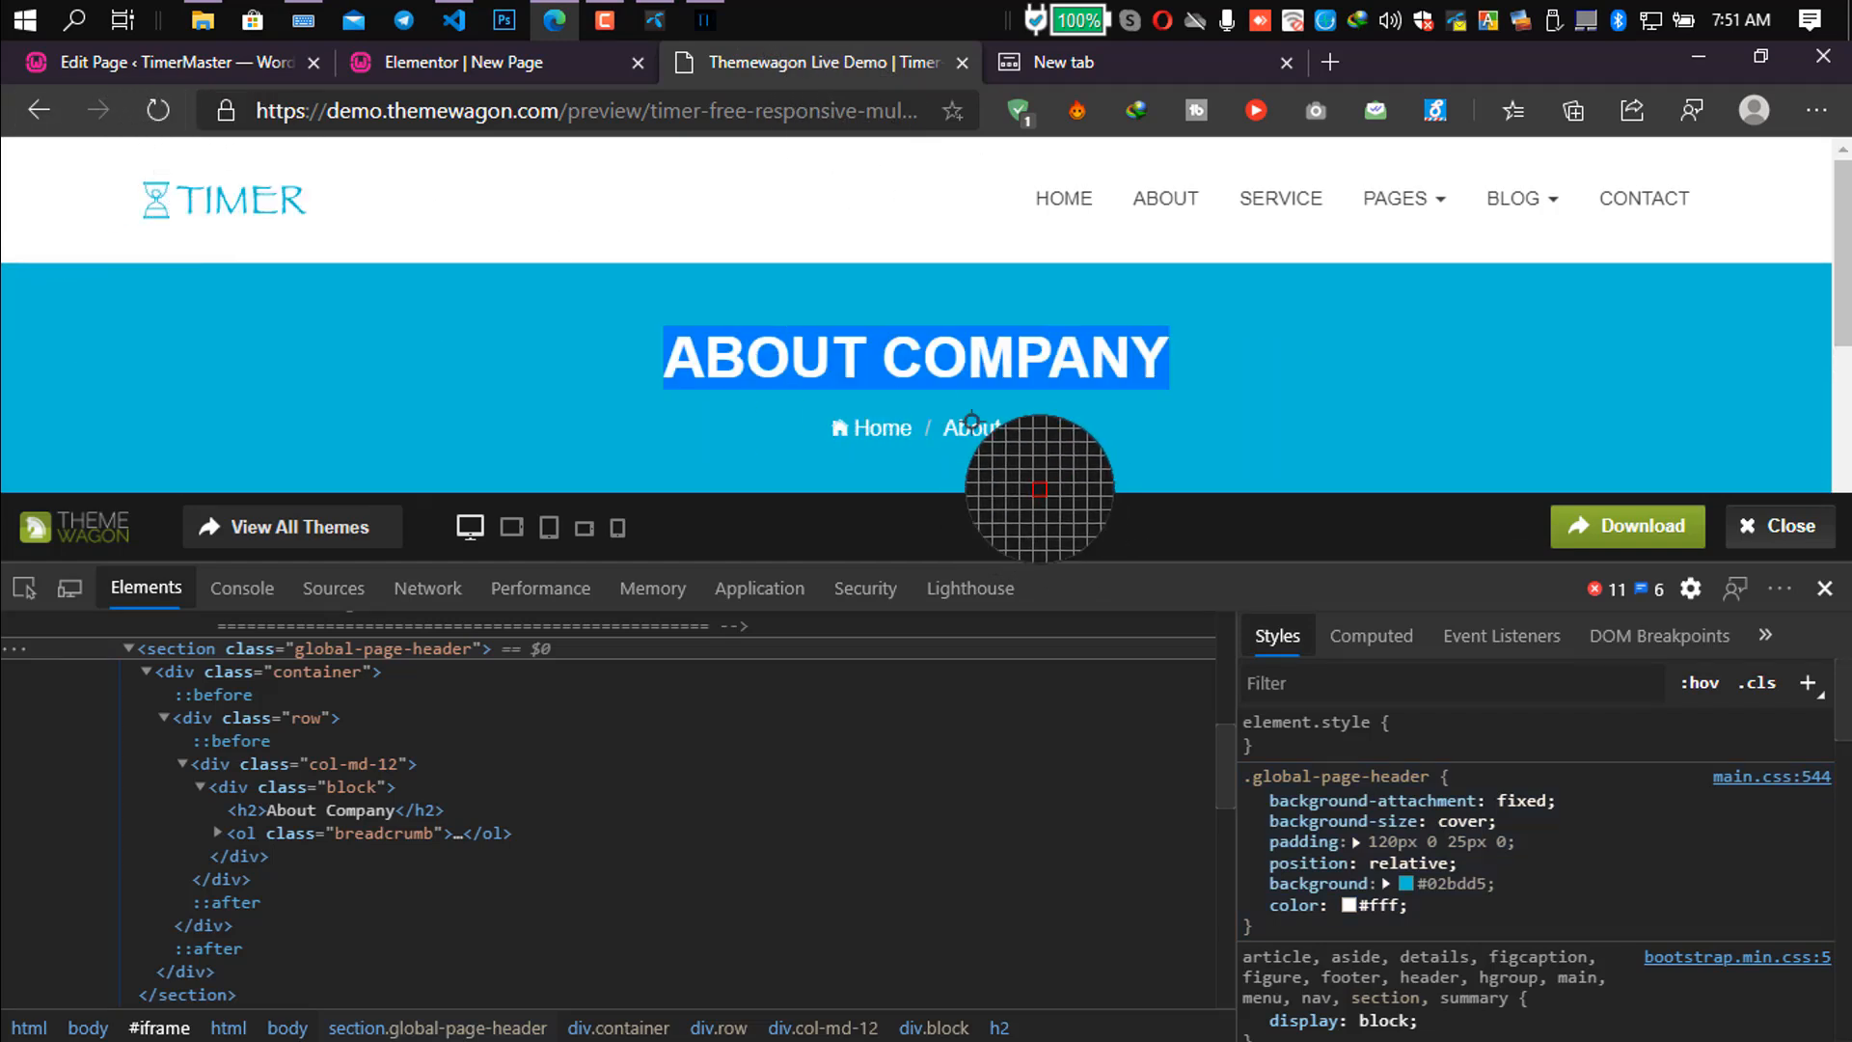
drag(649, 369, 1183, 353)
key(ctrl+c)
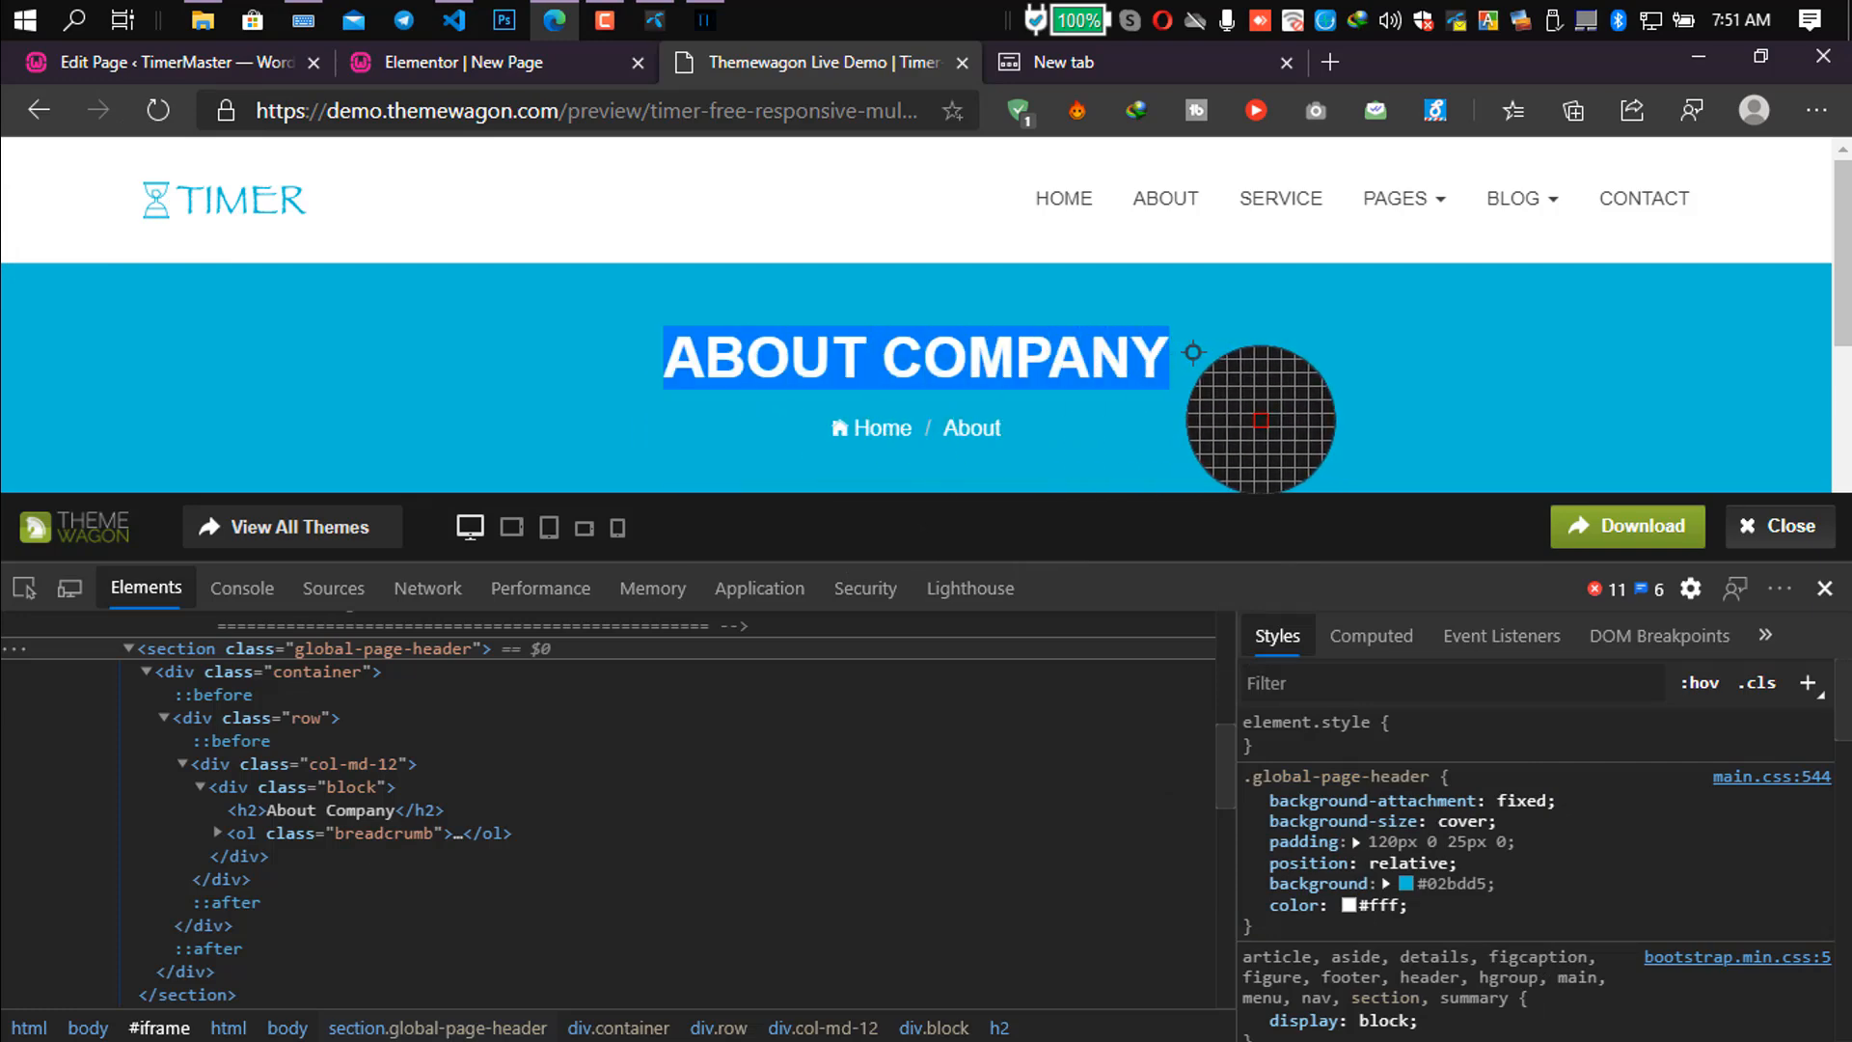
Replace the Elementor heading's placeholder title with the copied text ABOUT COMPANY.
click(574, 64)
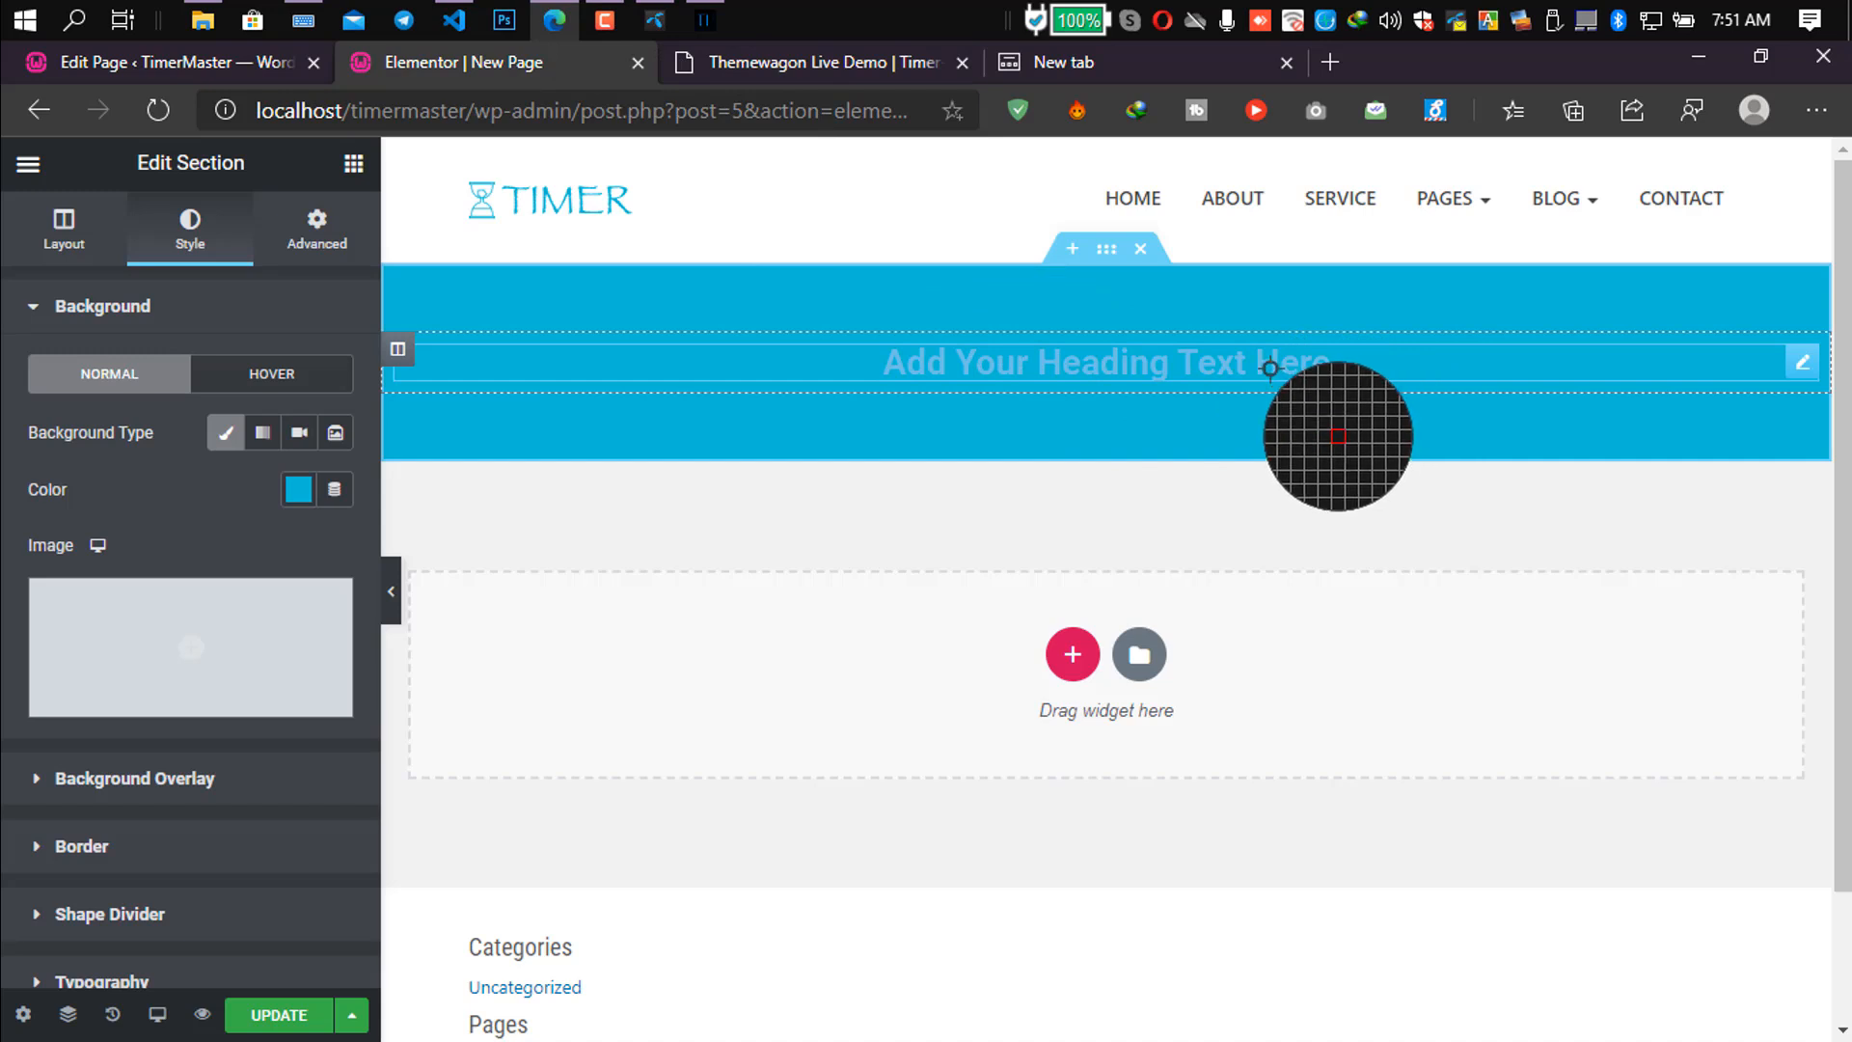
click(1804, 364)
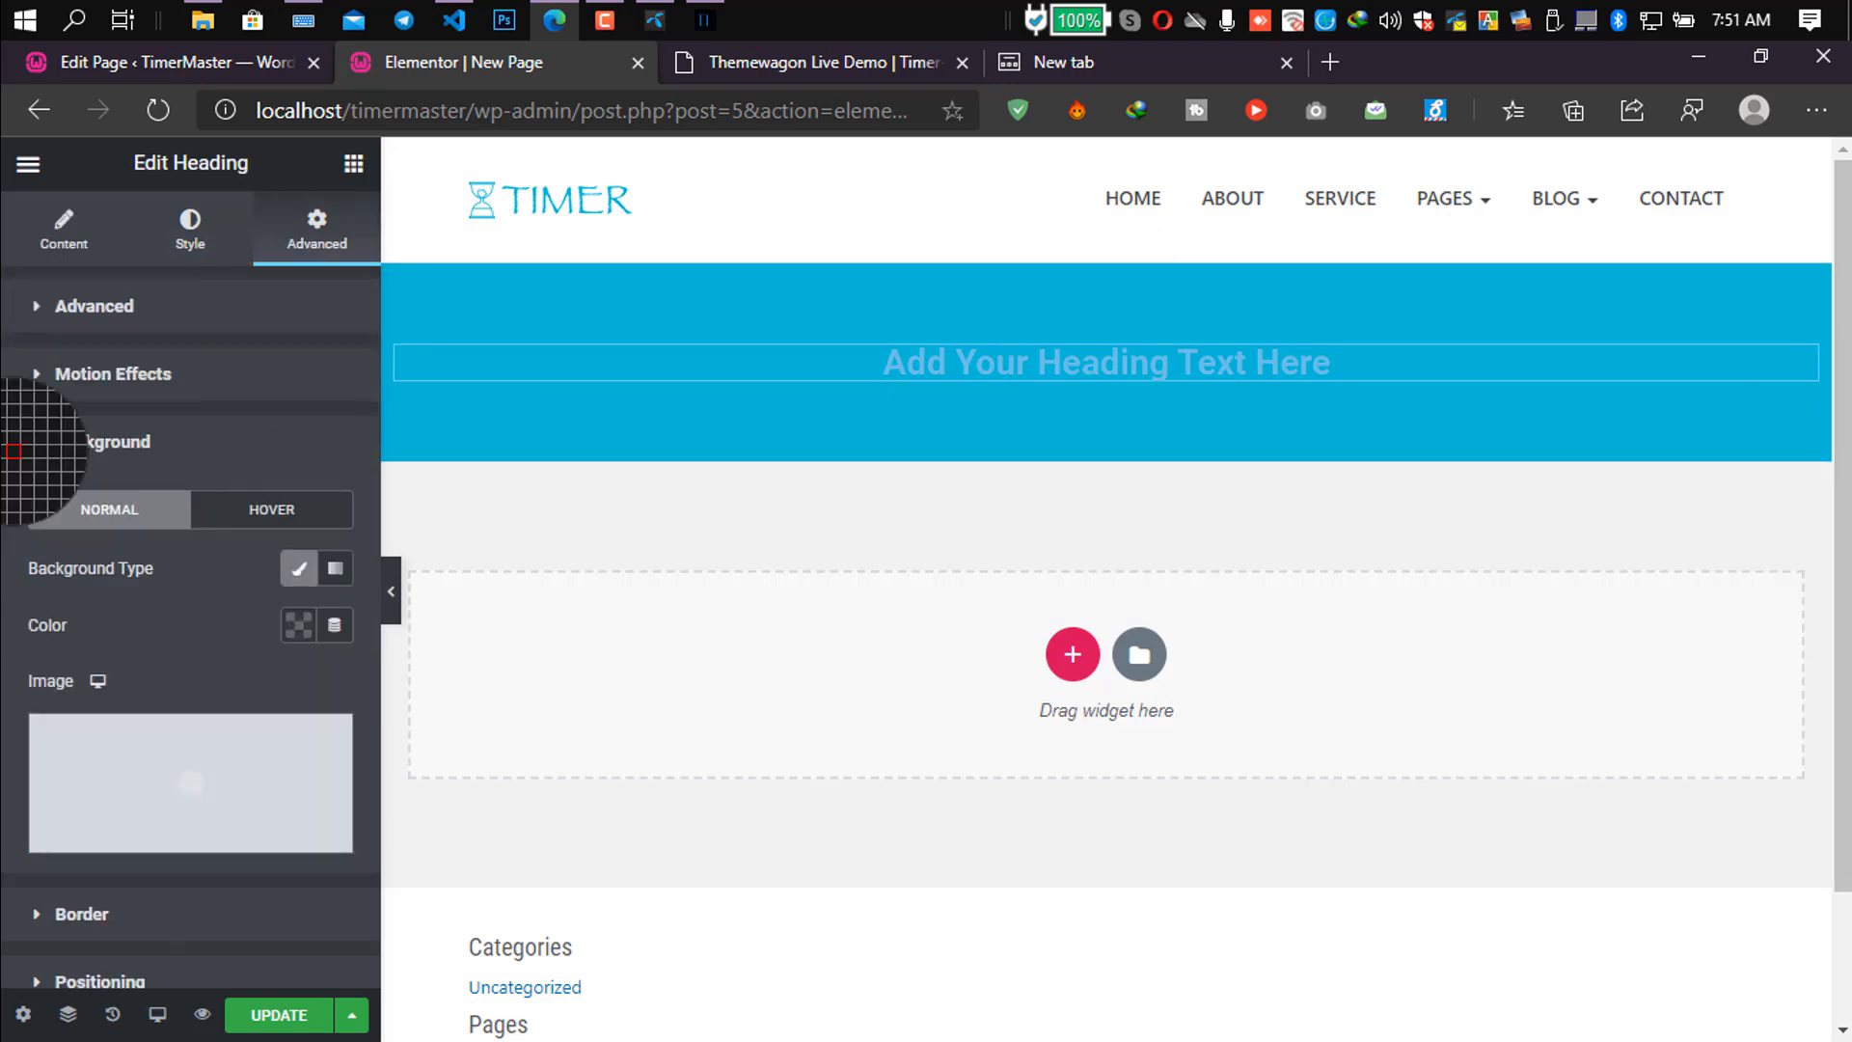
click(64, 232)
click(161, 401)
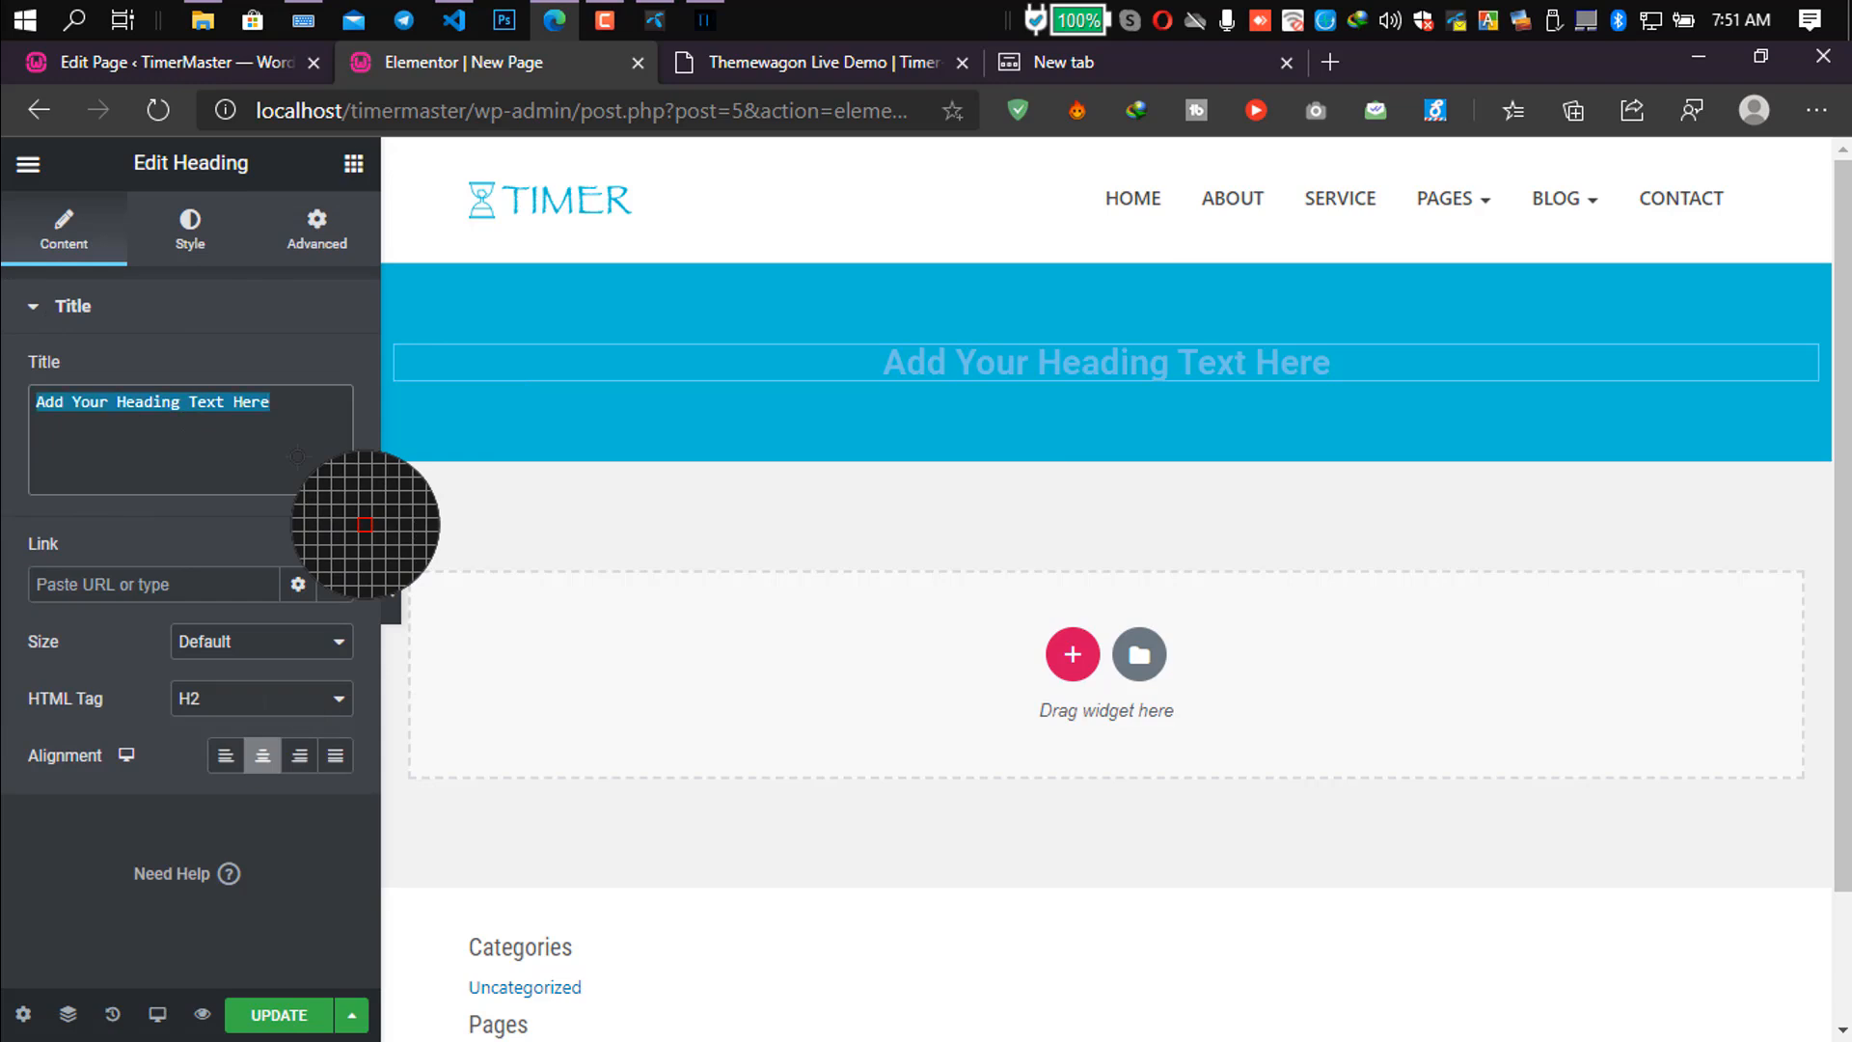
key(BackSpace)
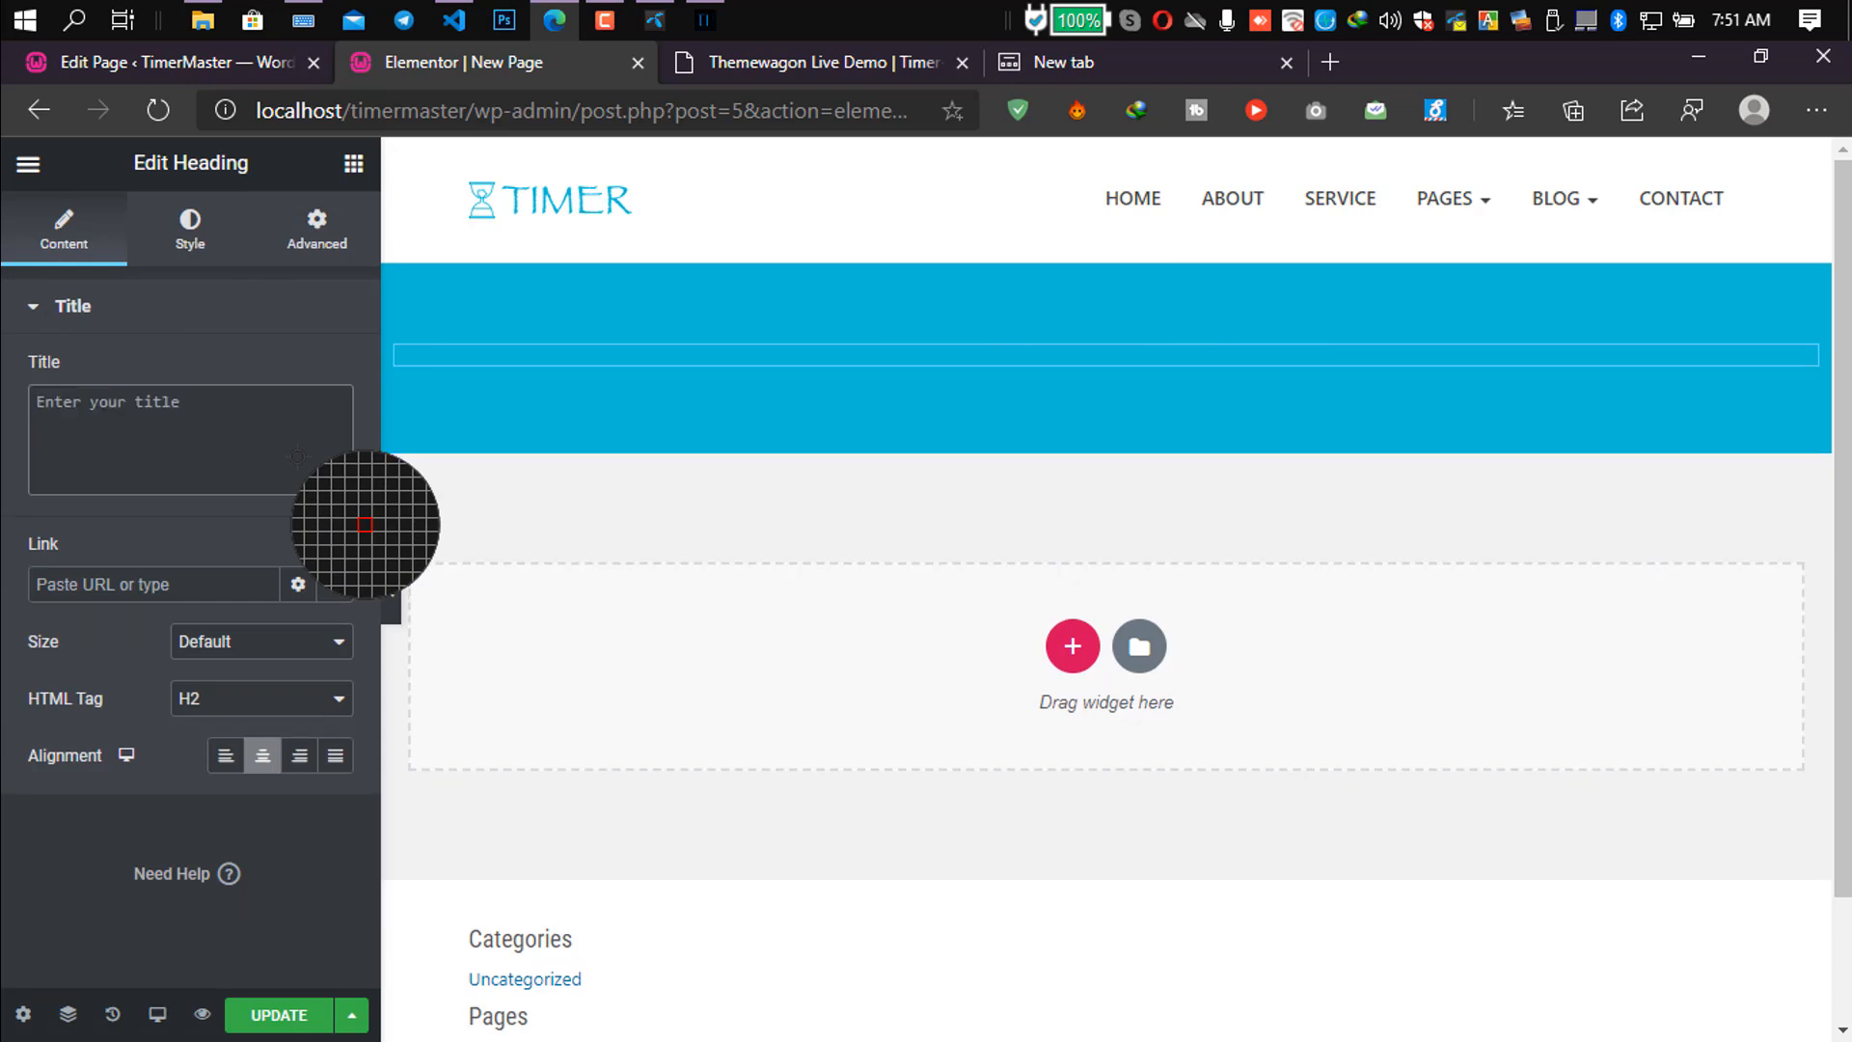
key(ctrl+v)
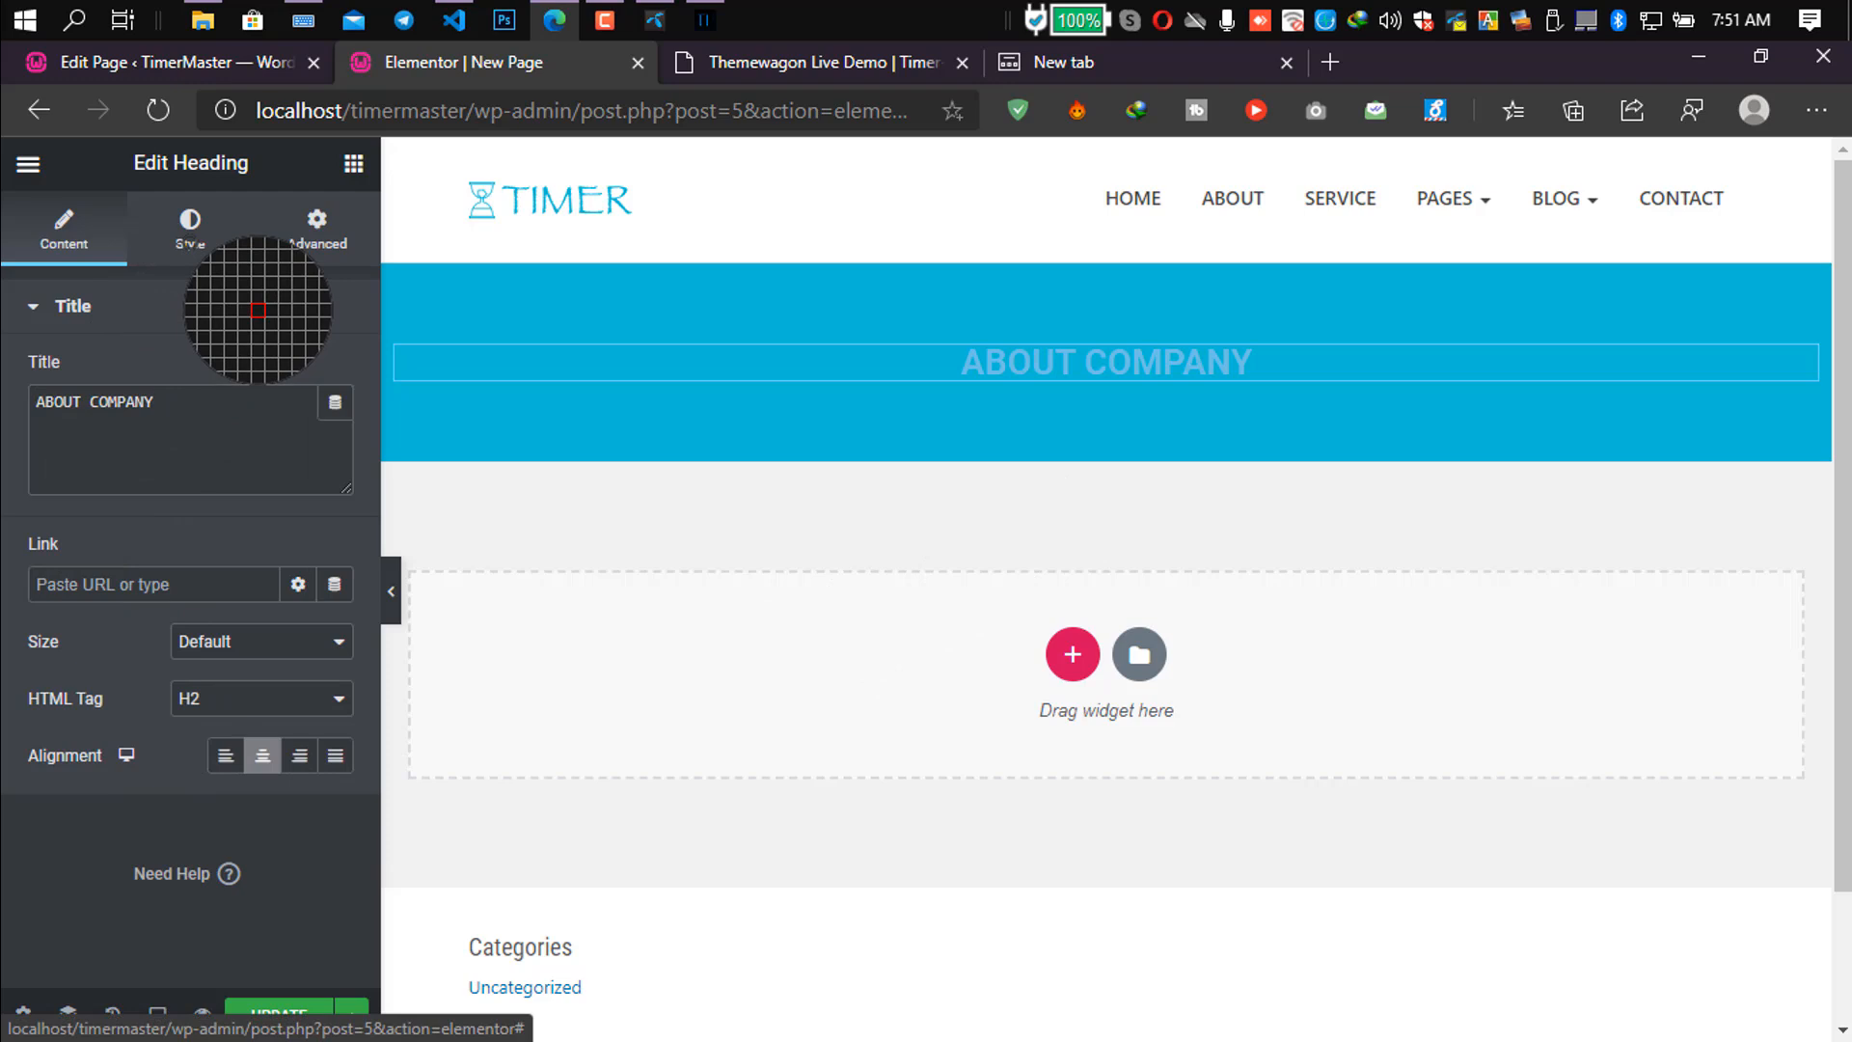
Look up the demo heading's font size and set the Elementor heading's typography size to 42 px.
click(190, 243)
click(868, 62)
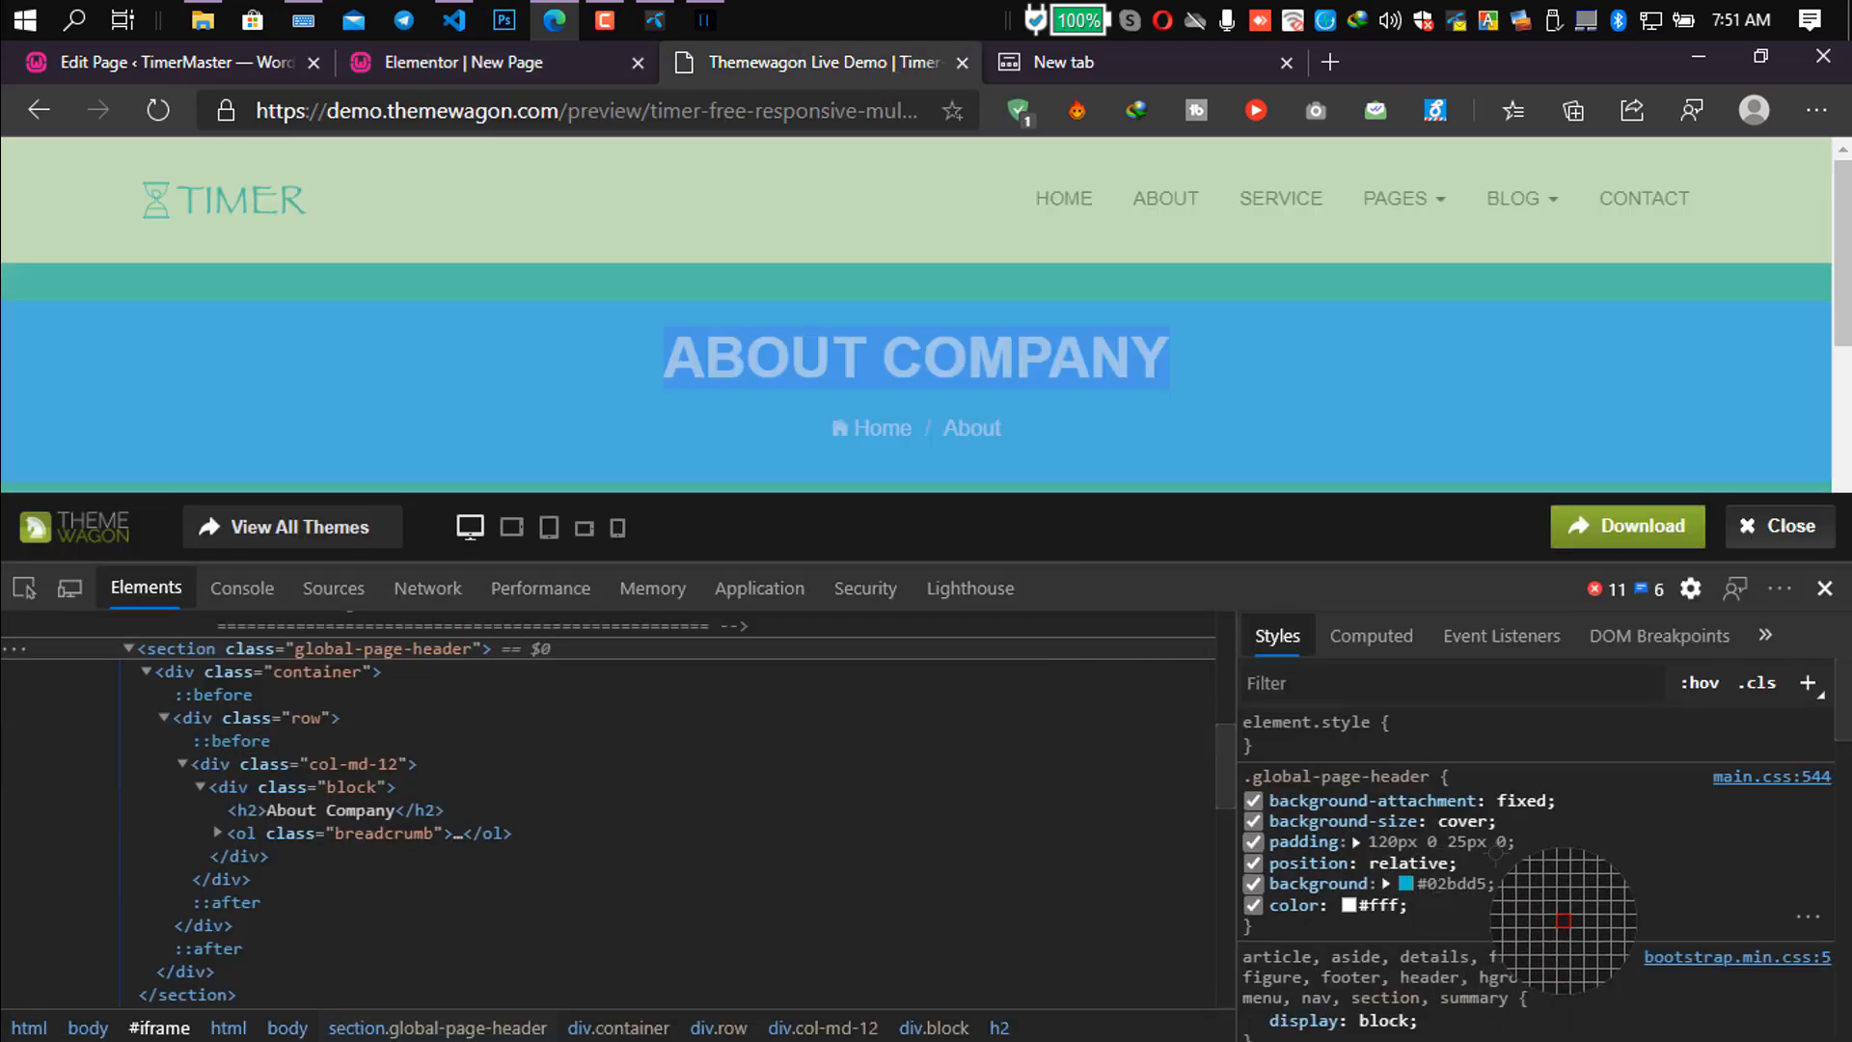
click(259, 811)
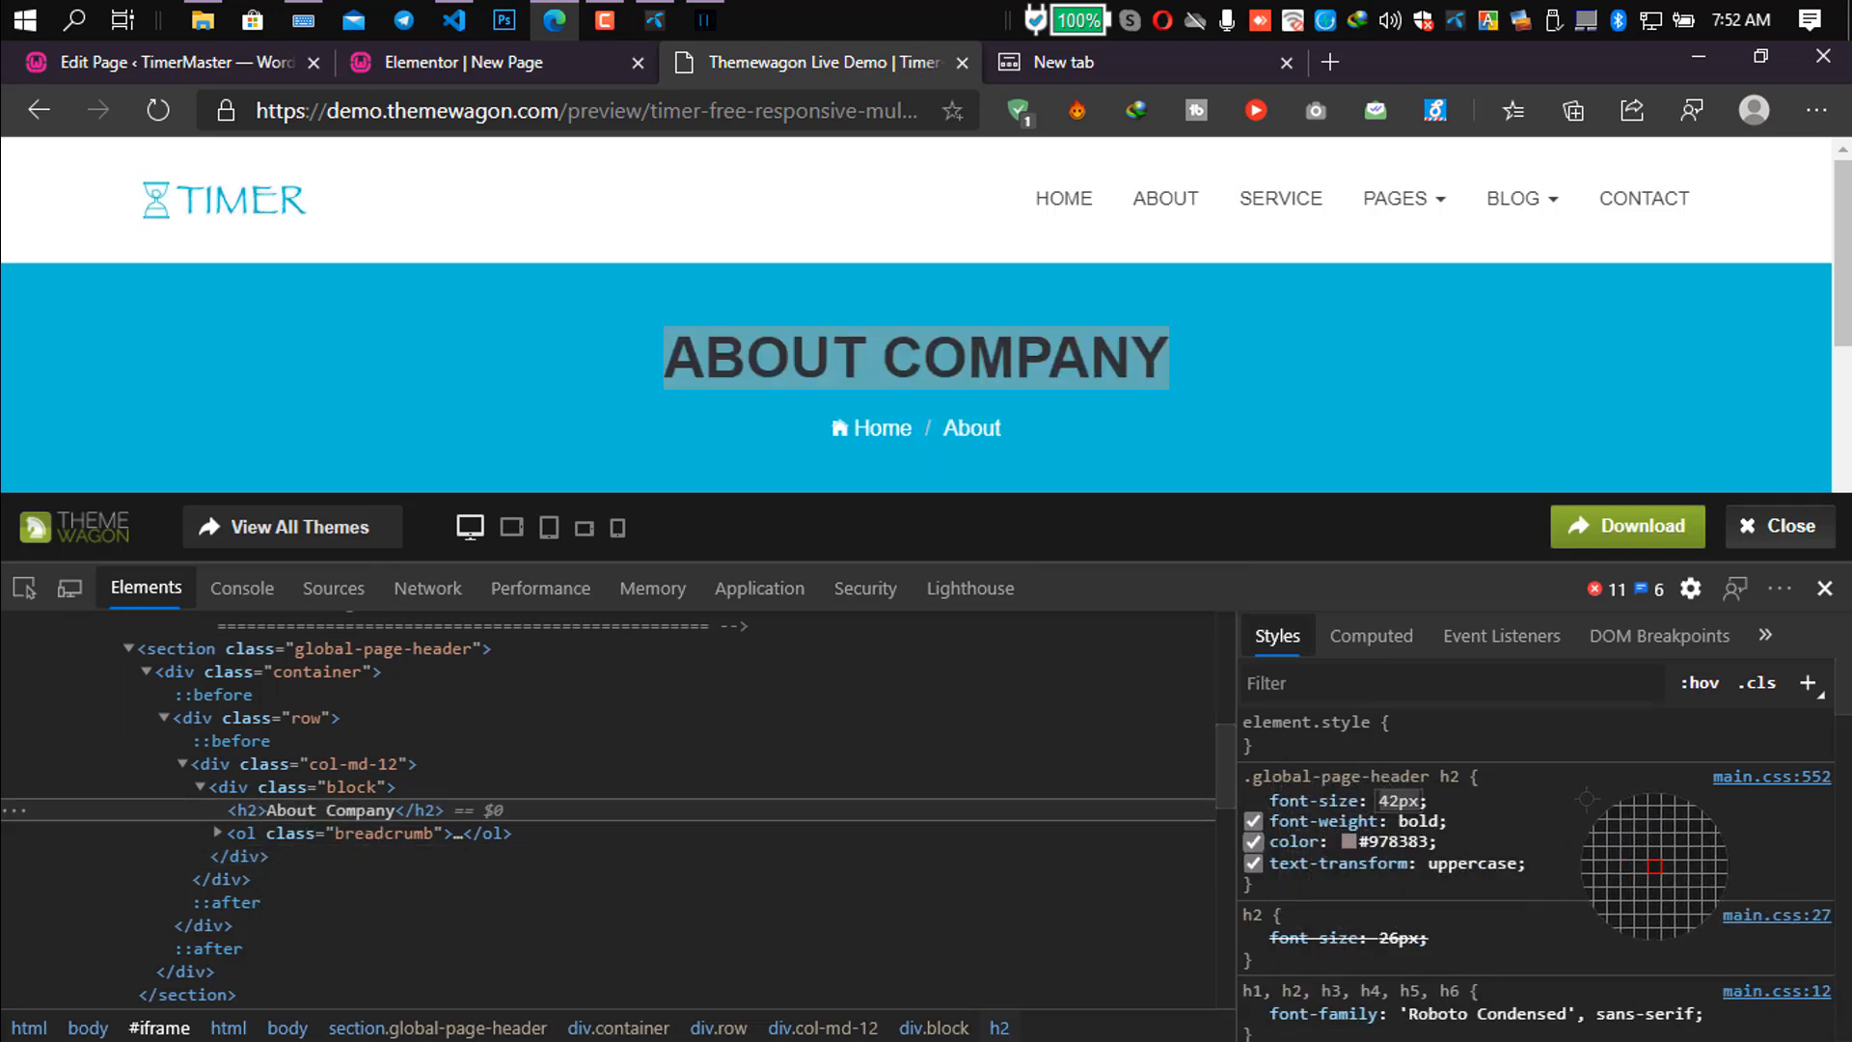
click(483, 62)
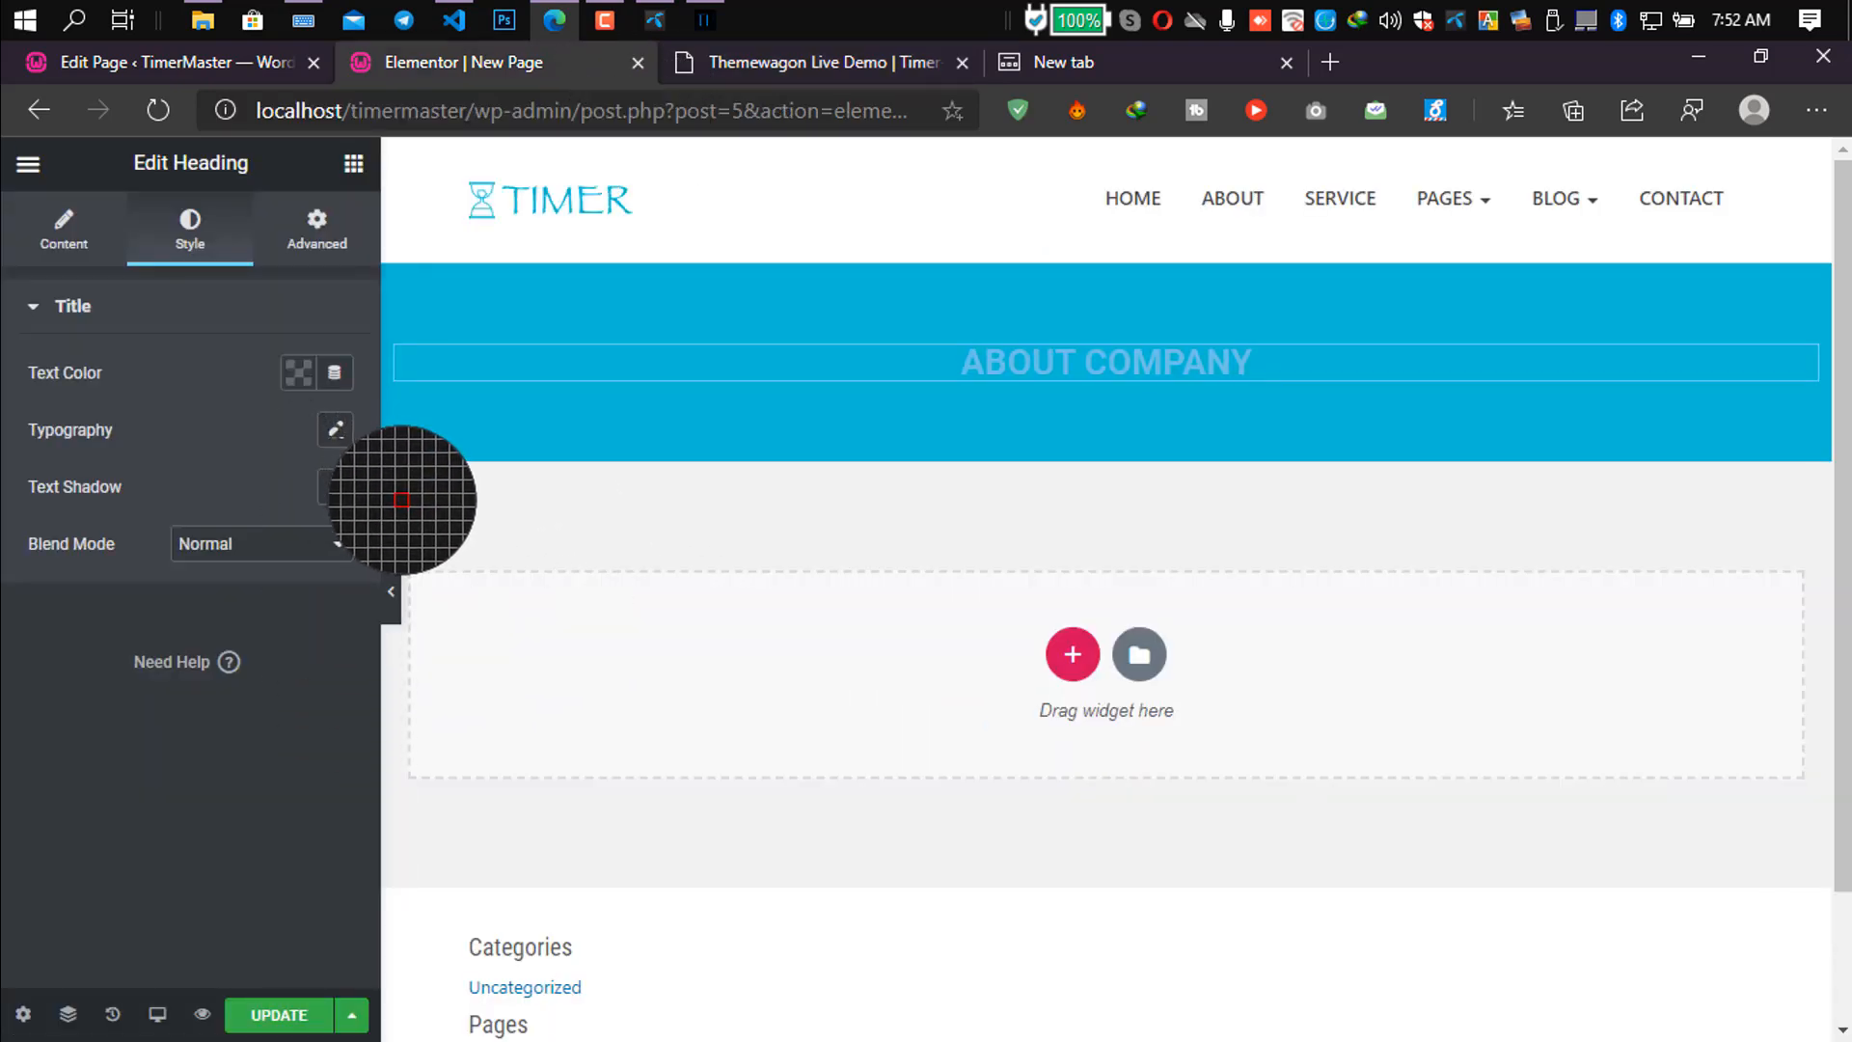
click(335, 430)
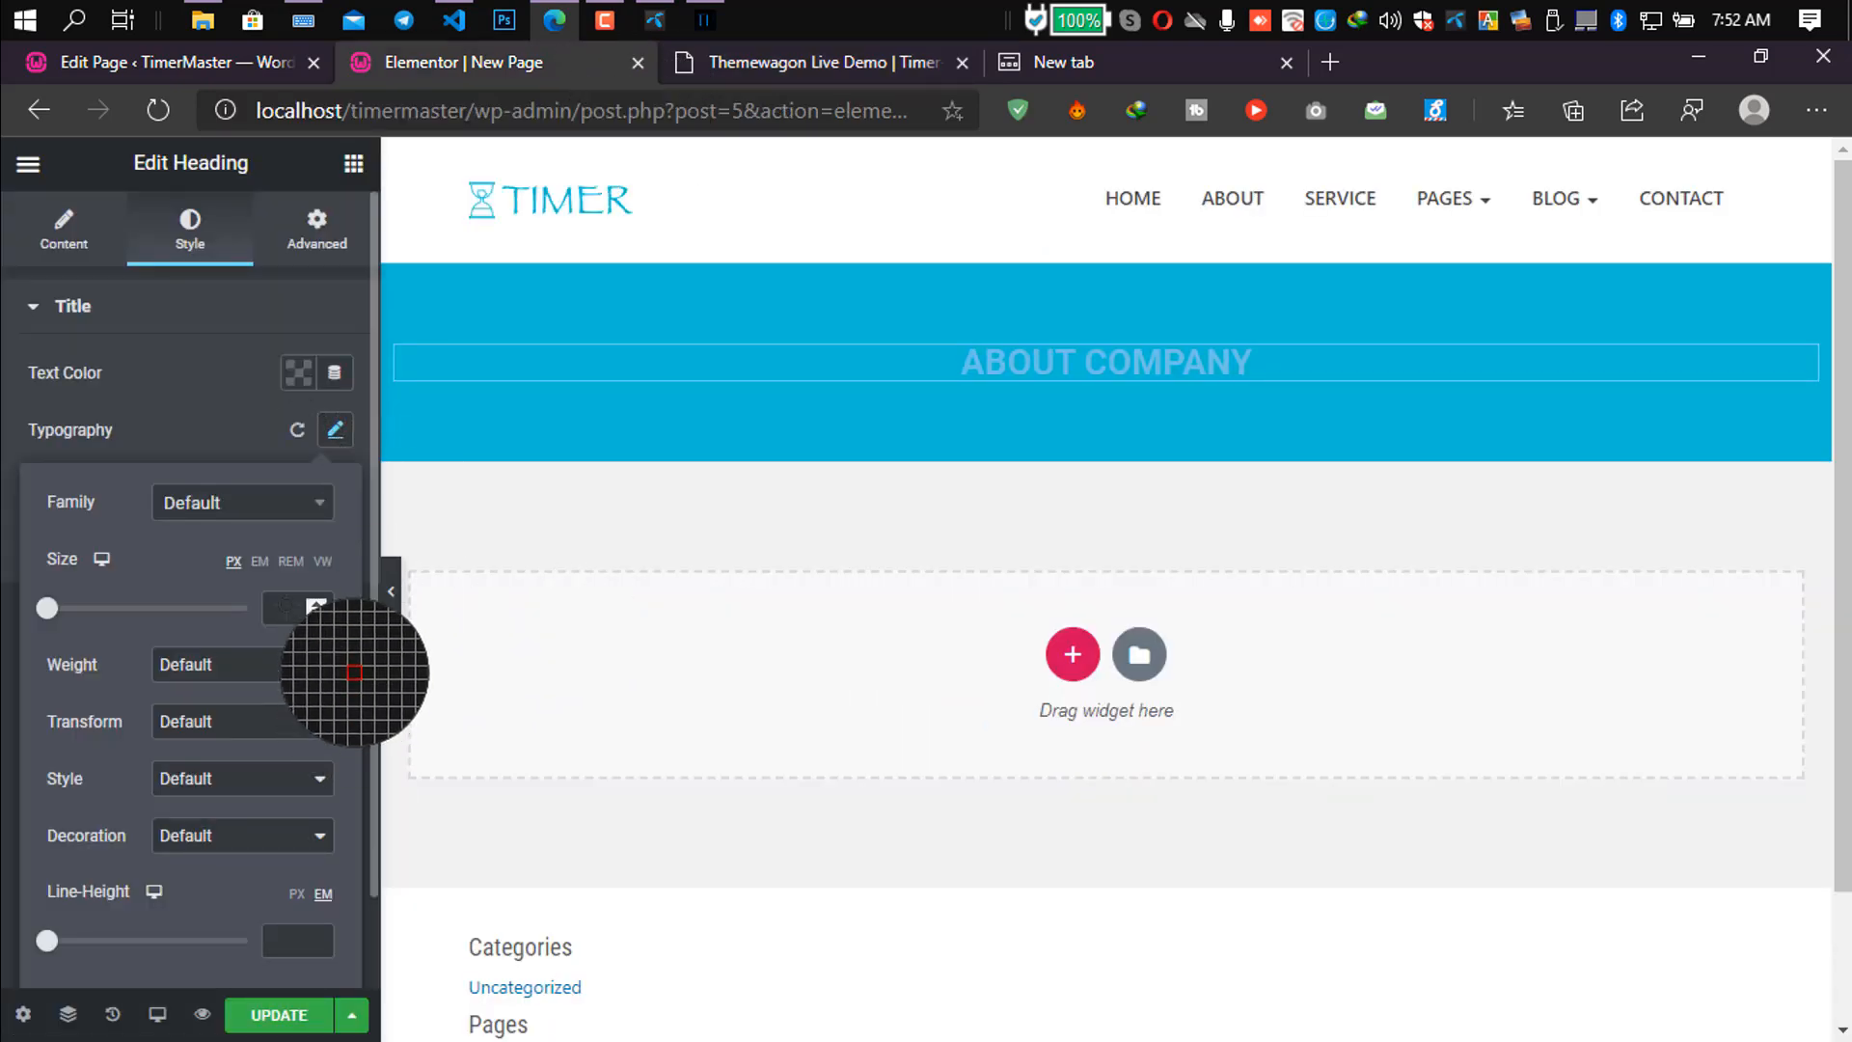
text(42)
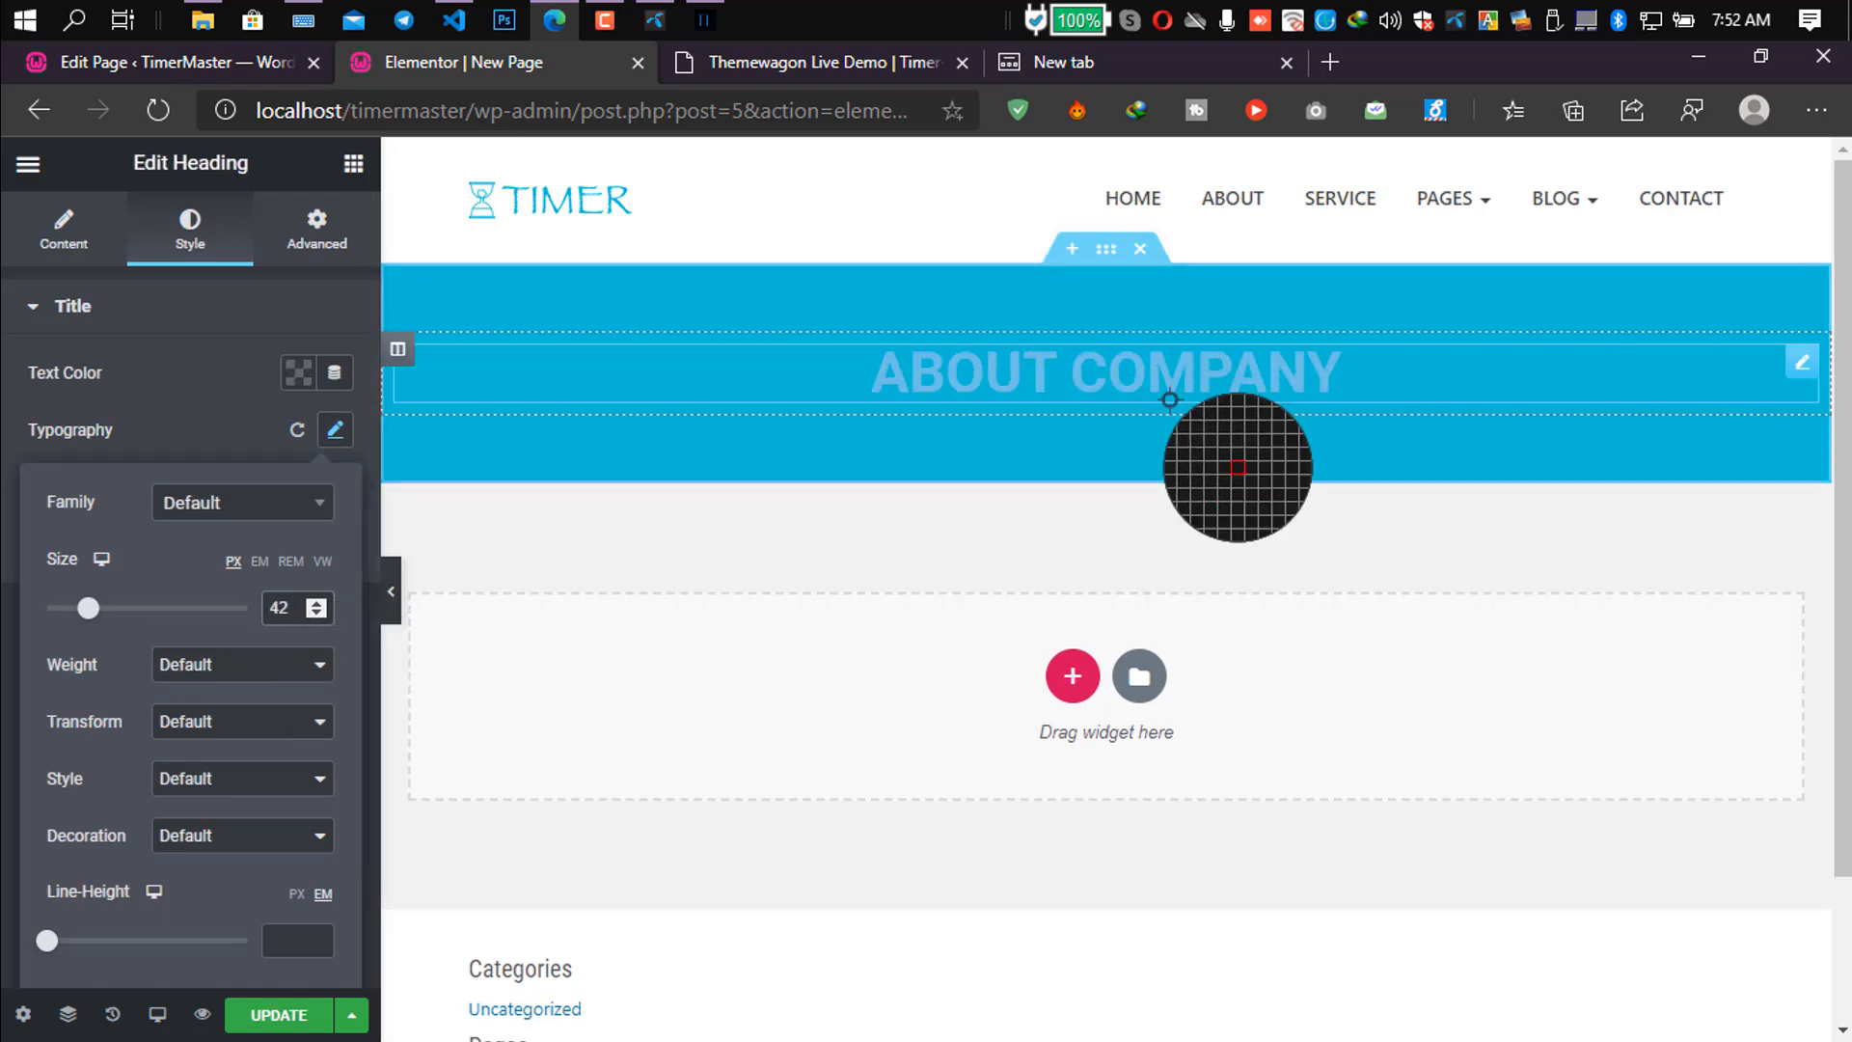
Check the demo heading's font weight and set the Elementor heading's typography weight to Bold.
click(883, 64)
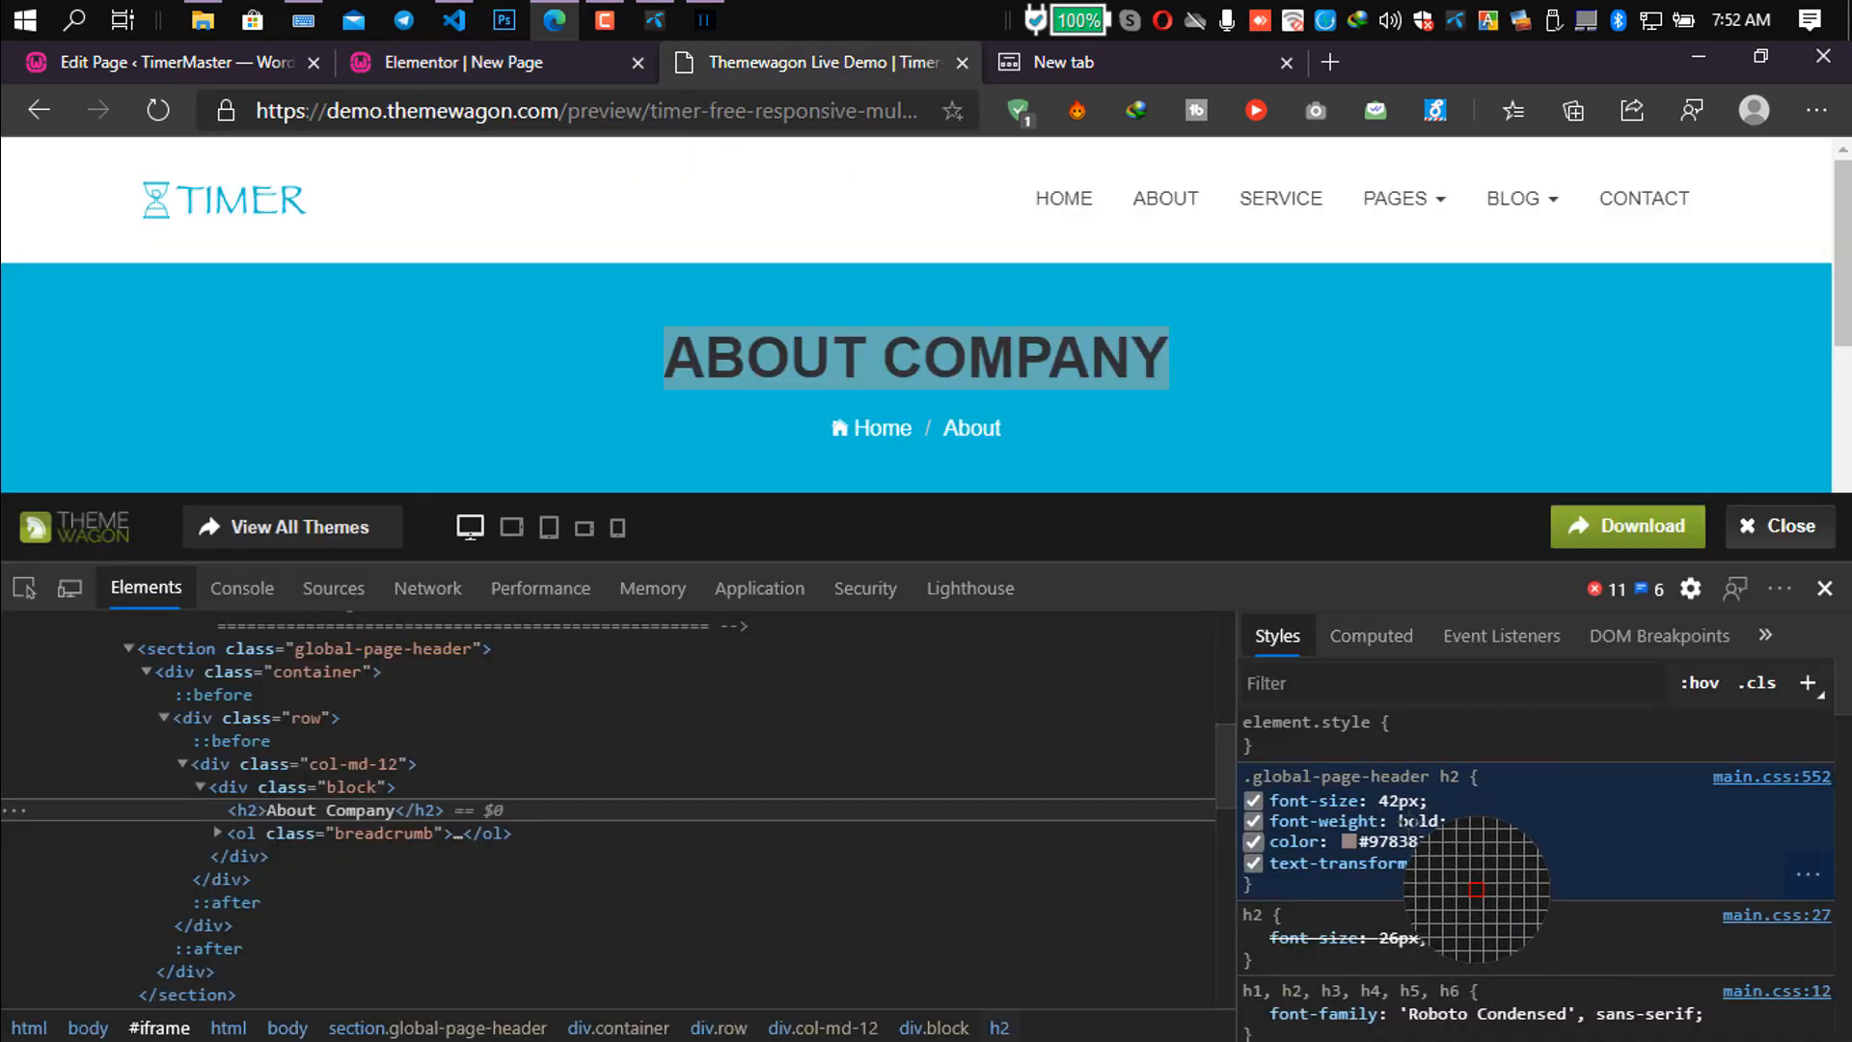
click(579, 62)
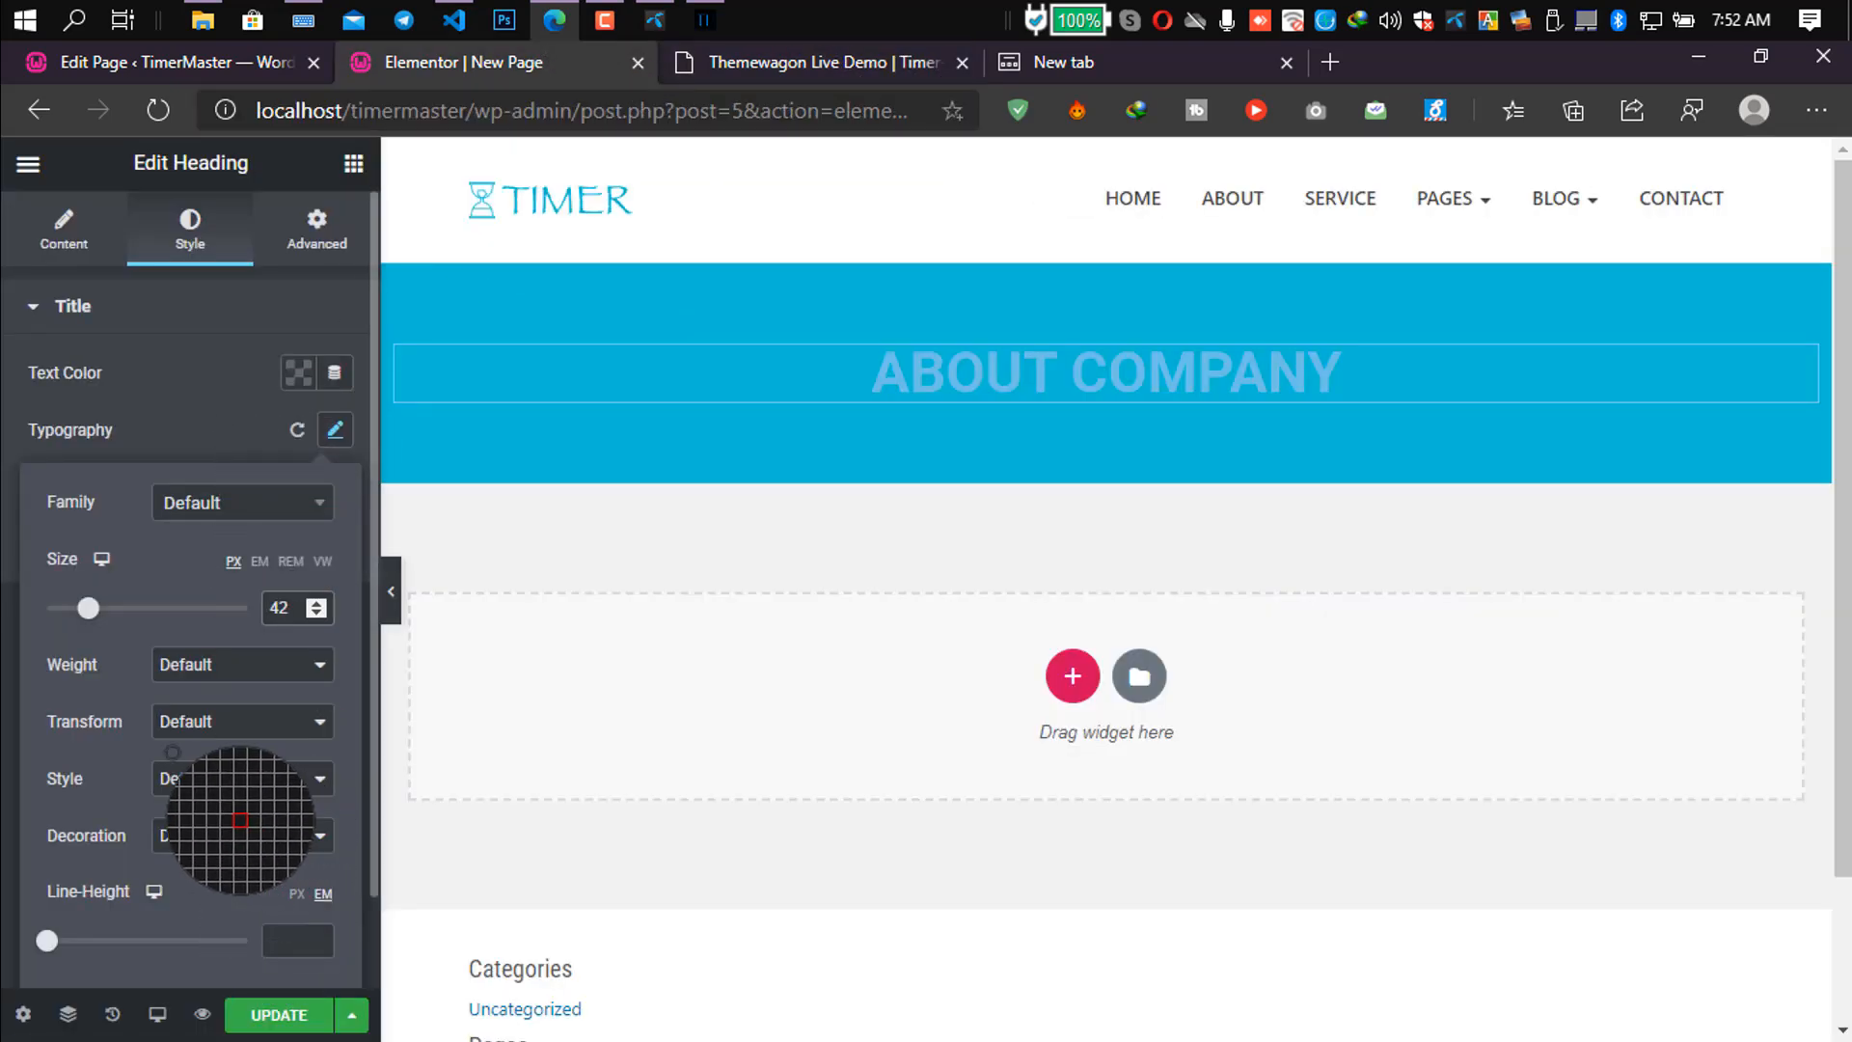
click(235, 664)
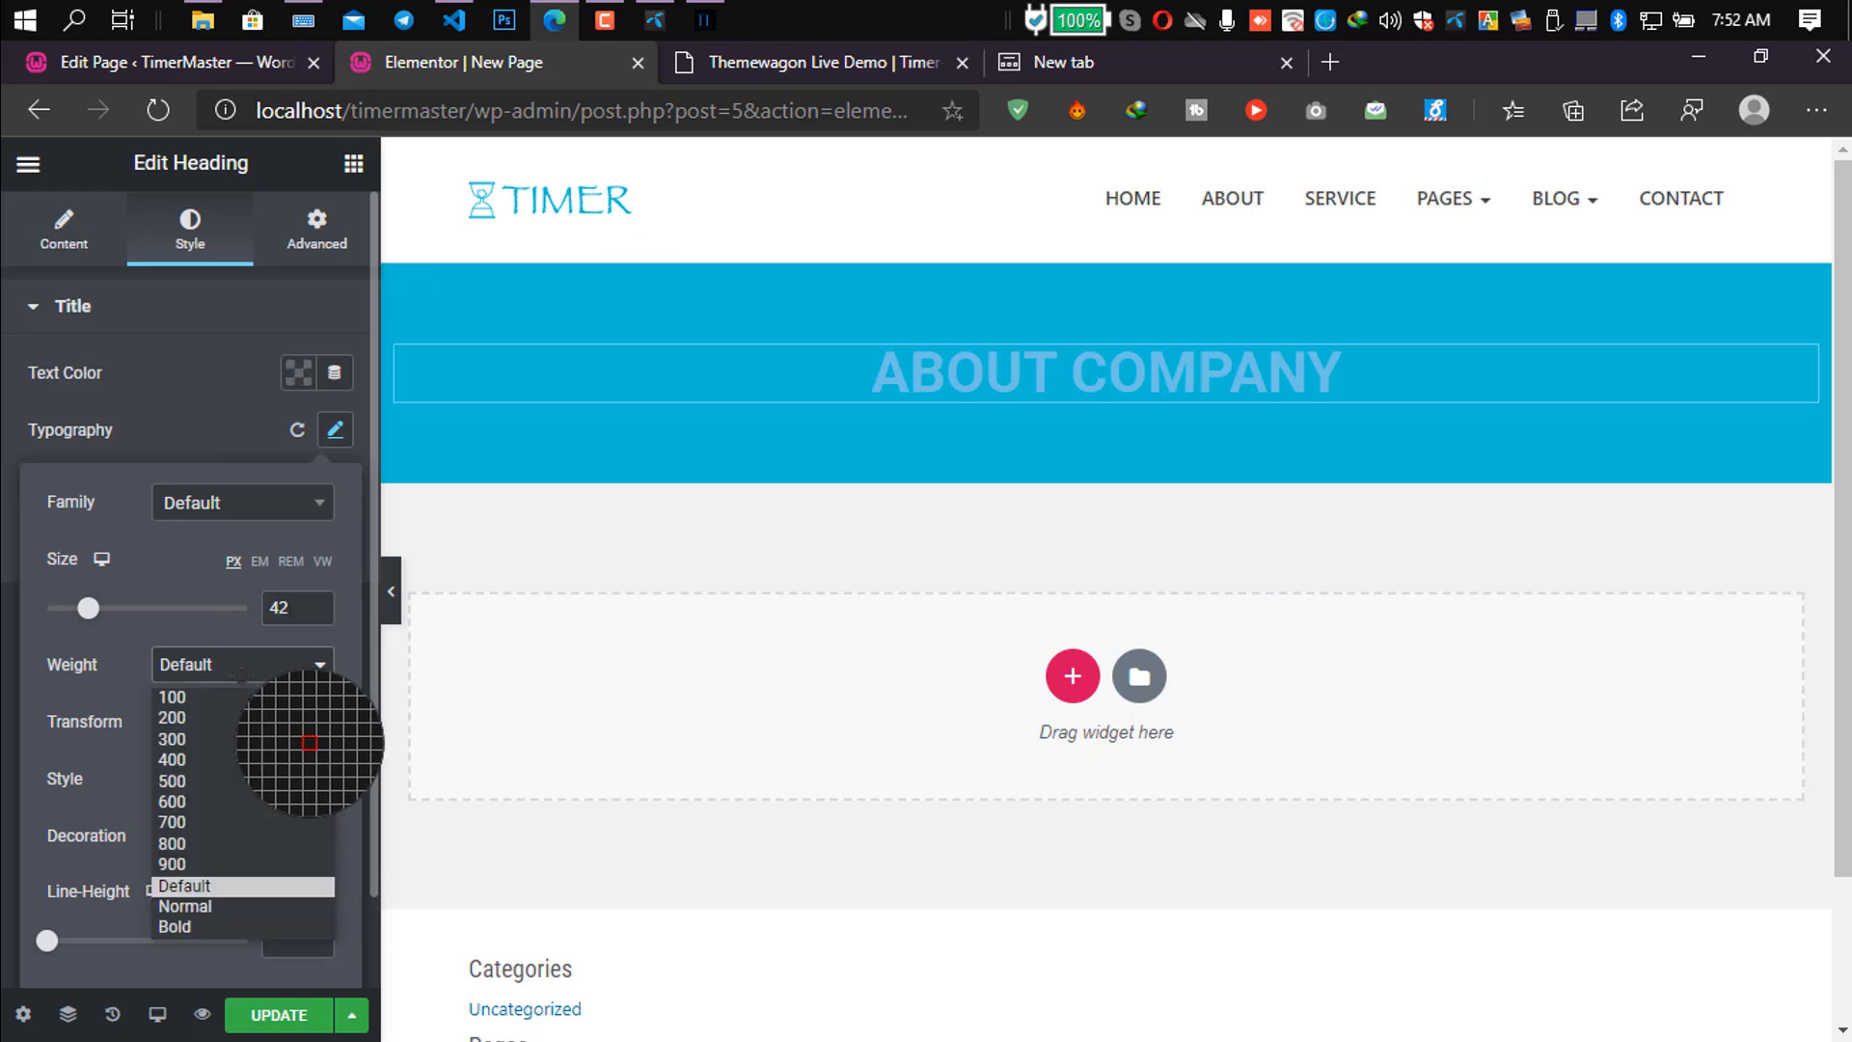
click(179, 927)
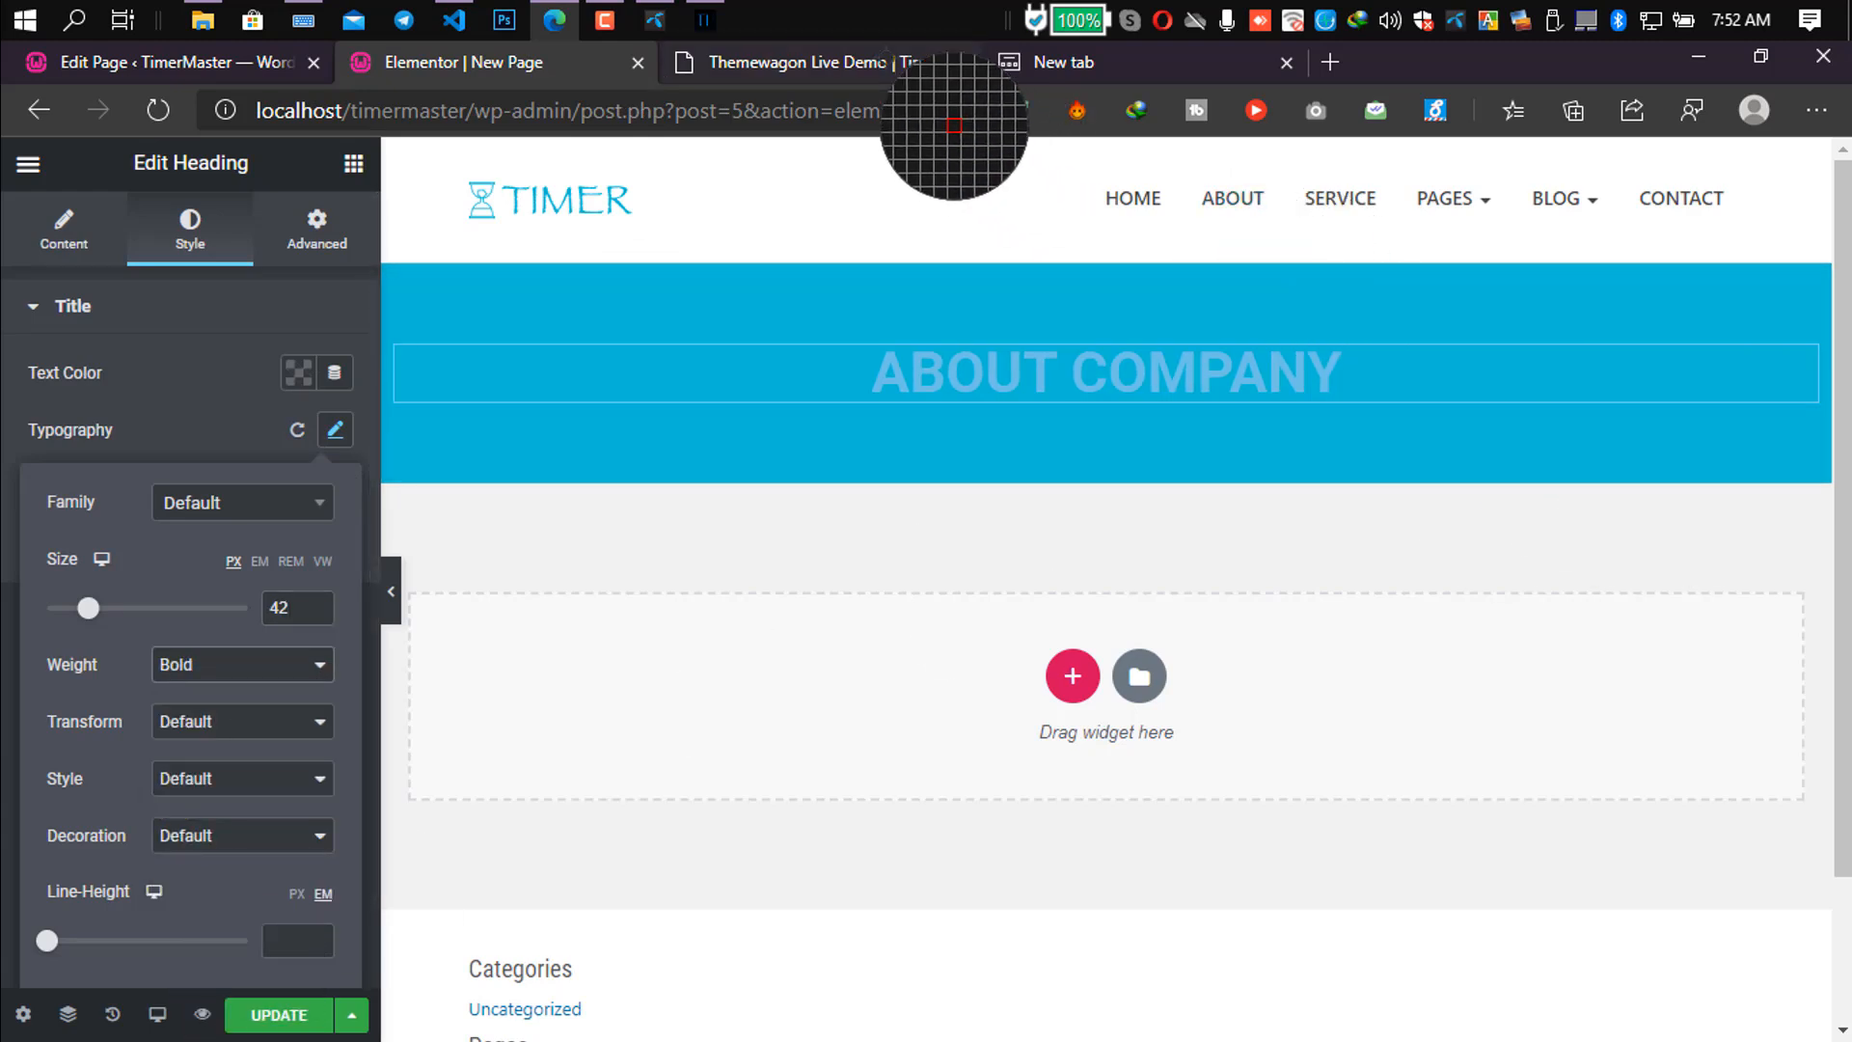
Check the demo heading's style rules and set the Elementor heading's text color to white, #FFFFFF.
key(ctrl+Tab)
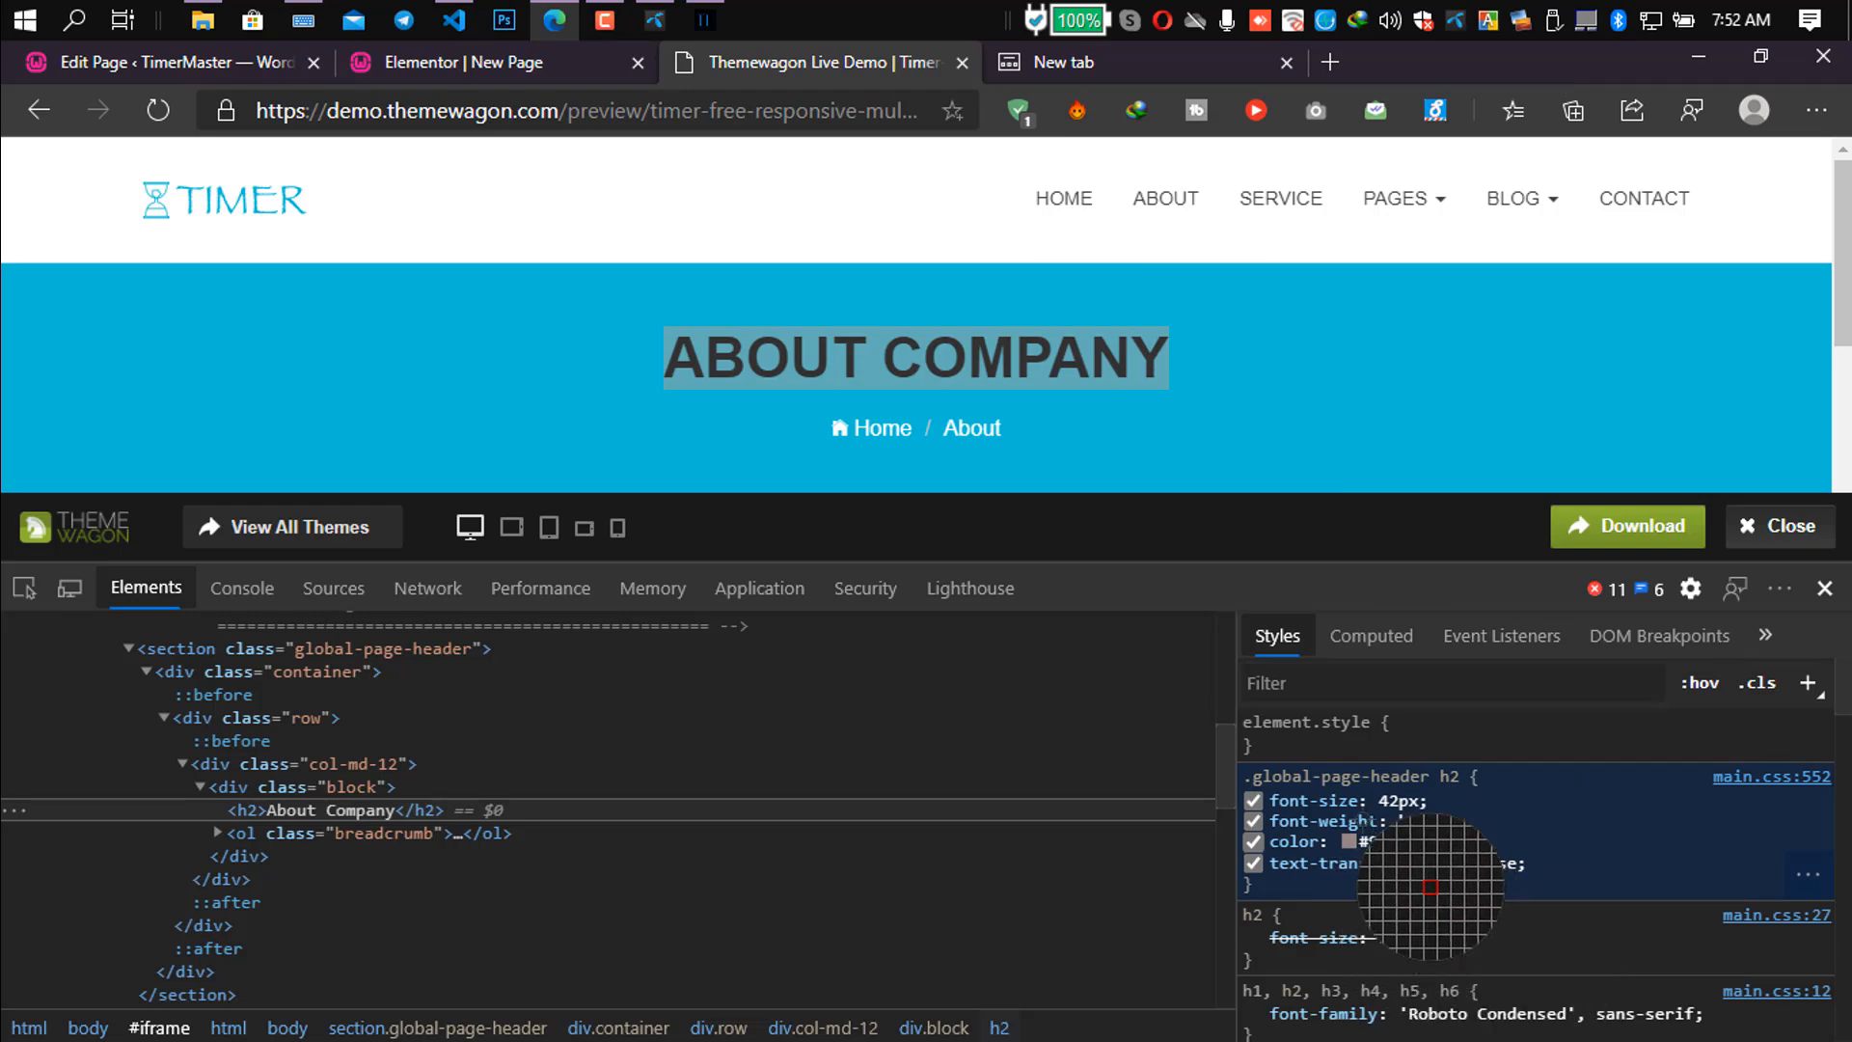
key(ctrl+shift+Tab)
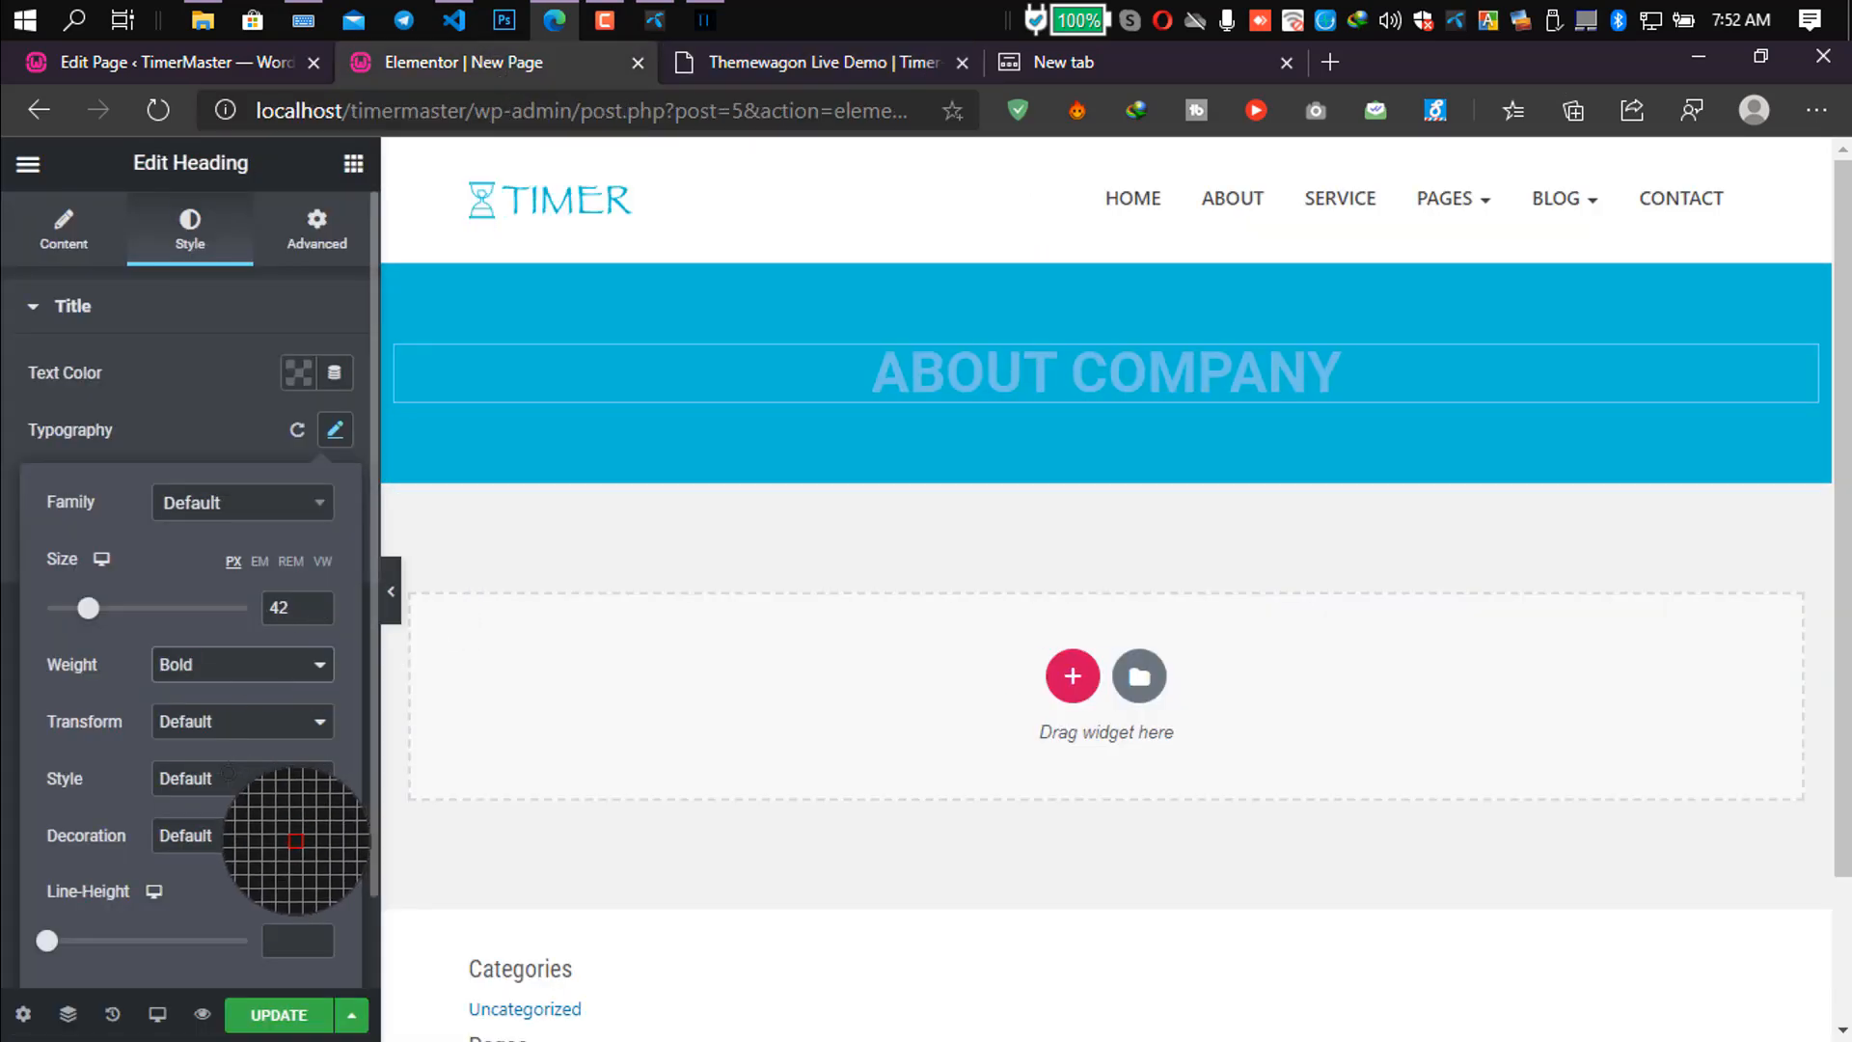
click(300, 374)
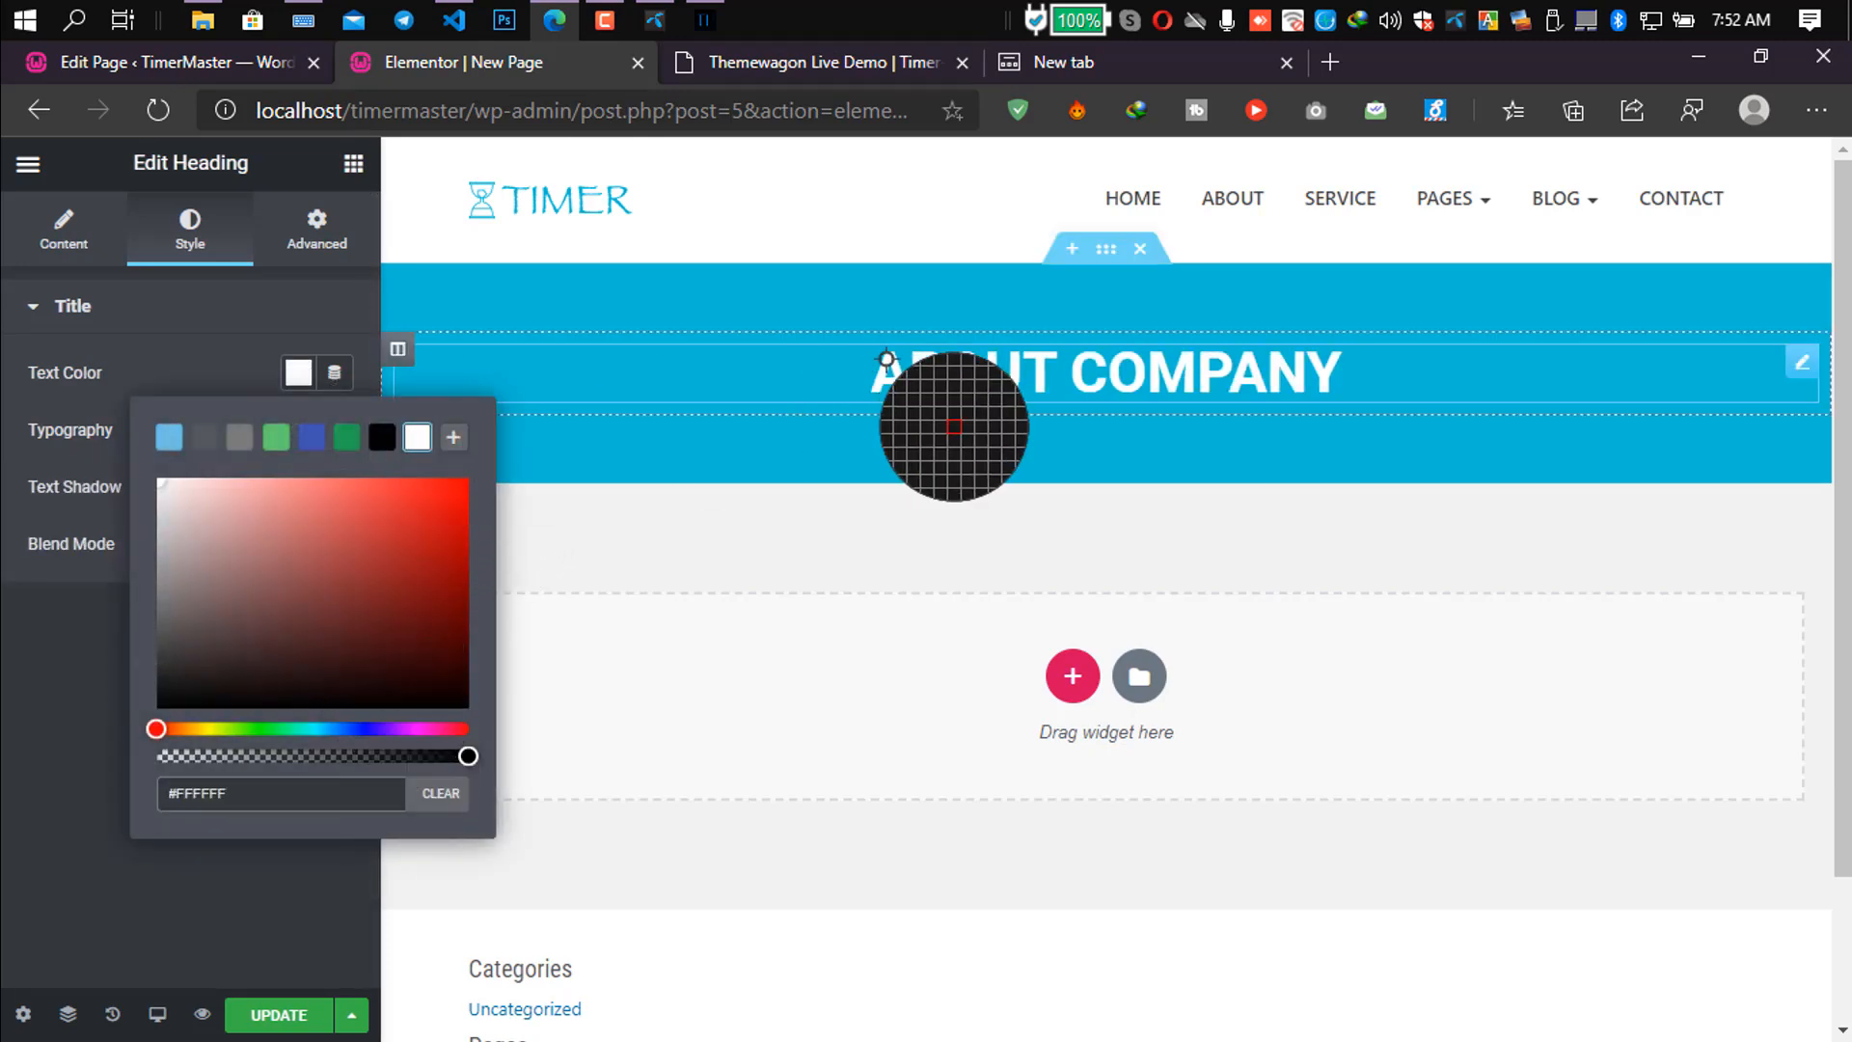
Check the demo heading's text transform and set the Elementor heading's Transform to Uppercase.
key(ctrl+Tab)
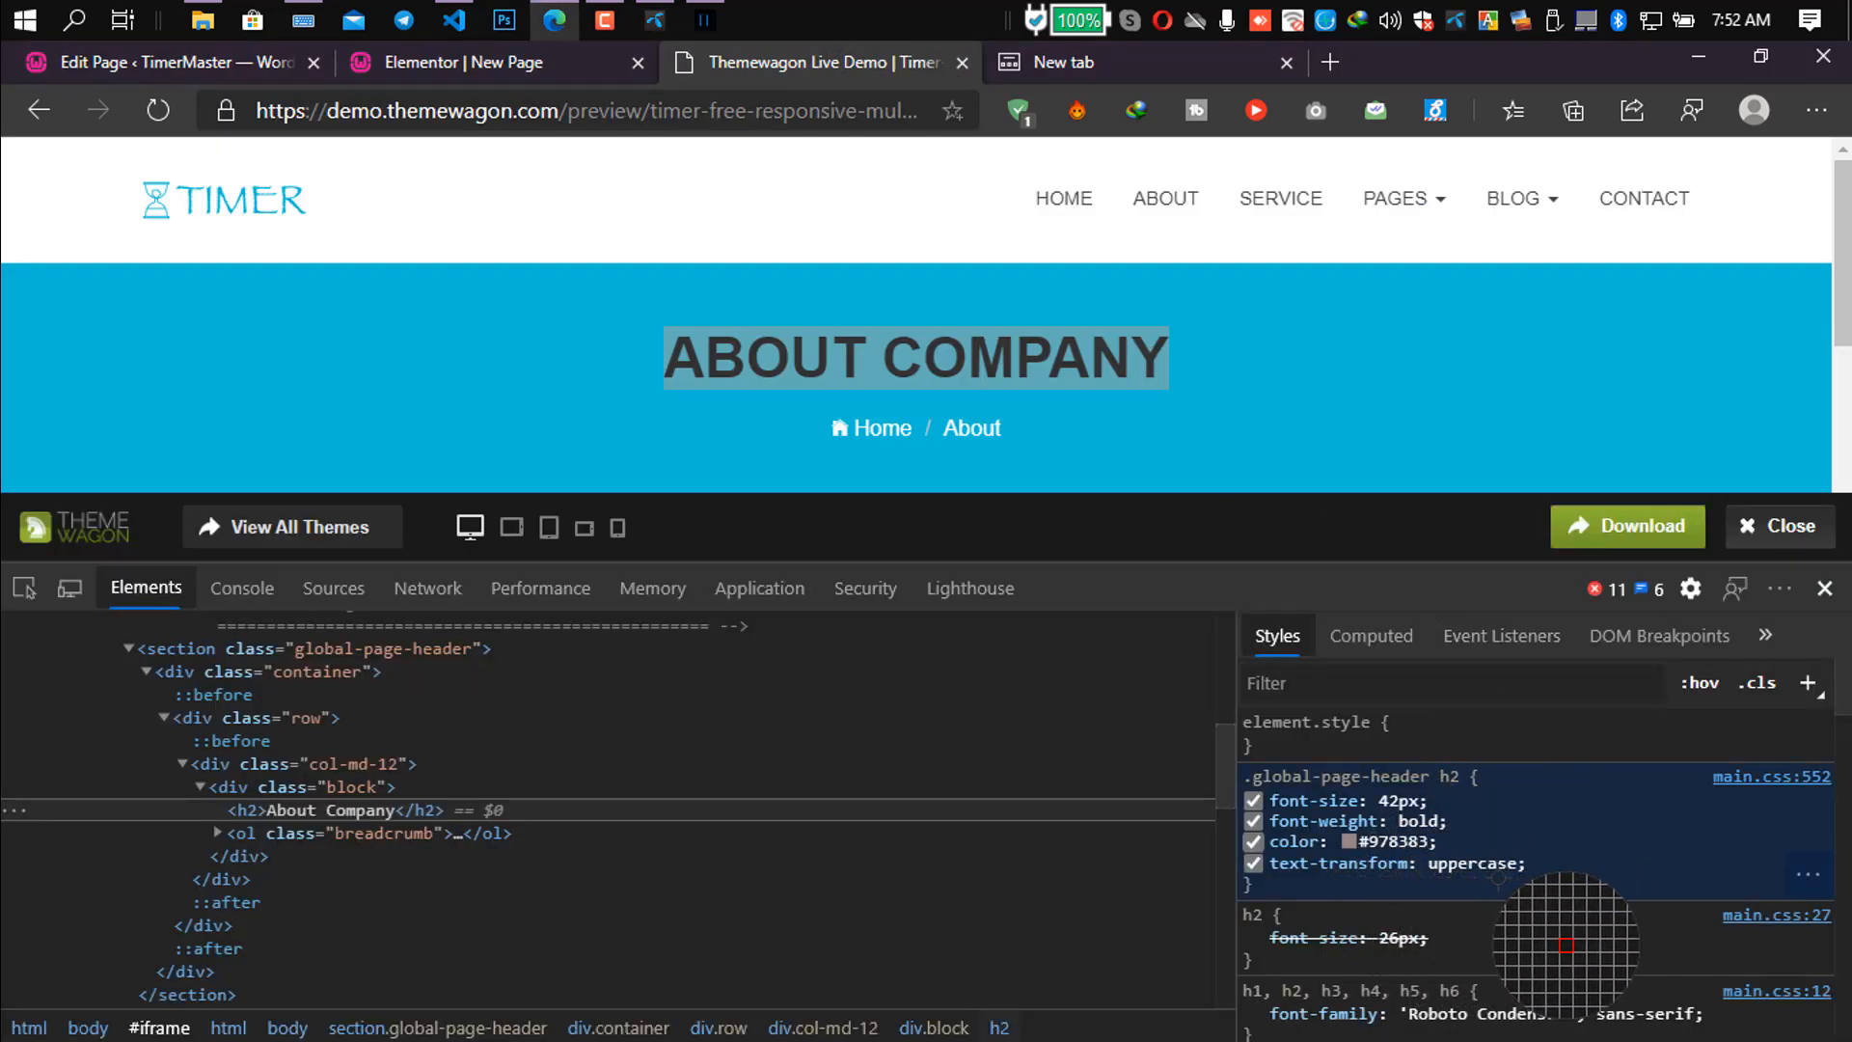
key(ctrl+shift+Tab)
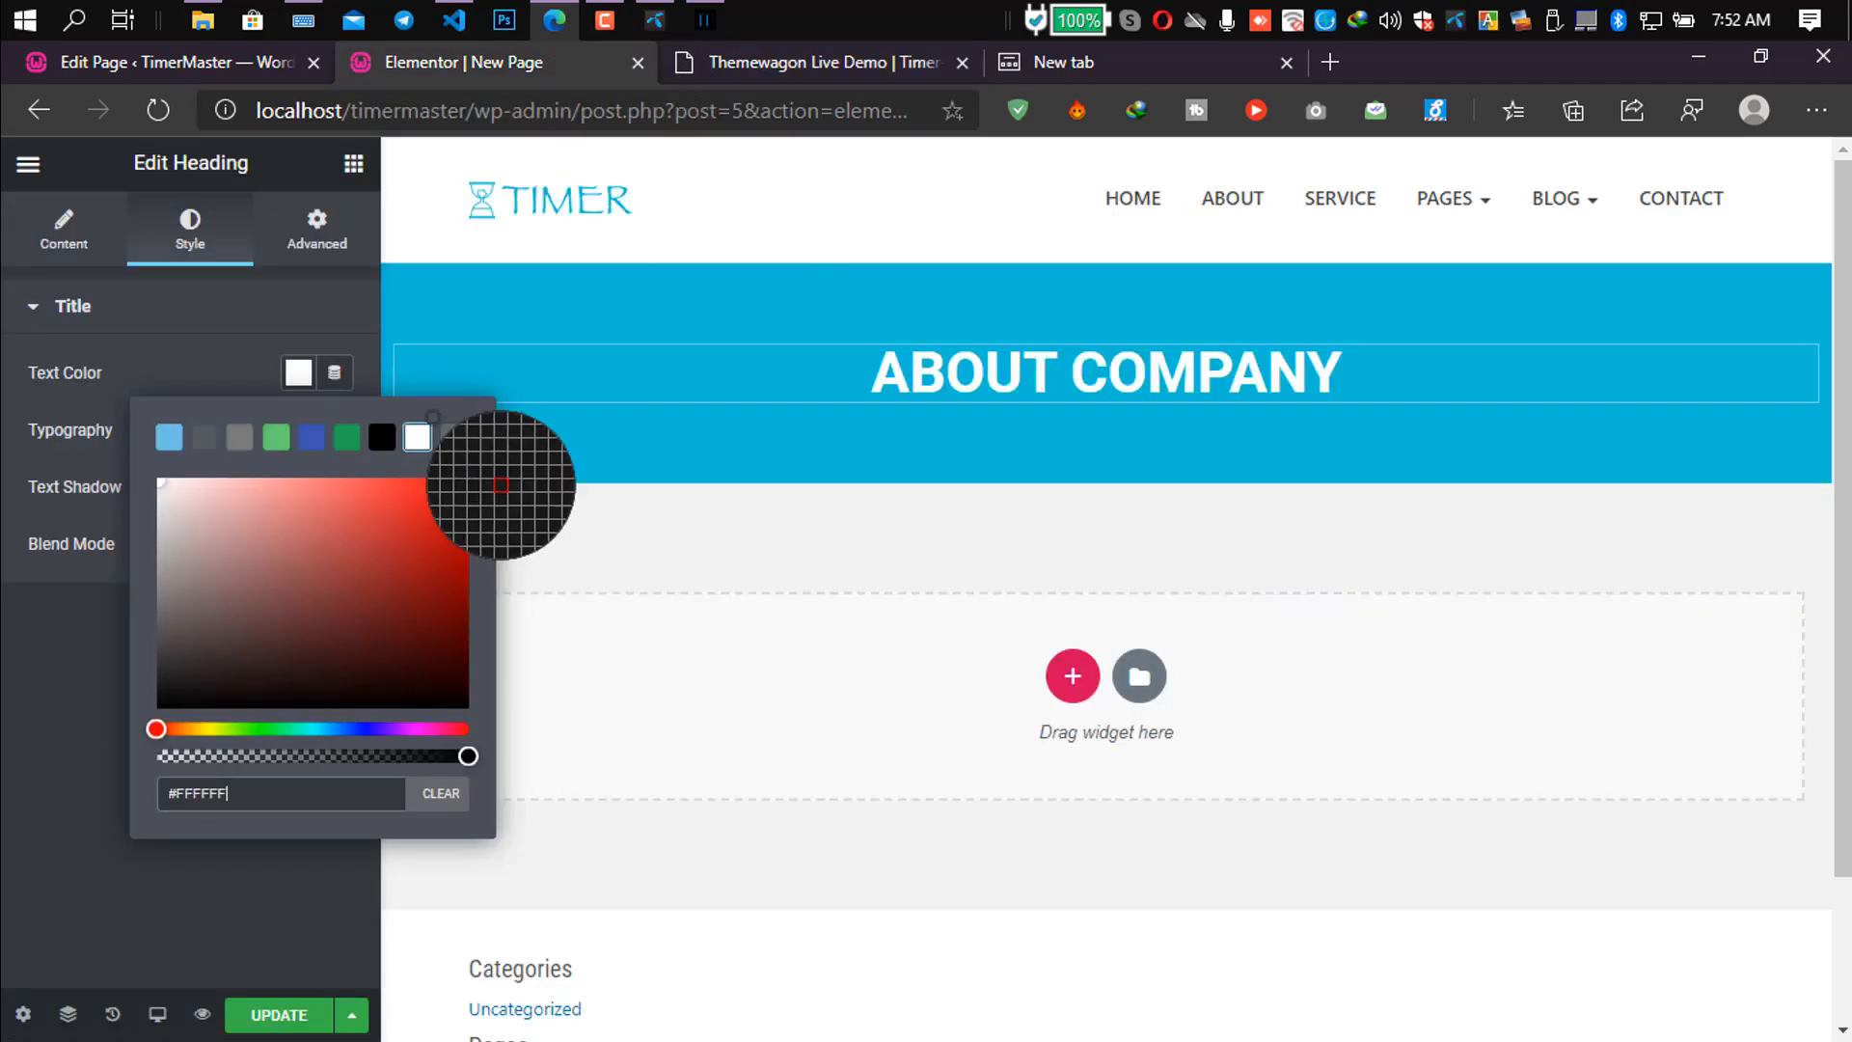
click(51, 656)
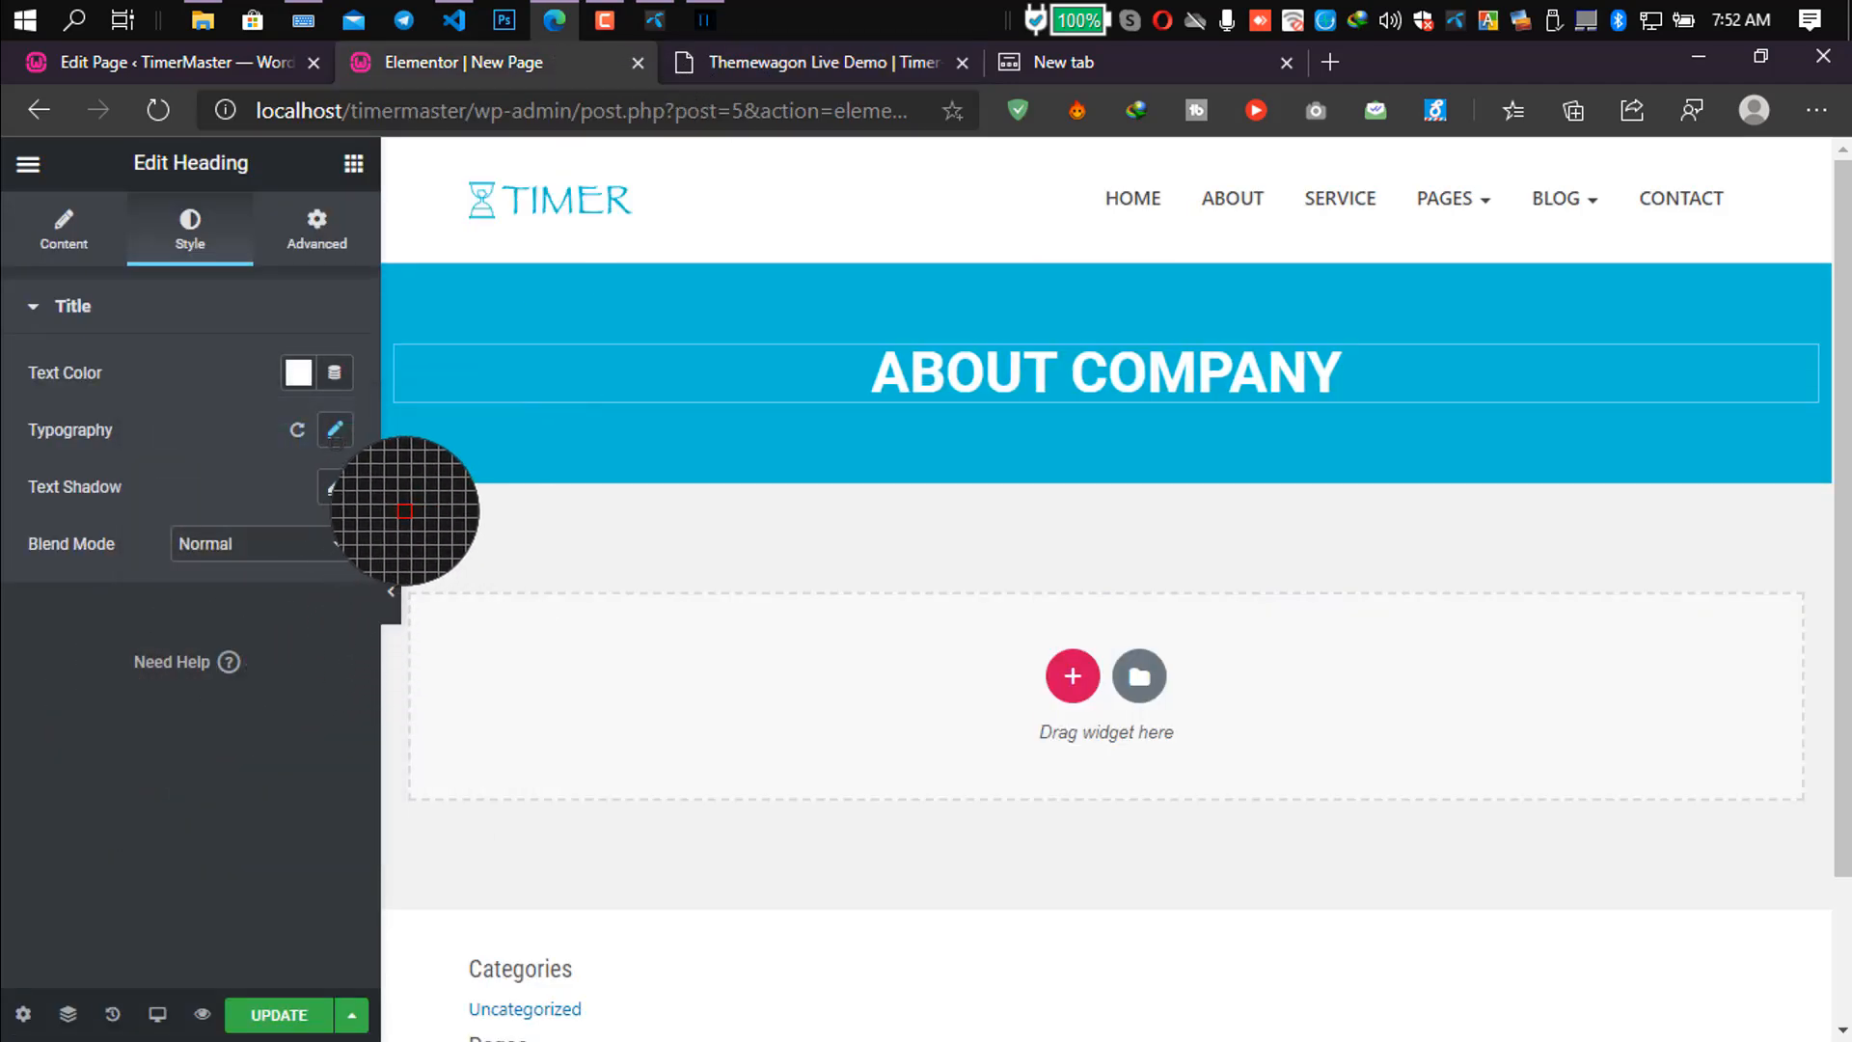
click(335, 430)
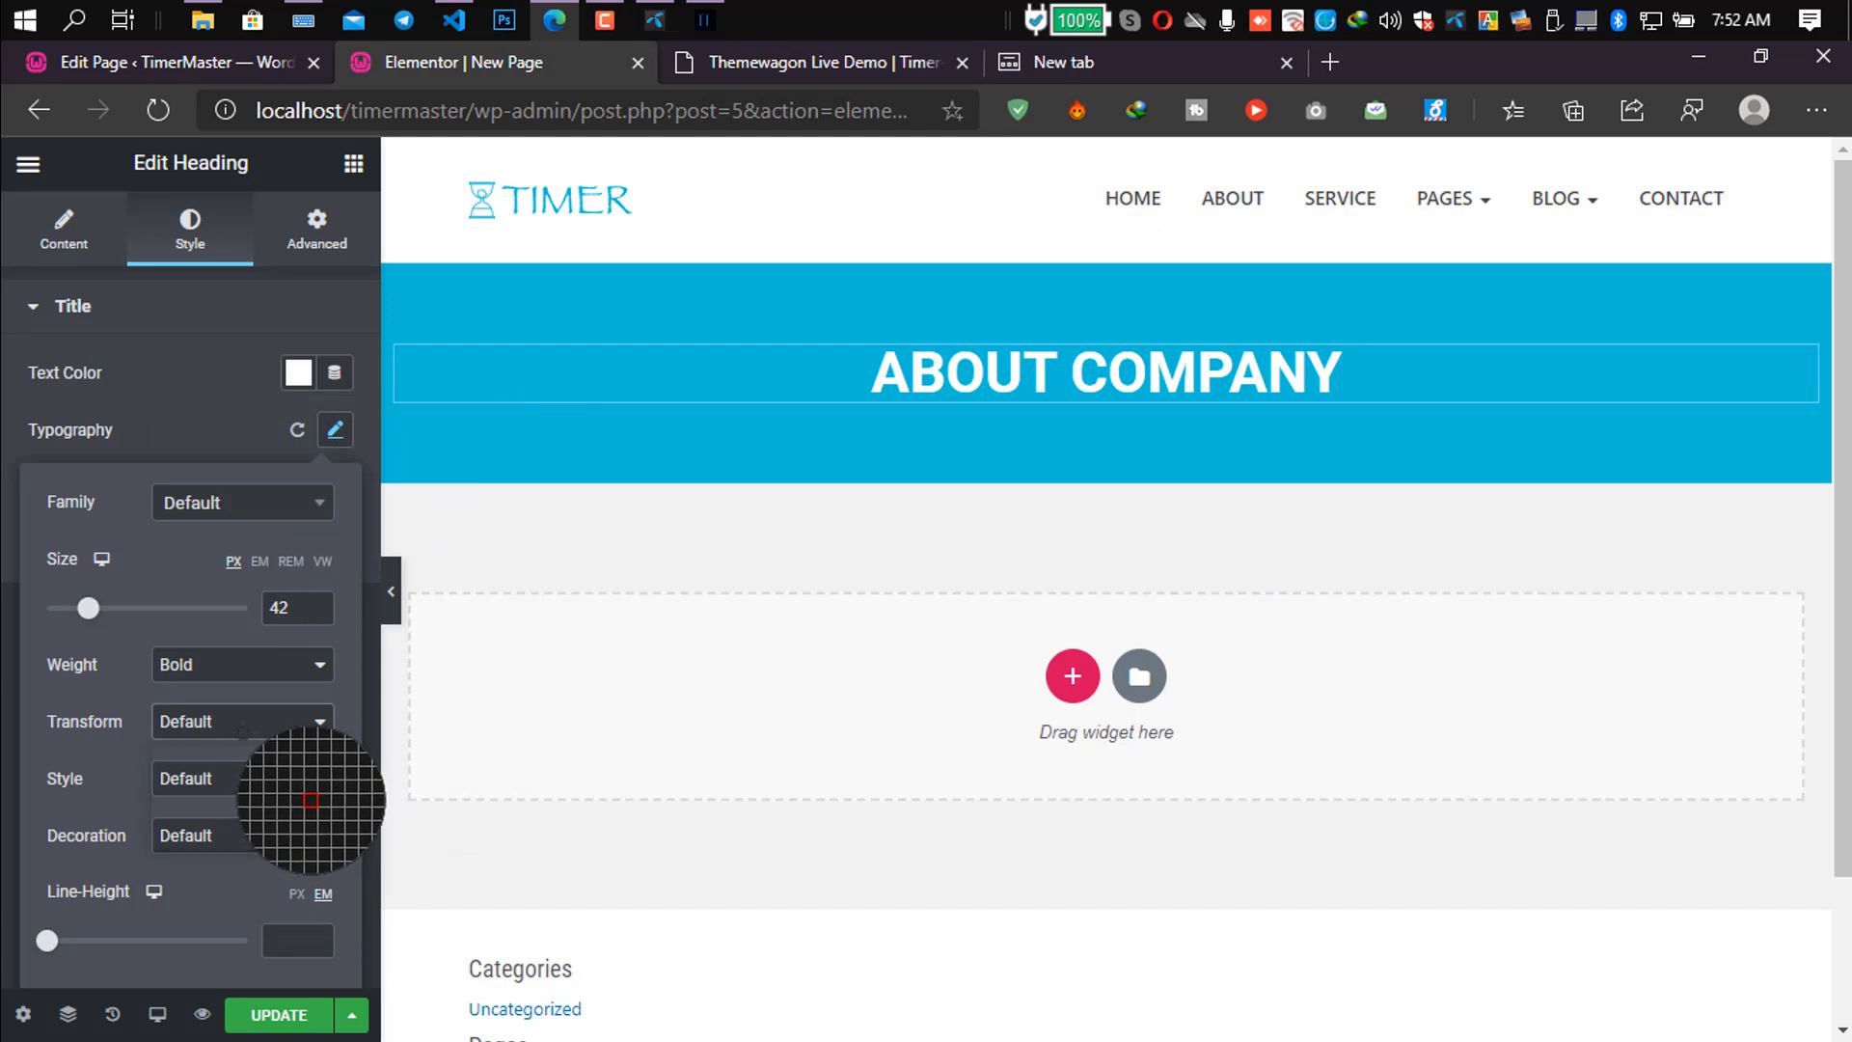
click(247, 775)
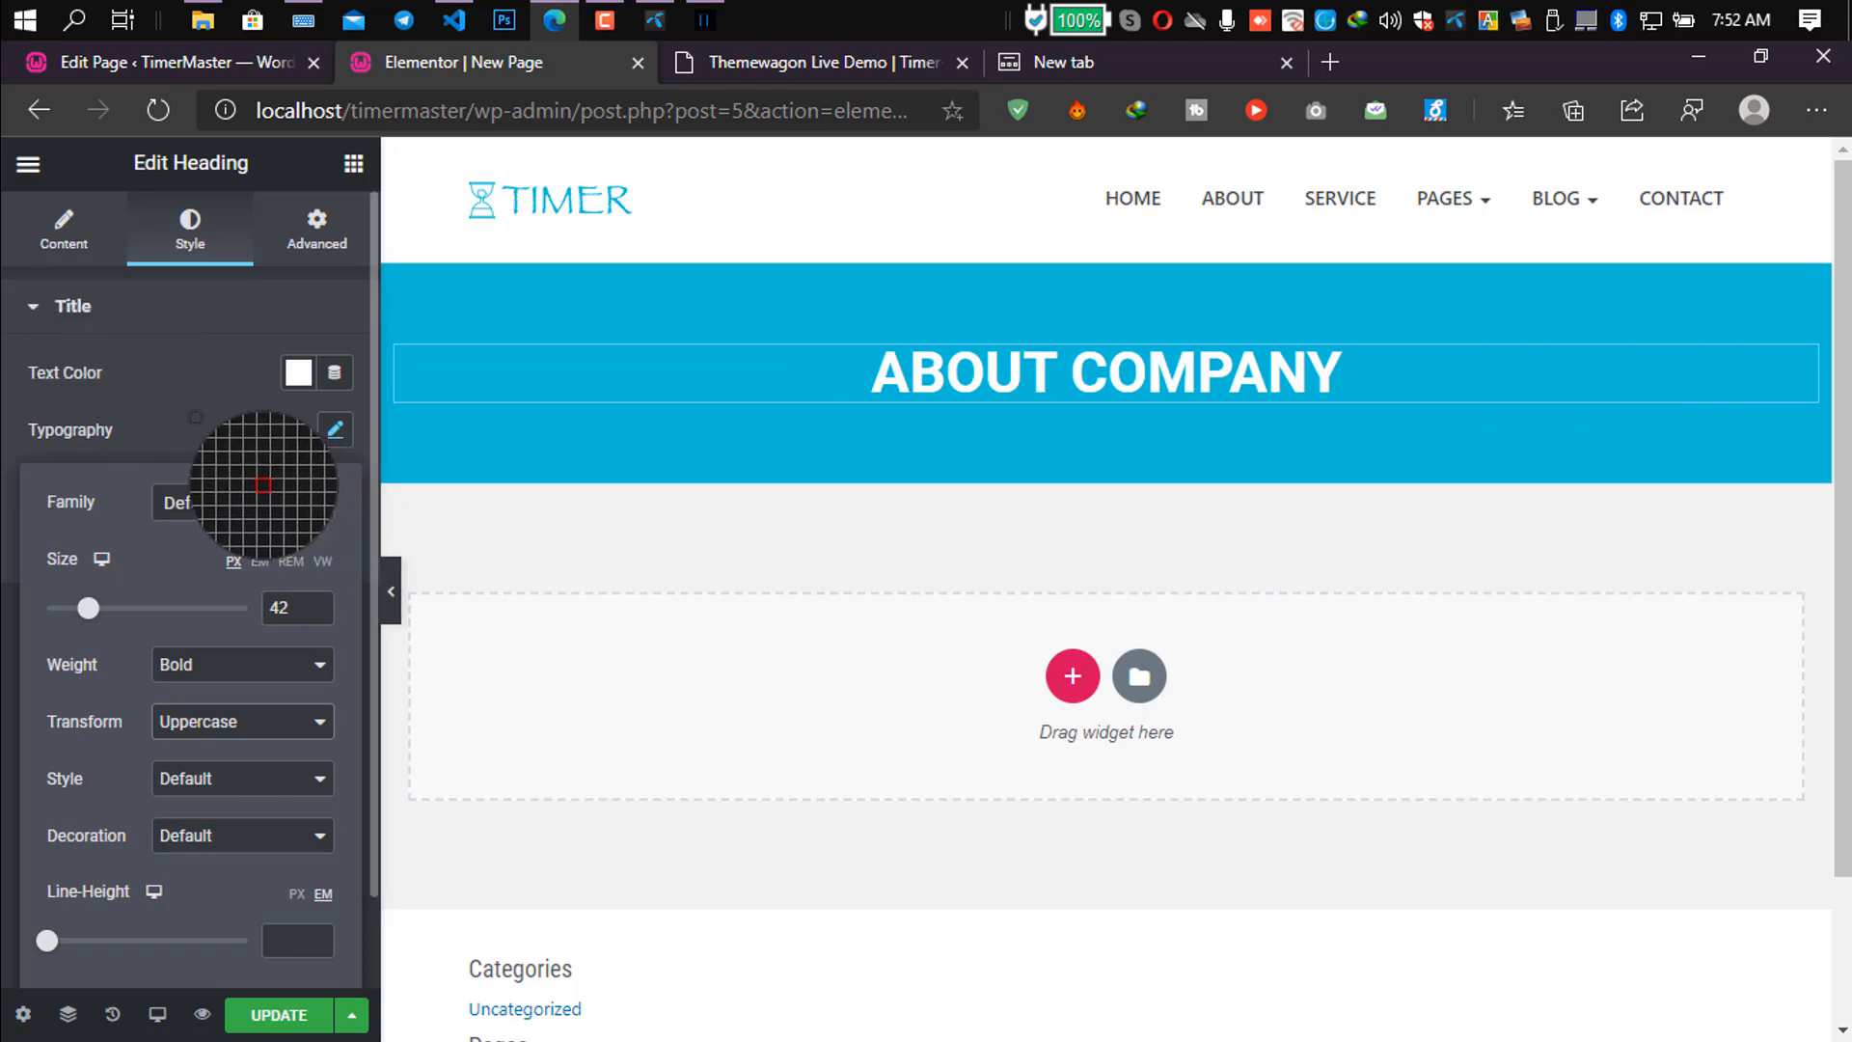
Compare the ABOUT COMPANY heading with the demo's banner and update the page.
click(880, 62)
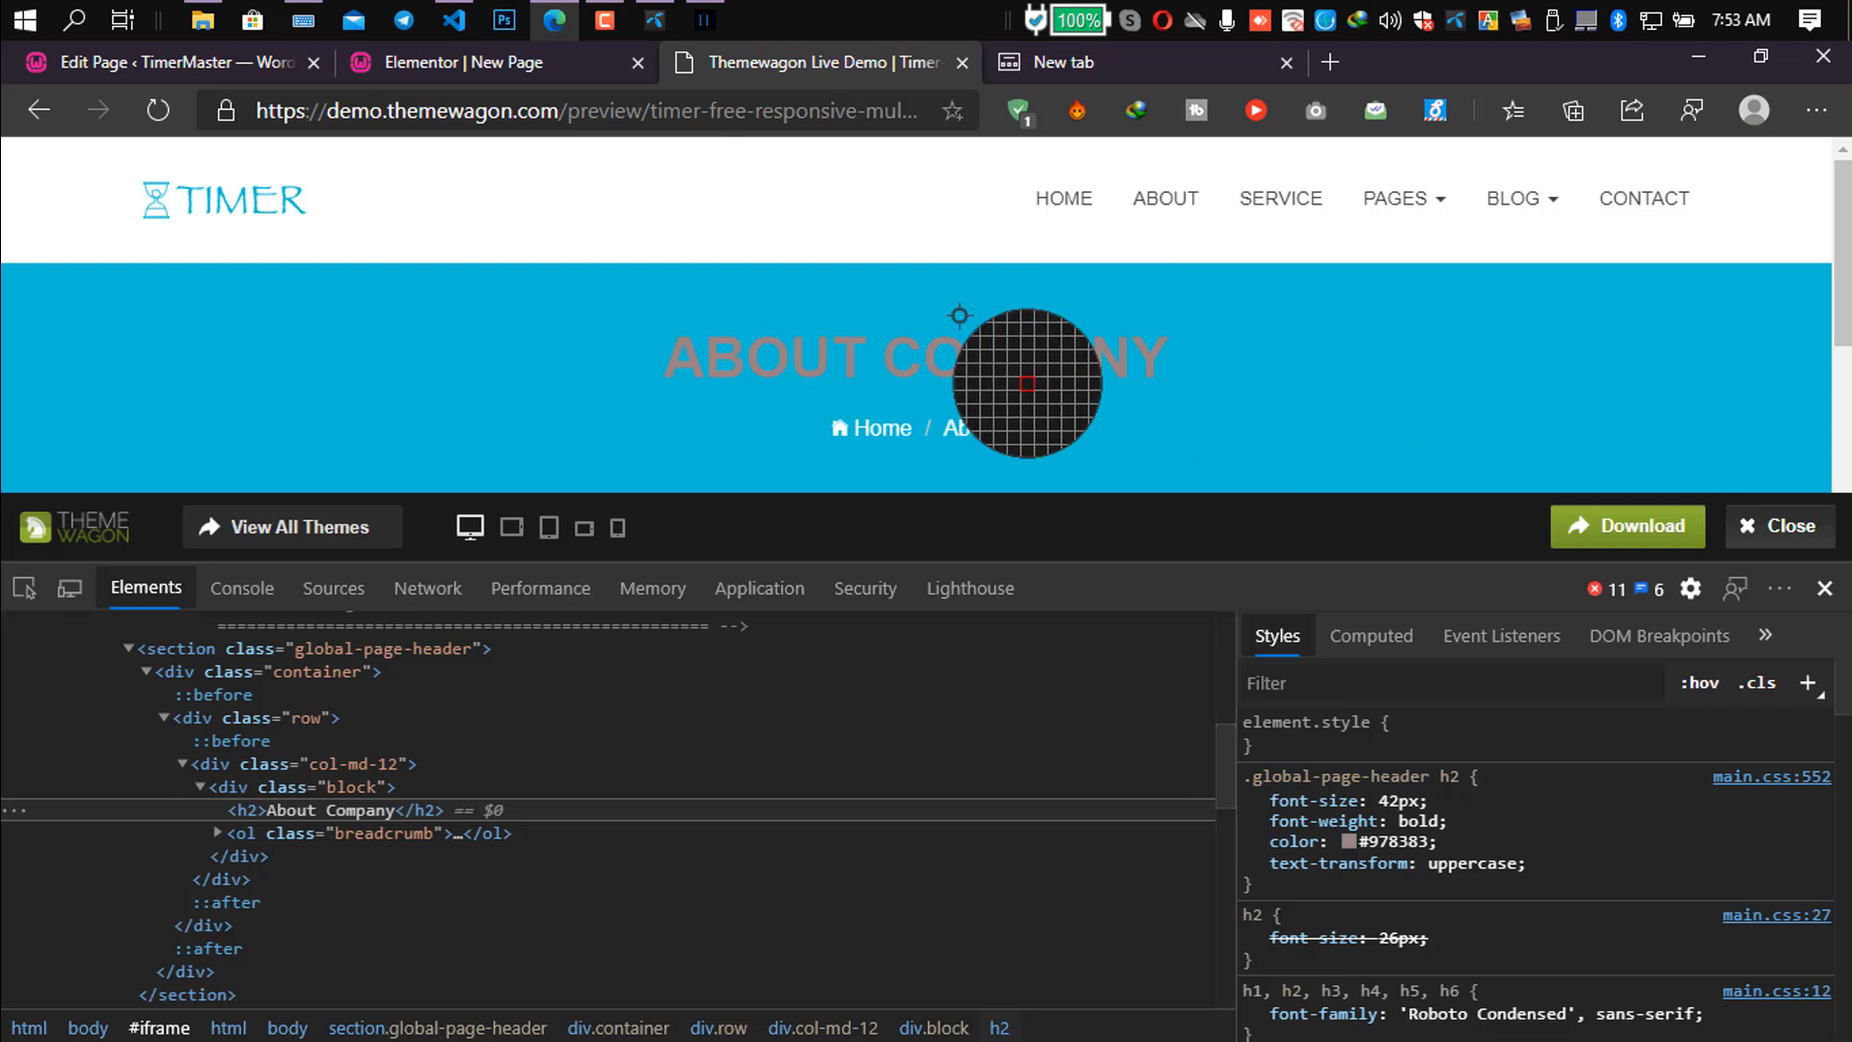
click(553, 71)
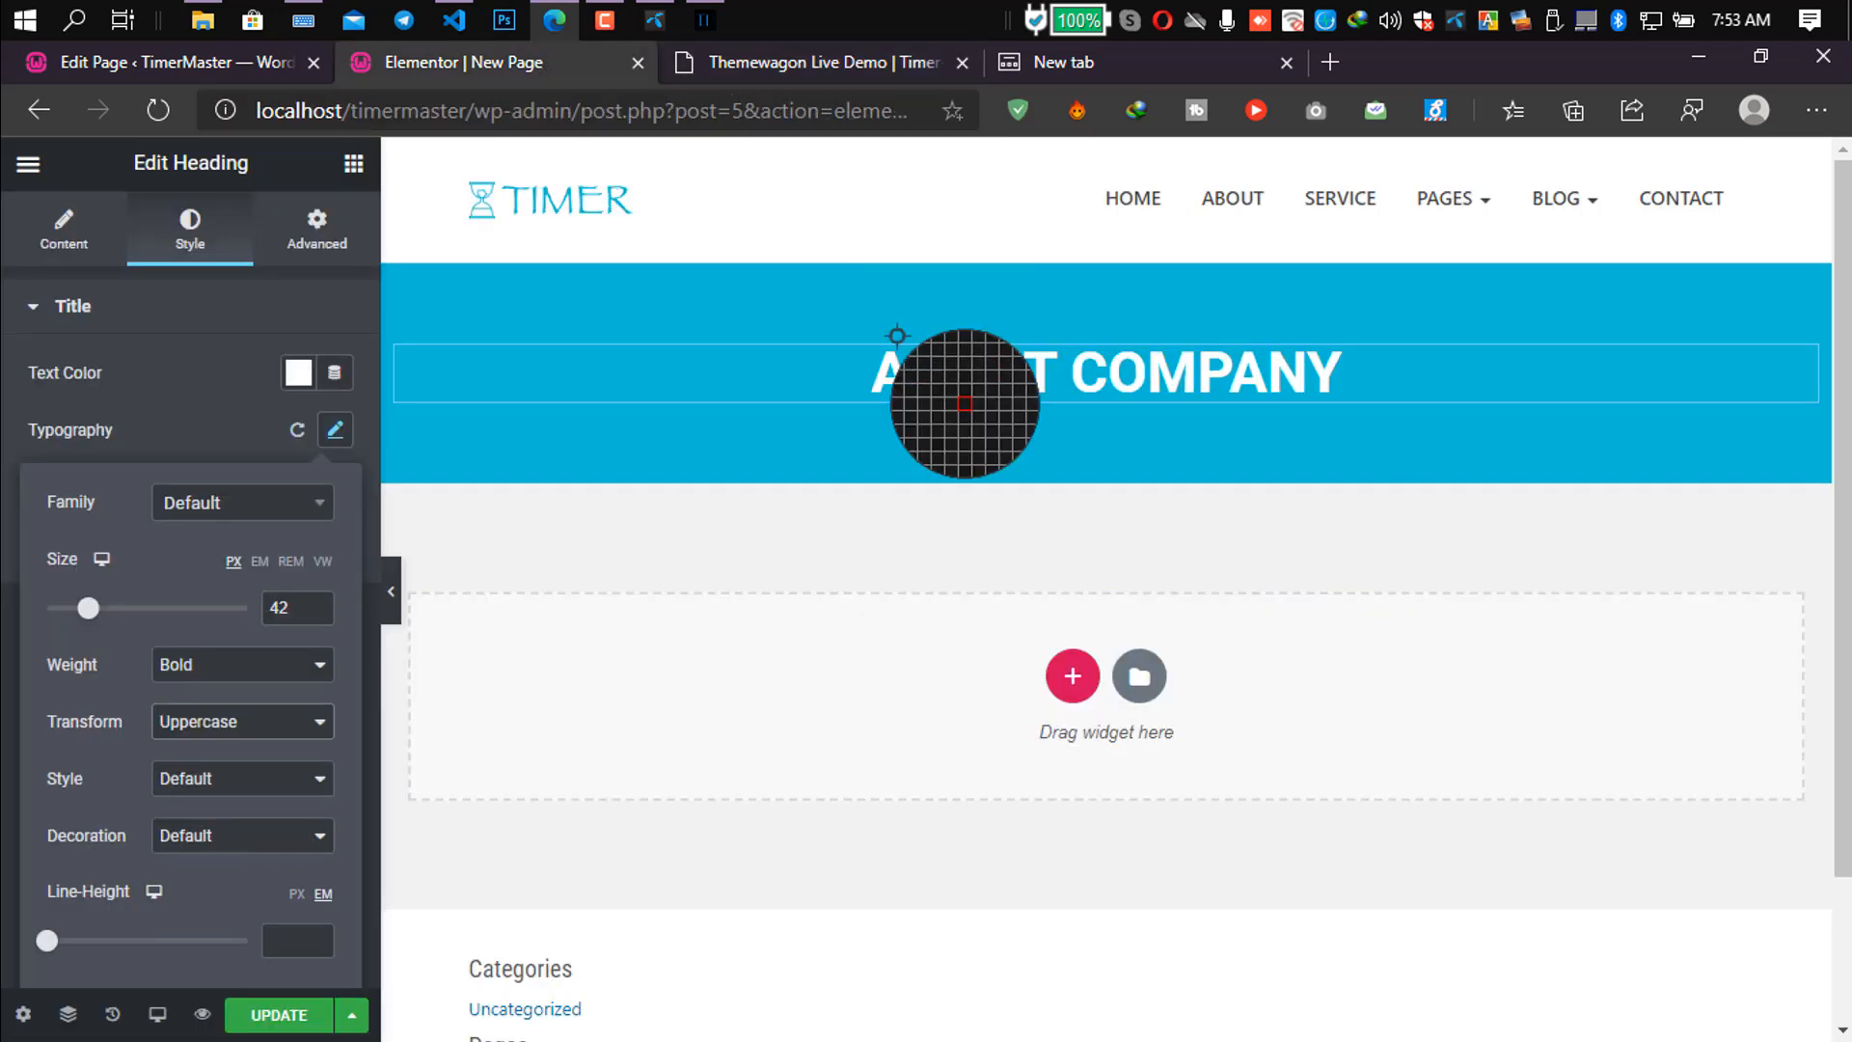
click(275, 1019)
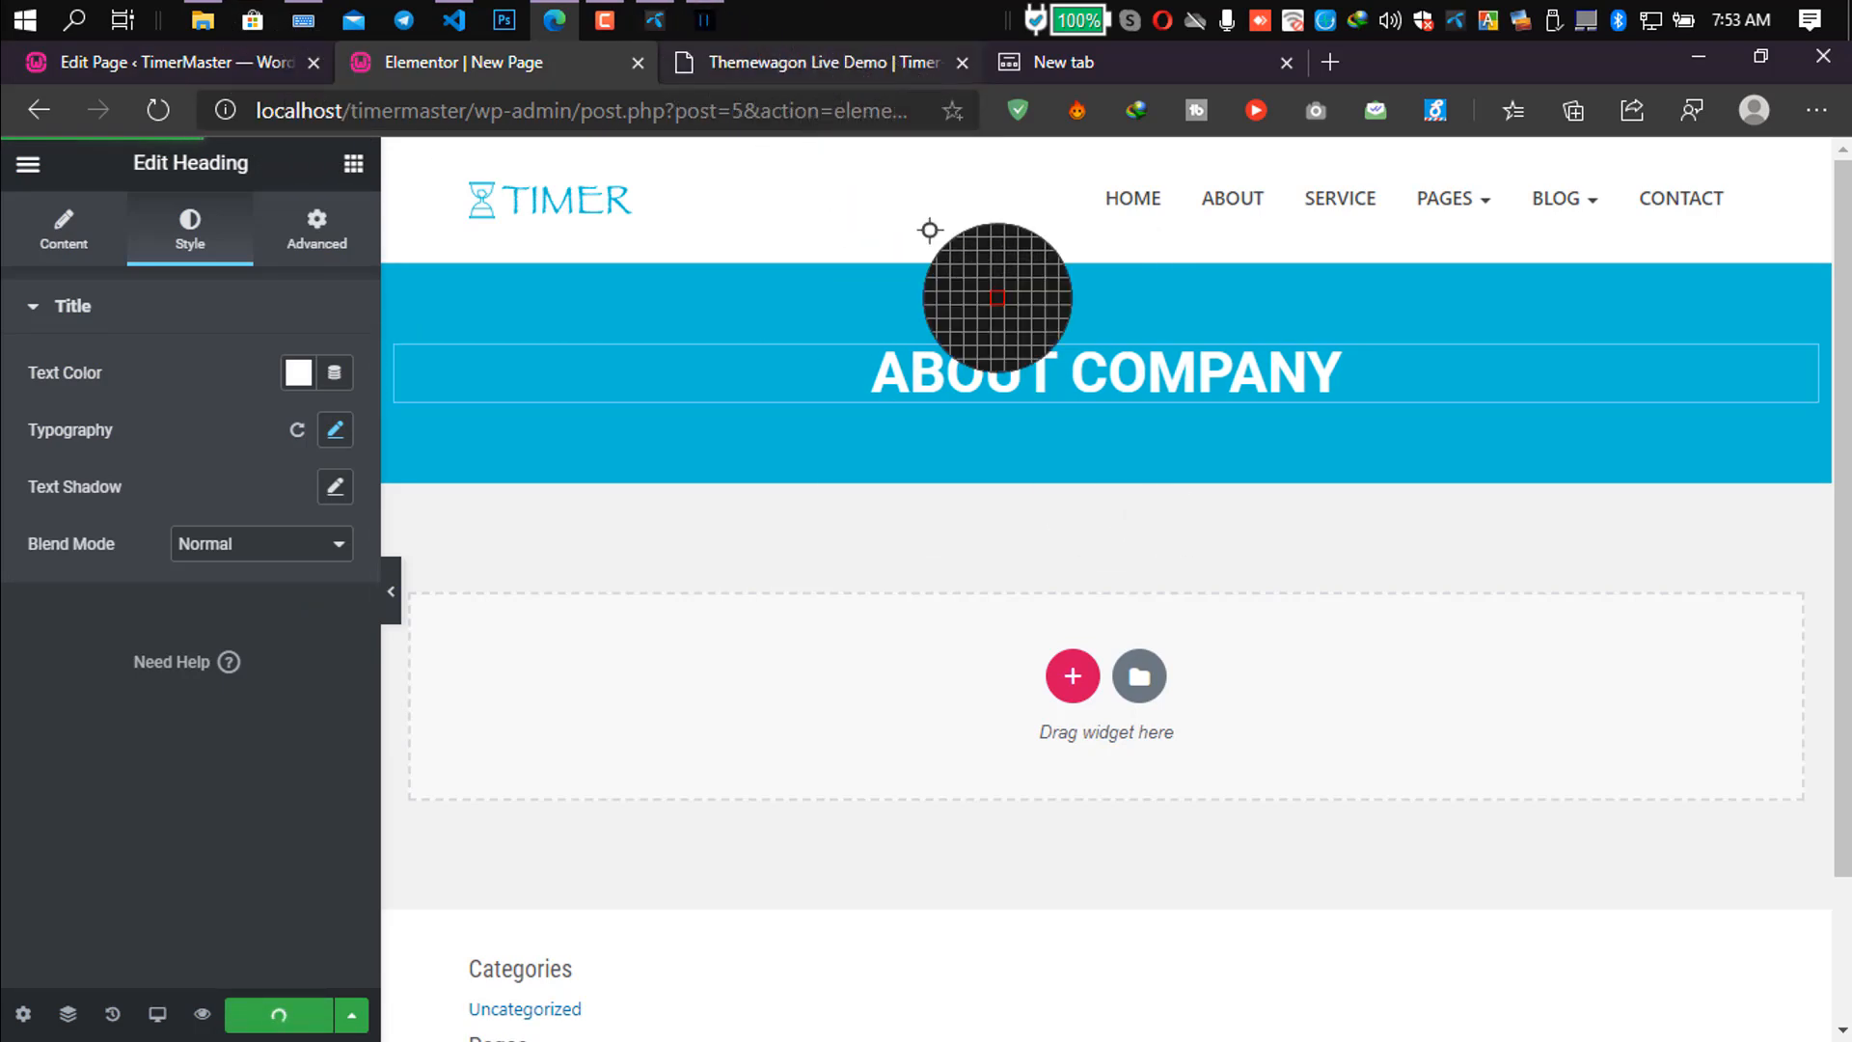
Examine the demo's breadcrumb and the WHY WE ARE DIFFERENT section's image and text layout, enlarging the page preview area.
click(832, 69)
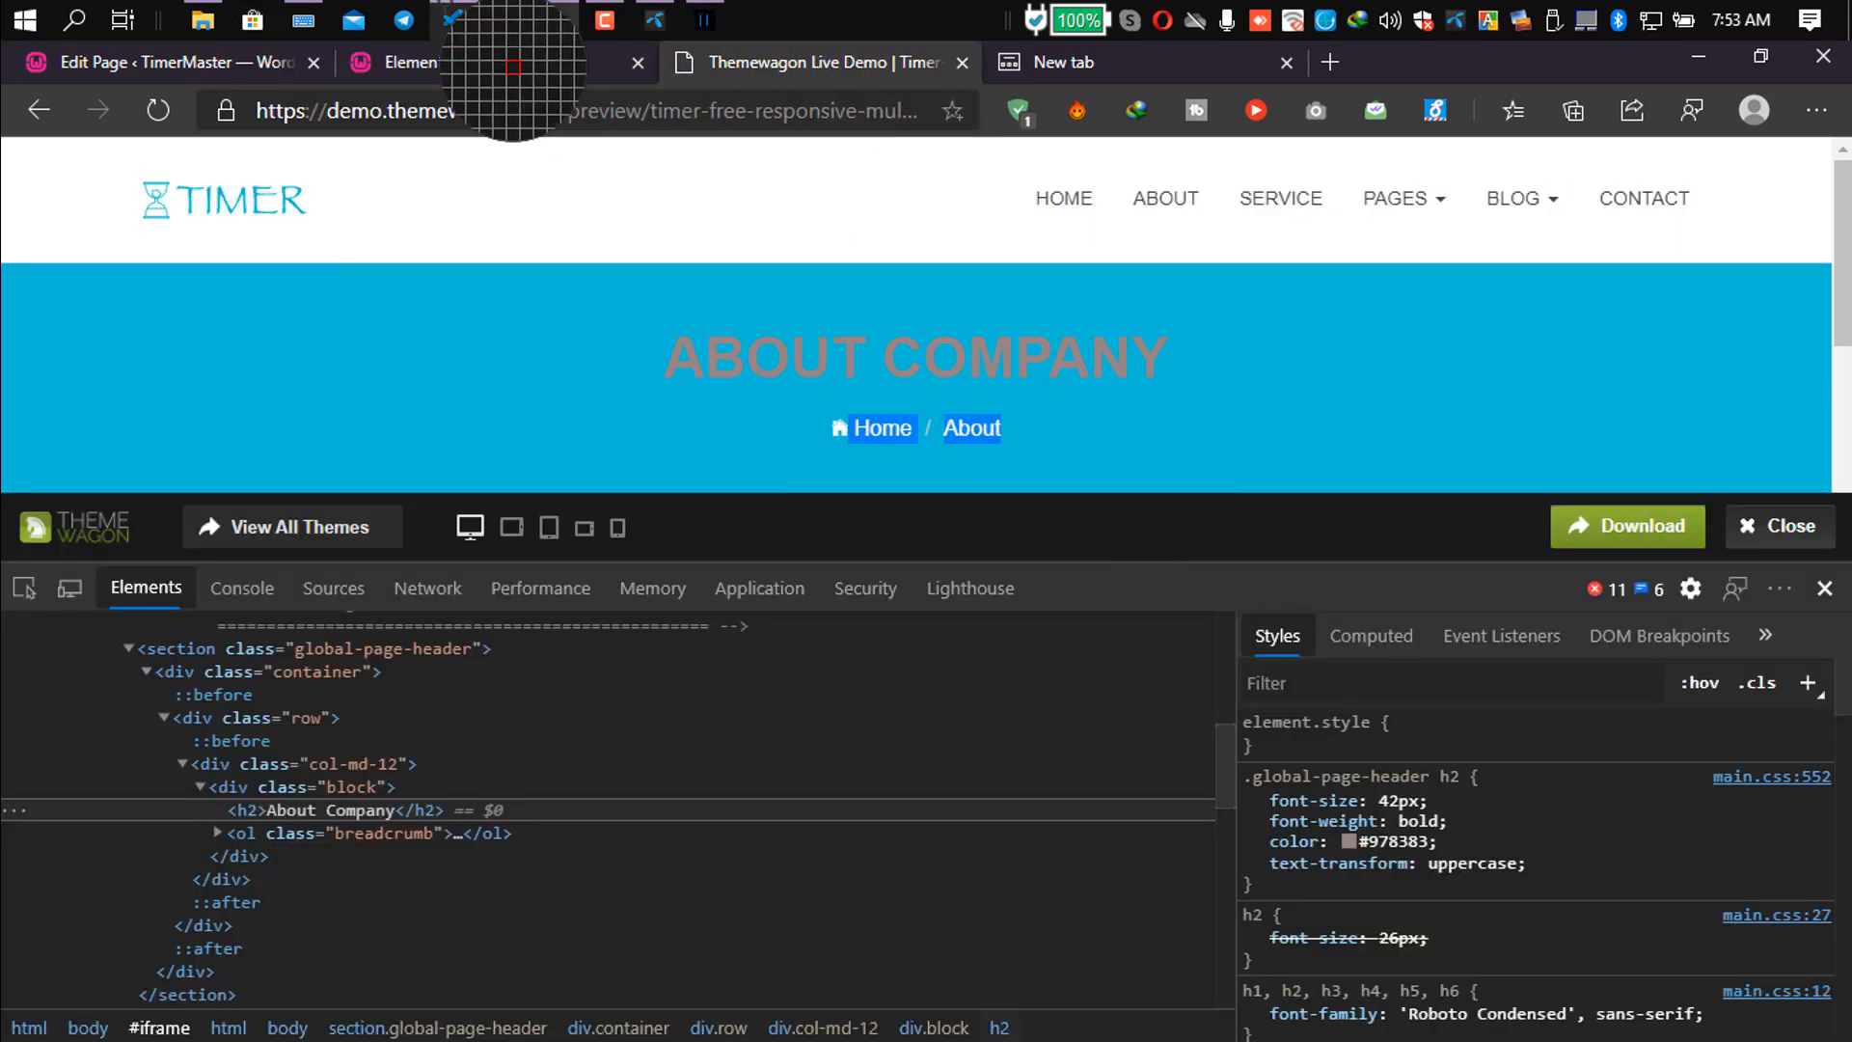
click(502, 58)
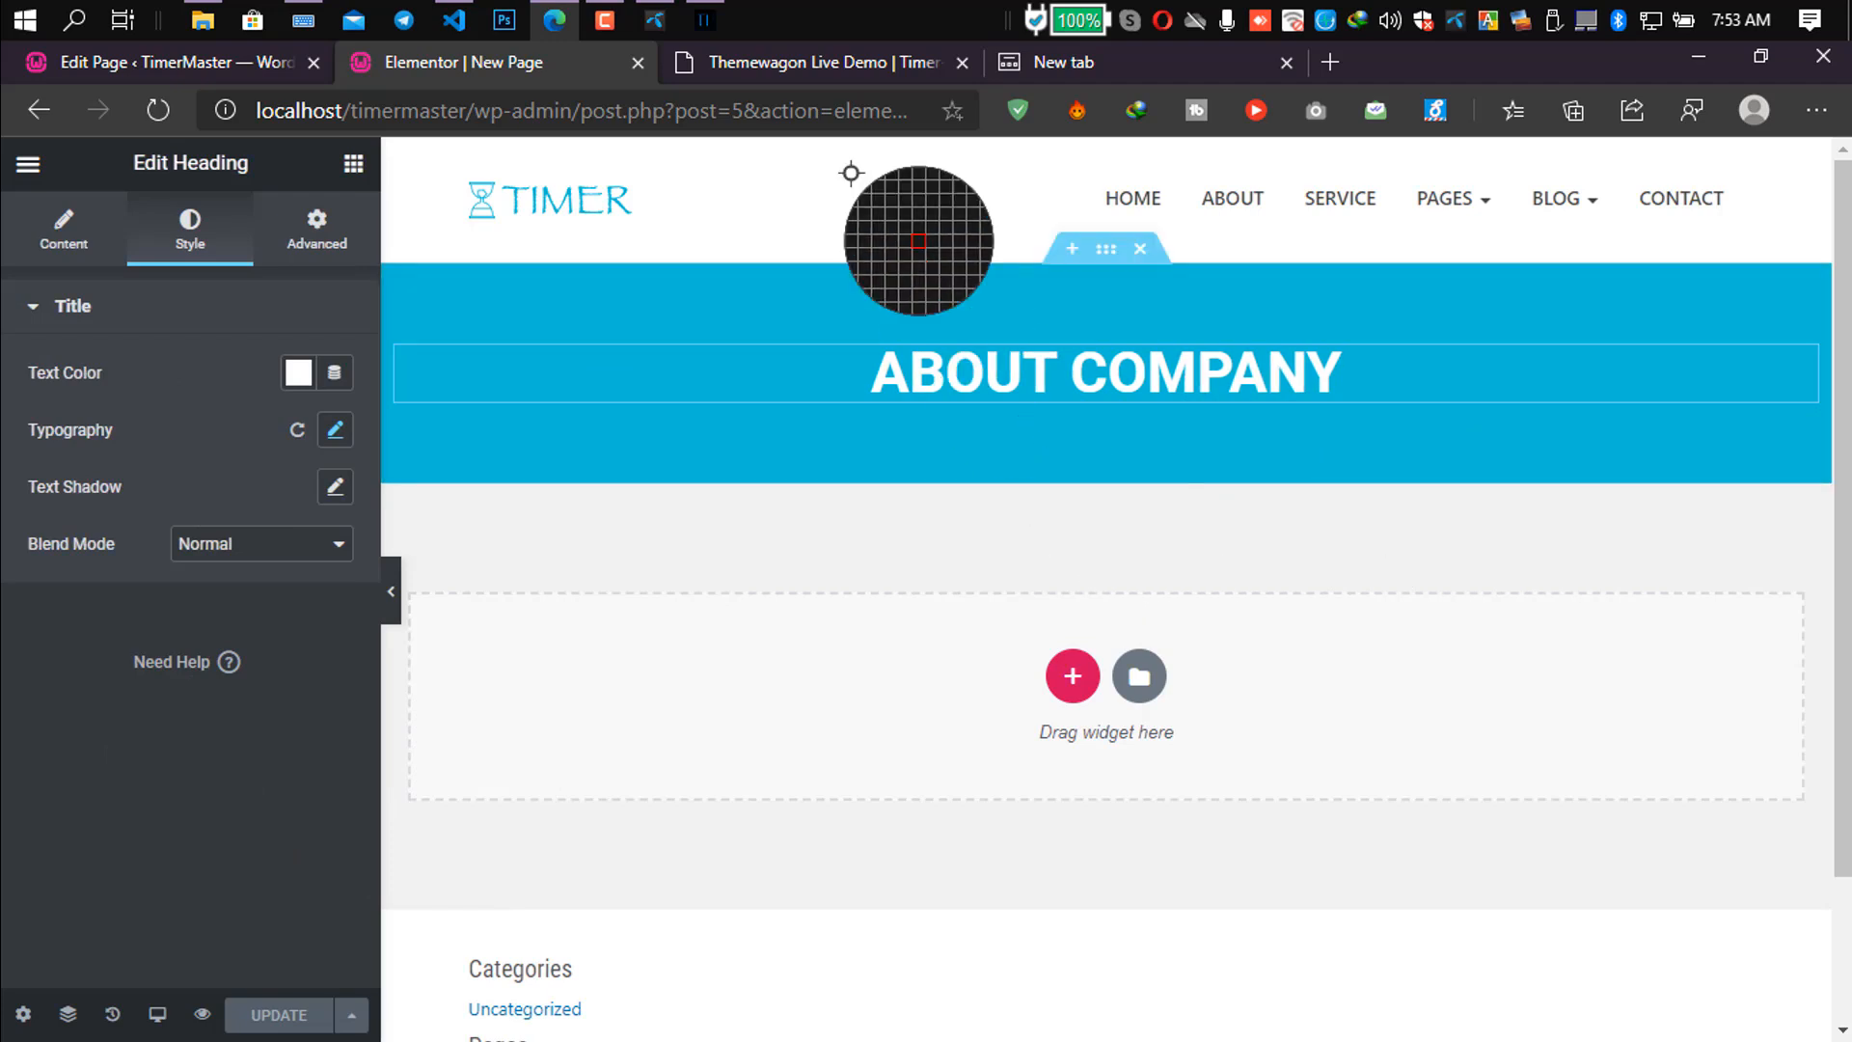
click(784, 65)
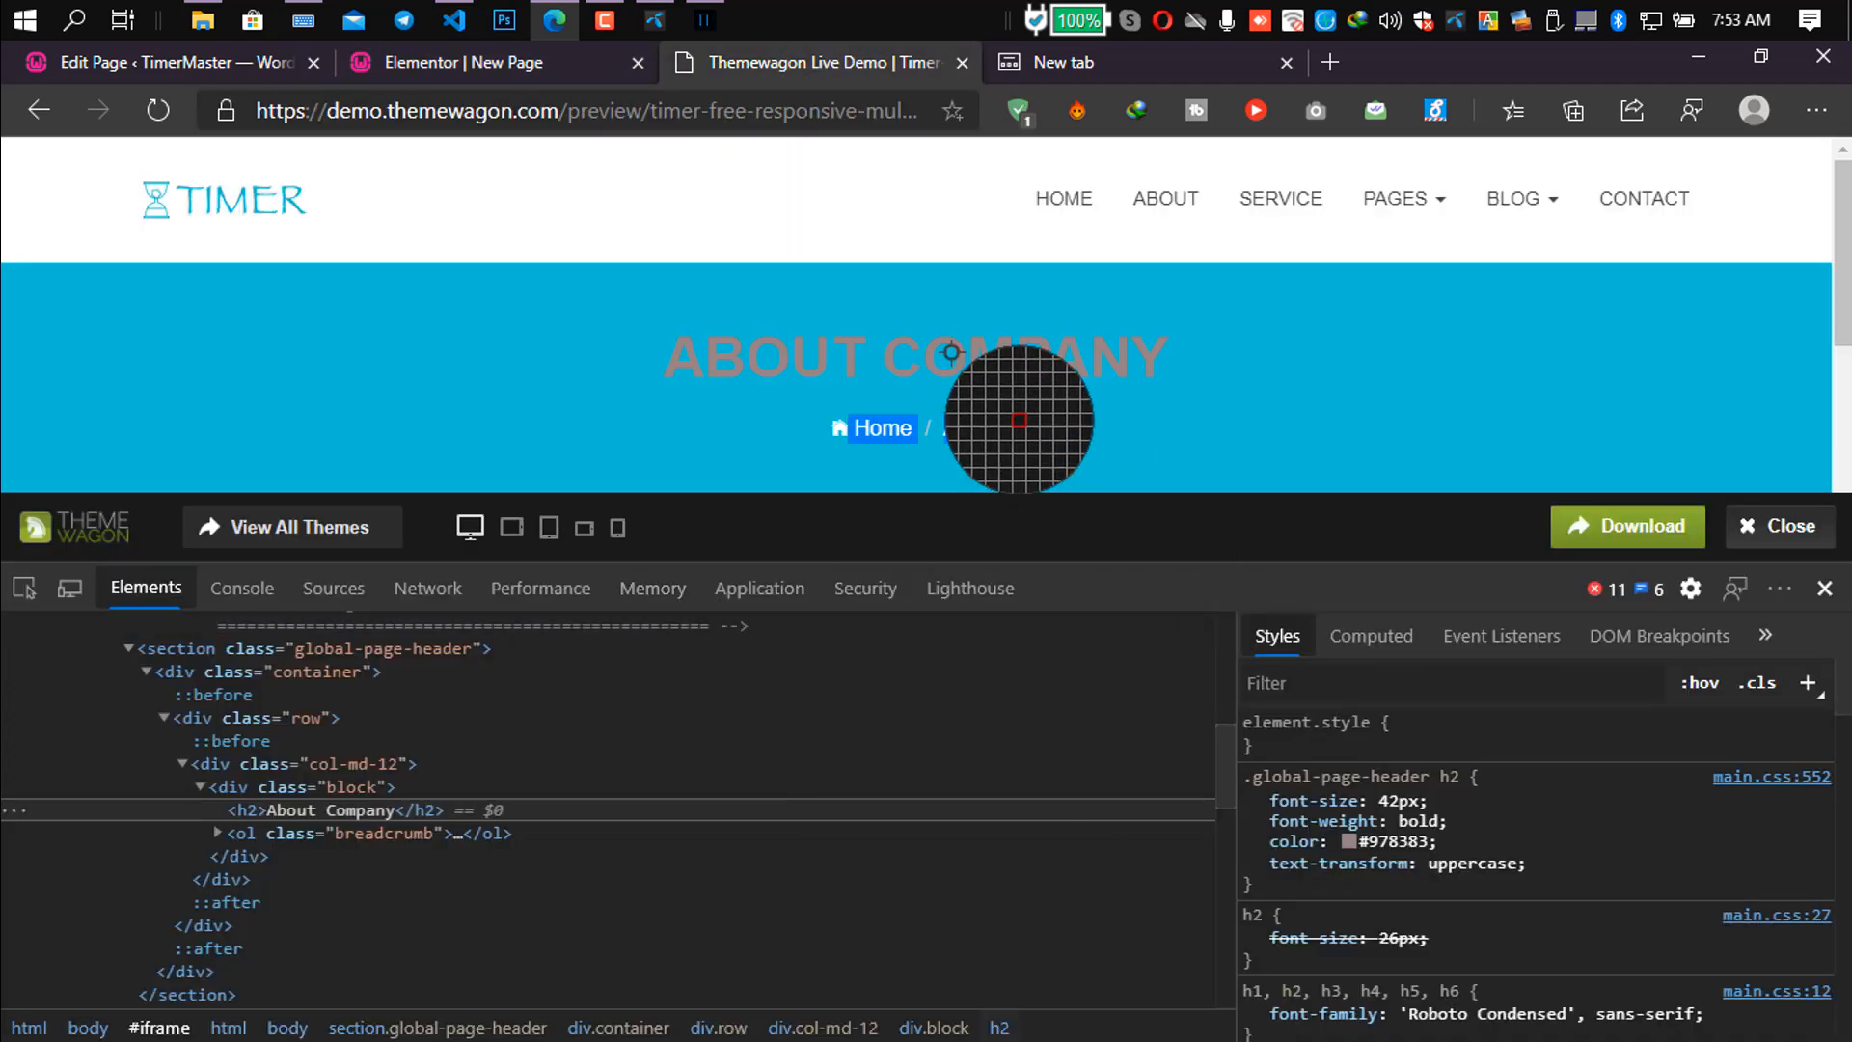
scroll(958, 350, down, 3)
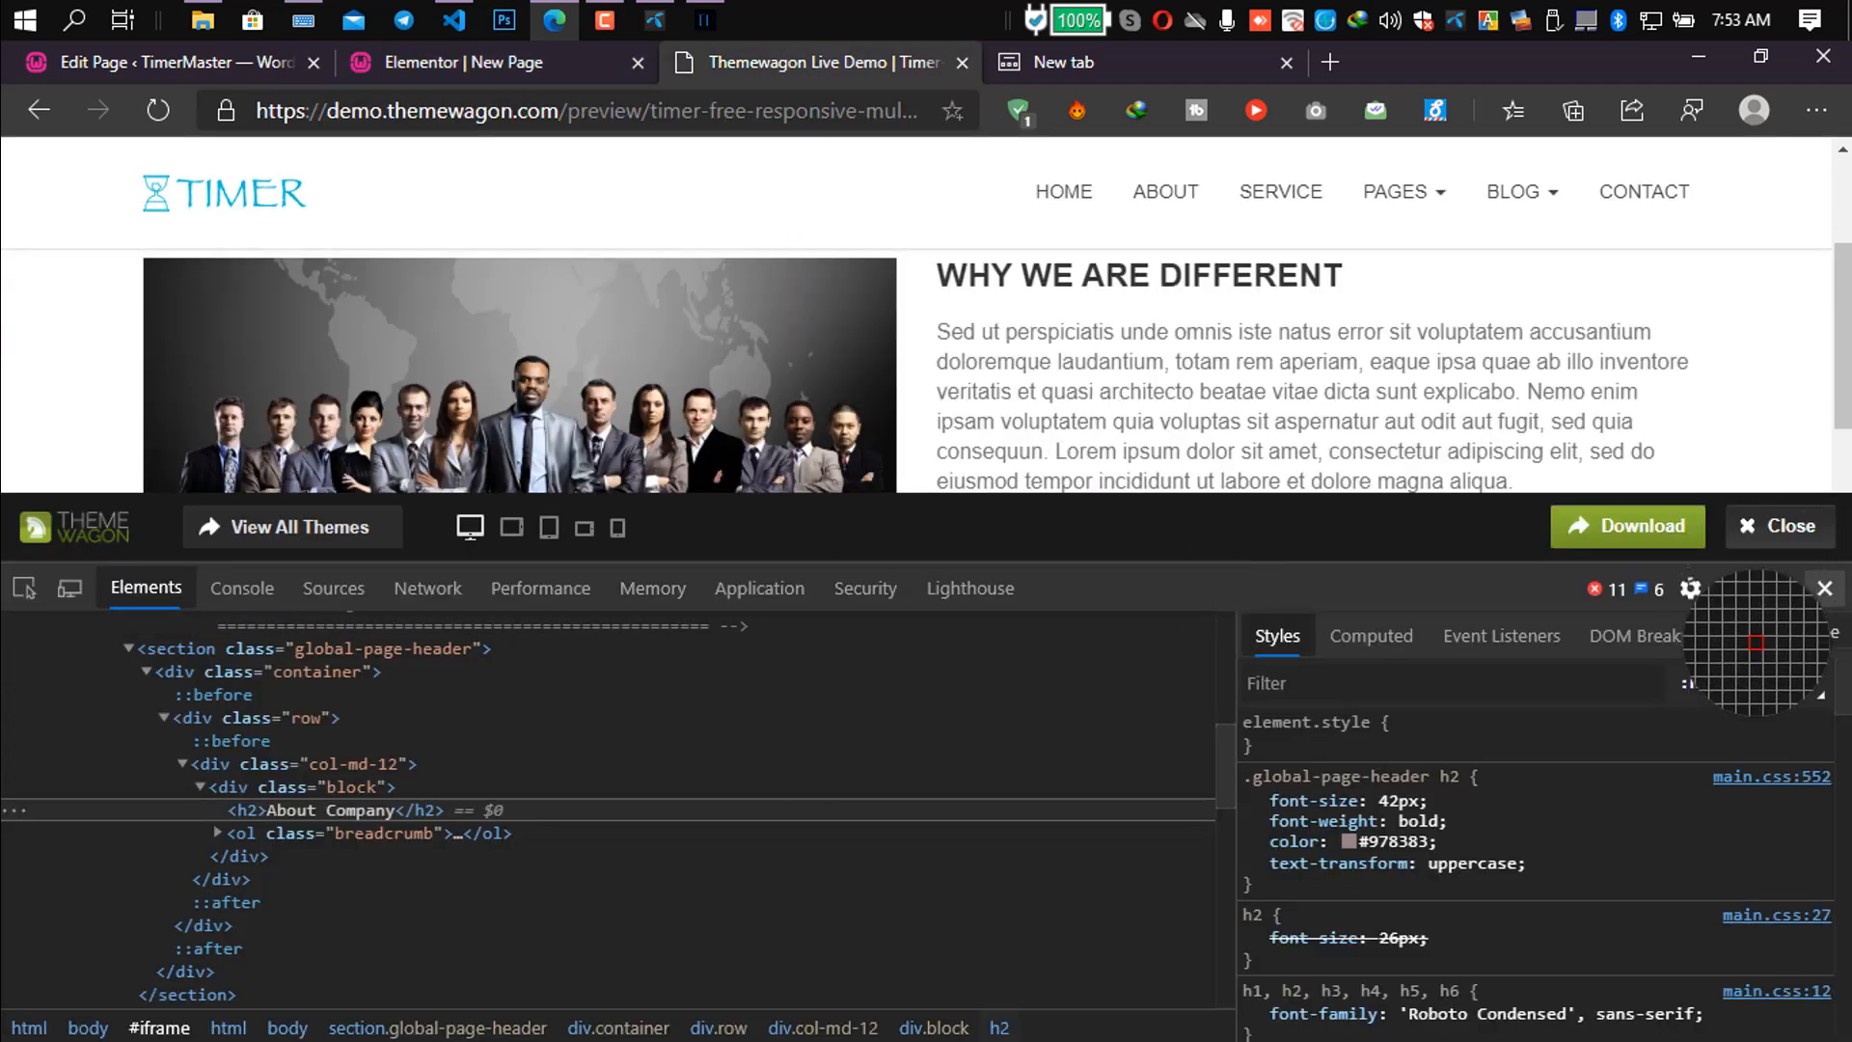
drag(1273, 566, 1265, 744)
scroll(1015, 484, up, 3)
scroll(1010, 477, down, 3)
scroll(1019, 497, up, 3)
scroll(1029, 516, down, 3)
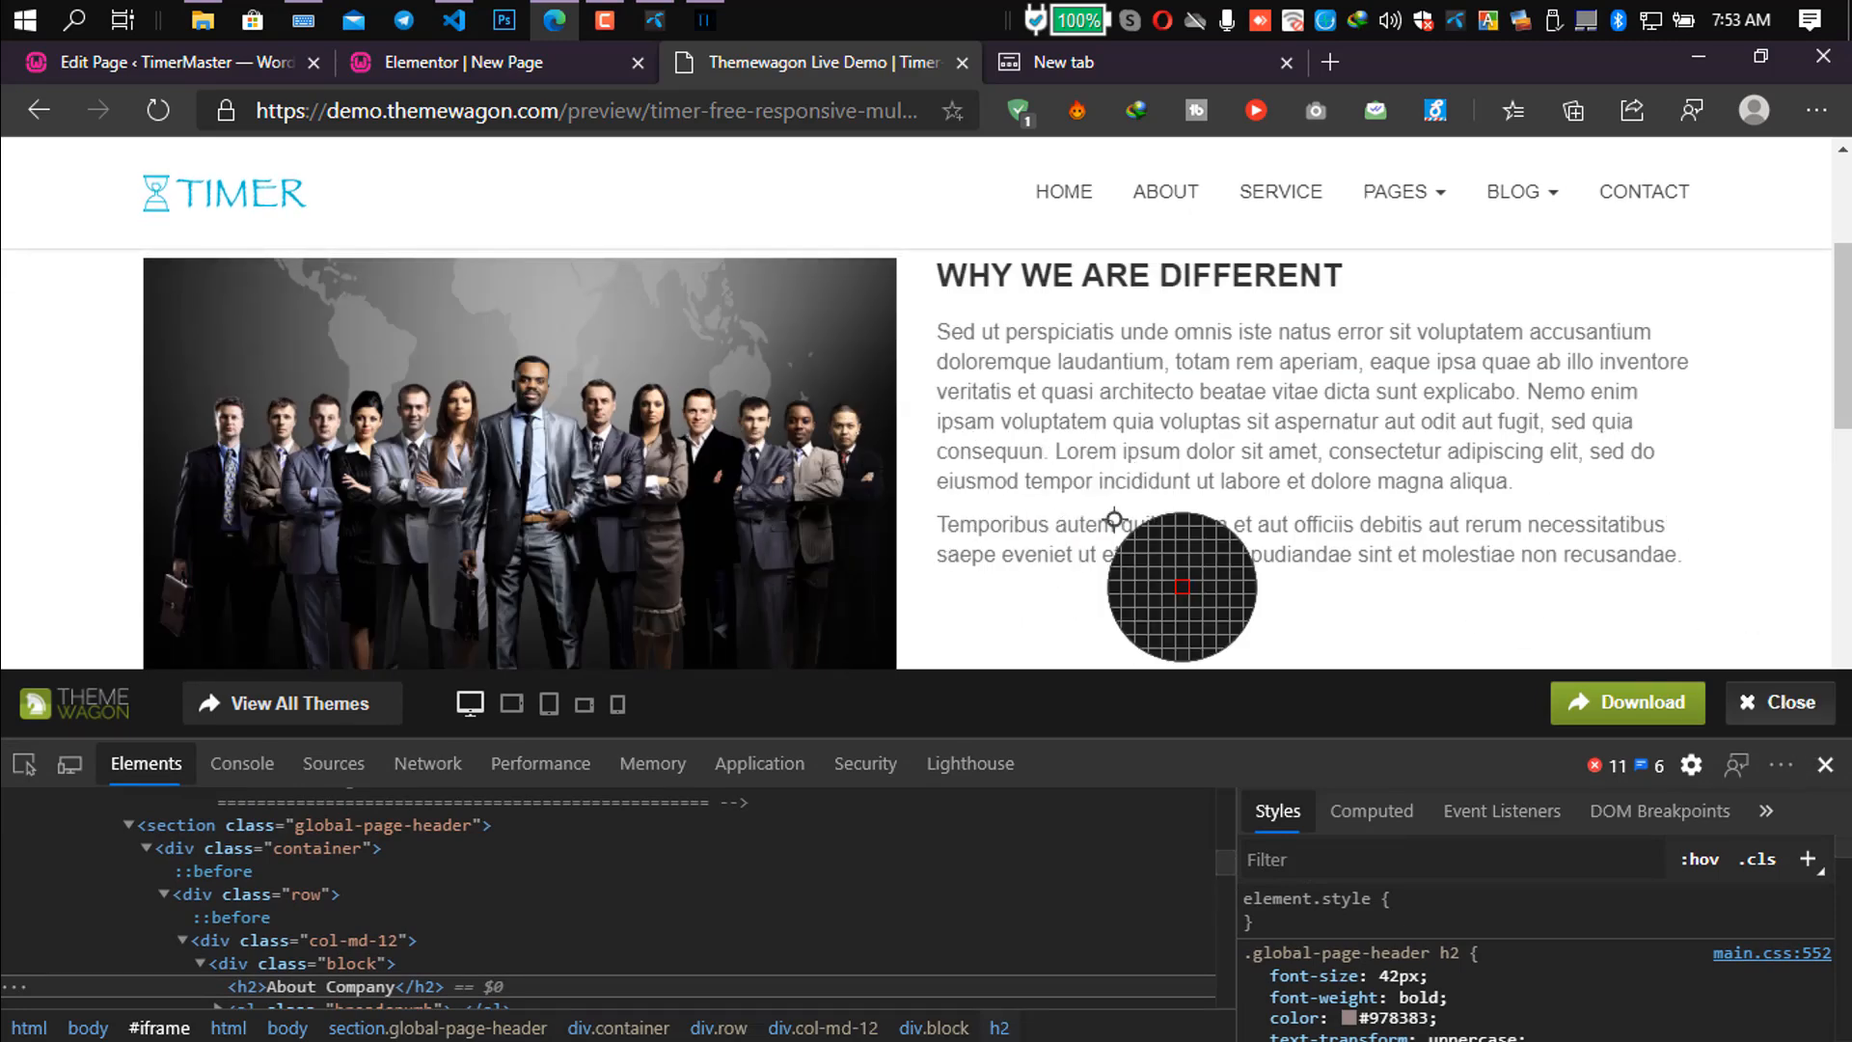
scroll(959, 488, up, 3)
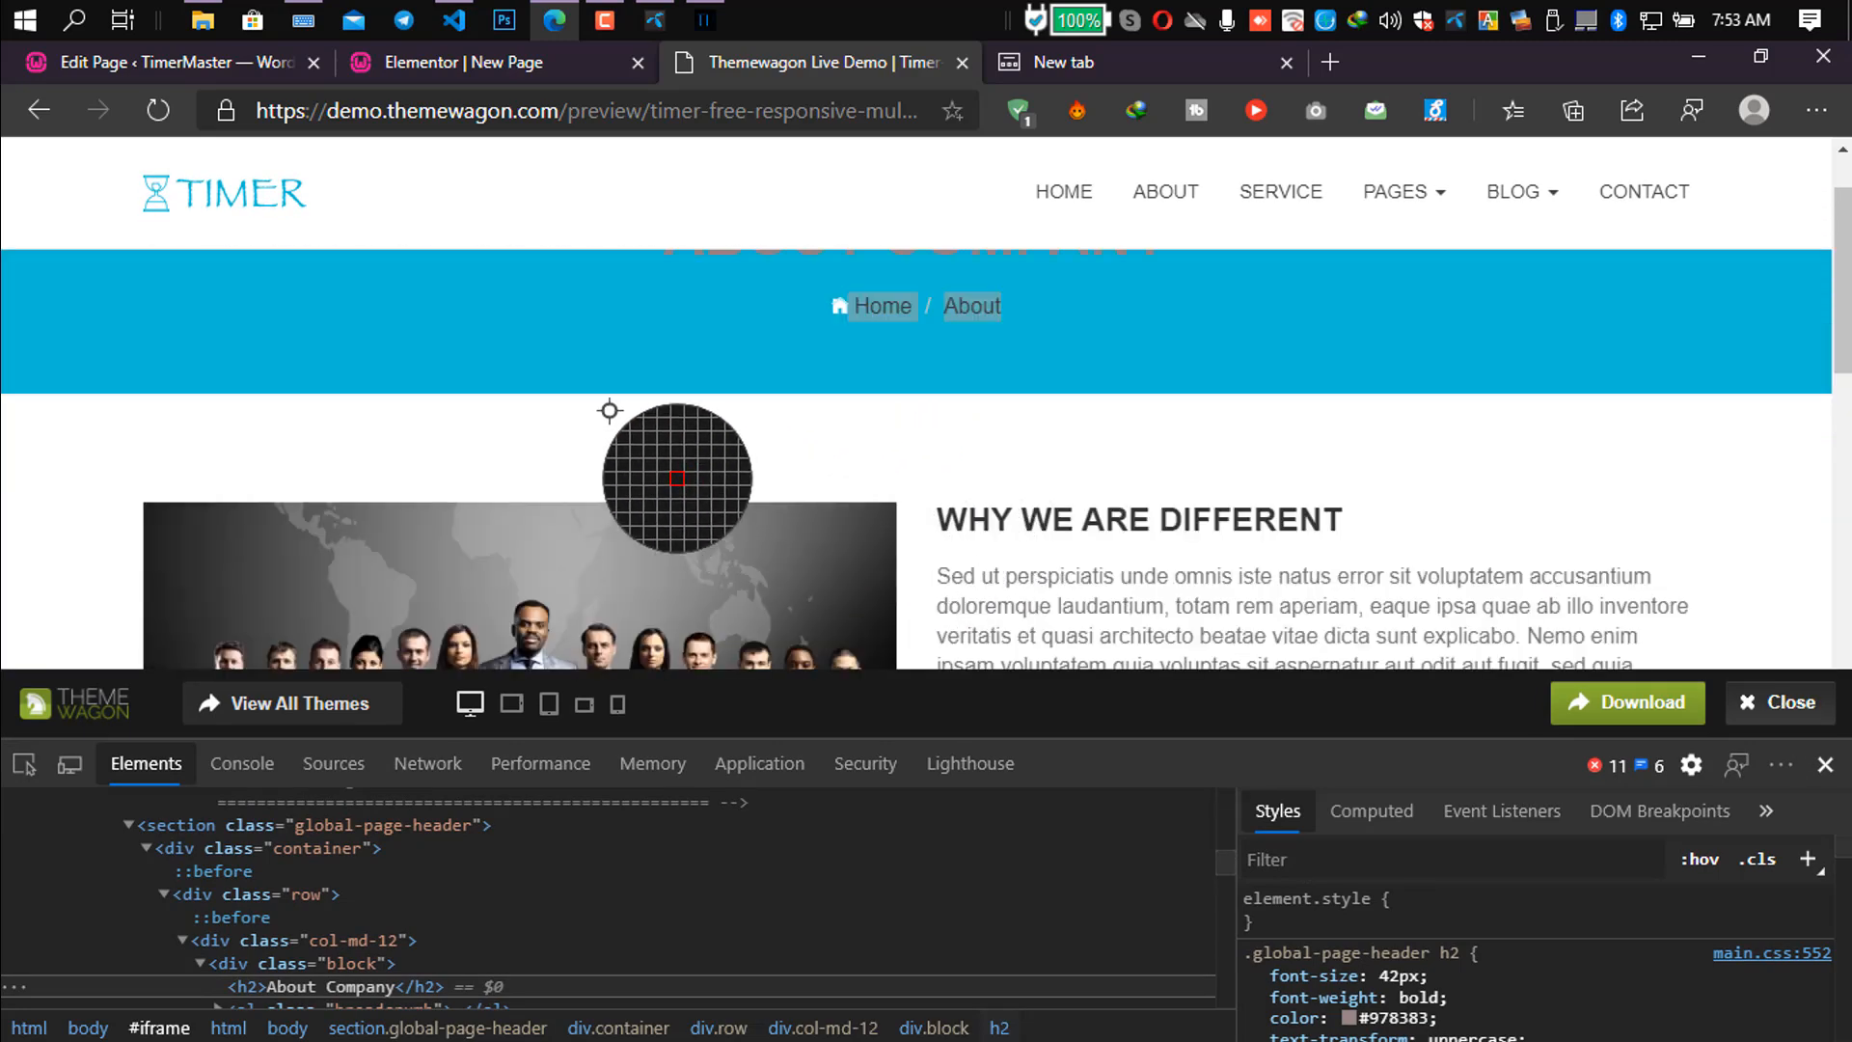
scroll(724, 484, down, 5)
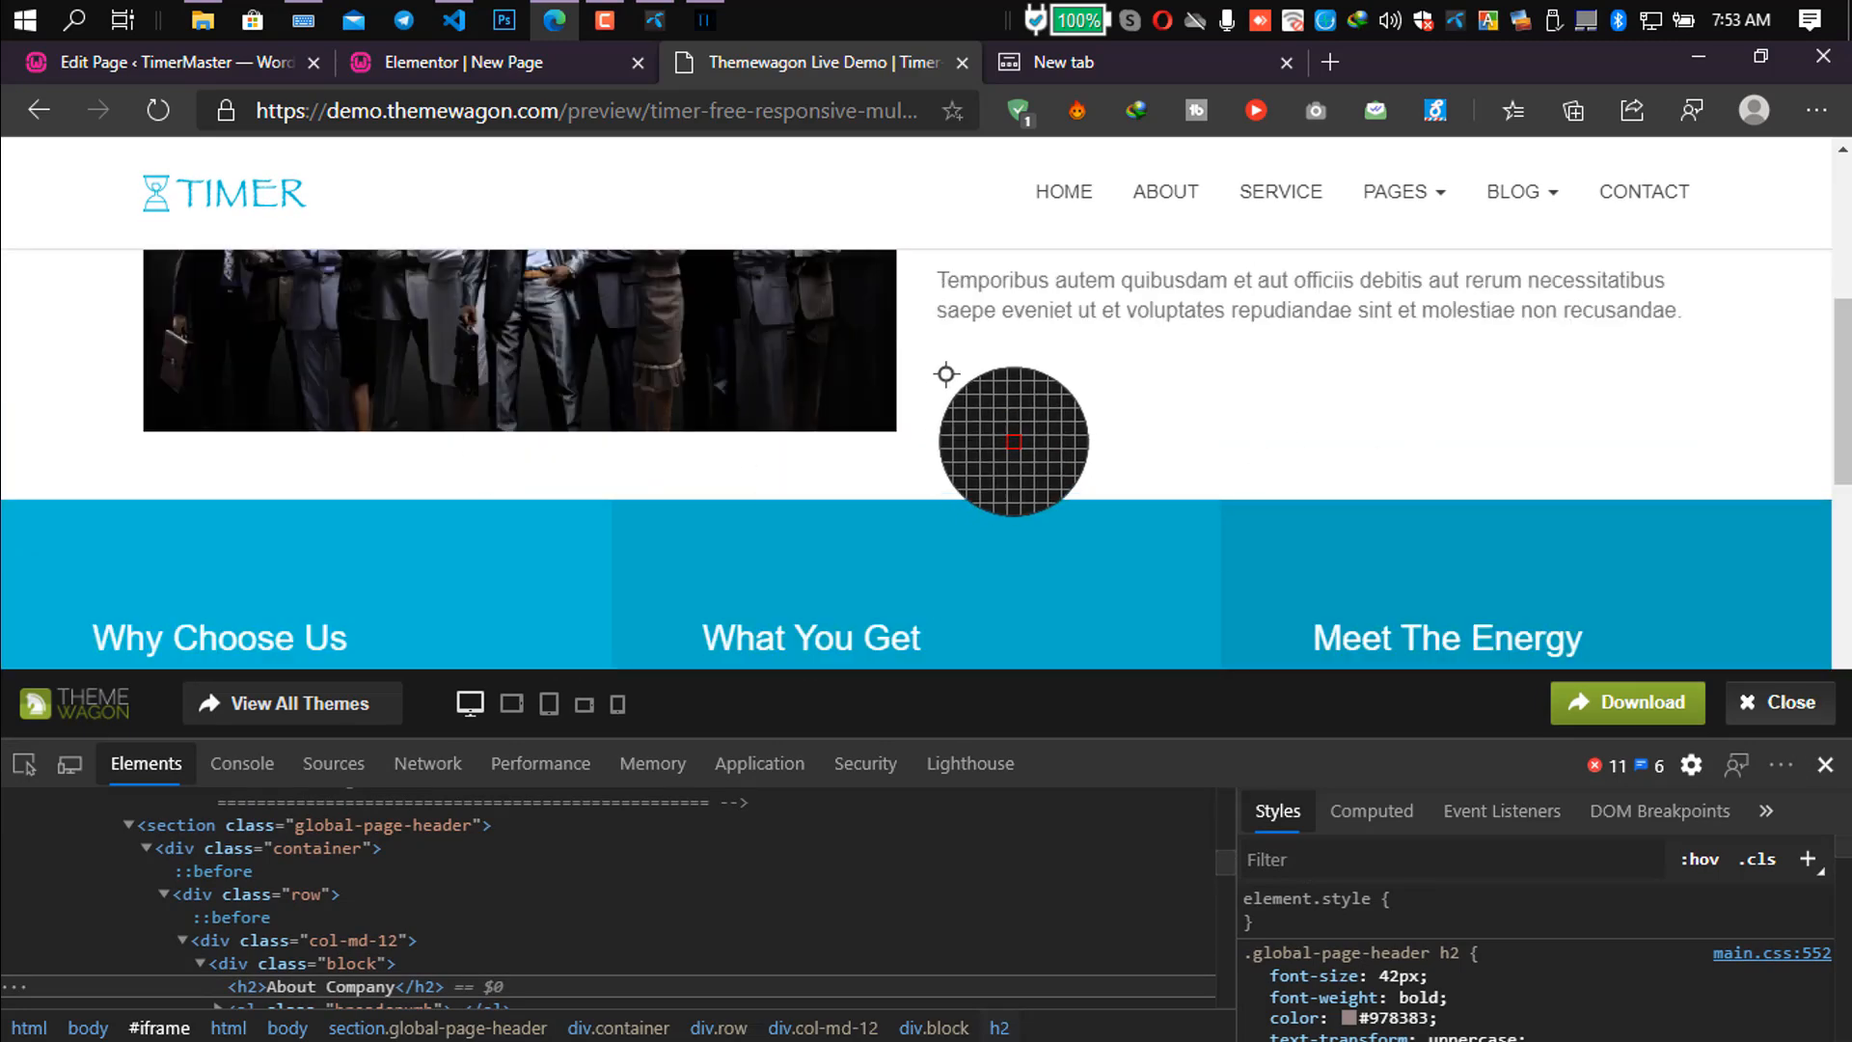
scroll(1004, 434, up, 3)
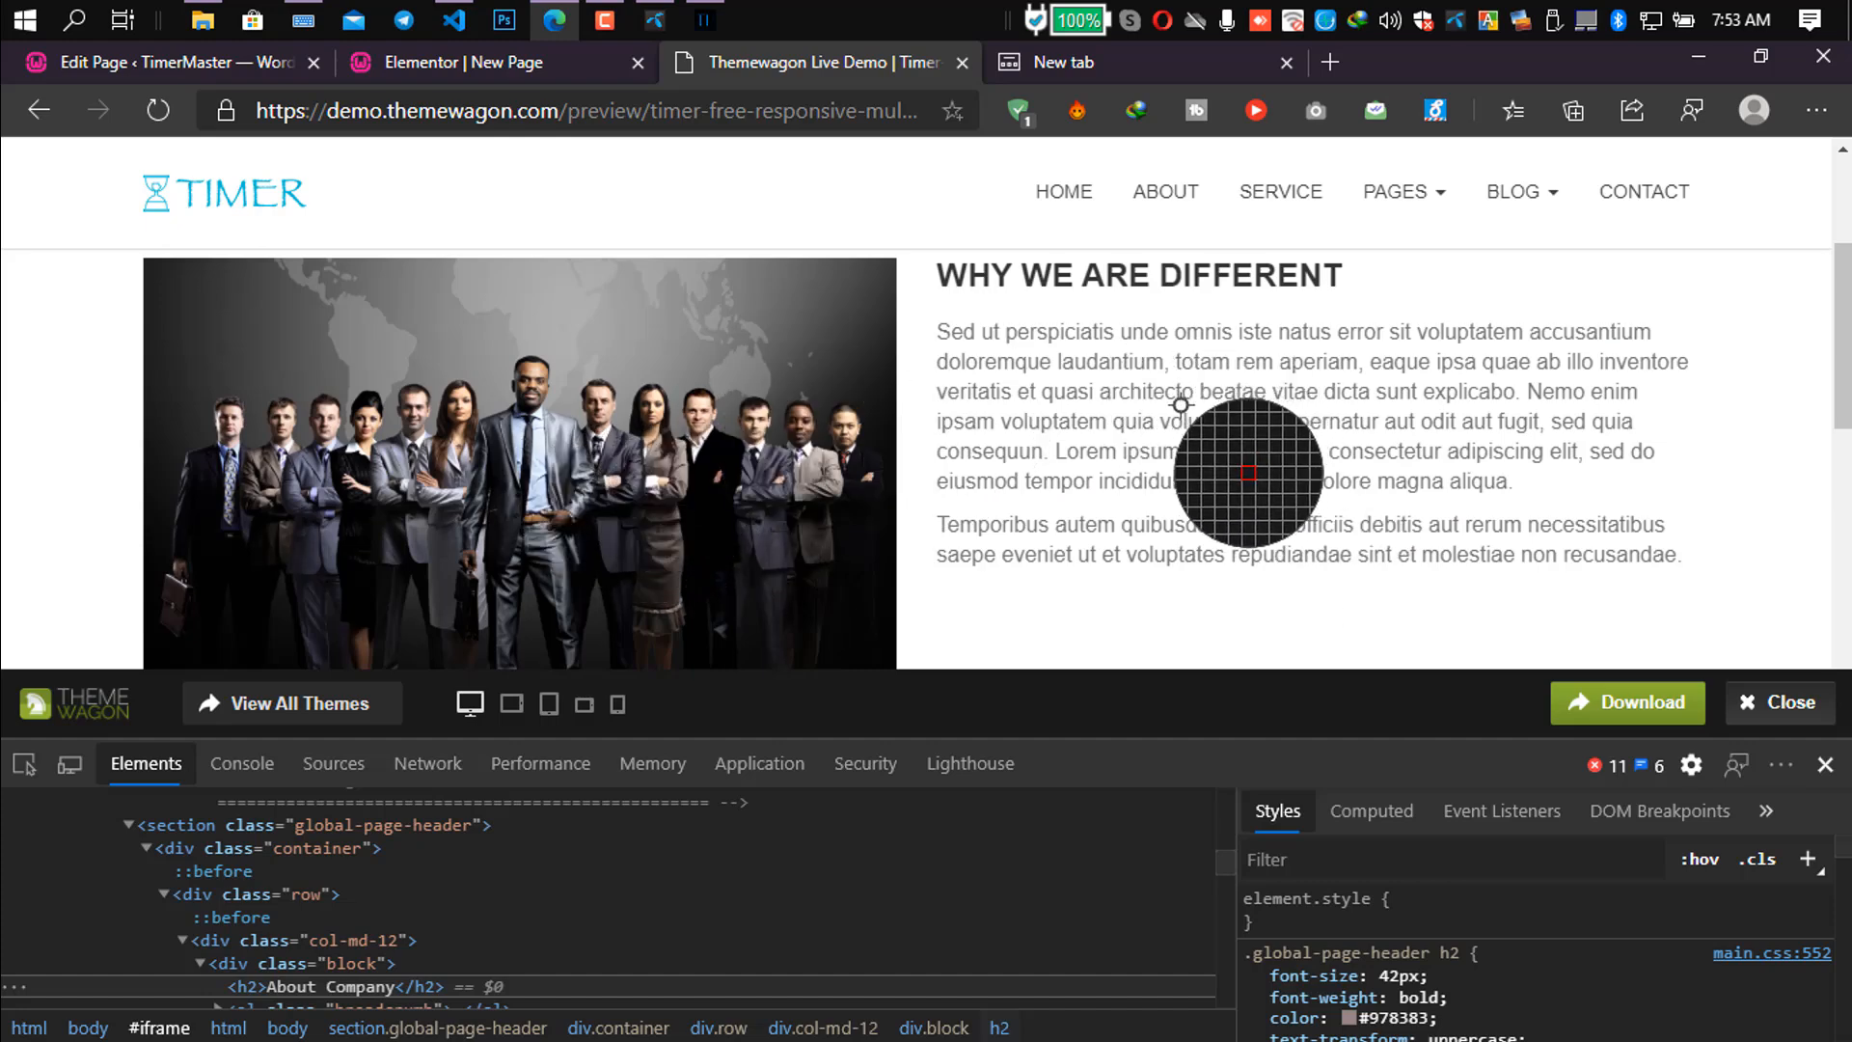
drag(938, 276, 1356, 326)
drag(1233, 556, 1249, 597)
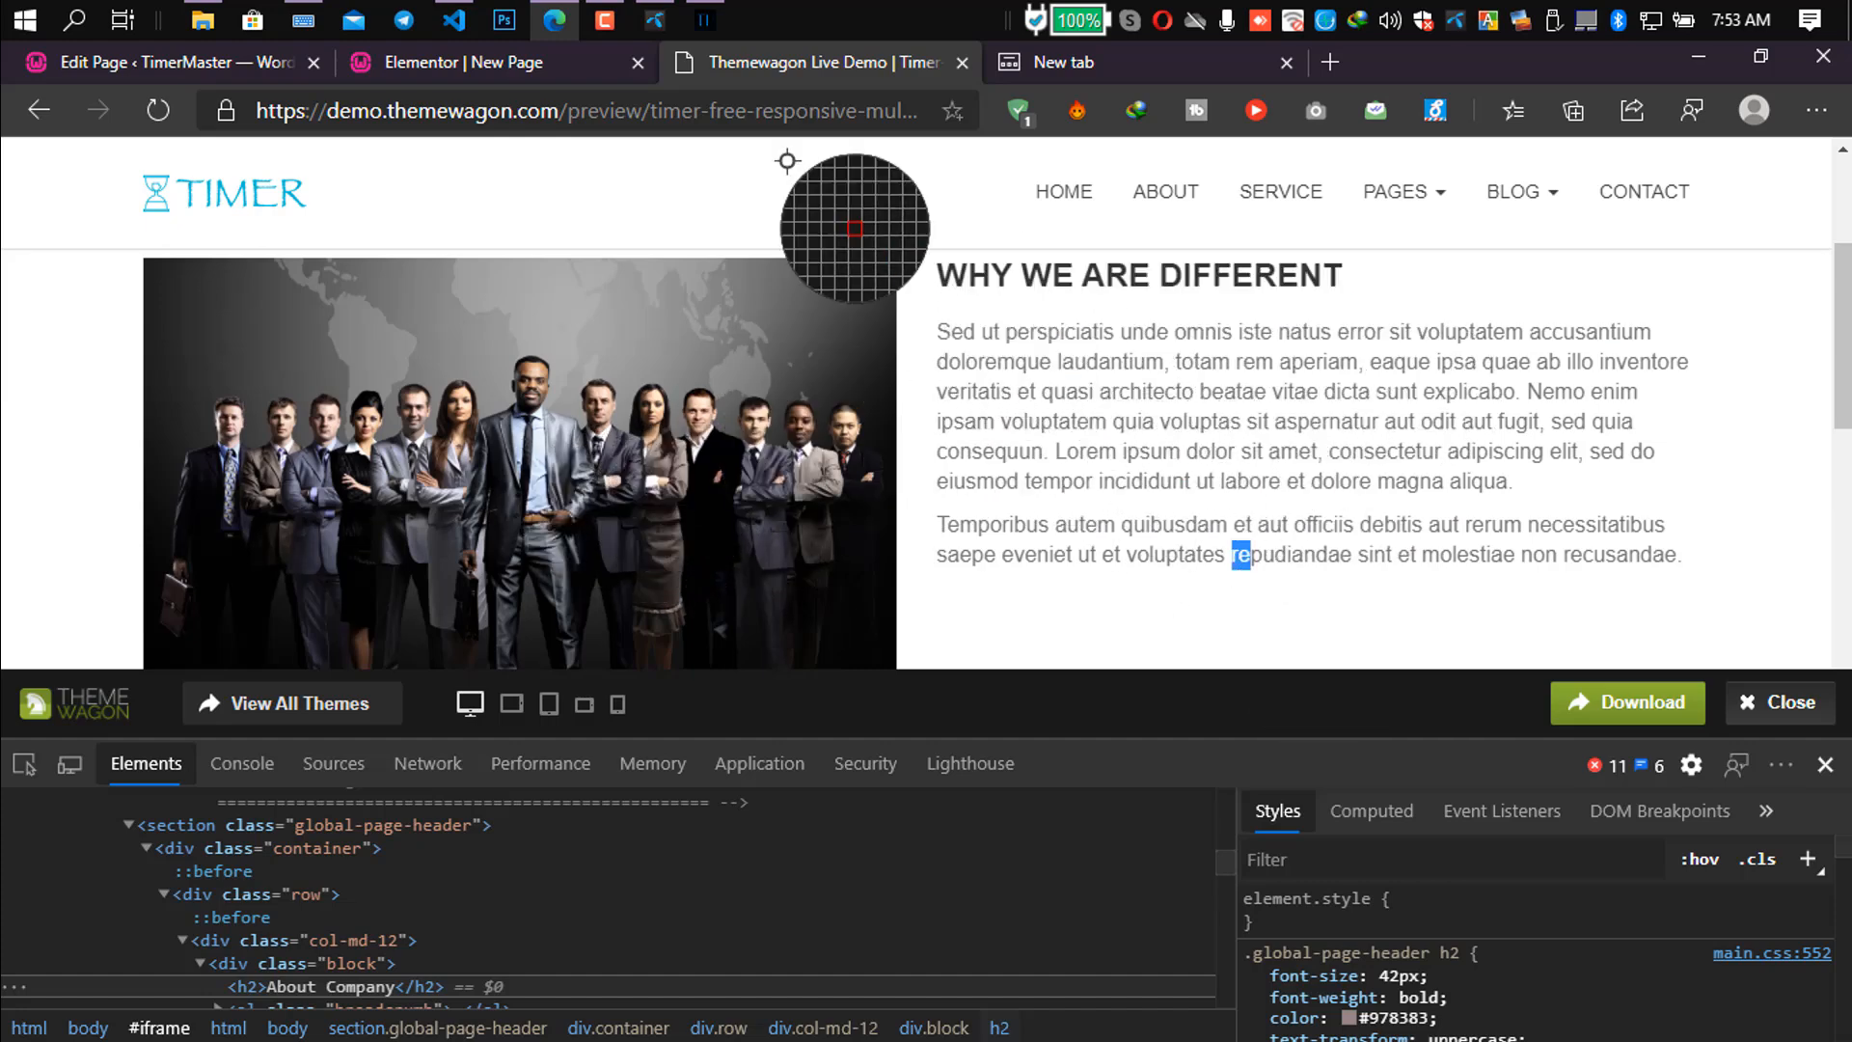
Add a section with two equal columns below the ABOUT COMPANY banner and turn on Stretch Section.
click(526, 69)
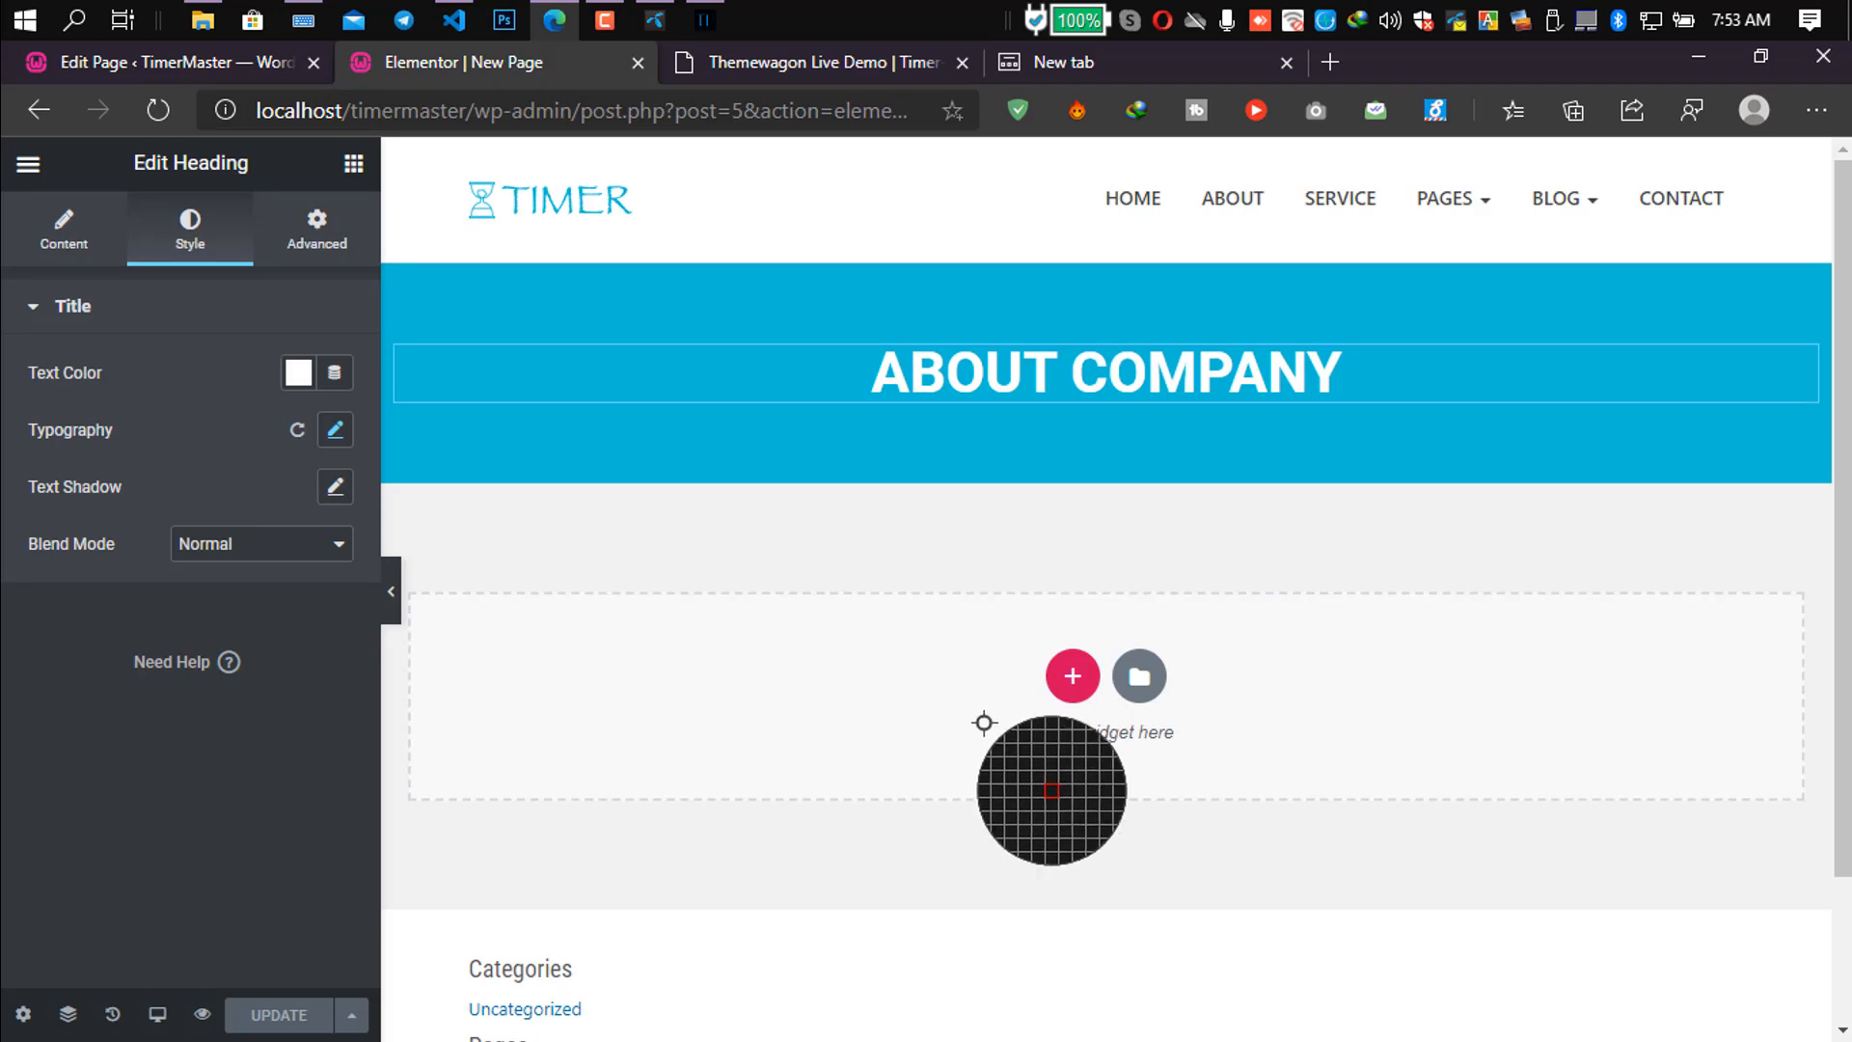
click(1072, 678)
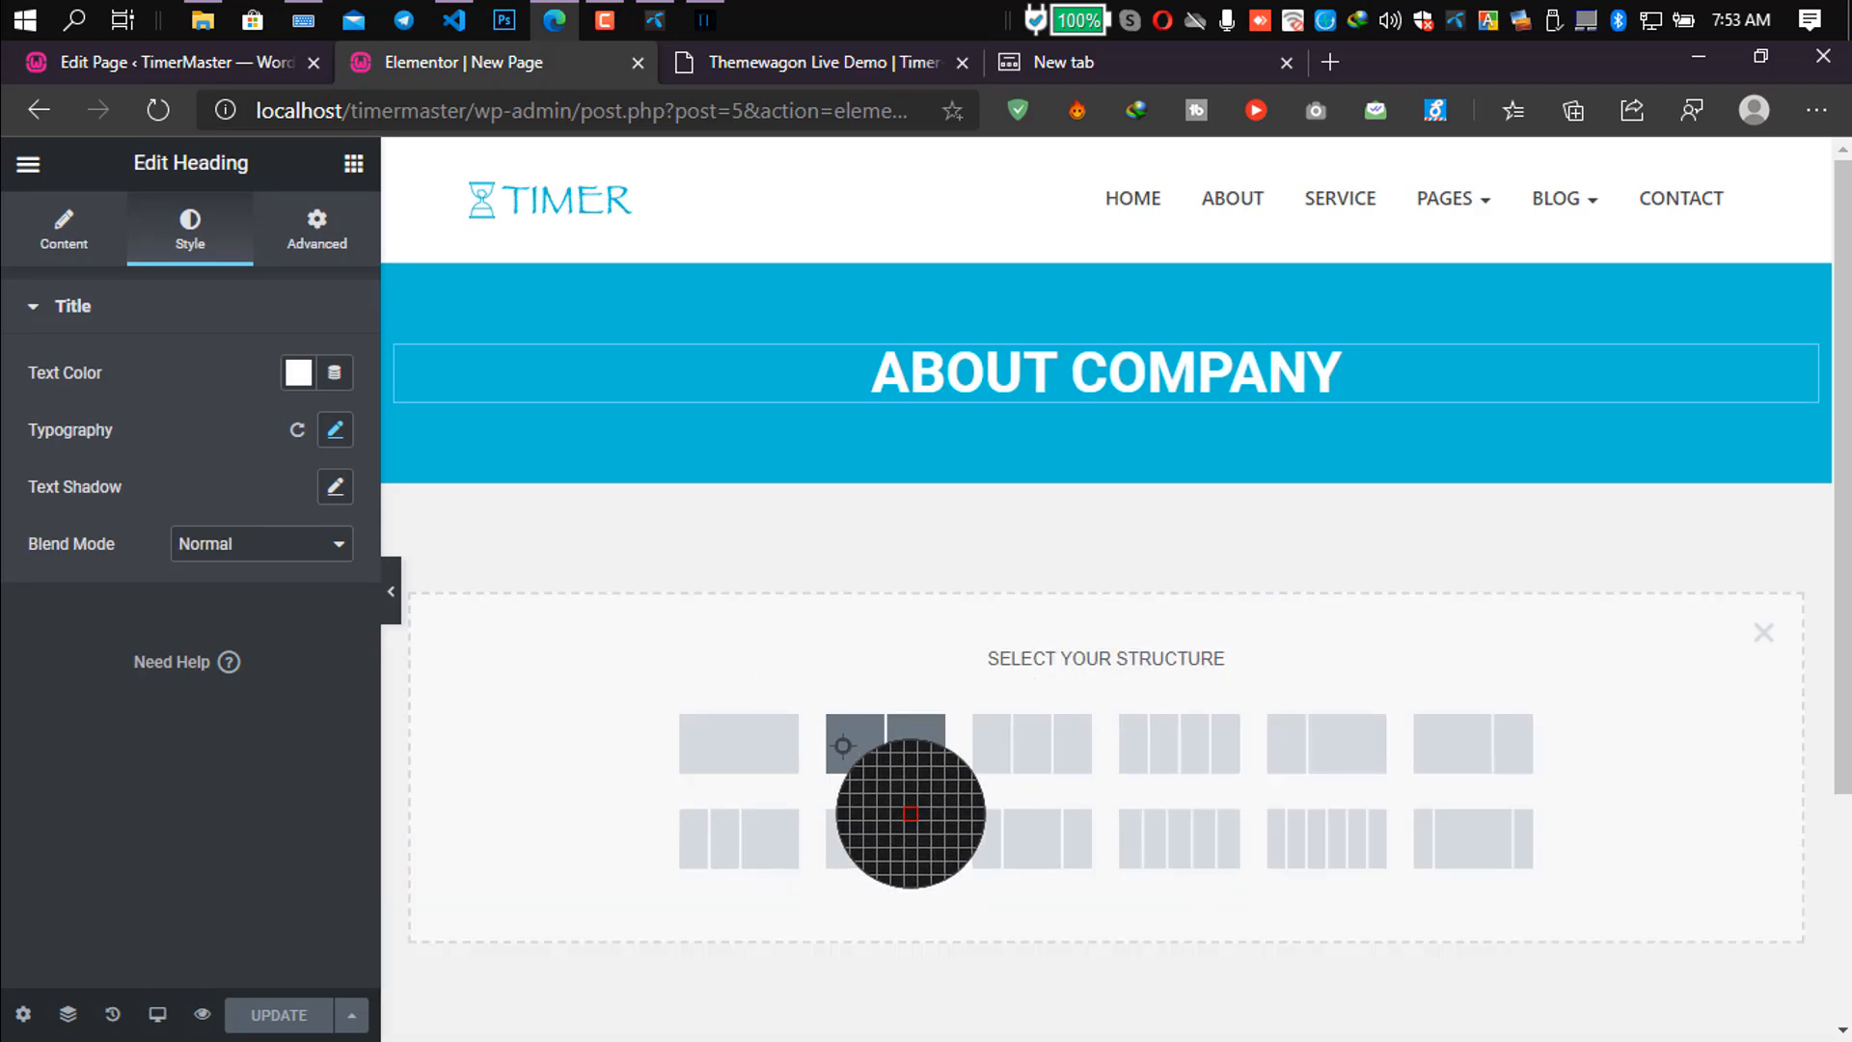
click(901, 747)
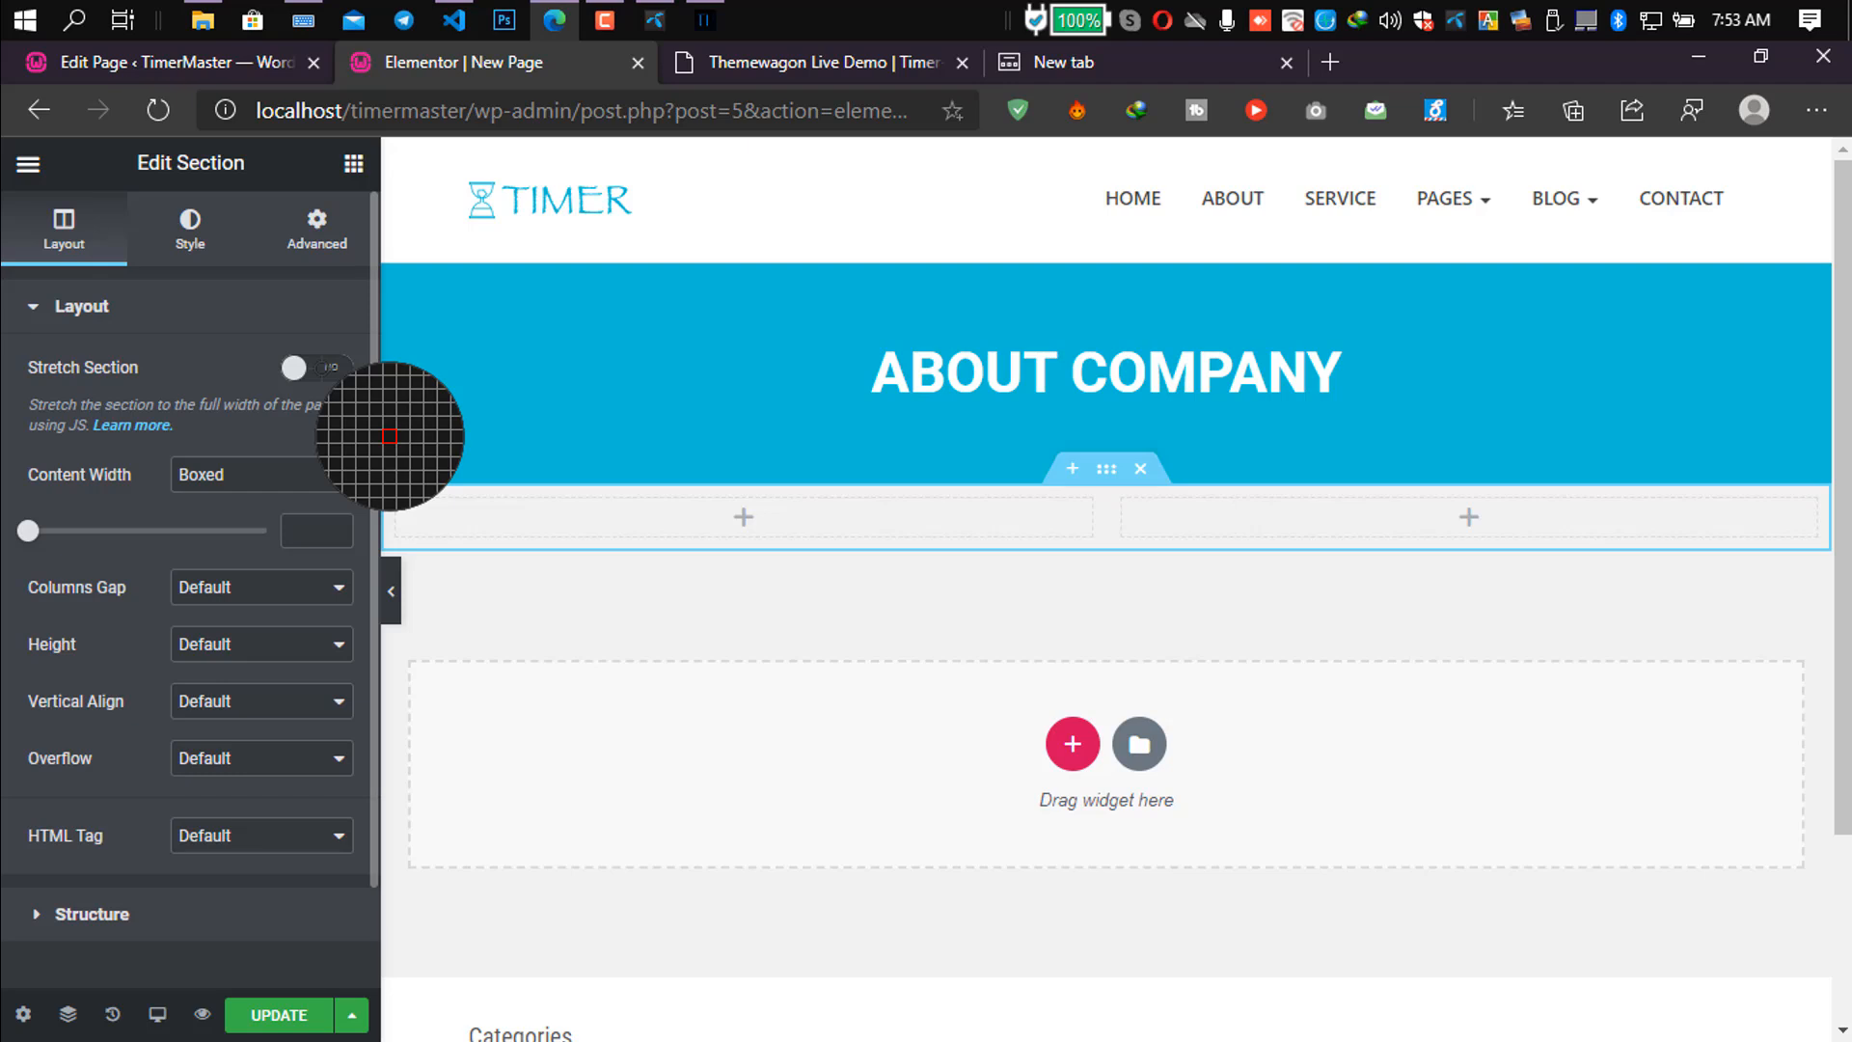
click(318, 367)
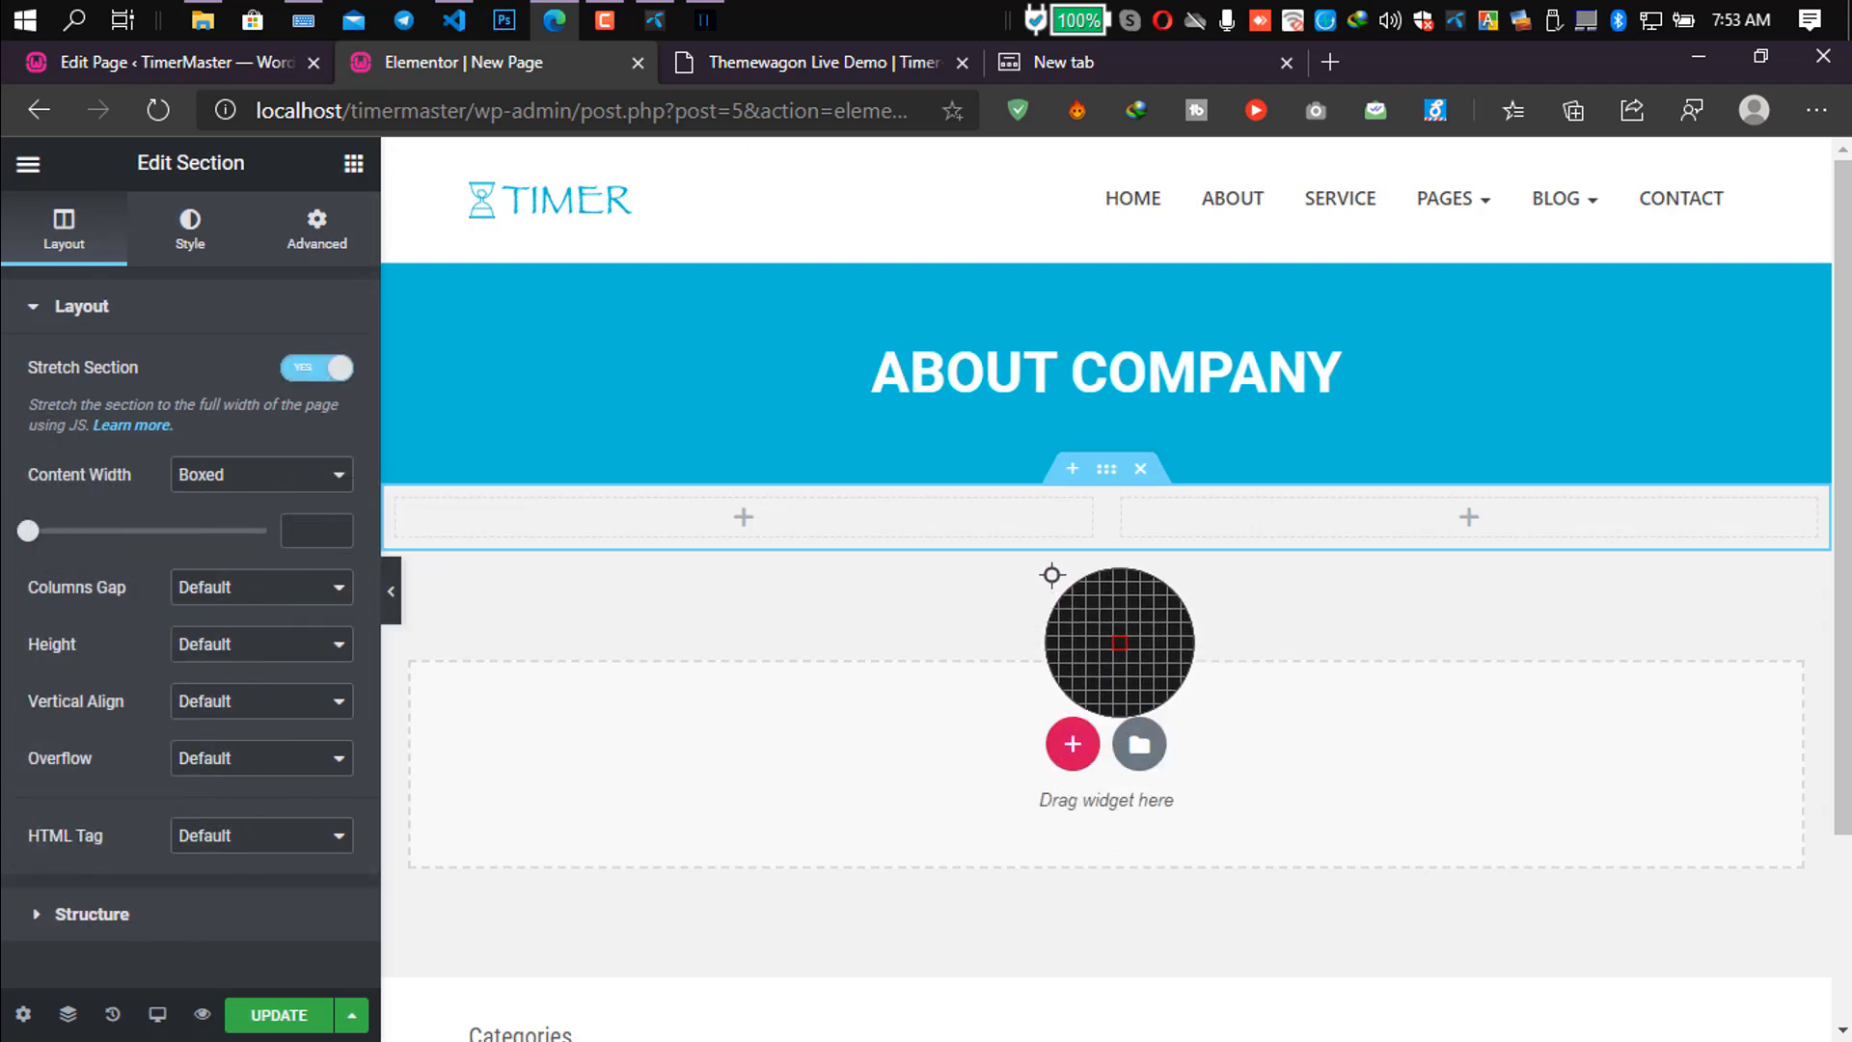
Find the Image widget by searching for "ima" and place it in the first column of the new section.
click(826, 64)
click(564, 66)
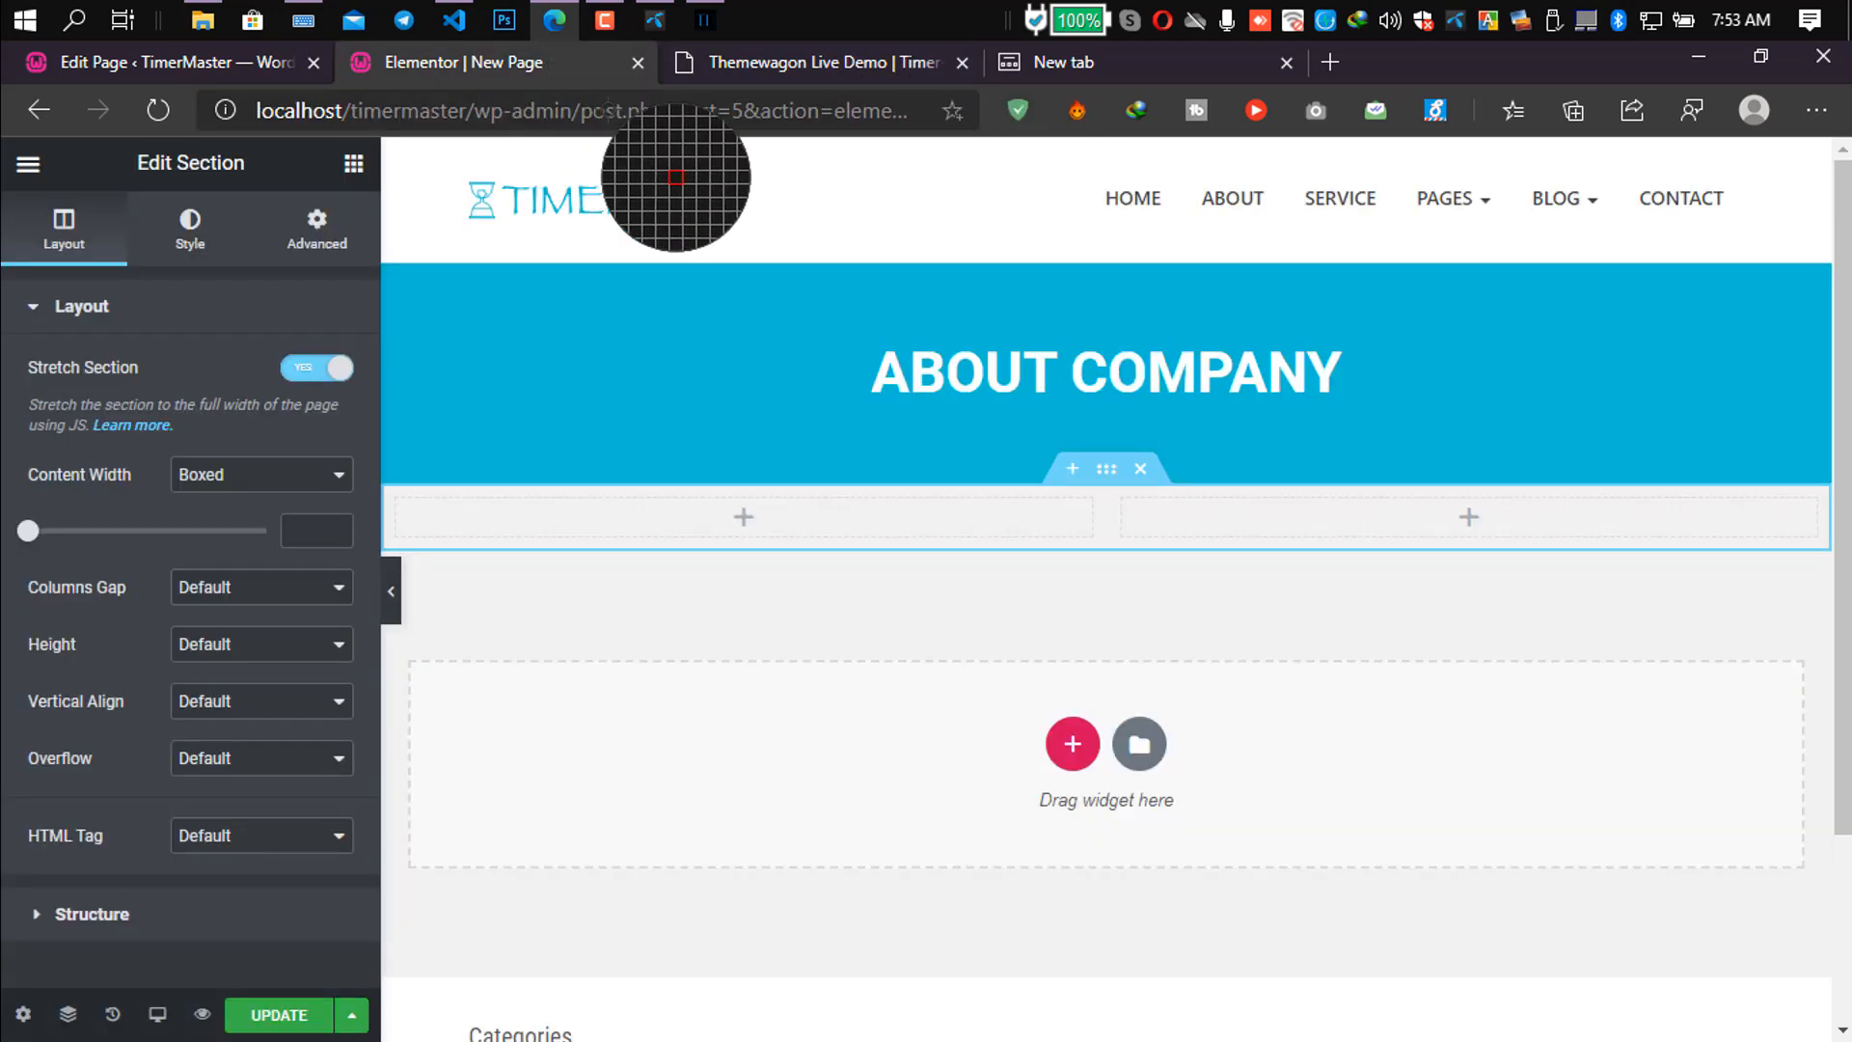
click(350, 163)
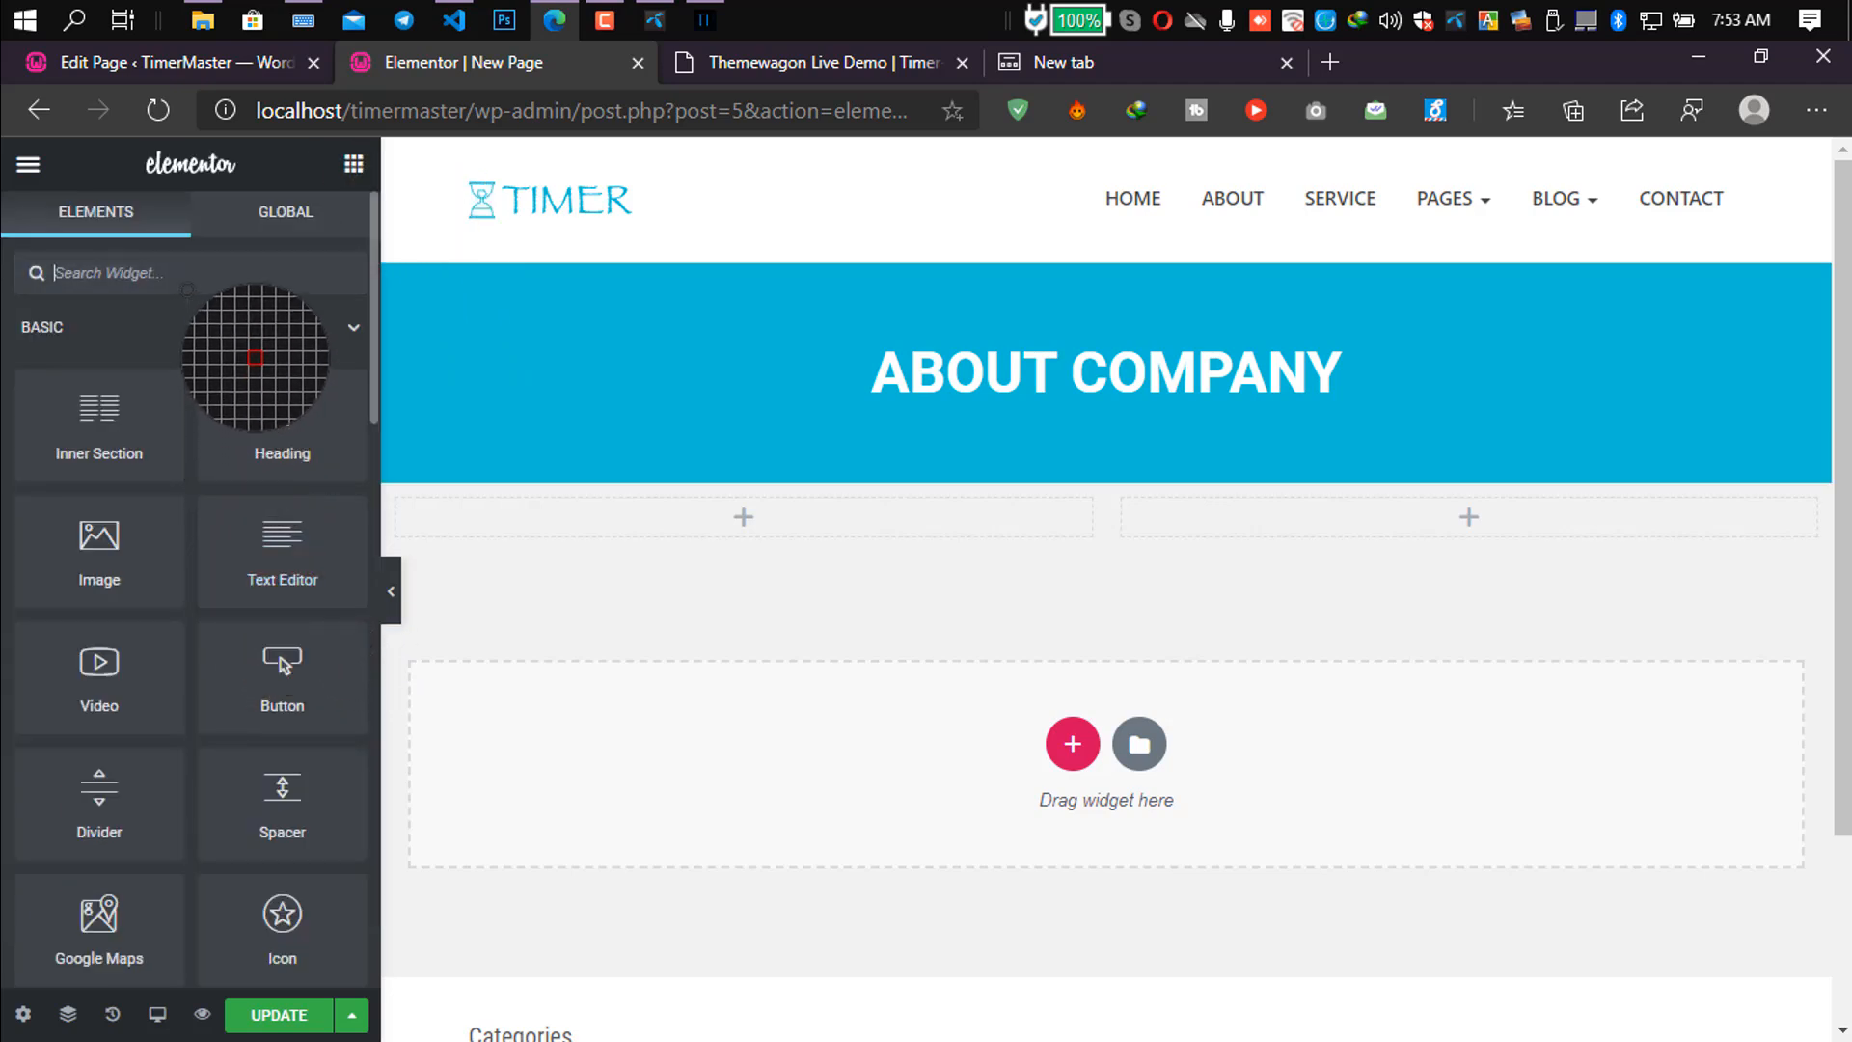
text(ima)
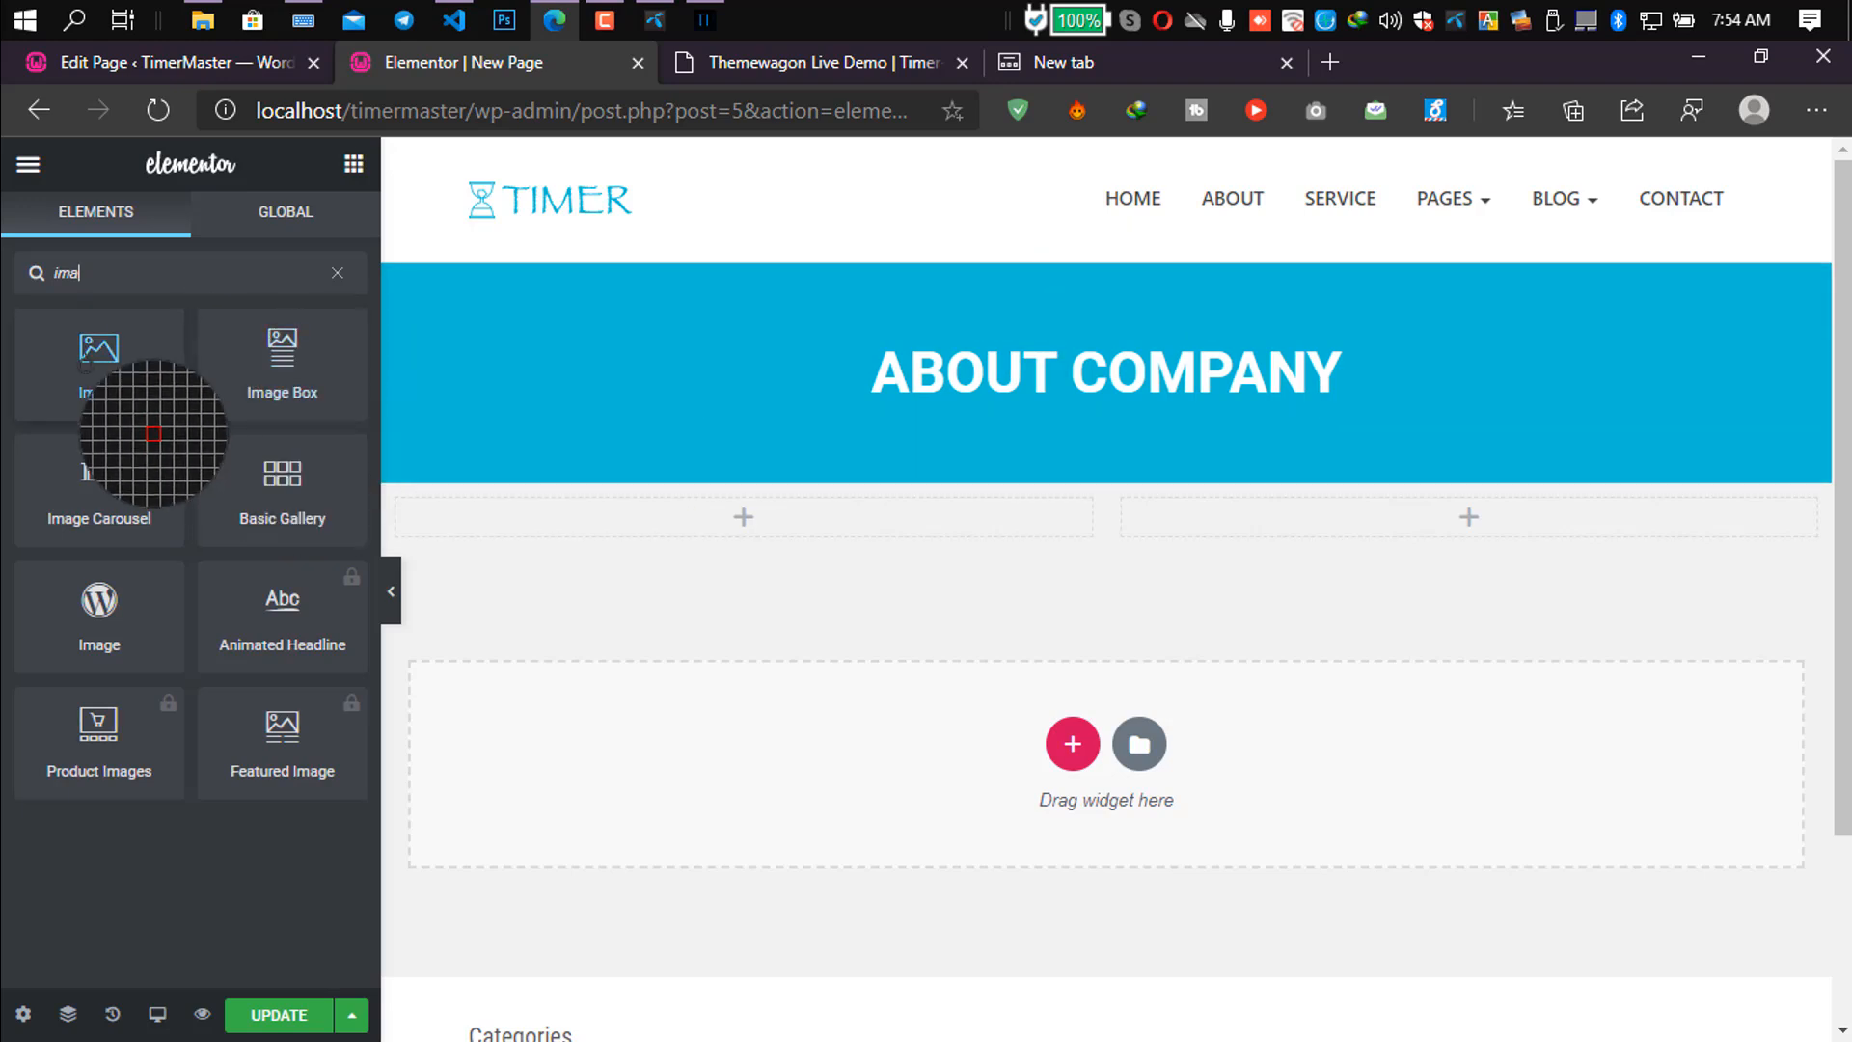
drag(111, 380, 760, 518)
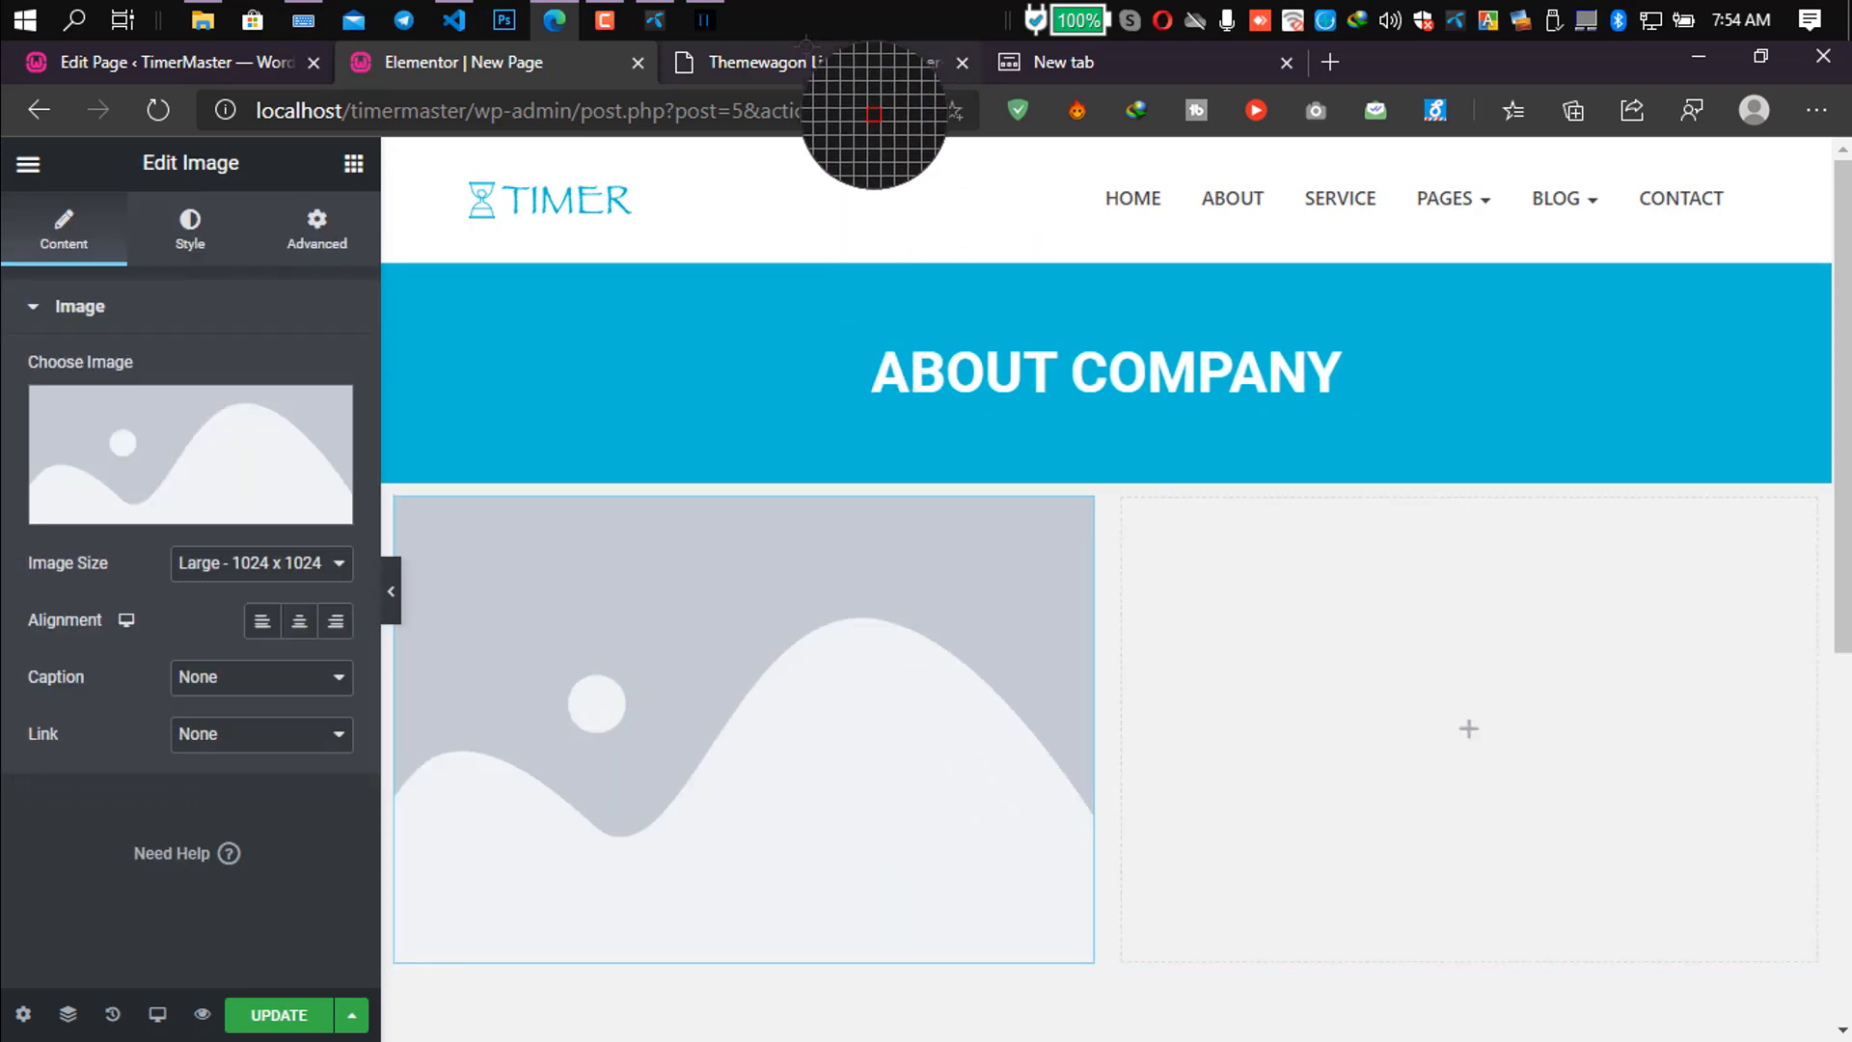
Inspect the demo's company-description section, which holds the team image, to look up its top margin.
click(807, 58)
scroll(965, 617, up, 3)
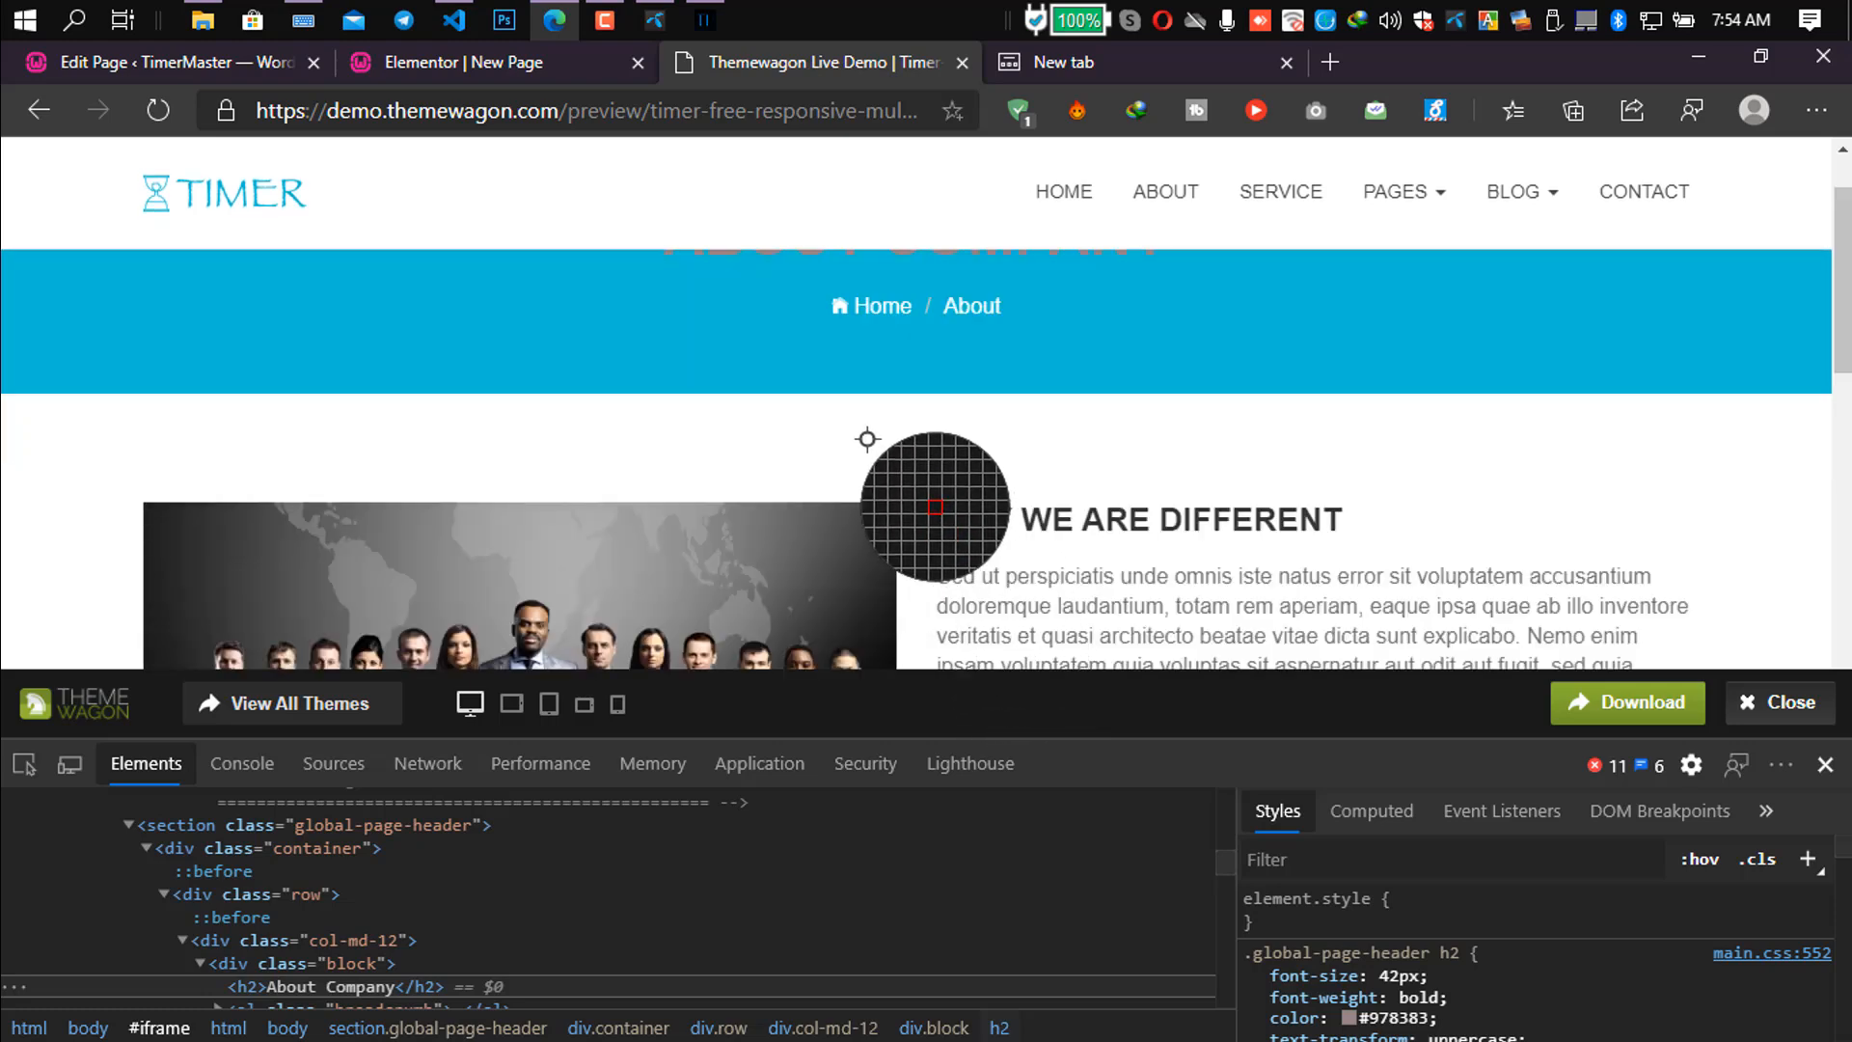
scroll(999, 502, down, 1)
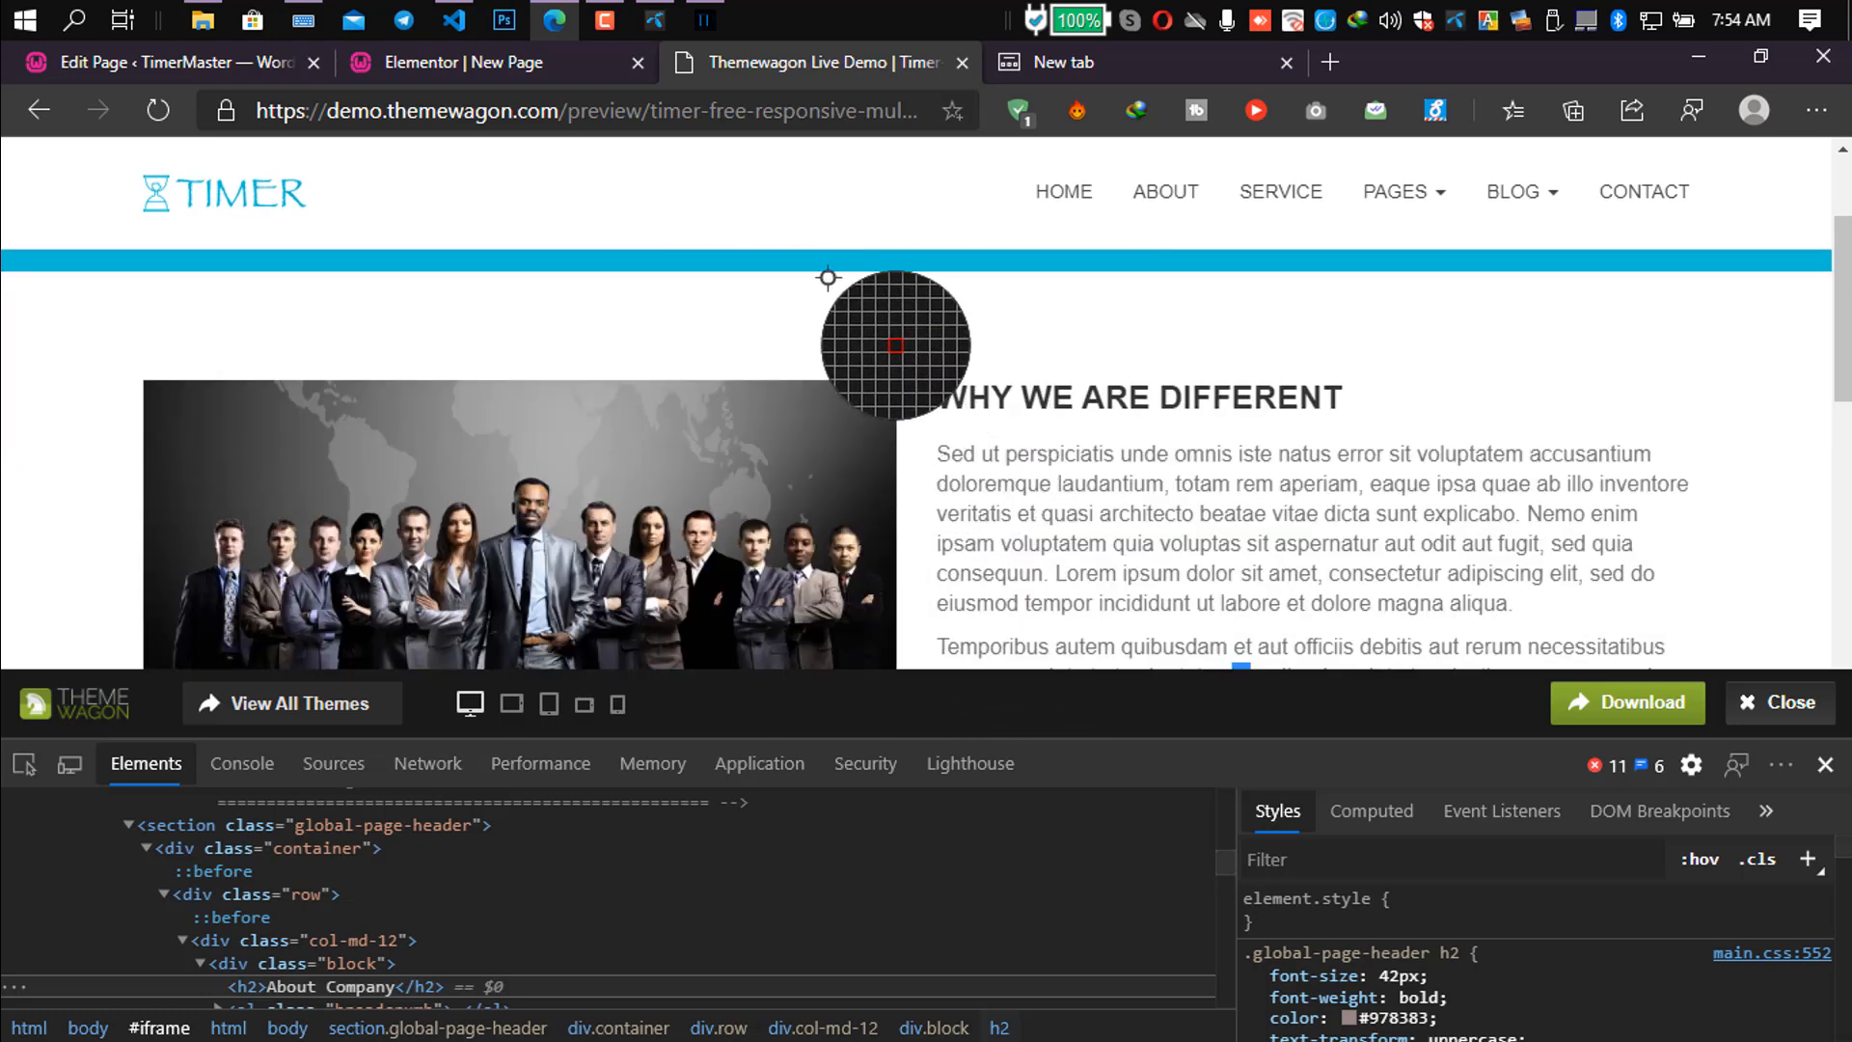
click(589, 386)
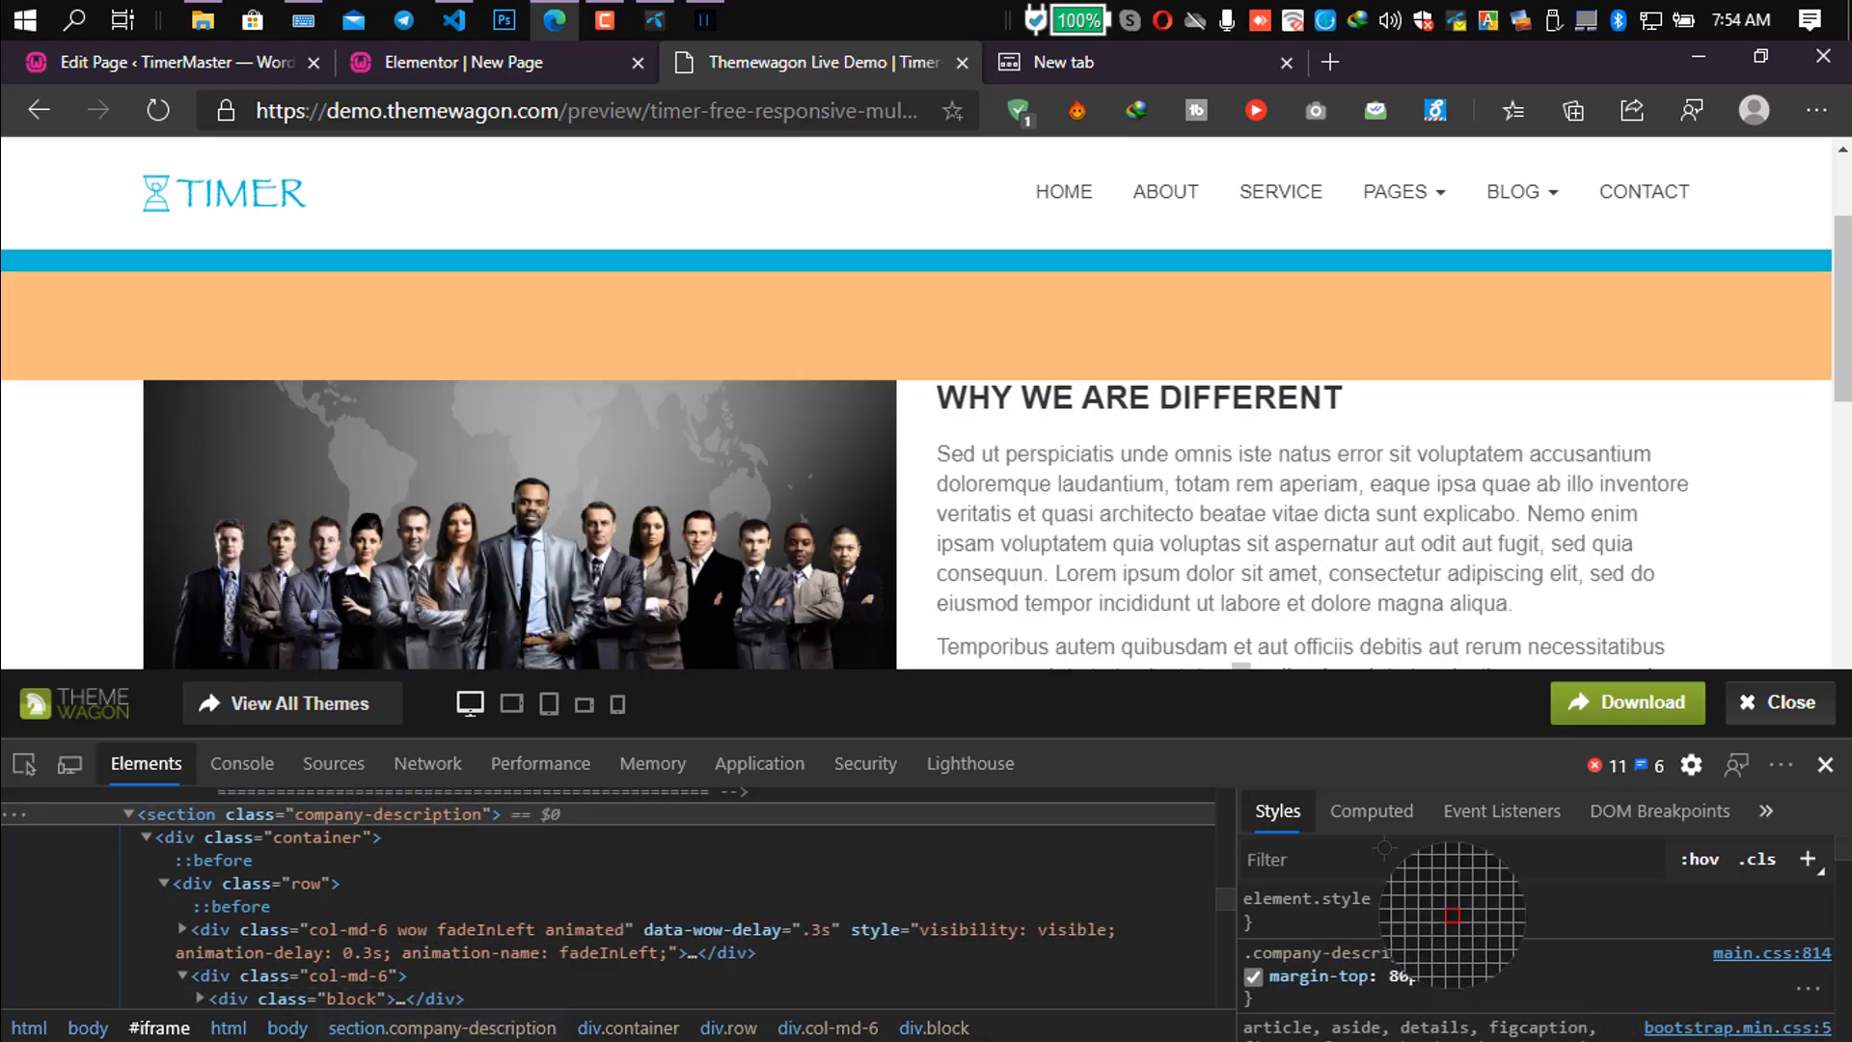
Unlink the two-column section's padding values and set them to 80 px top and bottom and 0 px right and left.
click(502, 63)
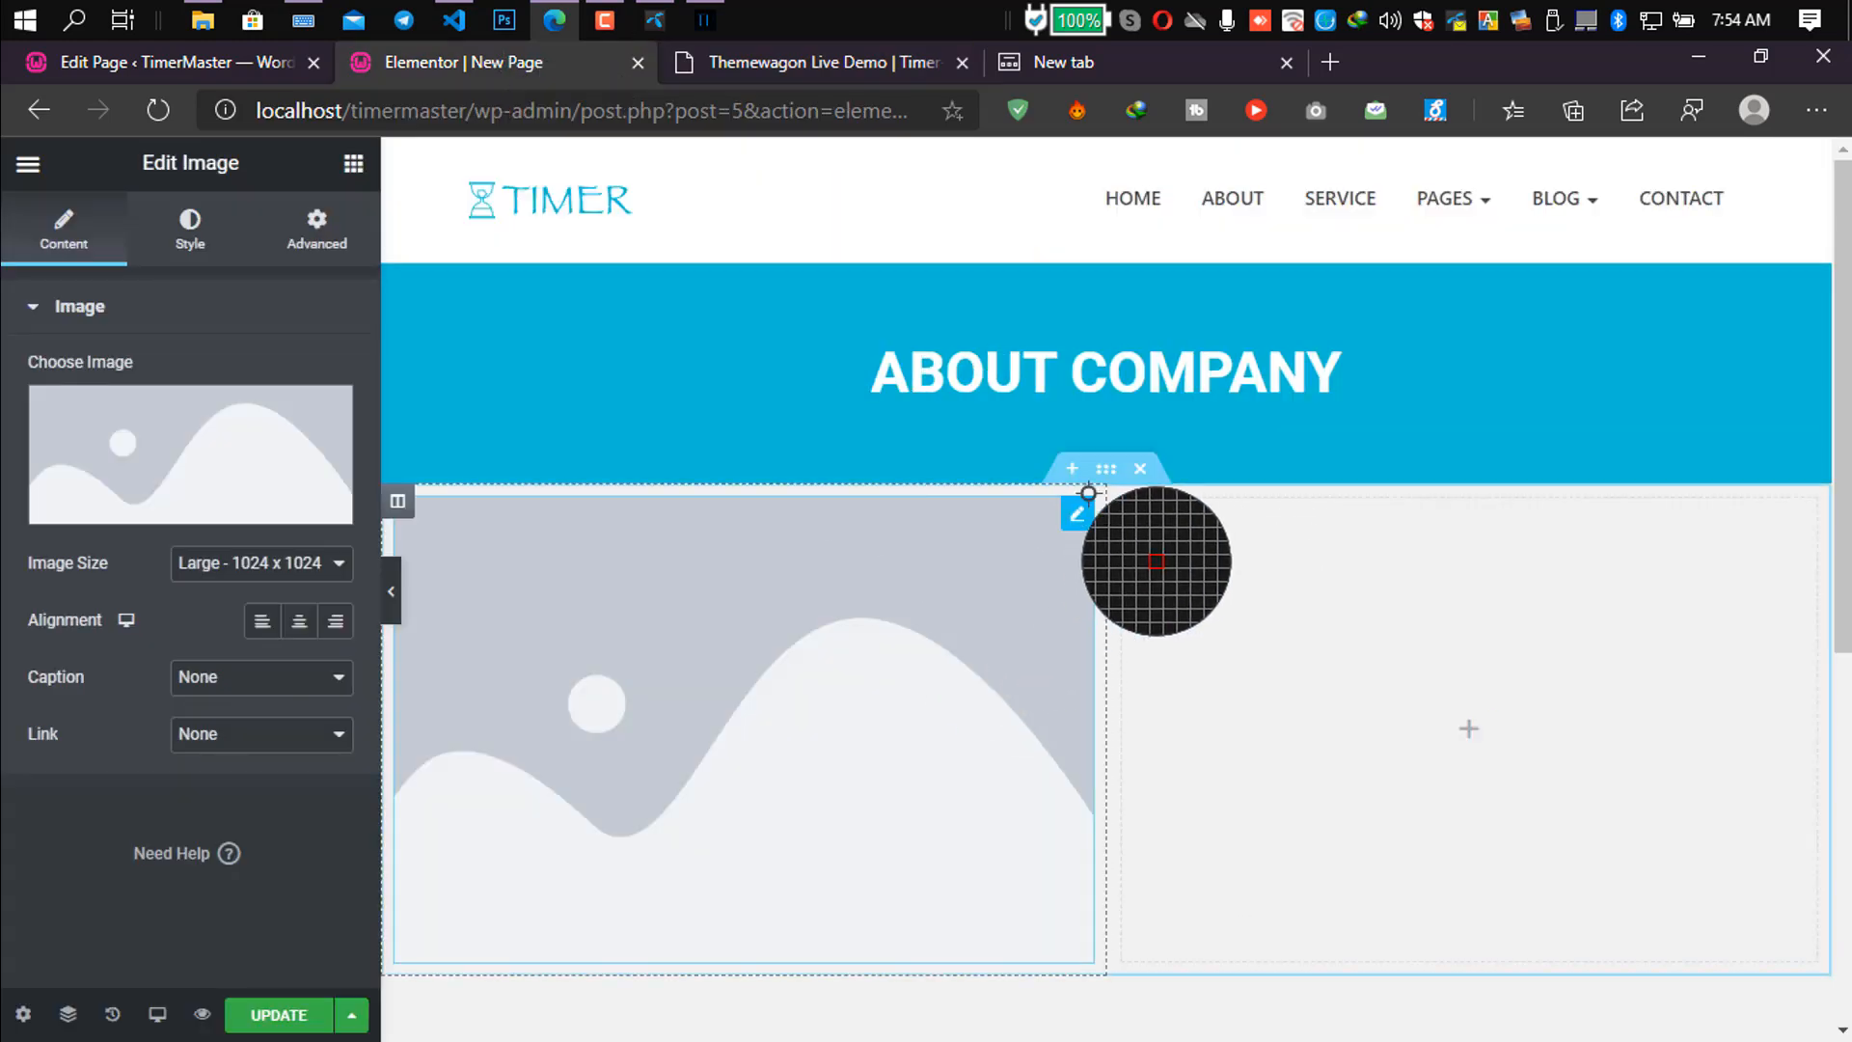
click(1107, 470)
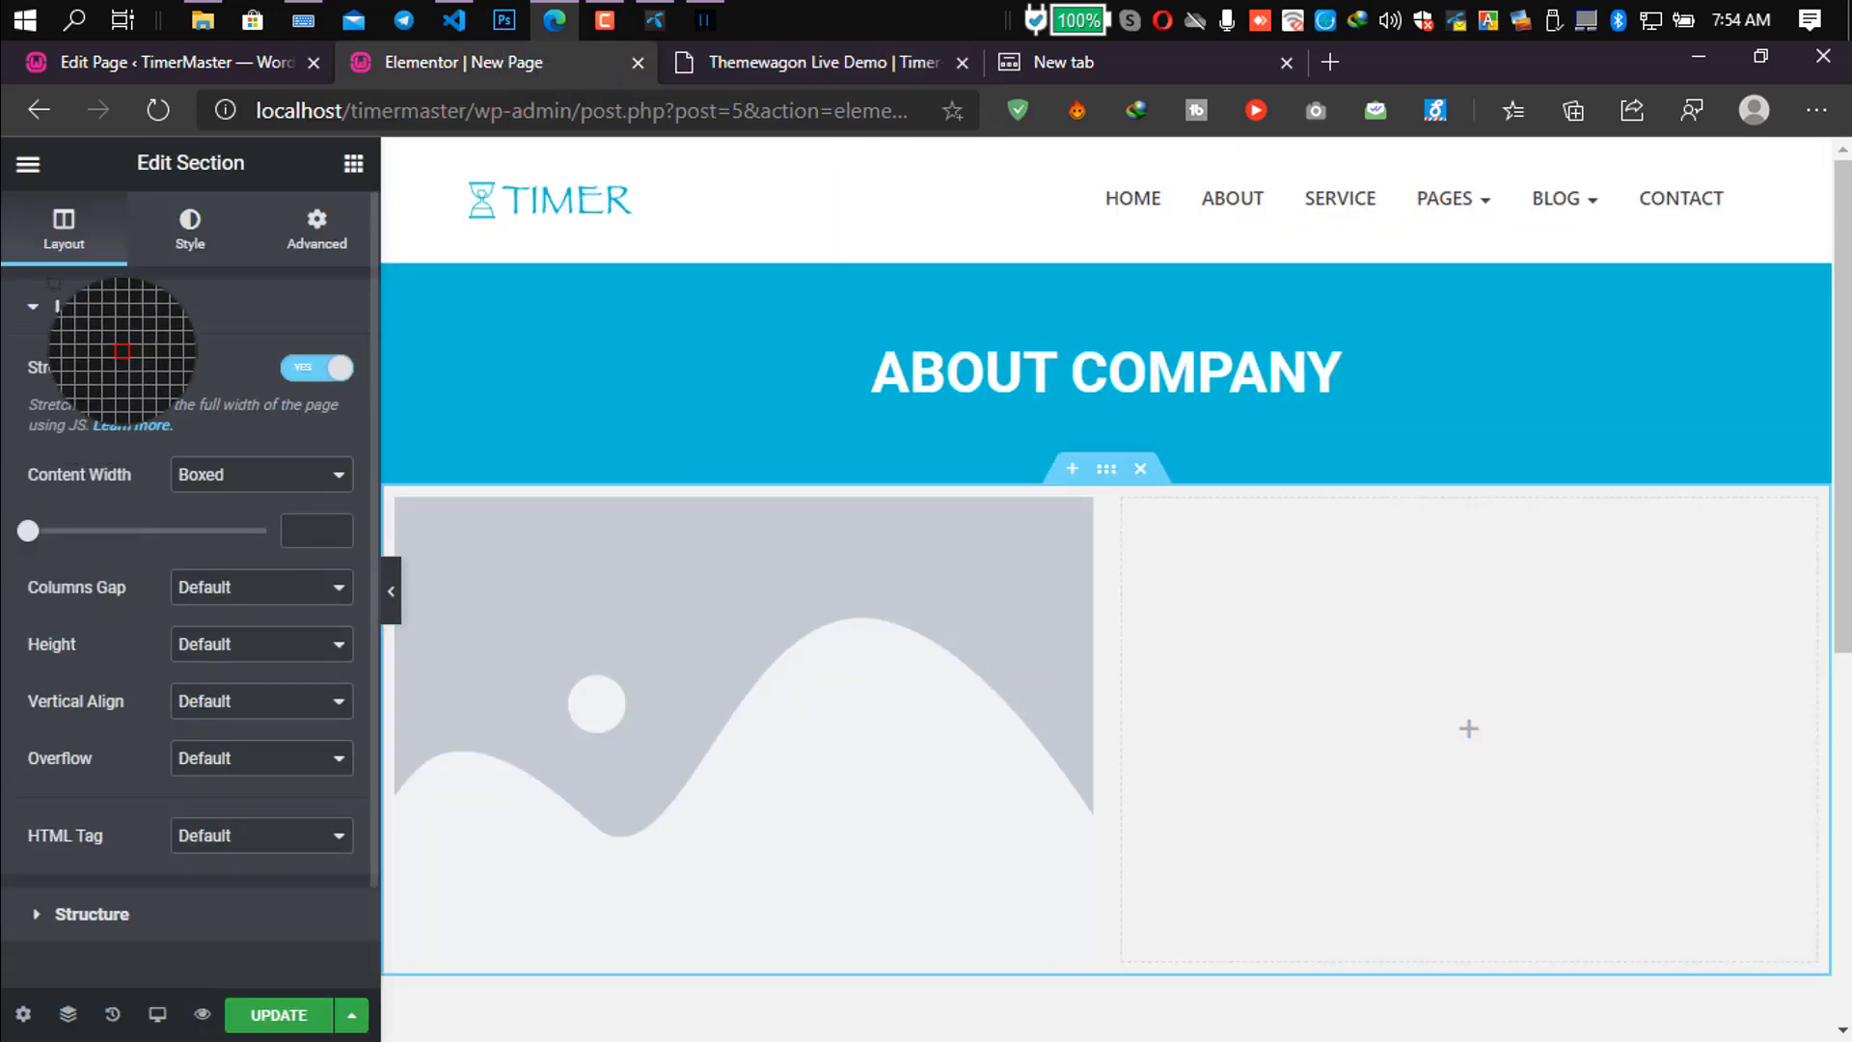
click(316, 232)
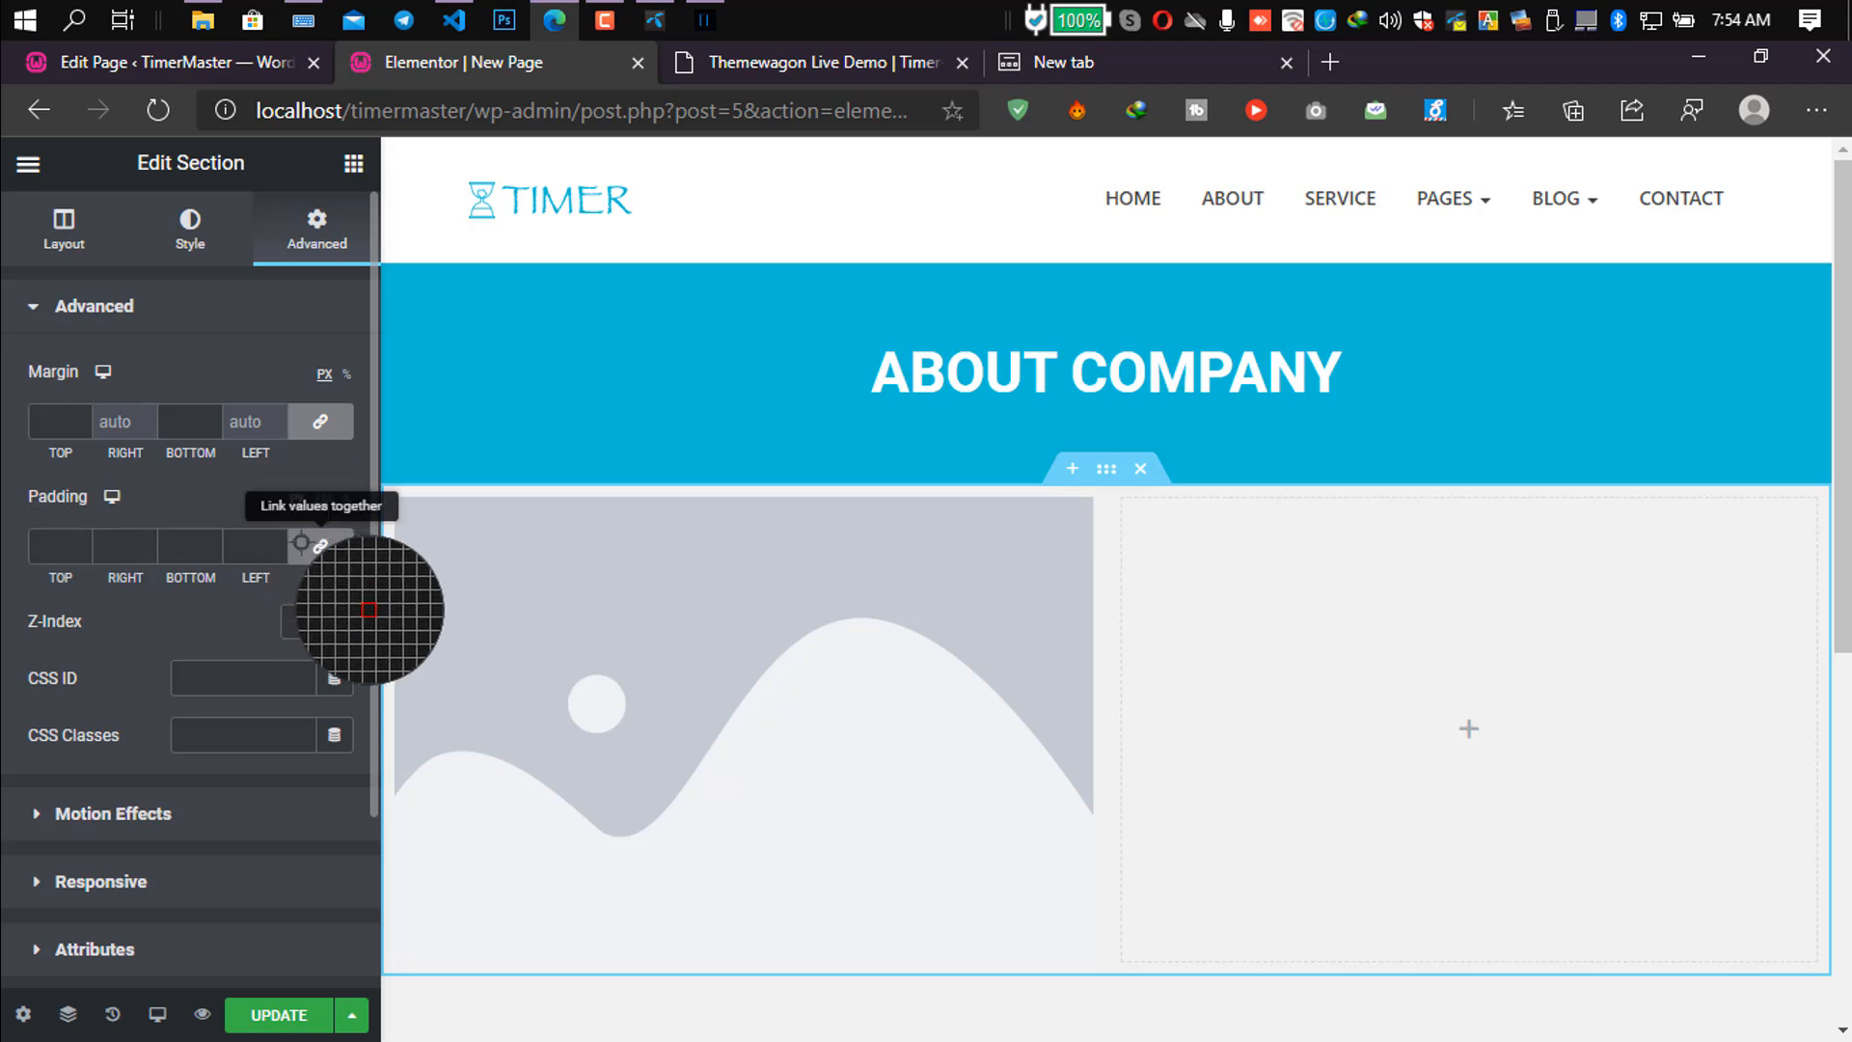
click(301, 543)
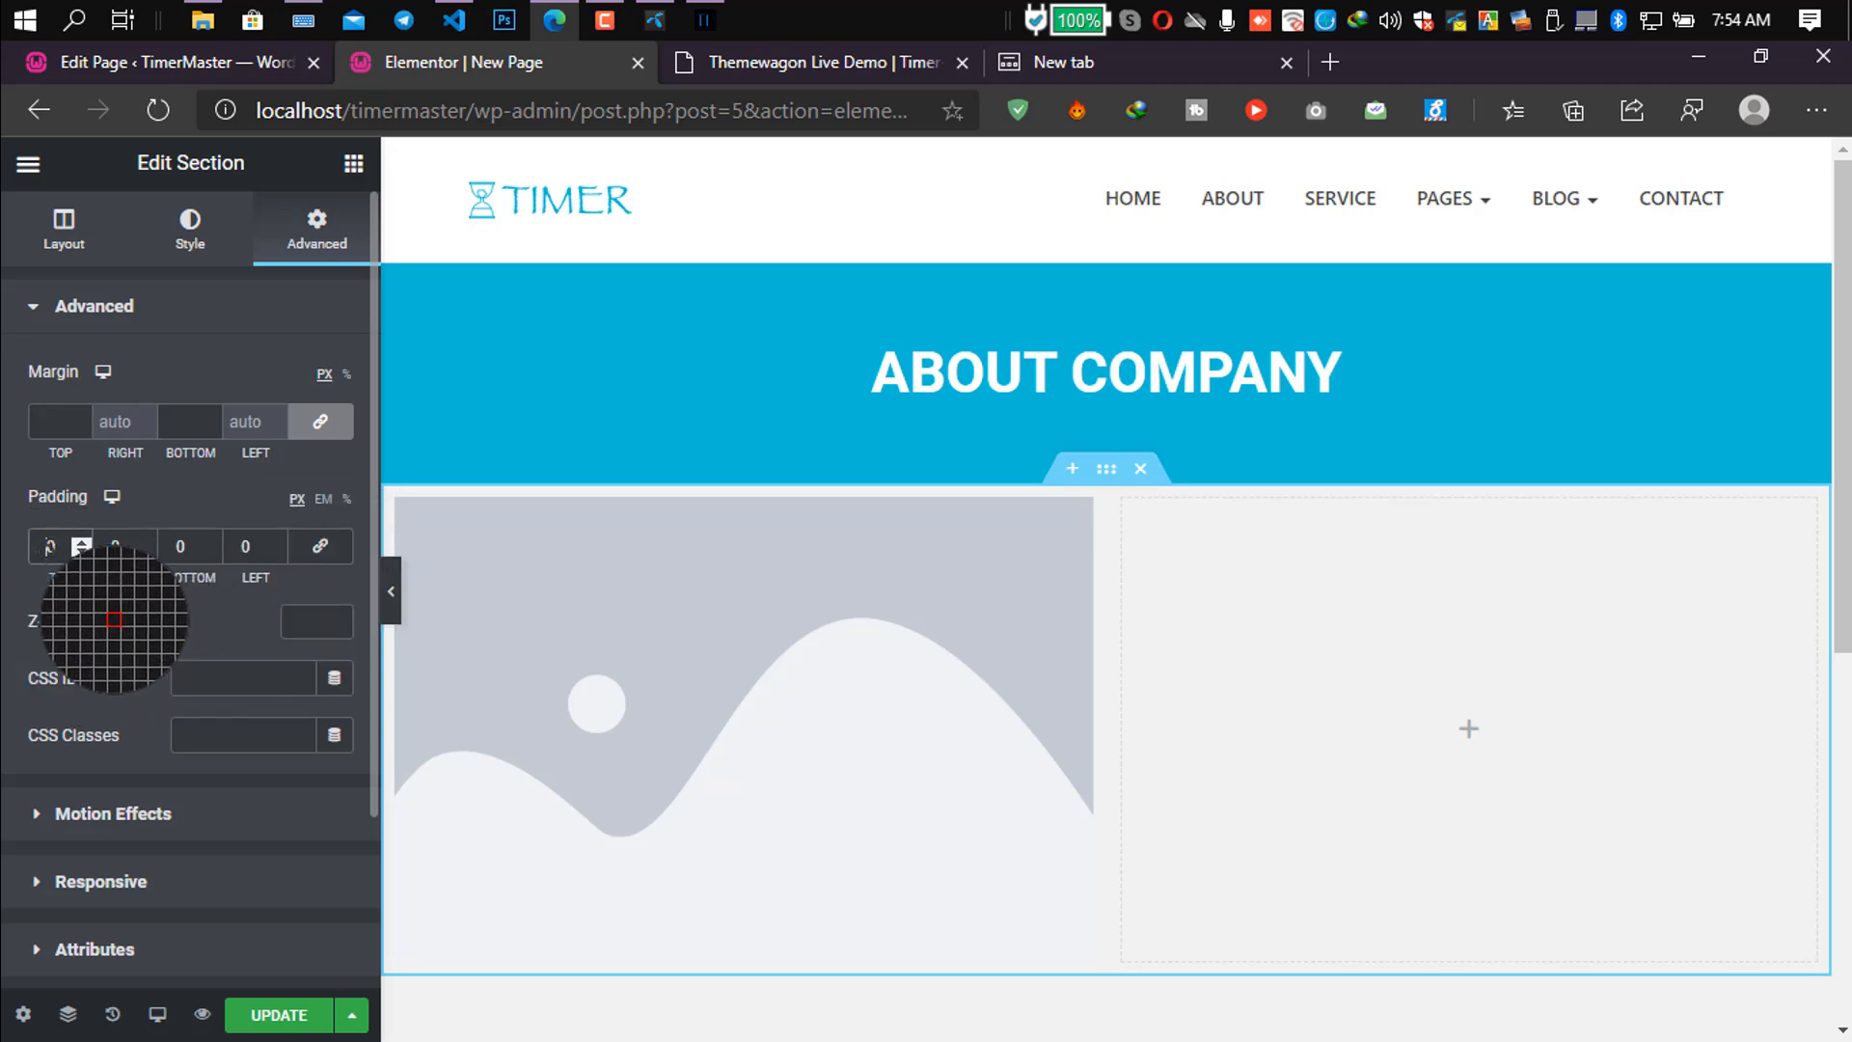
text(8)
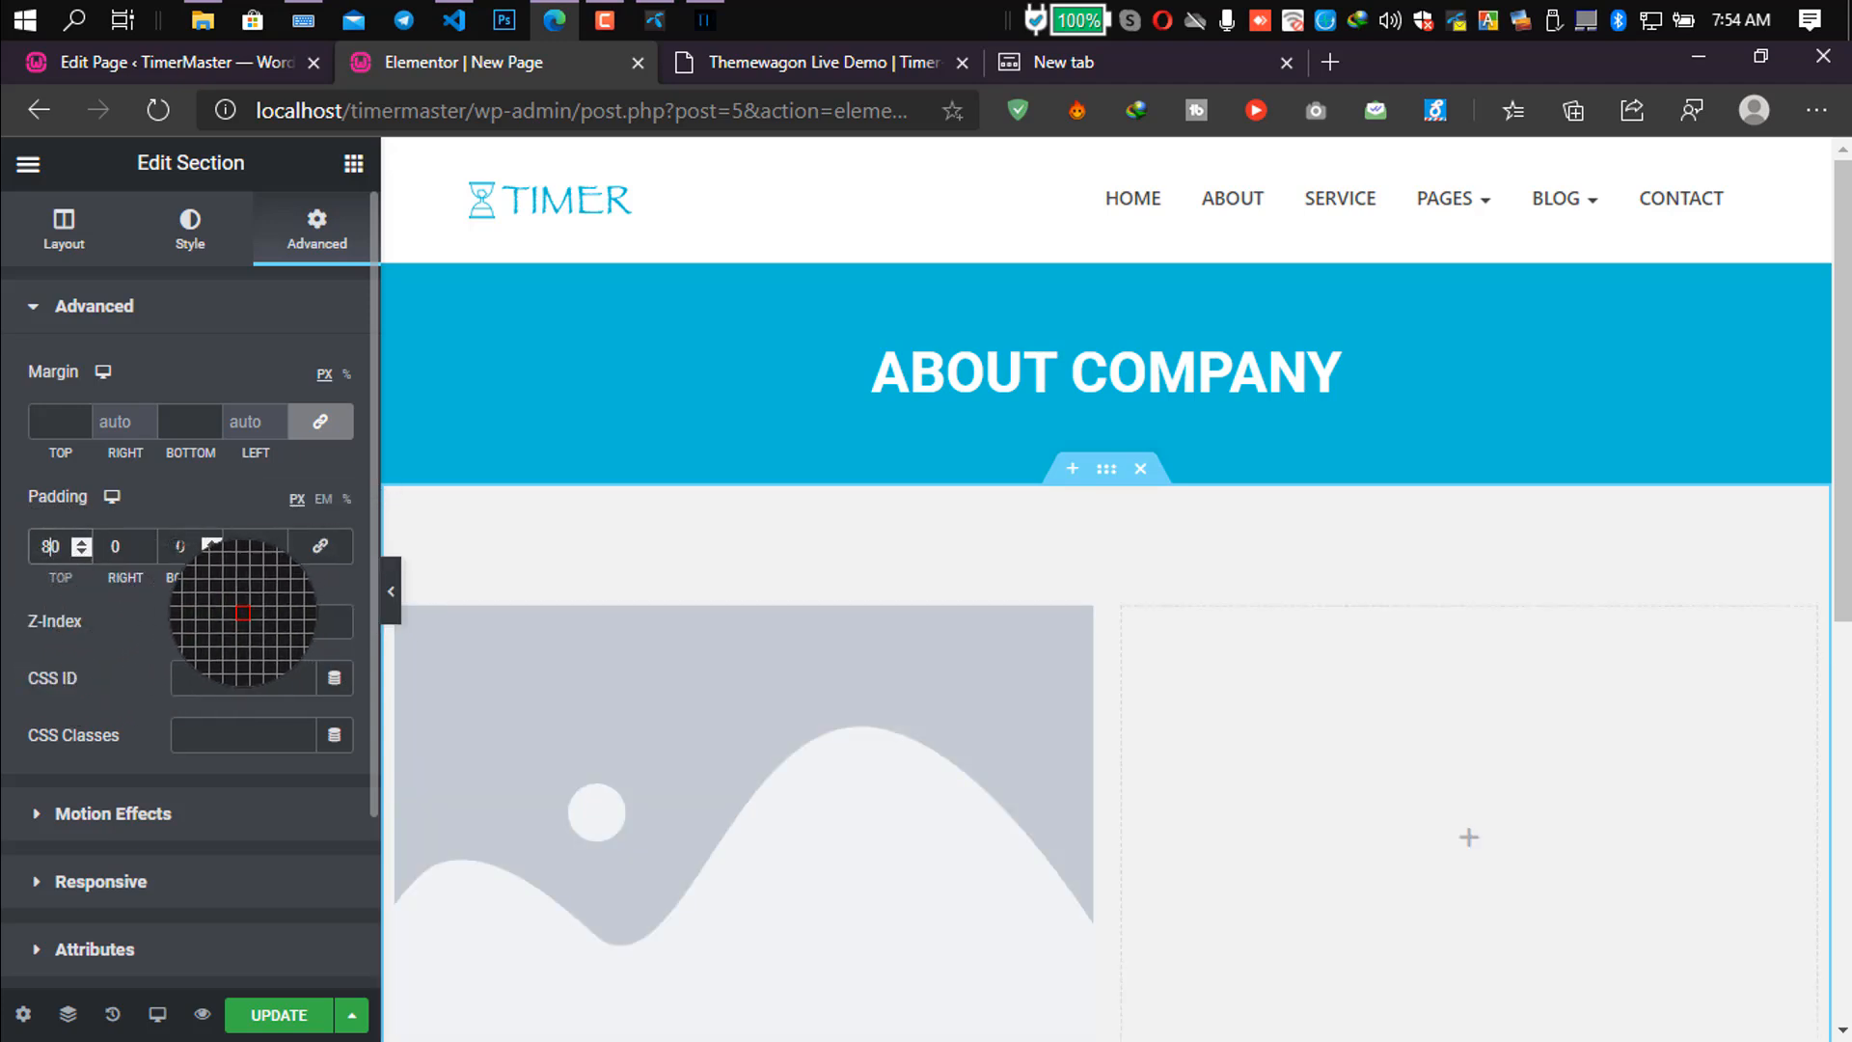
text(8)
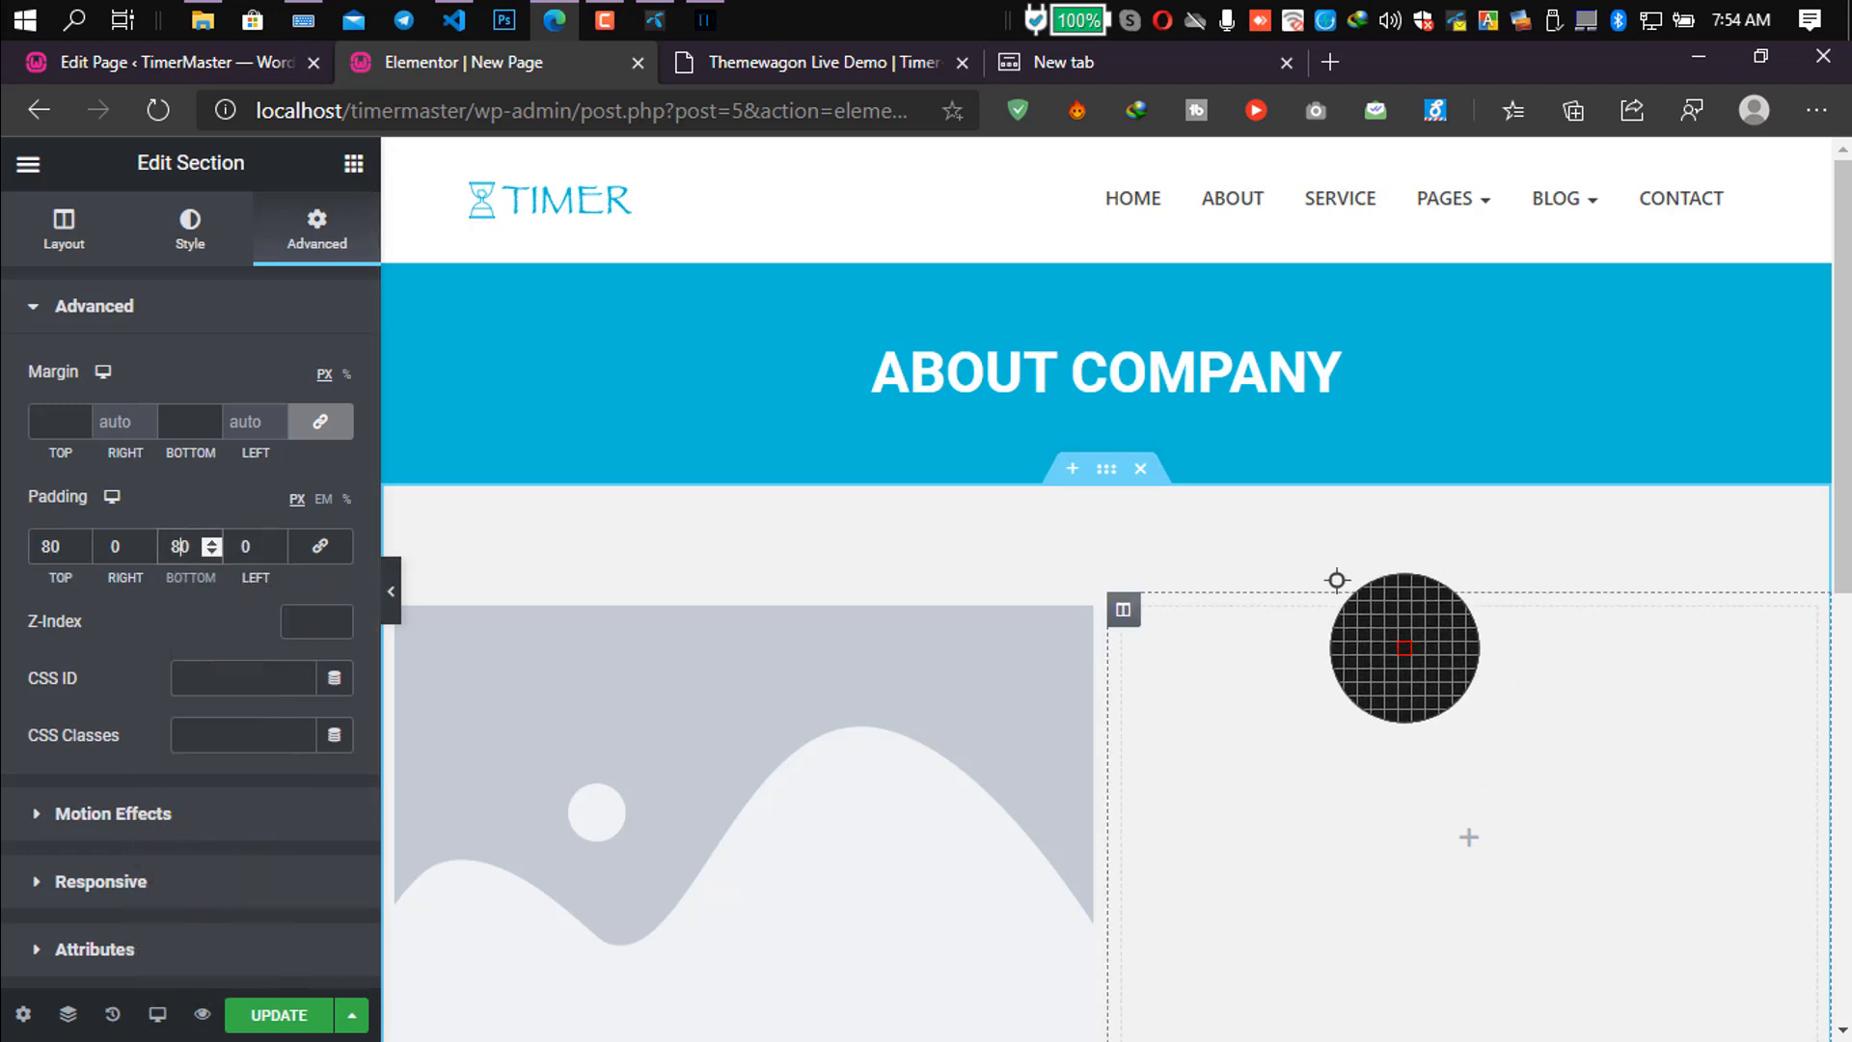
scroll(1334, 612, down, 5)
scroll(1338, 627, down, 1)
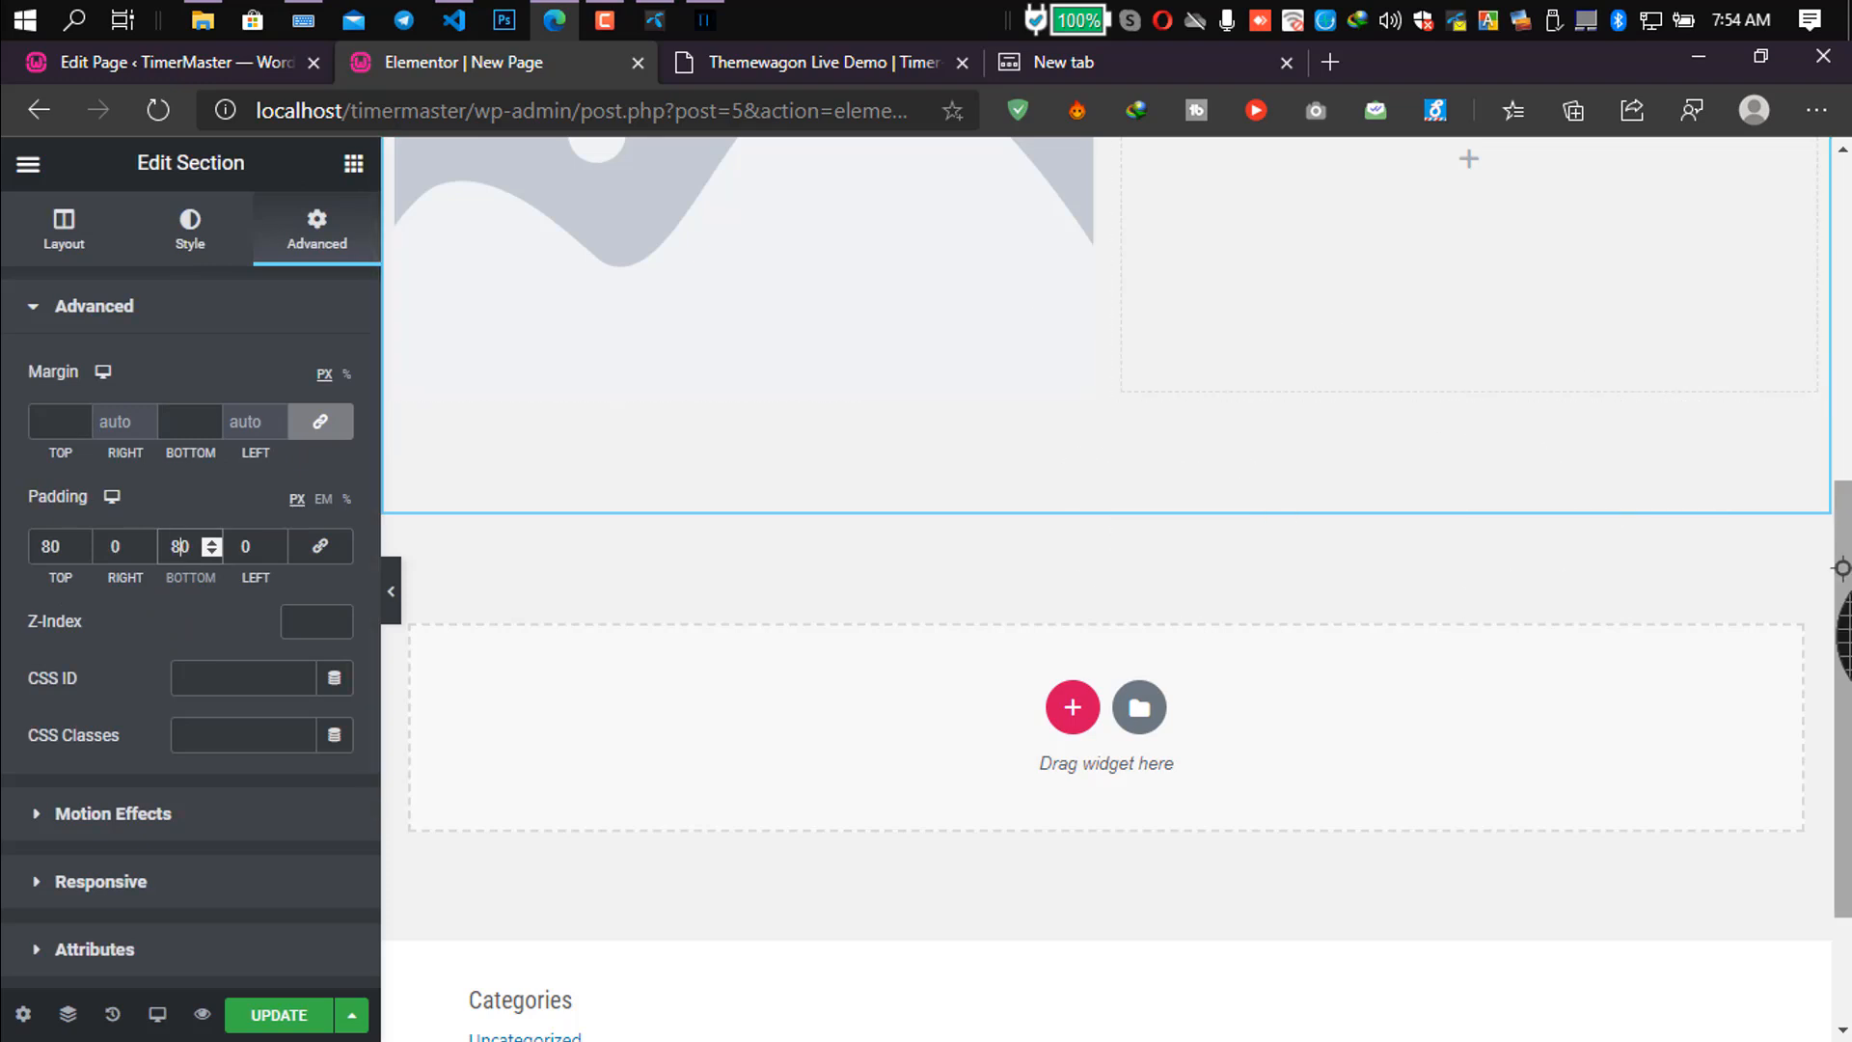
scroll(1345, 372, up, 2)
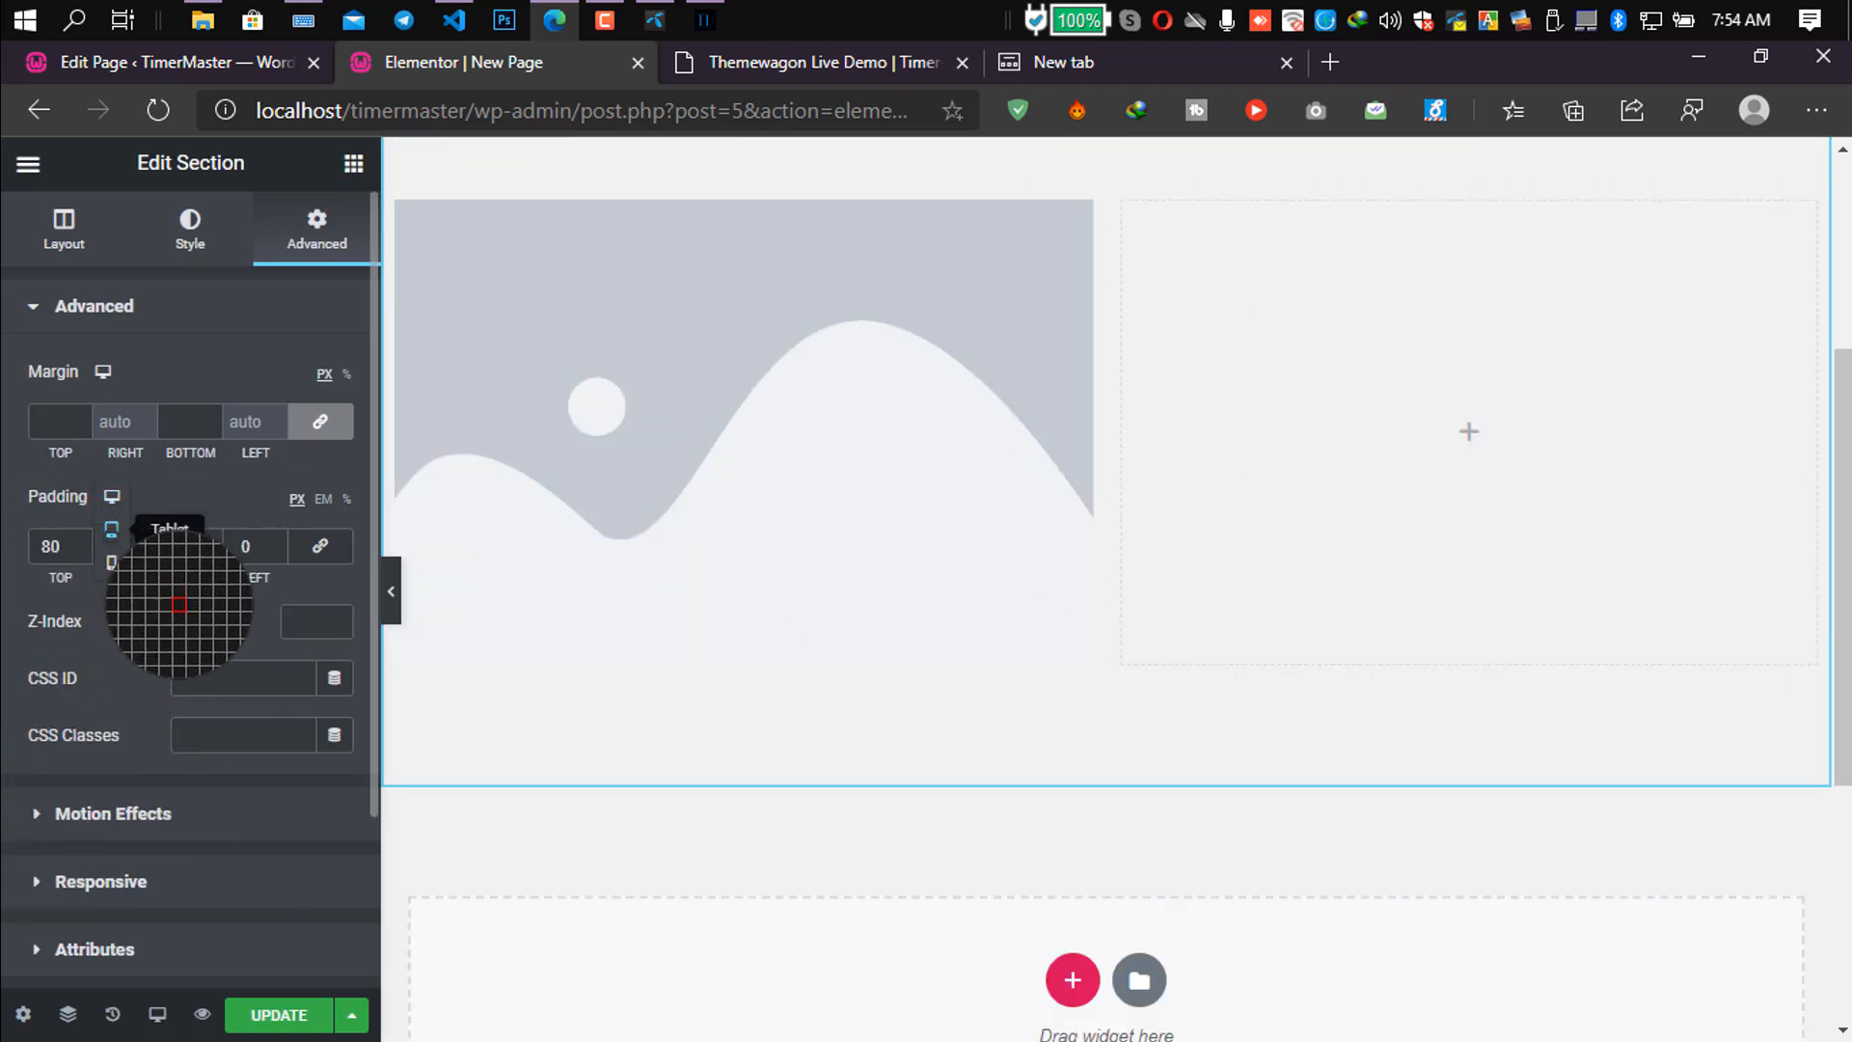
Check the two-column section's layout in the tablet and mobile previews and return to the desktop view.
click(112, 530)
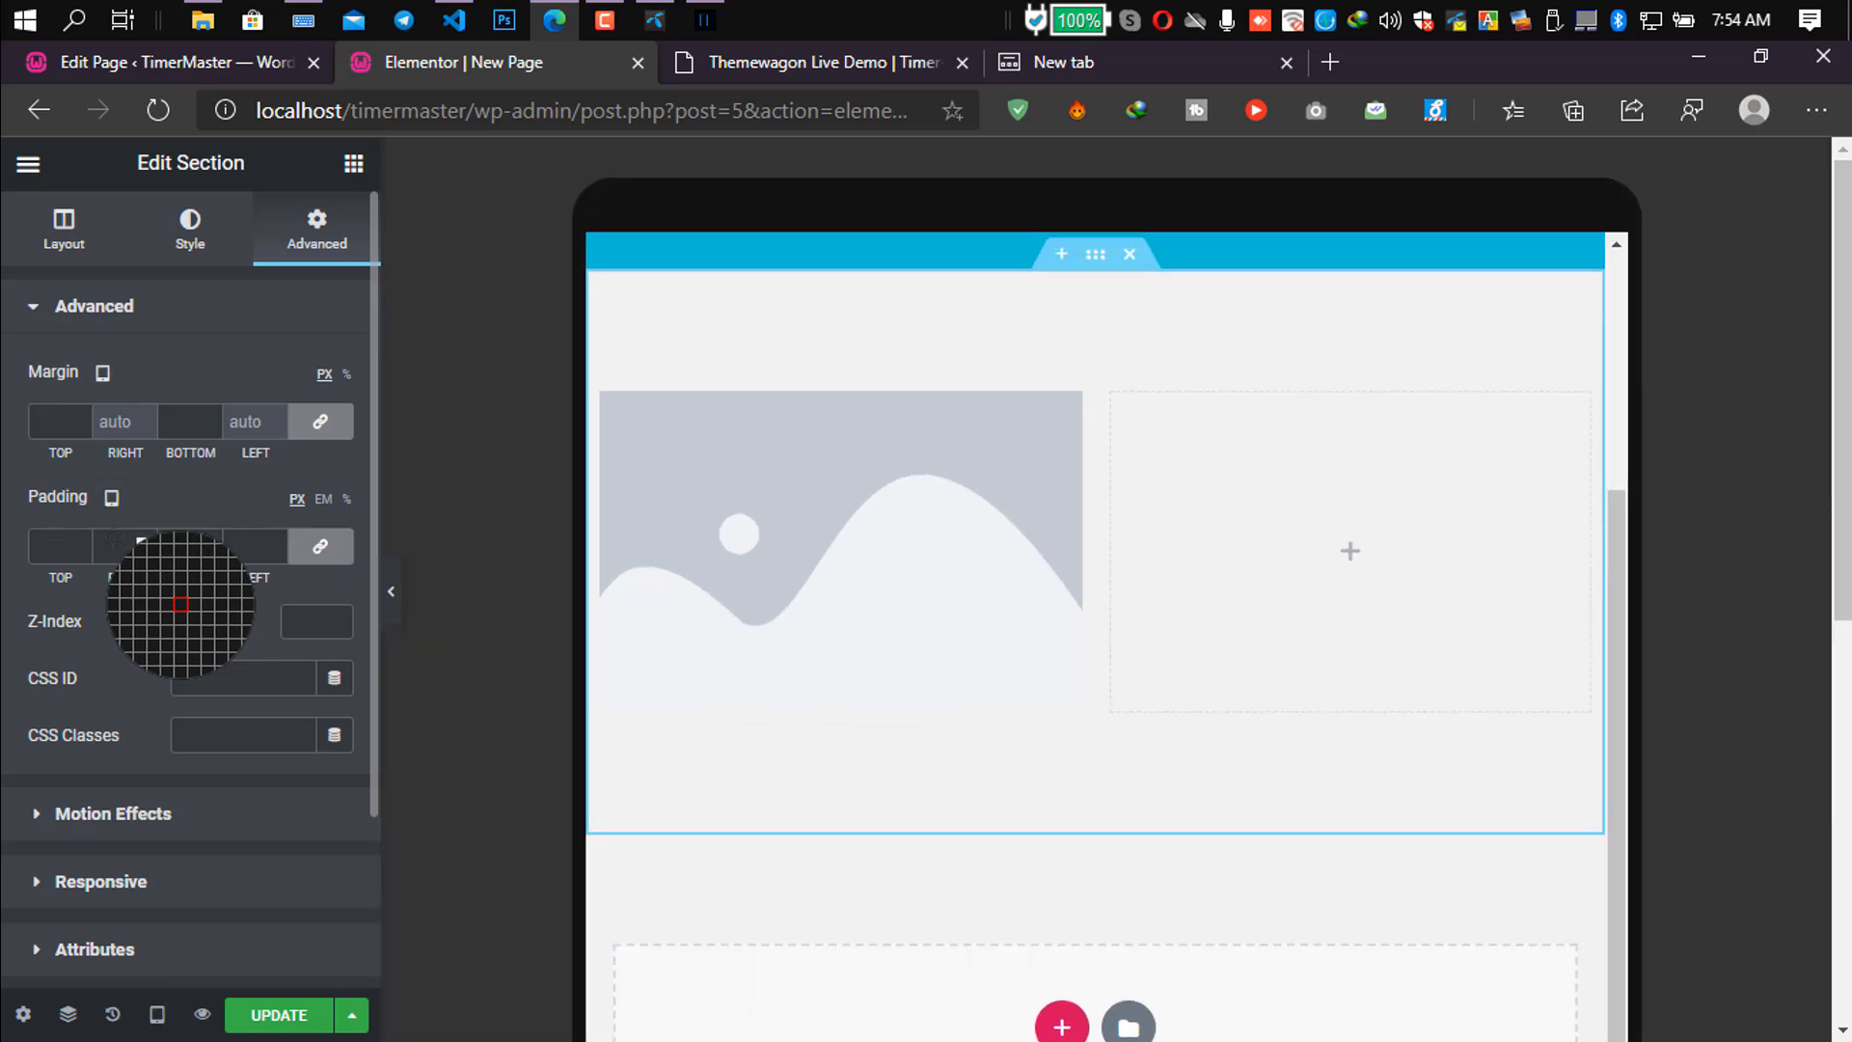
scroll(1392, 617, down, 4)
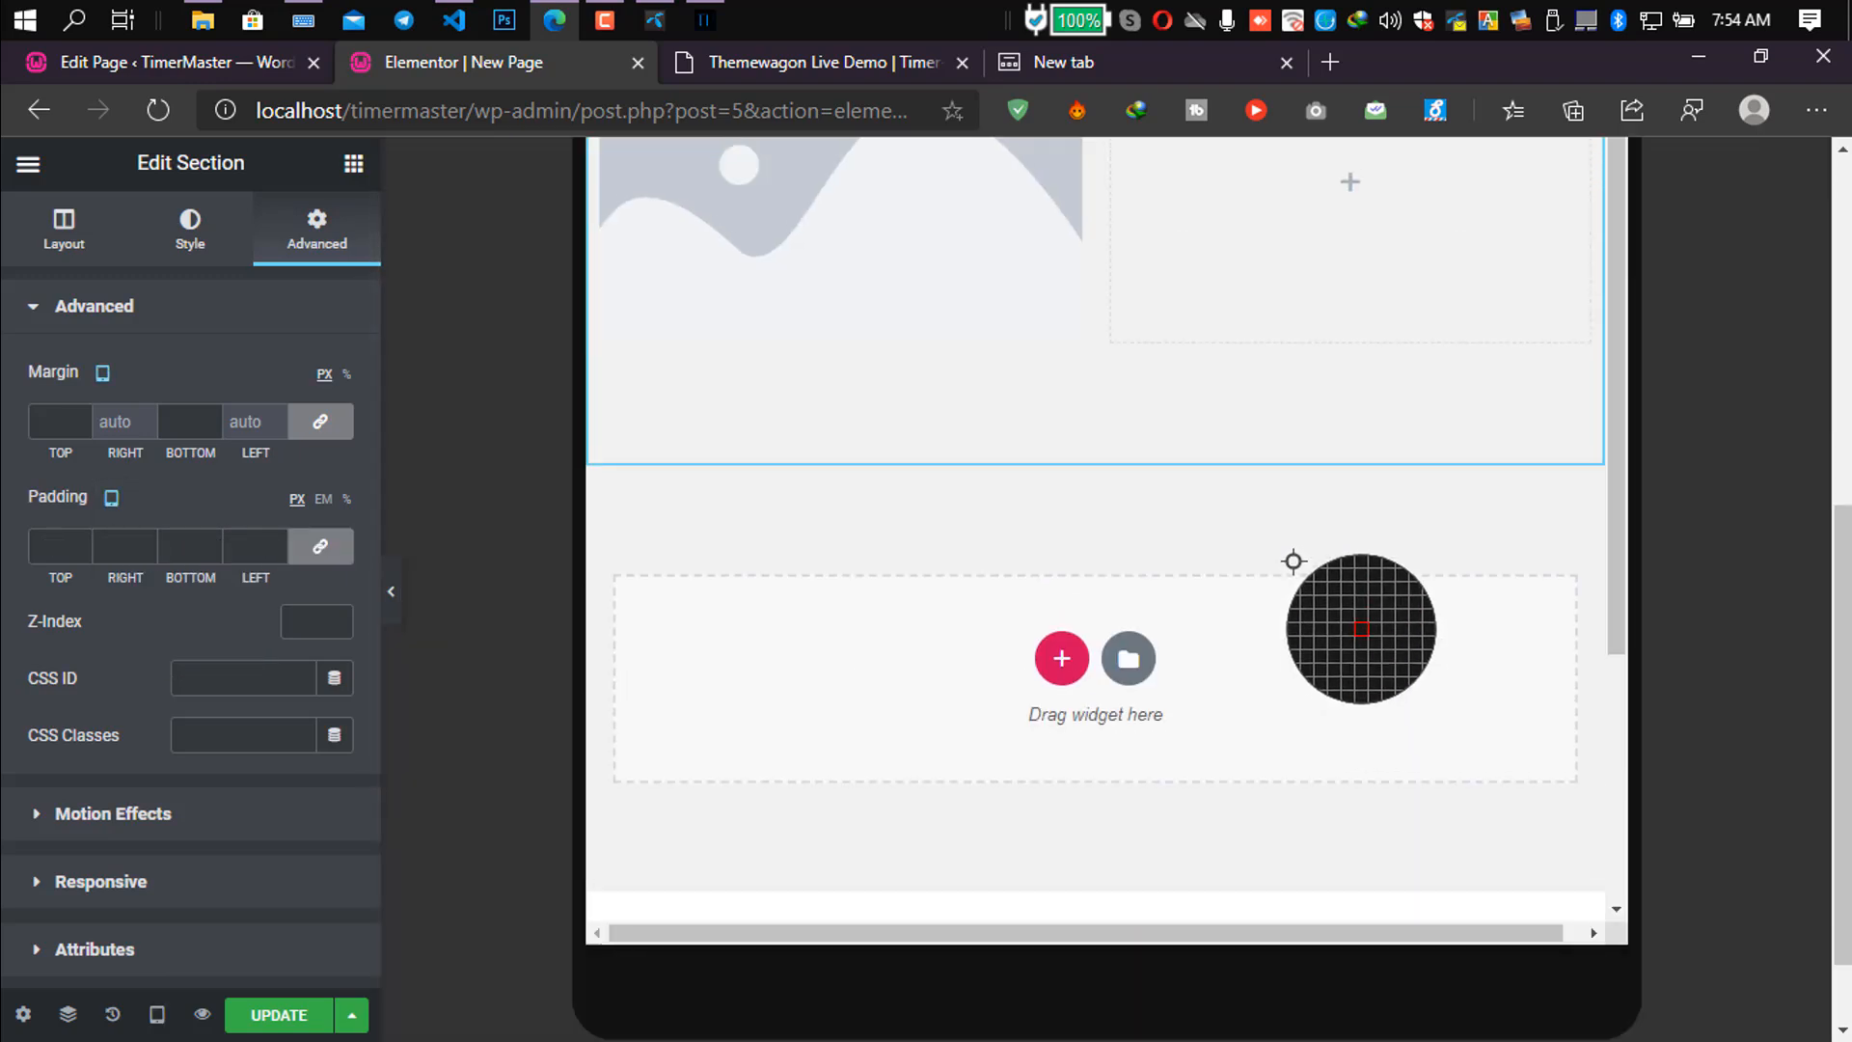
click(111, 488)
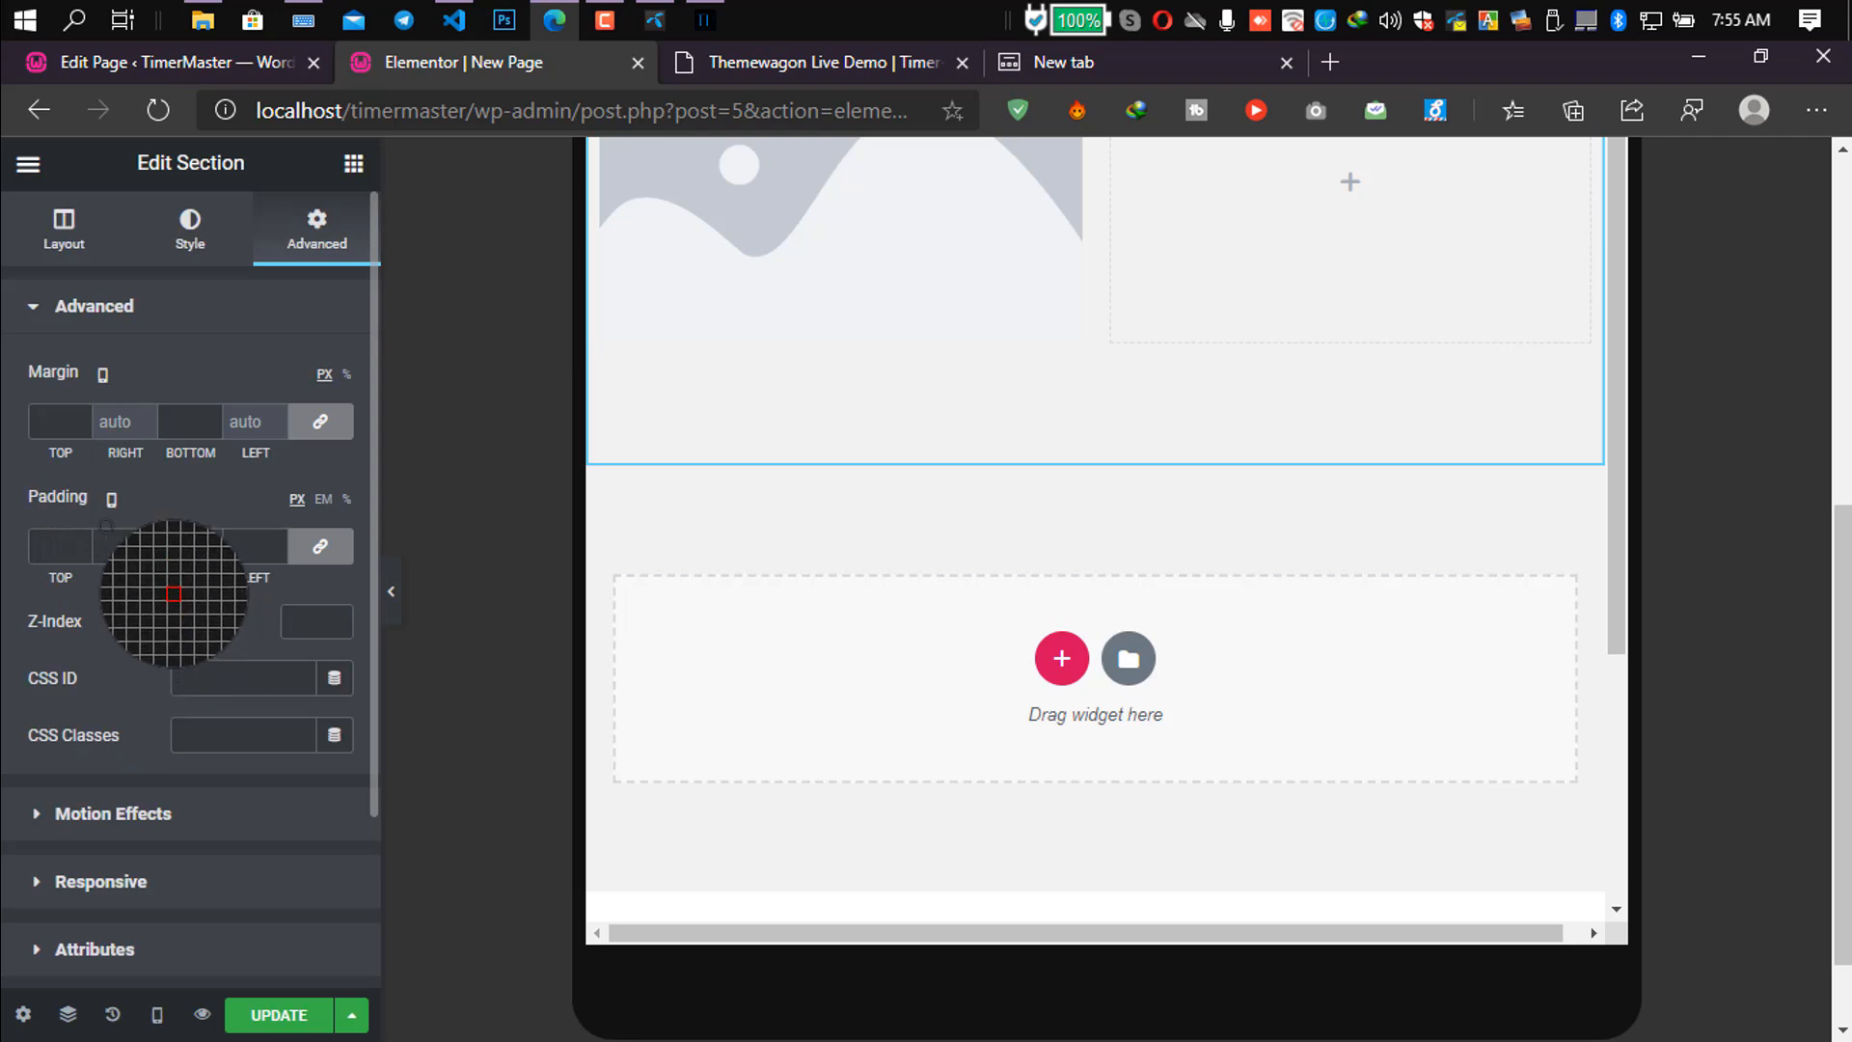
click(106, 526)
scroll(1118, 722, down, 5)
scroll(1142, 434, up, 5)
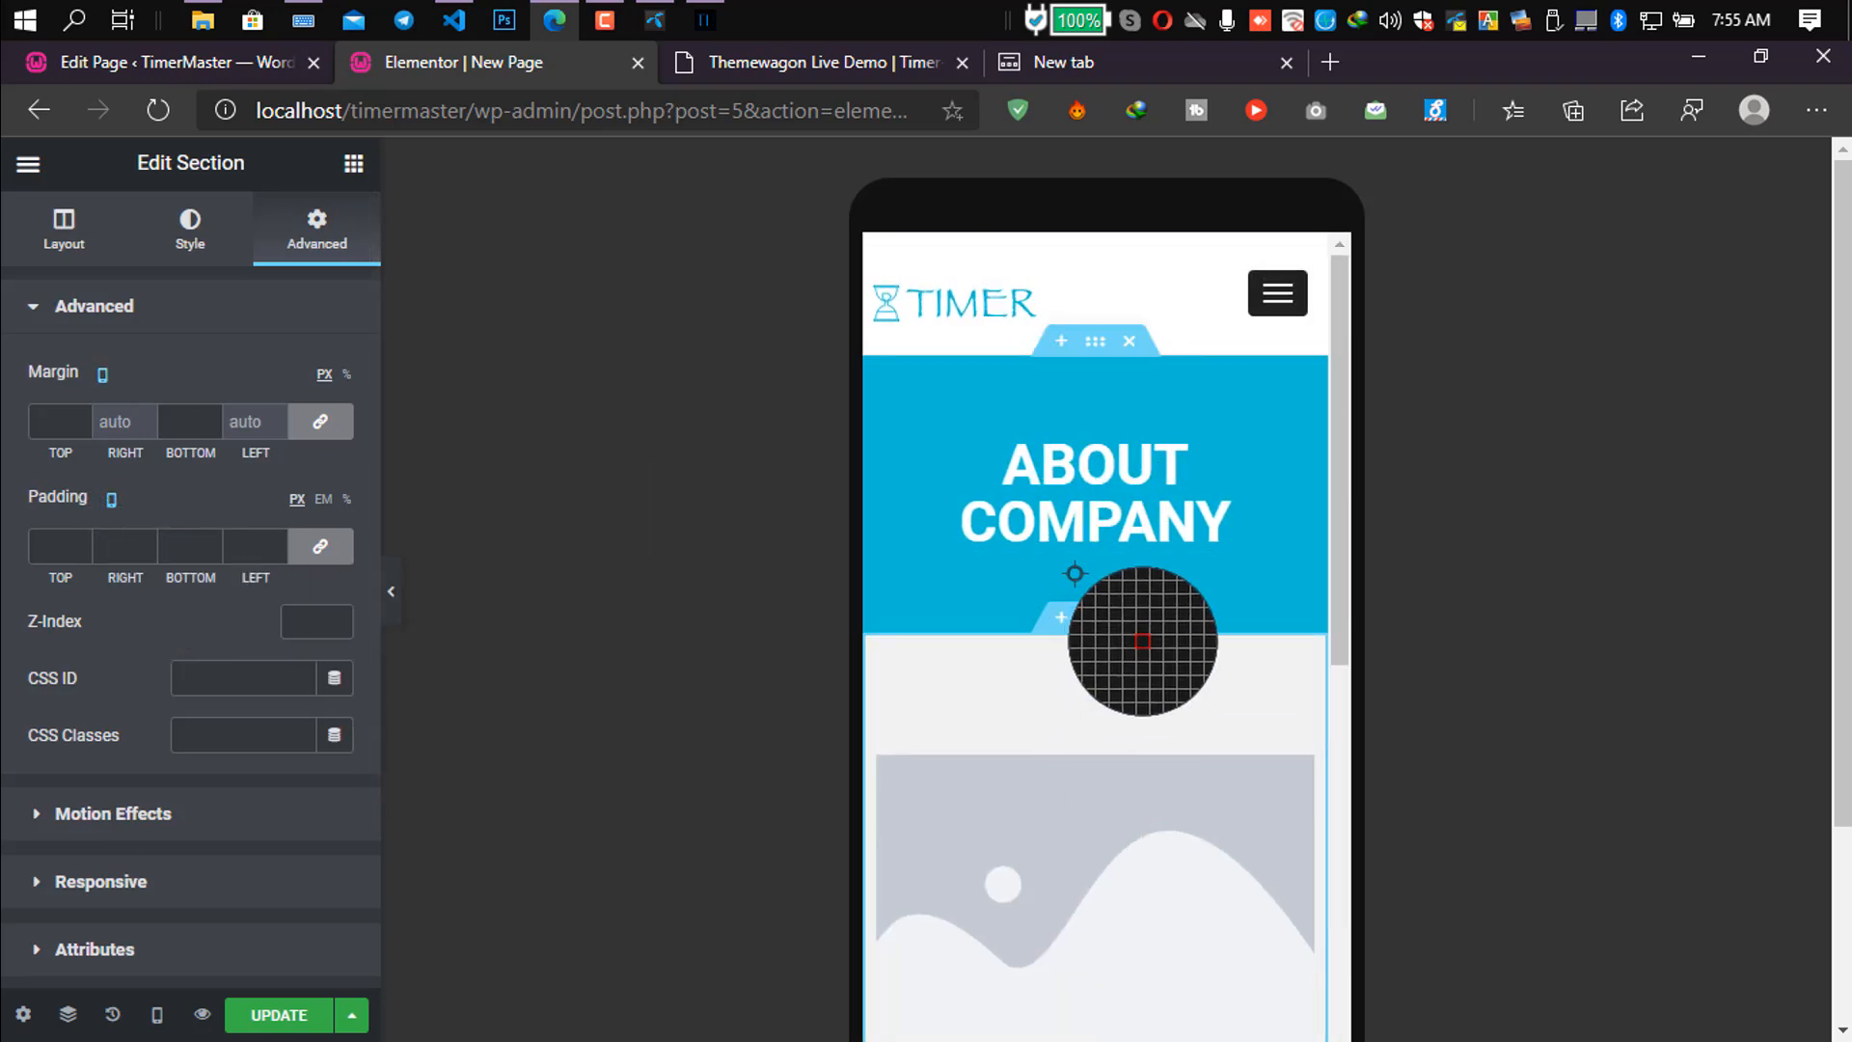
scroll(1105, 802, down, 4)
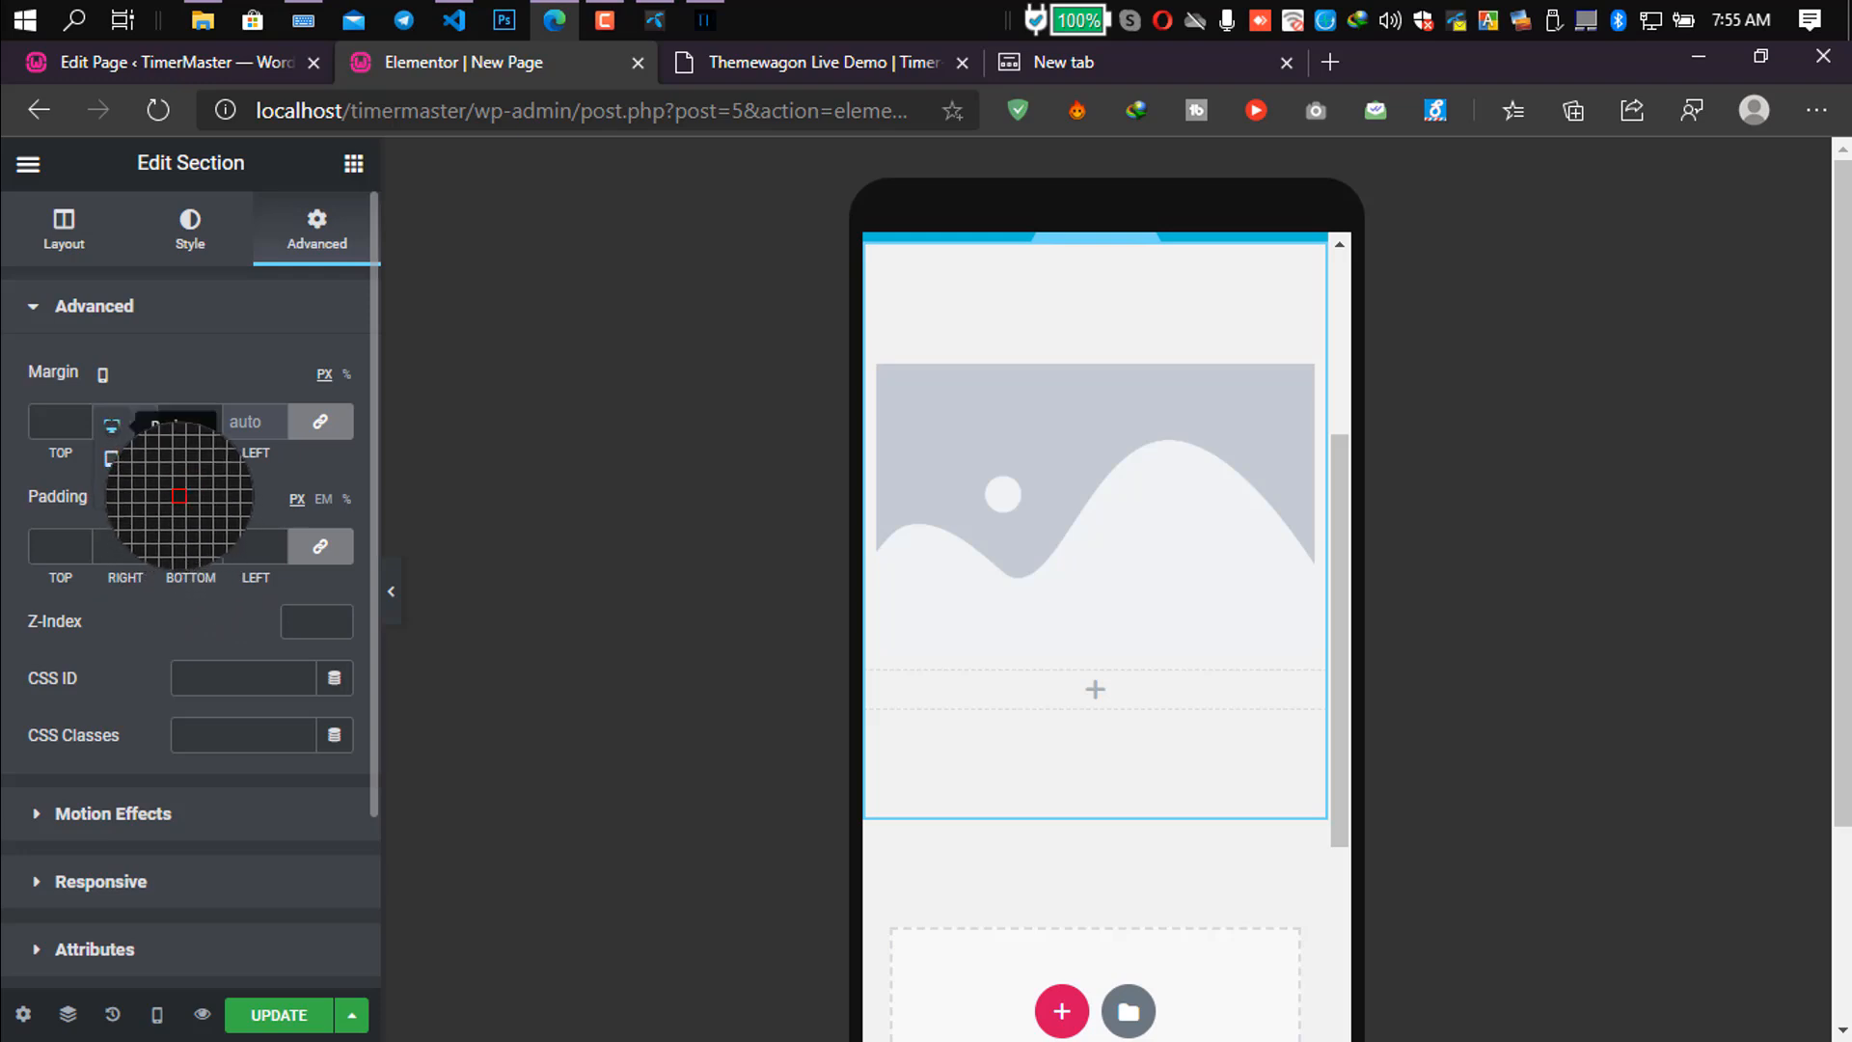
click(112, 424)
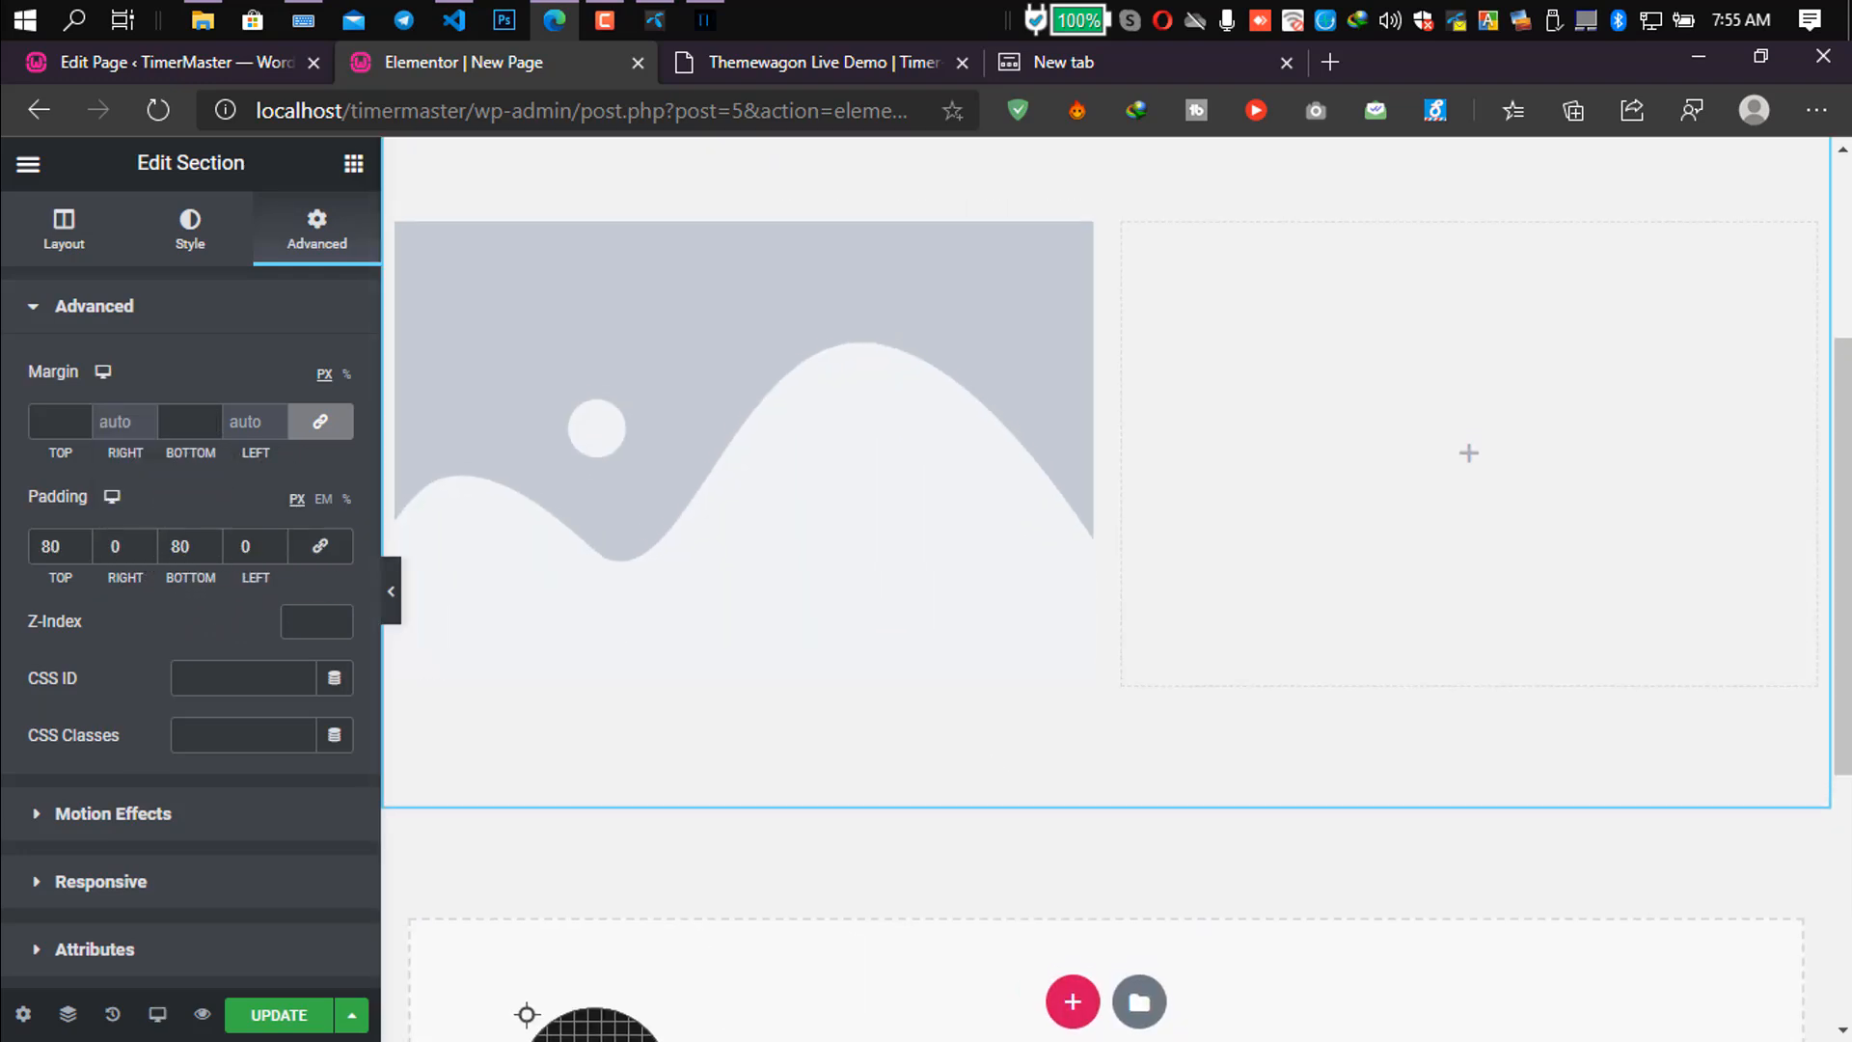
scroll(862, 797, down, 1)
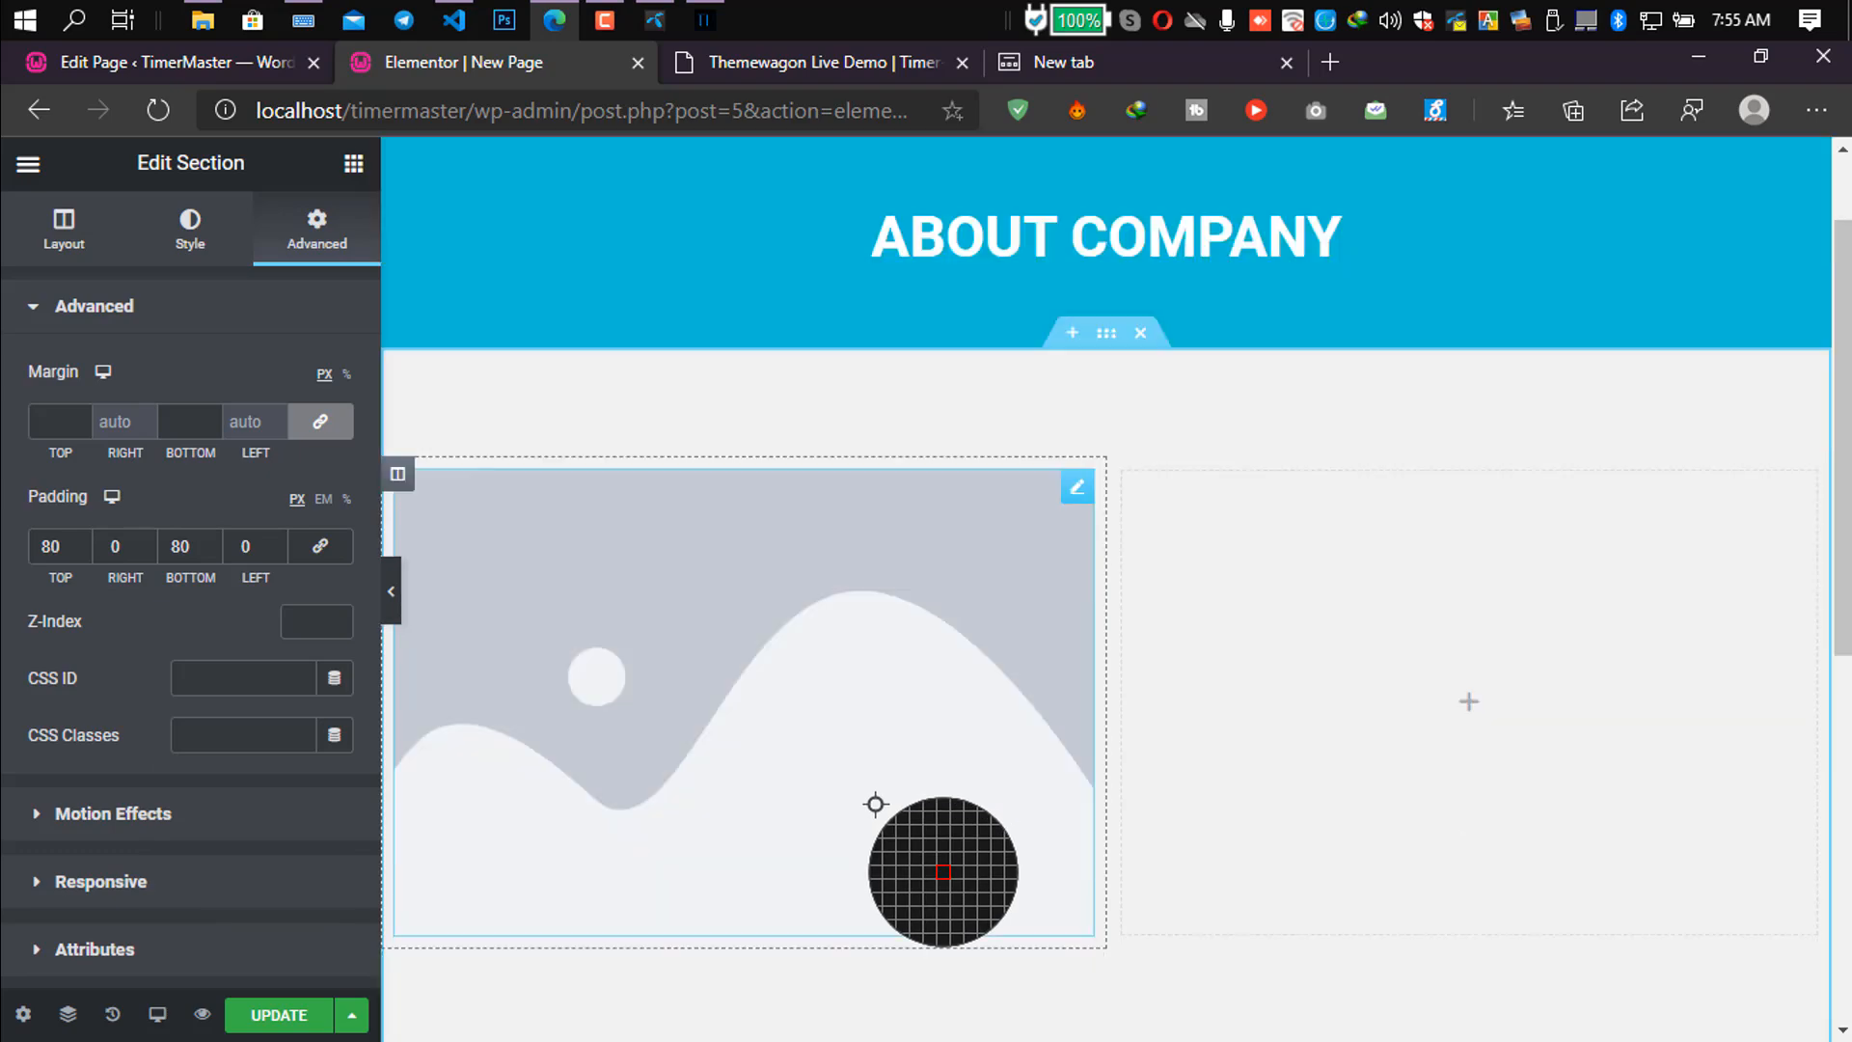
Save the team image from the Timer demo page to the Desktop as about-company.jpg.
click(820, 62)
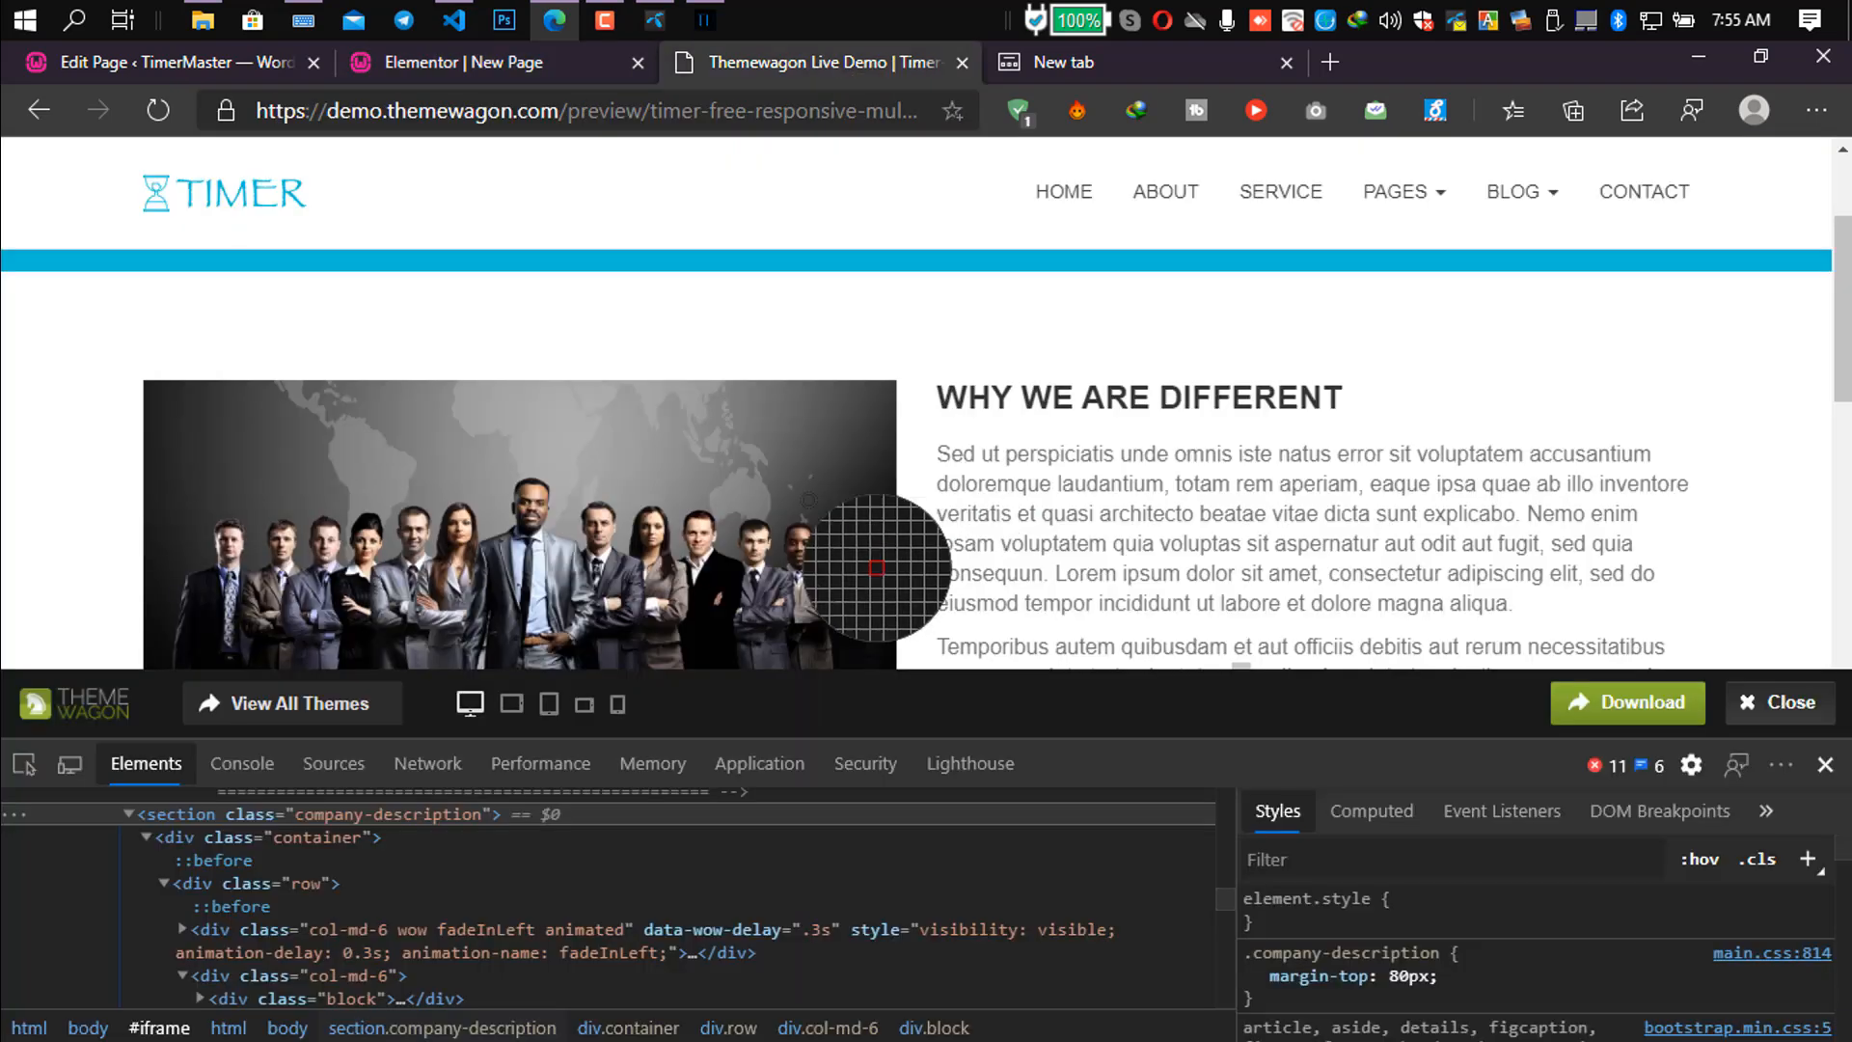
right_click(547, 508)
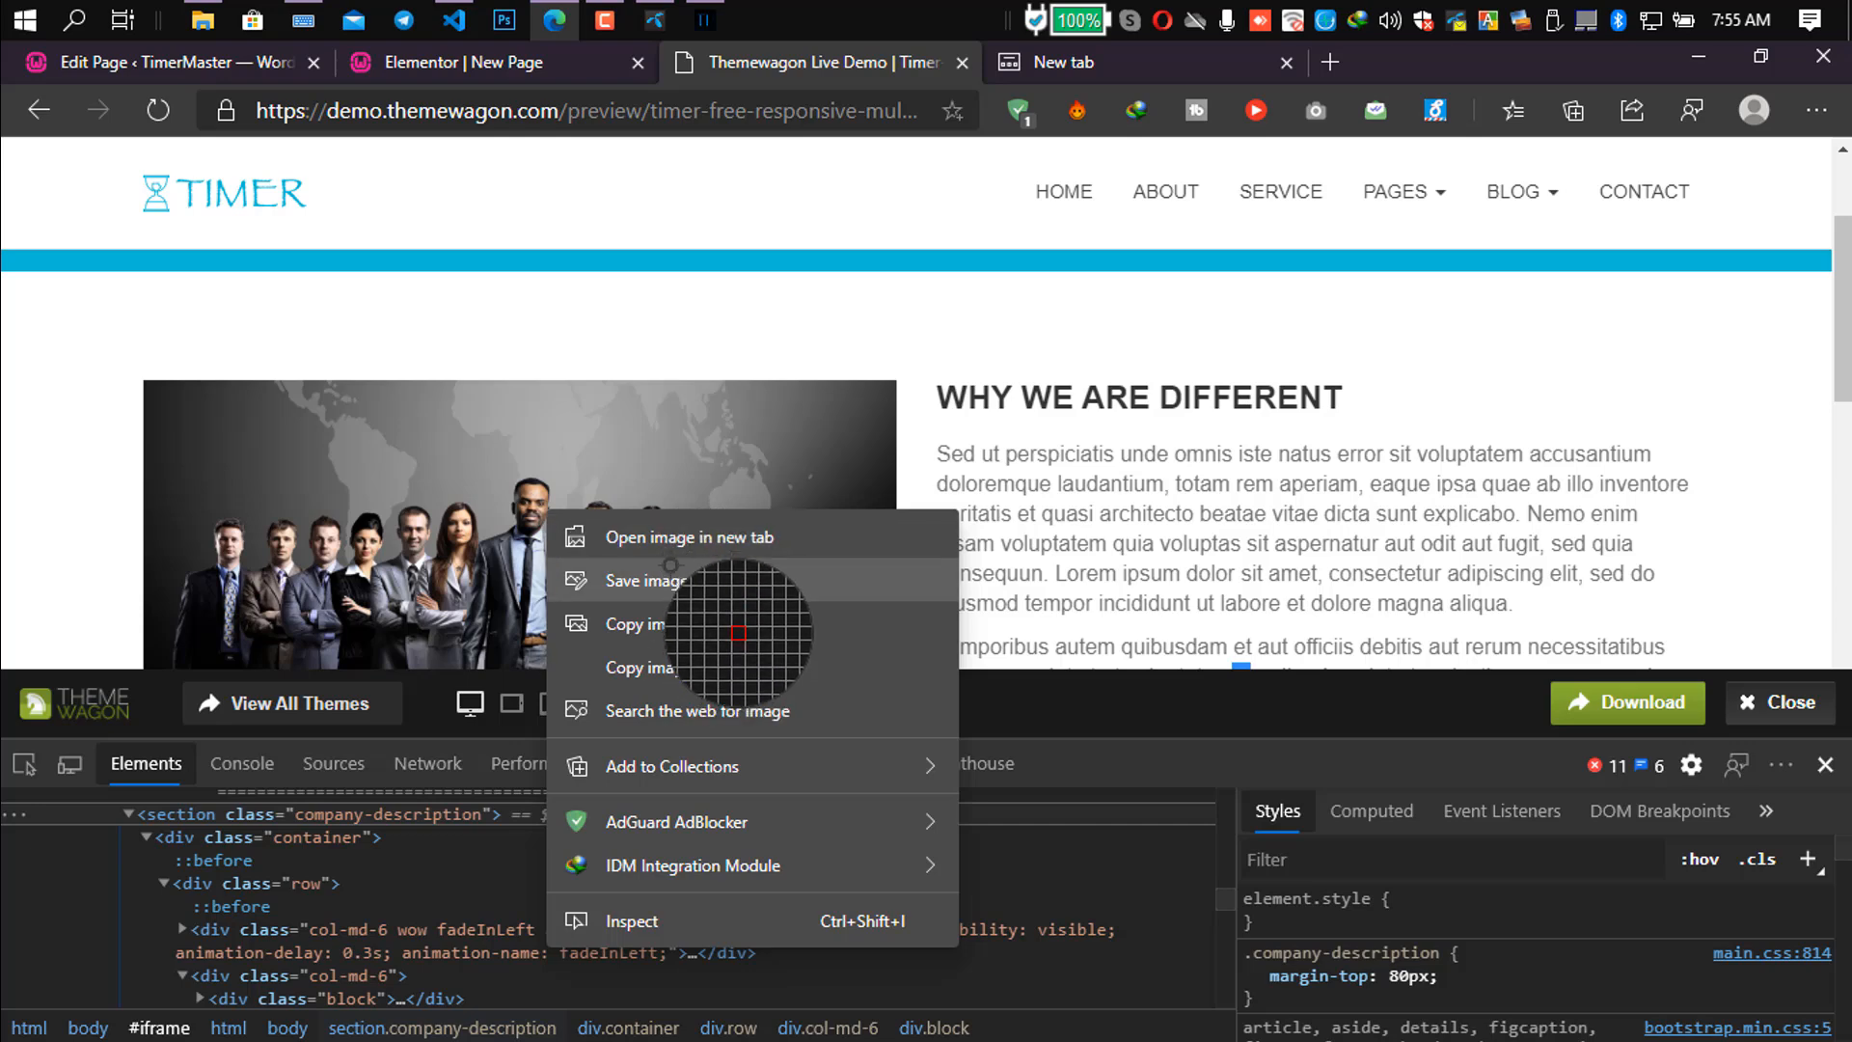
click(671, 578)
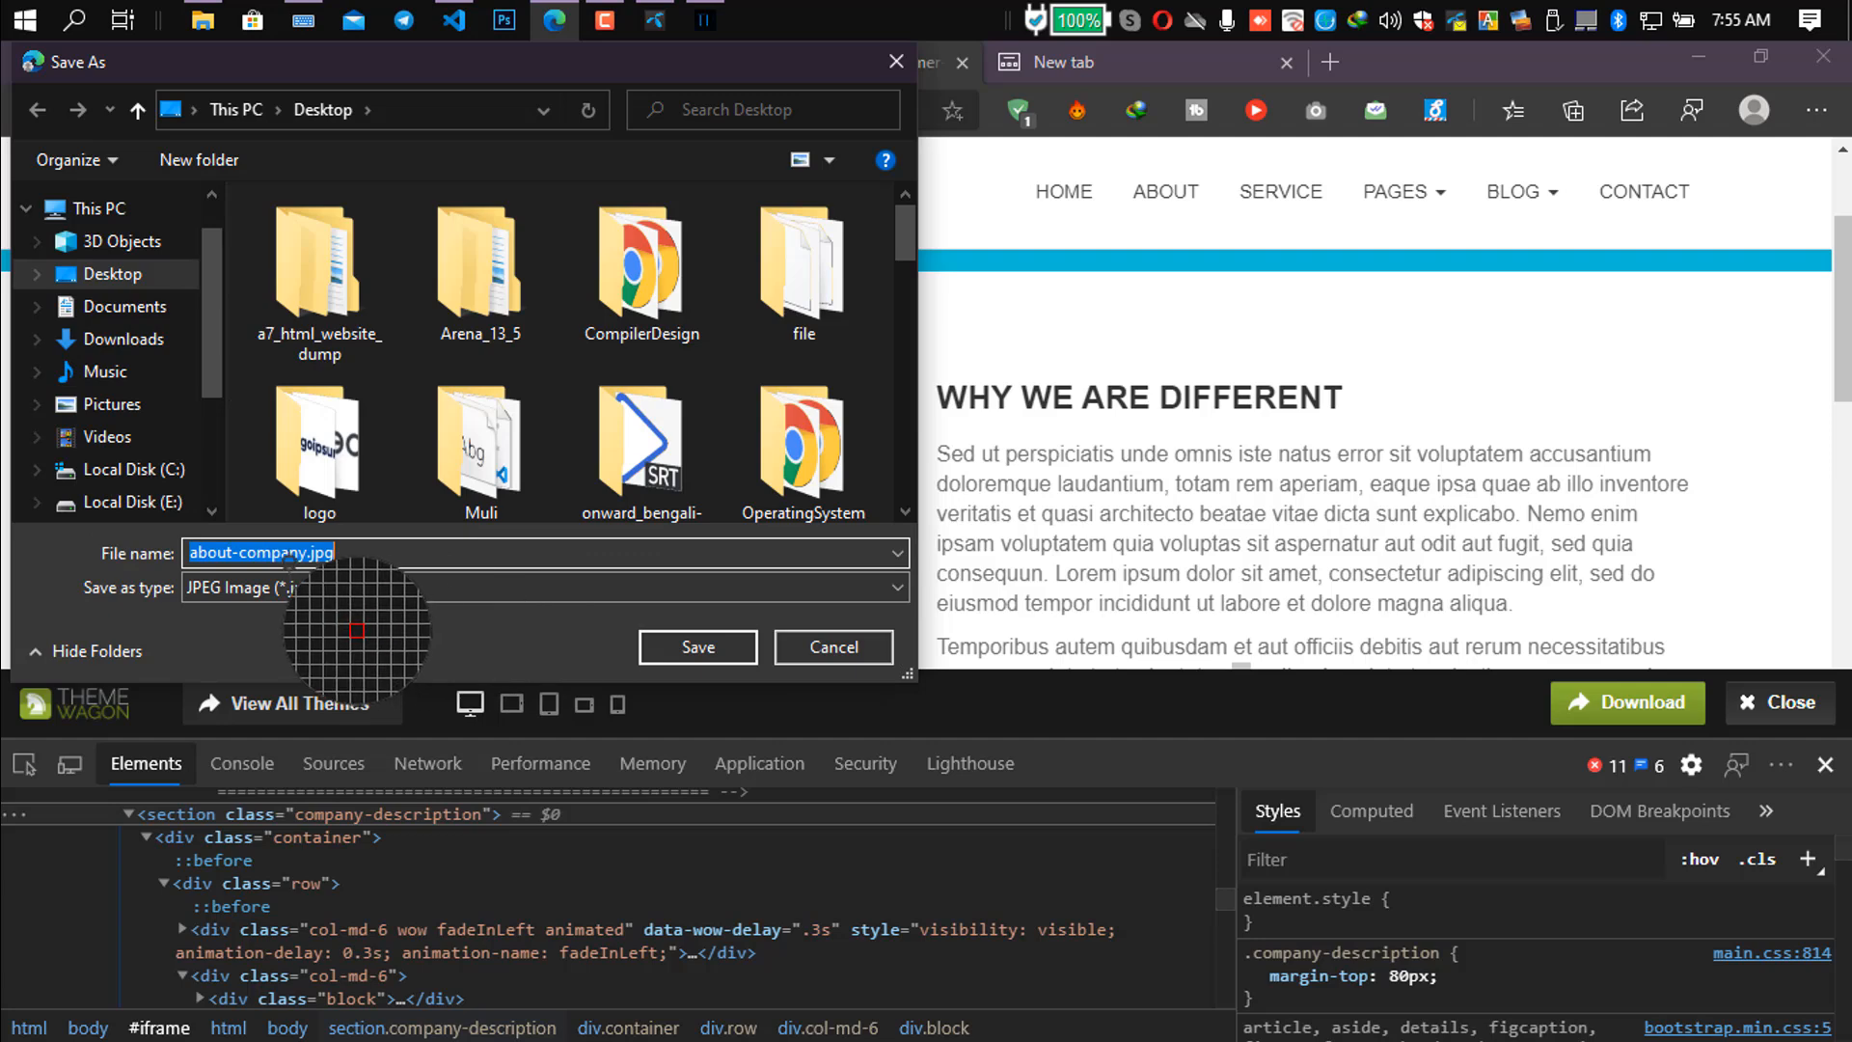
click(733, 651)
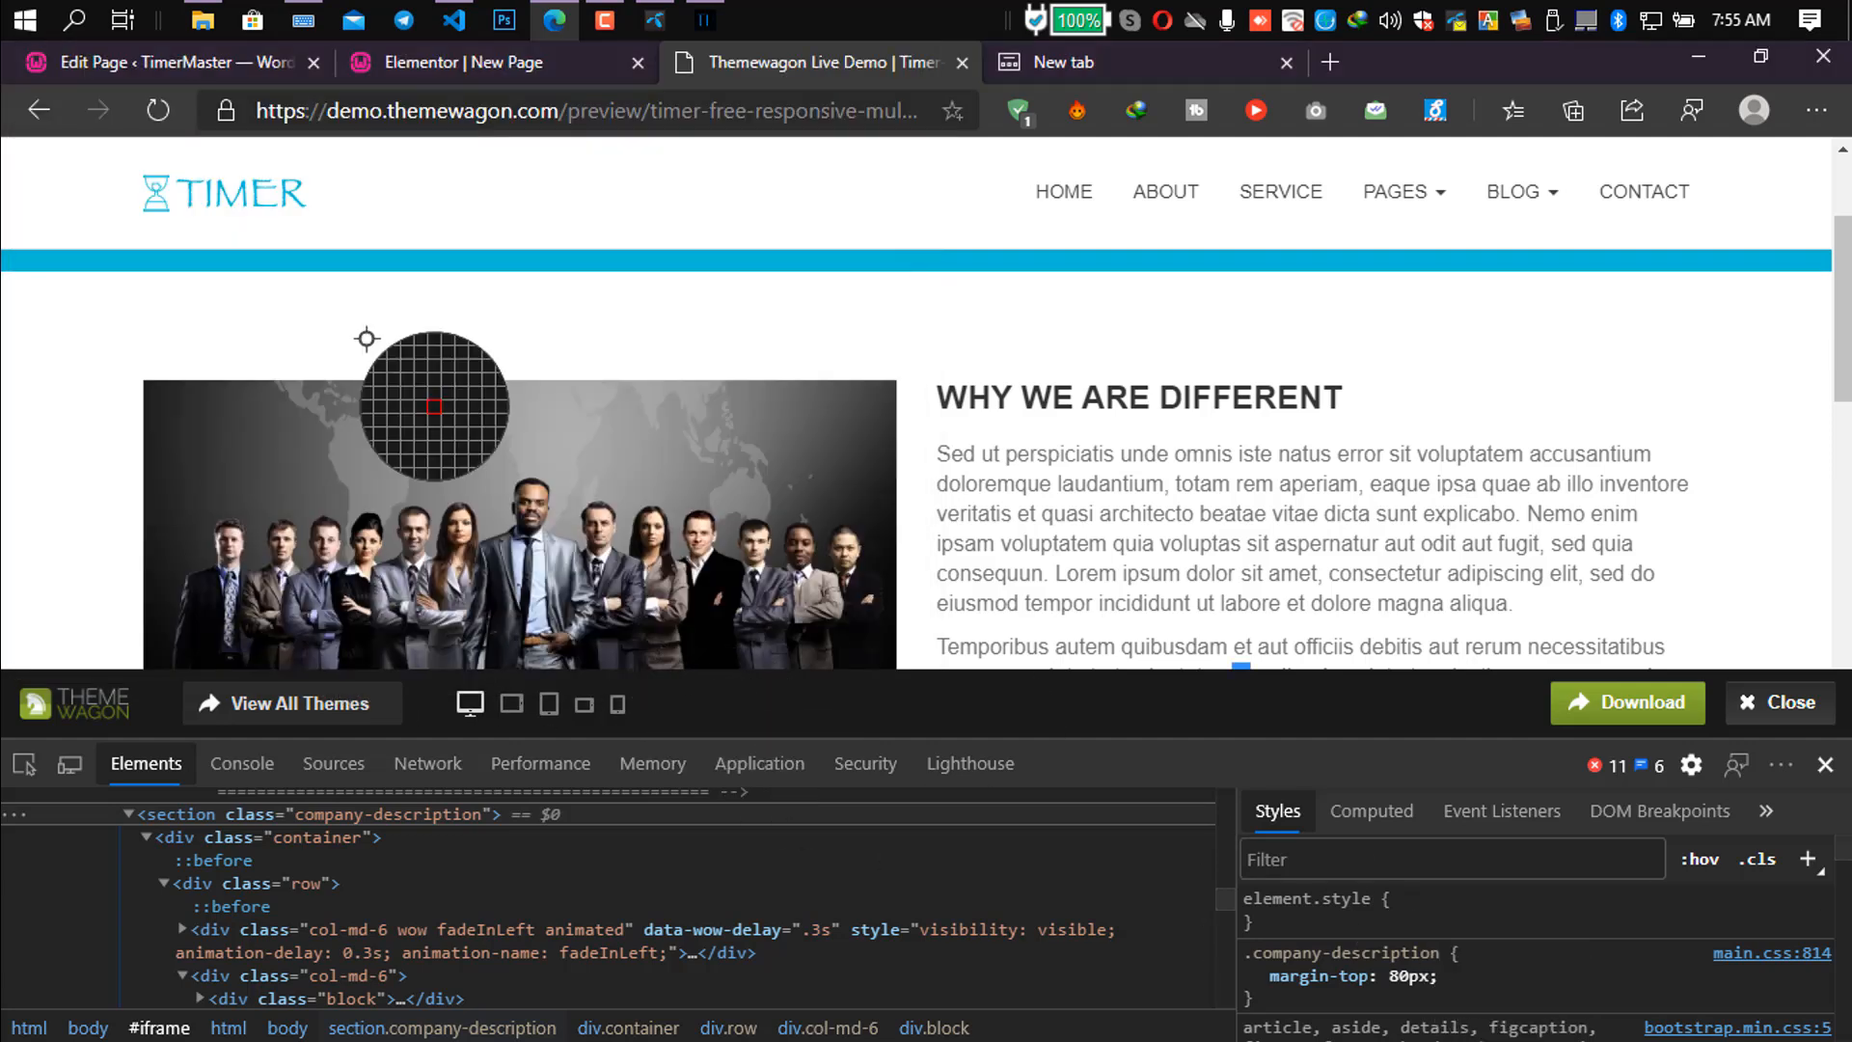
Upload the saved about-company image to the media library and insert it into the first column's Image widget in Elementor.
click(512, 62)
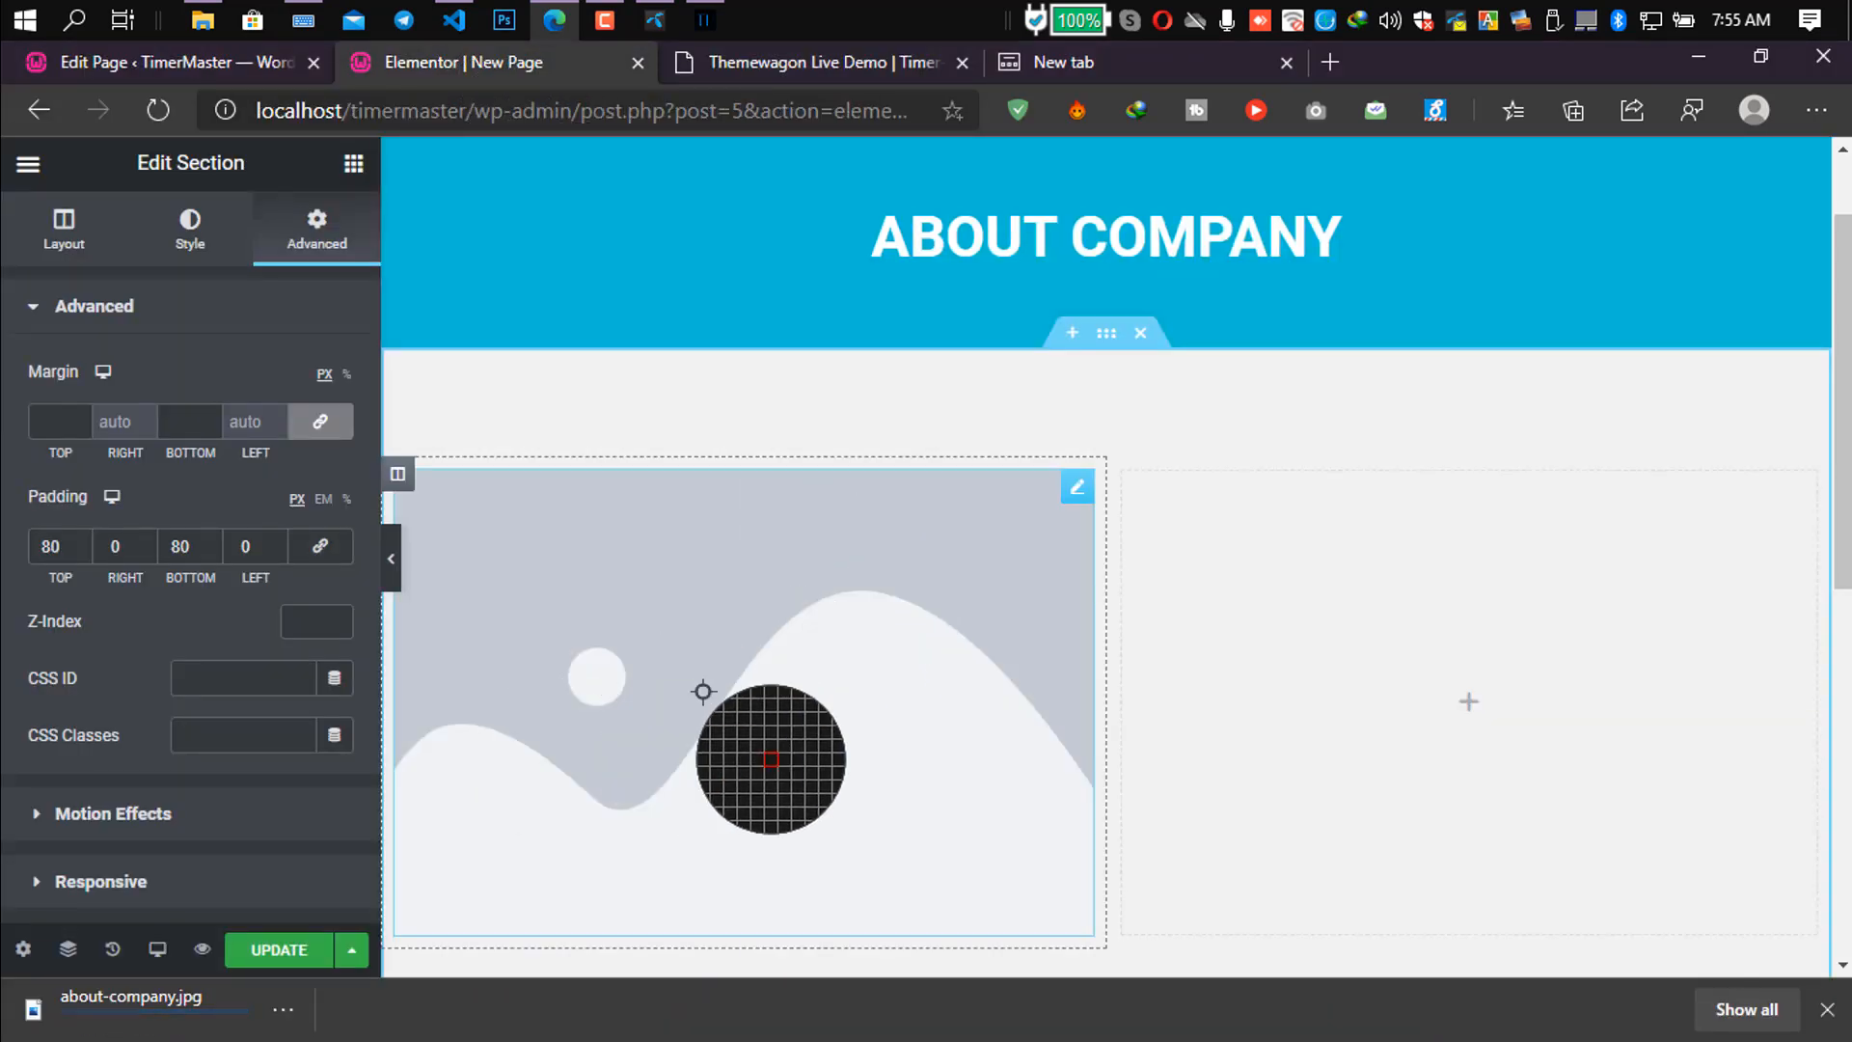
click(1079, 483)
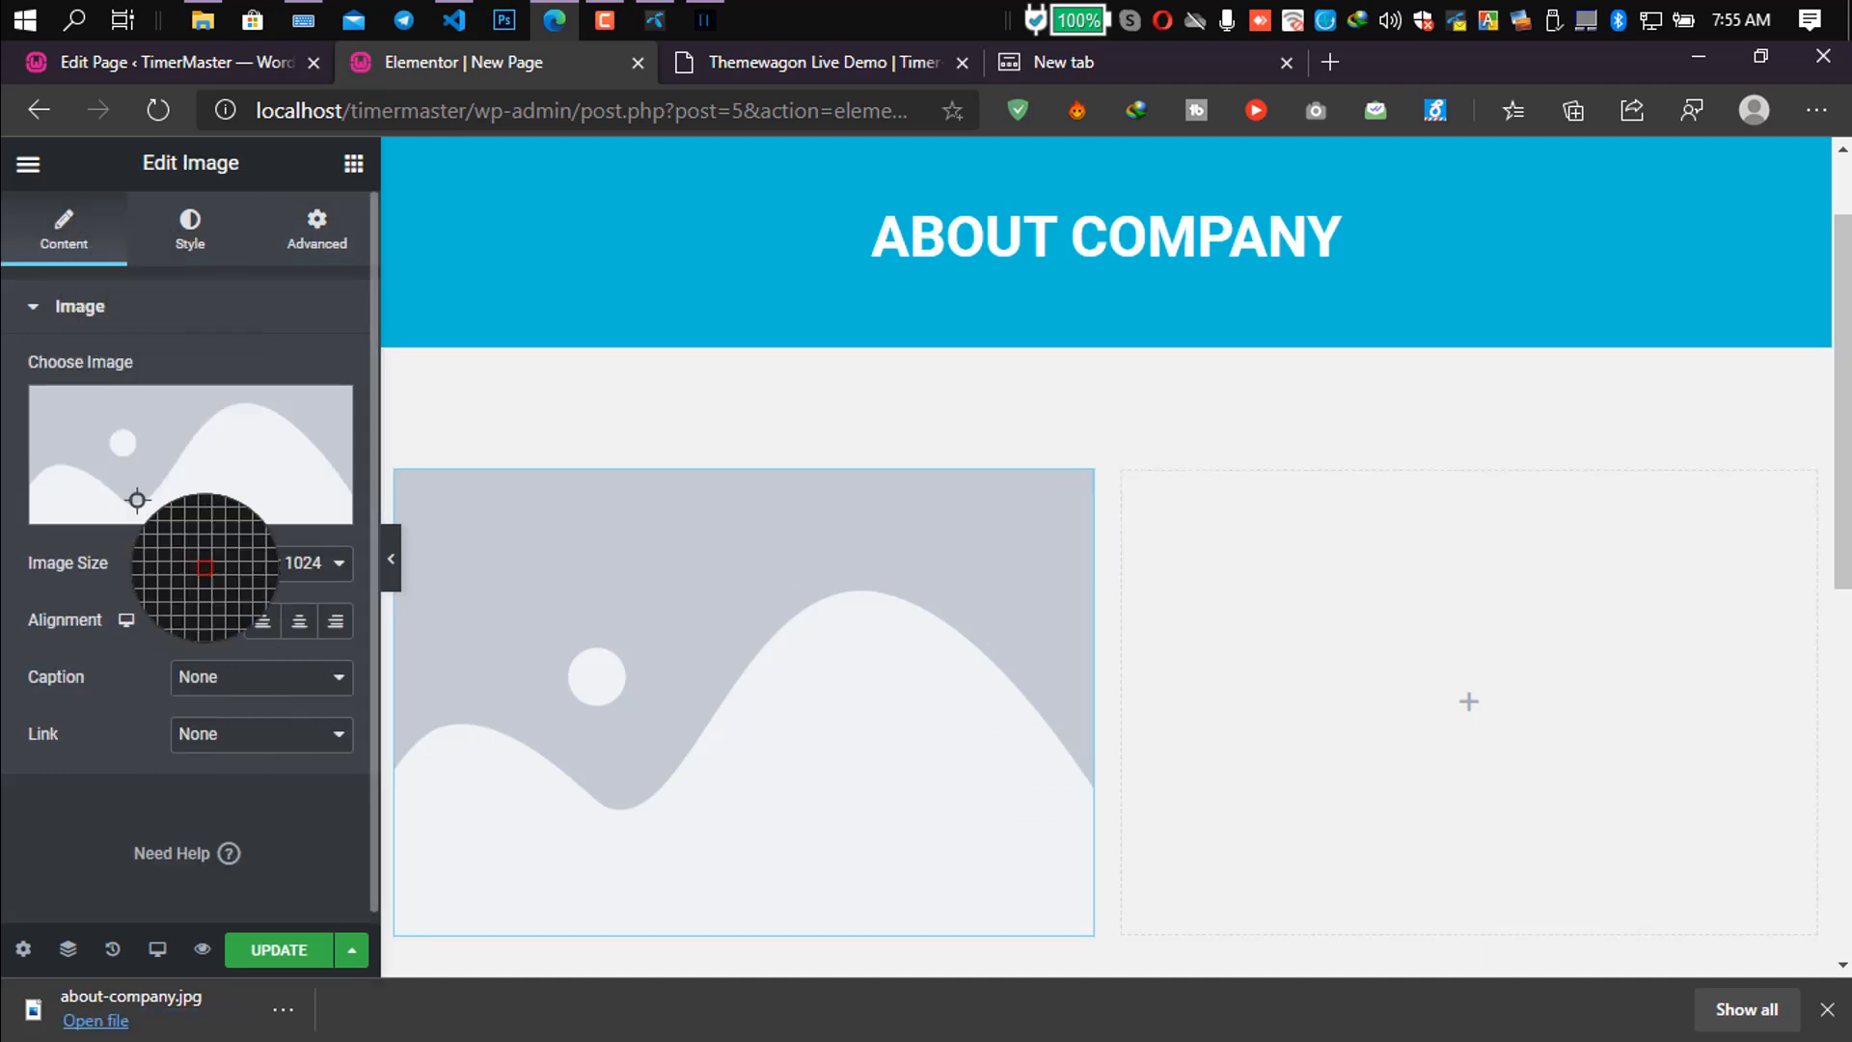
mouse_move(232, 532)
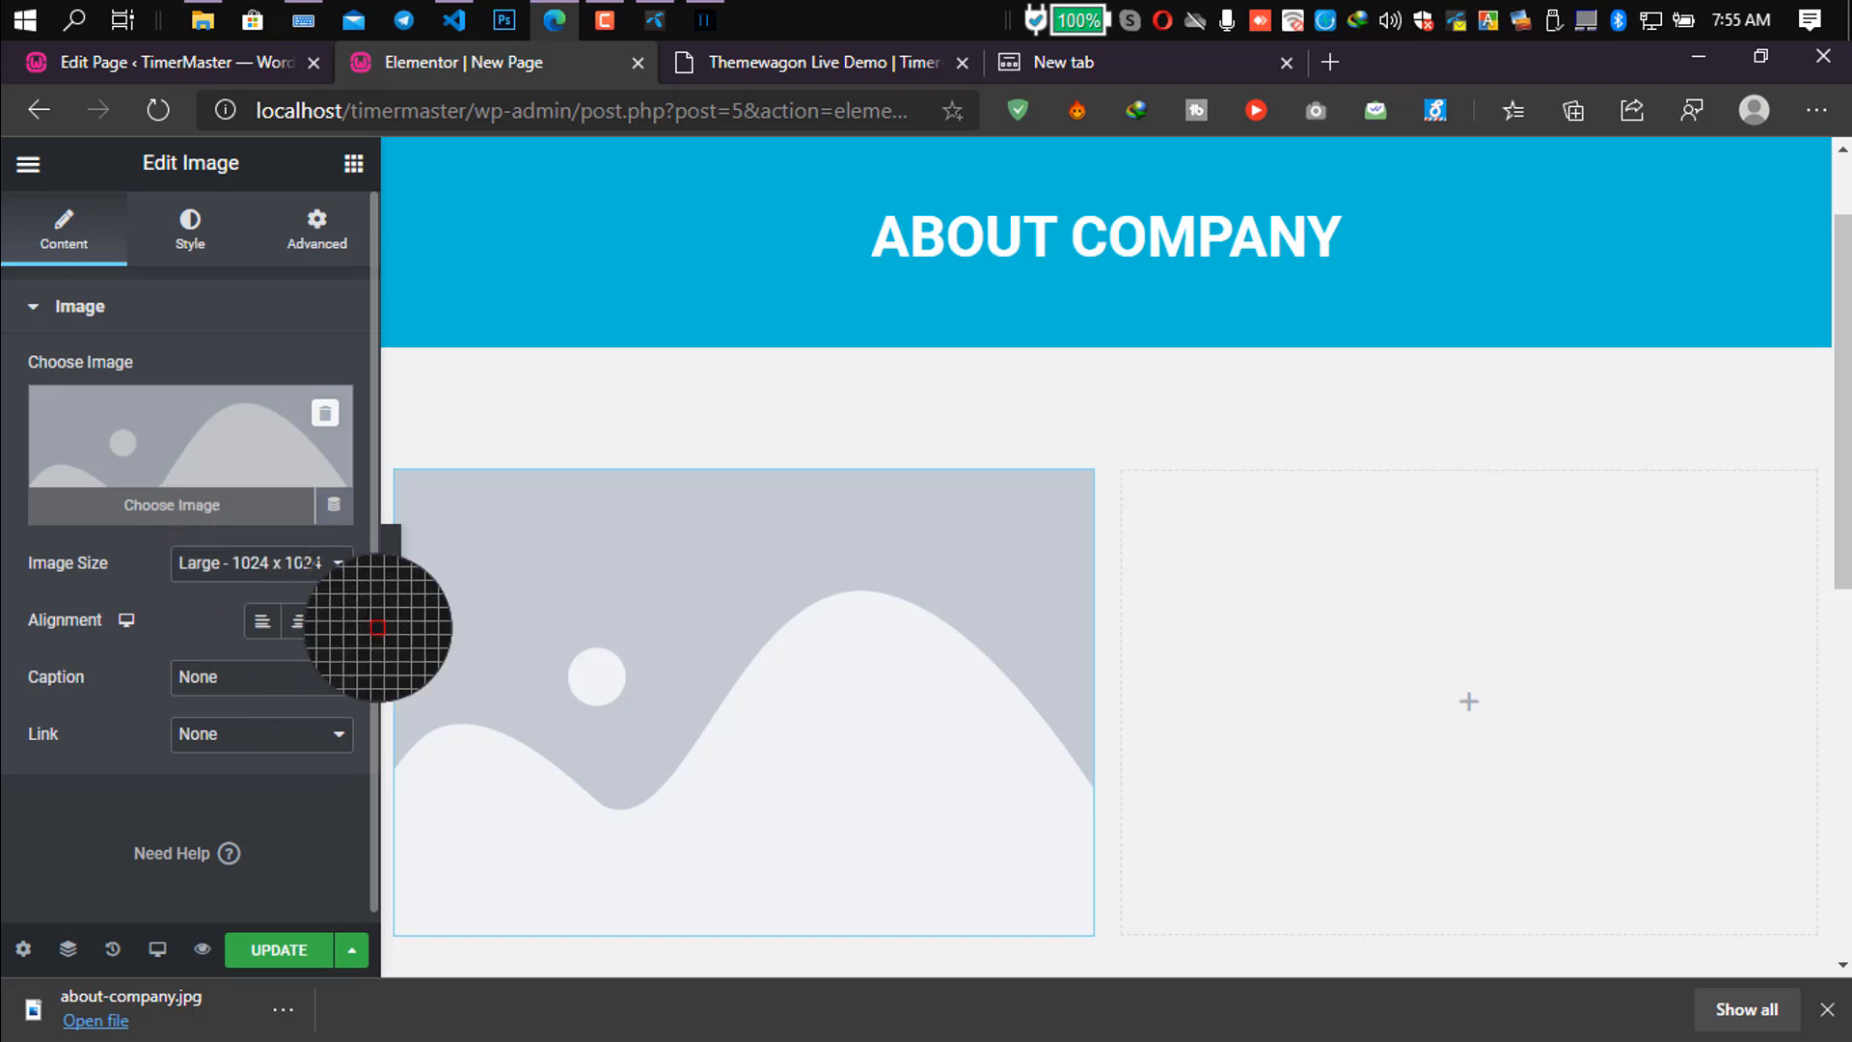
click(193, 456)
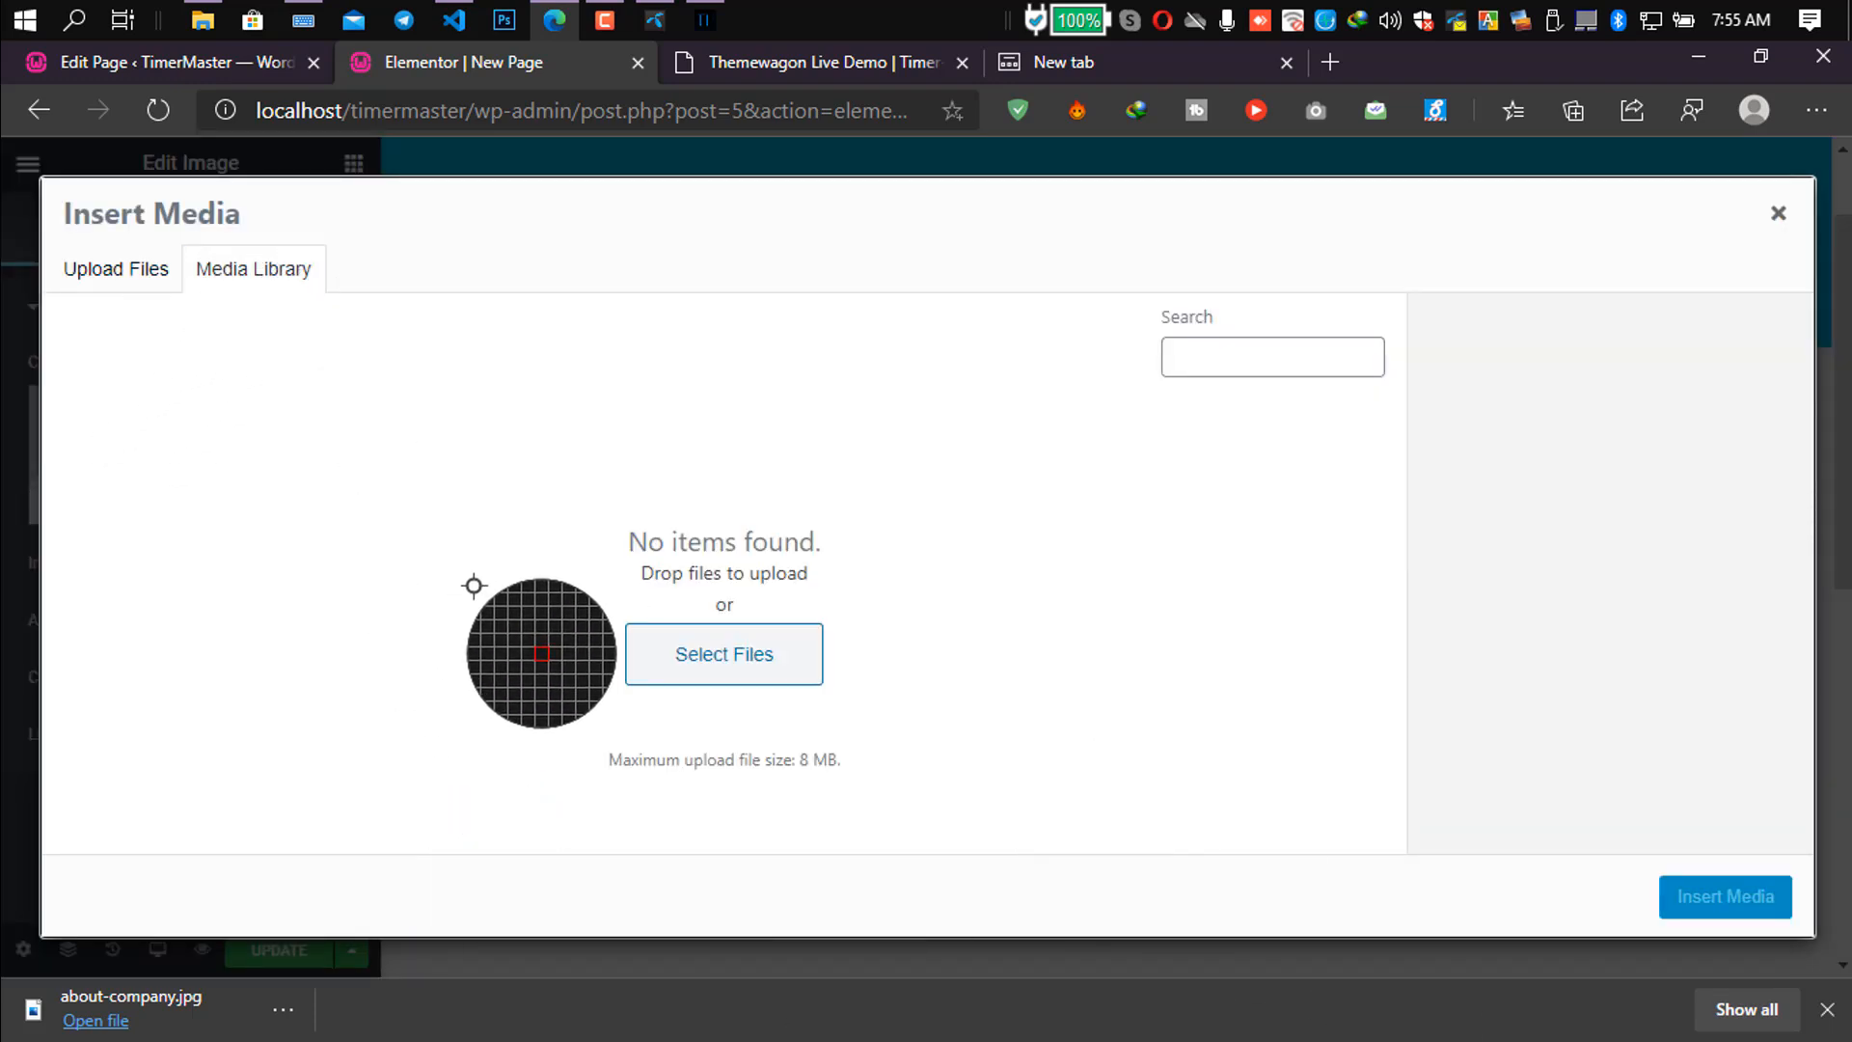
drag(130, 1008, 797, 681)
drag(733, 614, 735, 617)
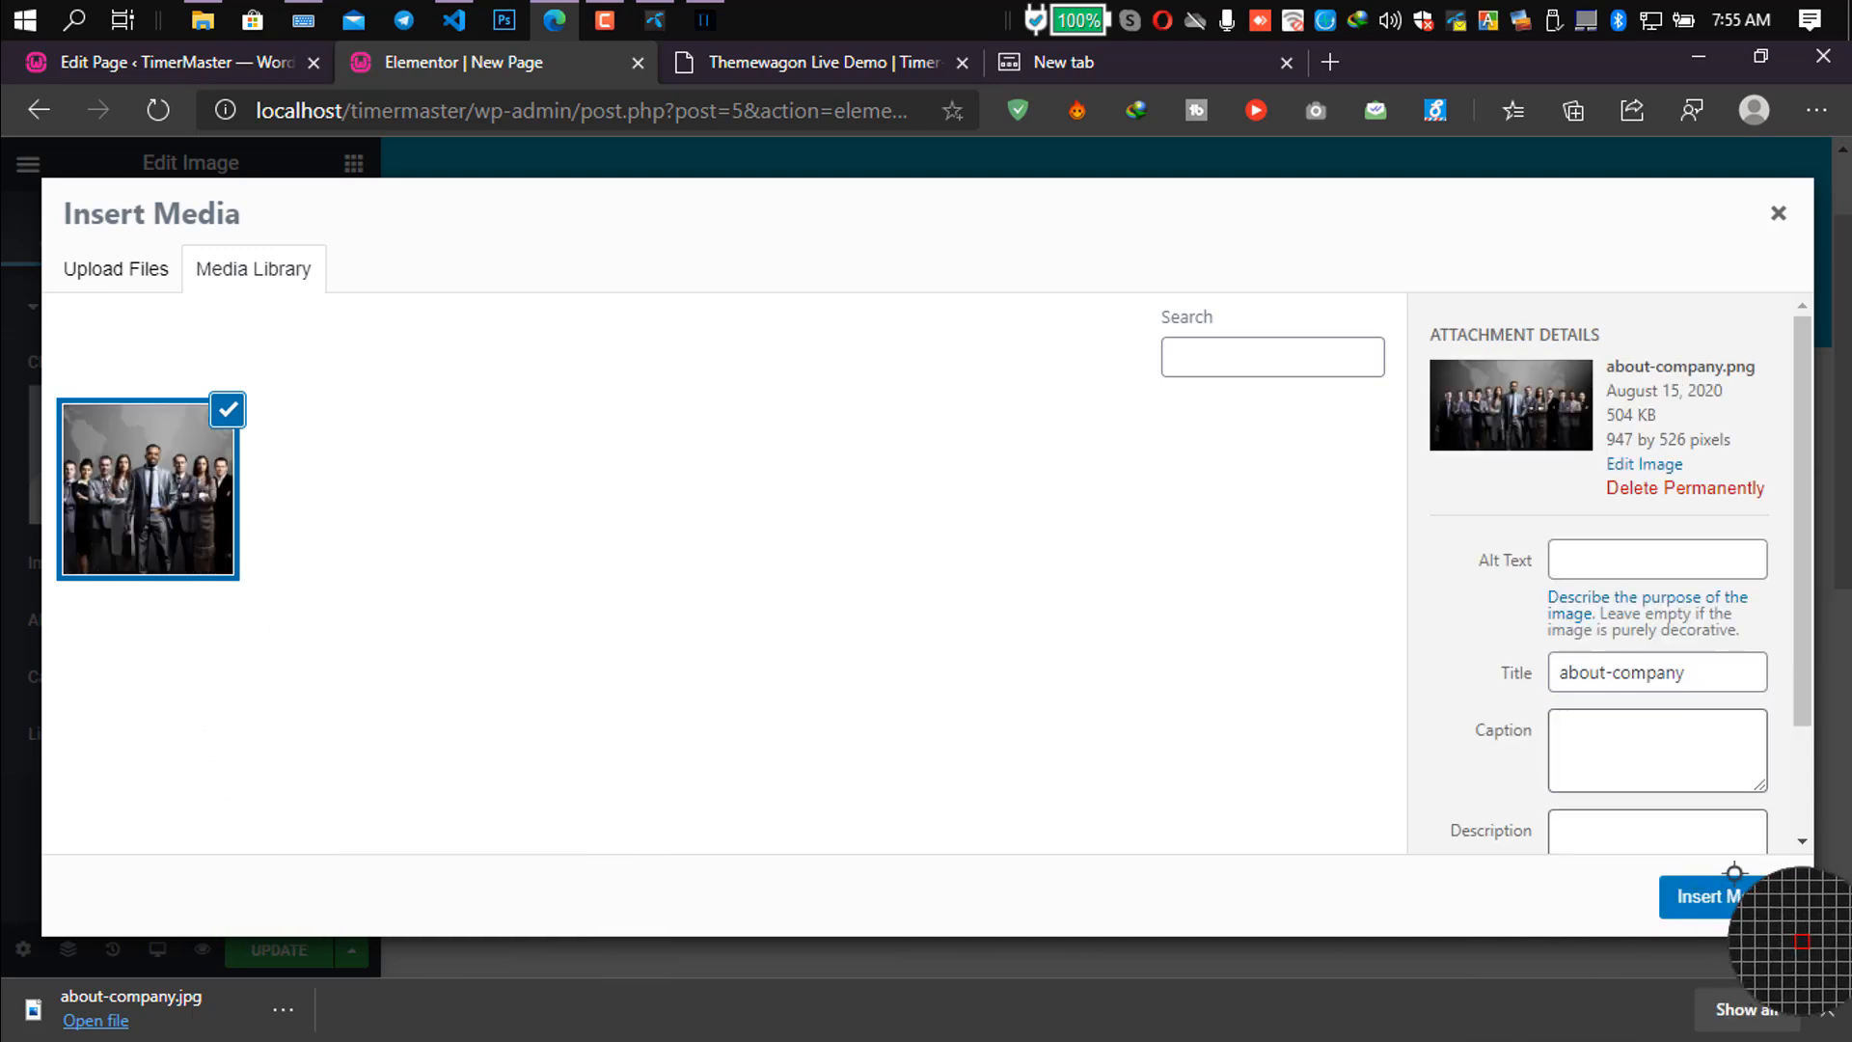
click(1741, 893)
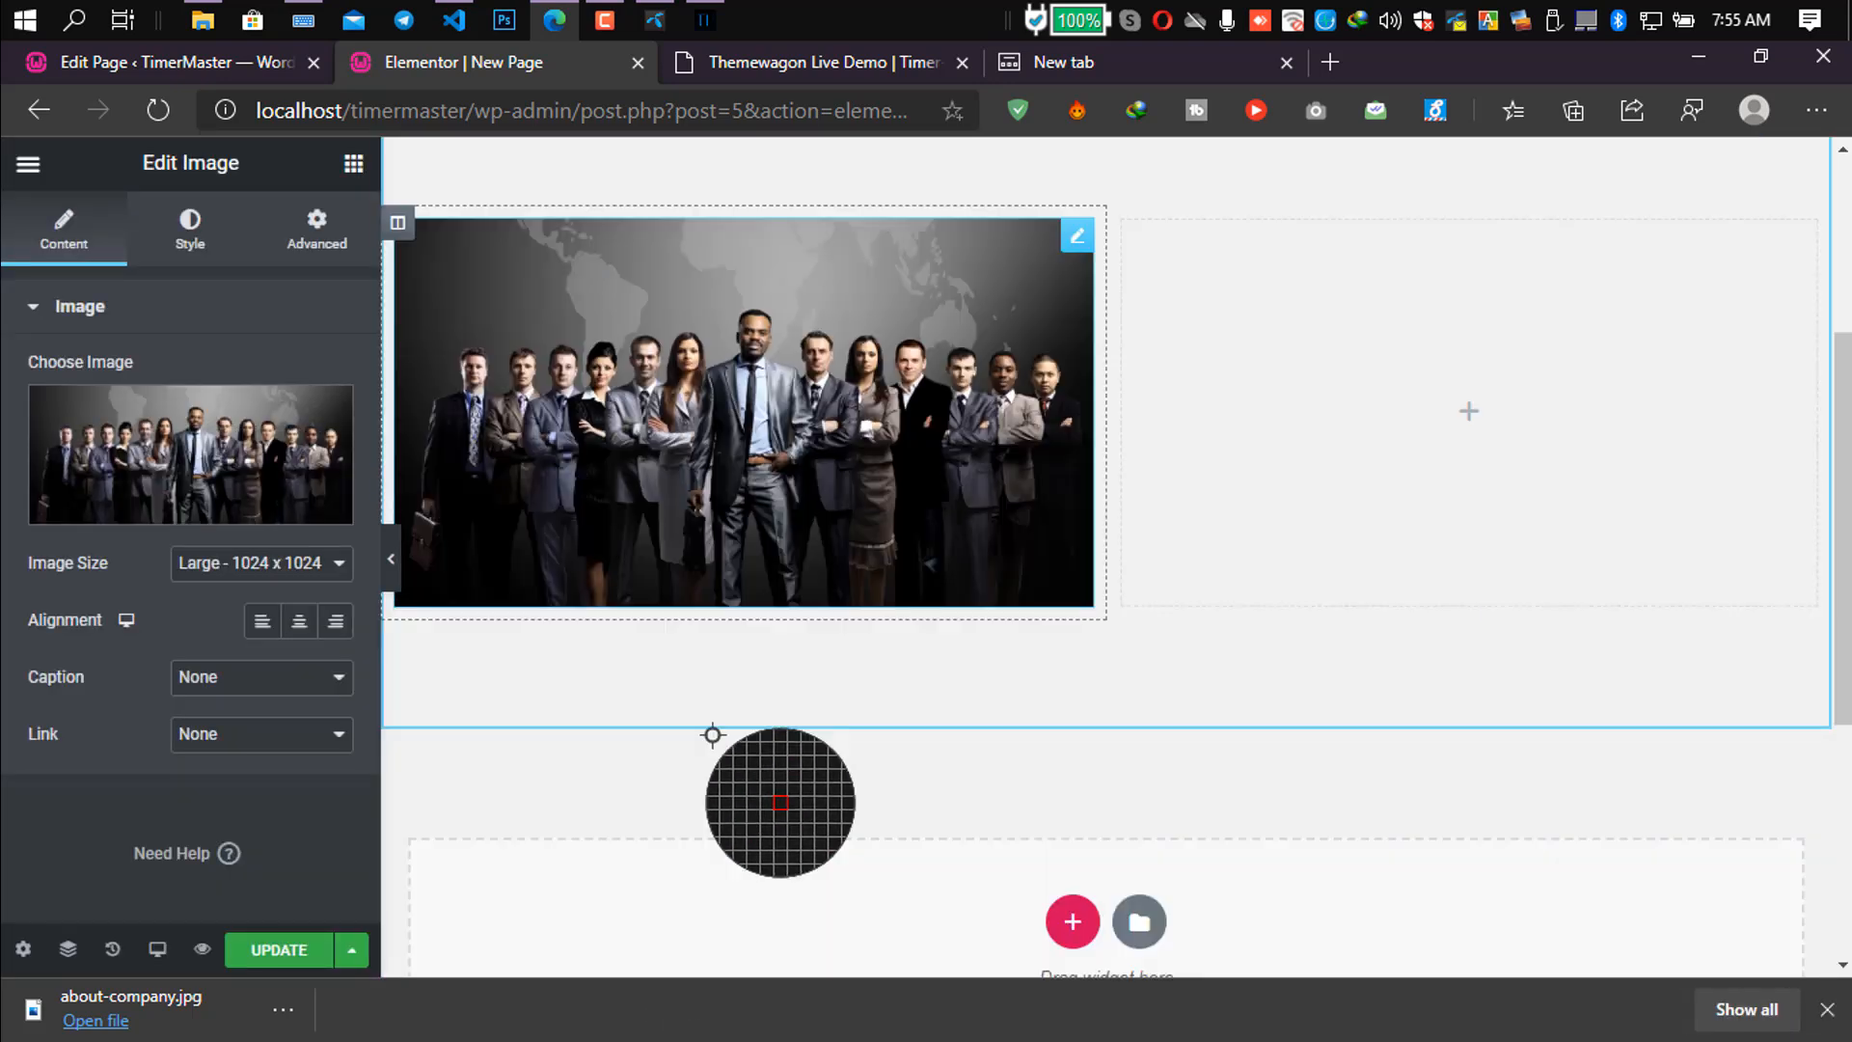
scroll(714, 733, up, 2)
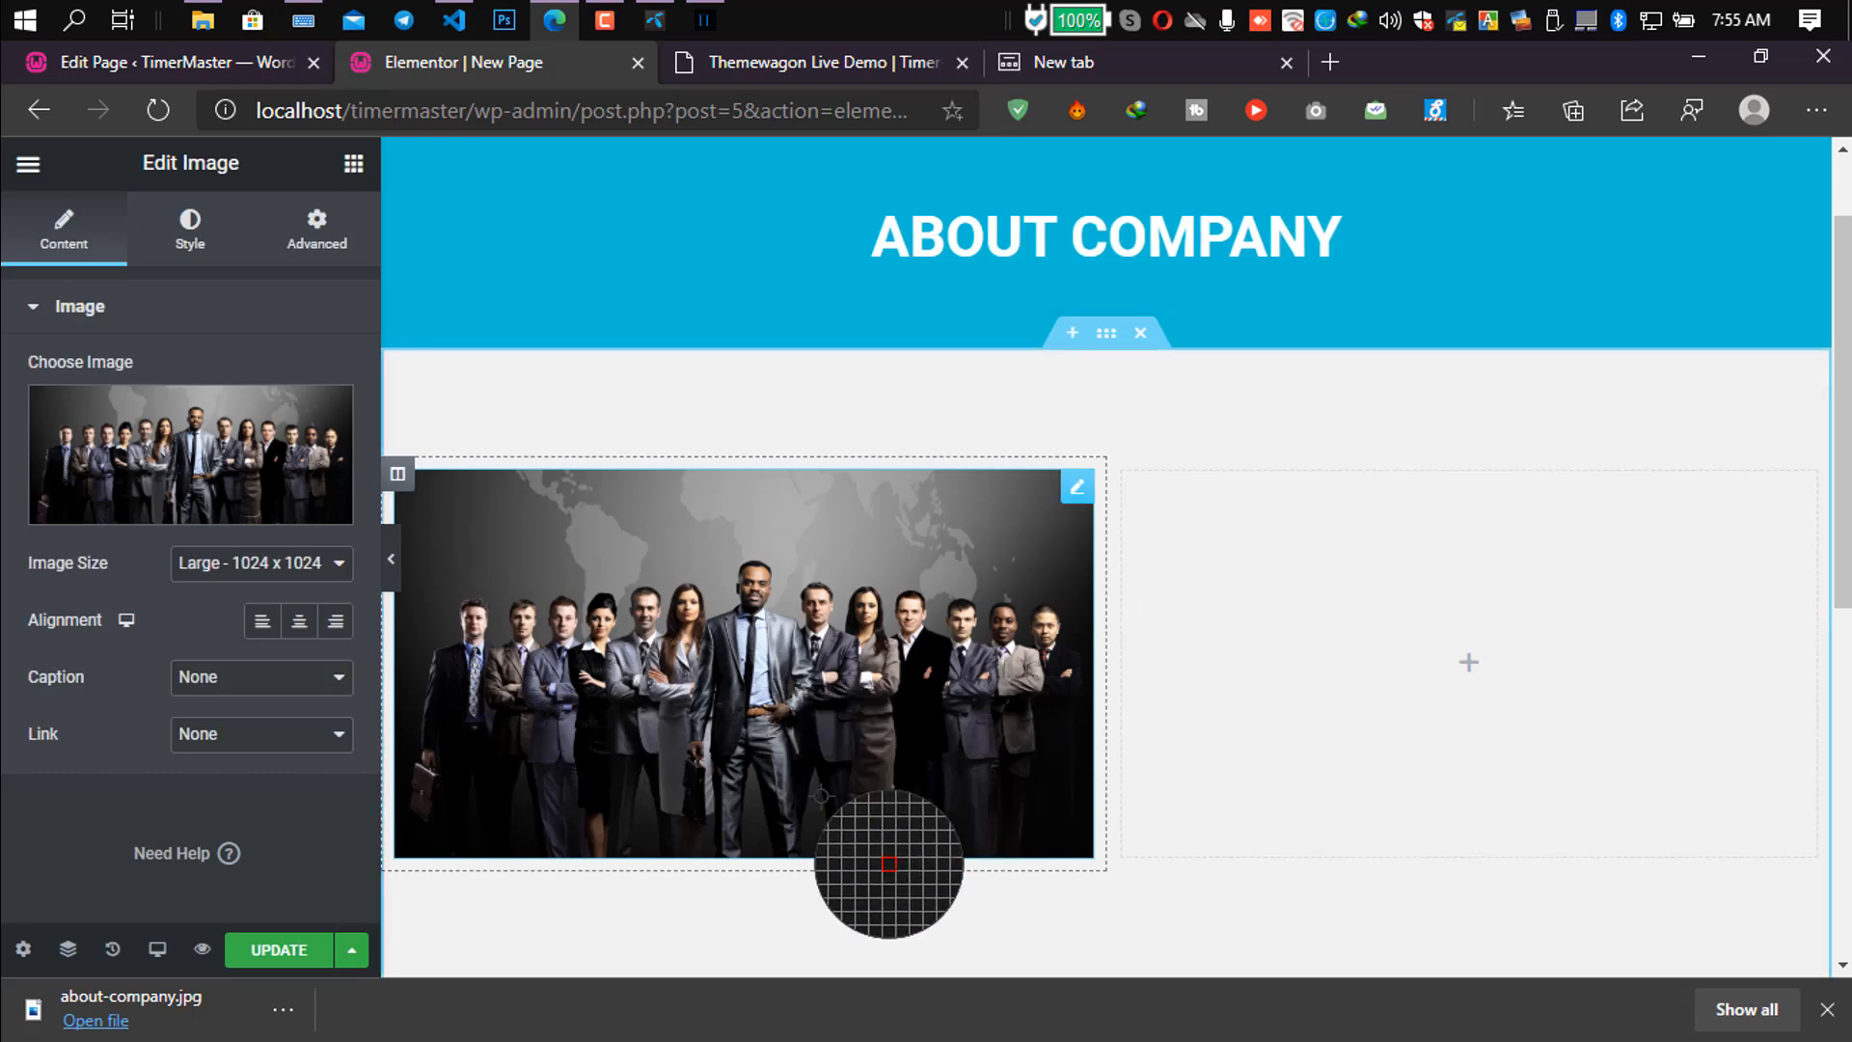
Examine the full team image and text of the demo's WHY WE ARE DIFFERENT section, shrinking the developer tools area.
click(811, 62)
scroll(772, 492, down, 2)
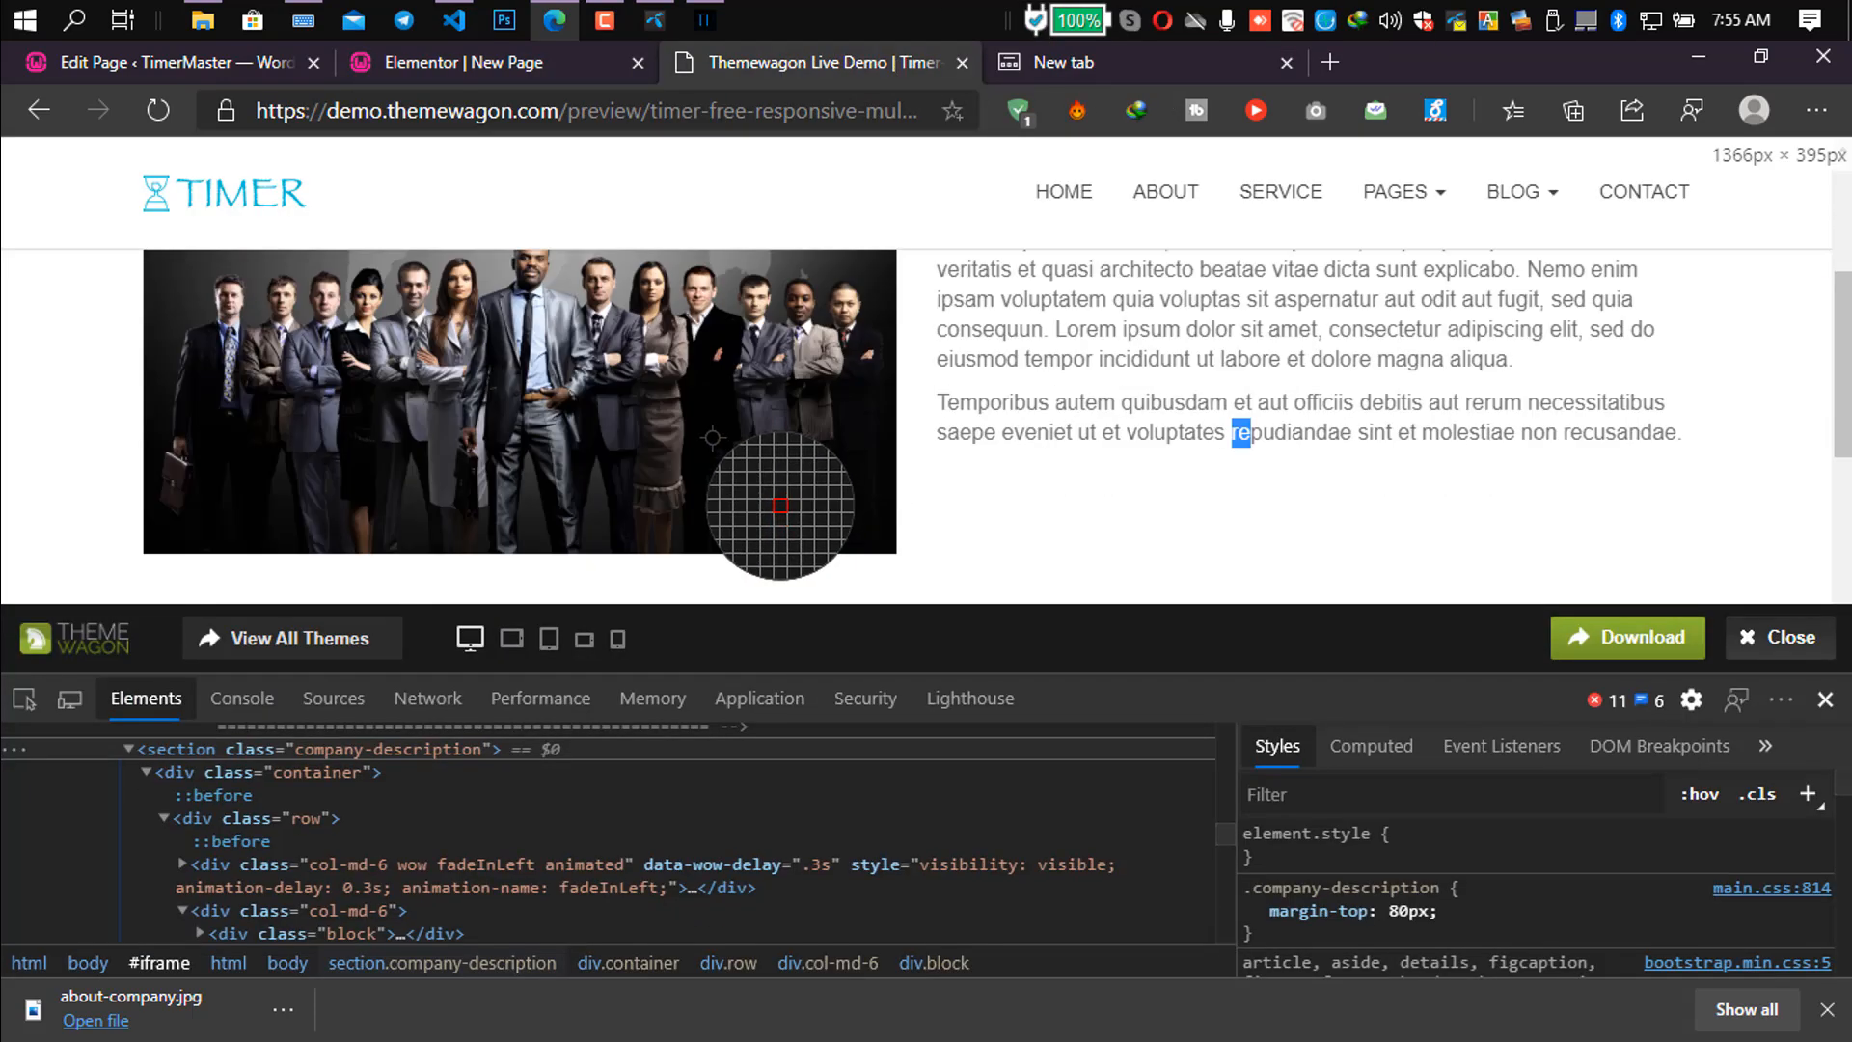
scroll(780, 505, up, 2)
drag(1318, 680, 1337, 885)
scroll(1149, 589, up, 1)
scroll(1152, 589, down, 3)
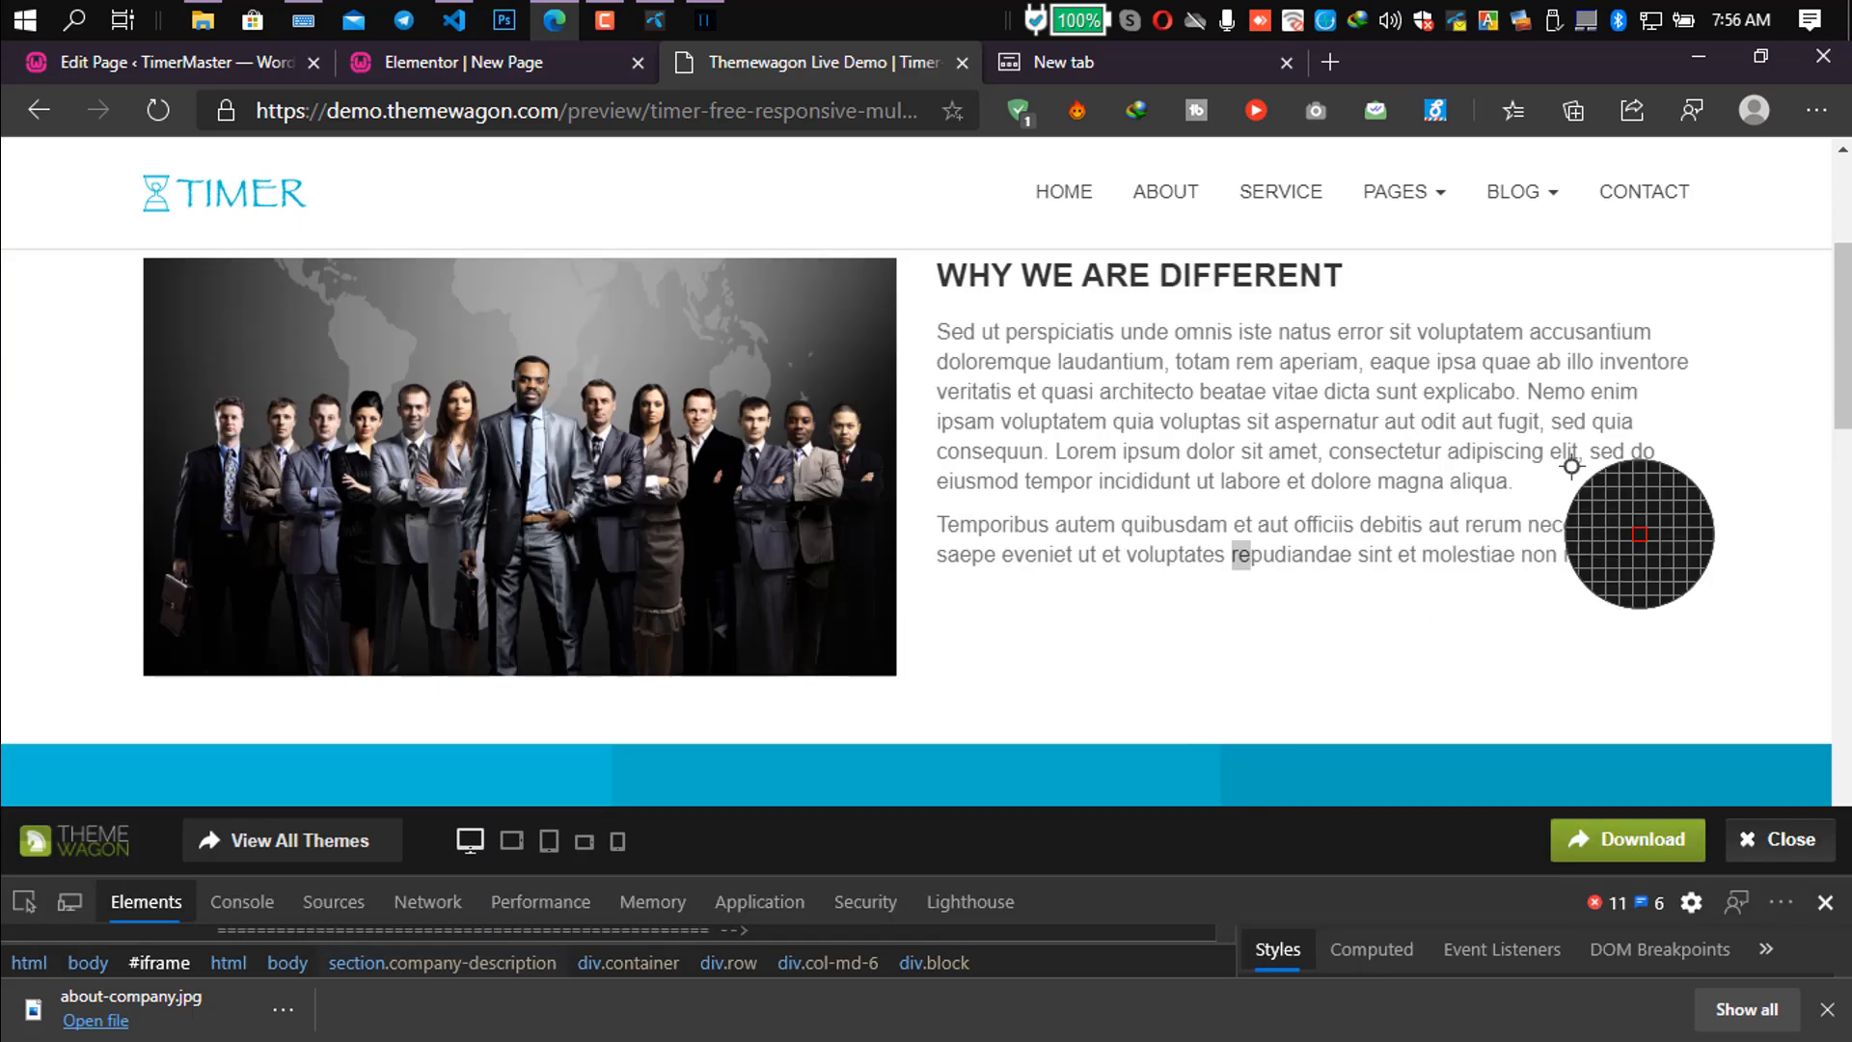
scroll(1844, 321, up, 1)
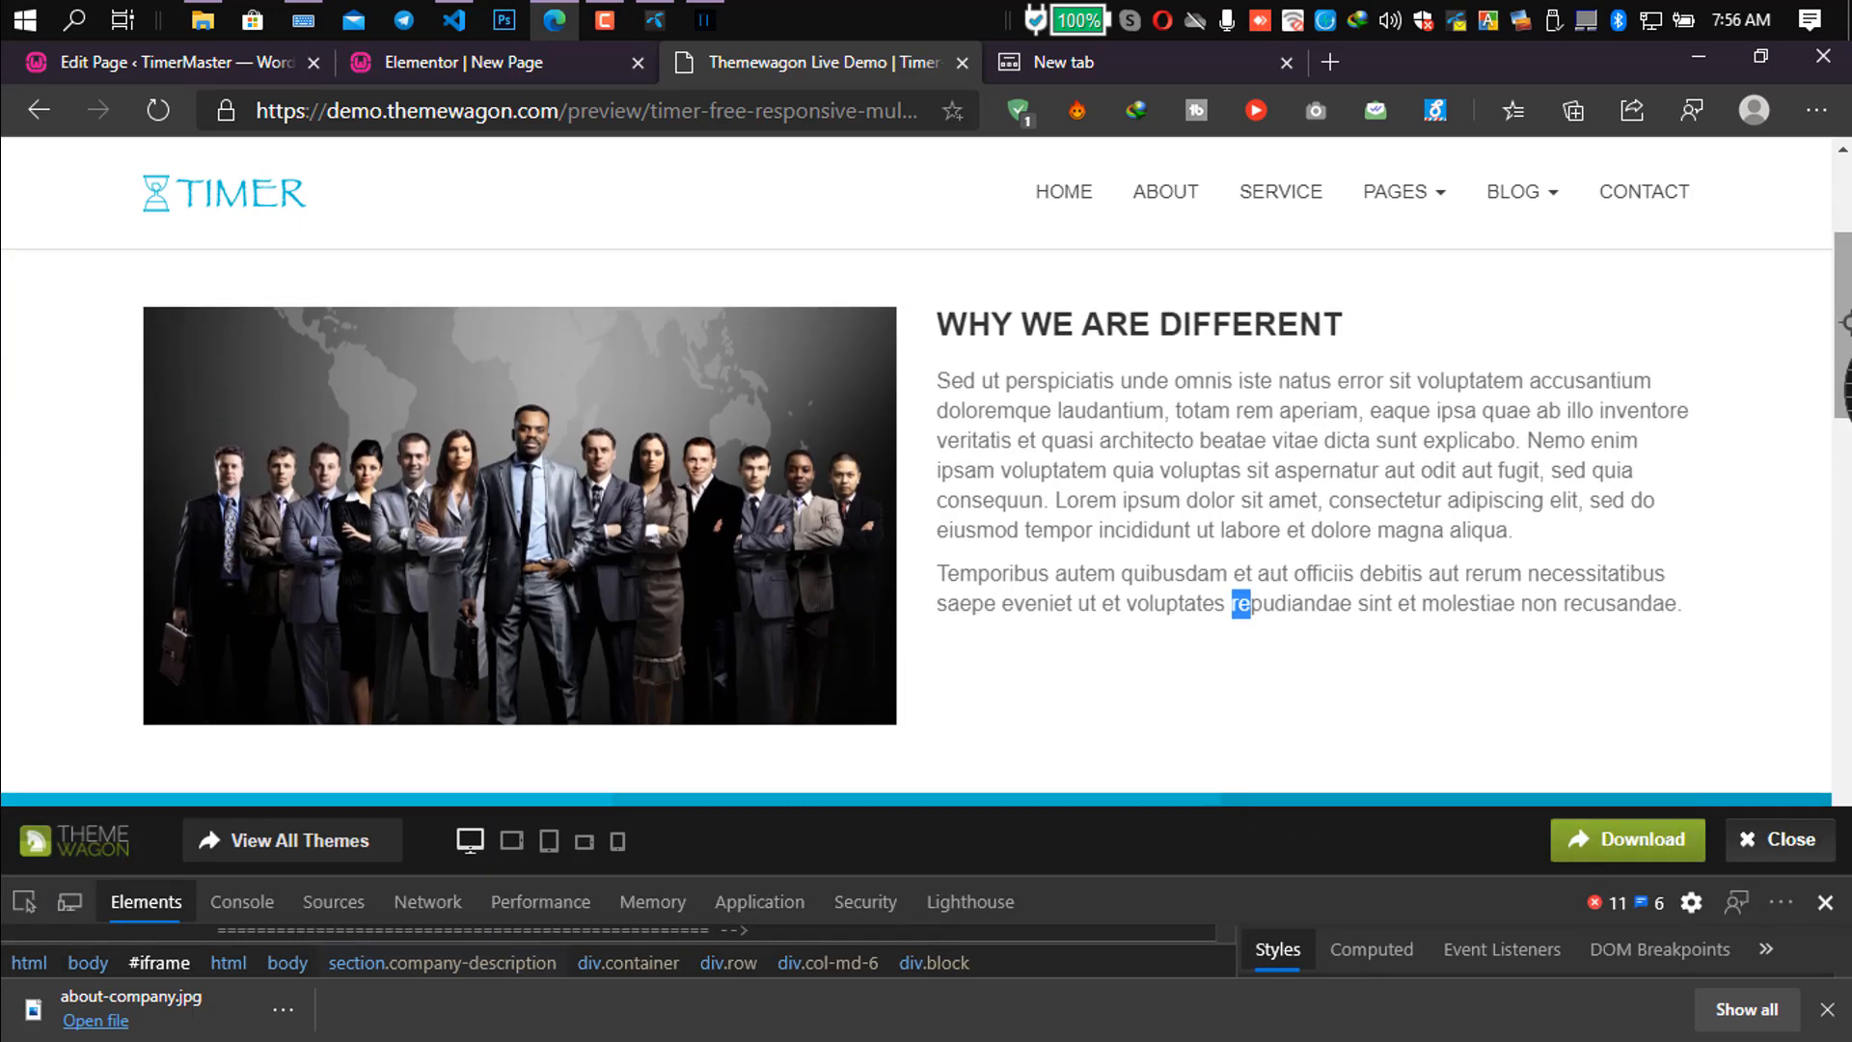
Set the team image's size to Full in Elementor and check the section with the editing panel hidden.
click(540, 64)
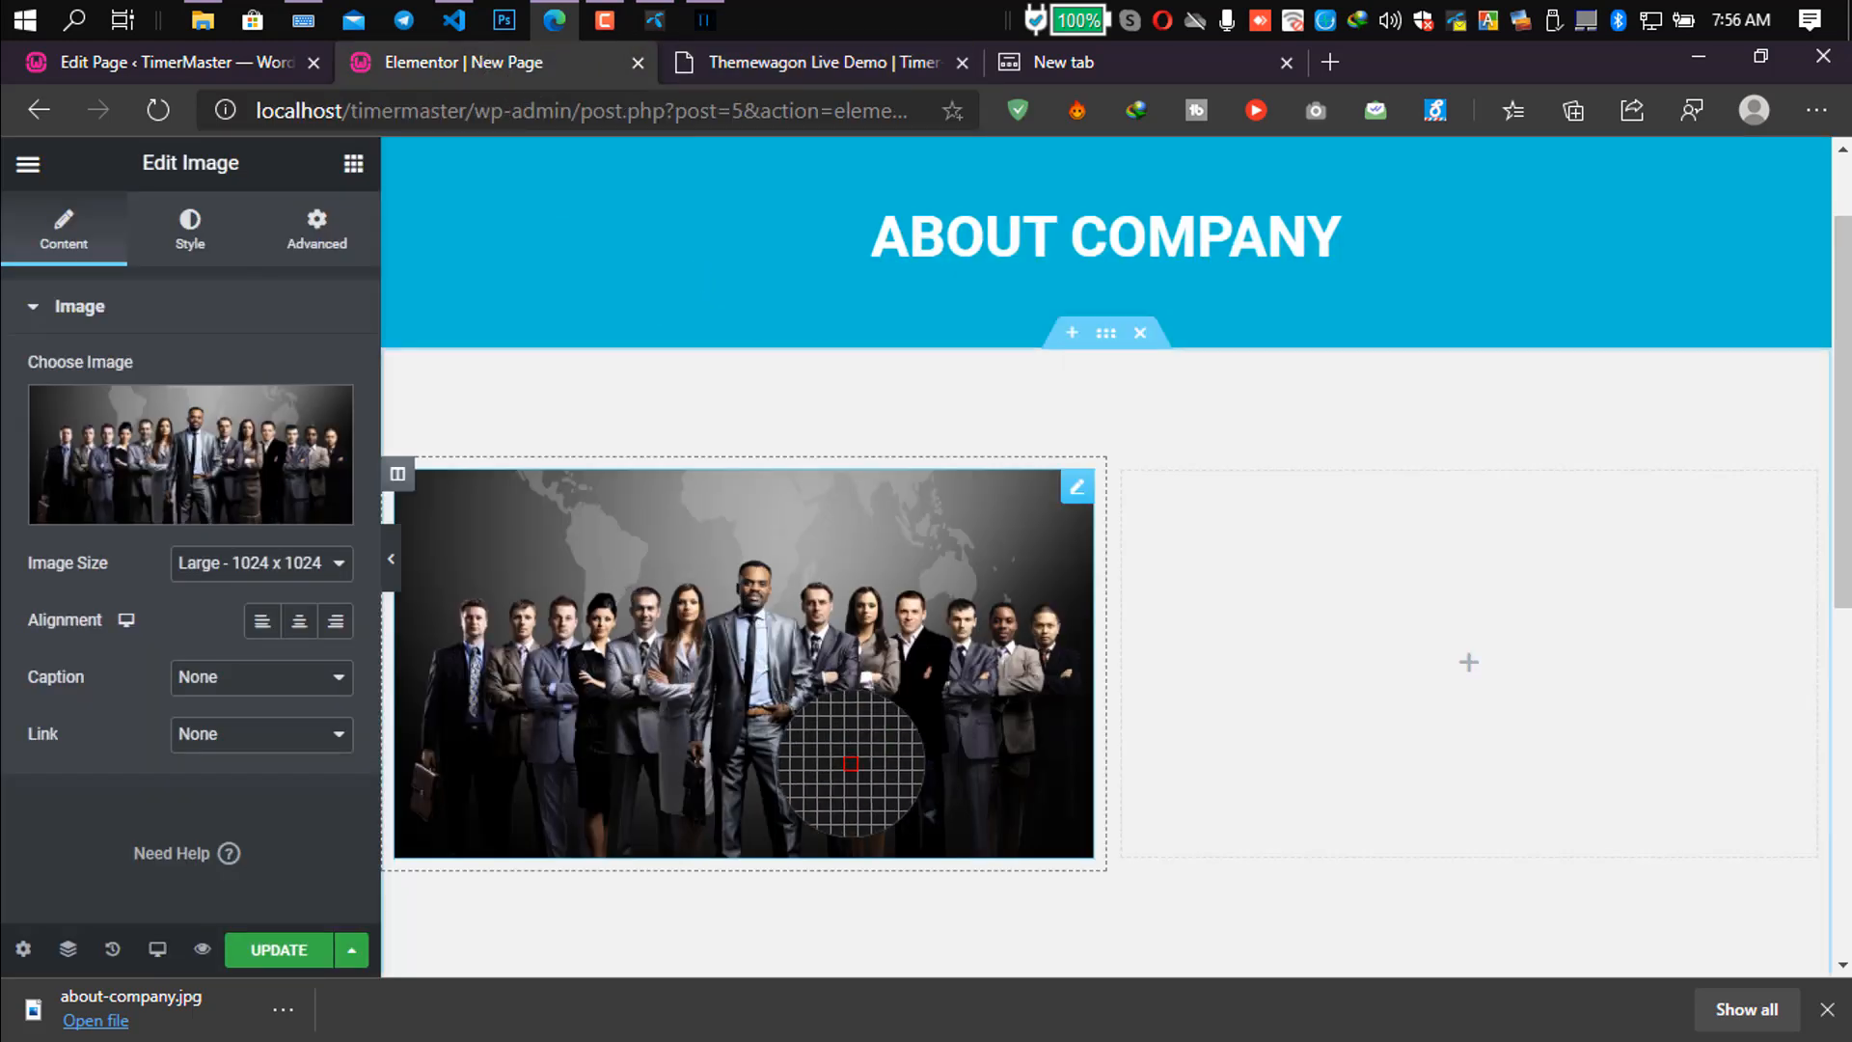
click(271, 559)
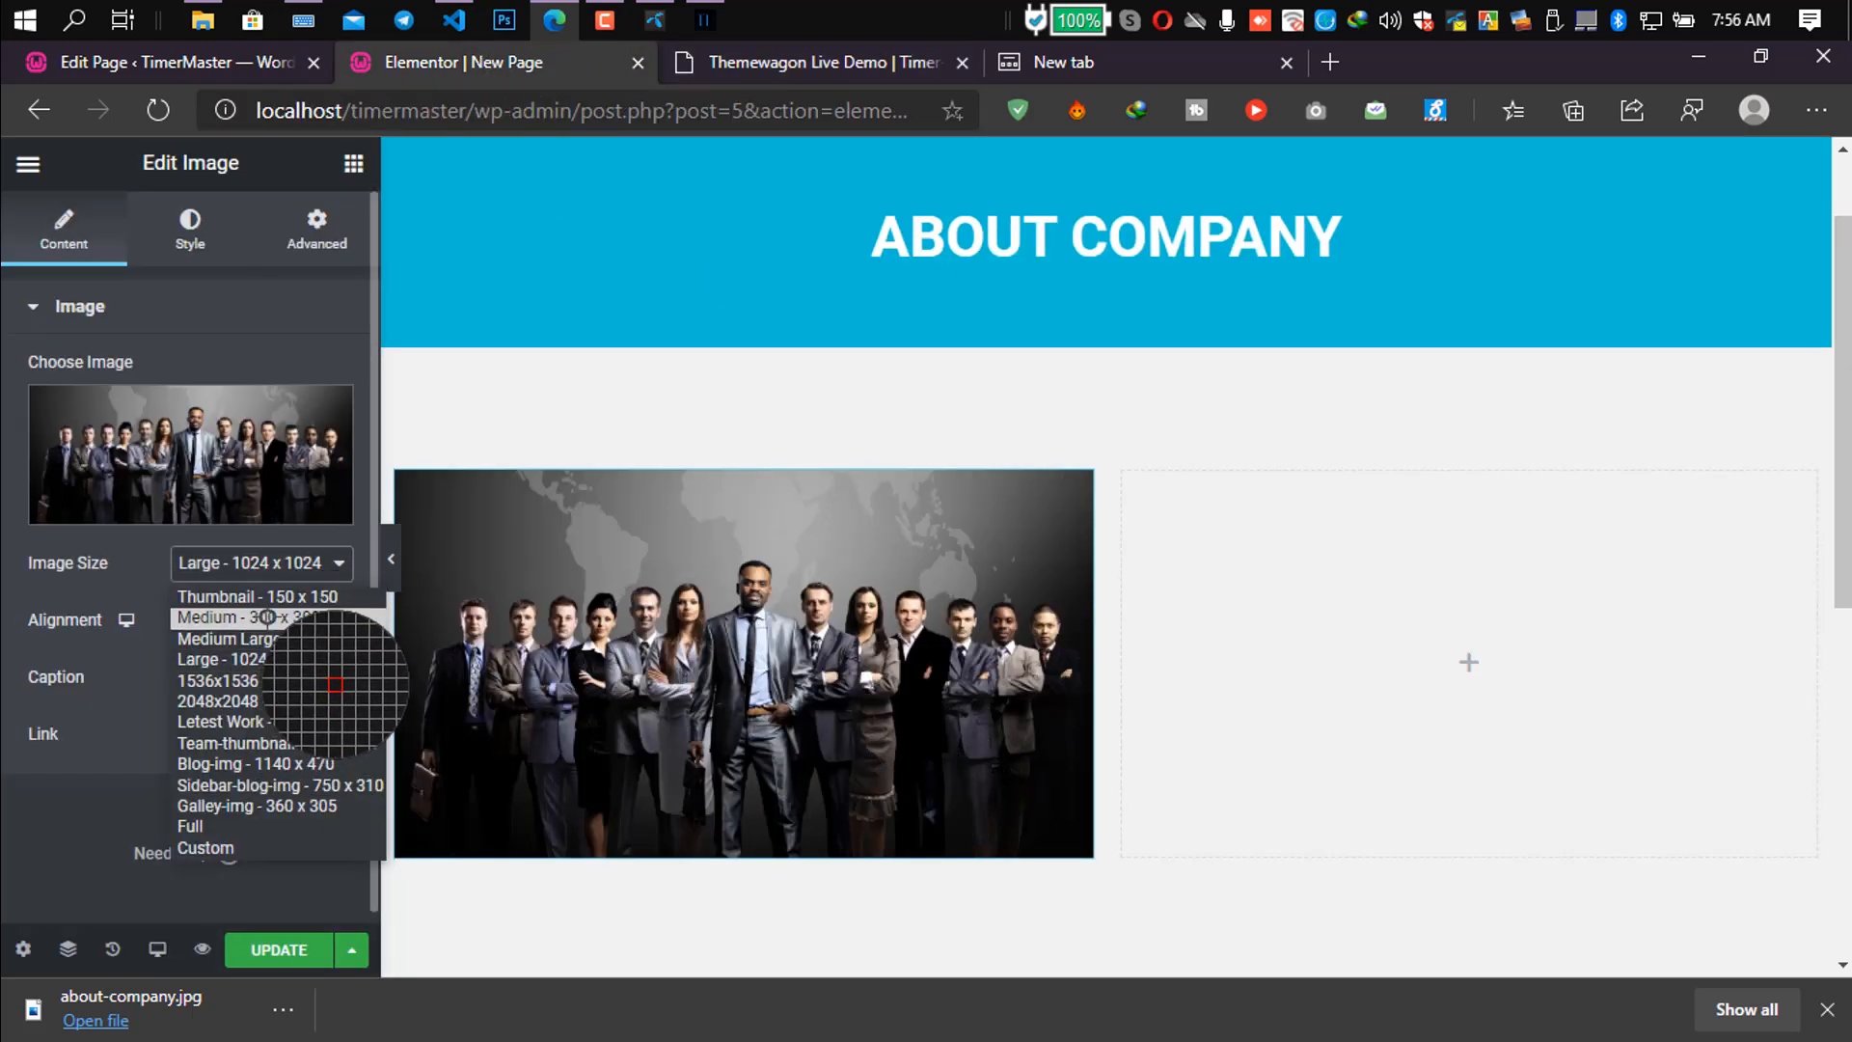
click(218, 826)
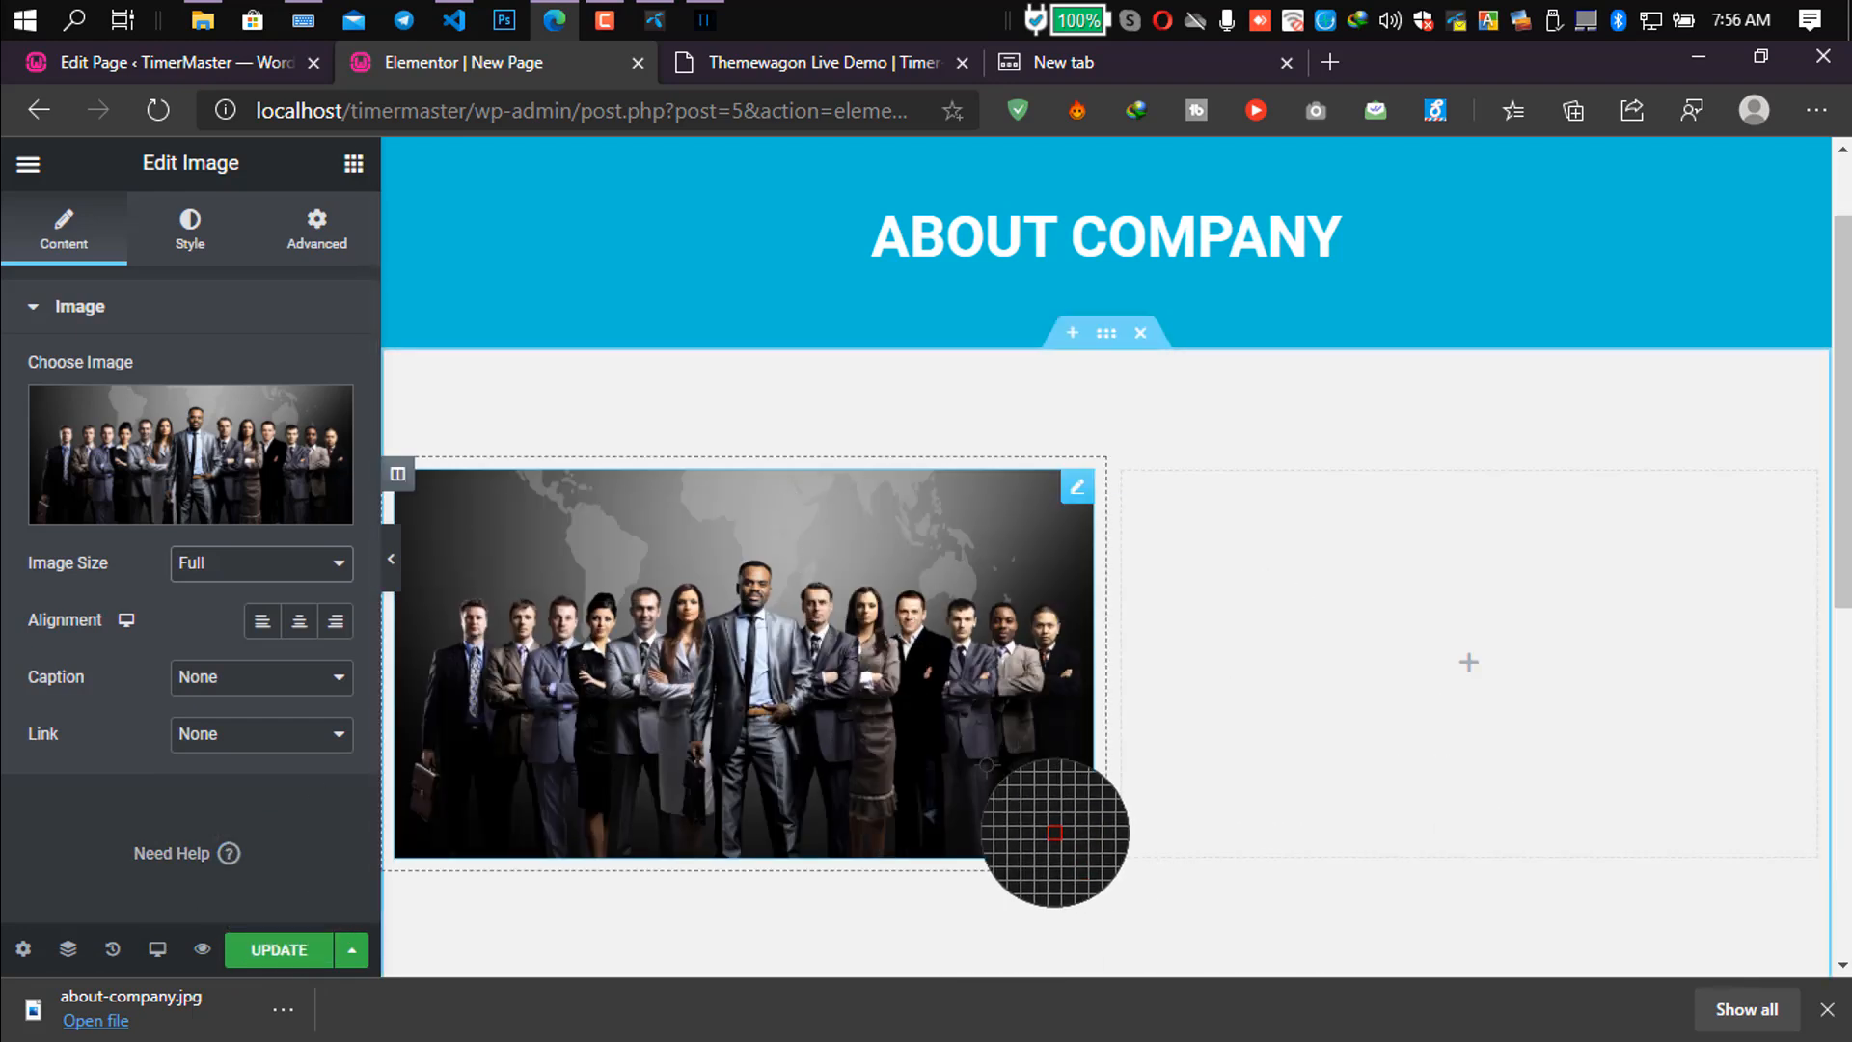
click(393, 568)
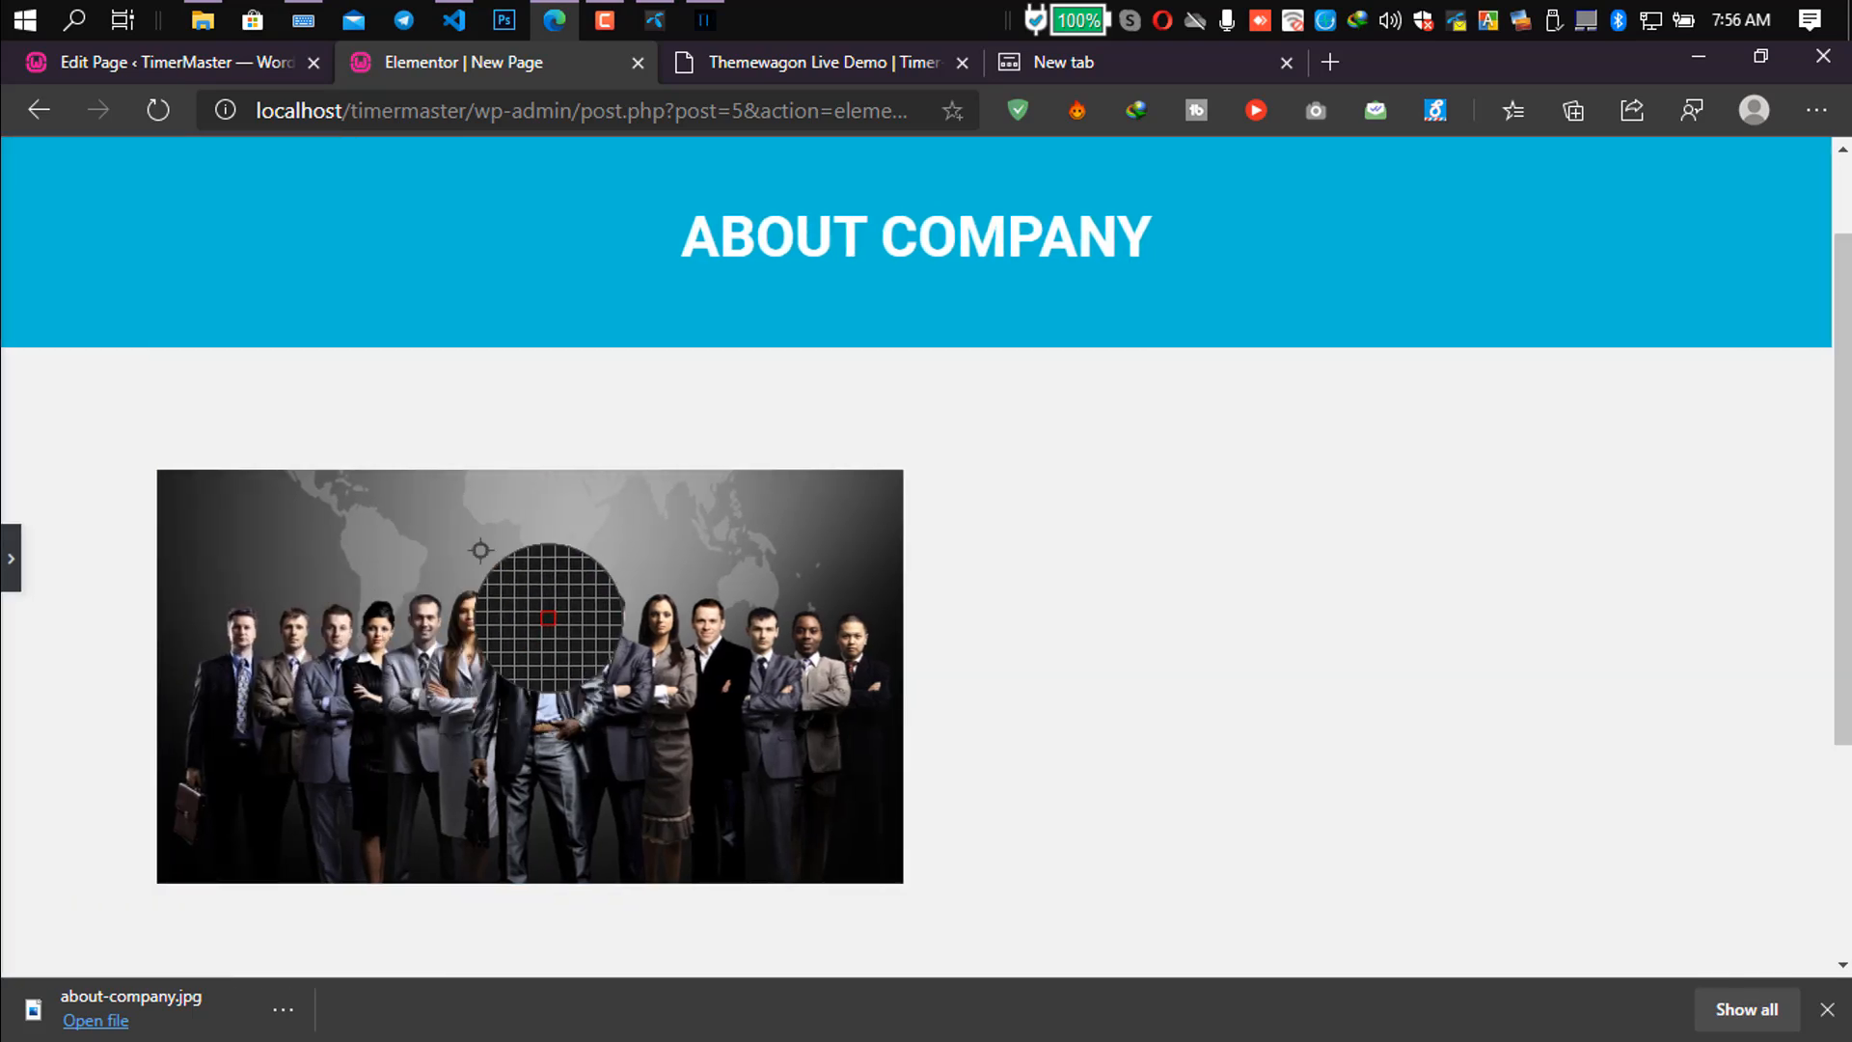
click(14, 566)
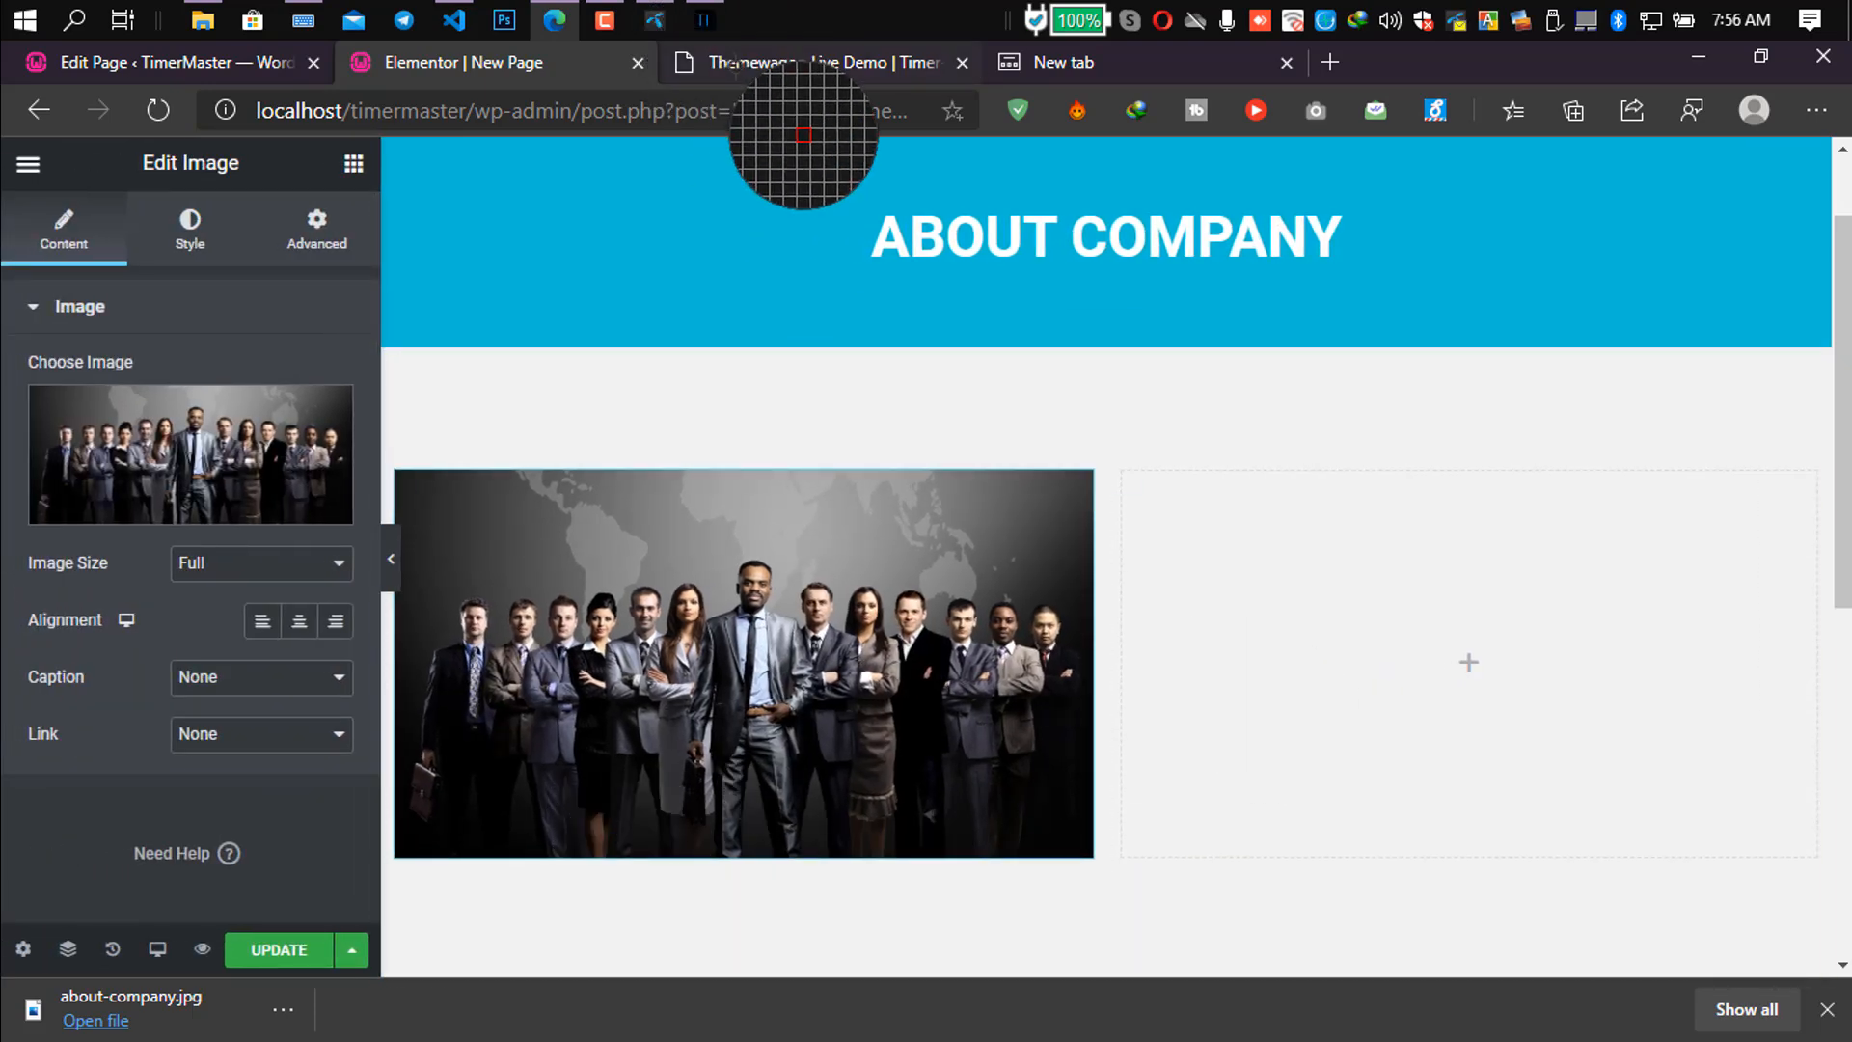
Check the demo's WHY WE ARE DIFFERENT text, and add a Heading widget with a Text Editor widget below it in Elementor's second column.
click(743, 65)
drag(941, 326, 1183, 324)
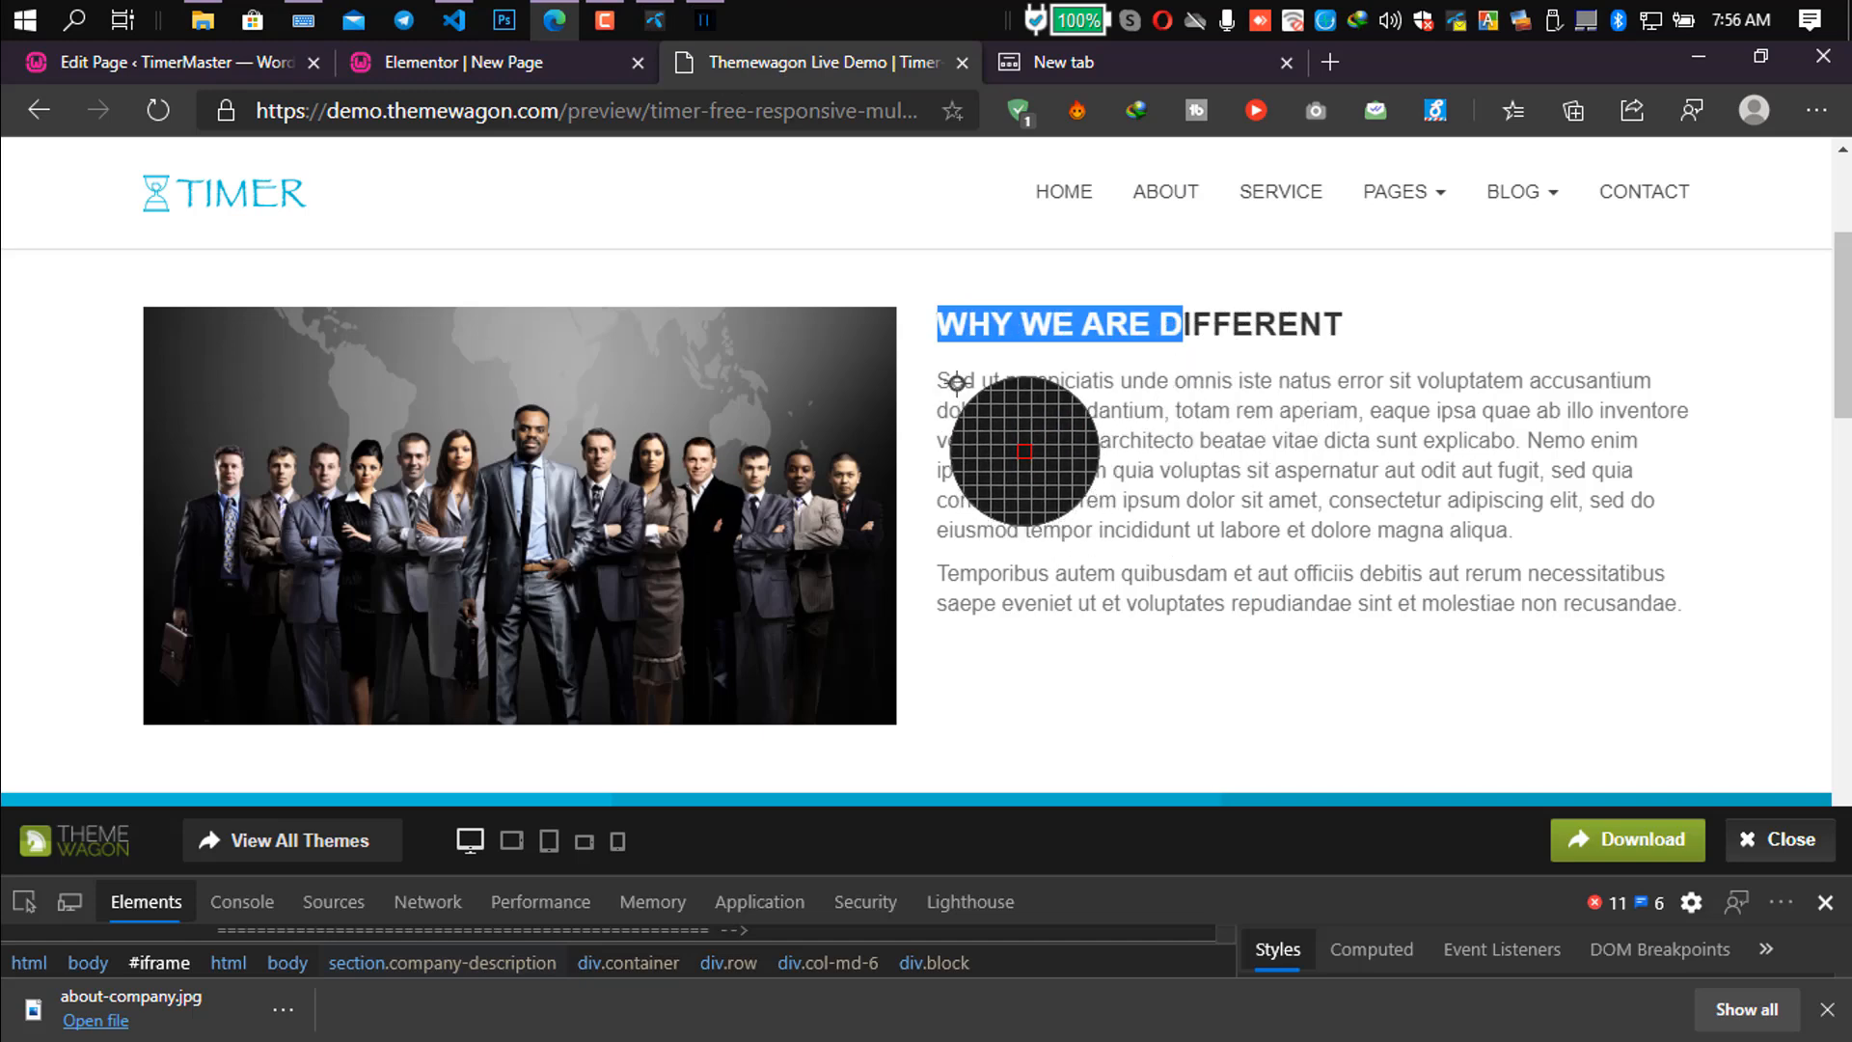
drag(940, 382, 1640, 603)
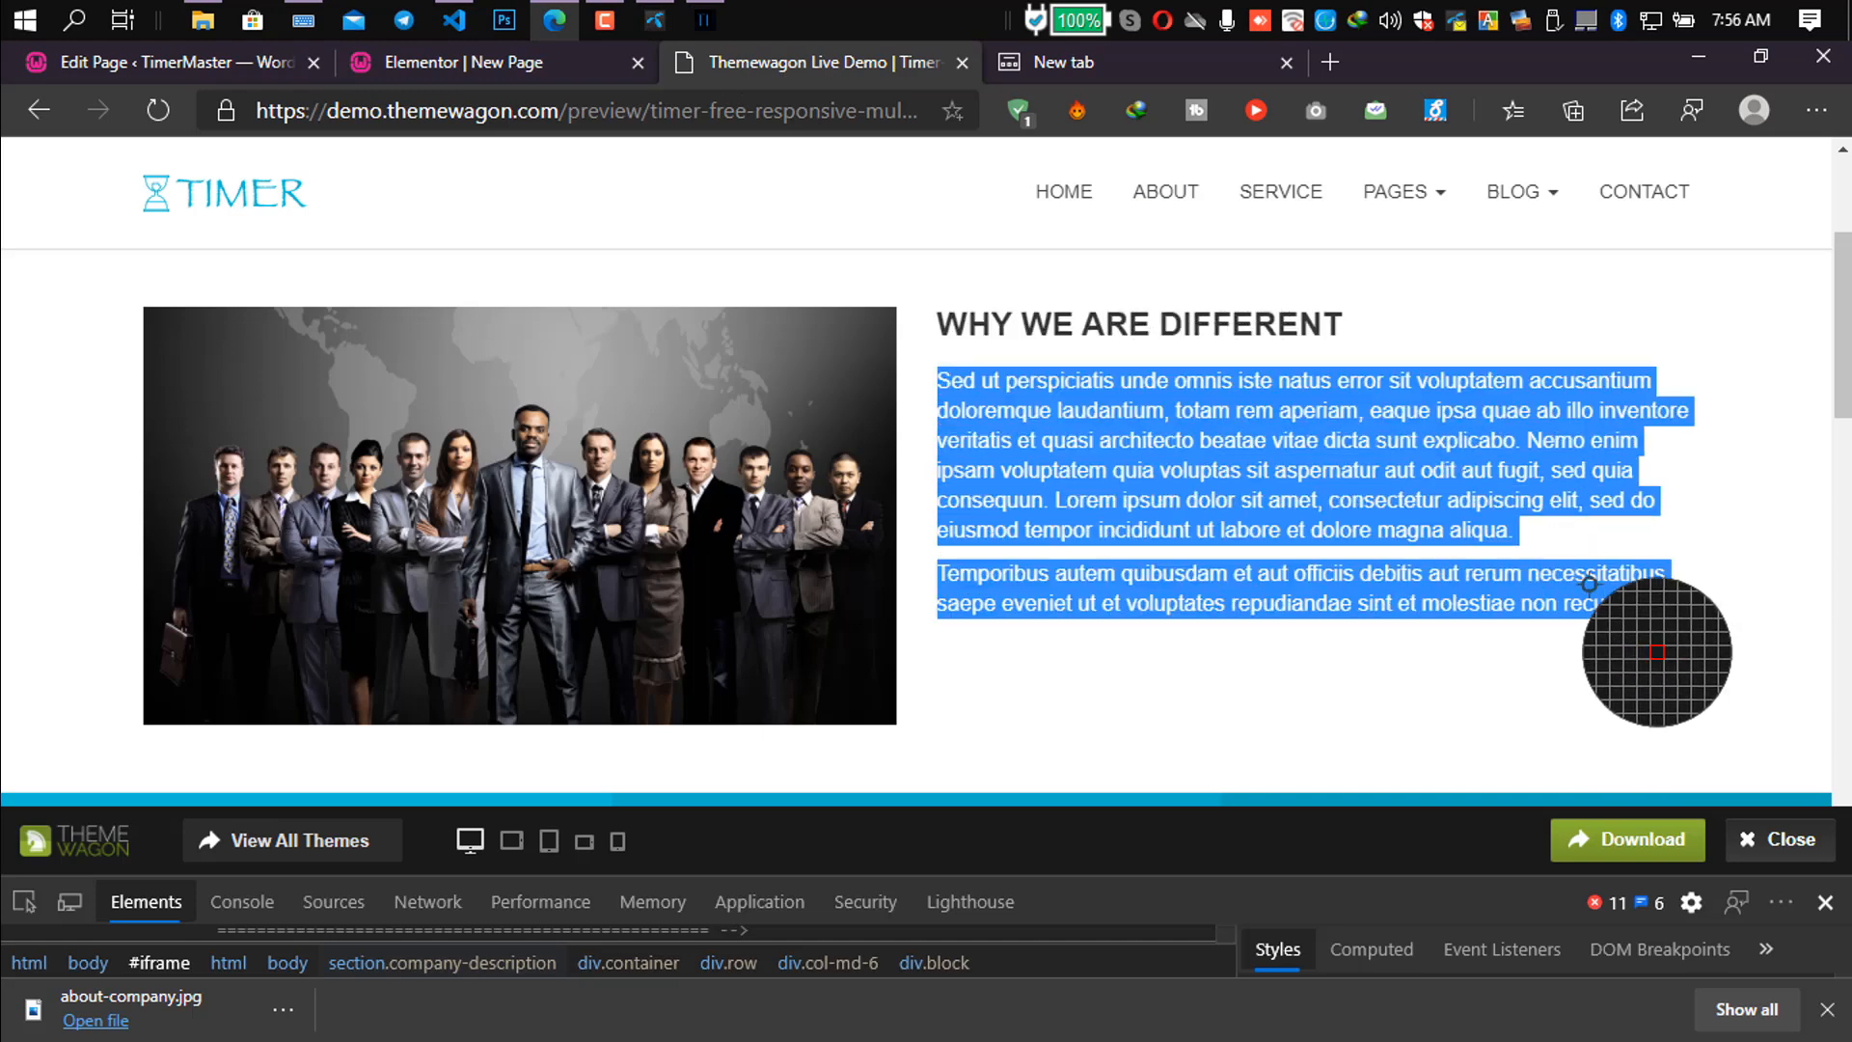
click(540, 62)
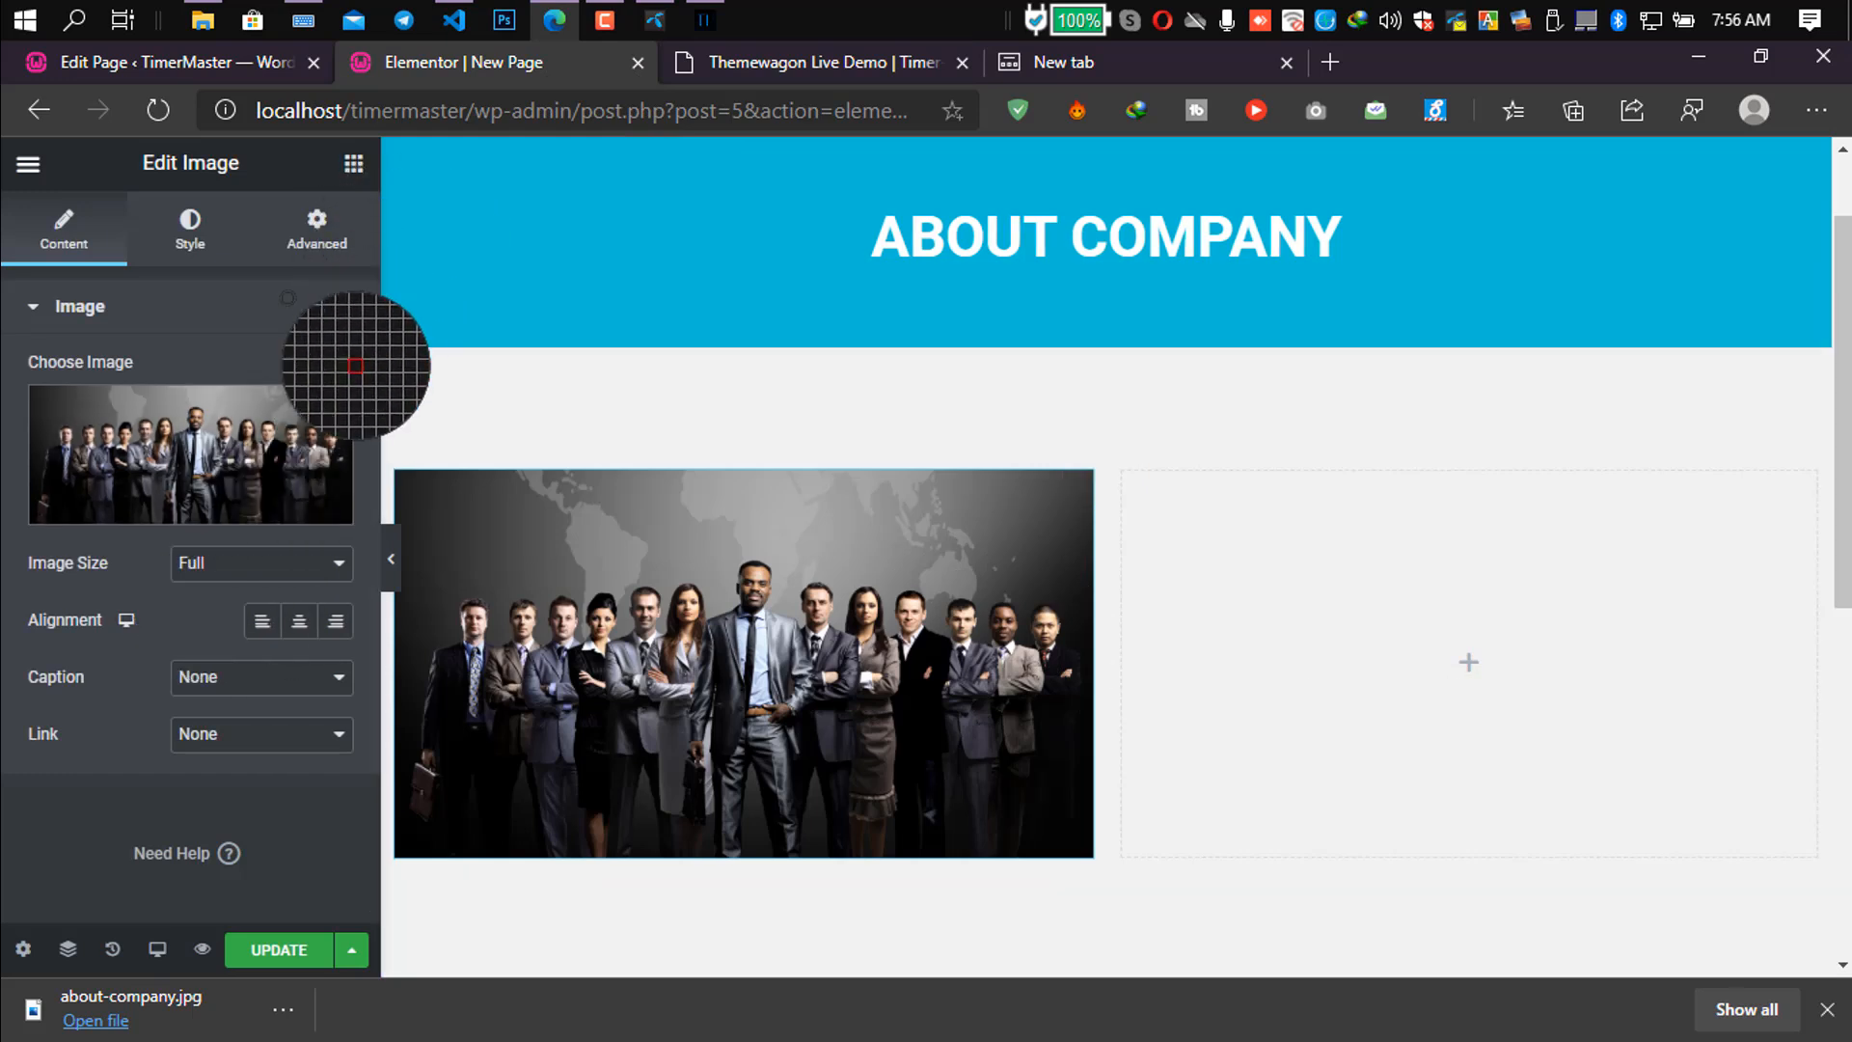
key(Delete)
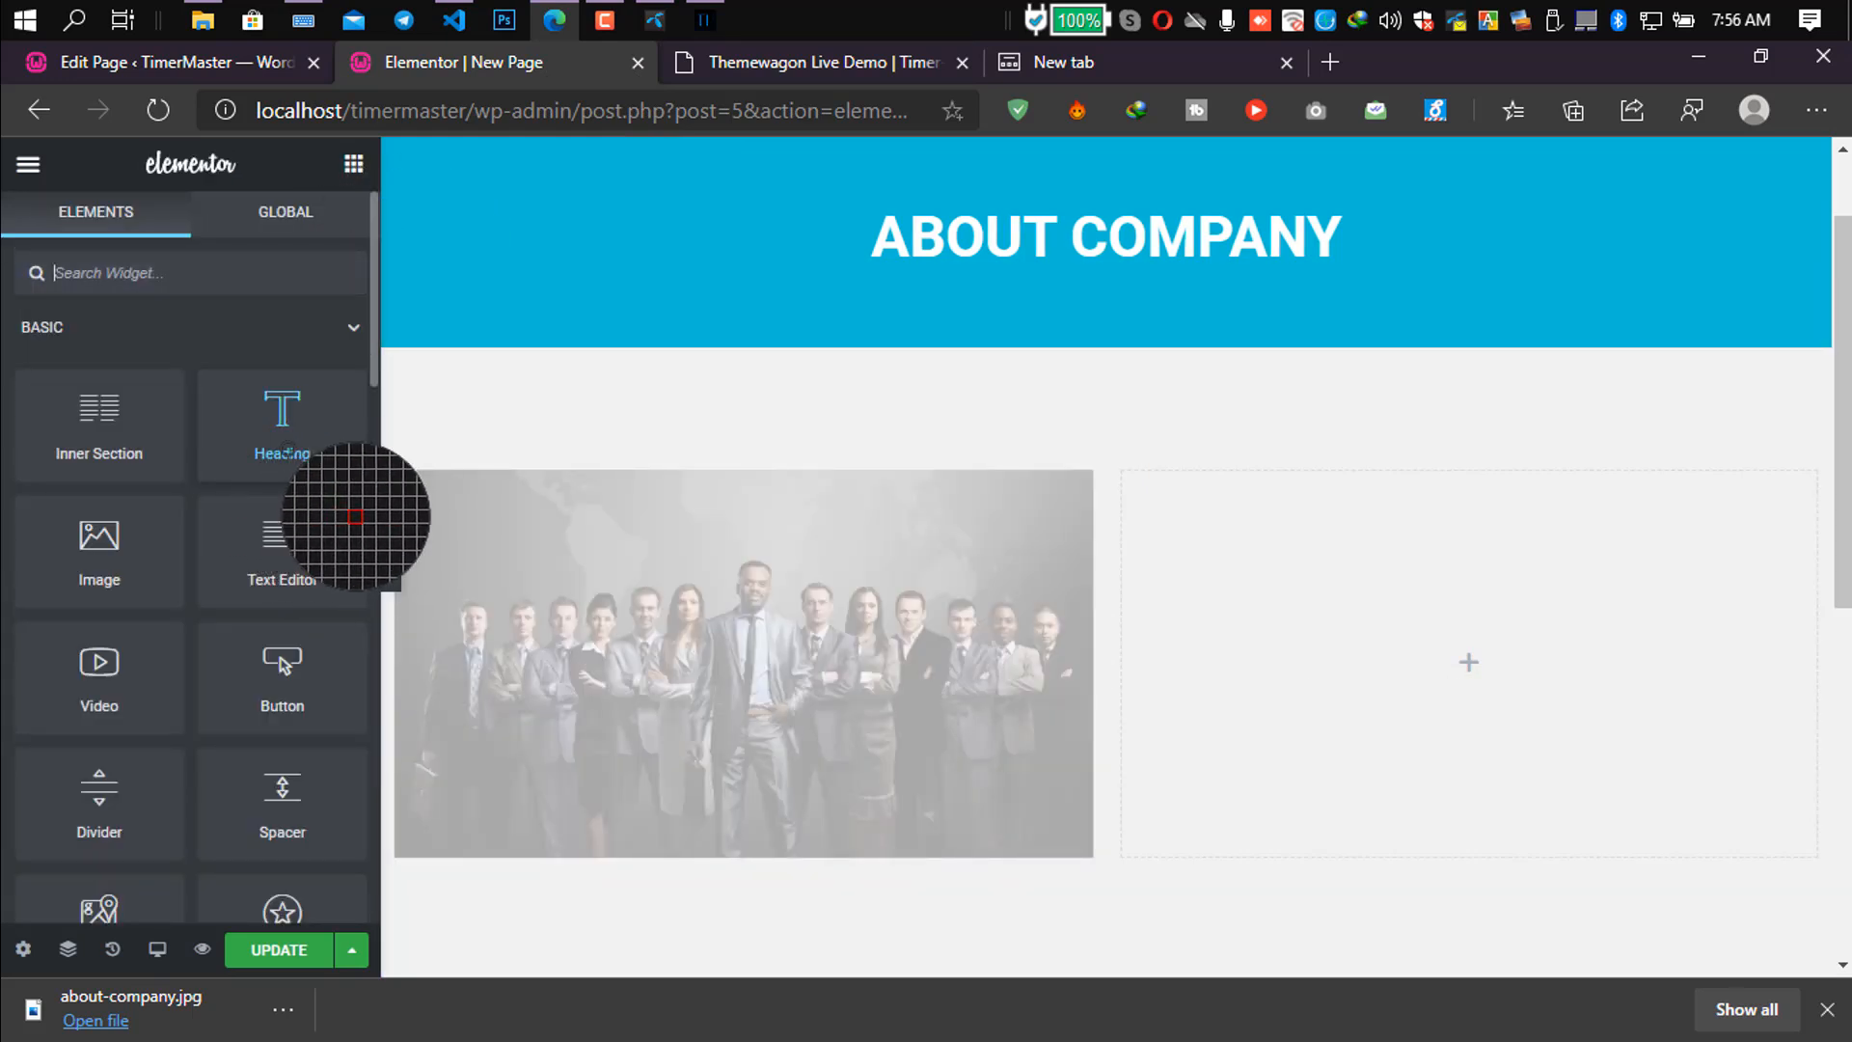
drag(337, 429, 1431, 639)
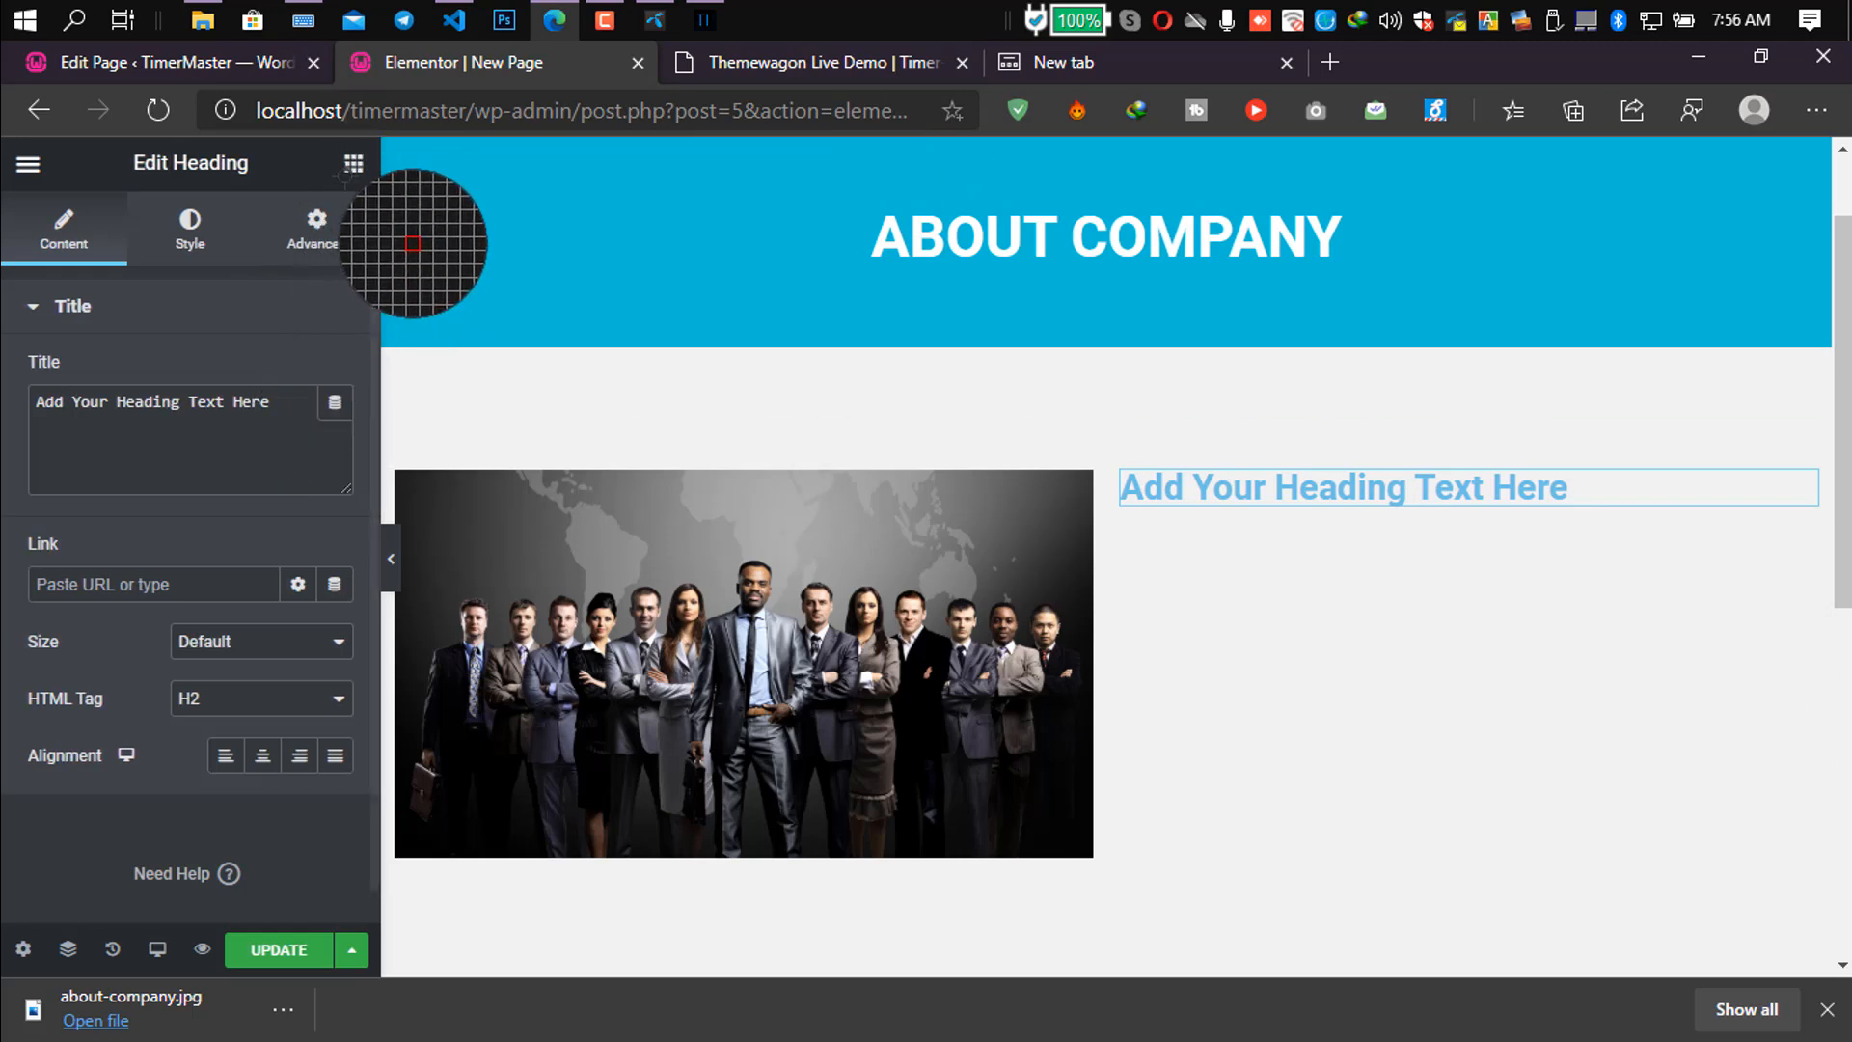
click(352, 166)
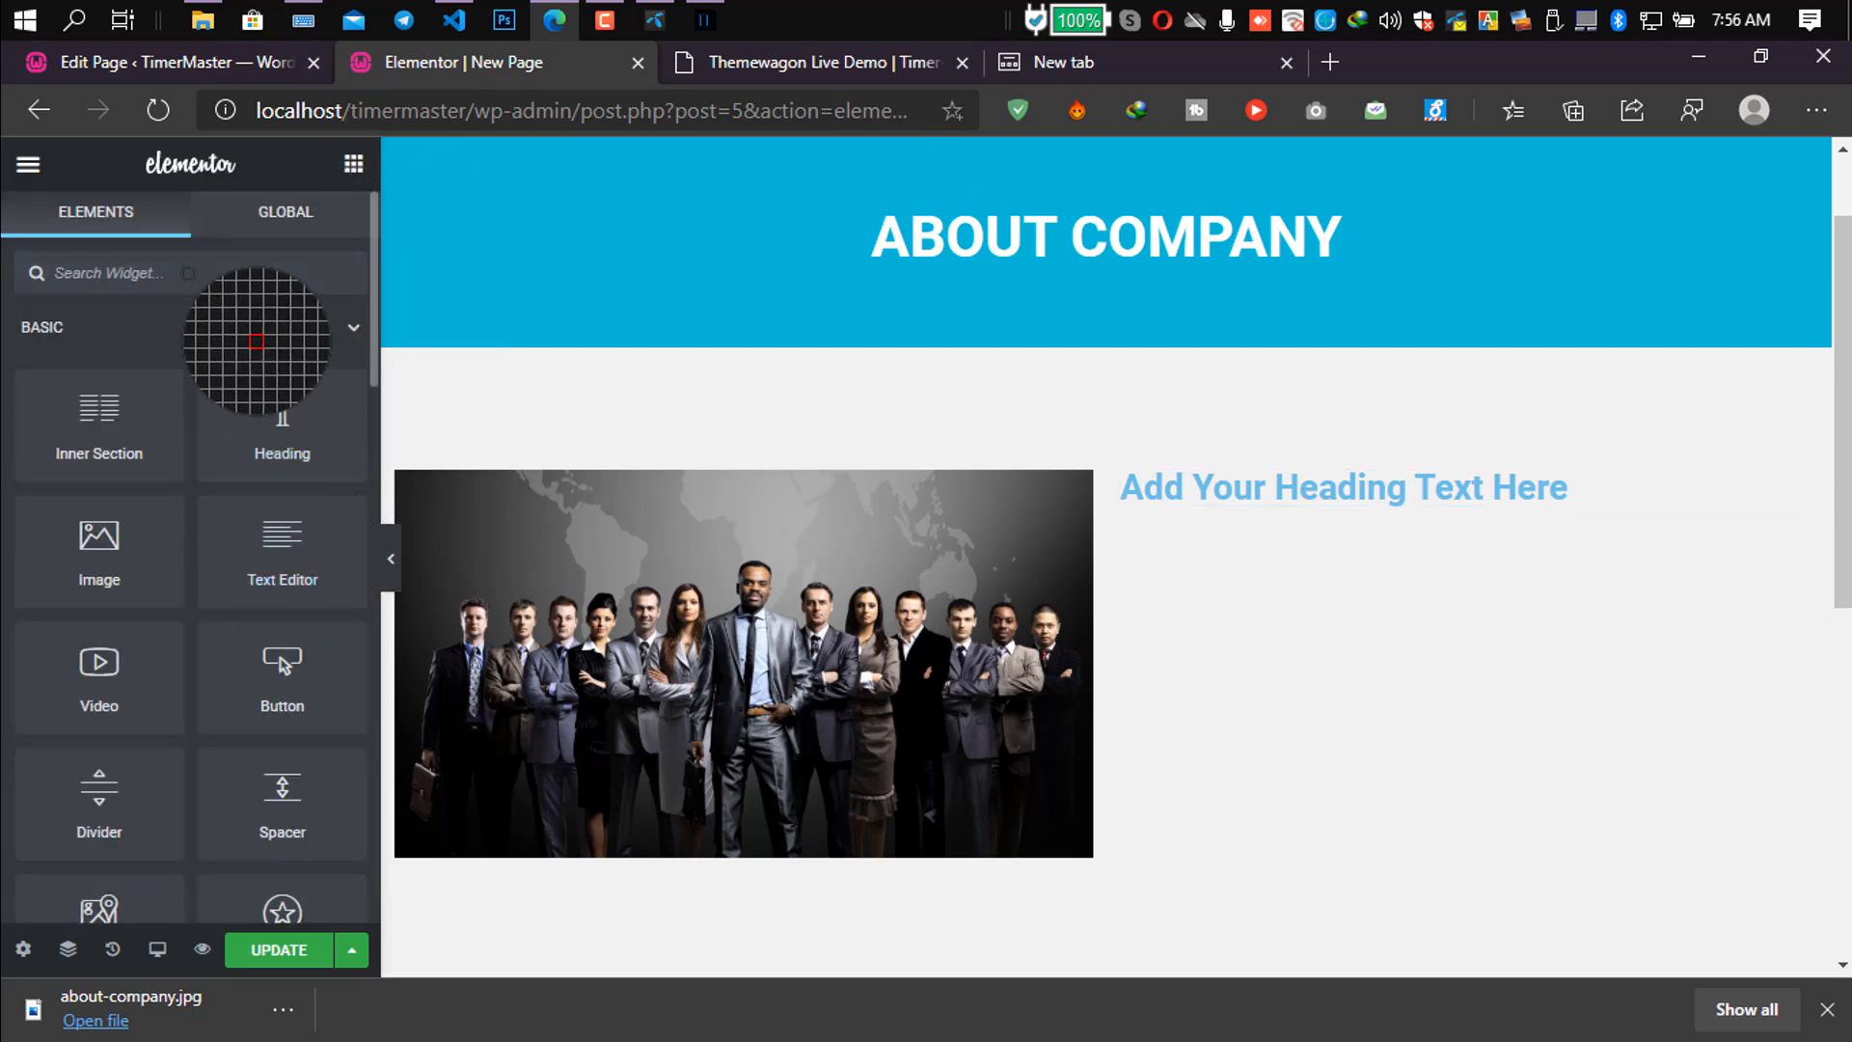
drag(275, 571, 1307, 553)
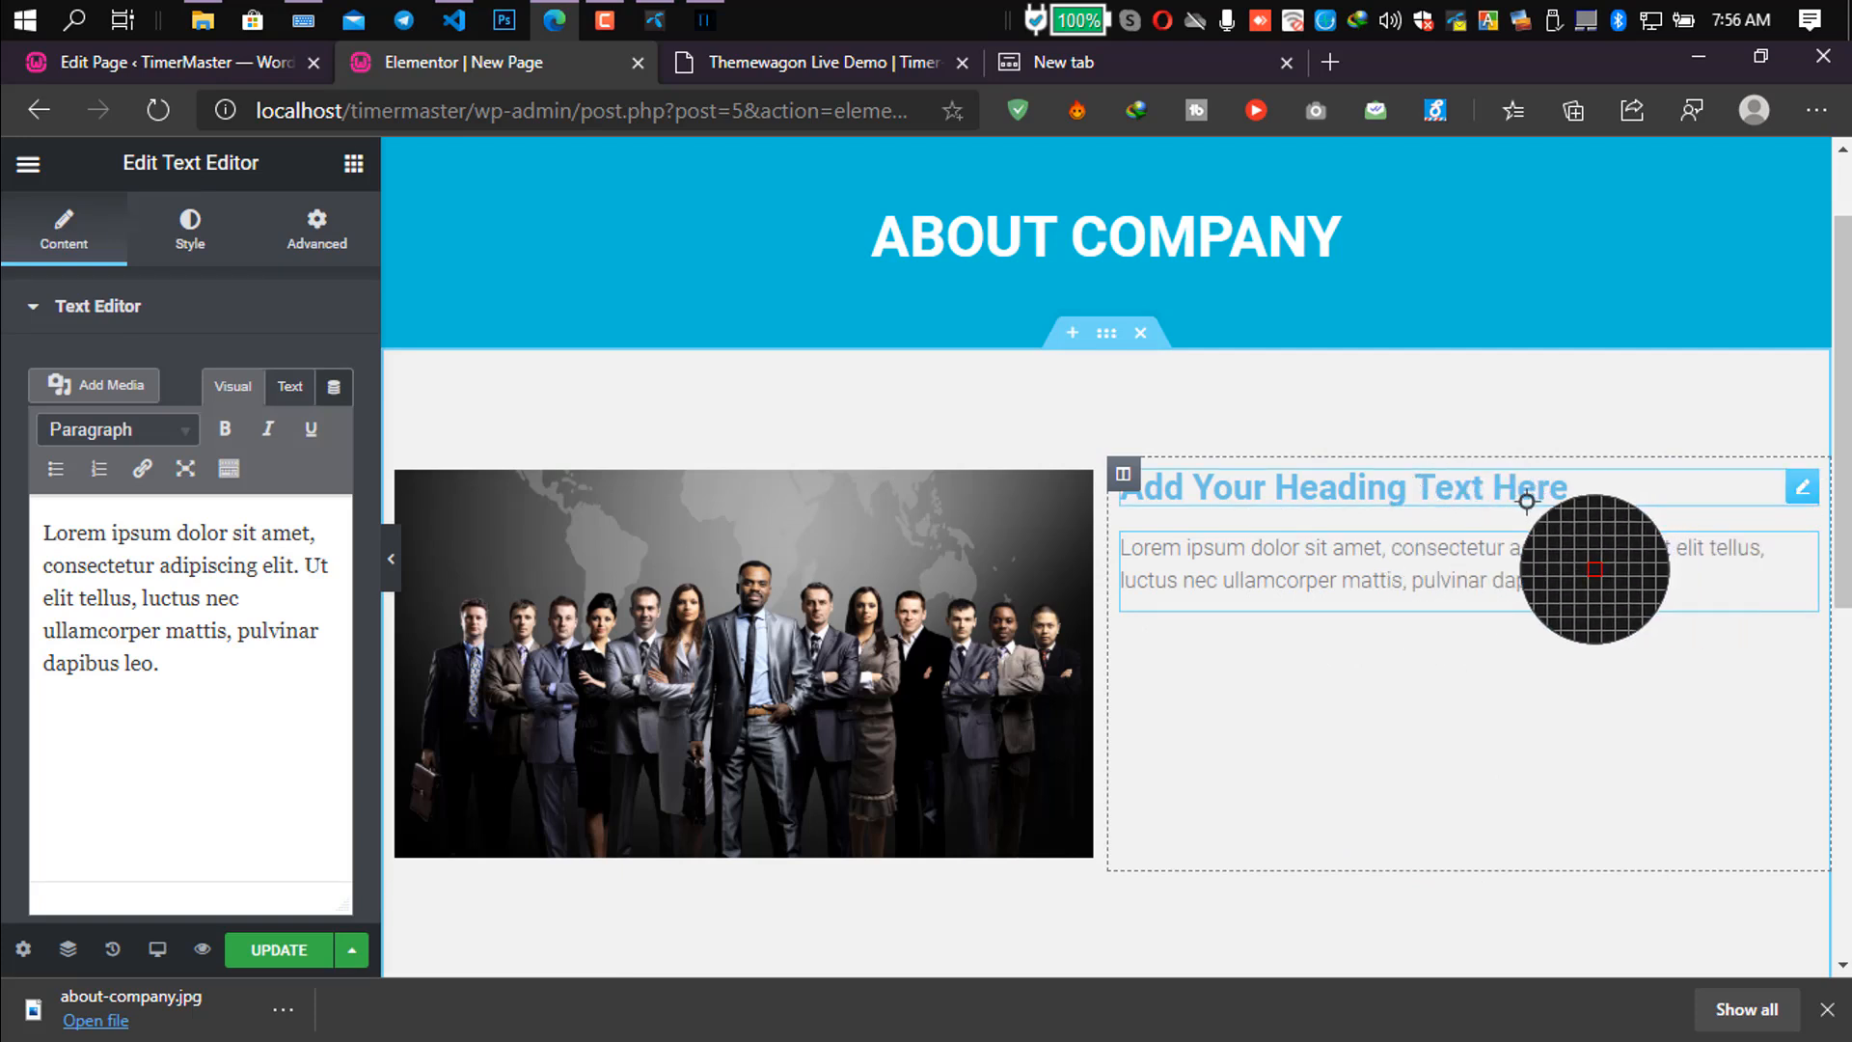
Replace the new heading's placeholder title with "WHY WE ARE DIFFERENT" copied from the Timer demo page.
click(1807, 483)
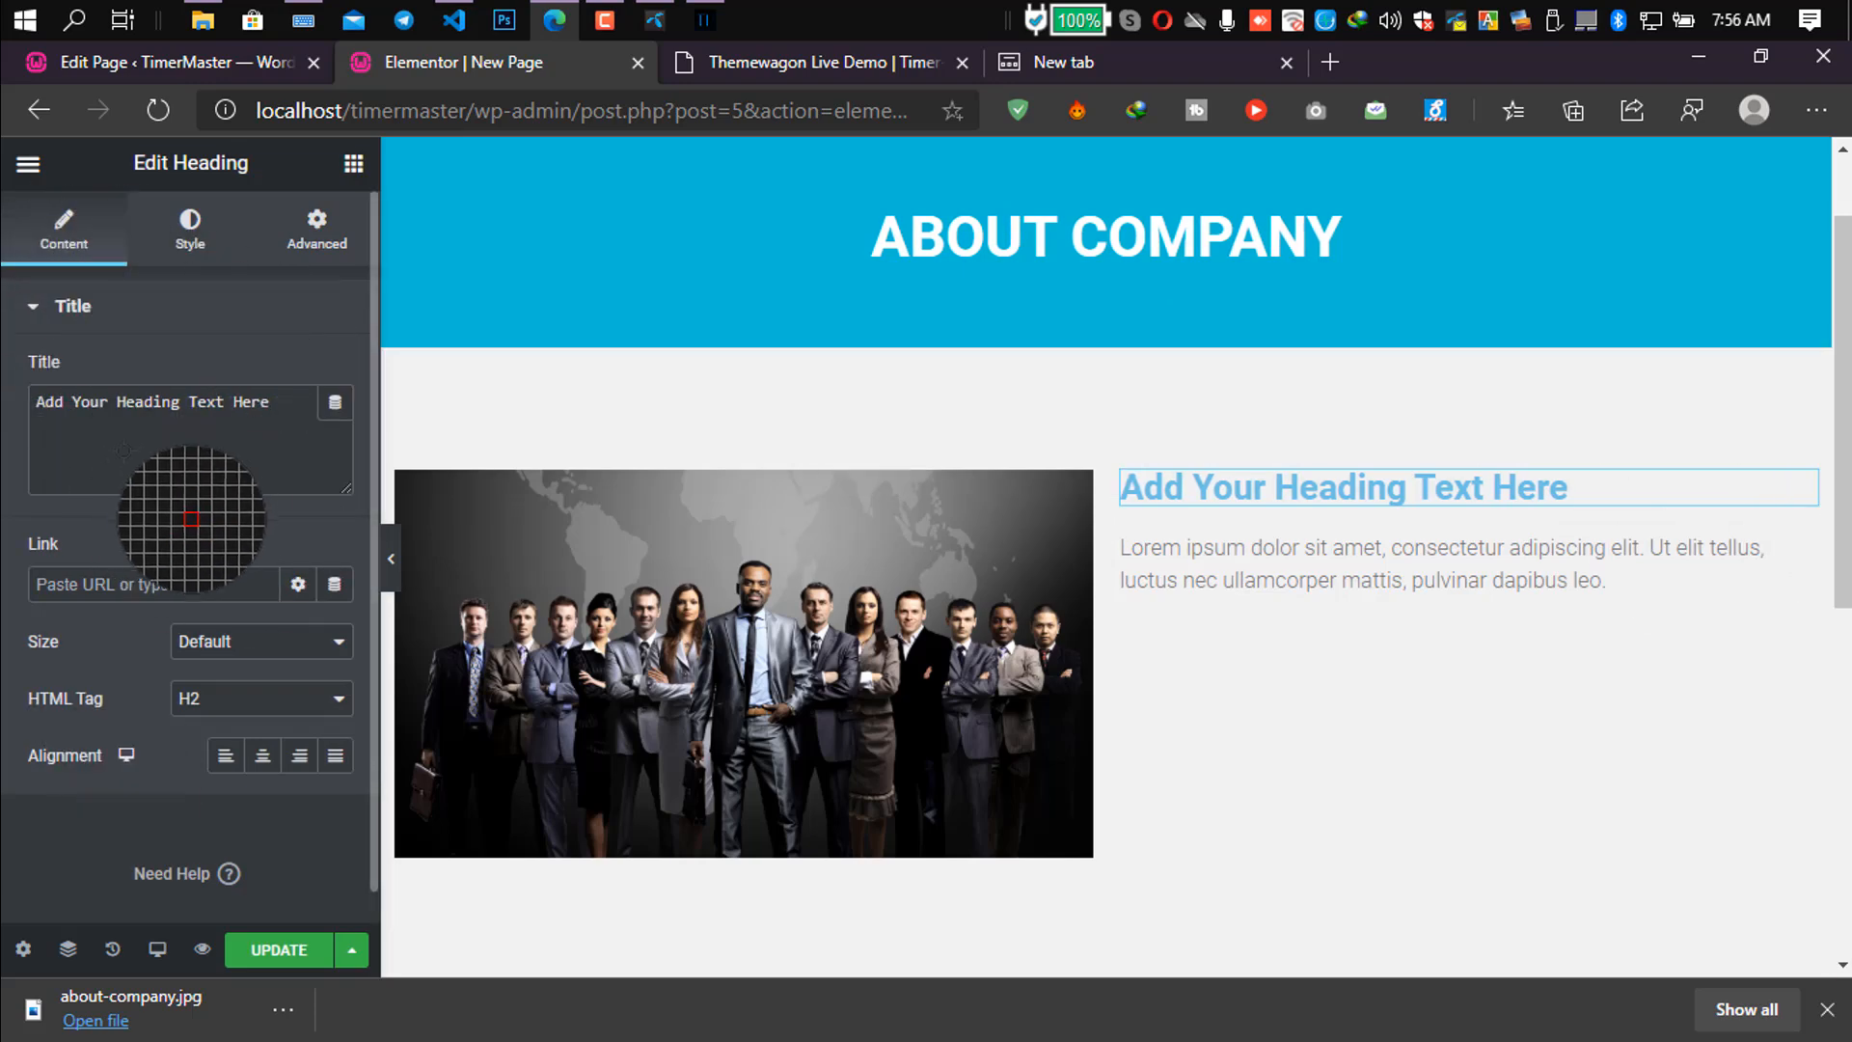
click(873, 58)
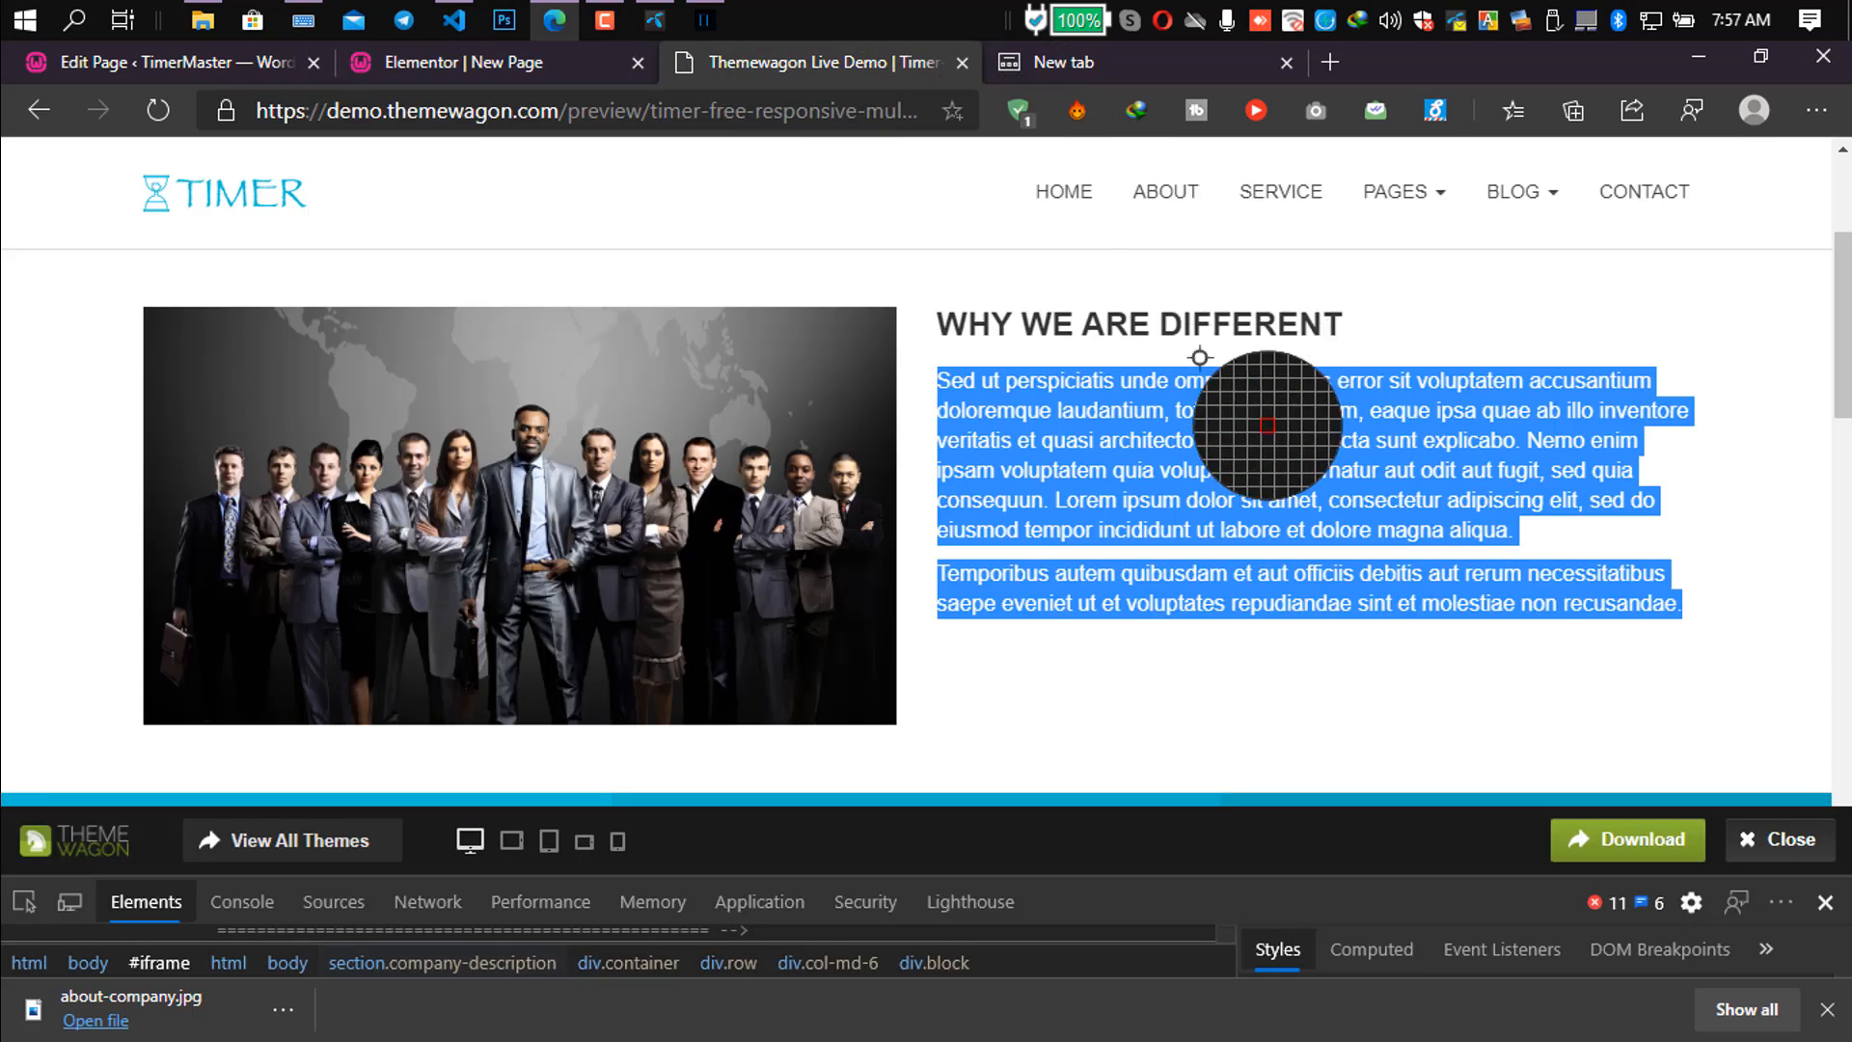
click(936, 326)
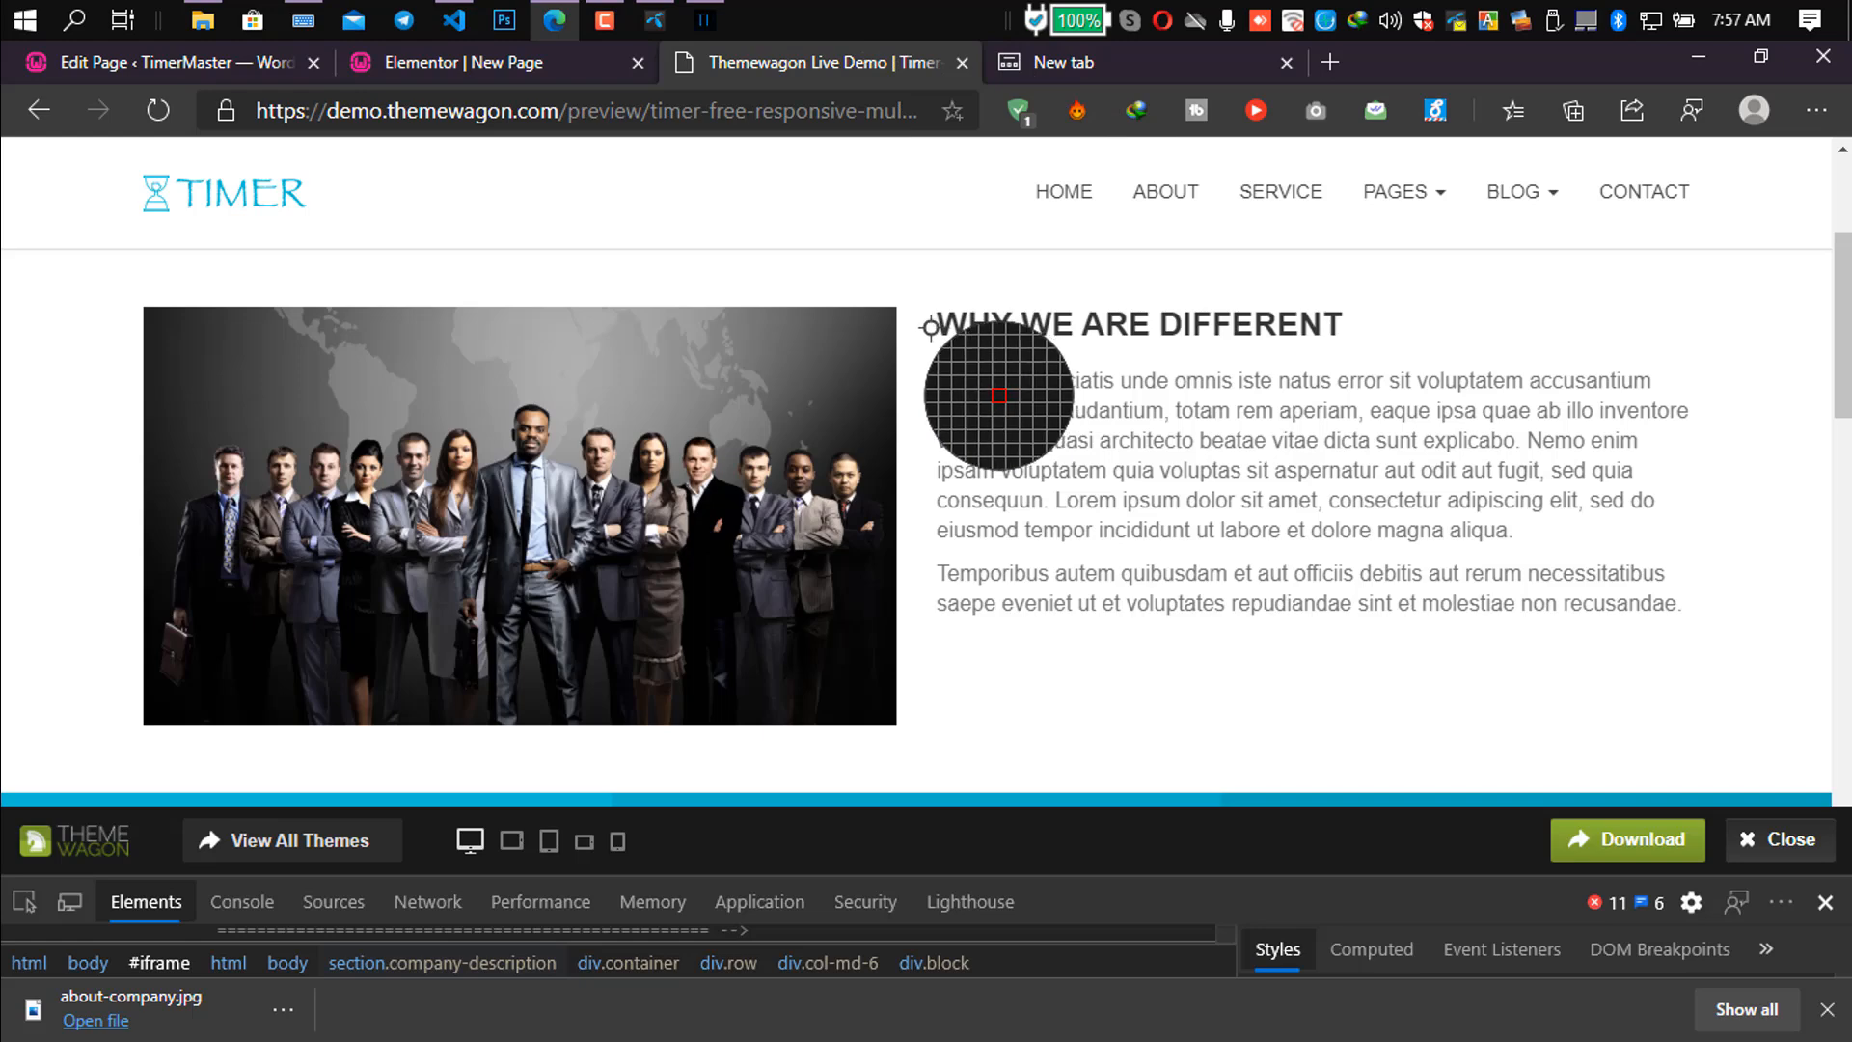
drag(931, 326, 1355, 330)
key(ctrl+c)
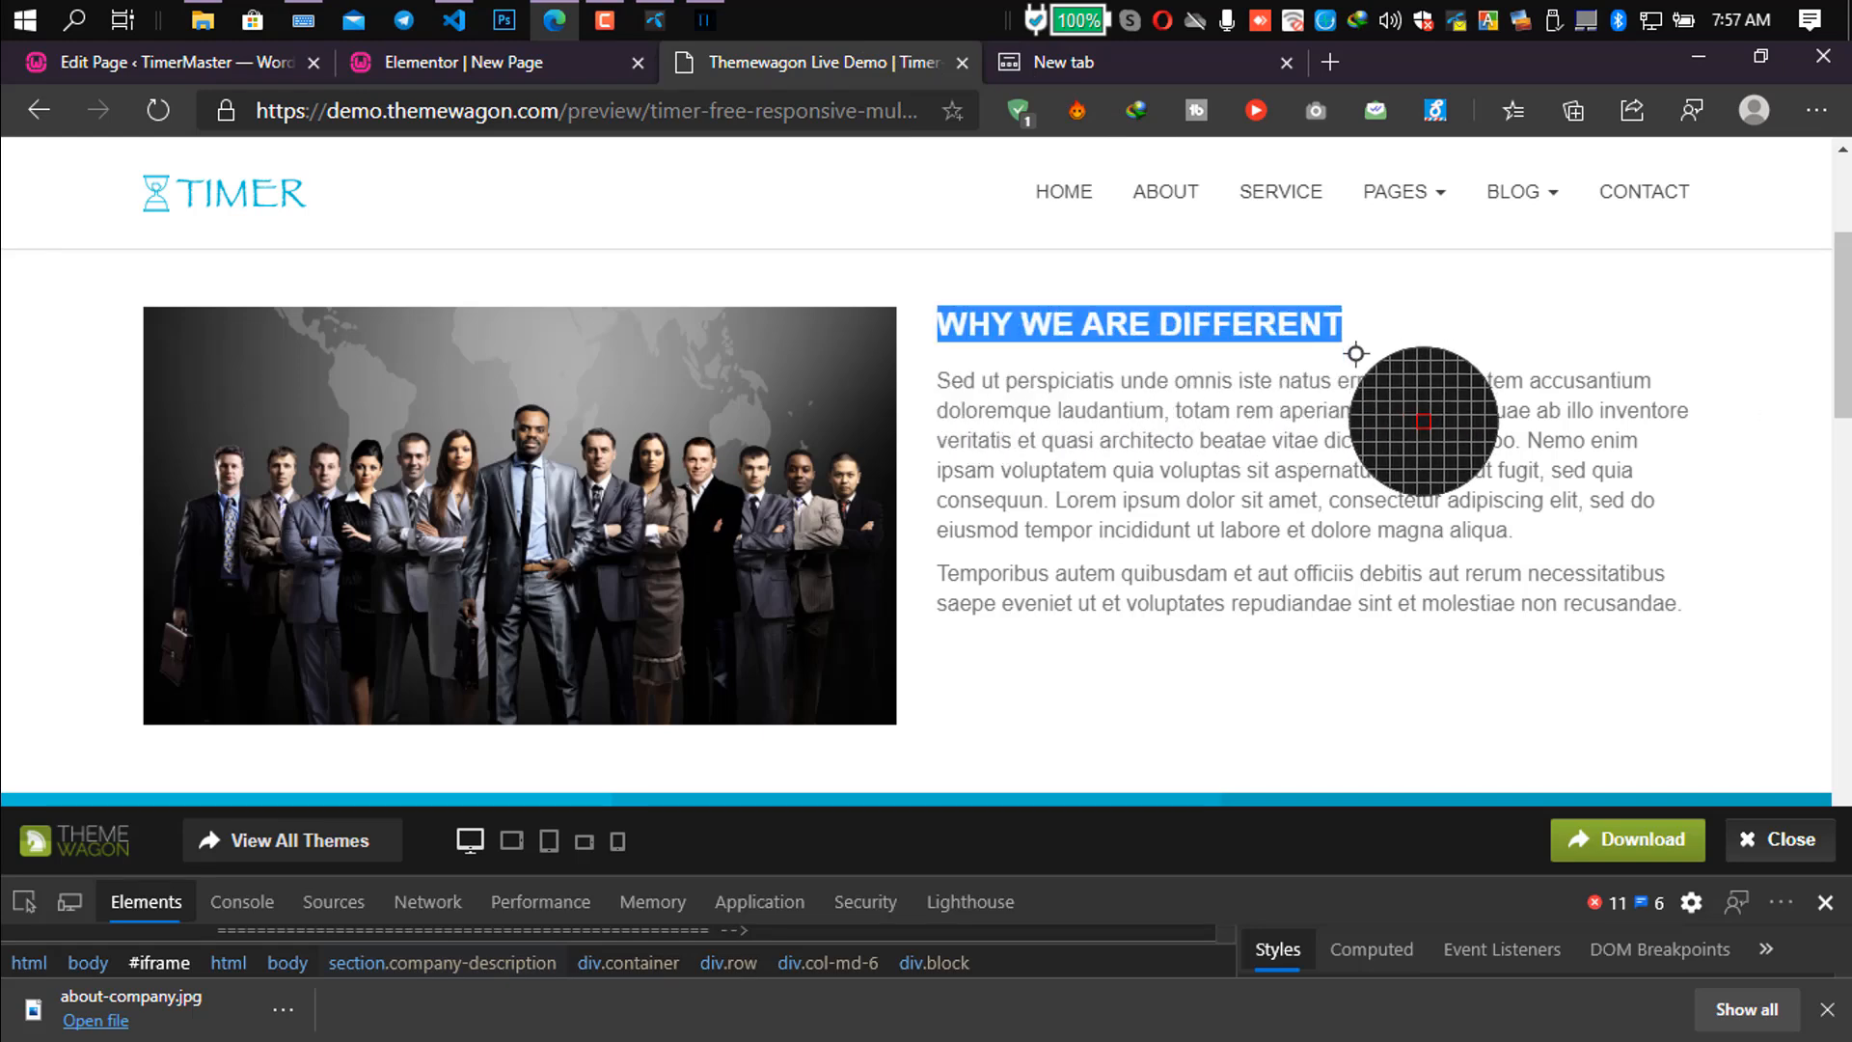
click(482, 58)
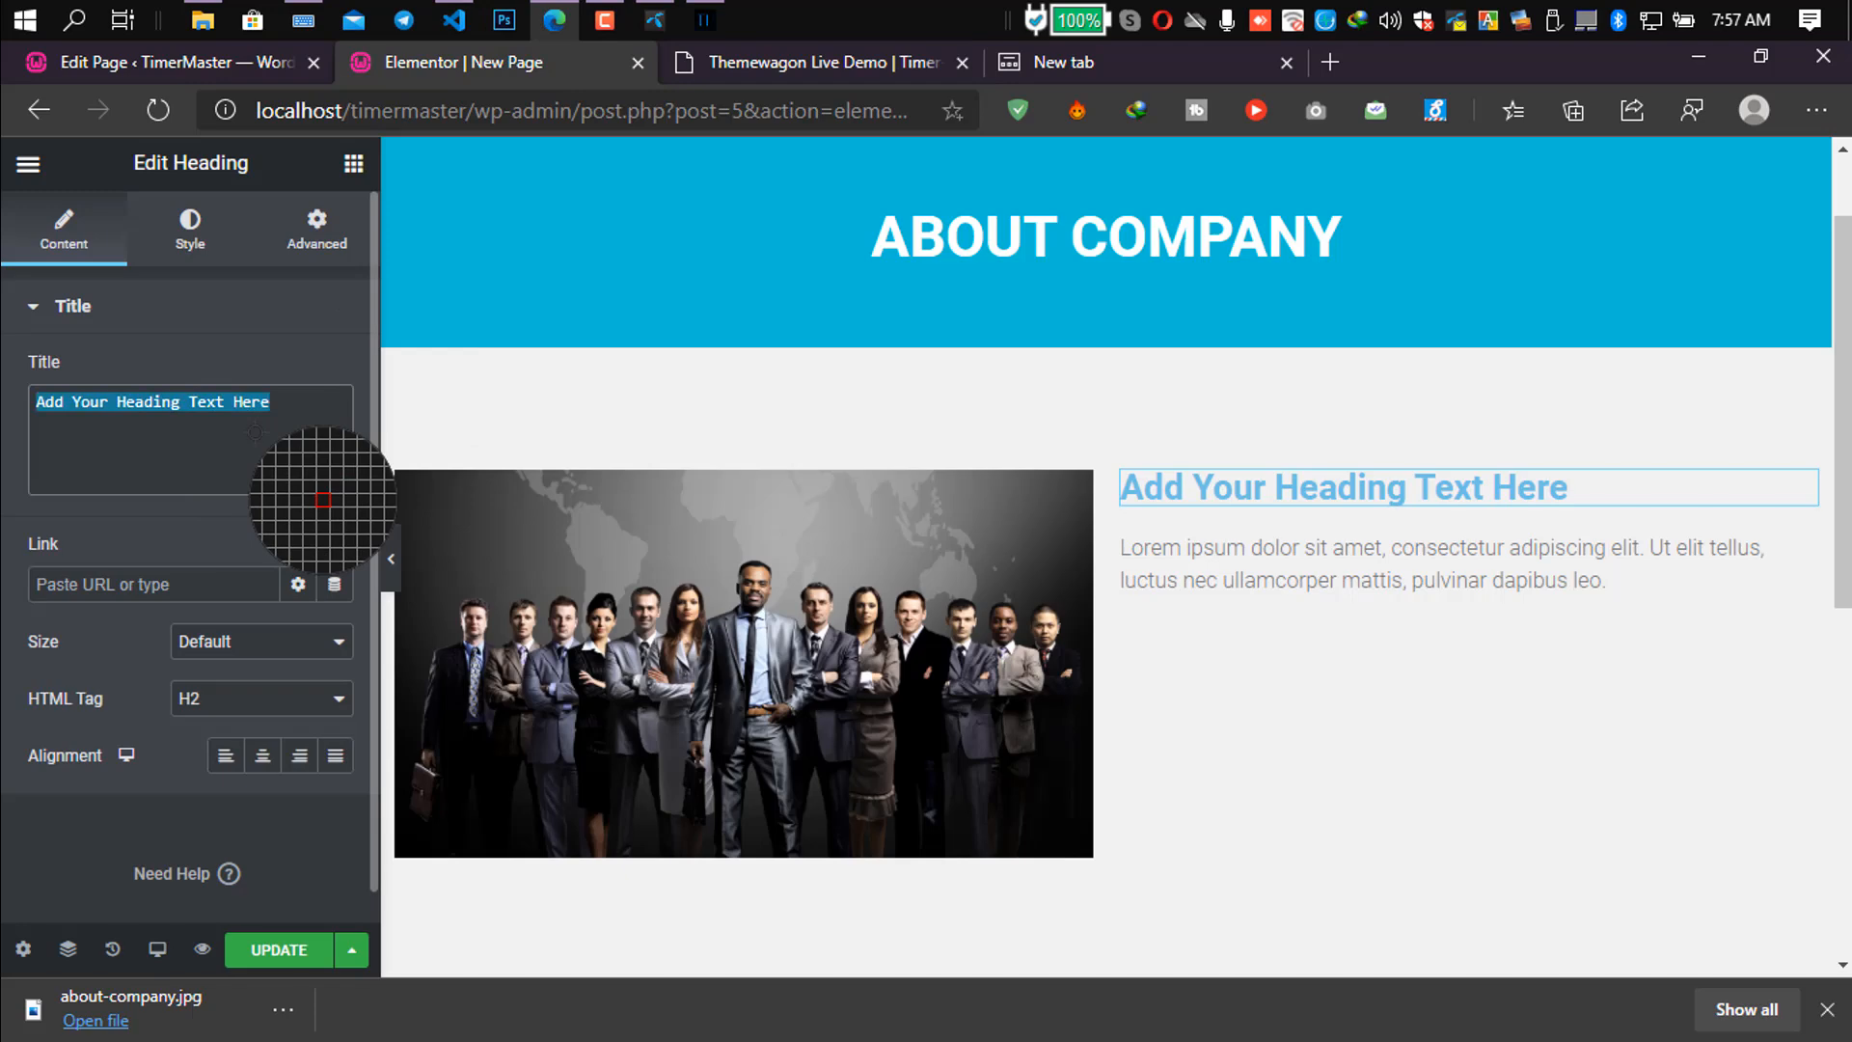
key(ctrl+v)
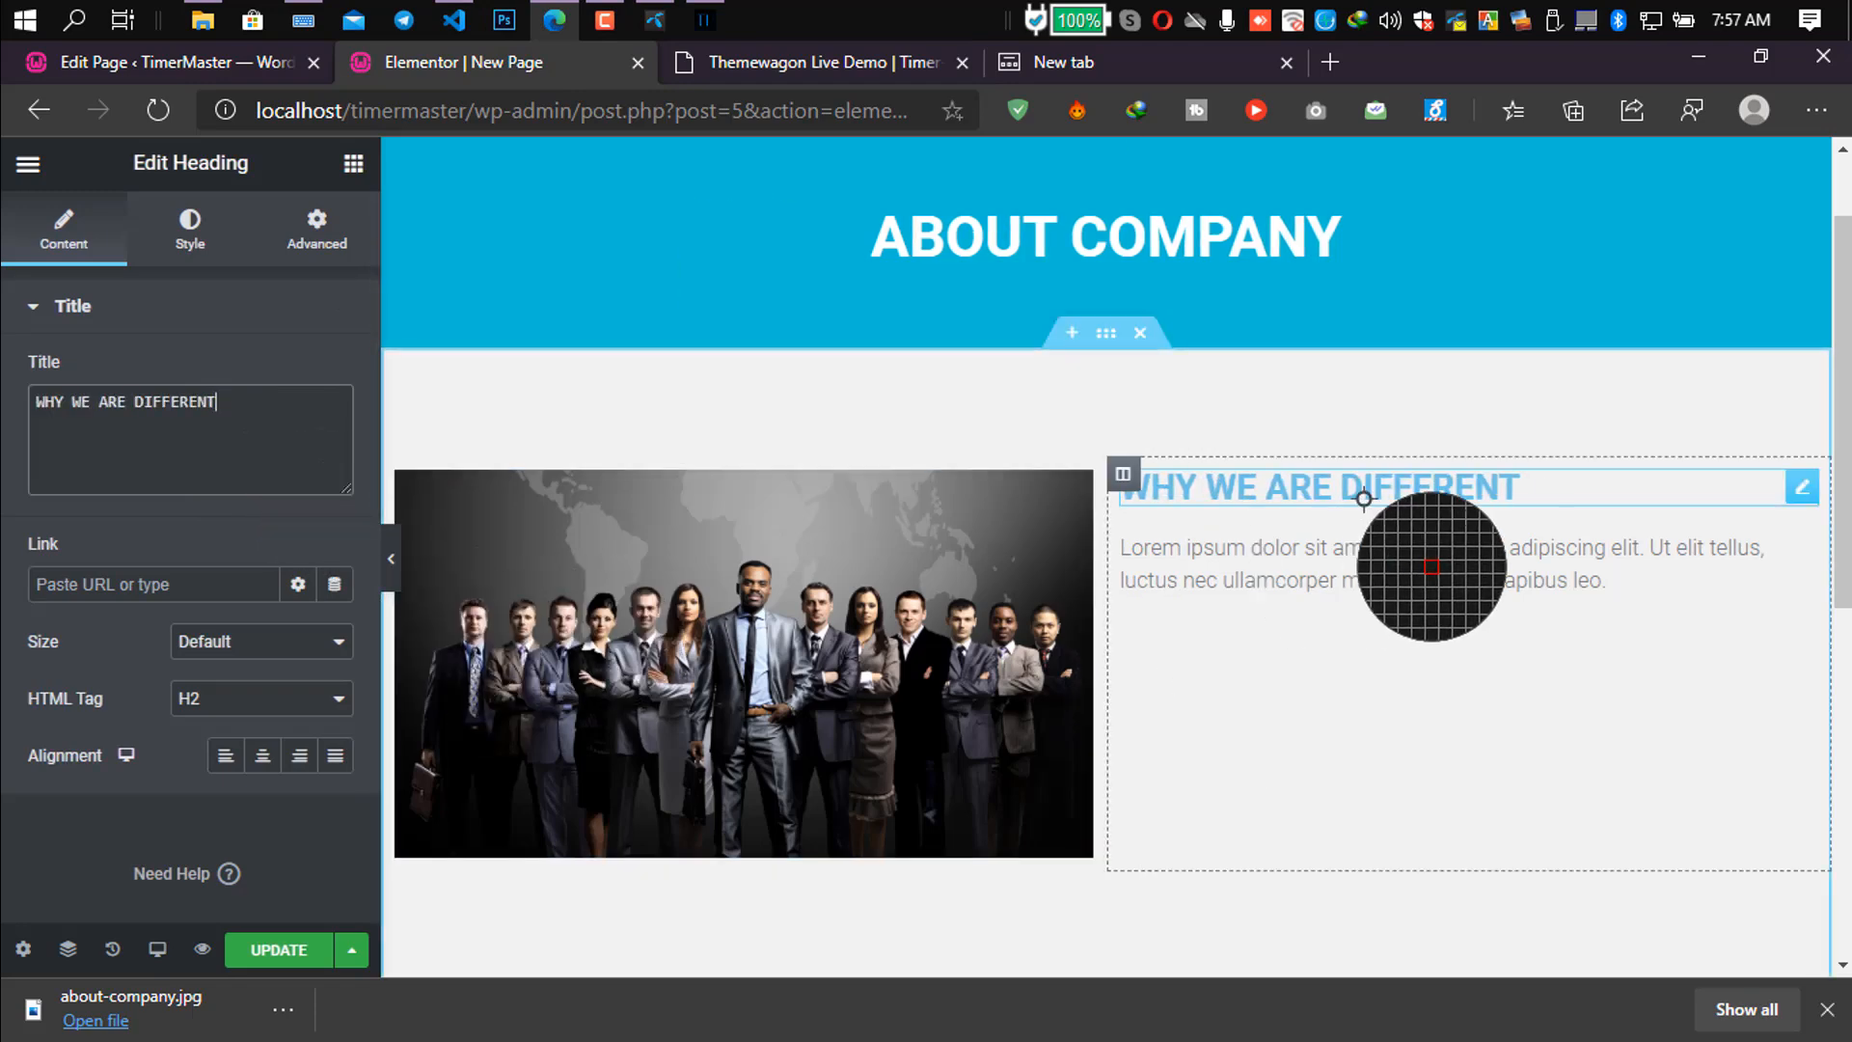
Inspect the demo's WHY WE ARE DIFFERENT heading in the developer tools for its font size, weight, margin and text transform.
click(809, 56)
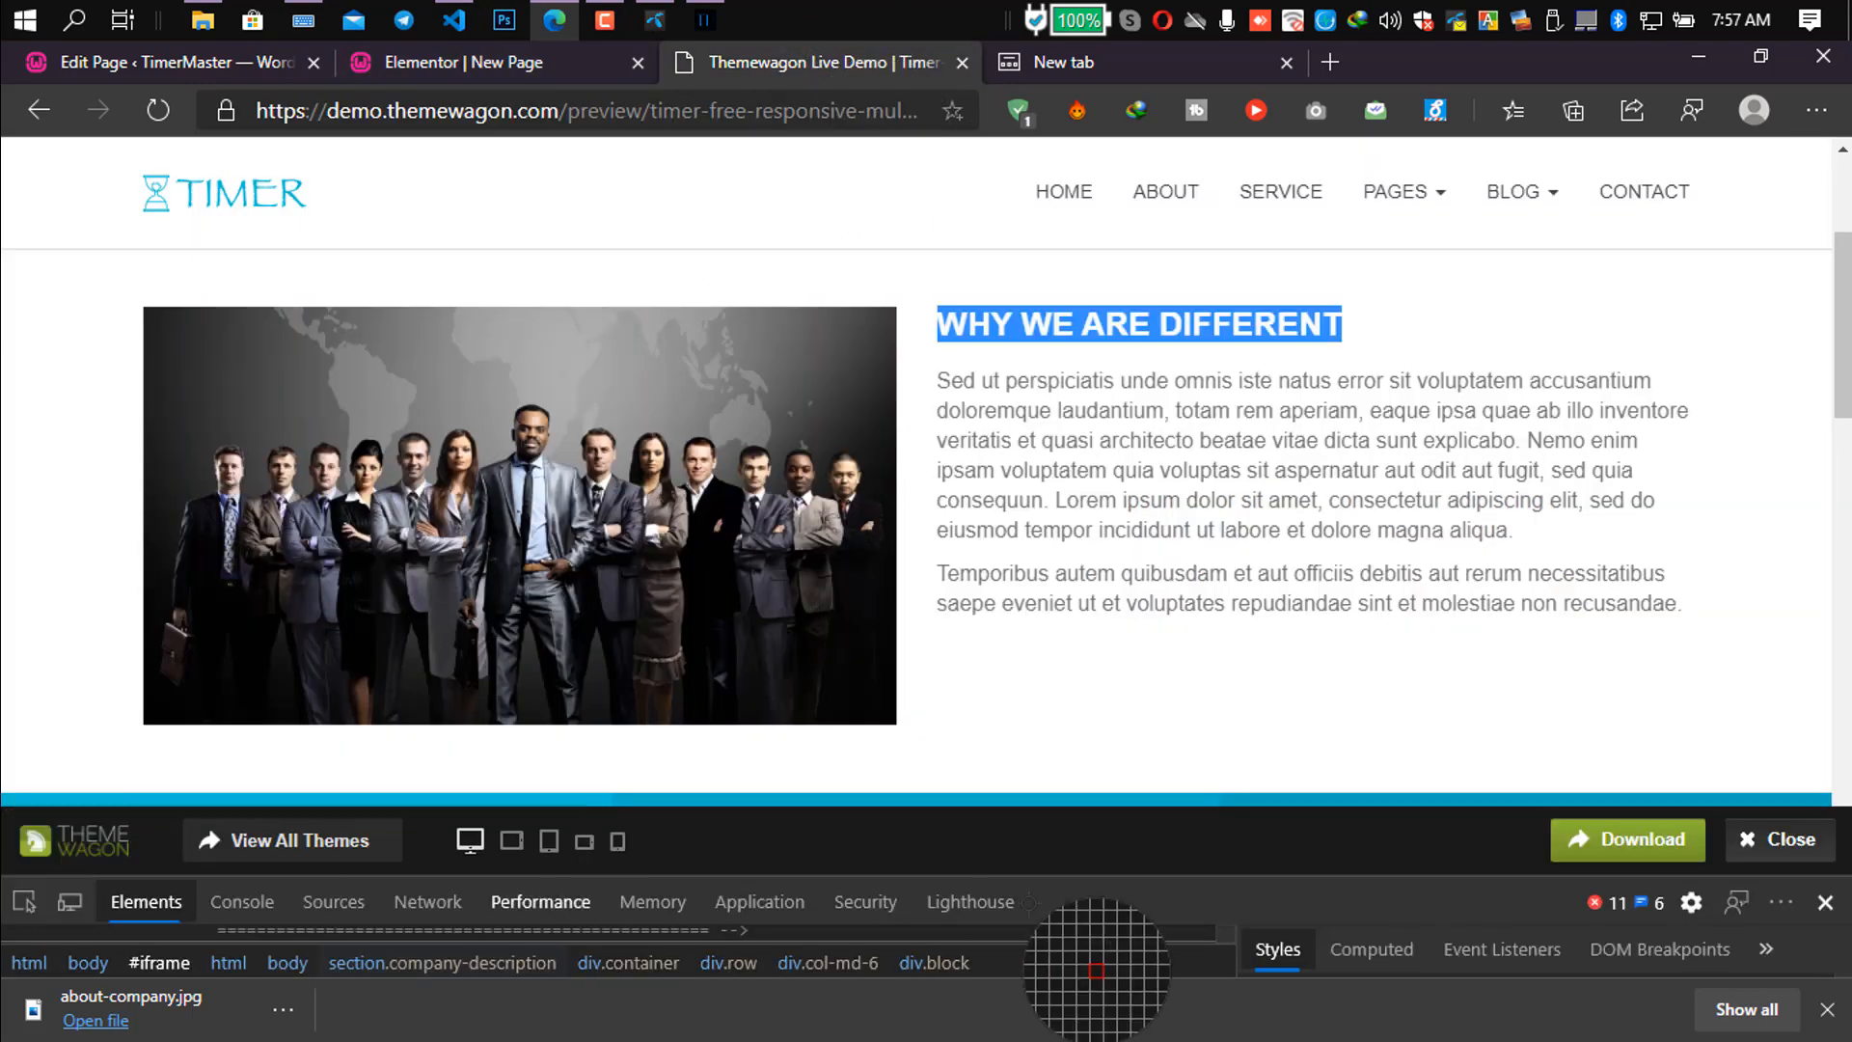
drag(1052, 904, 1061, 619)
scroll(1632, 965, down, 1)
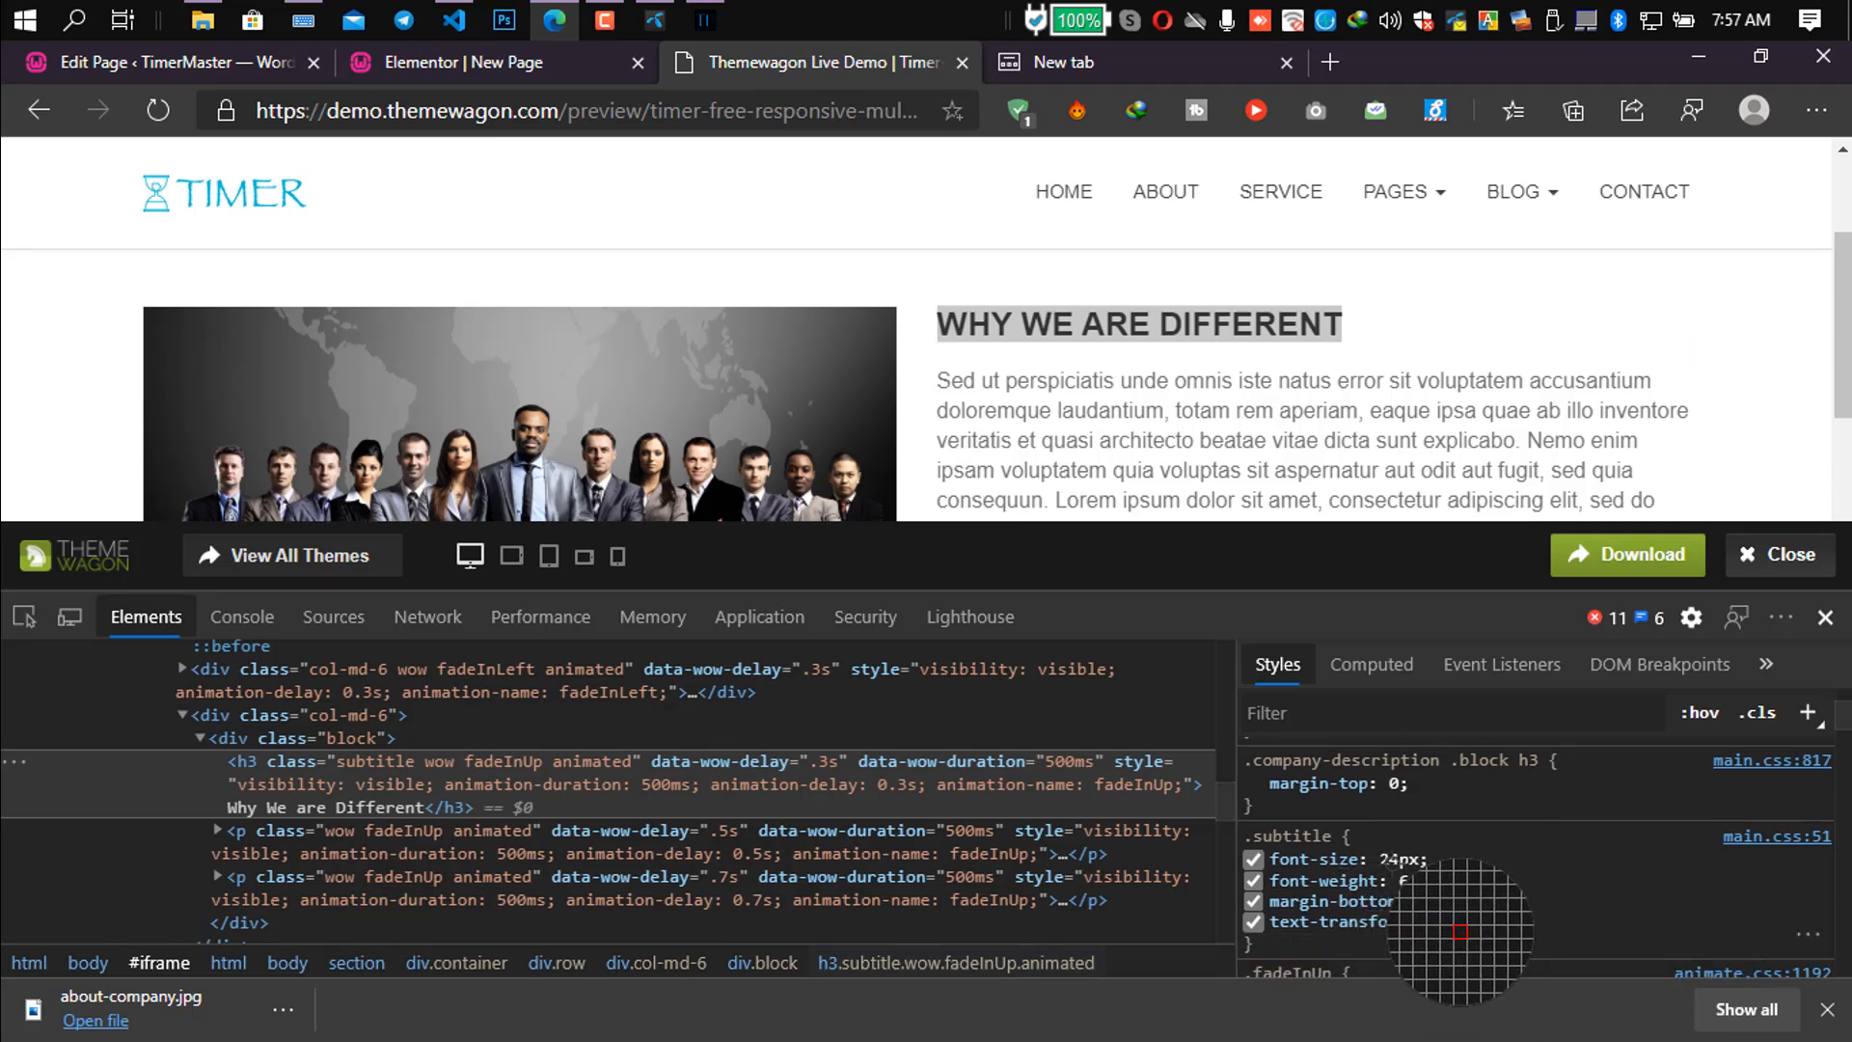
scroll(1461, 932, down, 1)
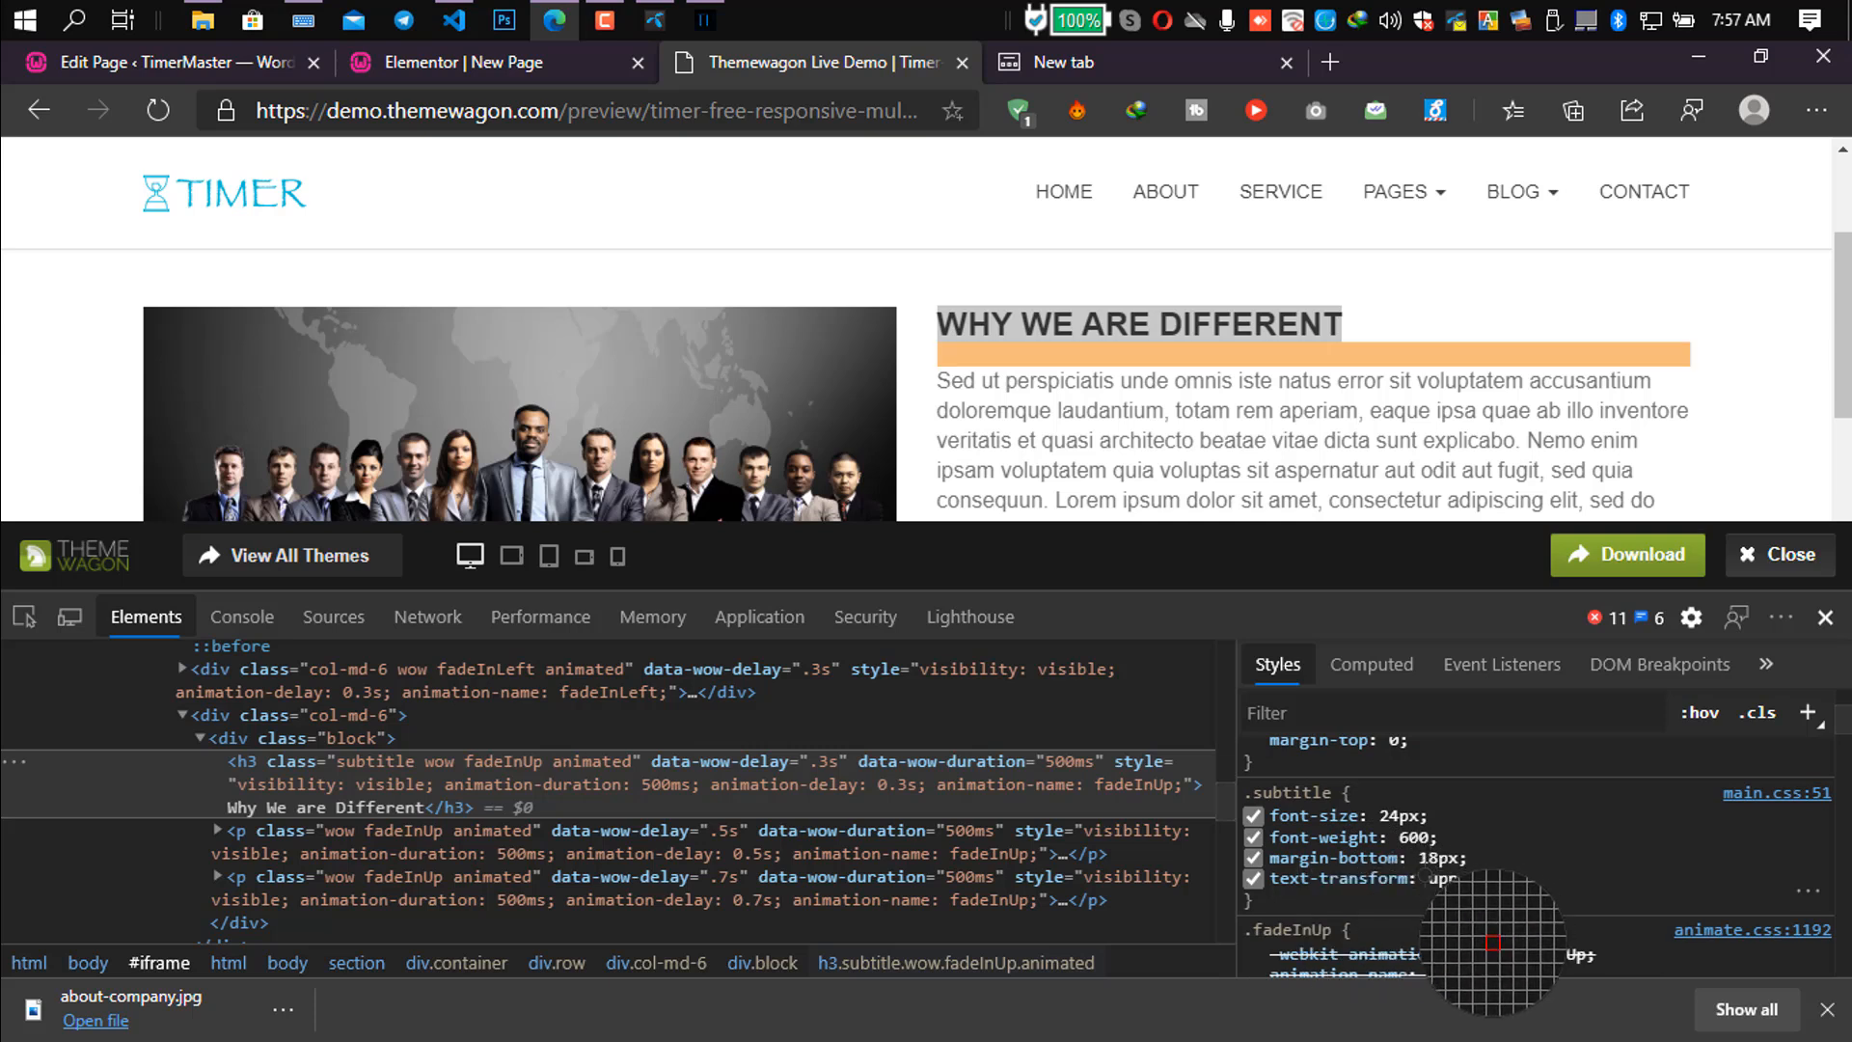
scroll(1427, 962, down, 1)
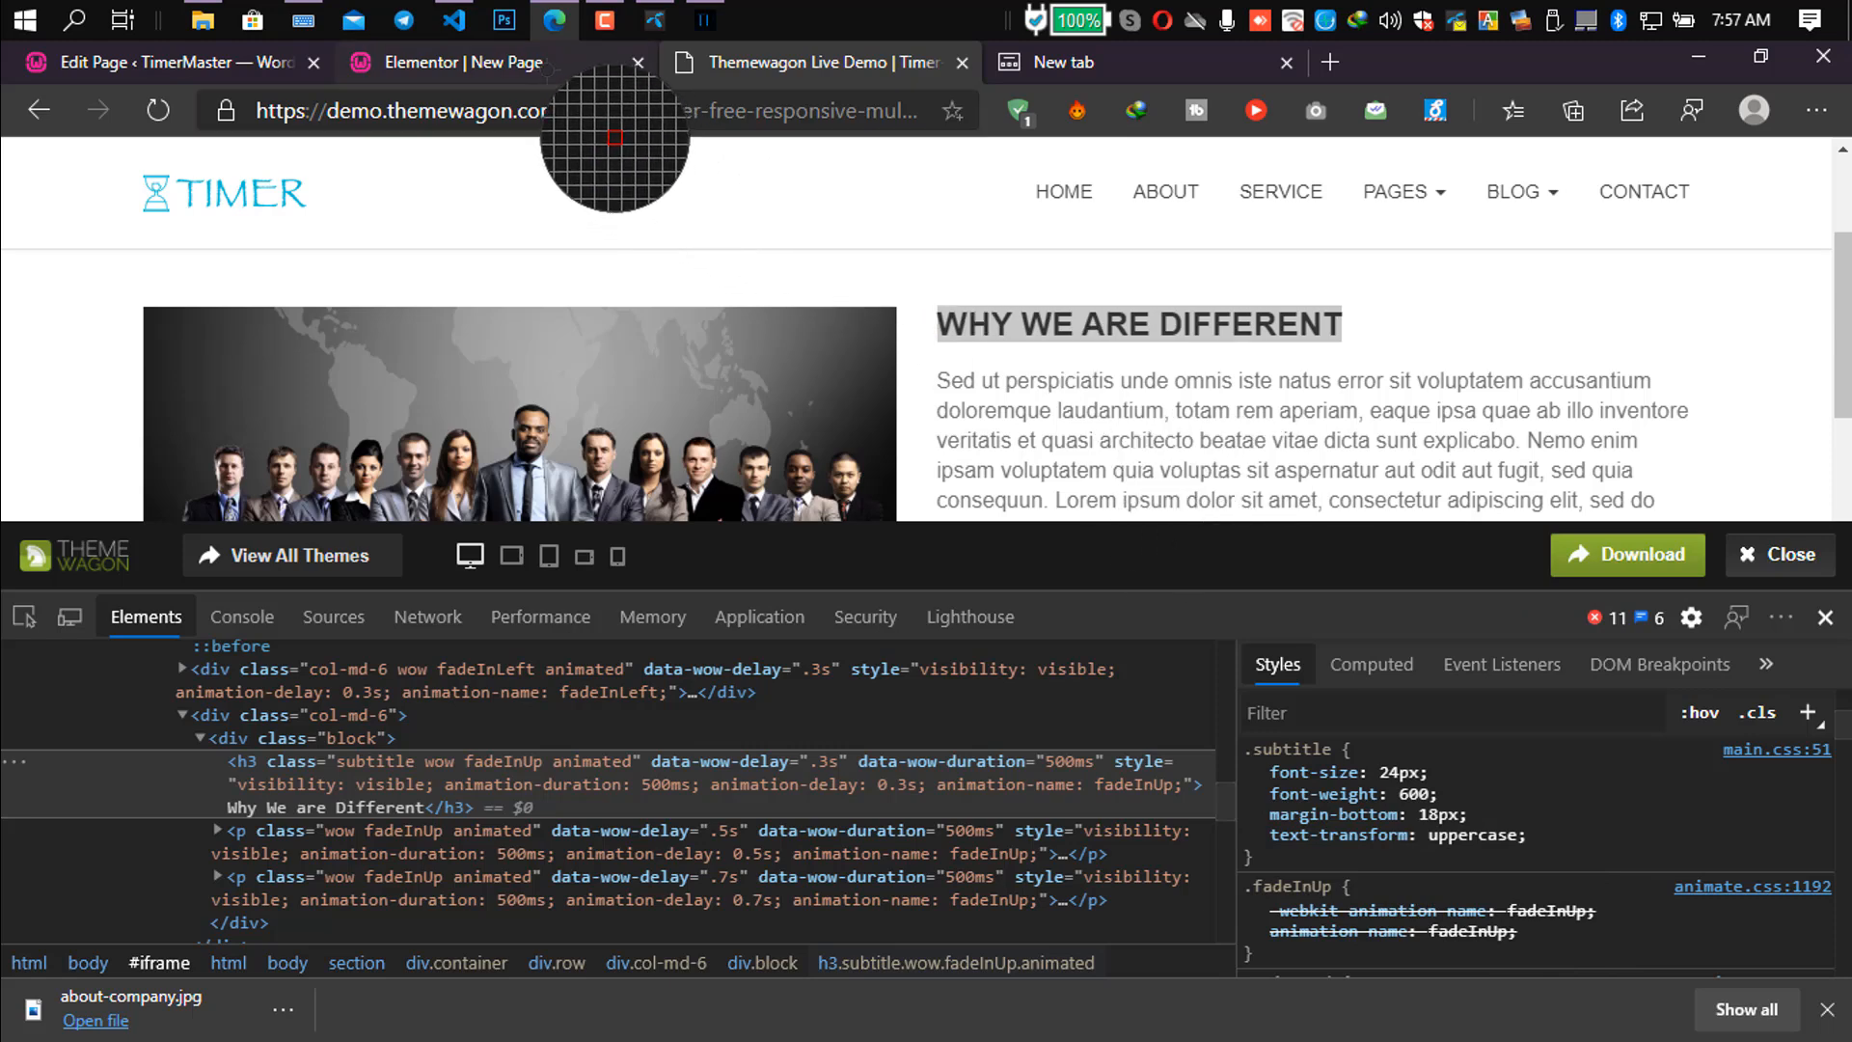
click(578, 62)
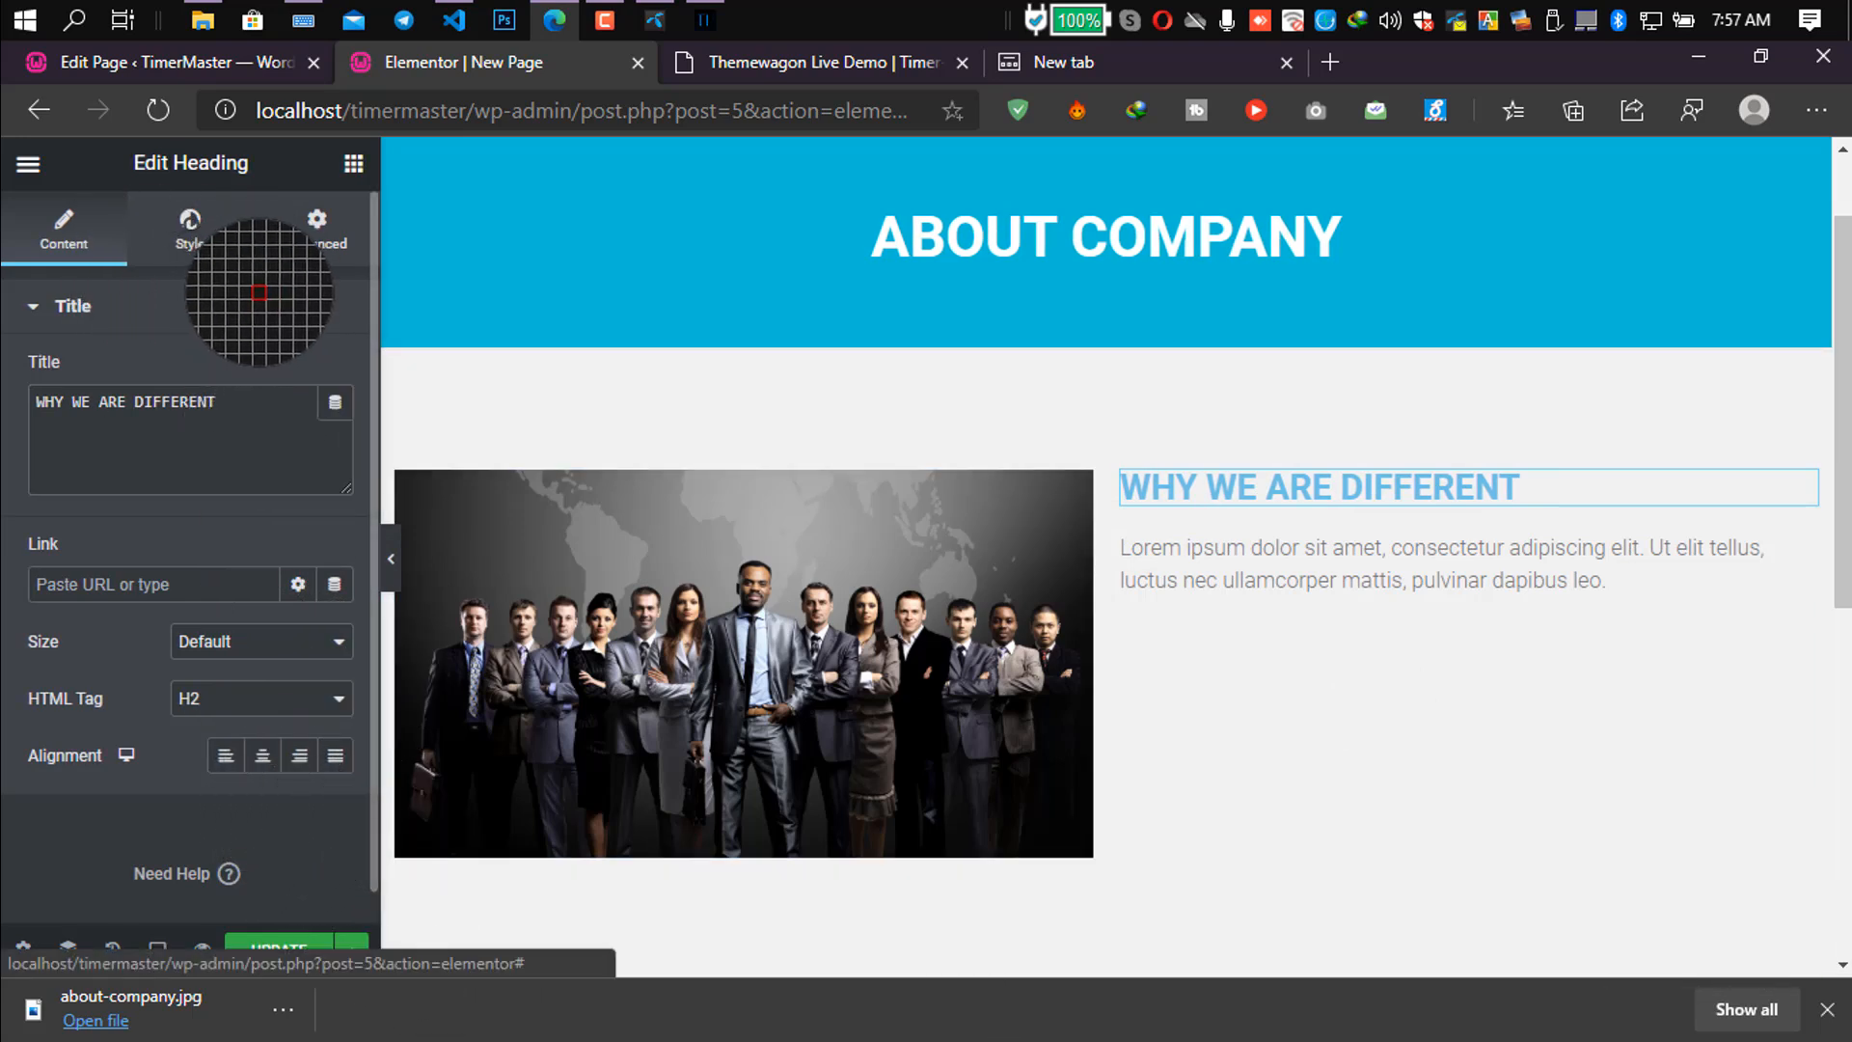
Open the heading's text color setting in Elementor and search the demo heading's style rules for its color.
click(190, 231)
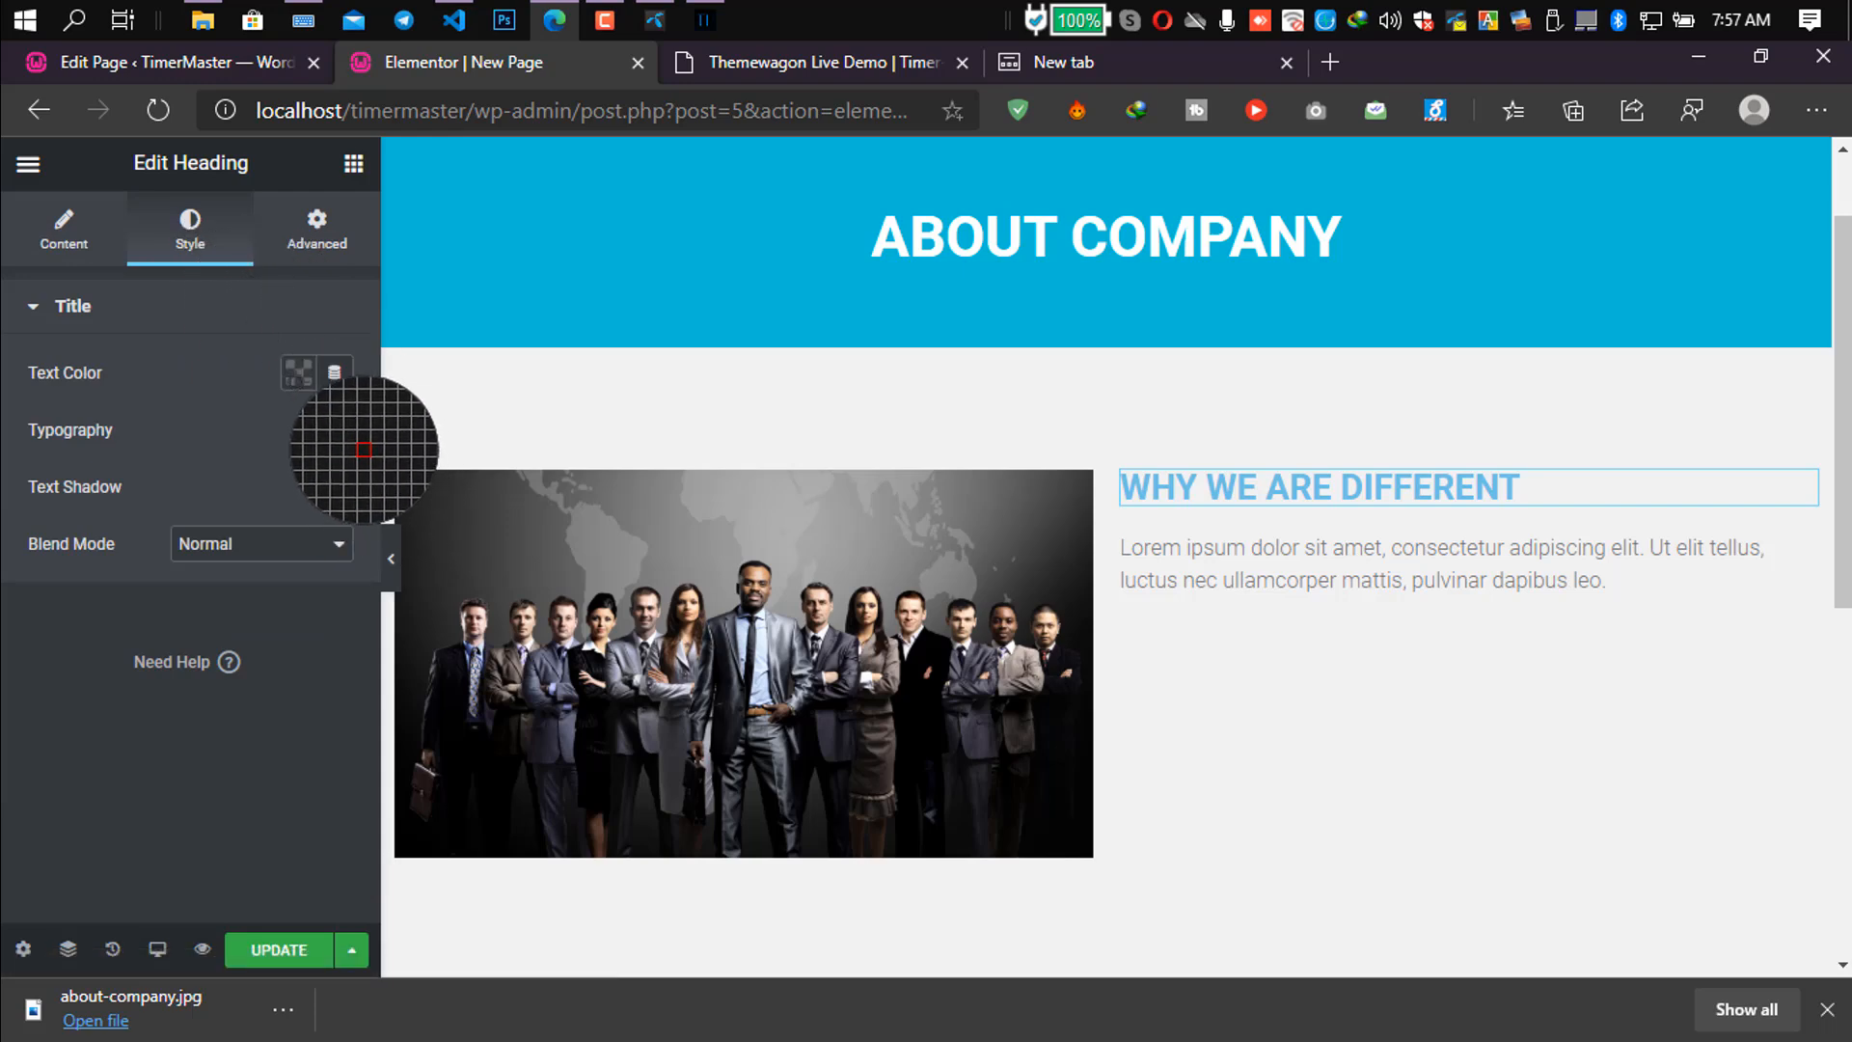
click(299, 373)
click(791, 61)
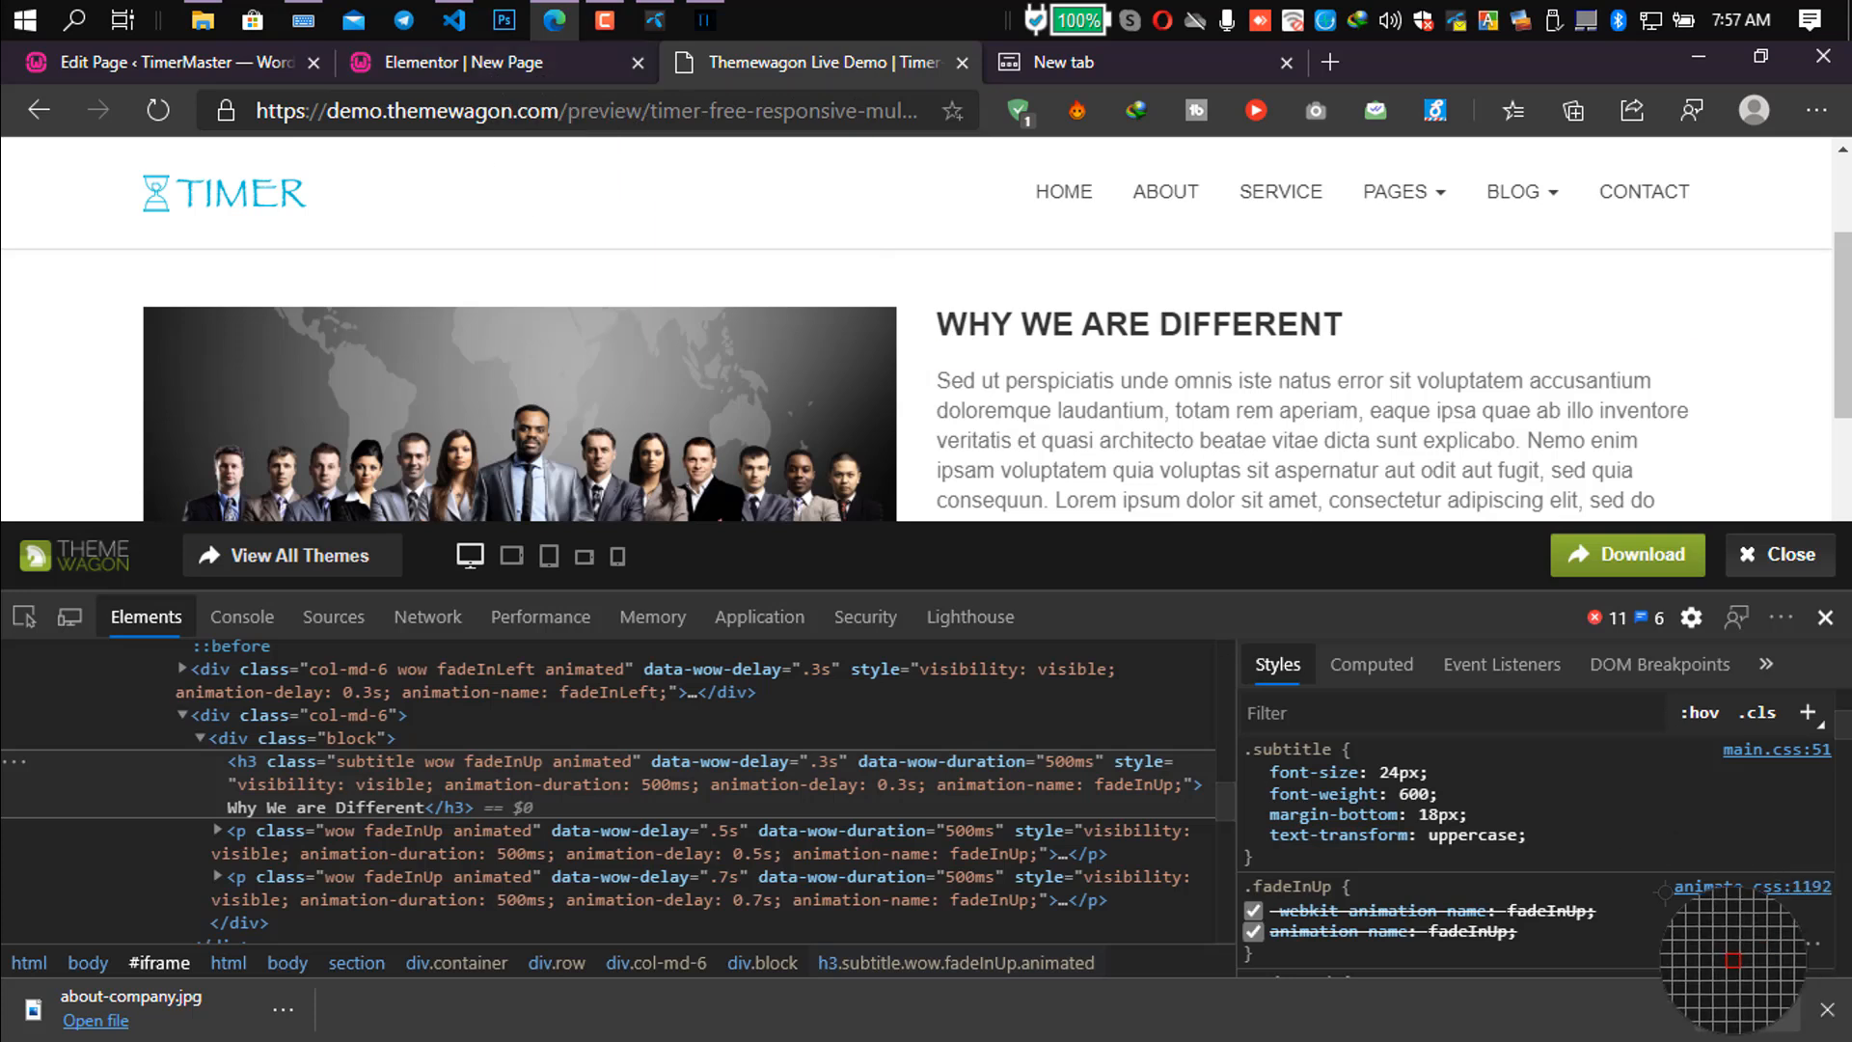
scroll(1625, 868, up, 1)
scroll(1622, 865, down, 1)
scroll(1622, 866, up, 2)
scroll(1622, 865, down, 5)
scroll(1622, 865, up, 5)
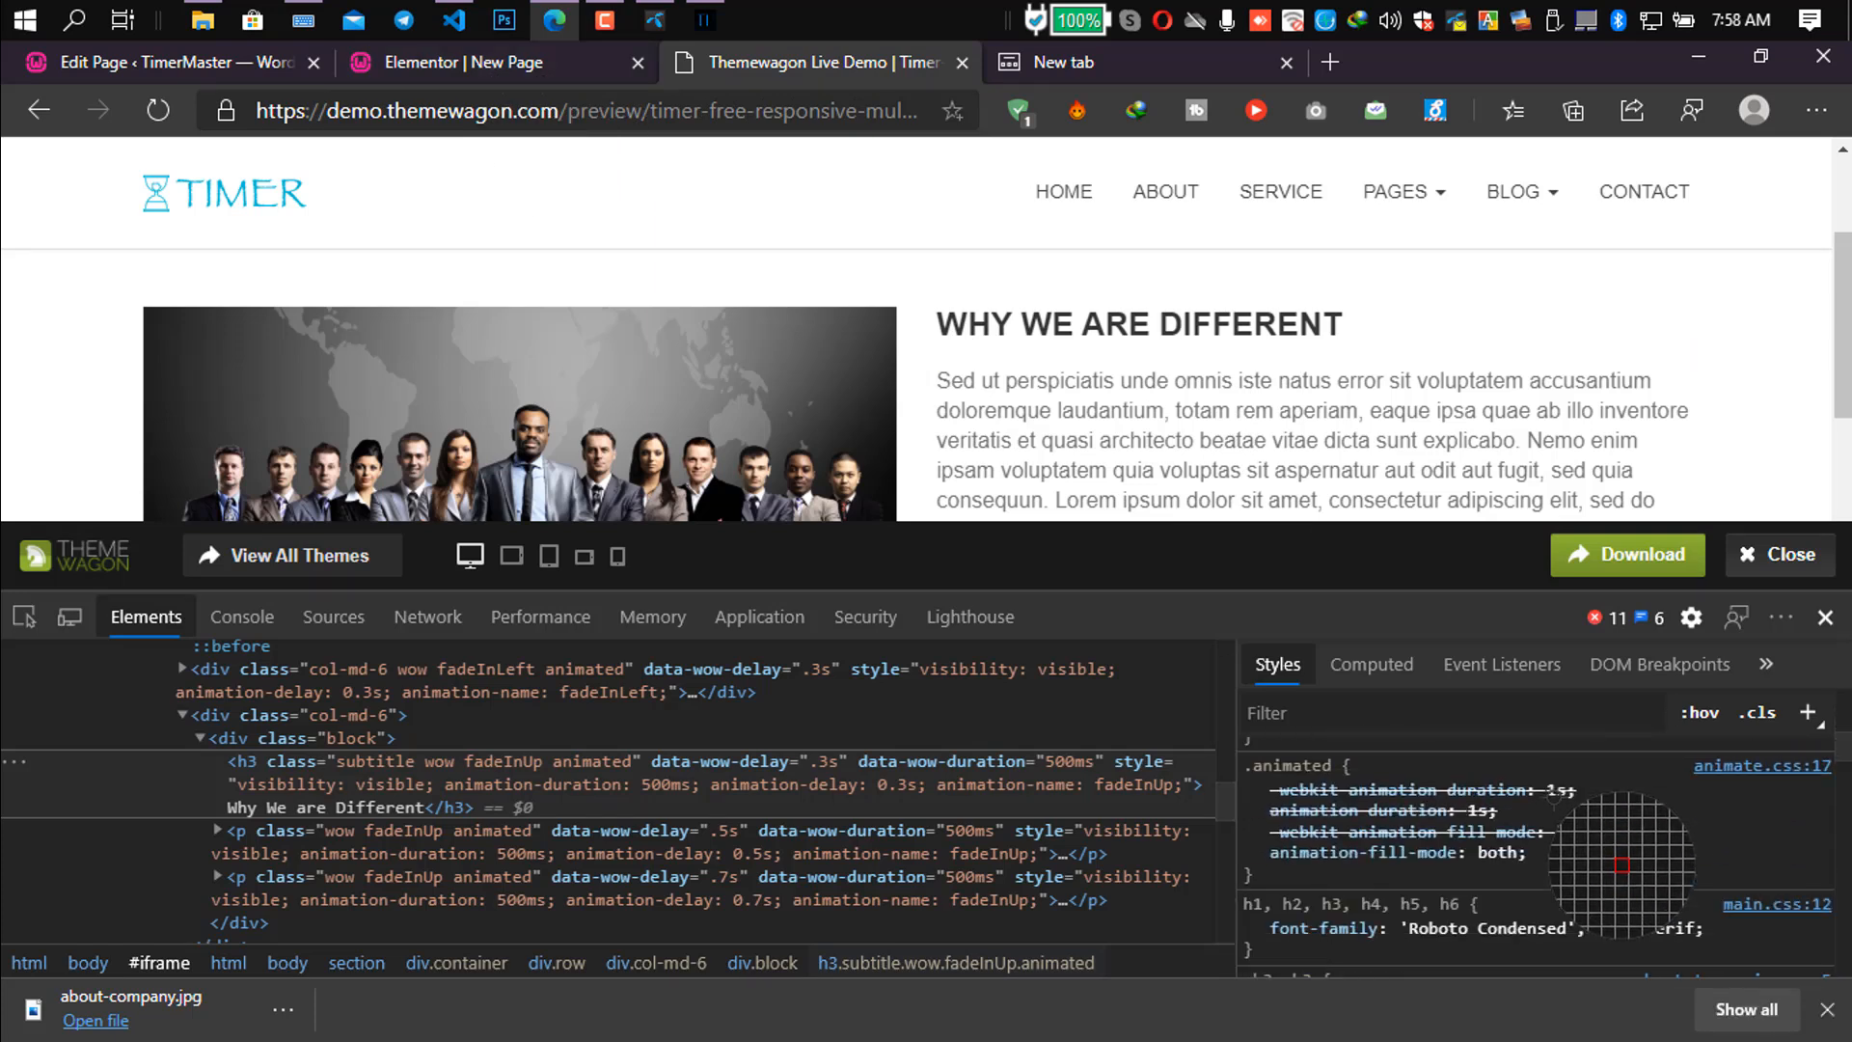
click(527, 66)
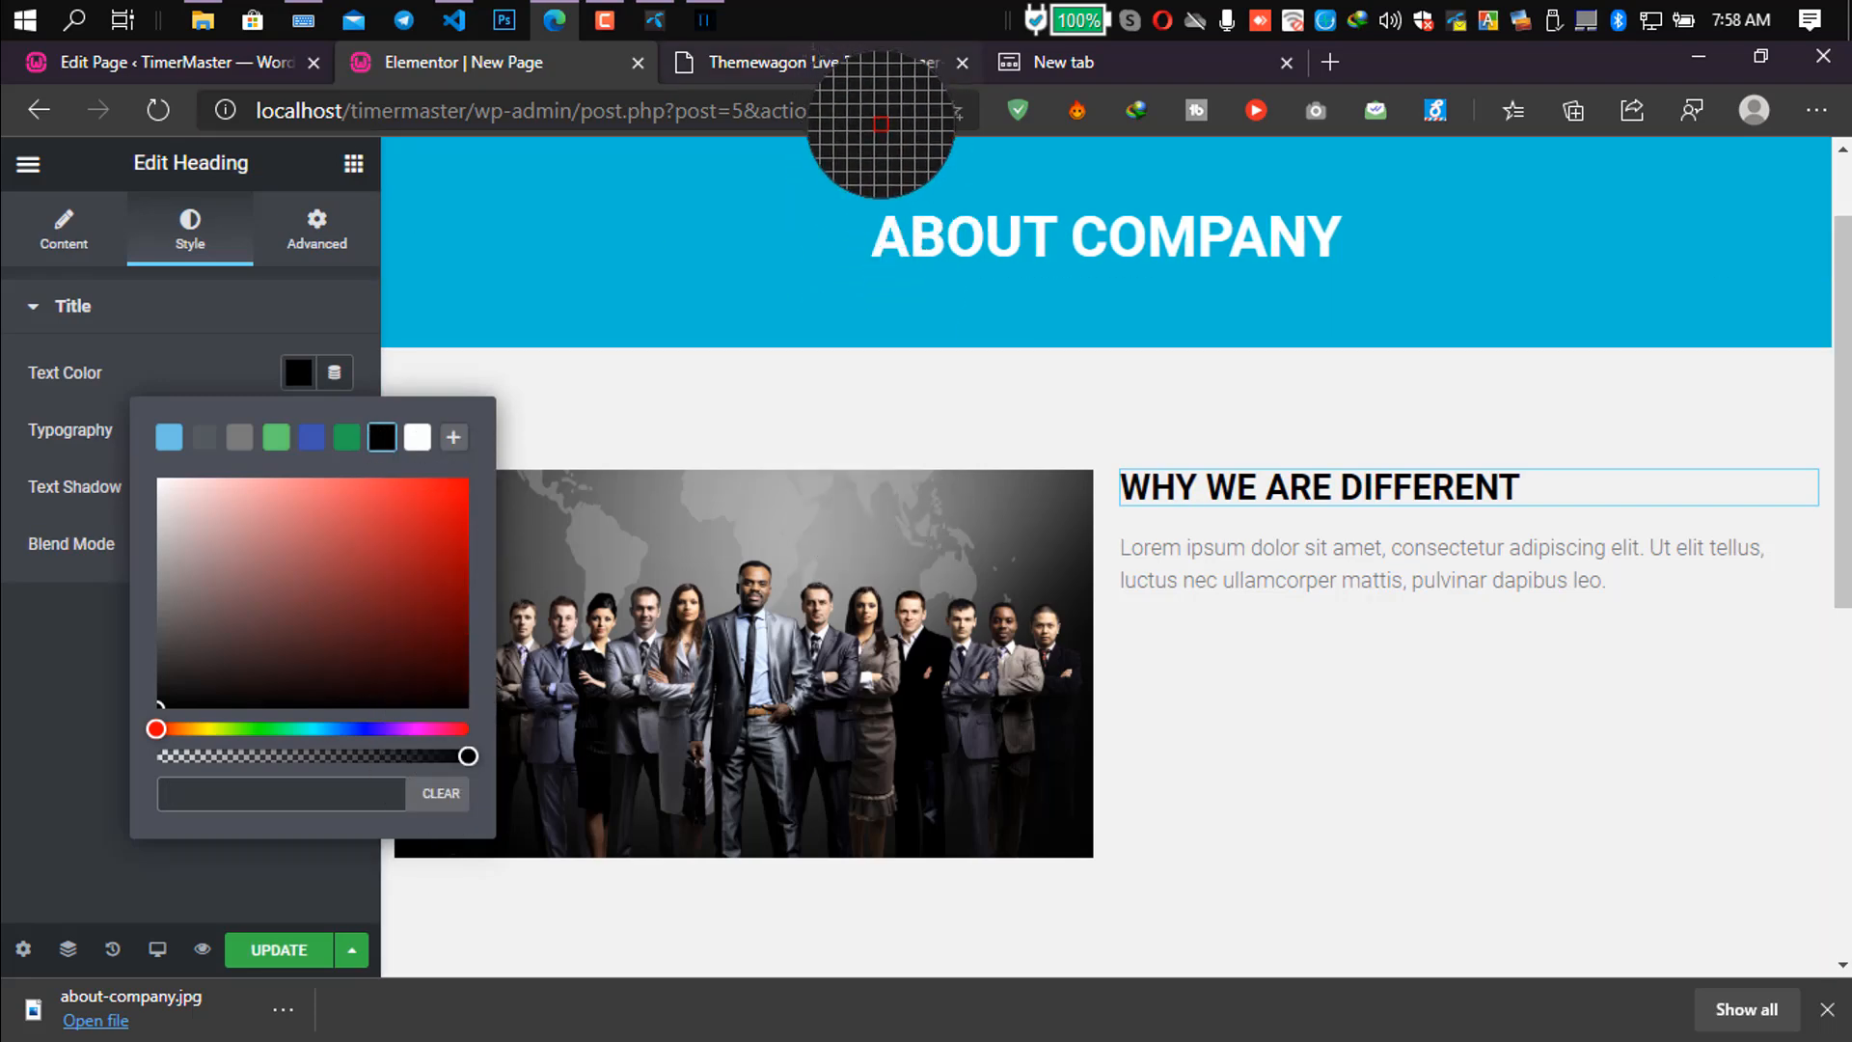
Check the text color on the demo page and set the WHY WE ARE DIFFERENT heading's text color to #333 in Elementor.
click(850, 62)
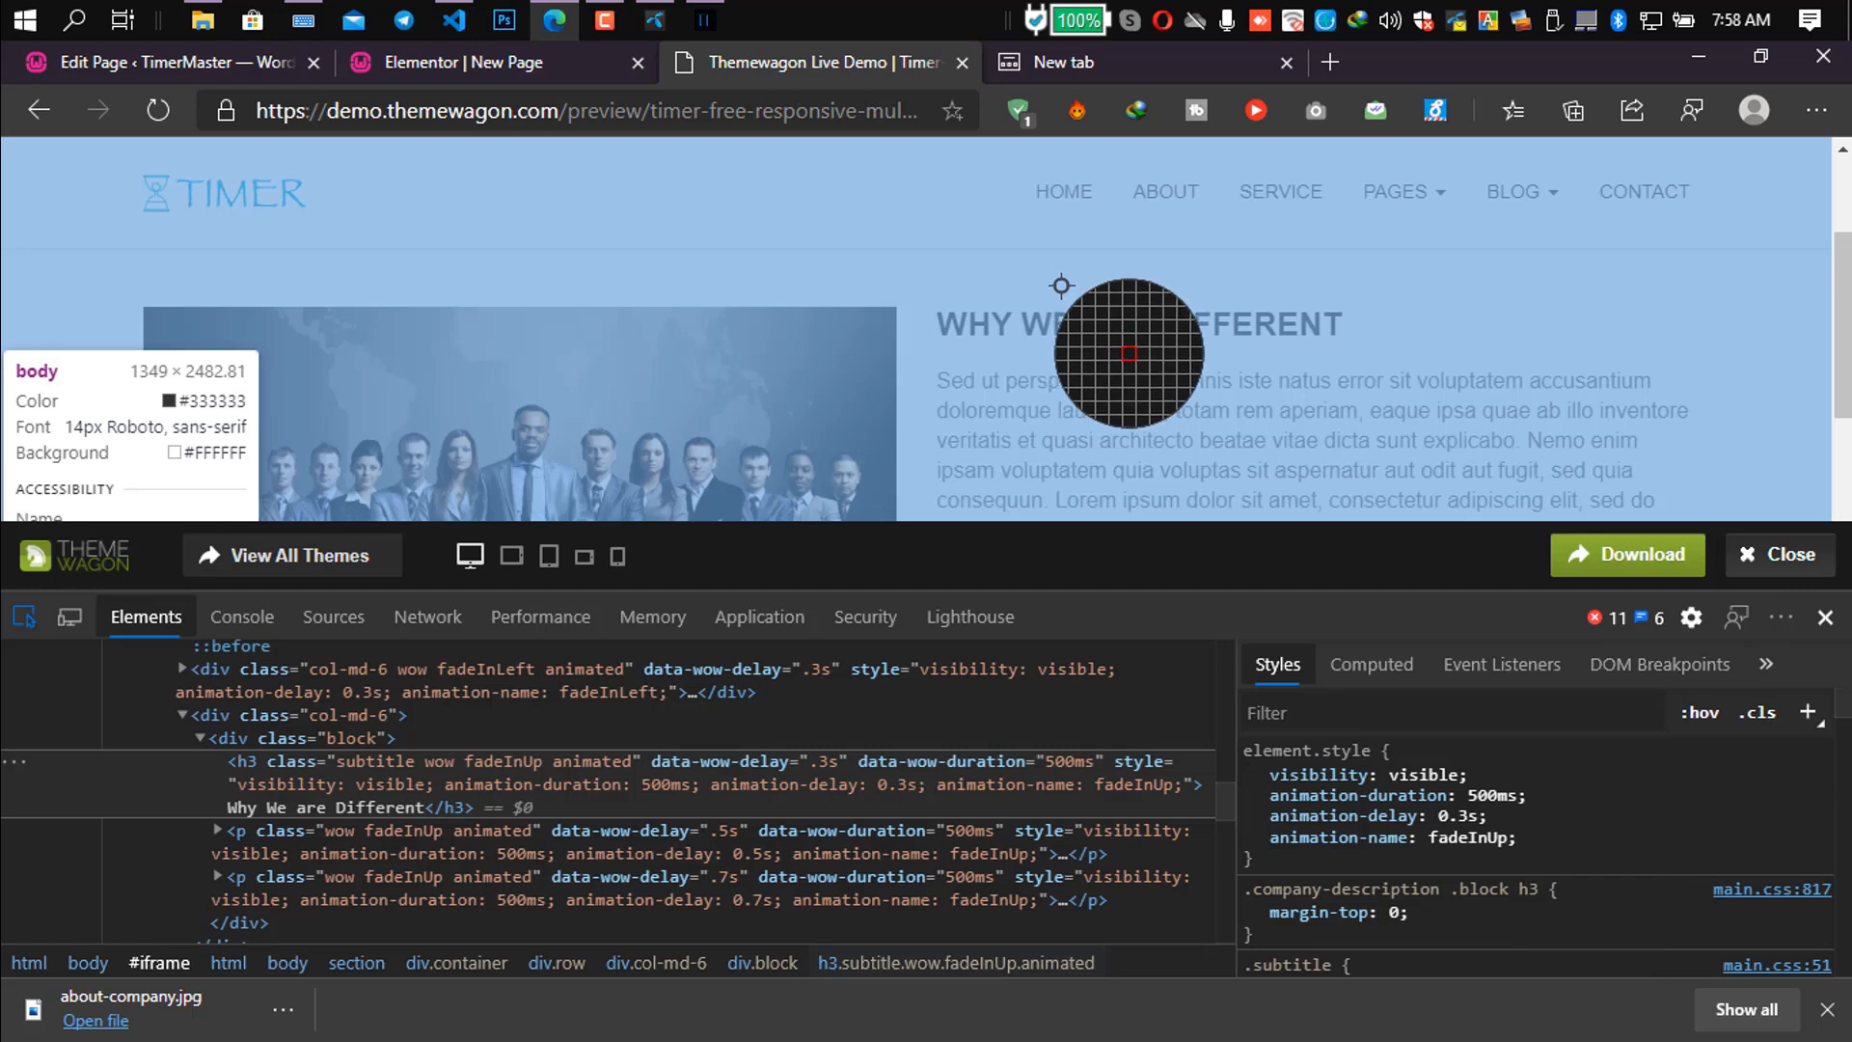
click(463, 62)
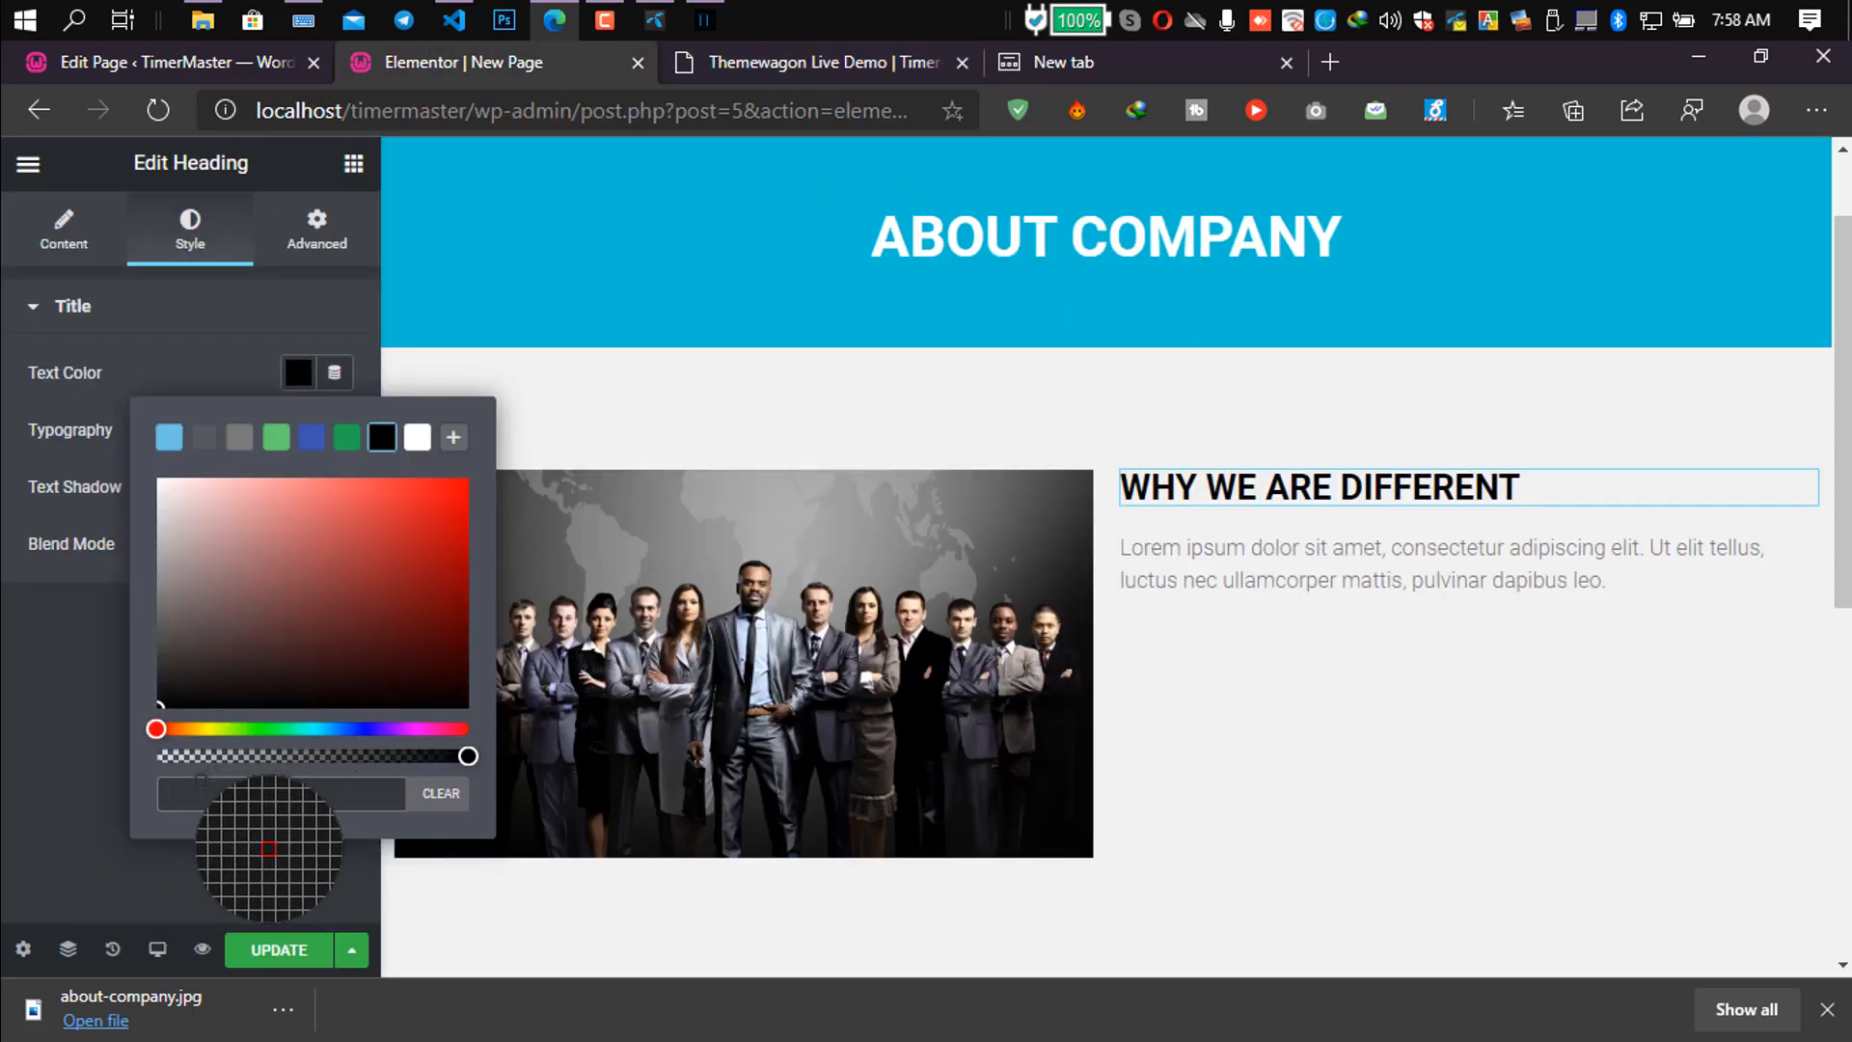
click(286, 654)
click(258, 611)
click(299, 578)
key(BackSpace)
key(BackSpace)
key(BackSpace)
key(BackSpace)
key(BackSpace)
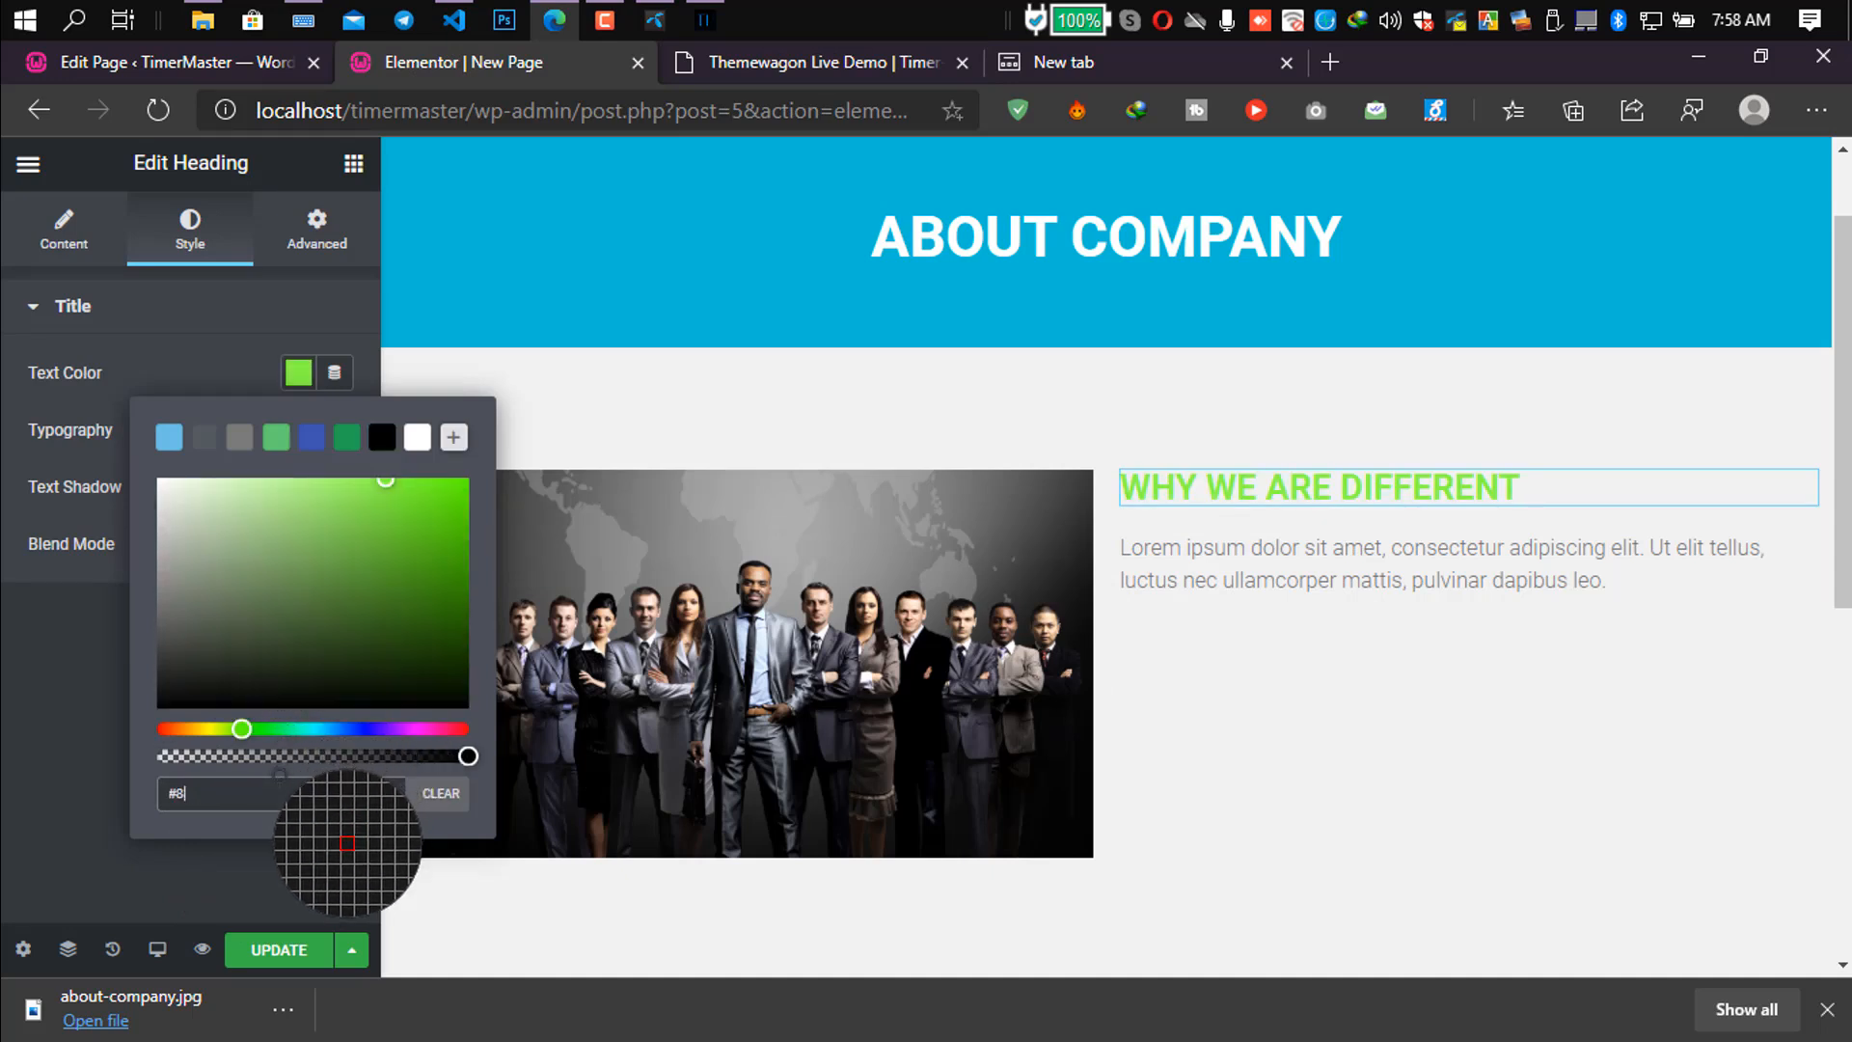
text(333)
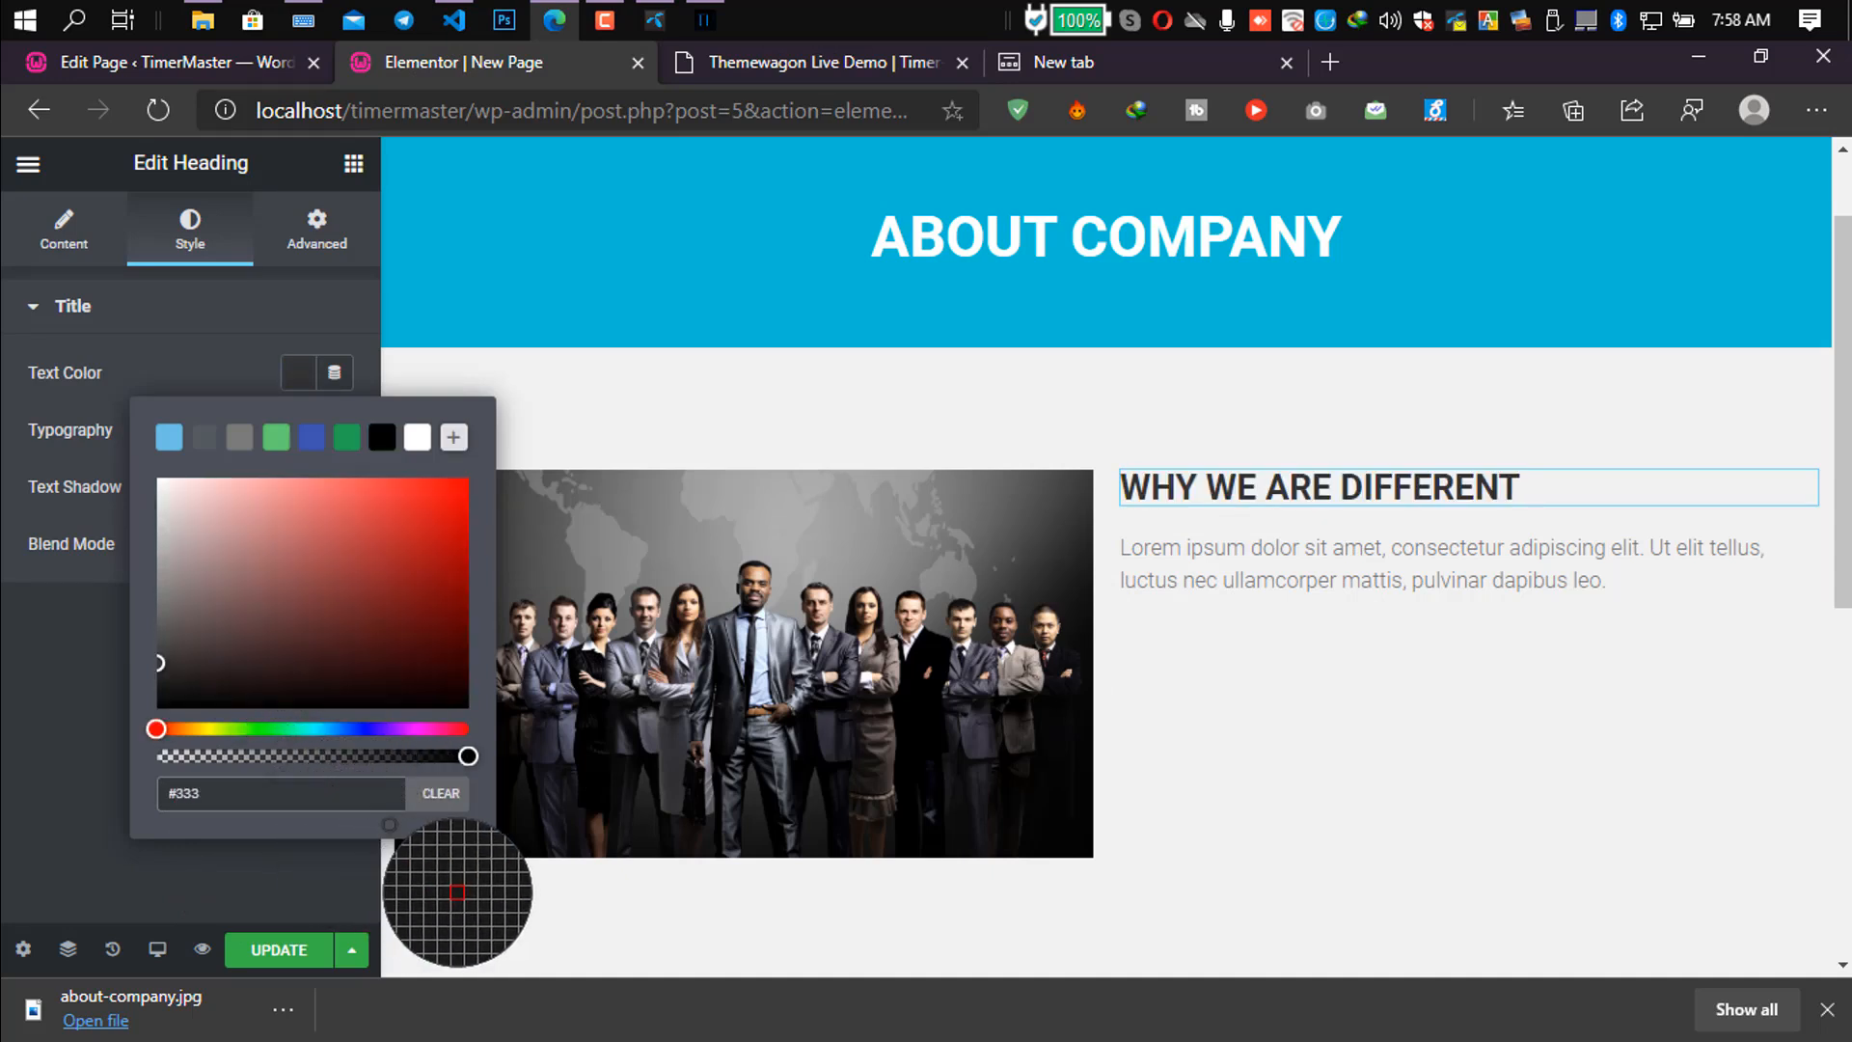
click(249, 859)
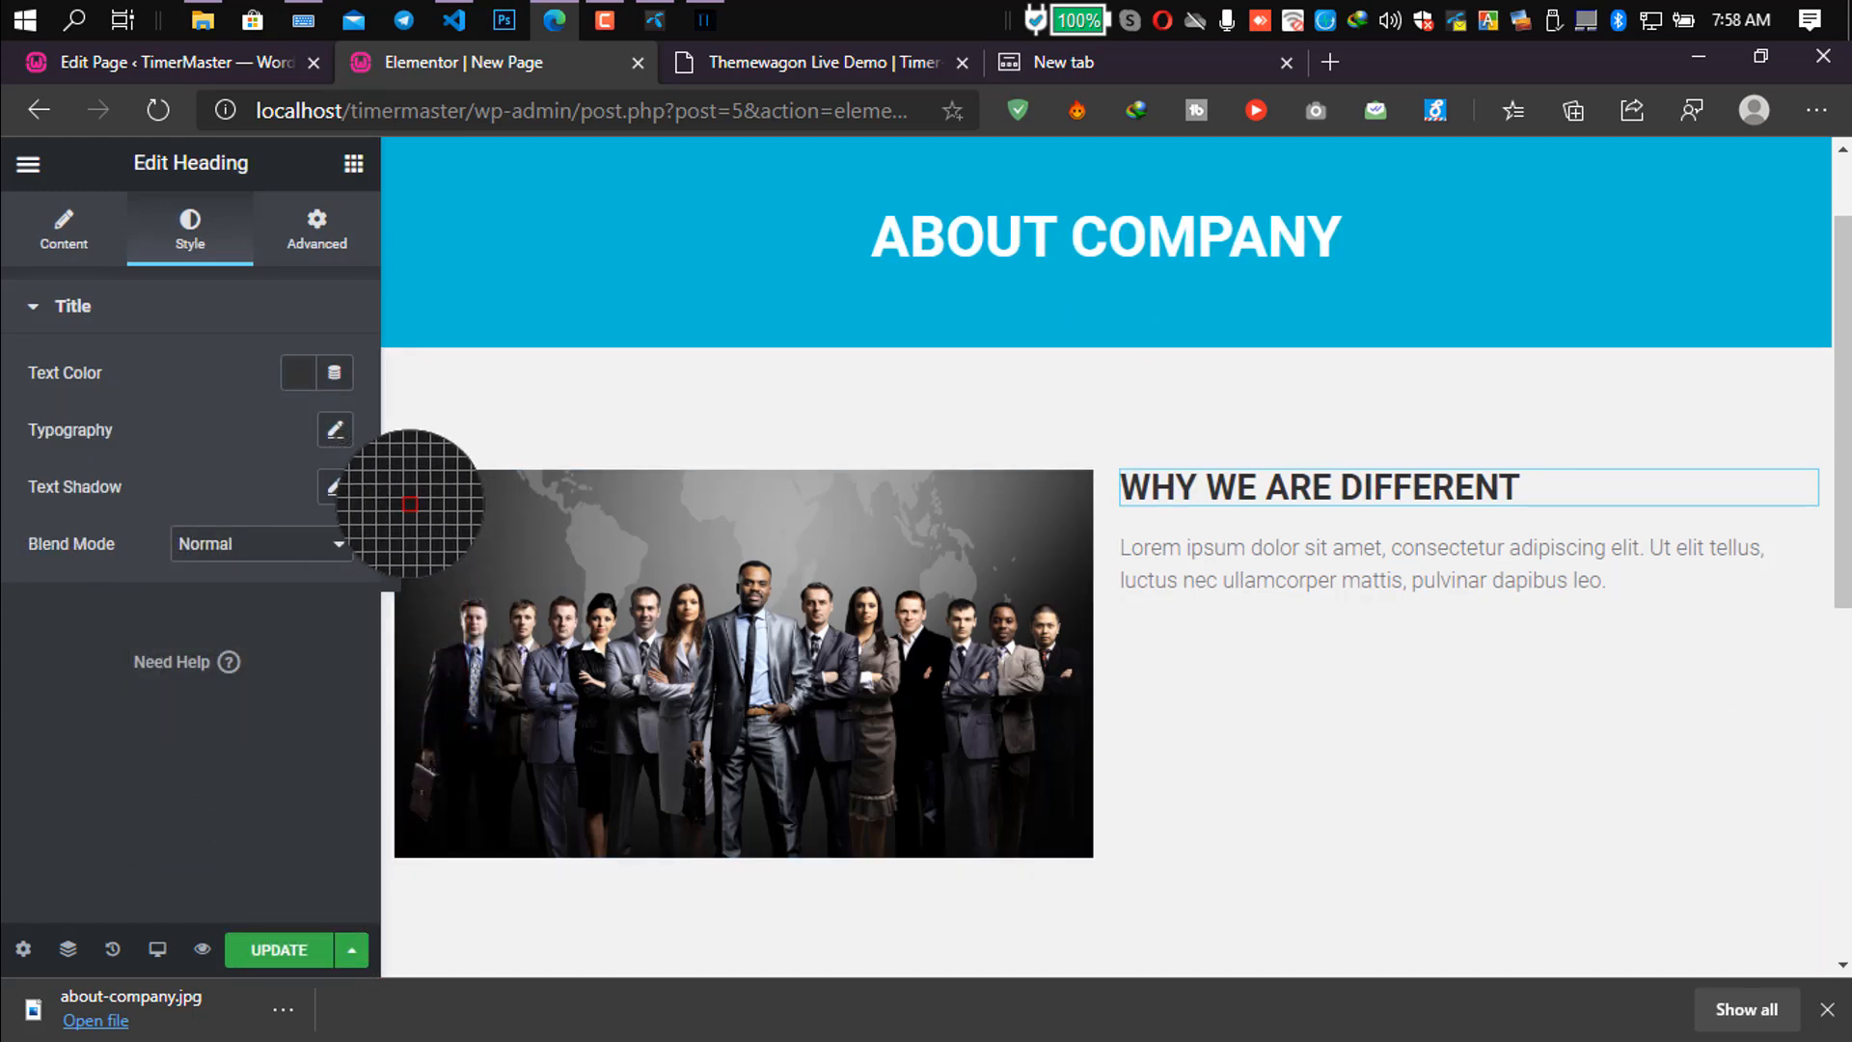
Set the WHY WE ARE DIFFERENT heading's typography to size 24 px, weight 600 and Uppercase transform.
click(335, 429)
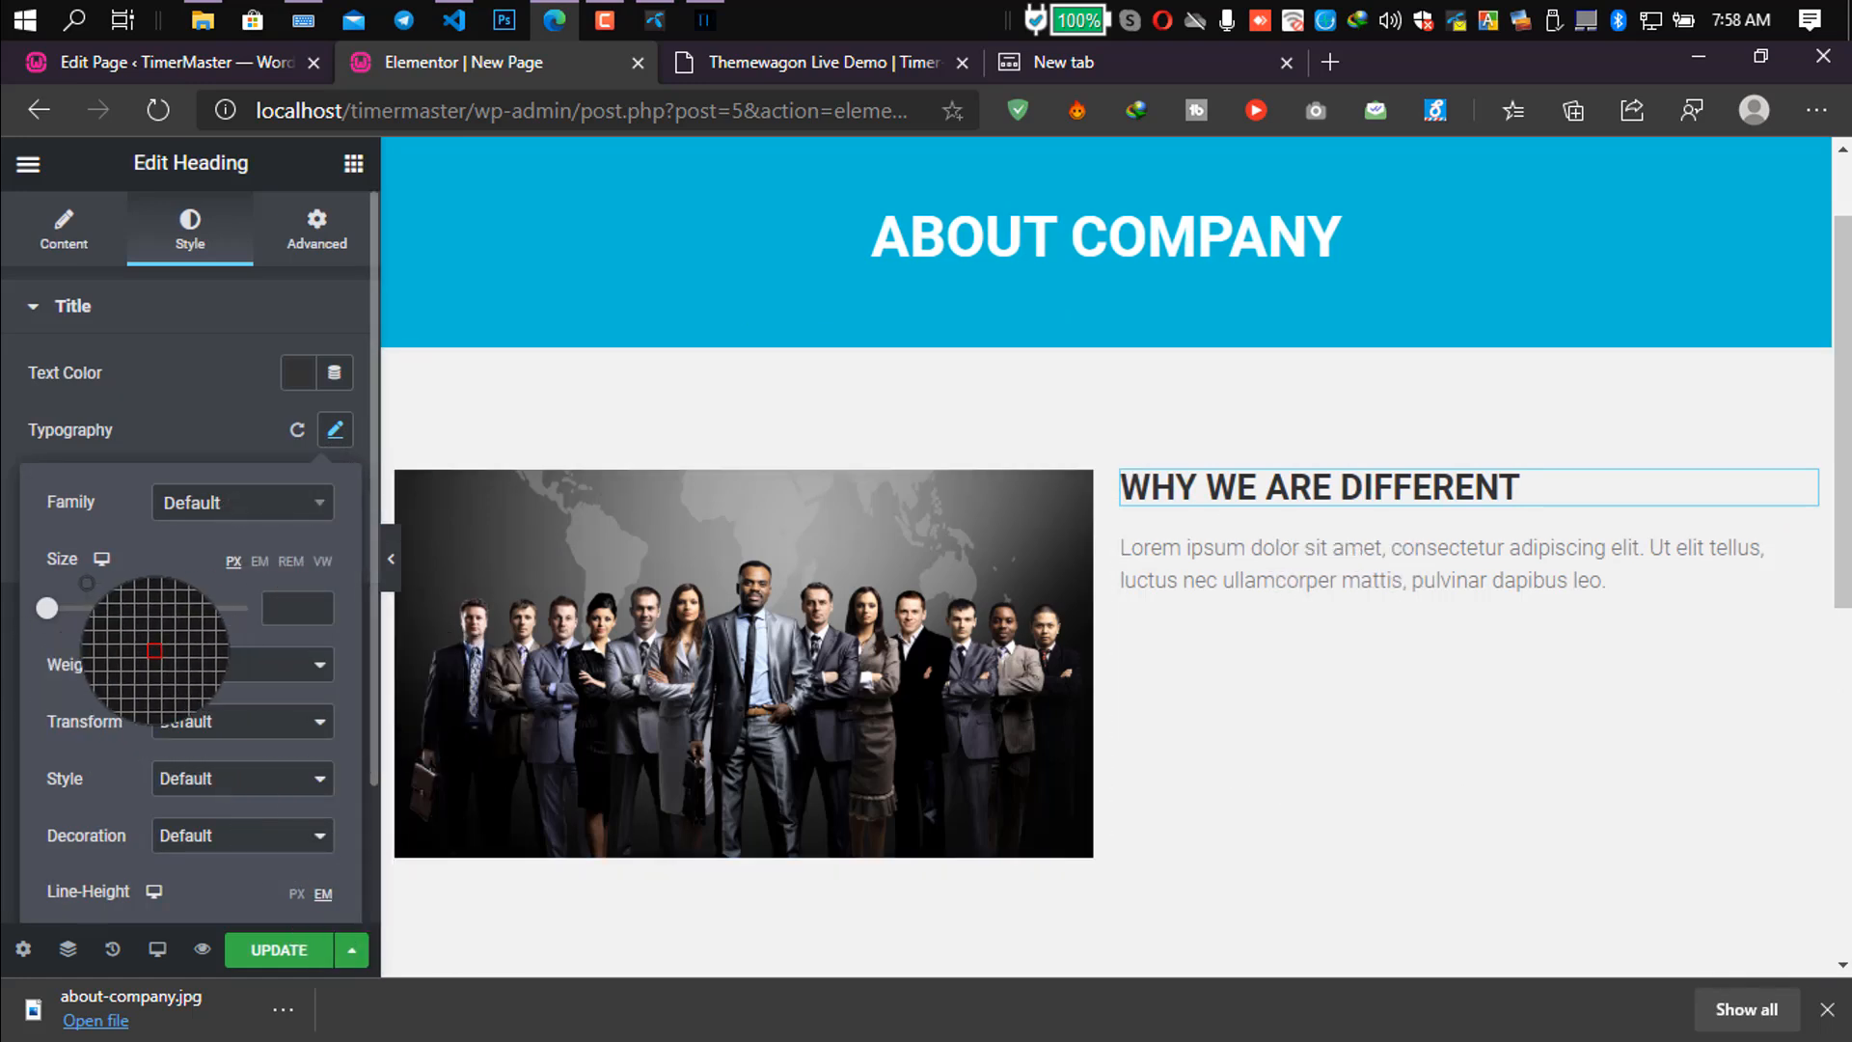
drag(46, 608, 66, 608)
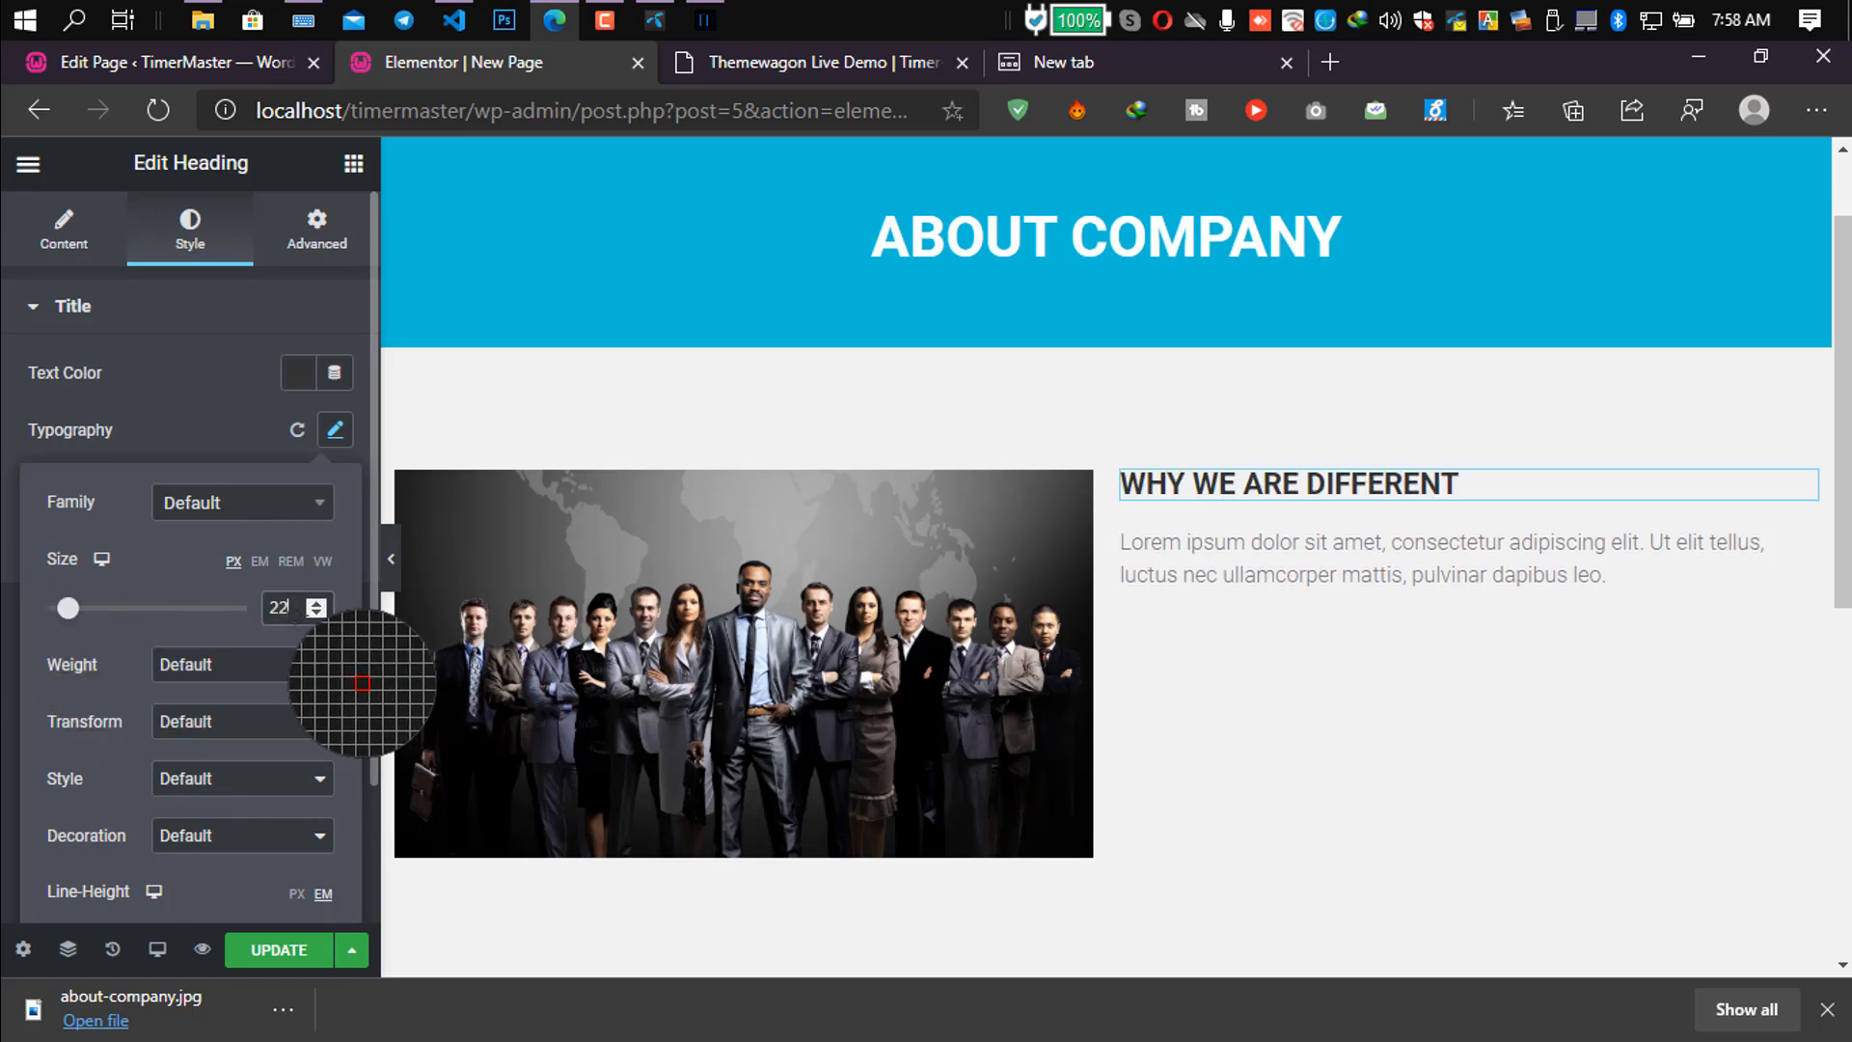
key(Up)
key(Up)
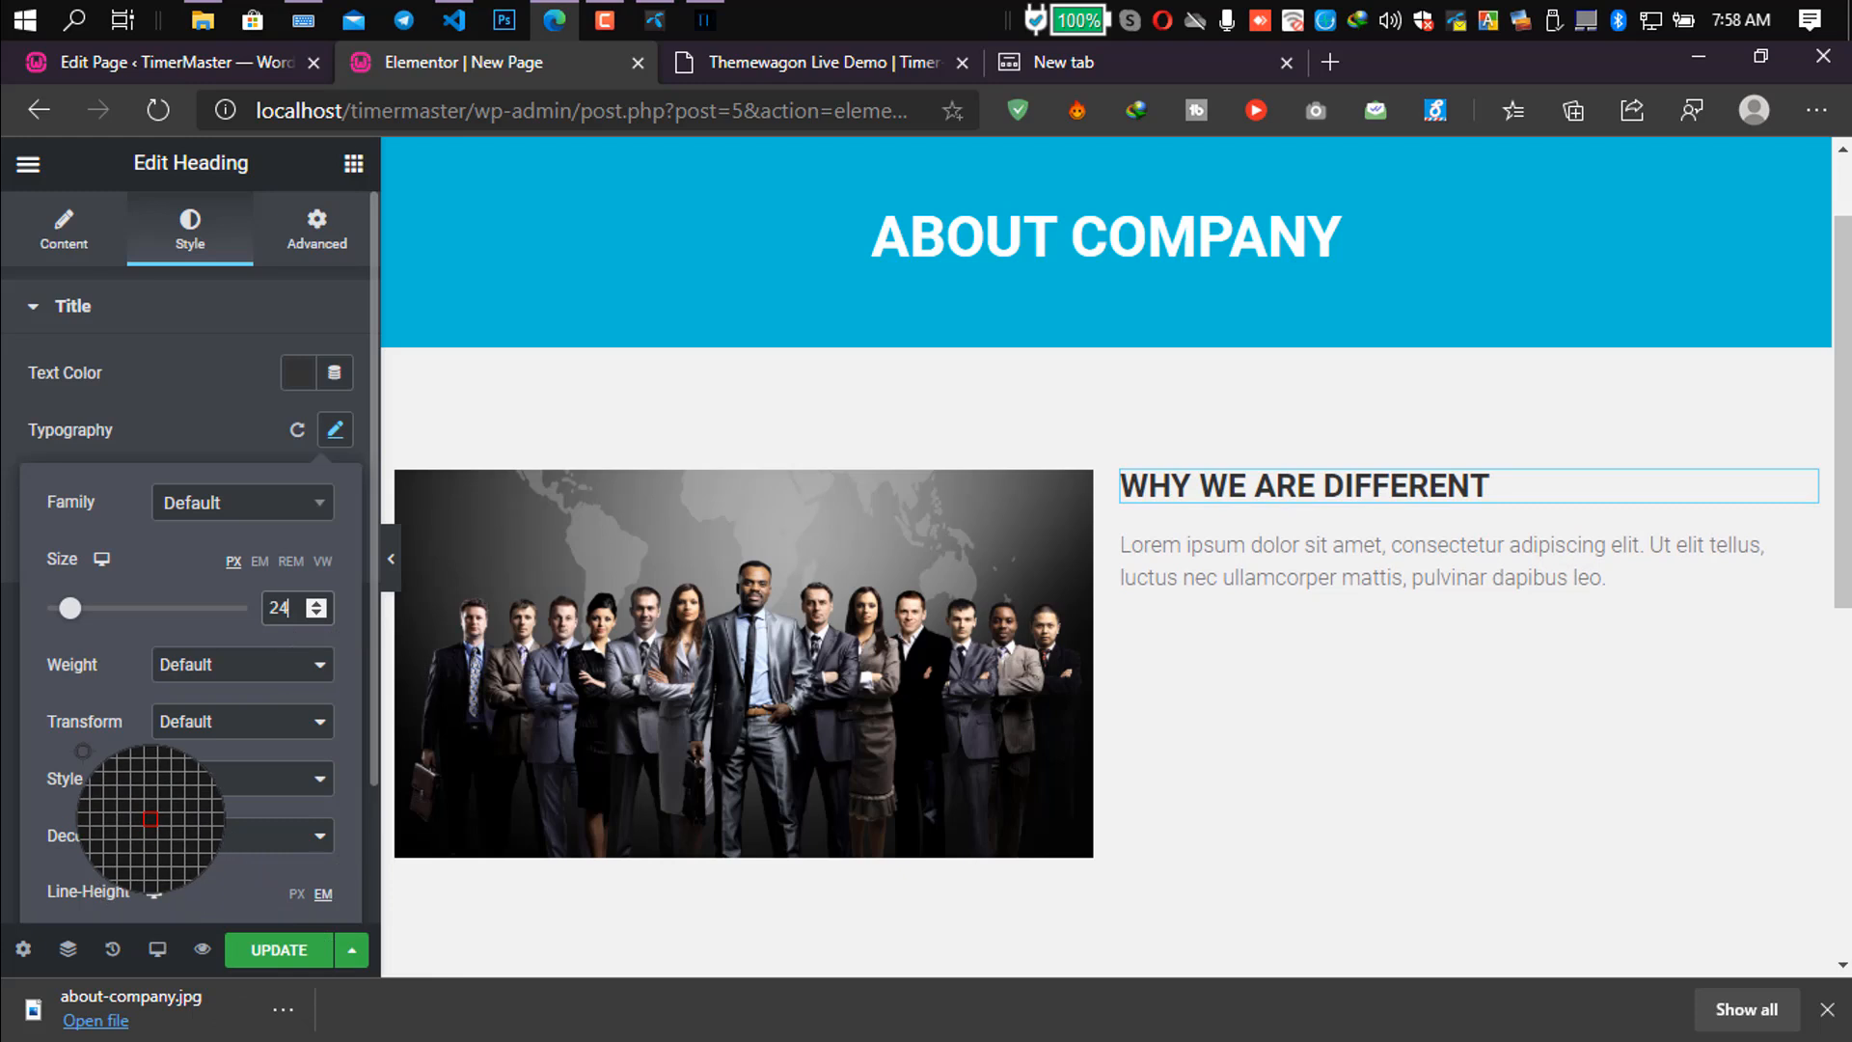
click(236, 665)
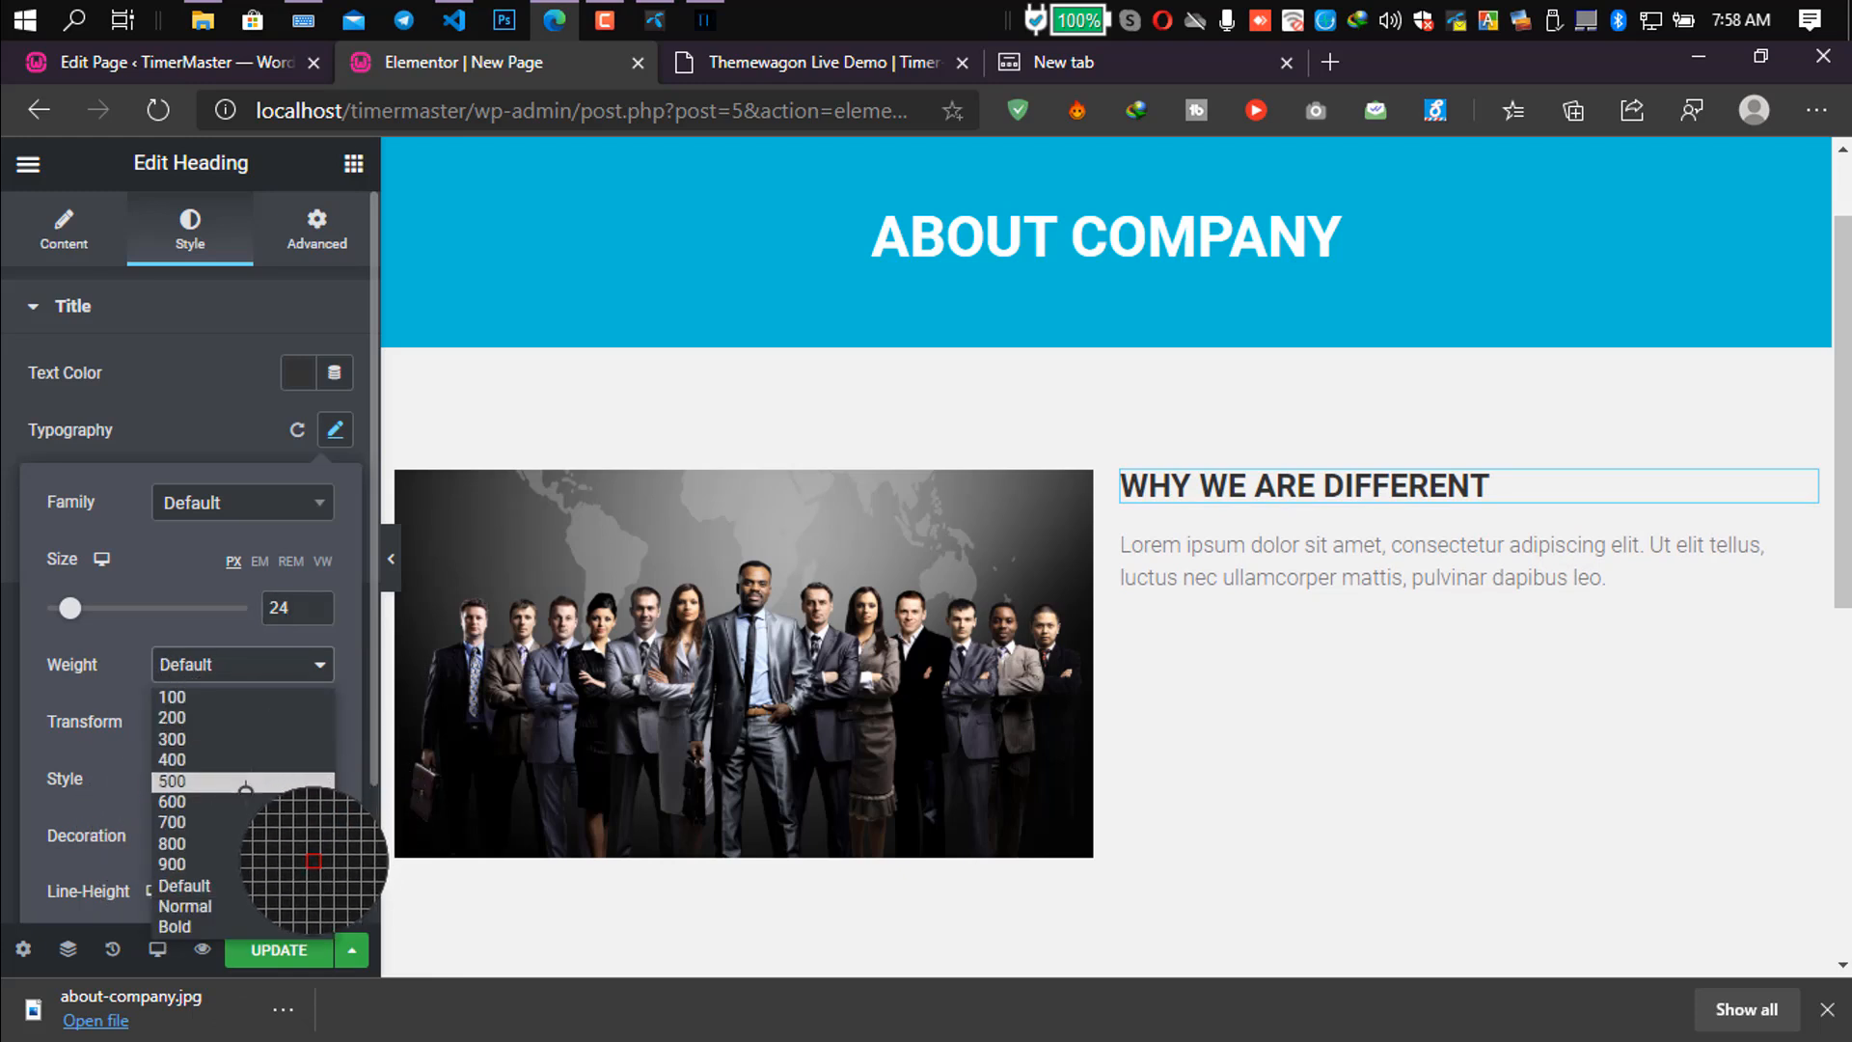
click(246, 800)
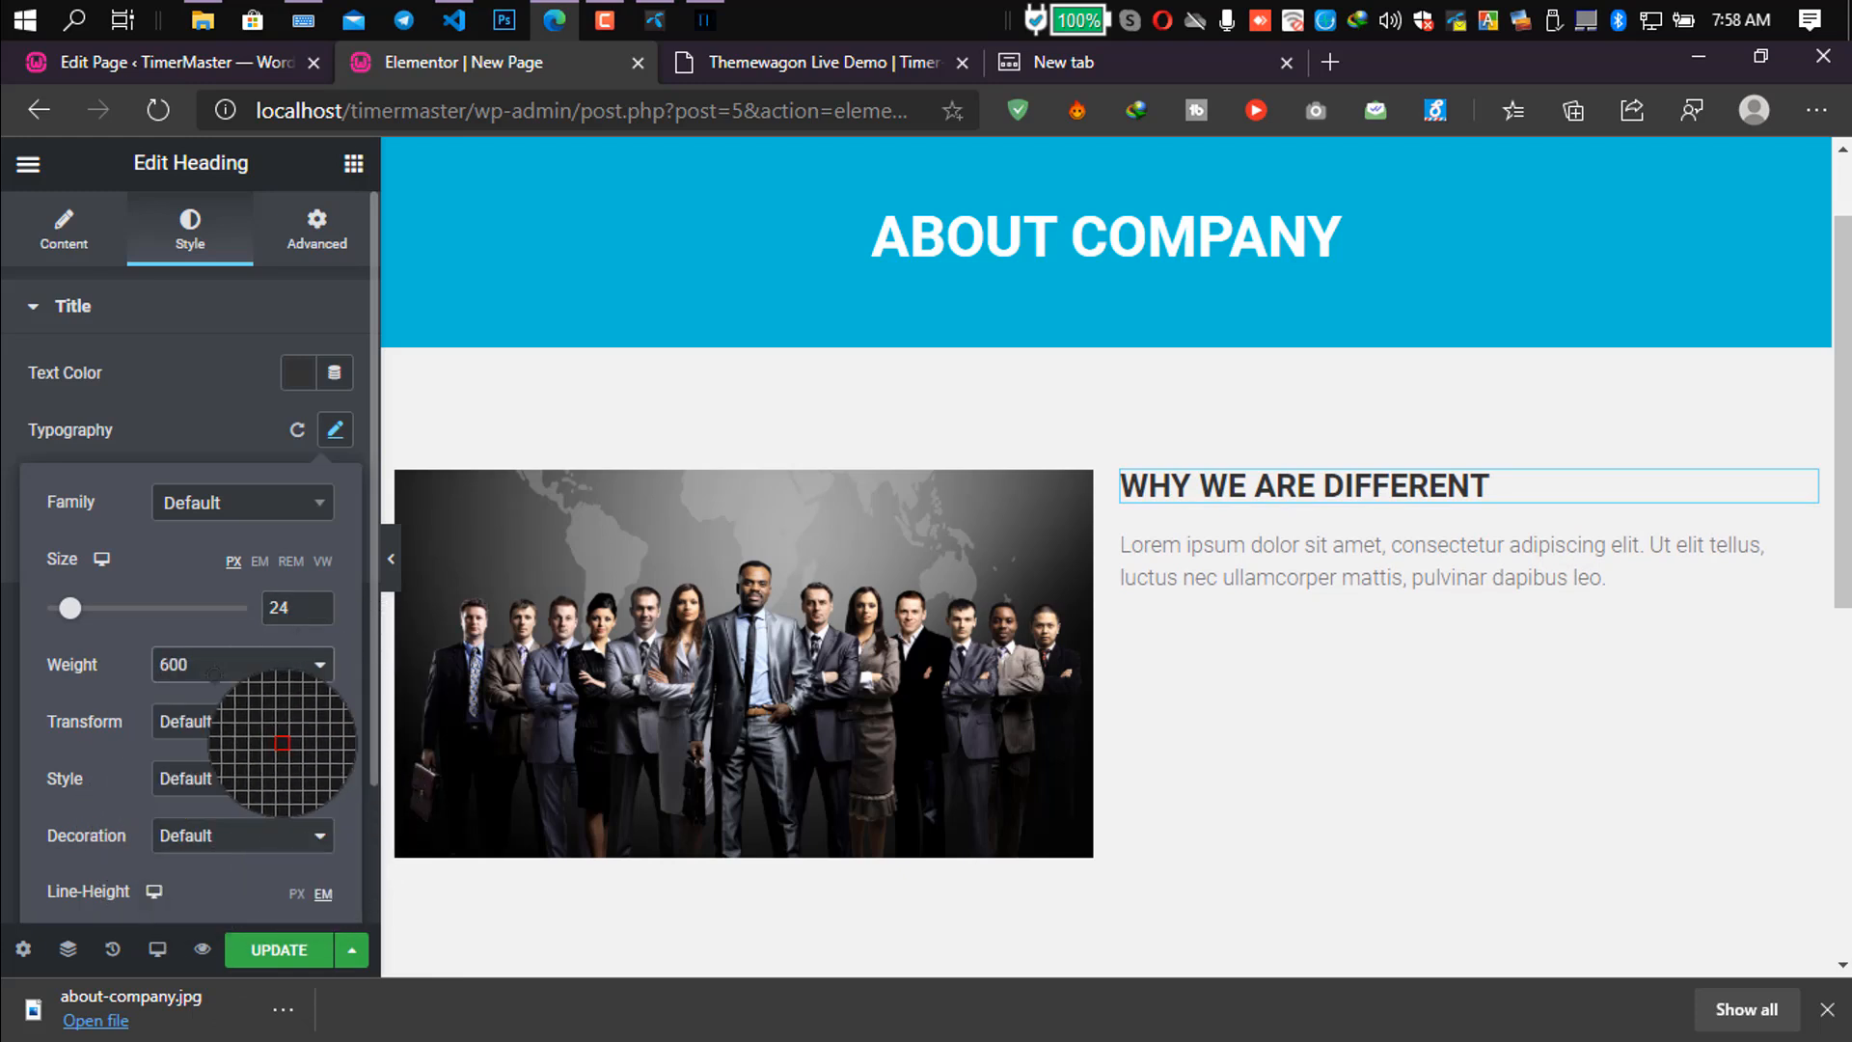
click(280, 721)
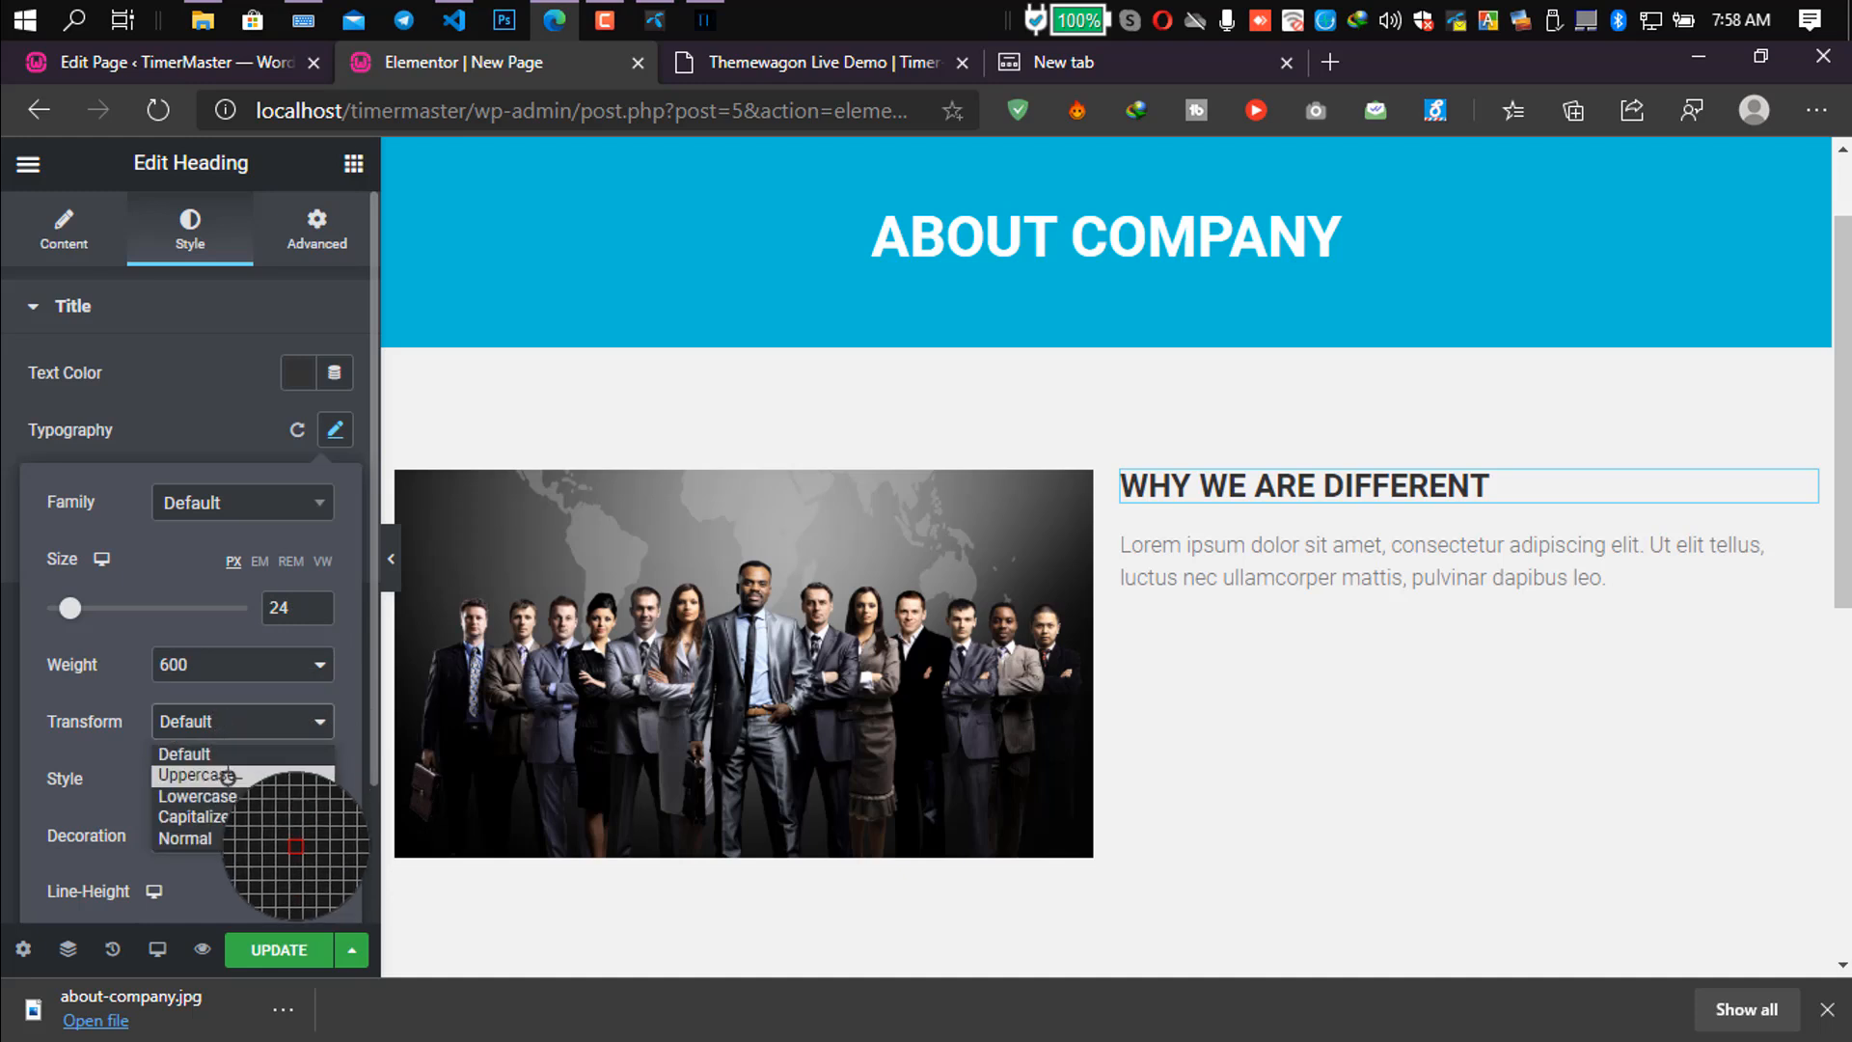
click(279, 767)
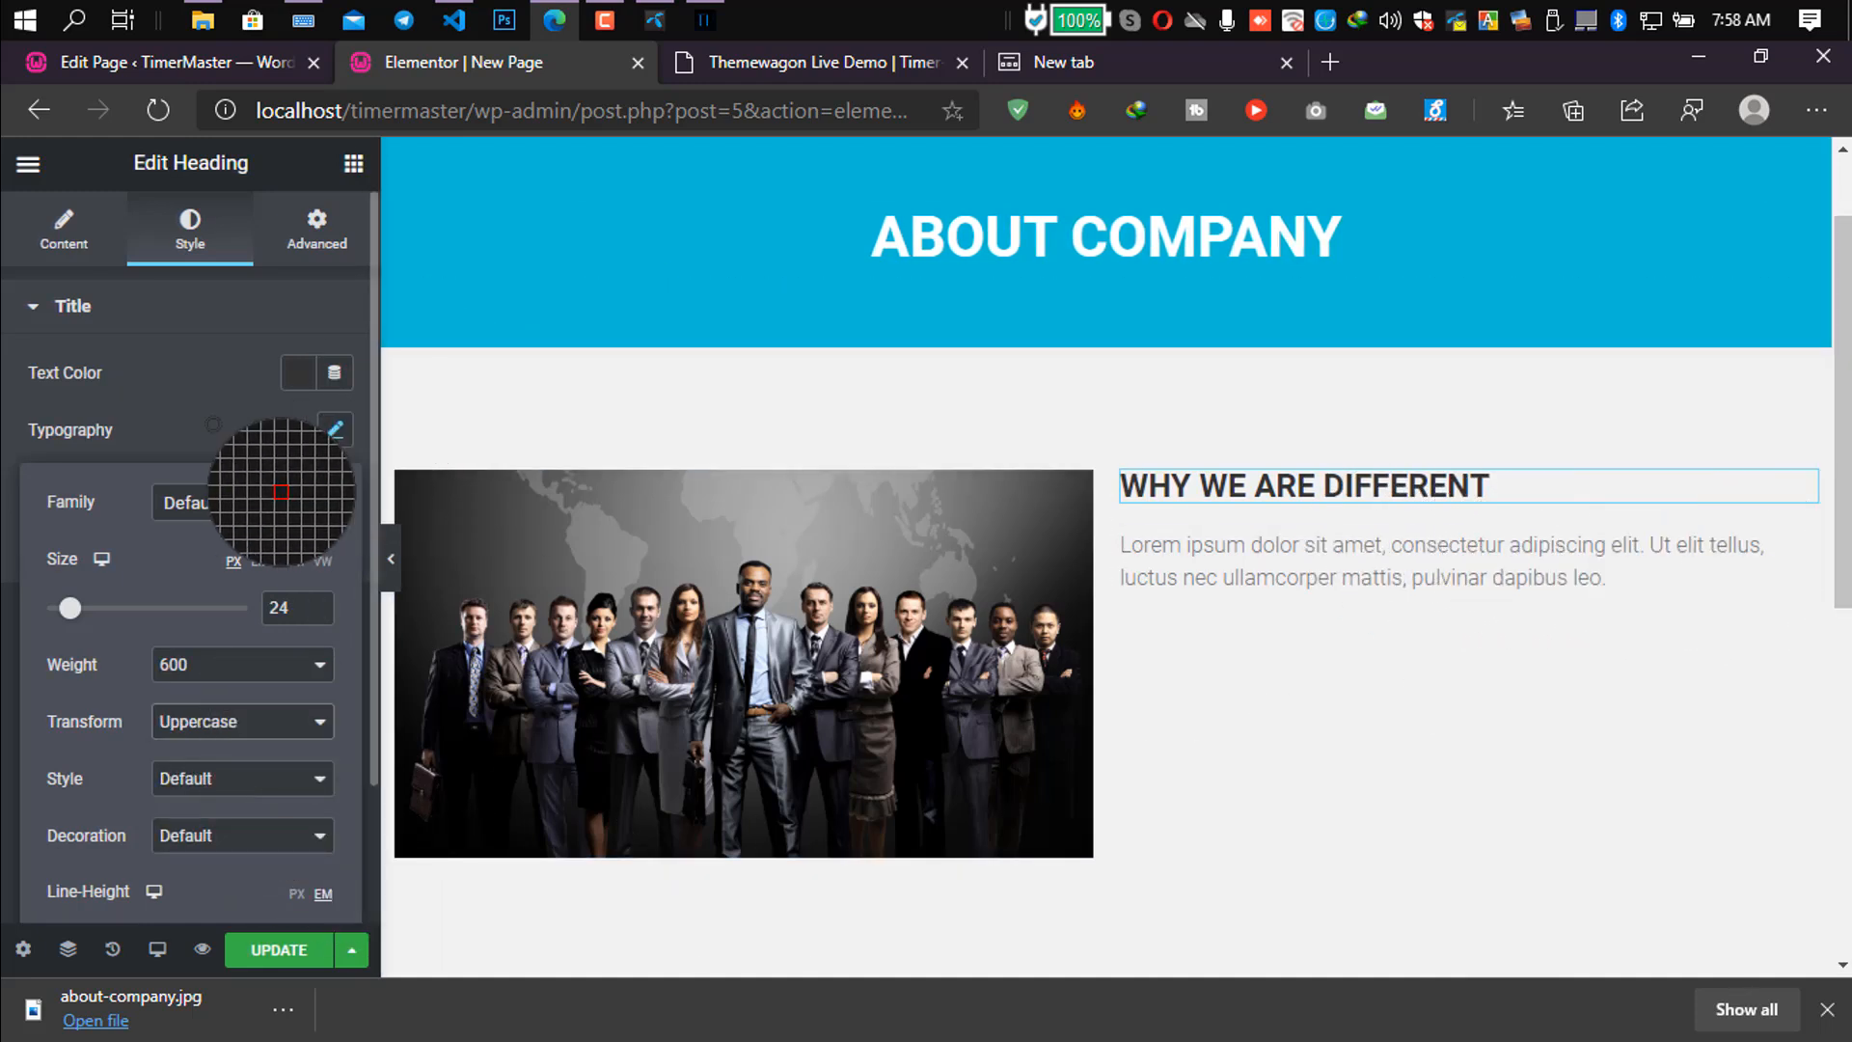
click(335, 429)
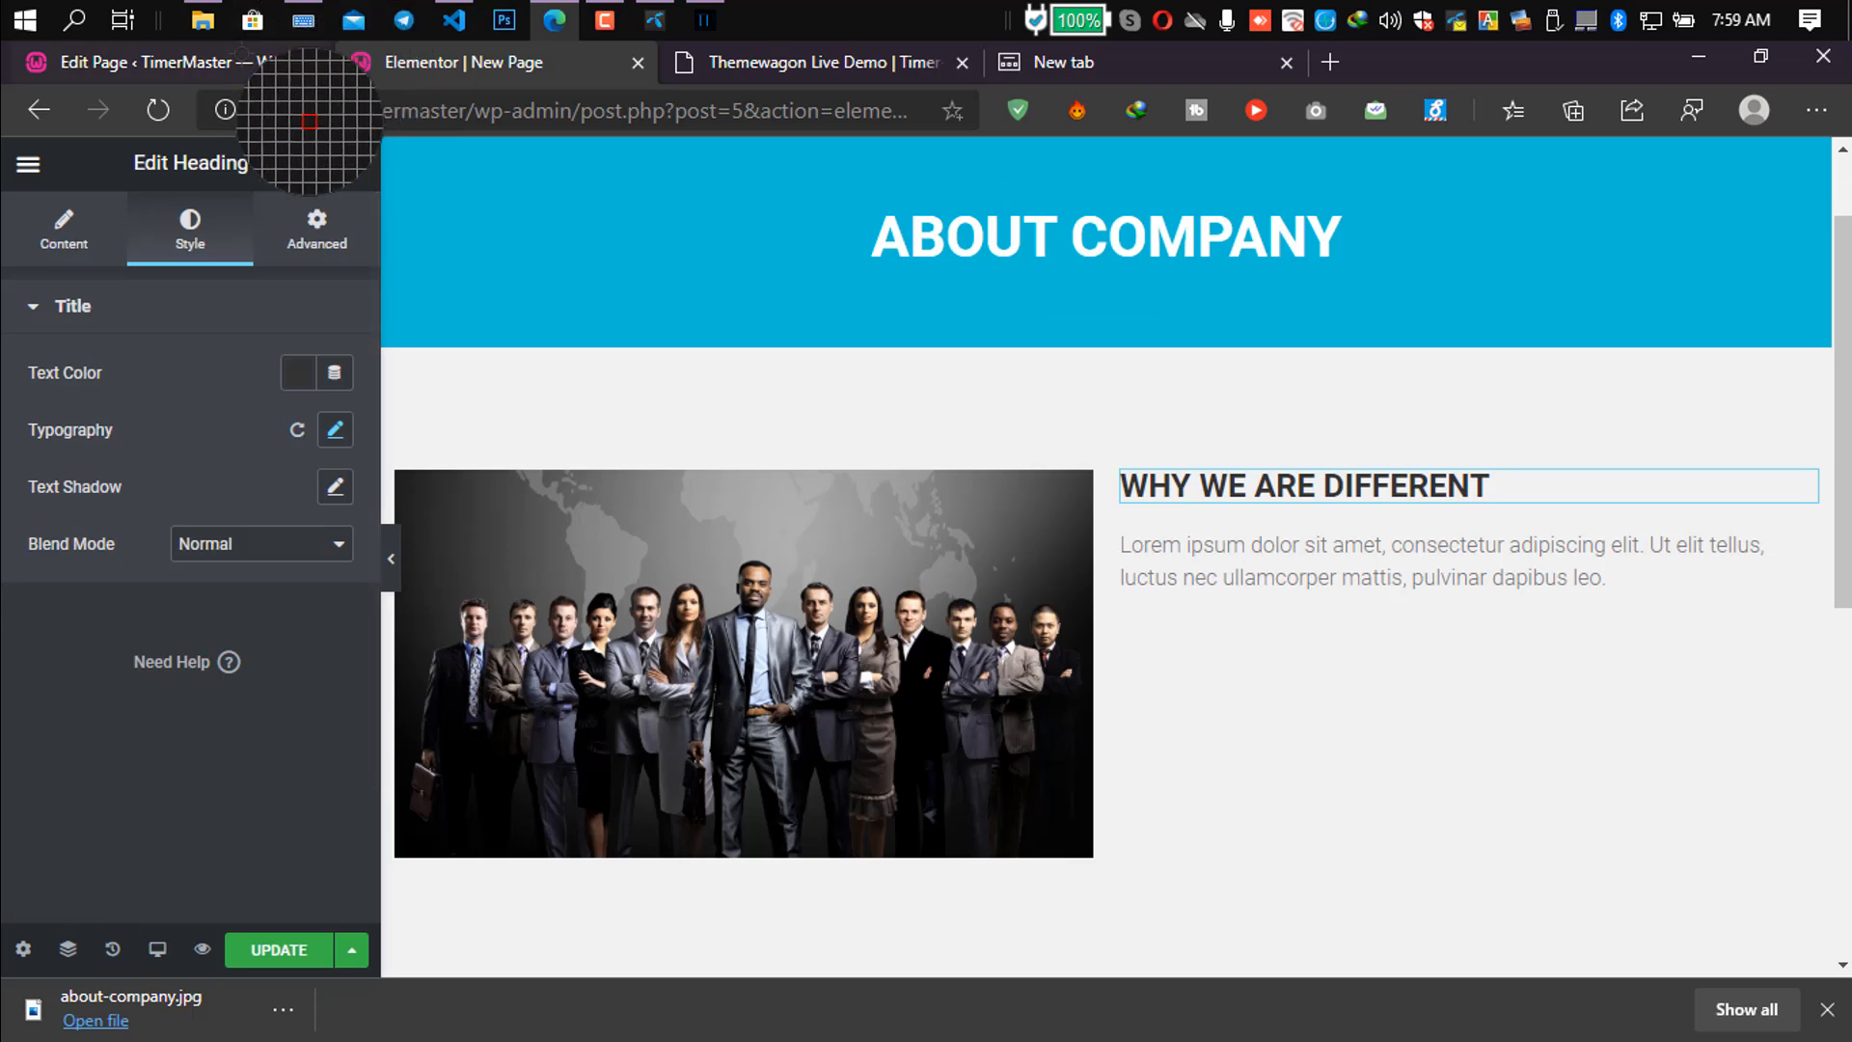
Set the WHY WE ARE DIFFERENT heading's bottom margin to -2 px, with 0 on the other sides.
click(23, 950)
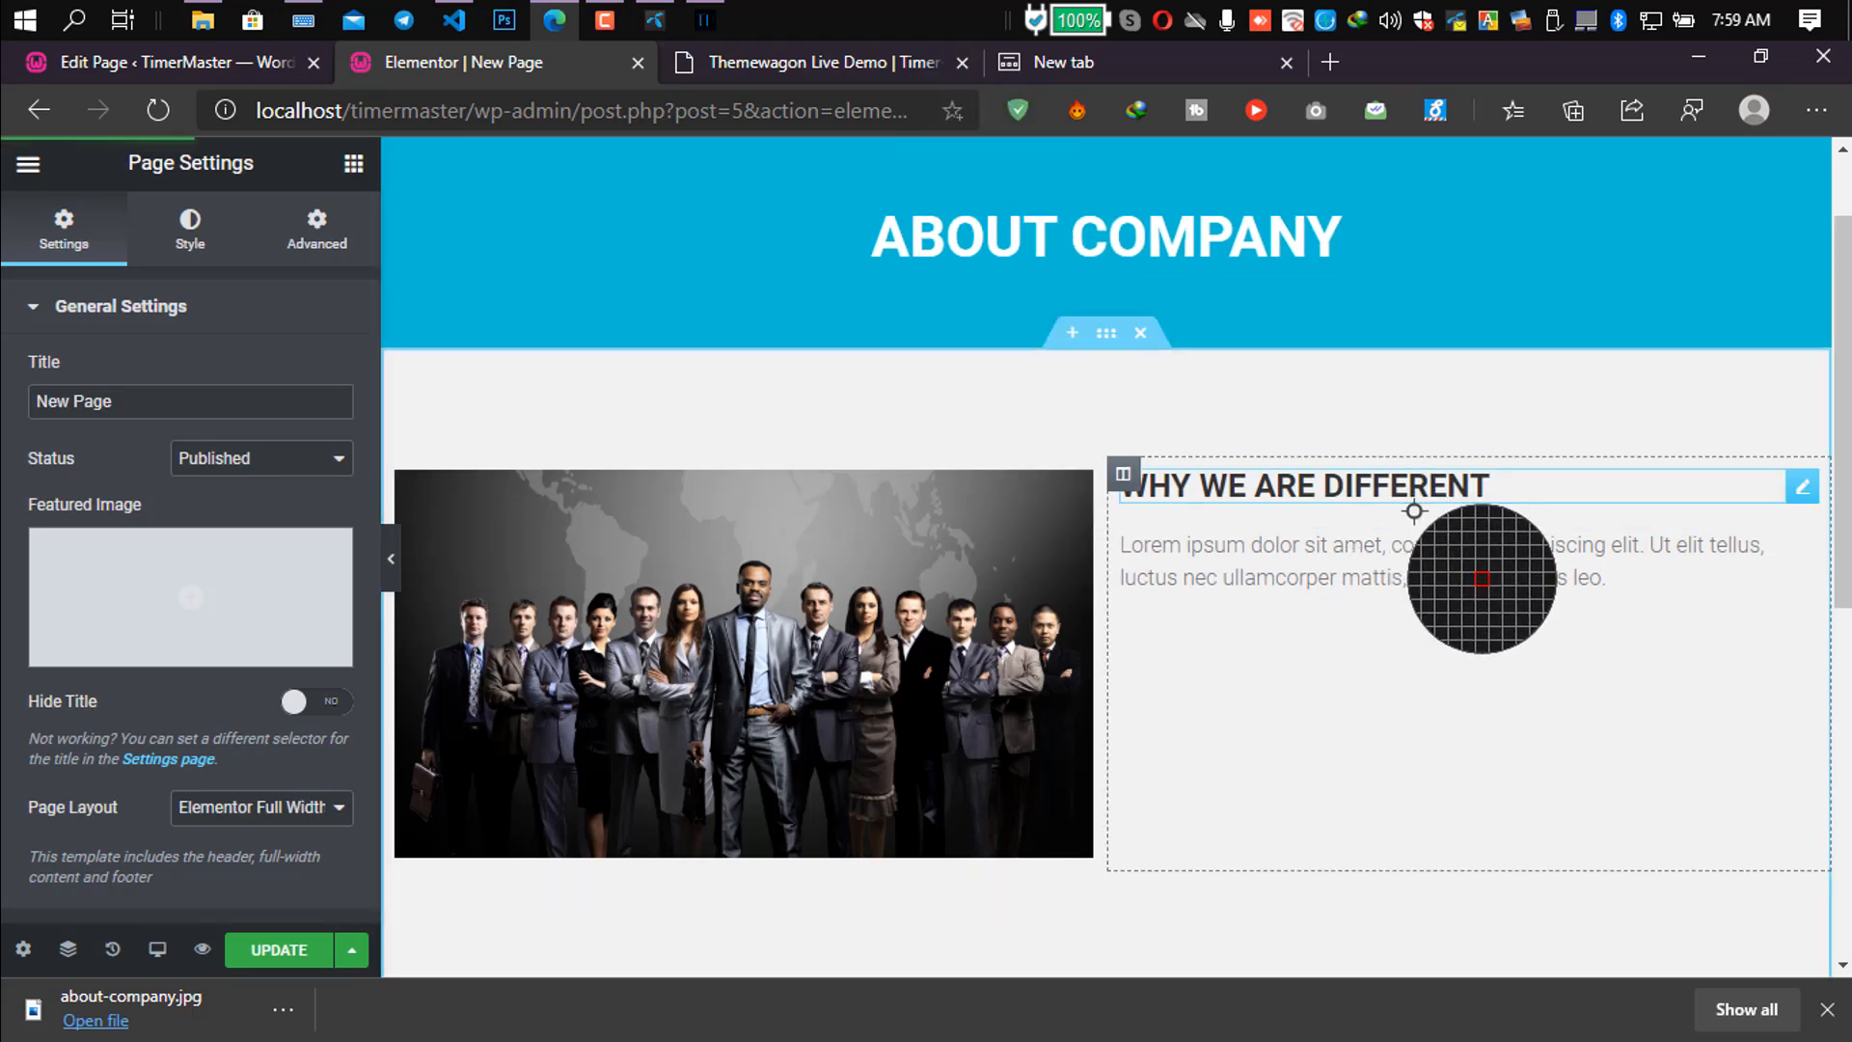
click(832, 64)
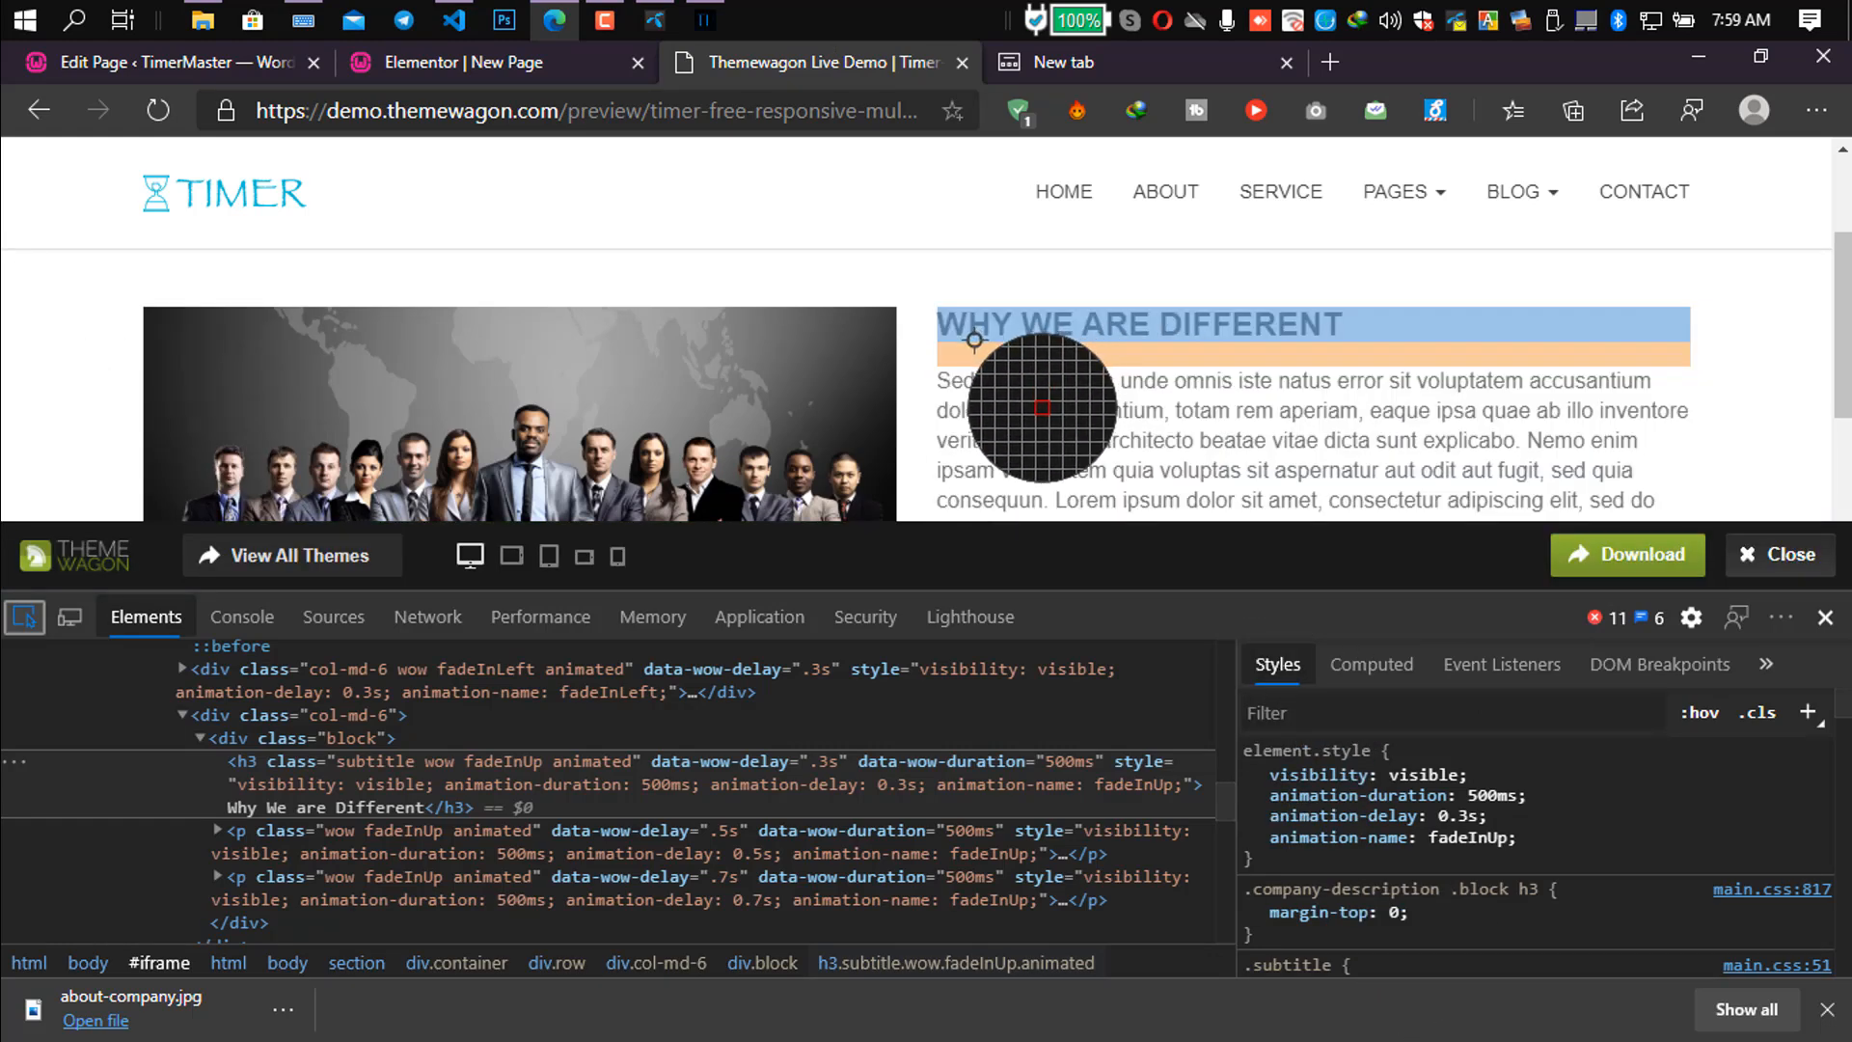
click(463, 62)
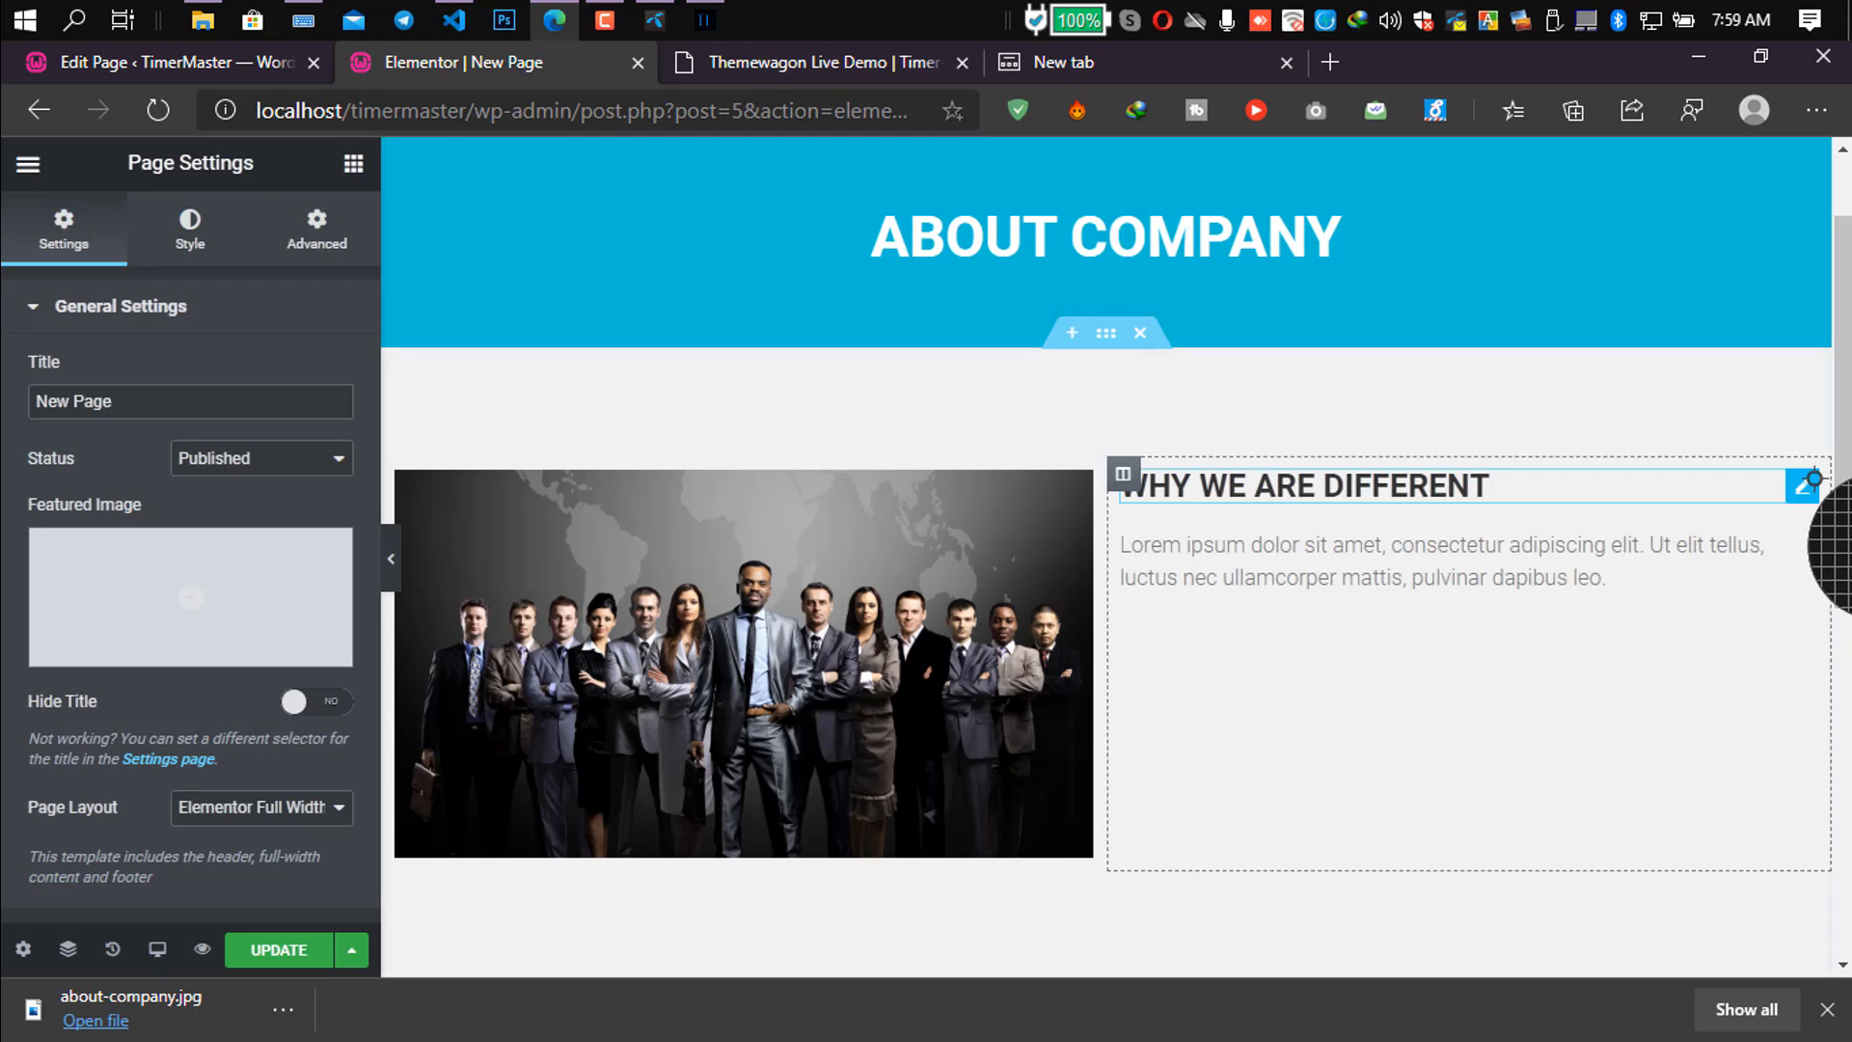
click(1809, 479)
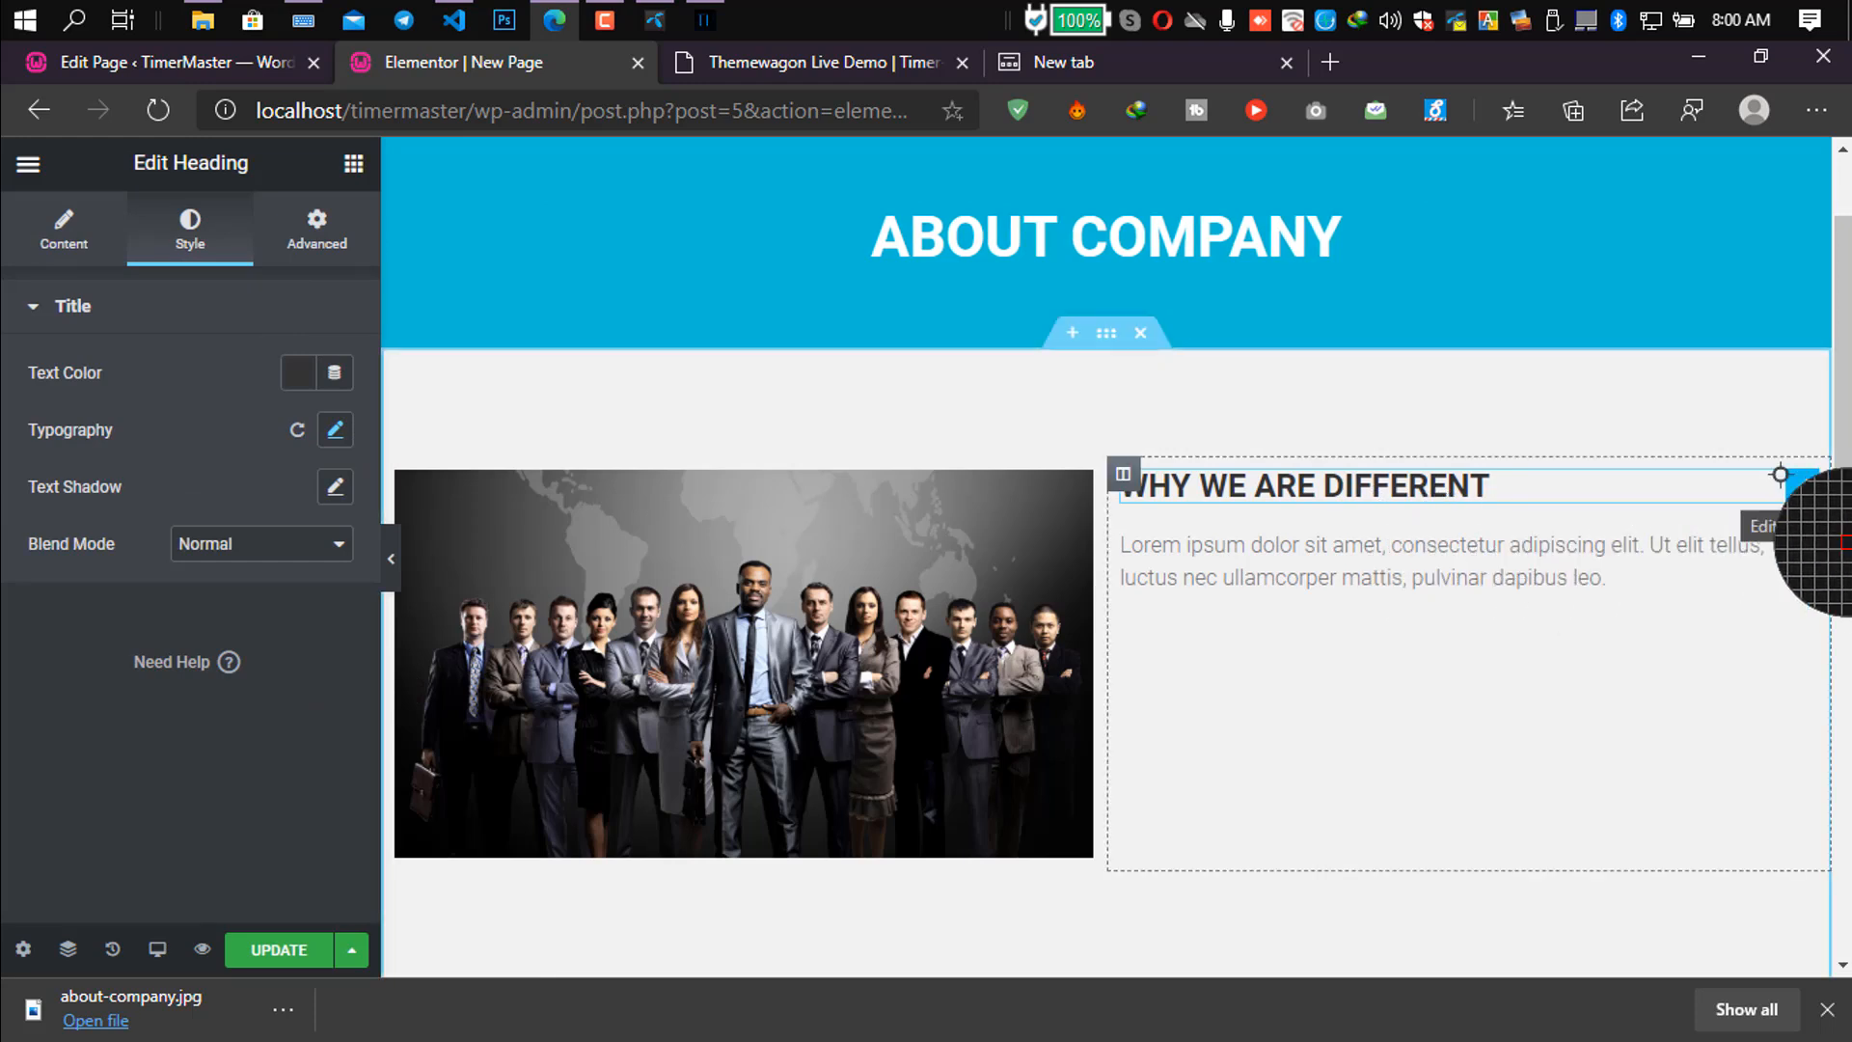
click(319, 236)
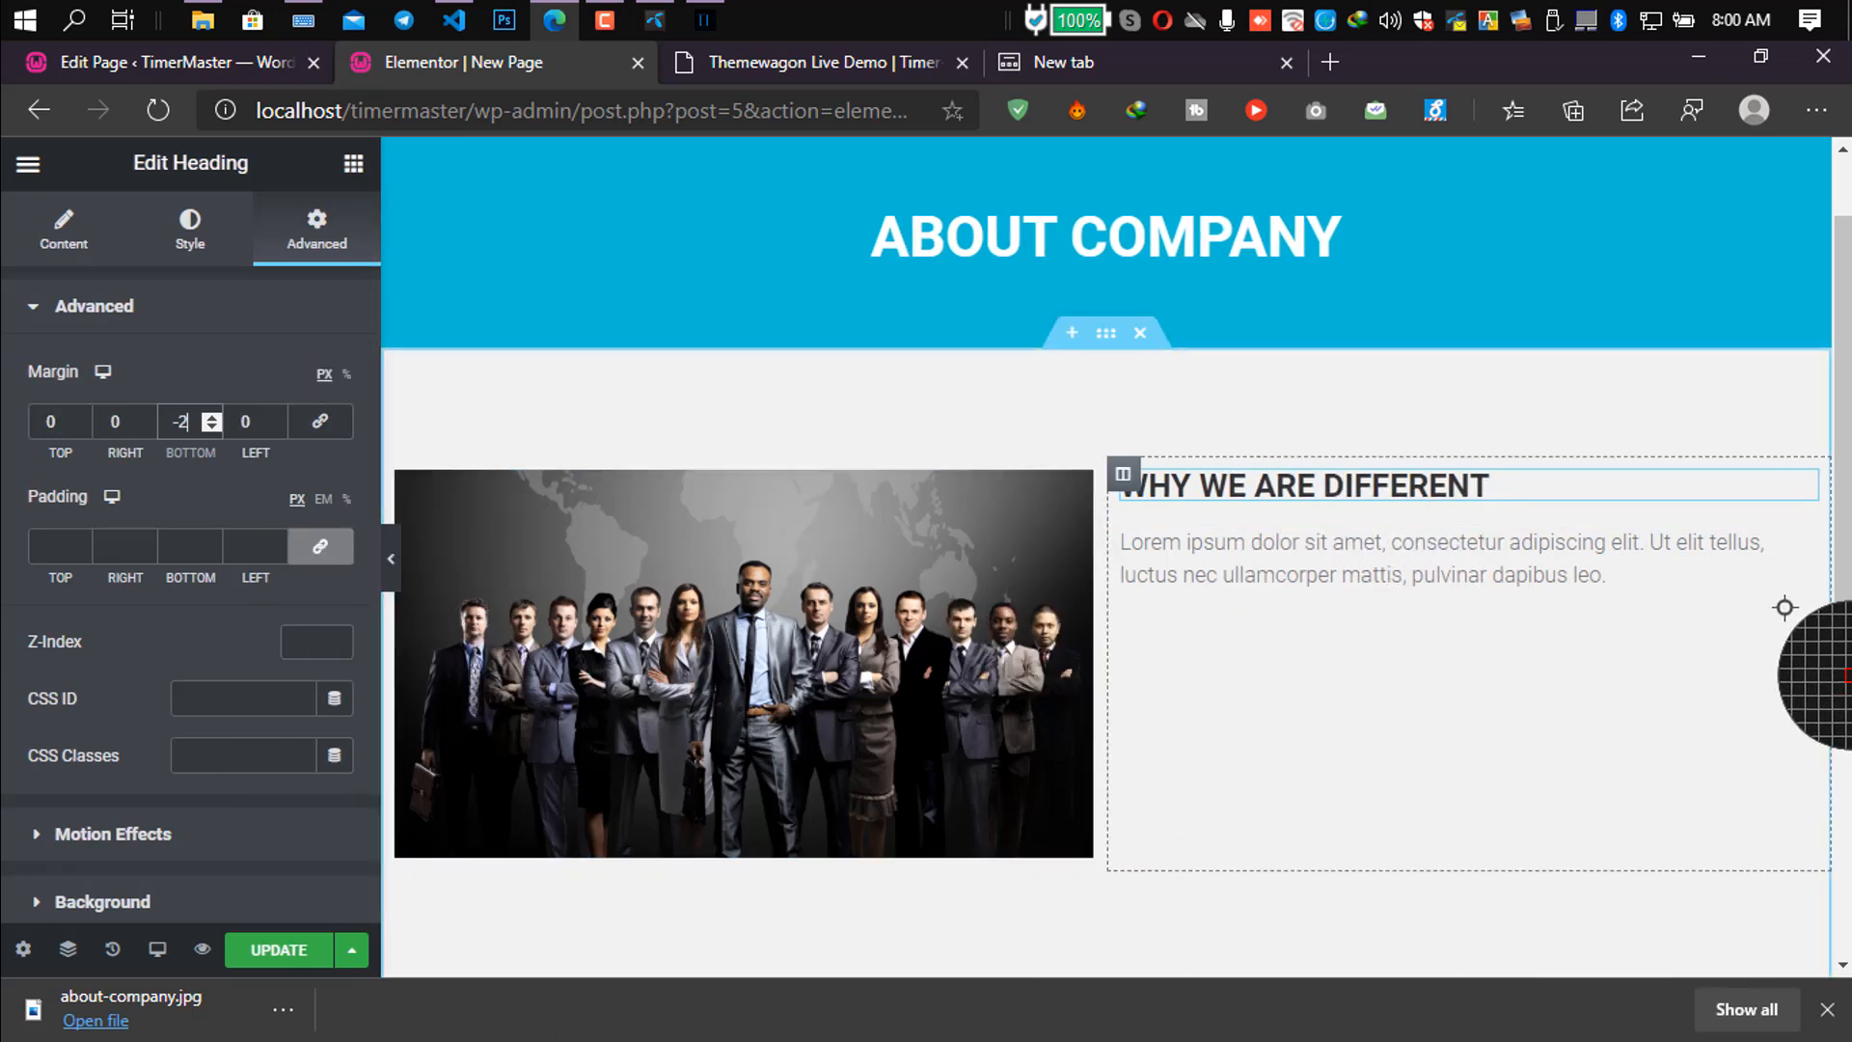
Copy both paragraphs beneath the demo's WHY WE ARE DIFFERENT heading and replace the Elementor text block's placeholder text with them.
key(ctrl+Tab)
scroll(939, 282, up, 1)
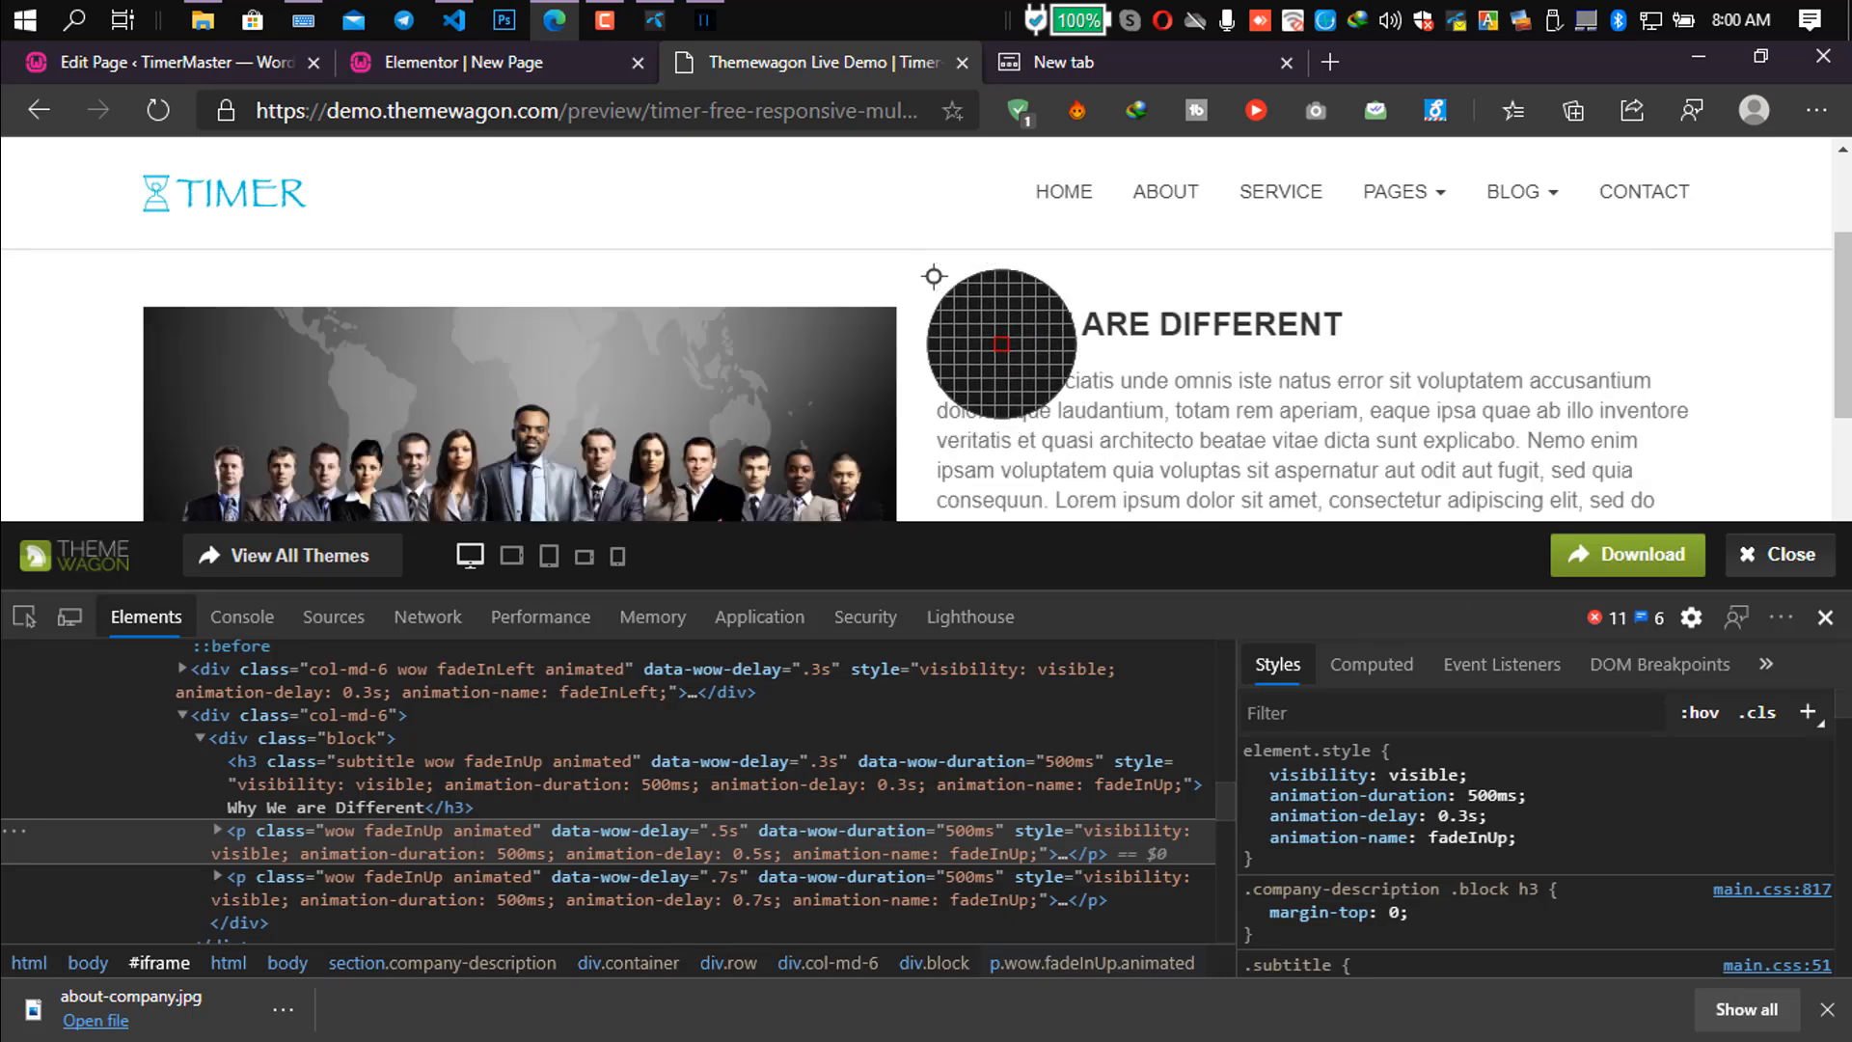
drag(941, 381, 1683, 362)
key(ctrl+c)
scroll(1002, 429, down, 2)
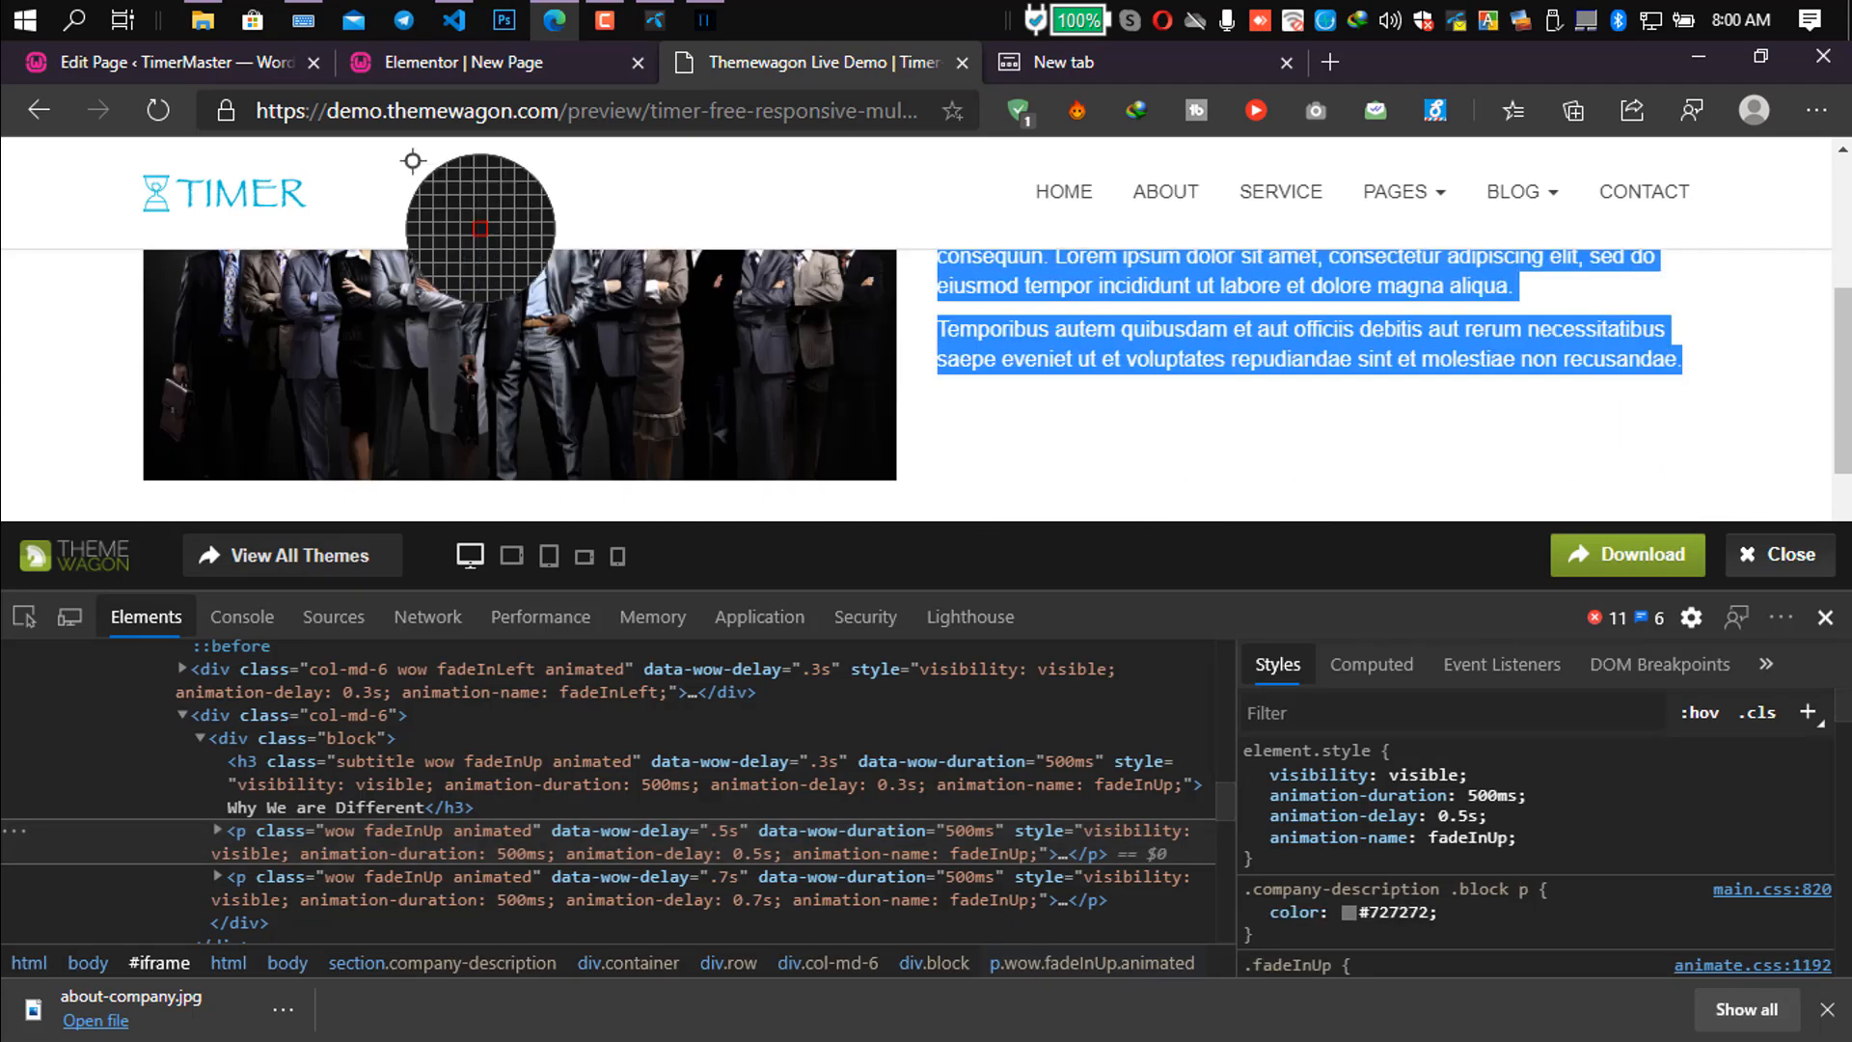
click(453, 61)
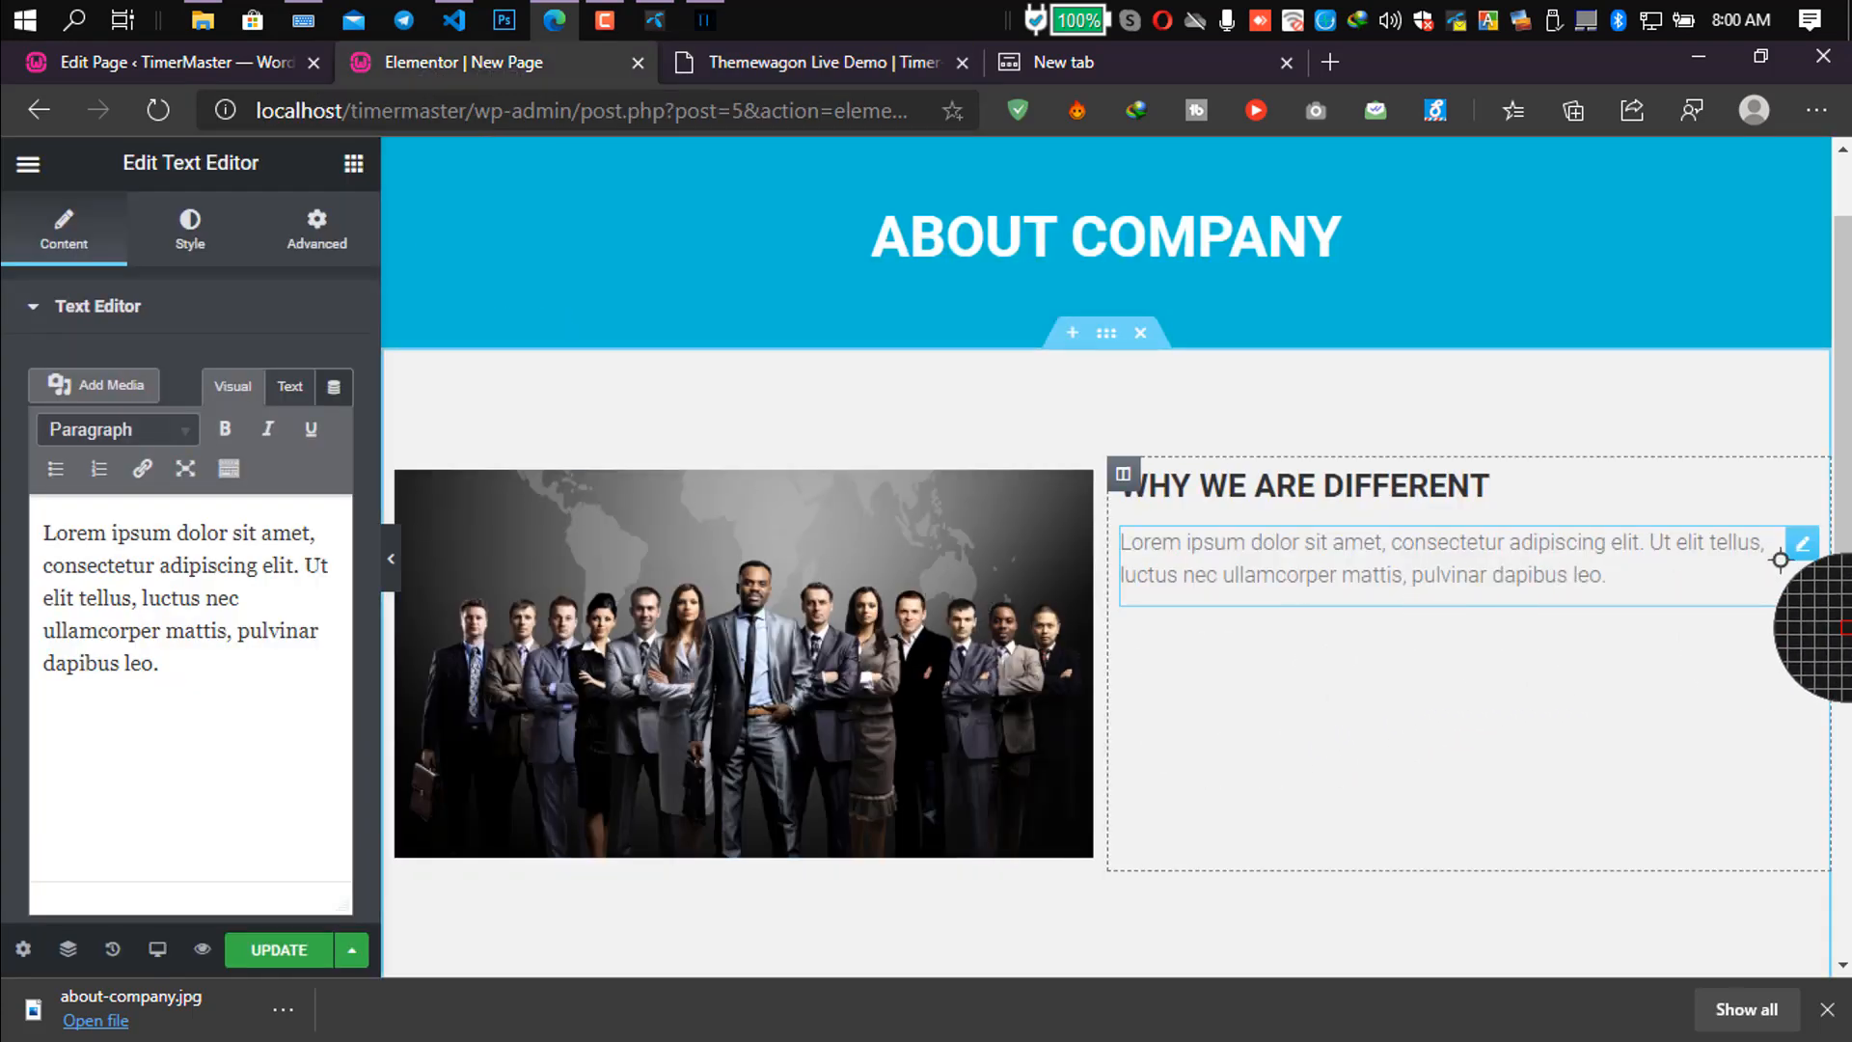
key(ctrl+a)
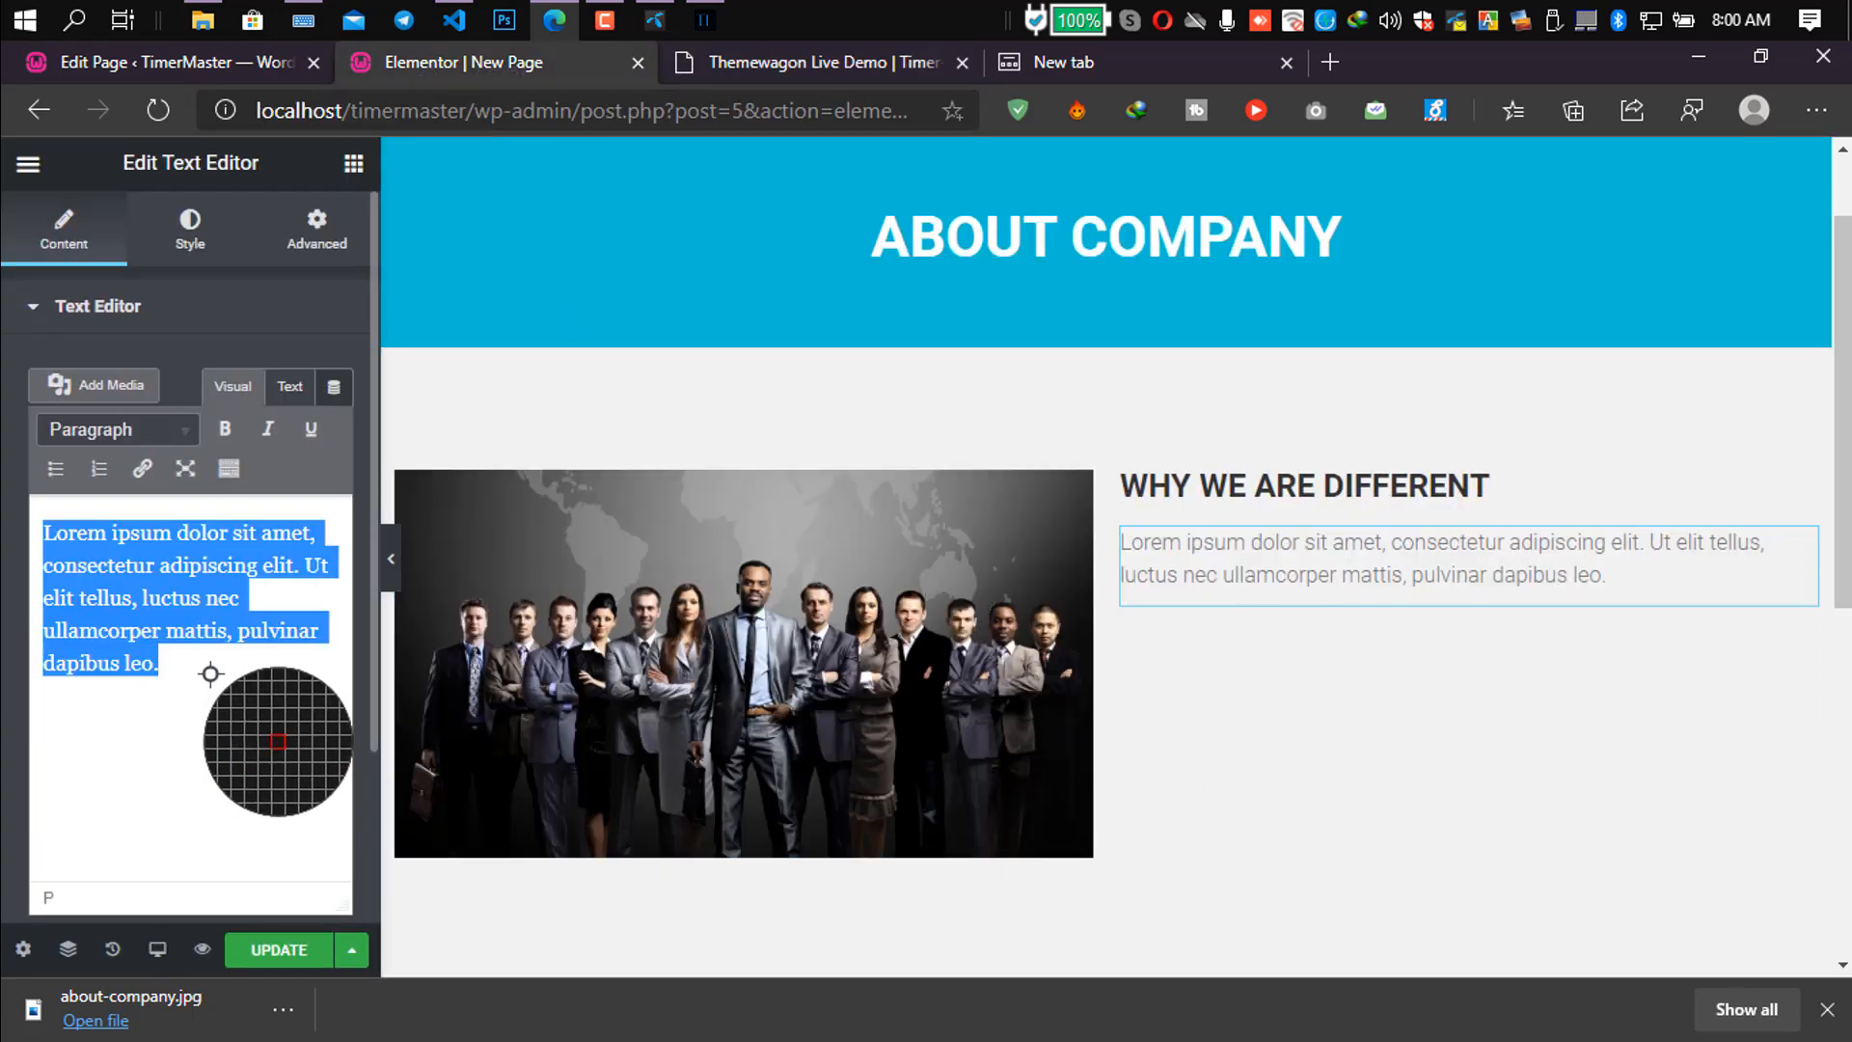
key(ctrl+v)
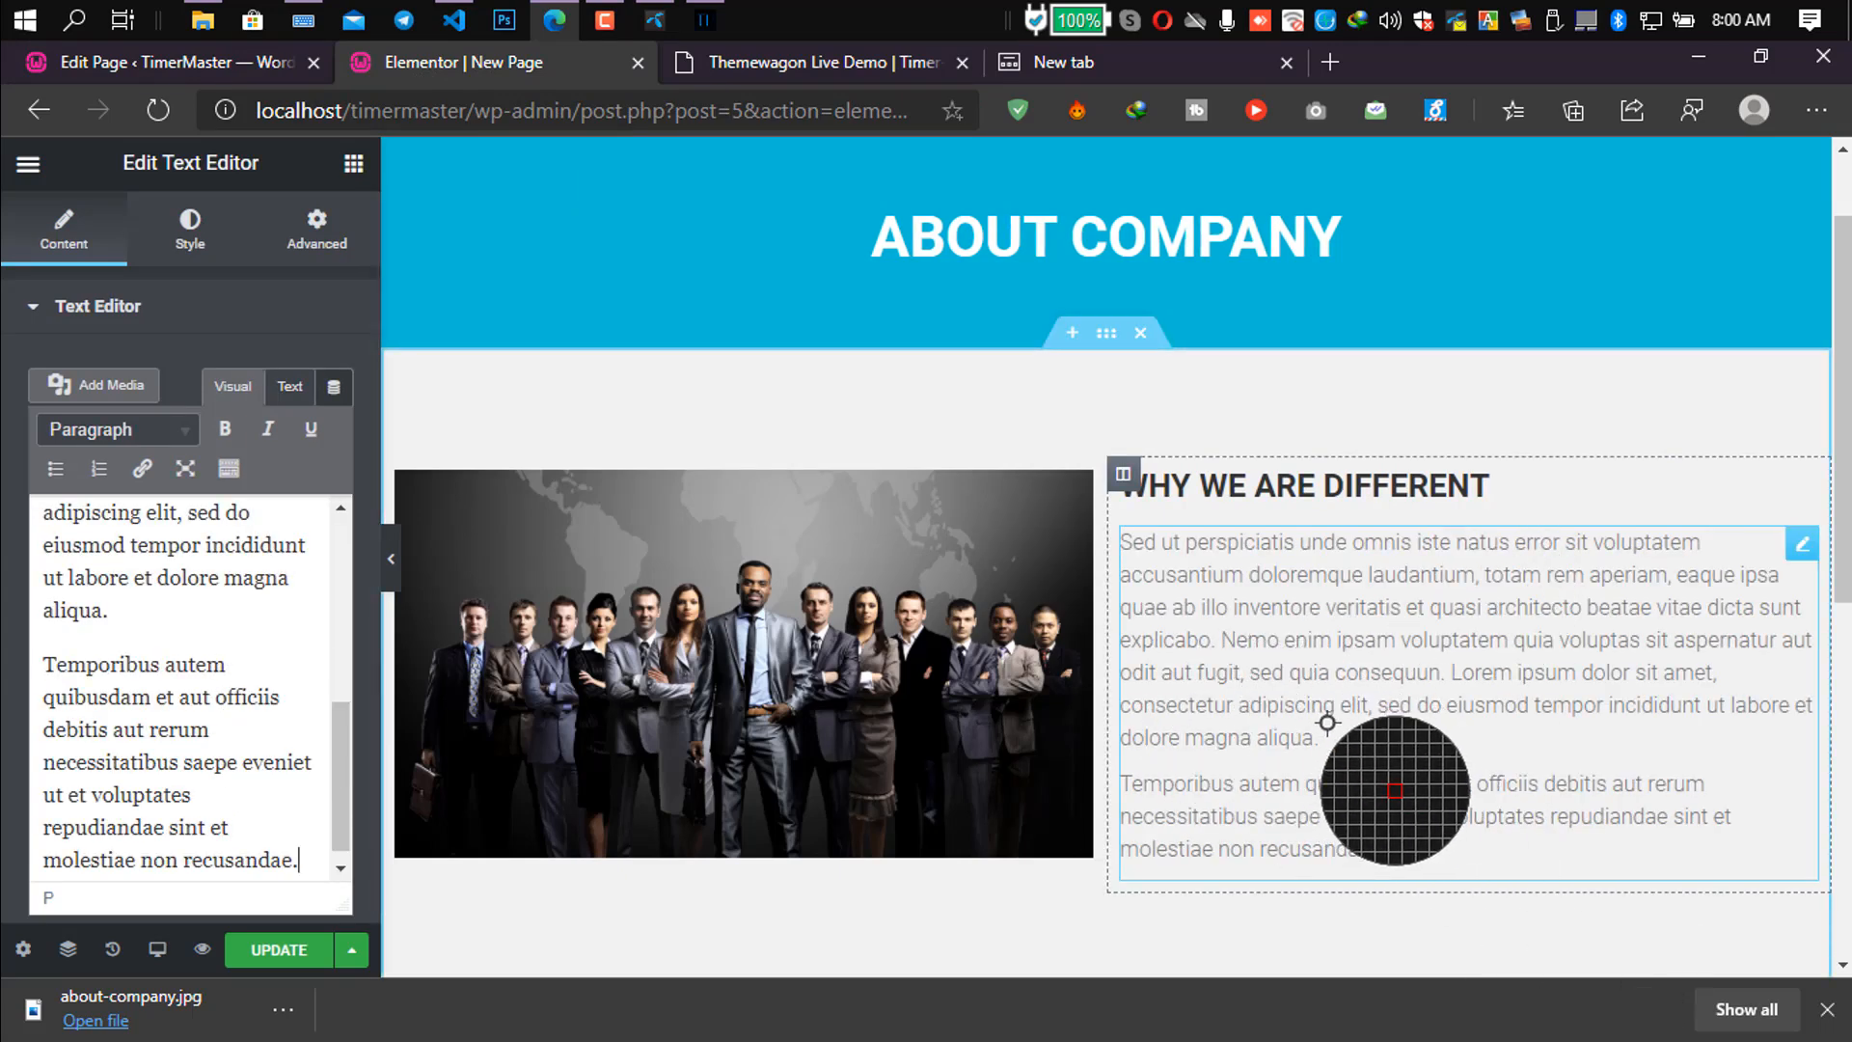
Inspect the demo paragraph's style rules for its text color, font family, line height, size and weight.
key(ctrl+Tab)
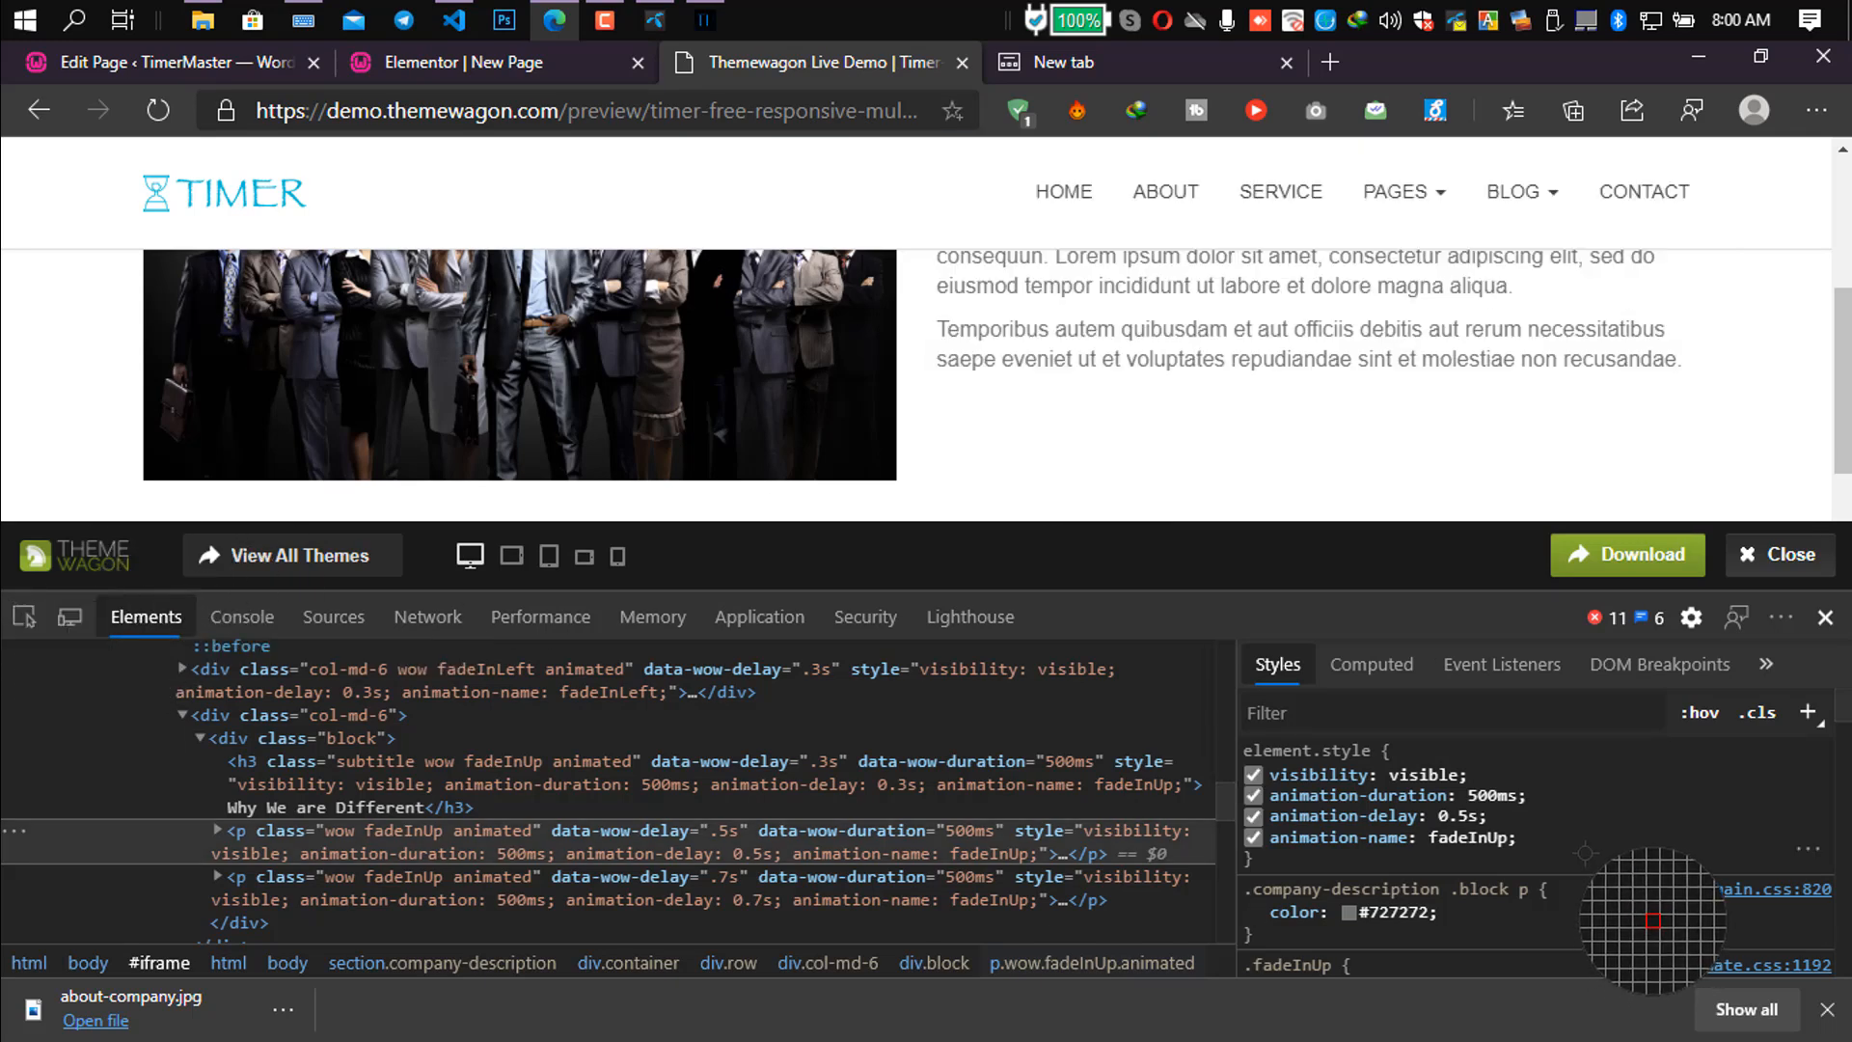
scroll(1653, 914, down, 4)
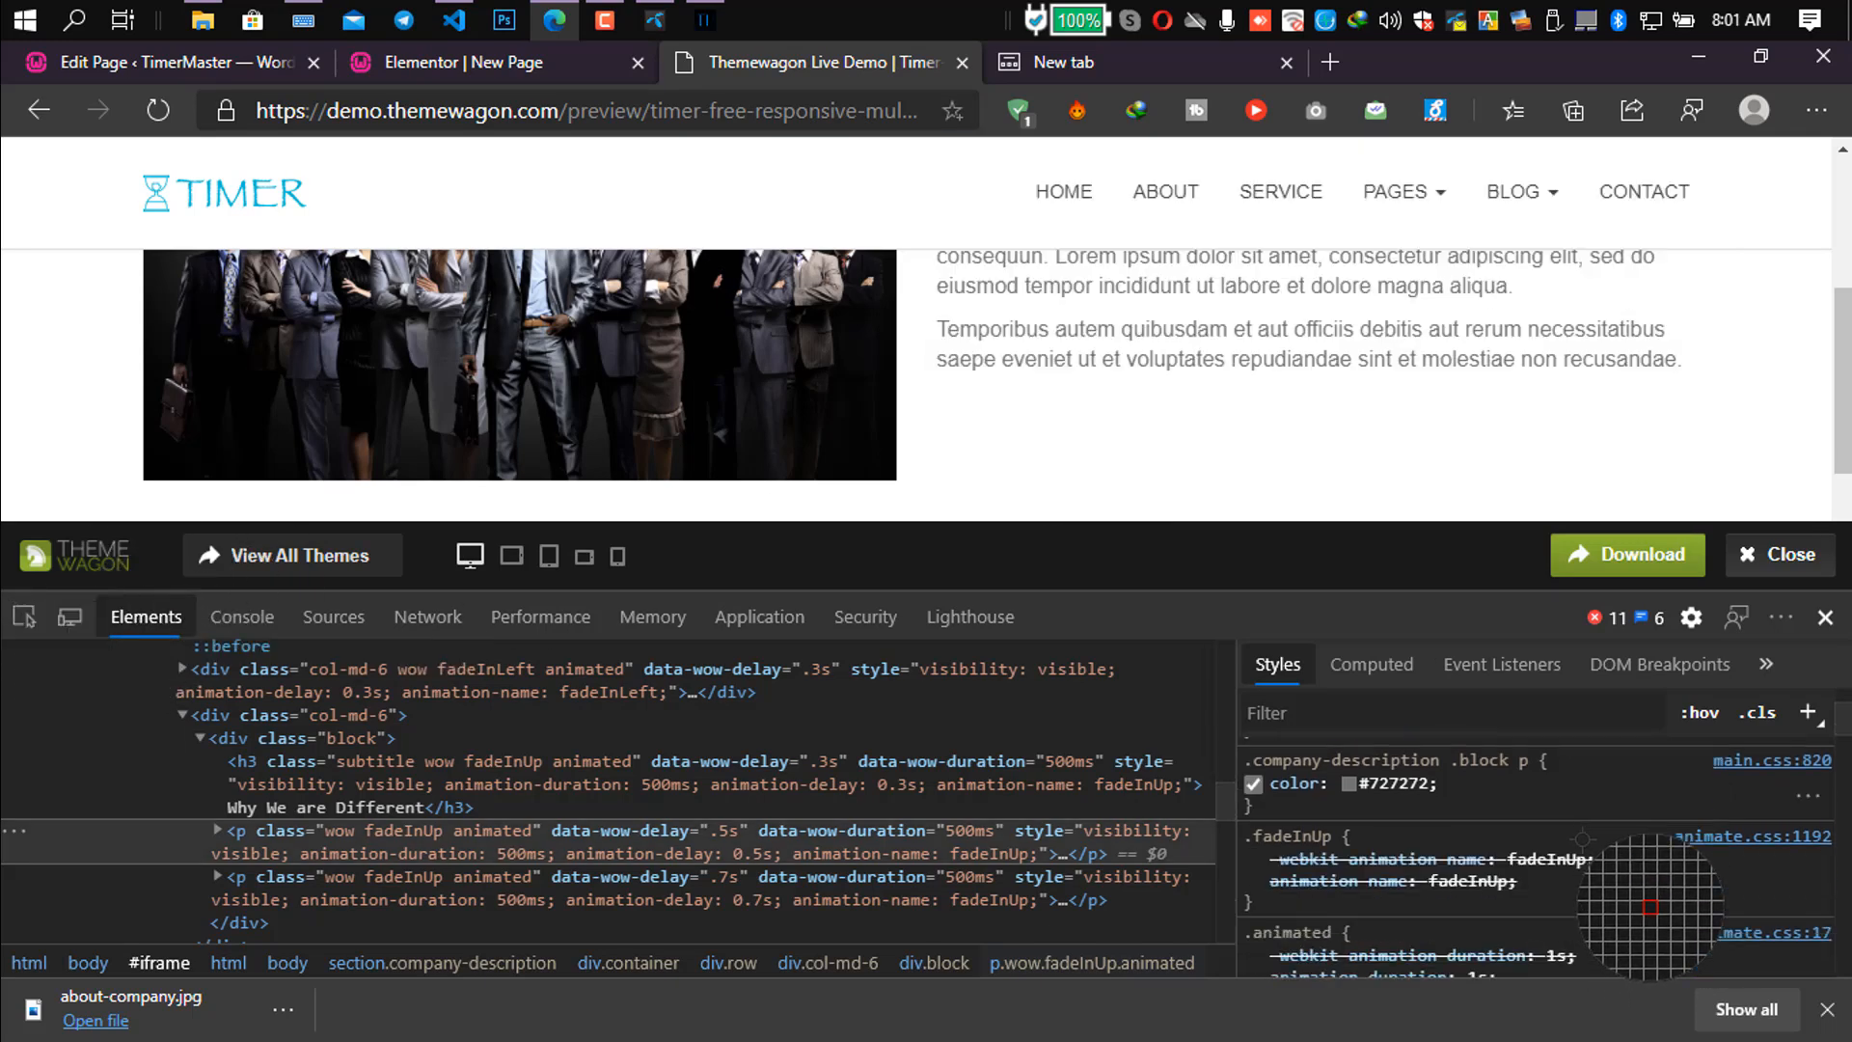
scroll(1651, 907, down, 3)
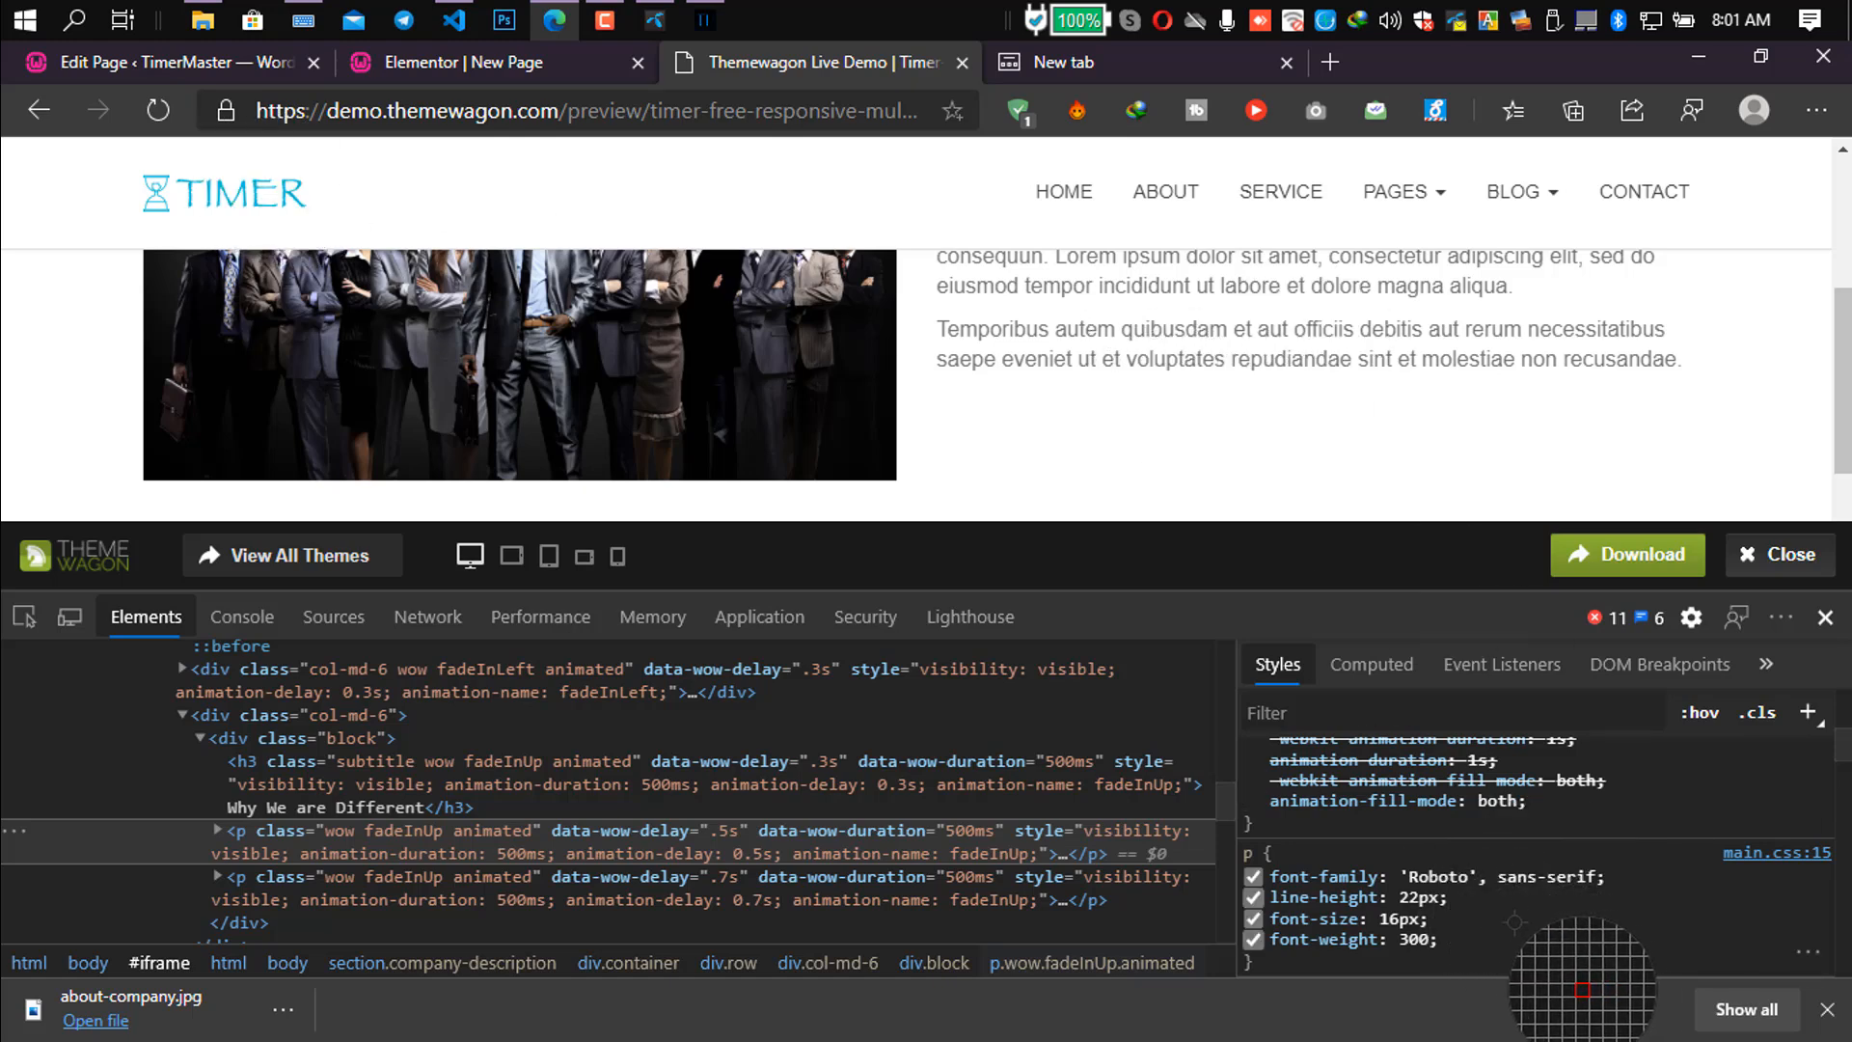
Set the Elementor text block's typography to the Roboto family, size 31 px and weight 900.
click(473, 64)
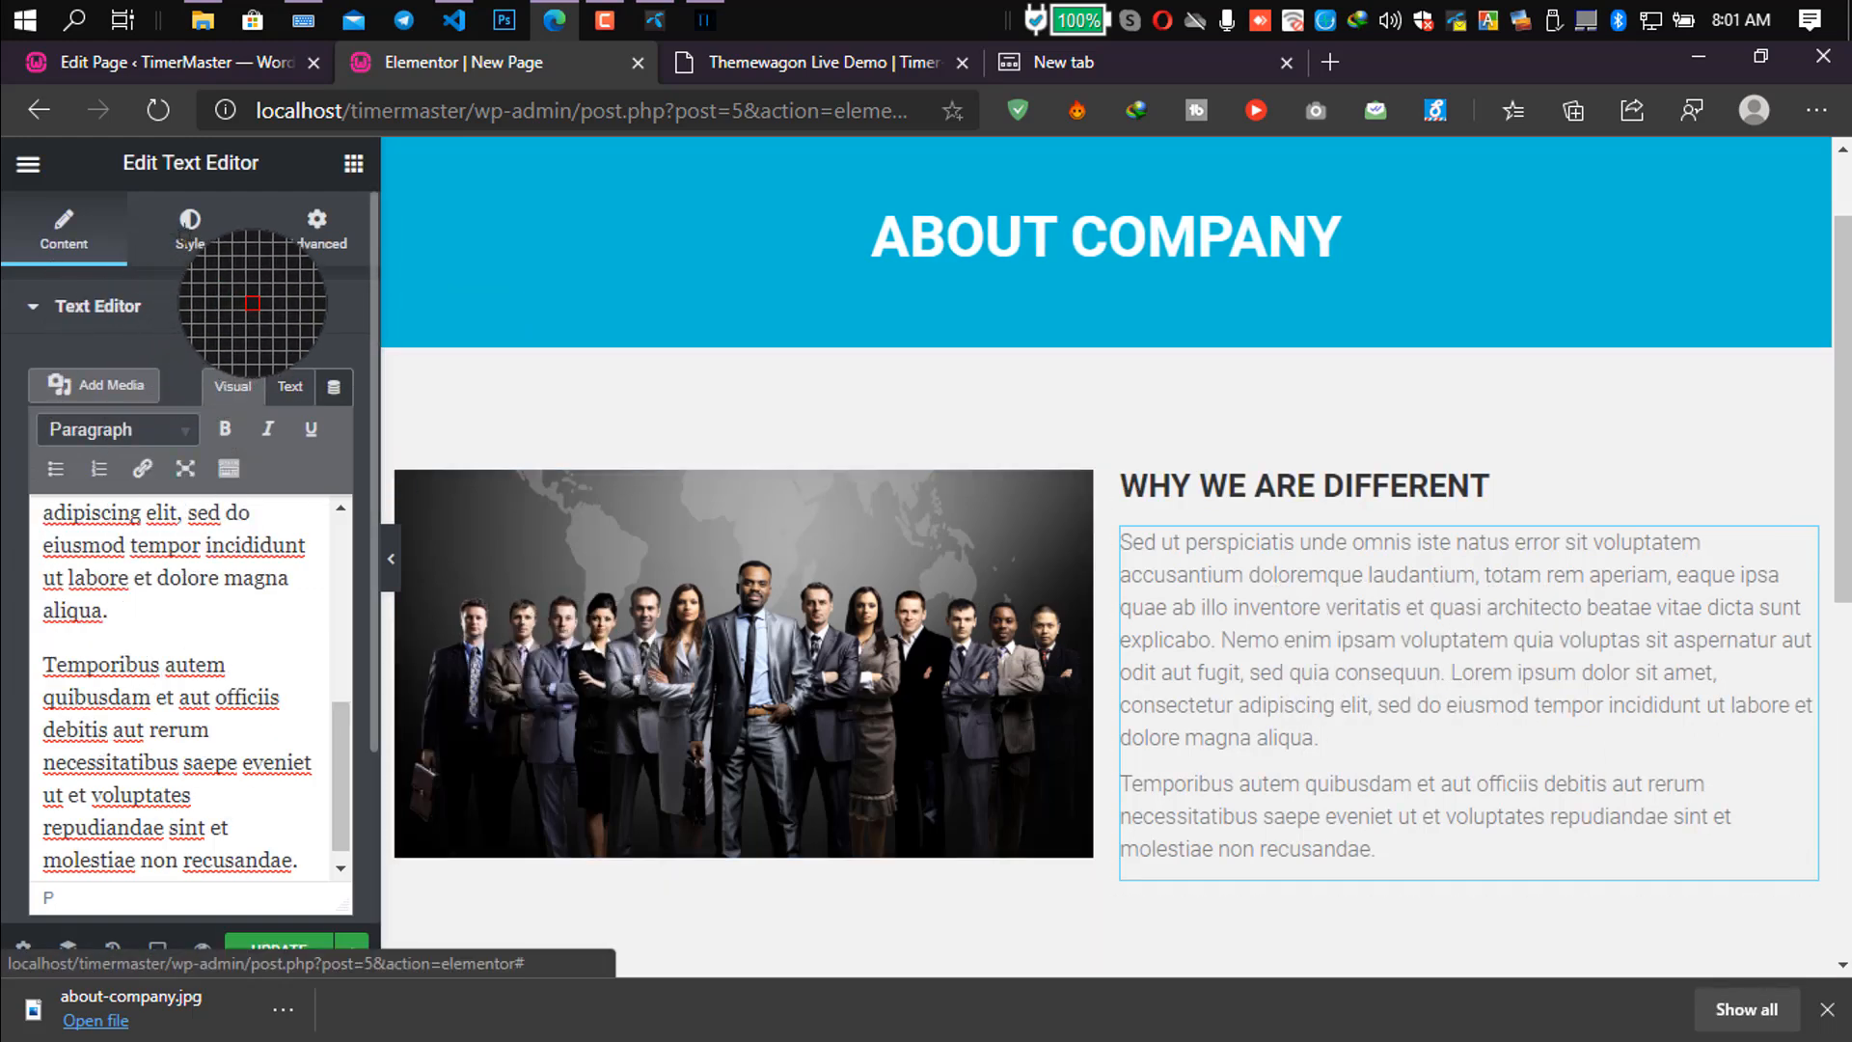
click(193, 232)
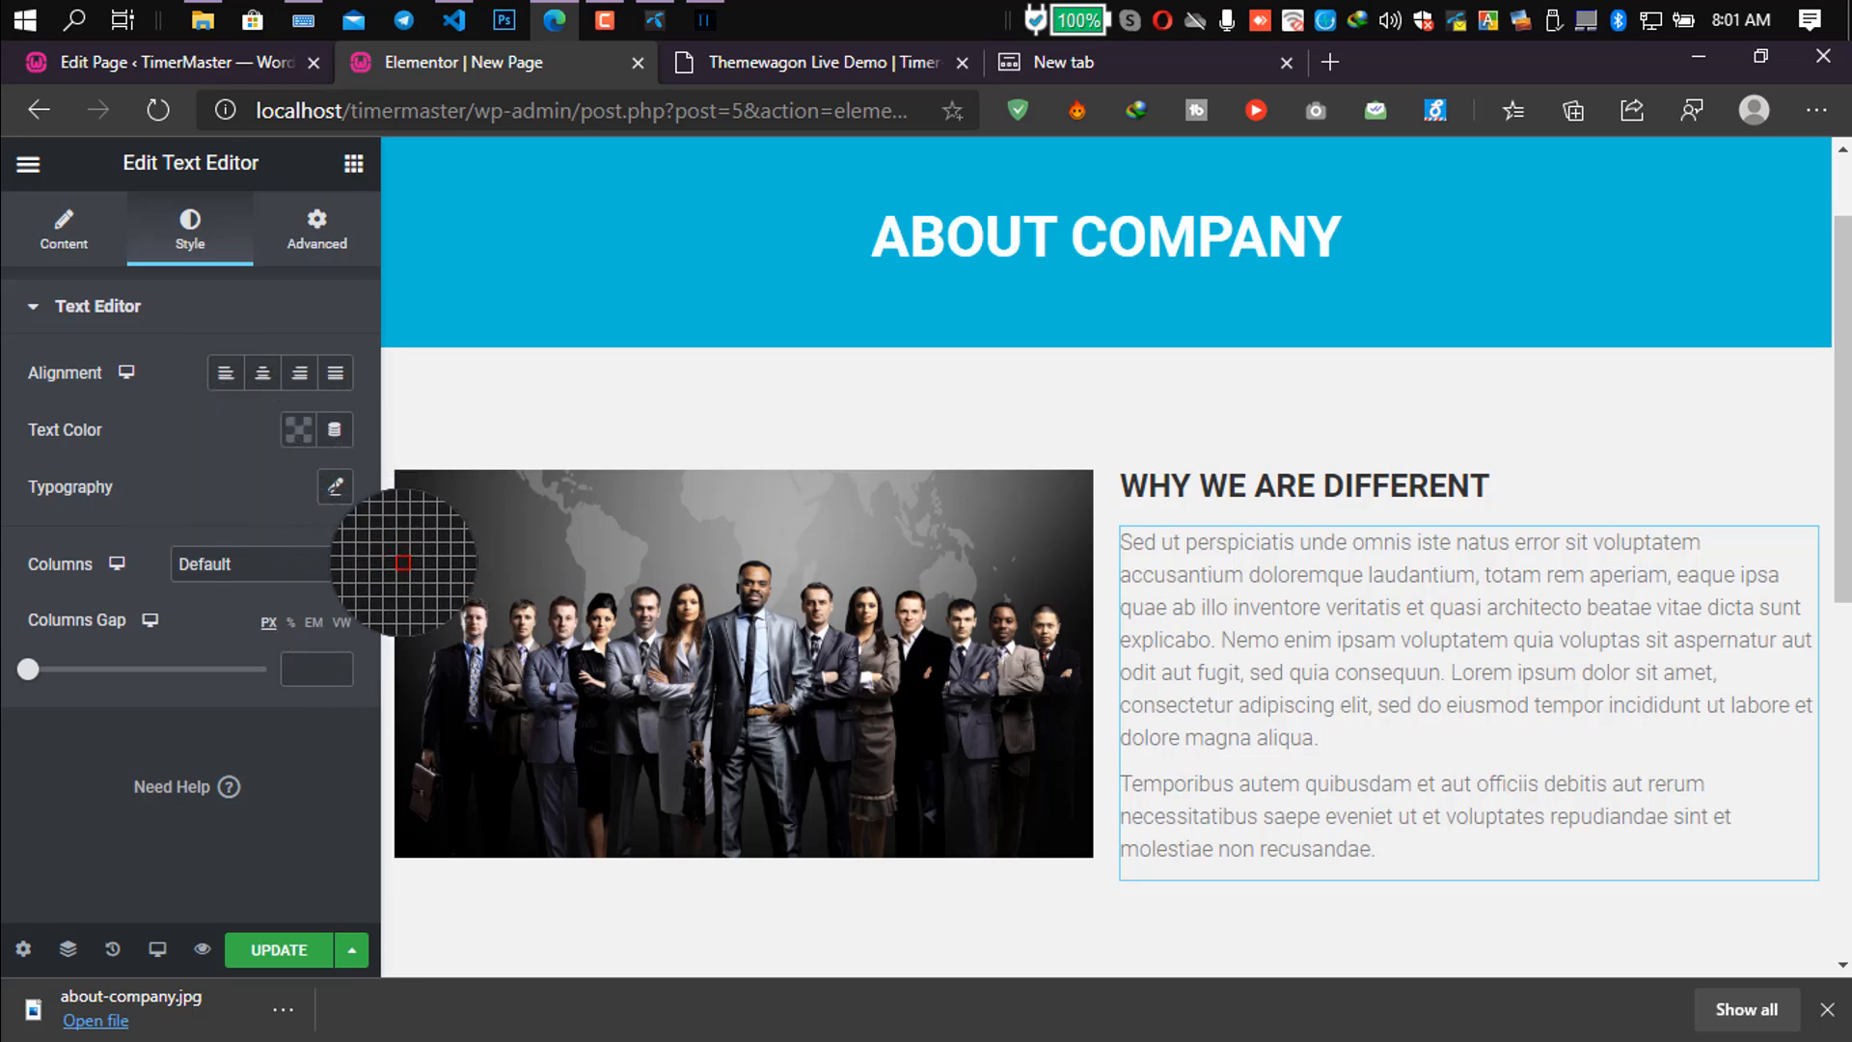
click(334, 487)
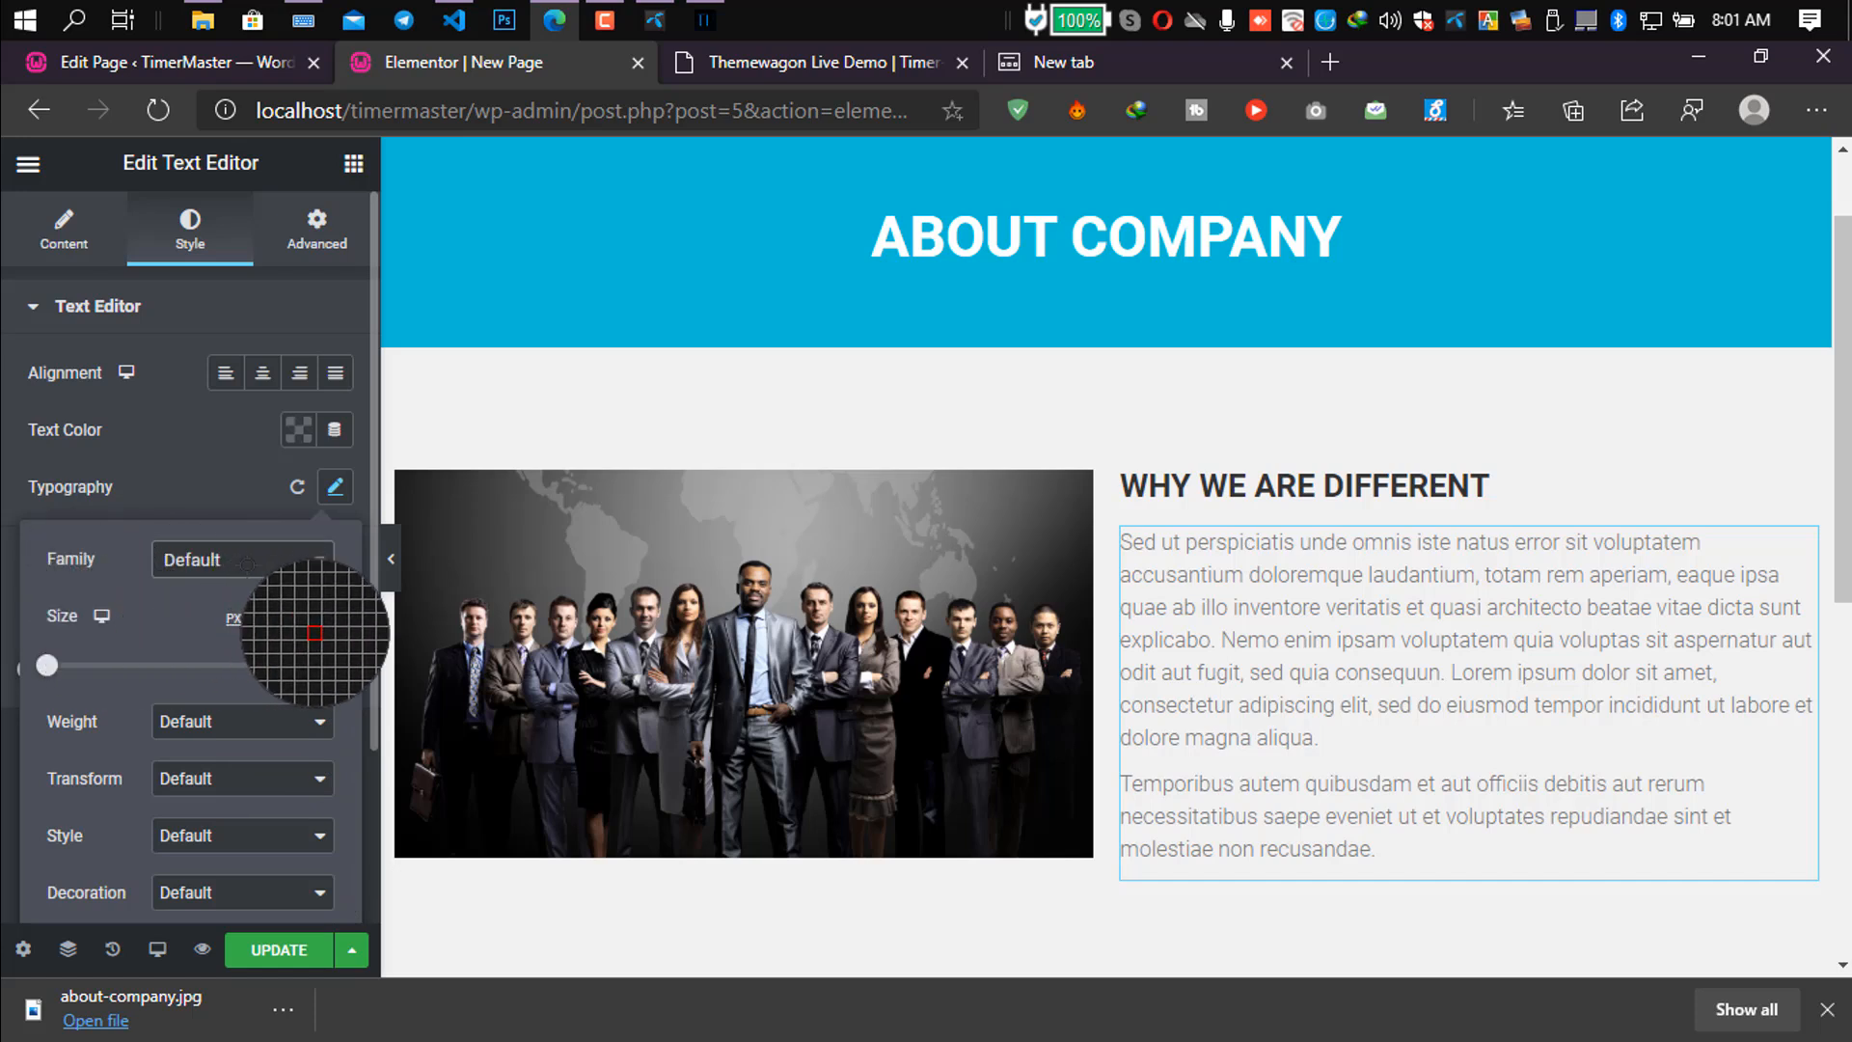
click(249, 562)
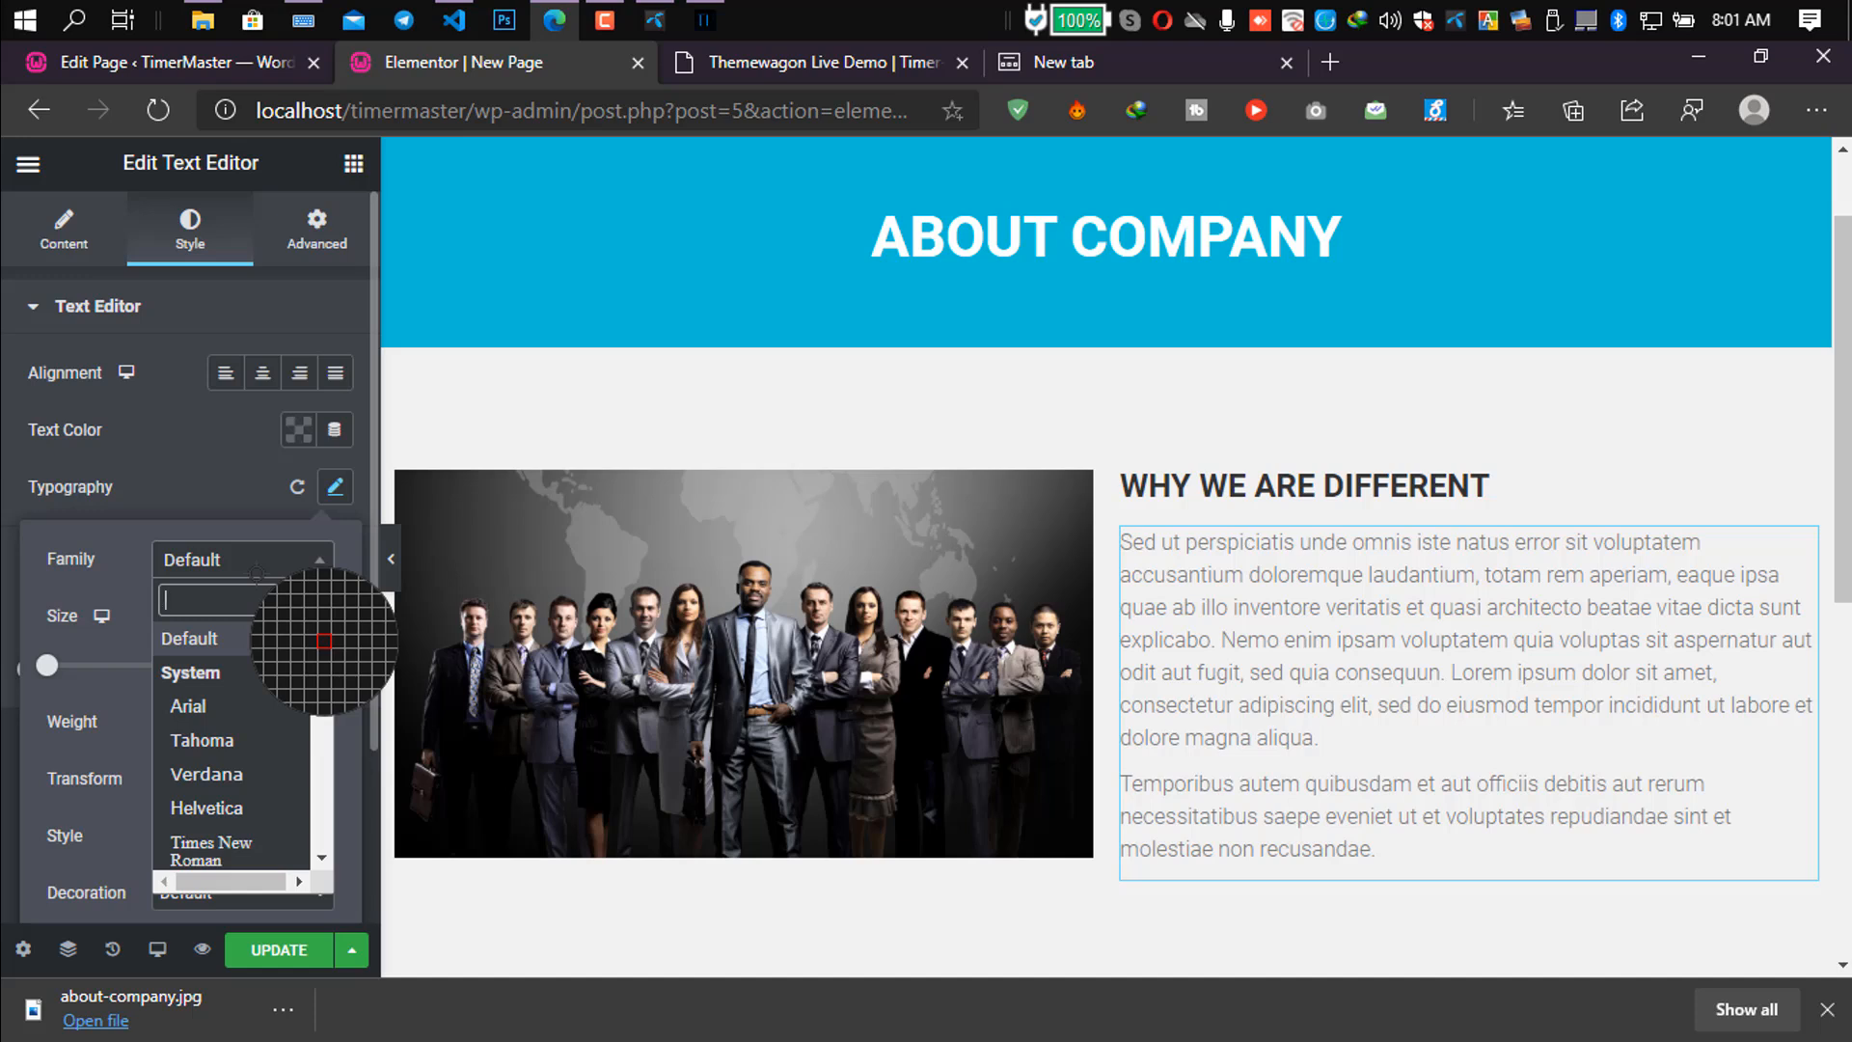
text(robot)
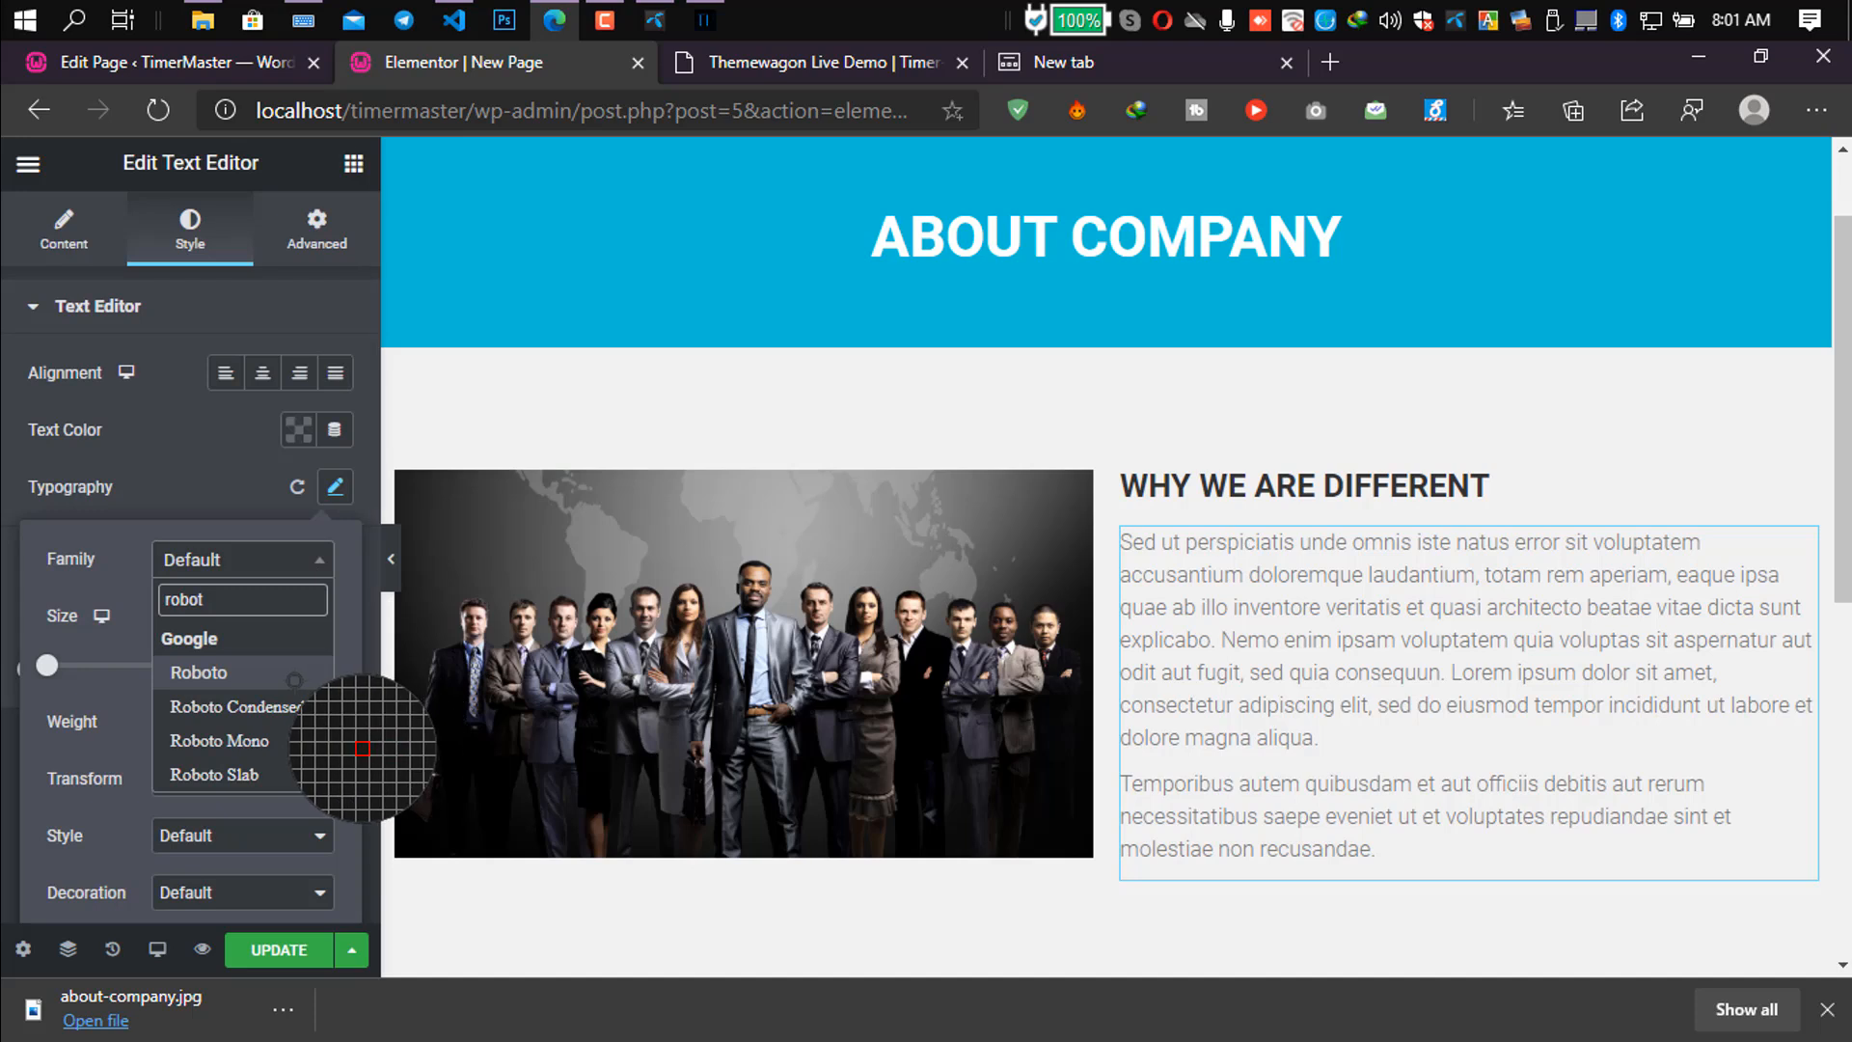
click(260, 671)
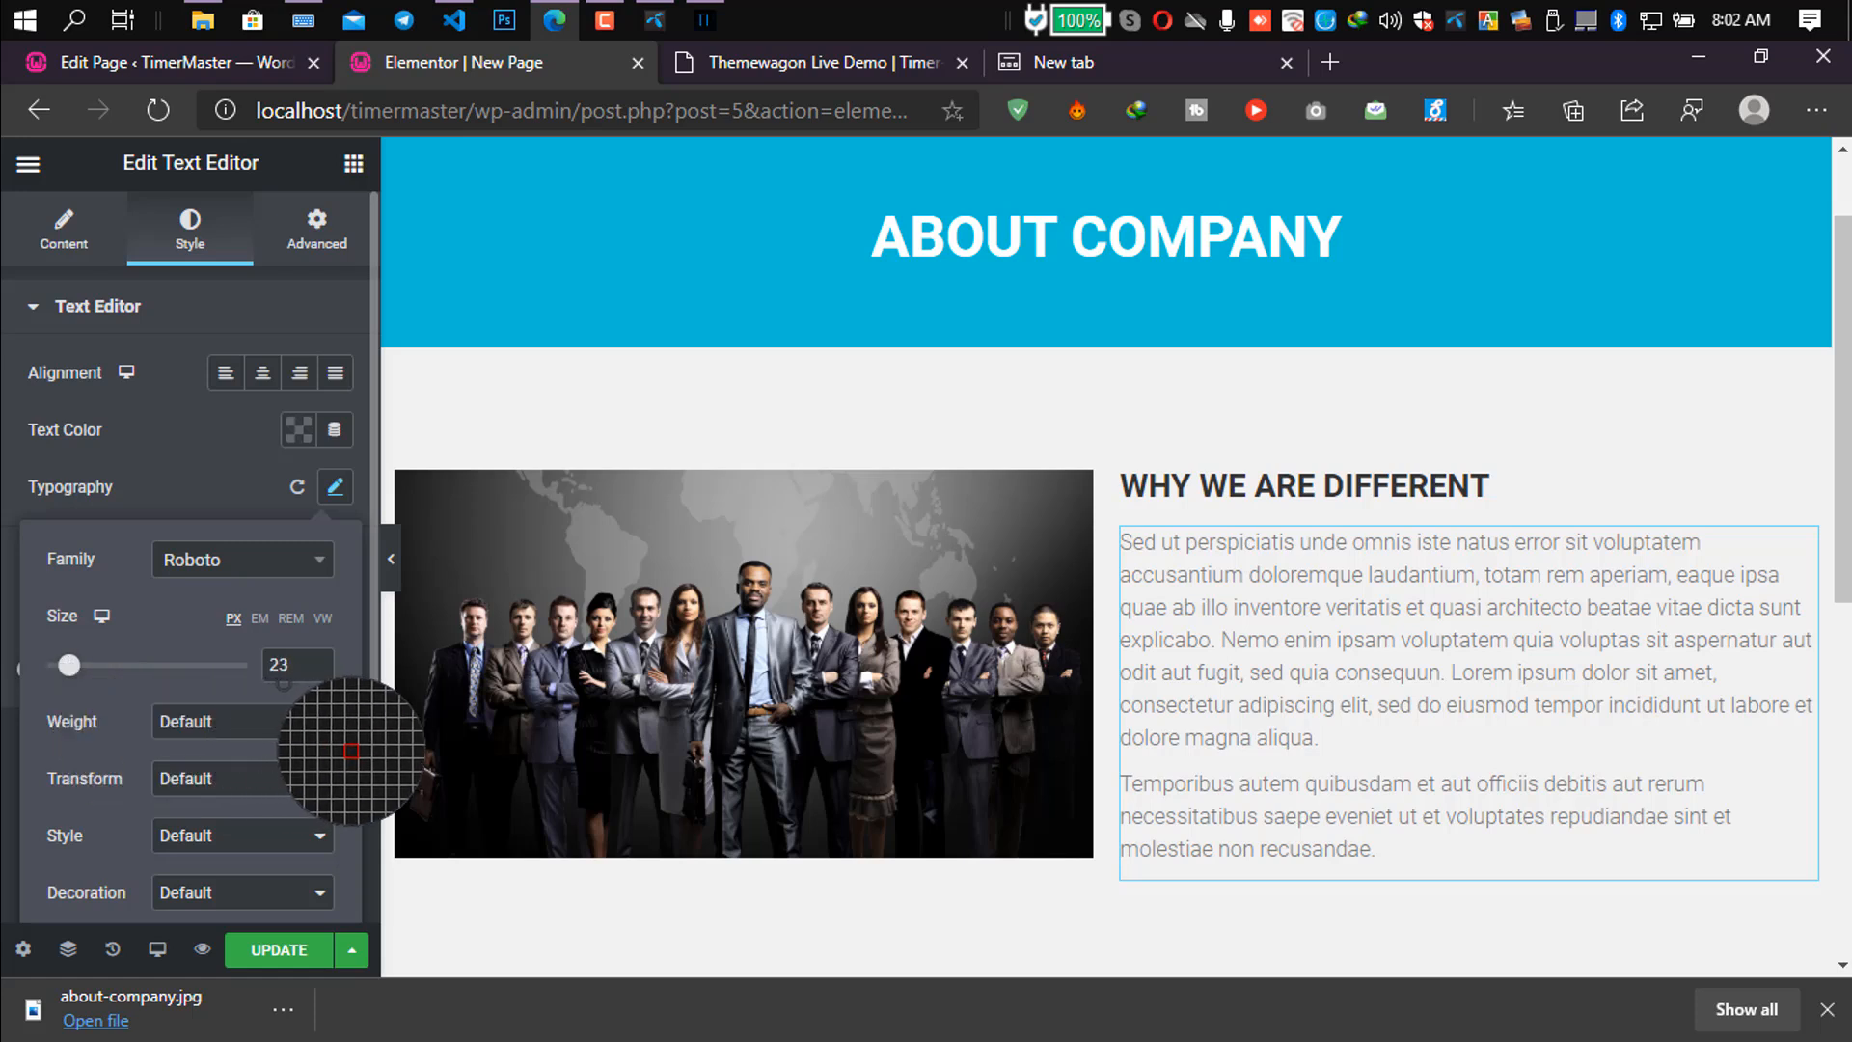
drag(124, 671, 84, 665)
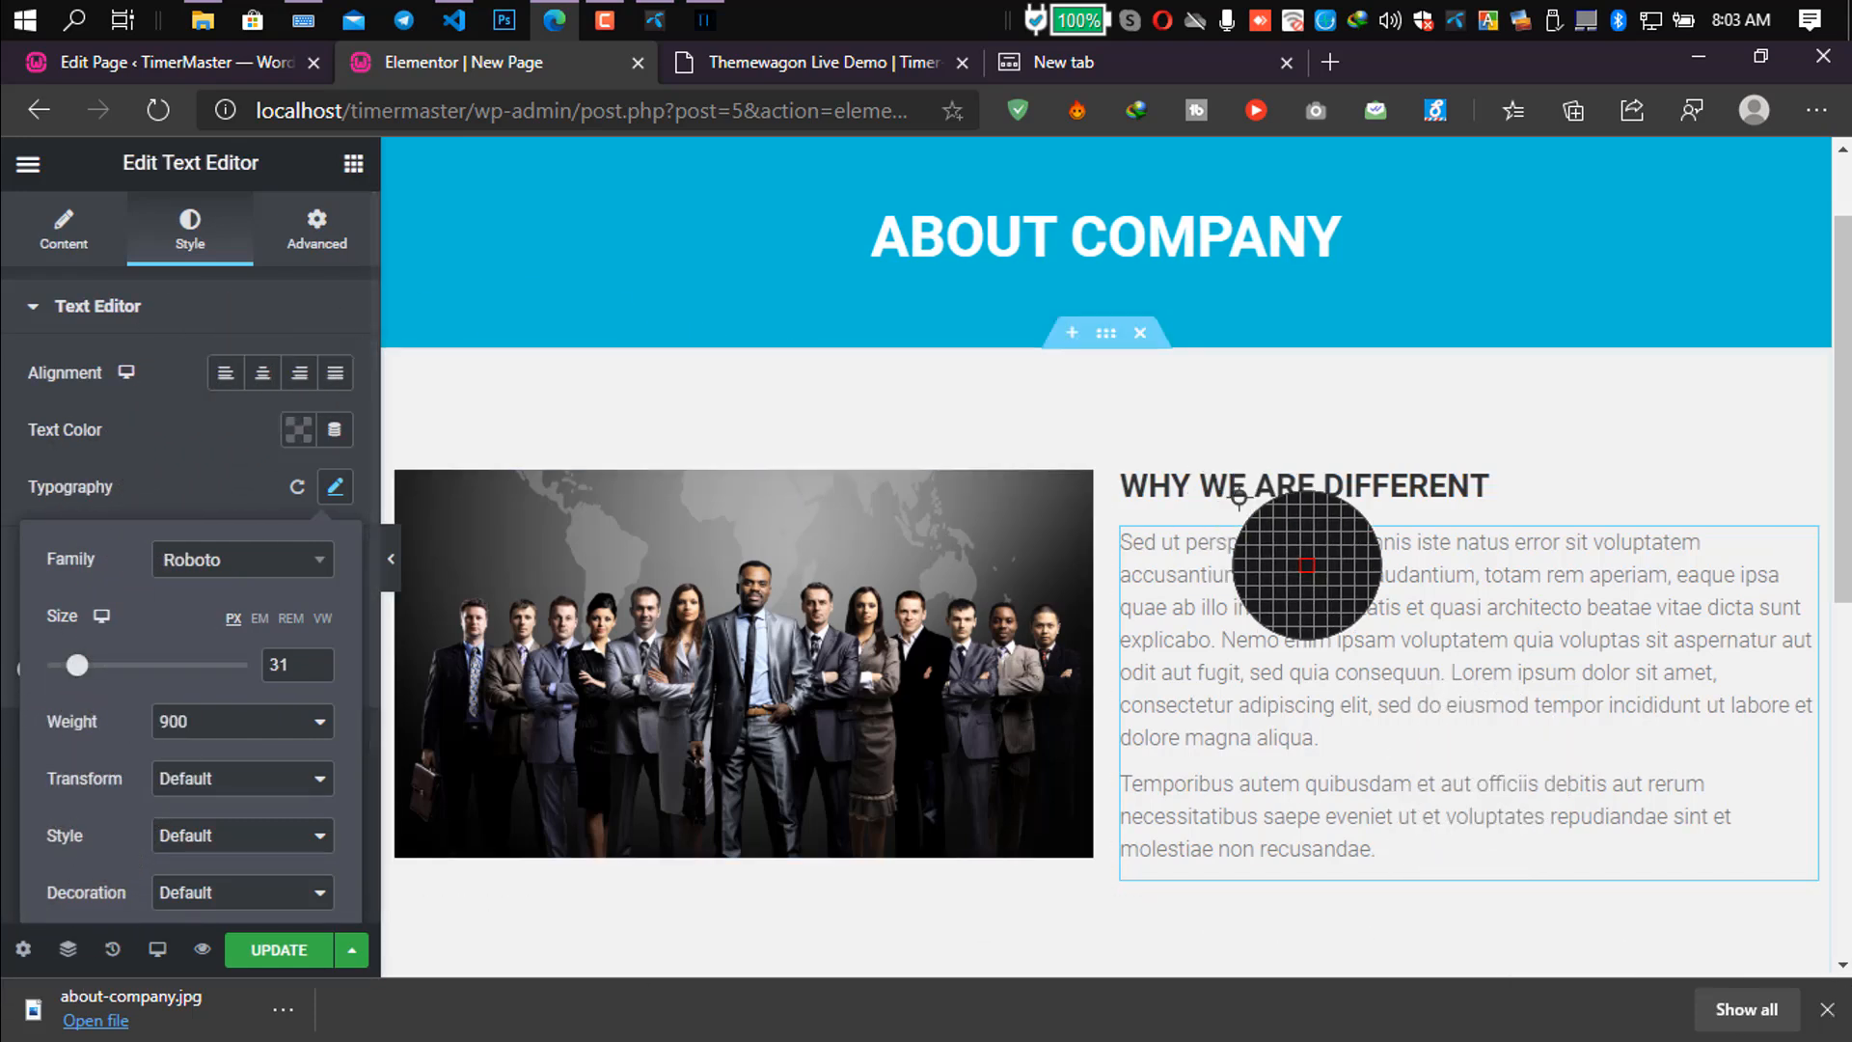
Compare the paragraph with the demo, and replace the text block's HTML source with plain paragraph text free of the demo's markup.
click(788, 64)
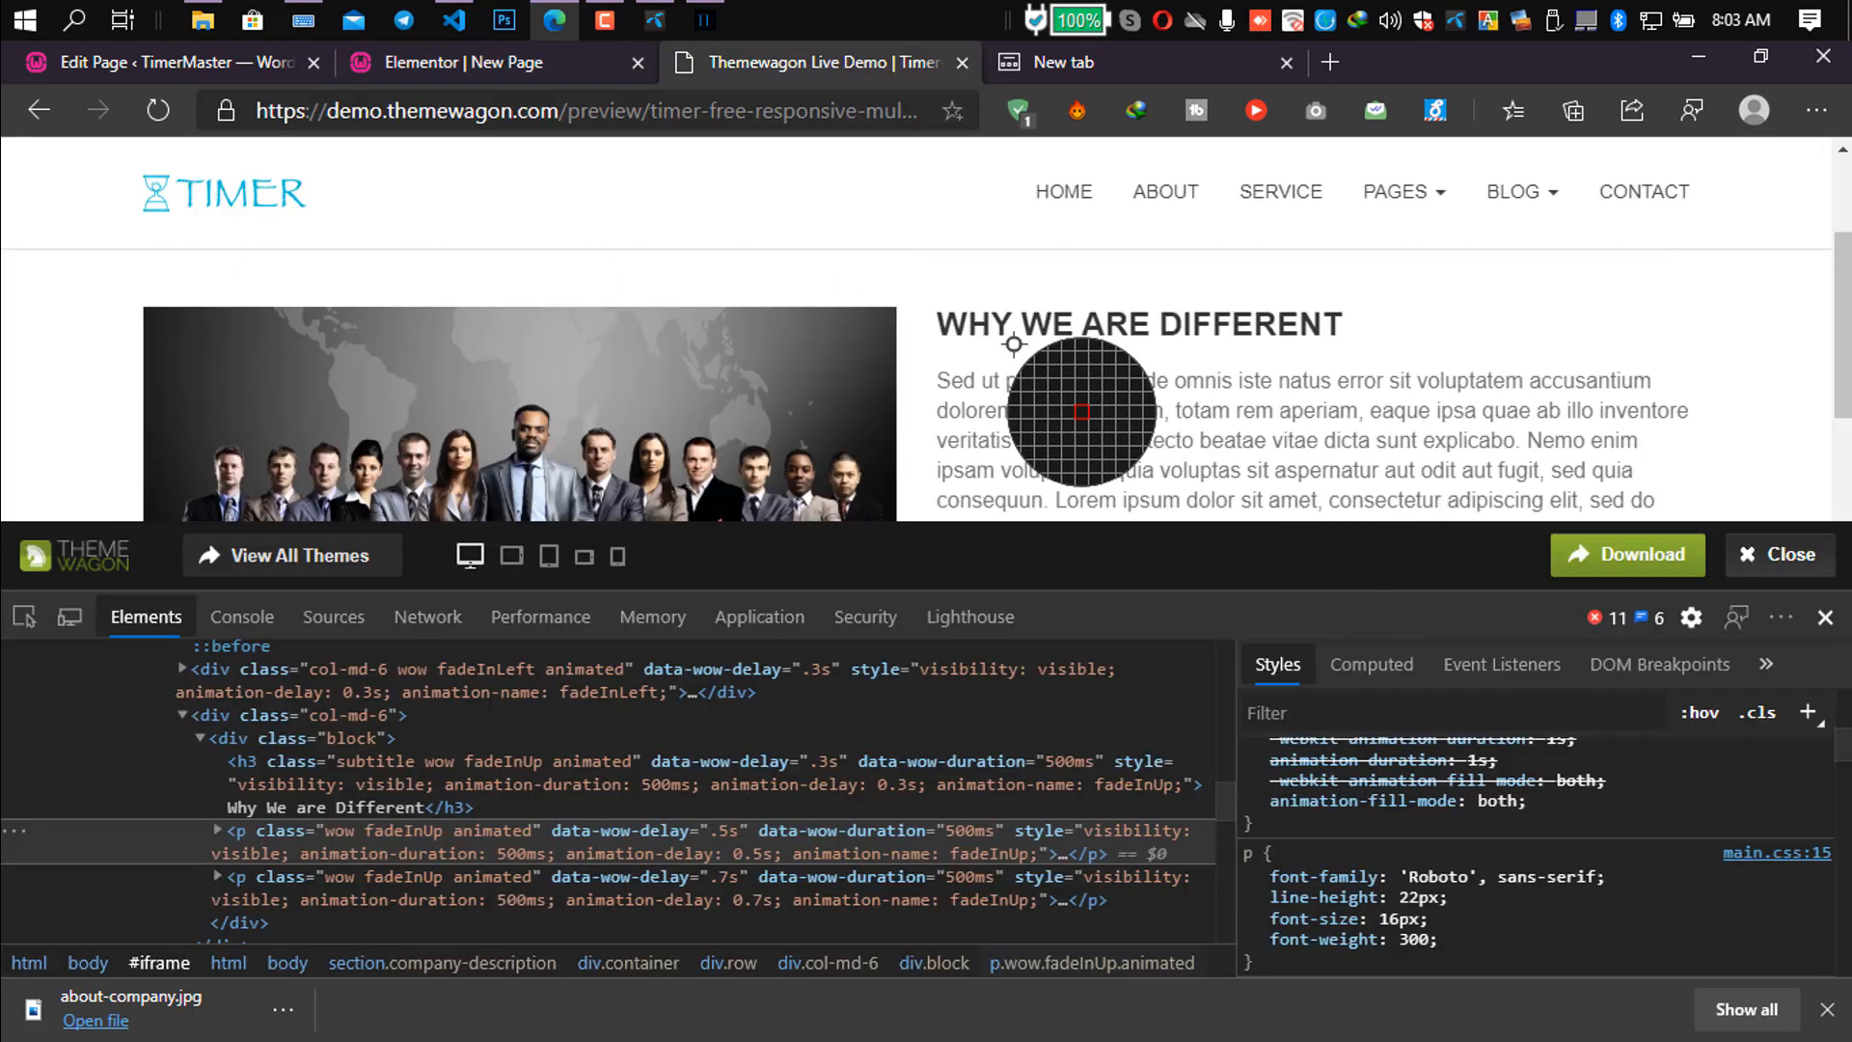
click(448, 72)
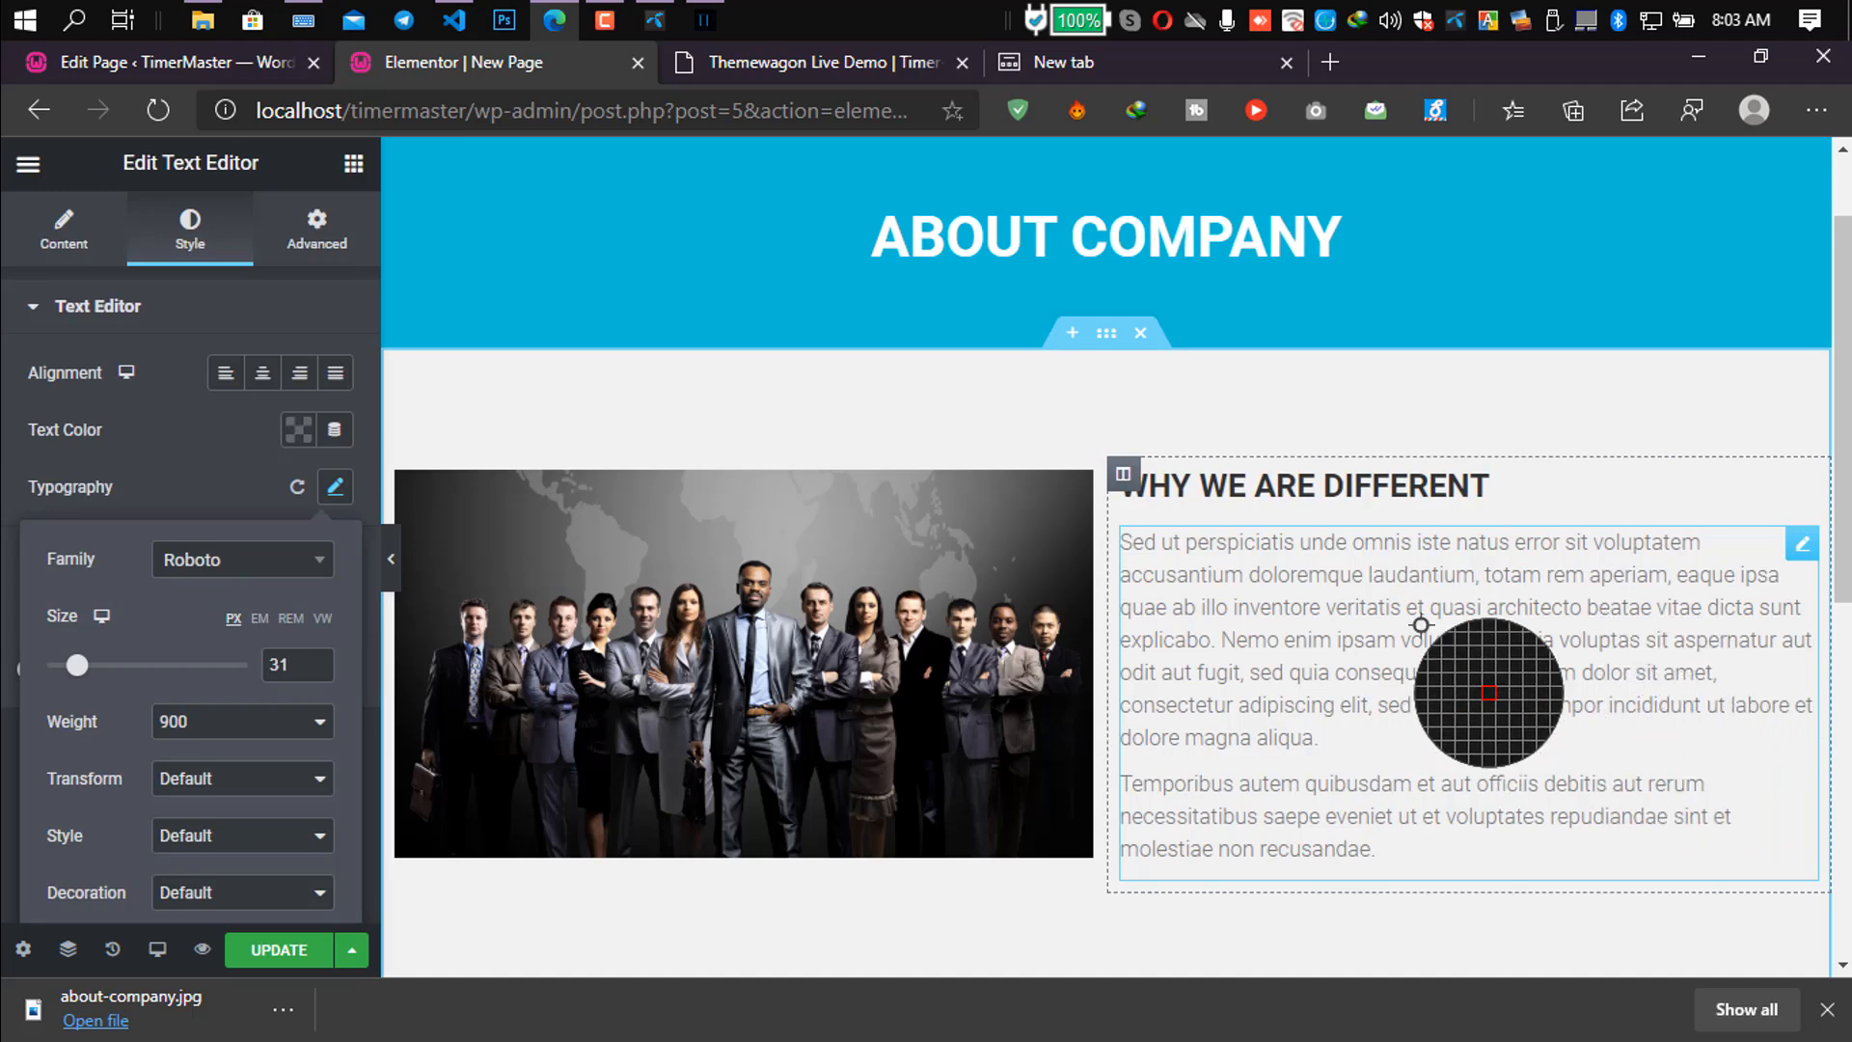
click(62, 231)
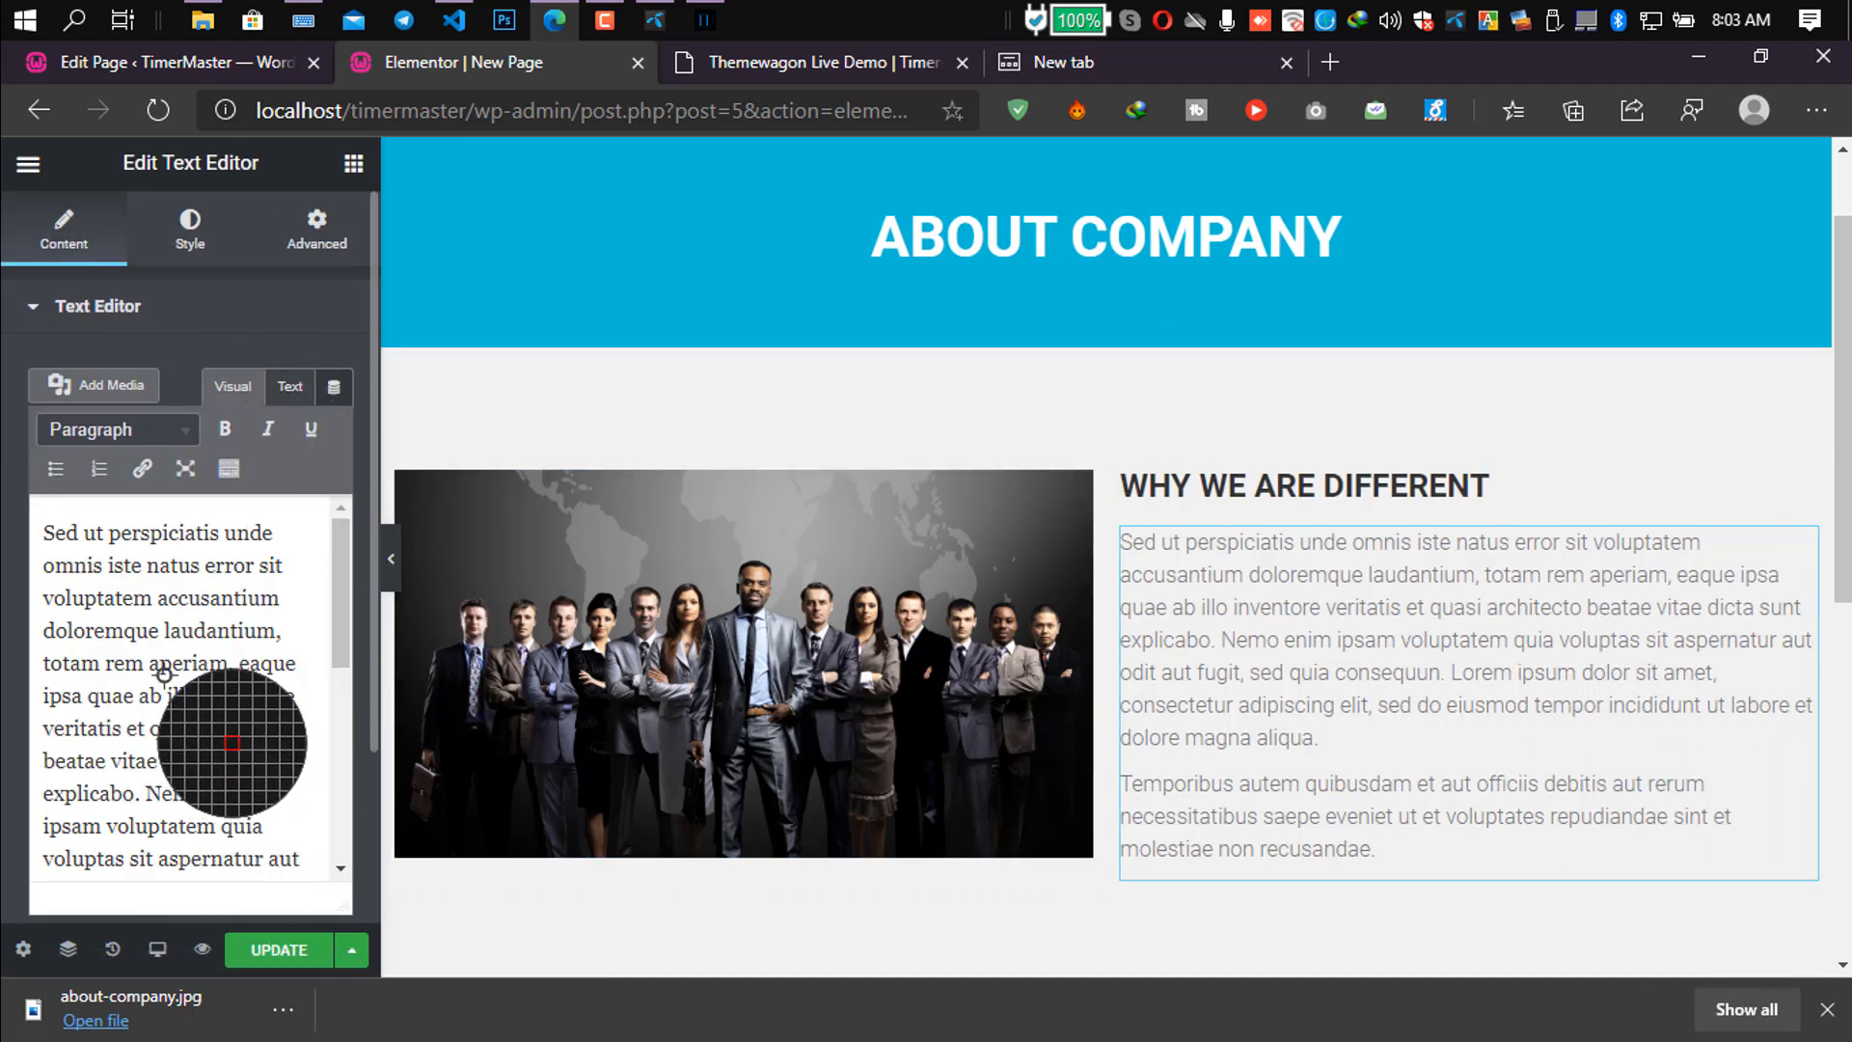
click(289, 386)
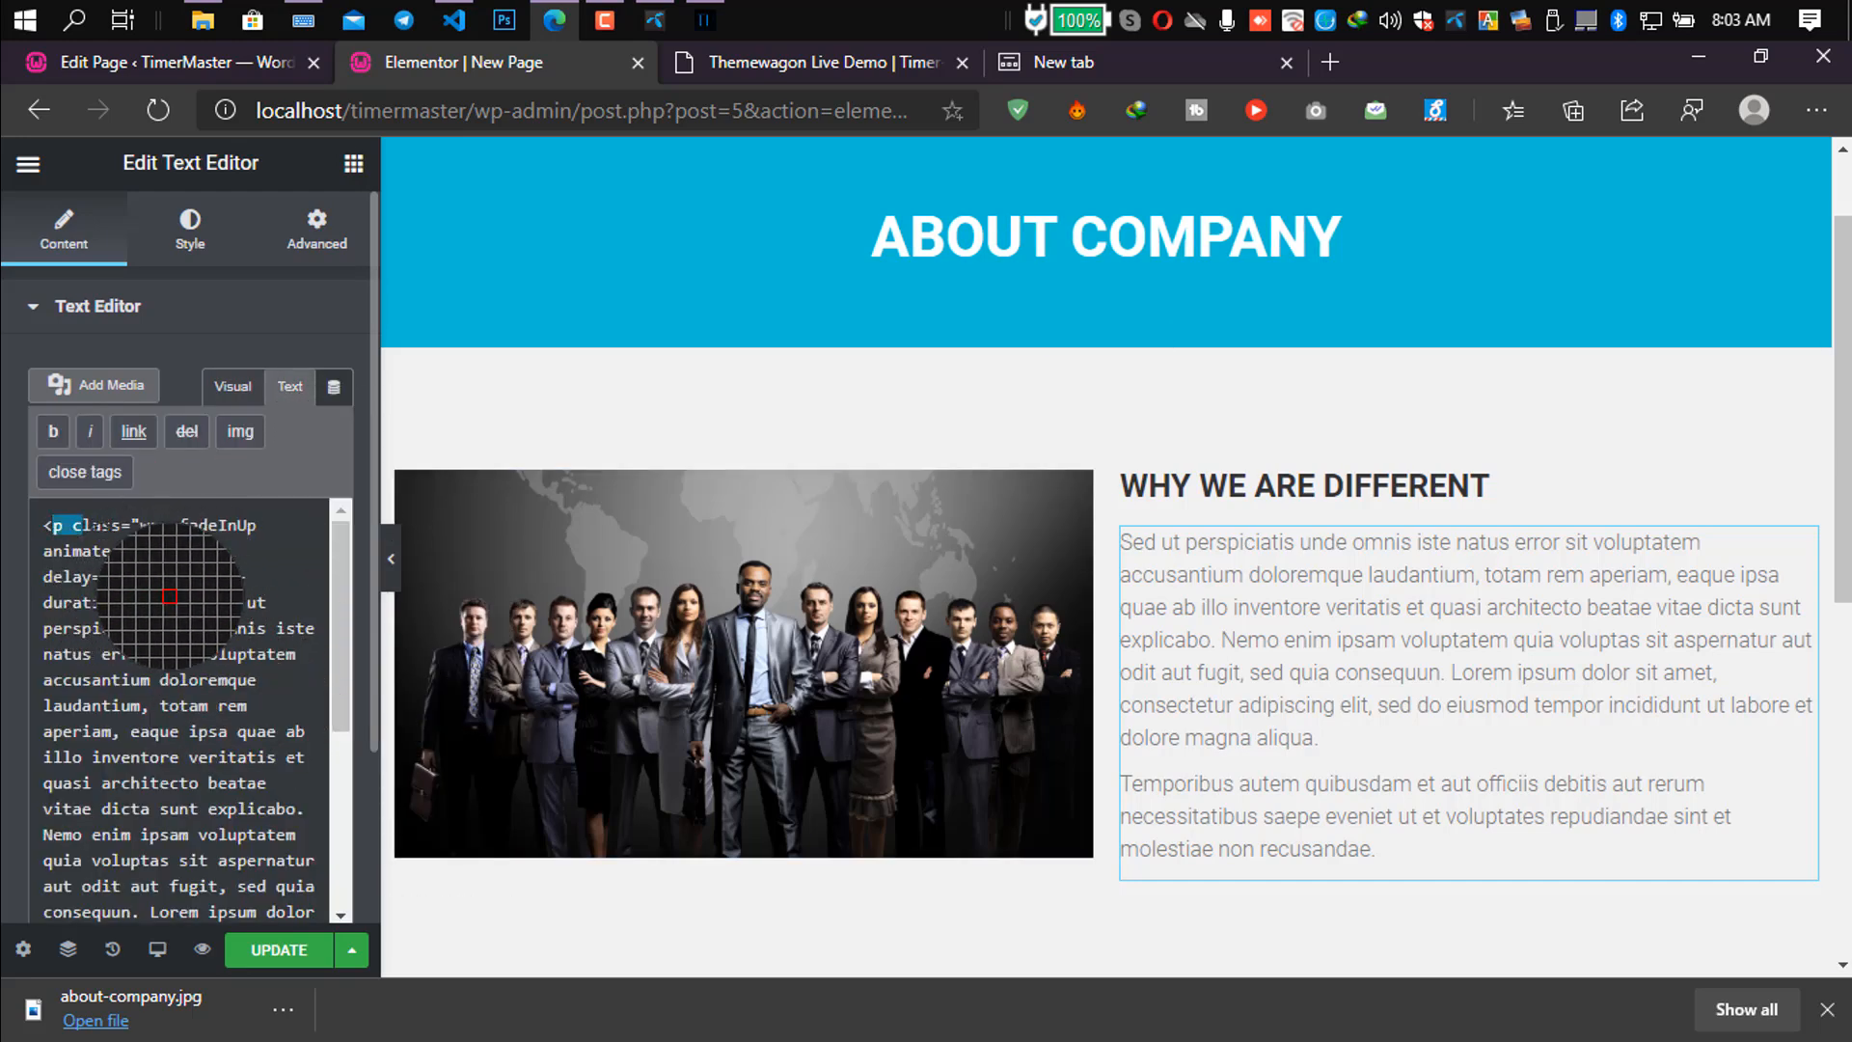
drag(138, 525, 275, 834)
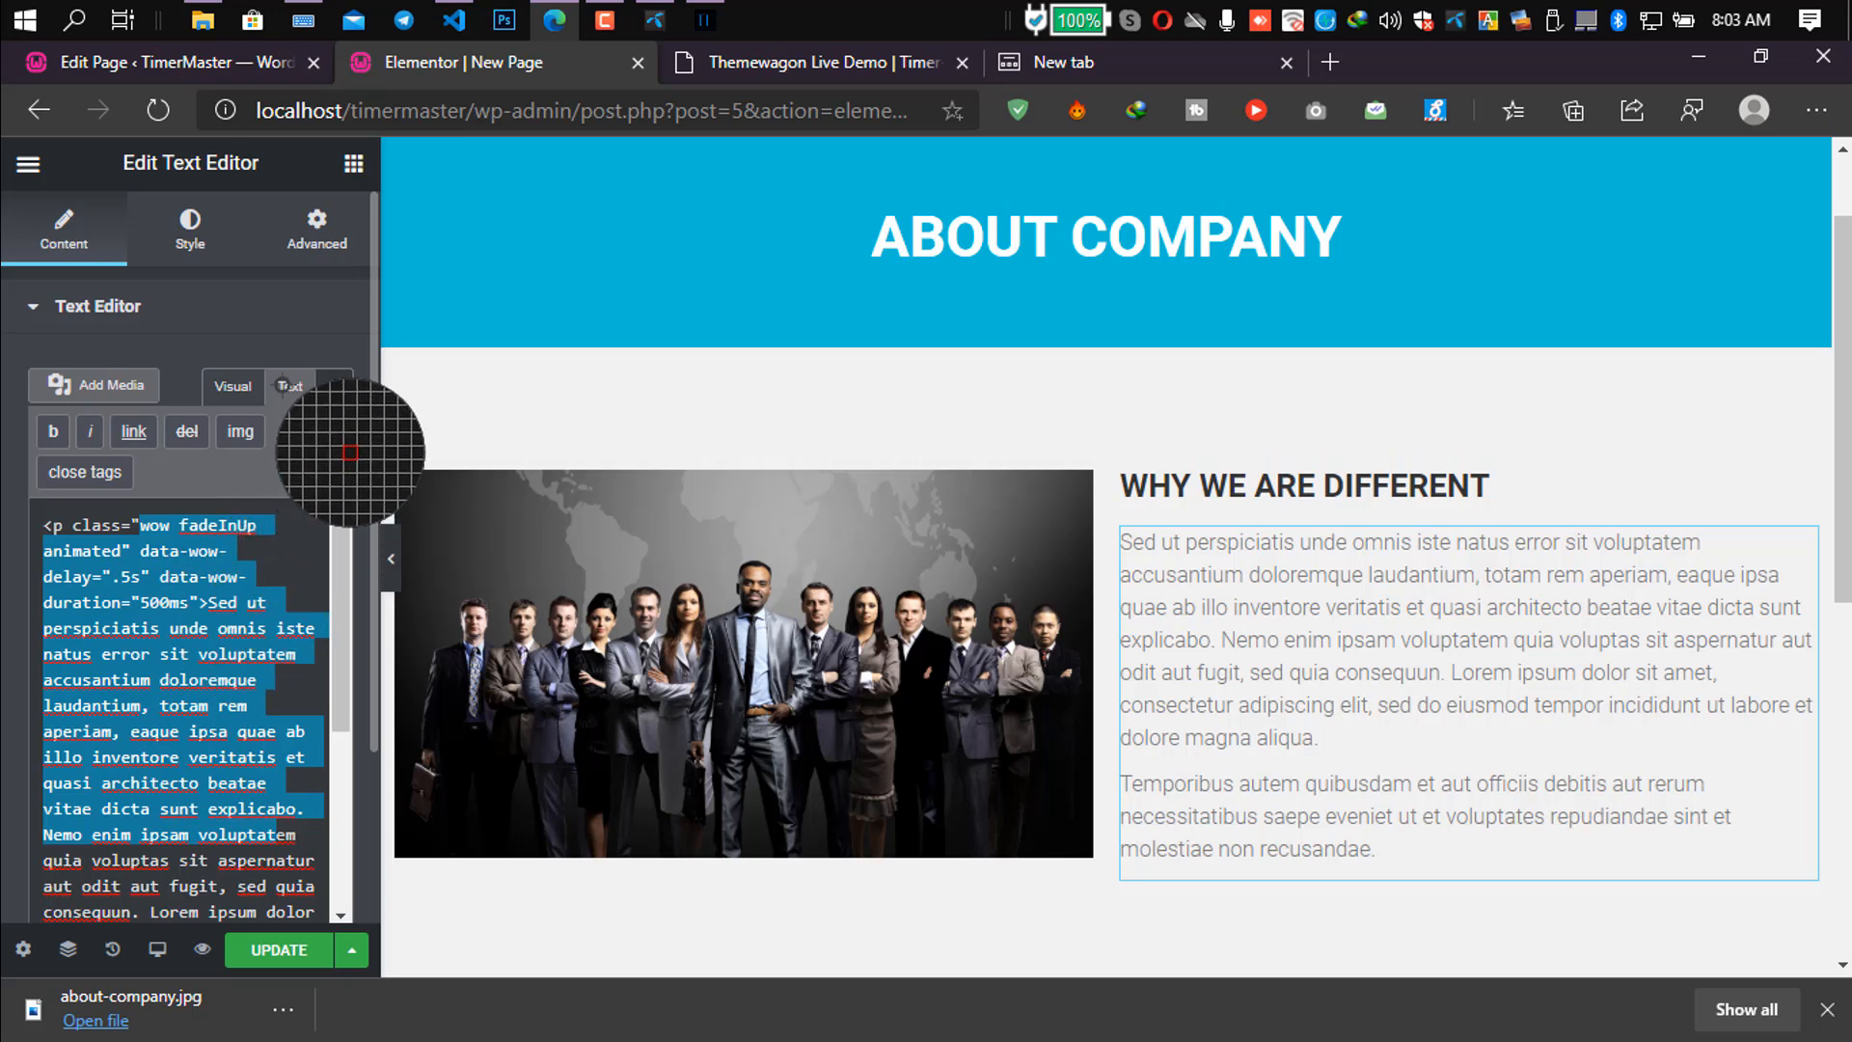
click(209, 602)
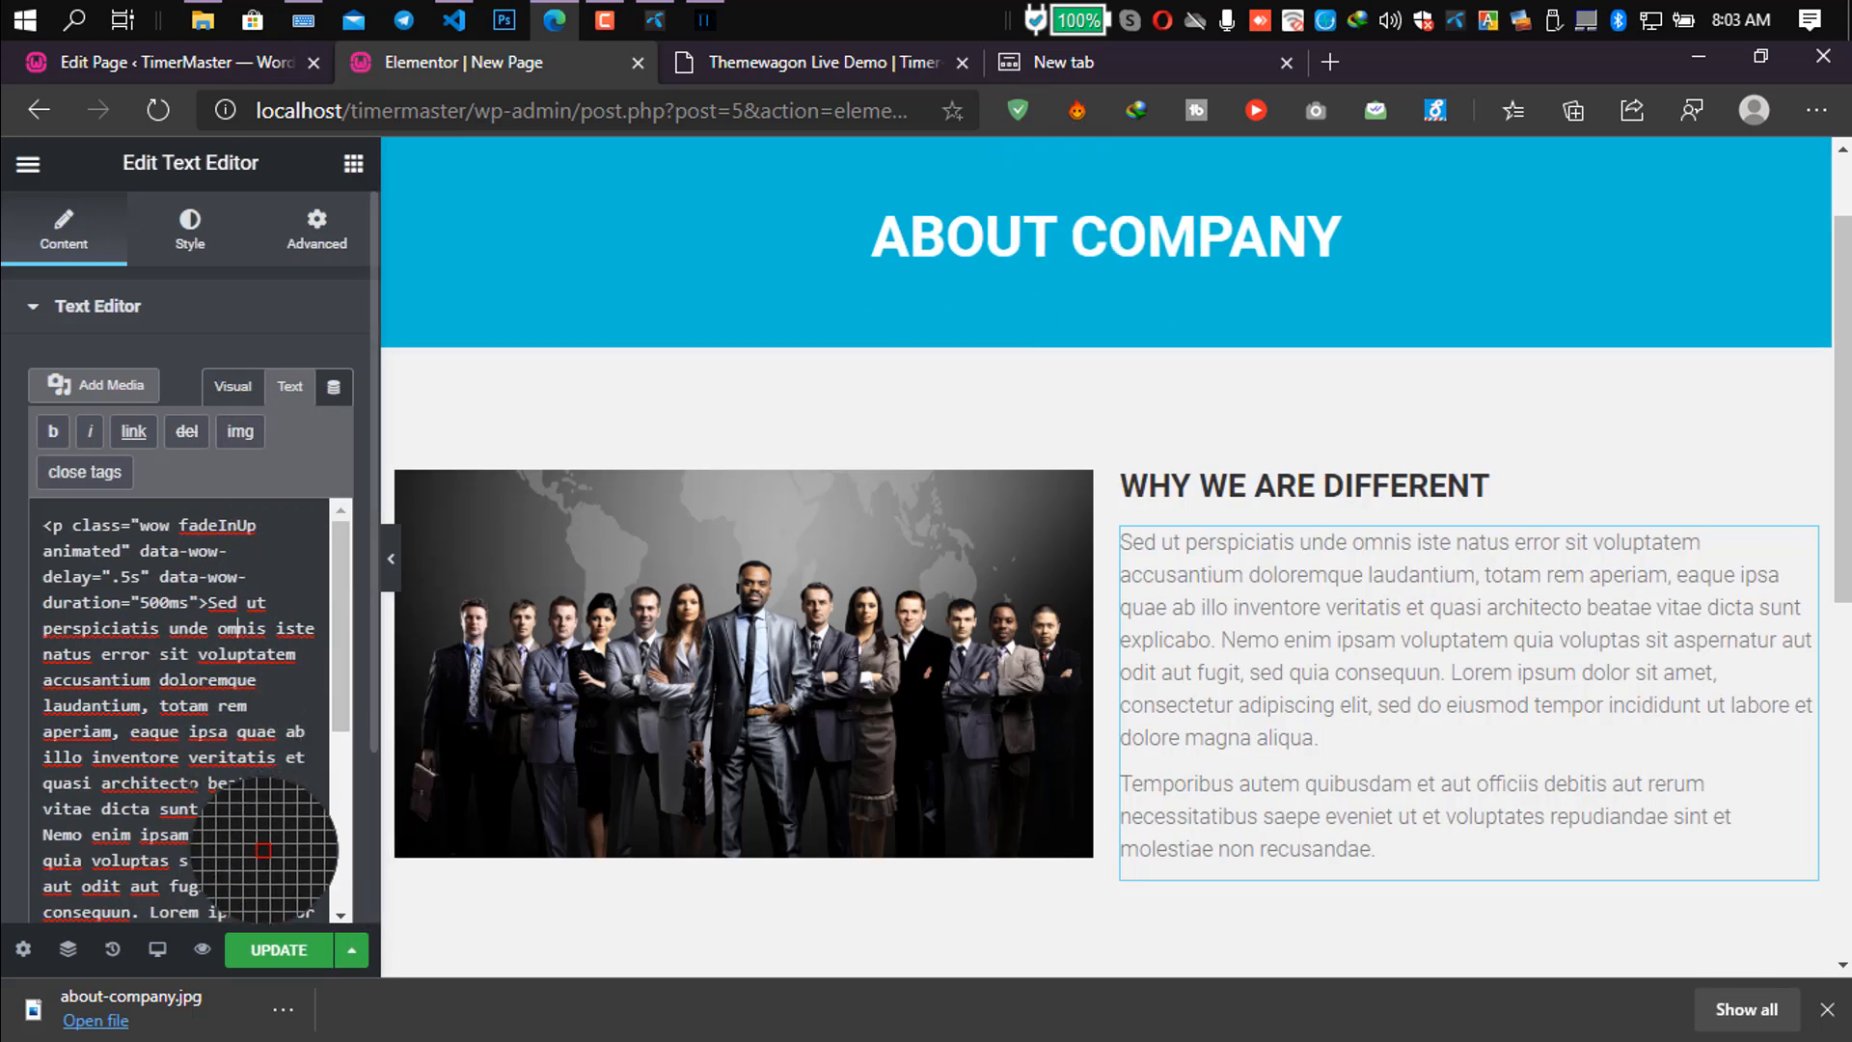
key(ctrl+a)
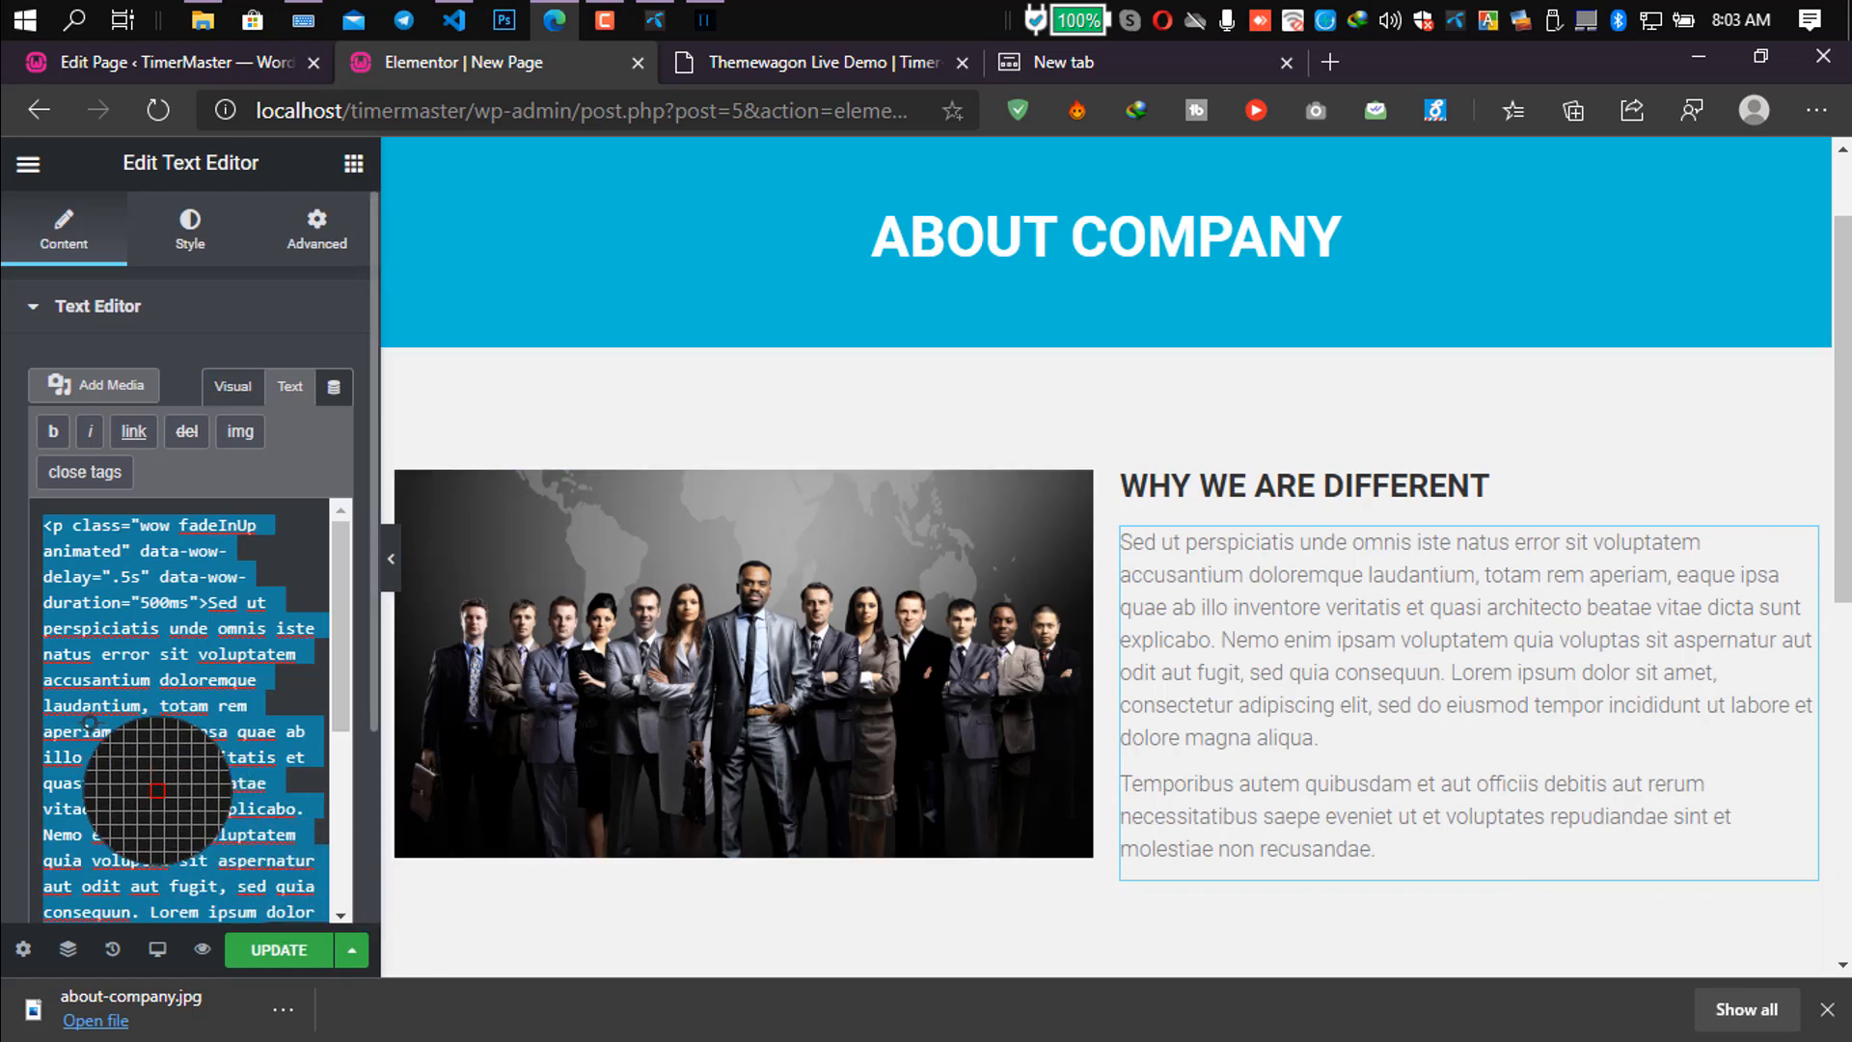
key(ctrl+v)
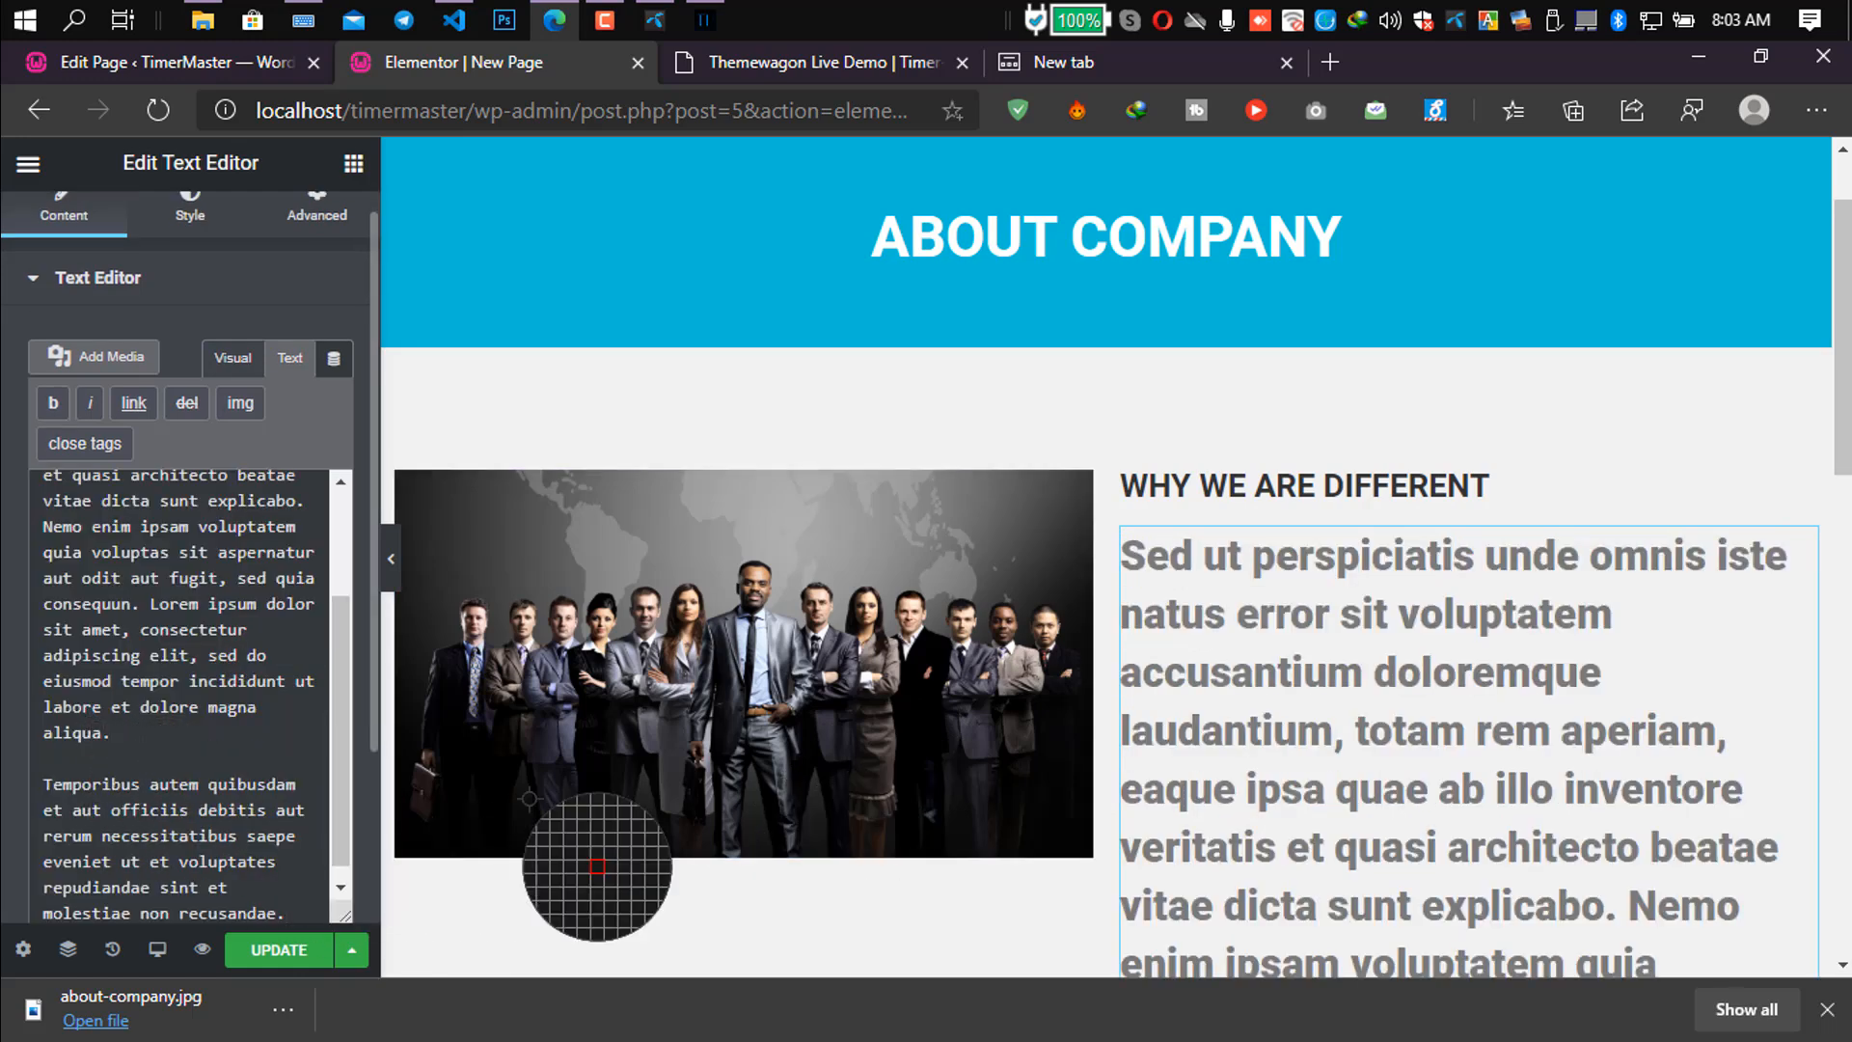
scroll(241, 722, up, 2)
scroll(1588, 747, up, 2)
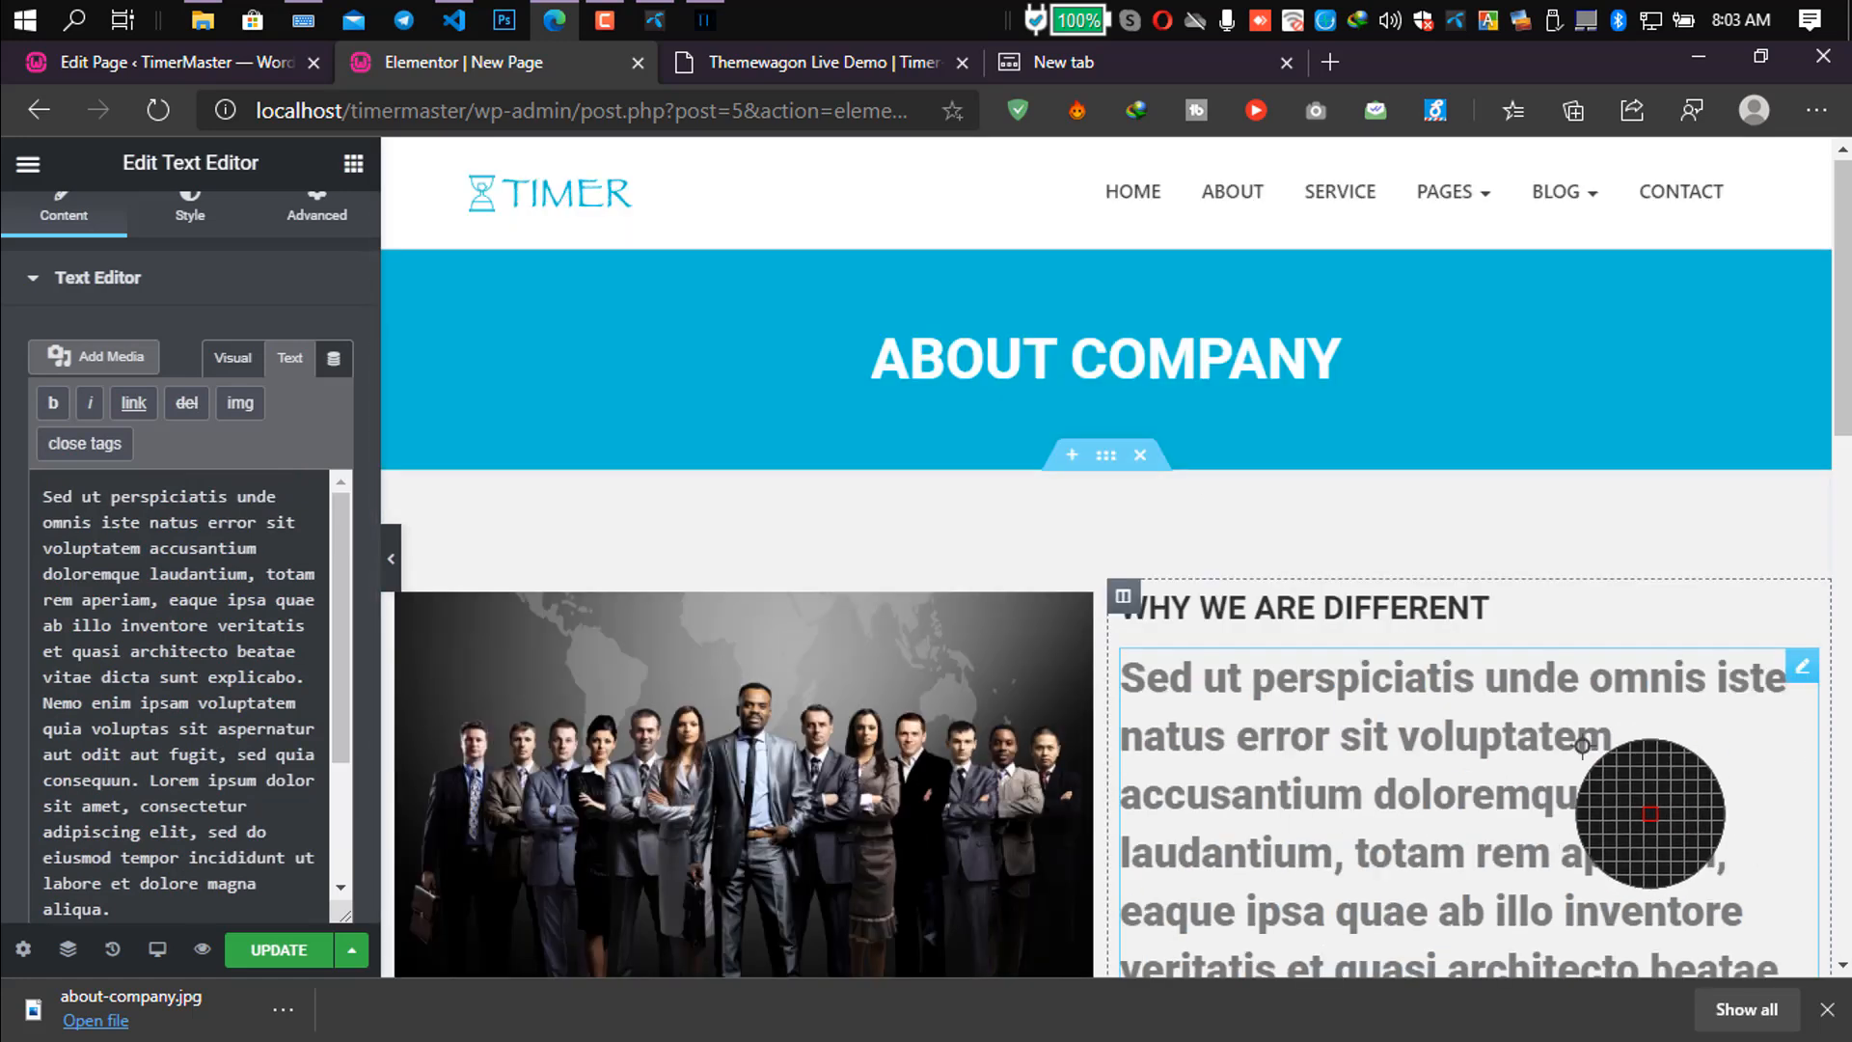
scroll(1592, 772, down, 2)
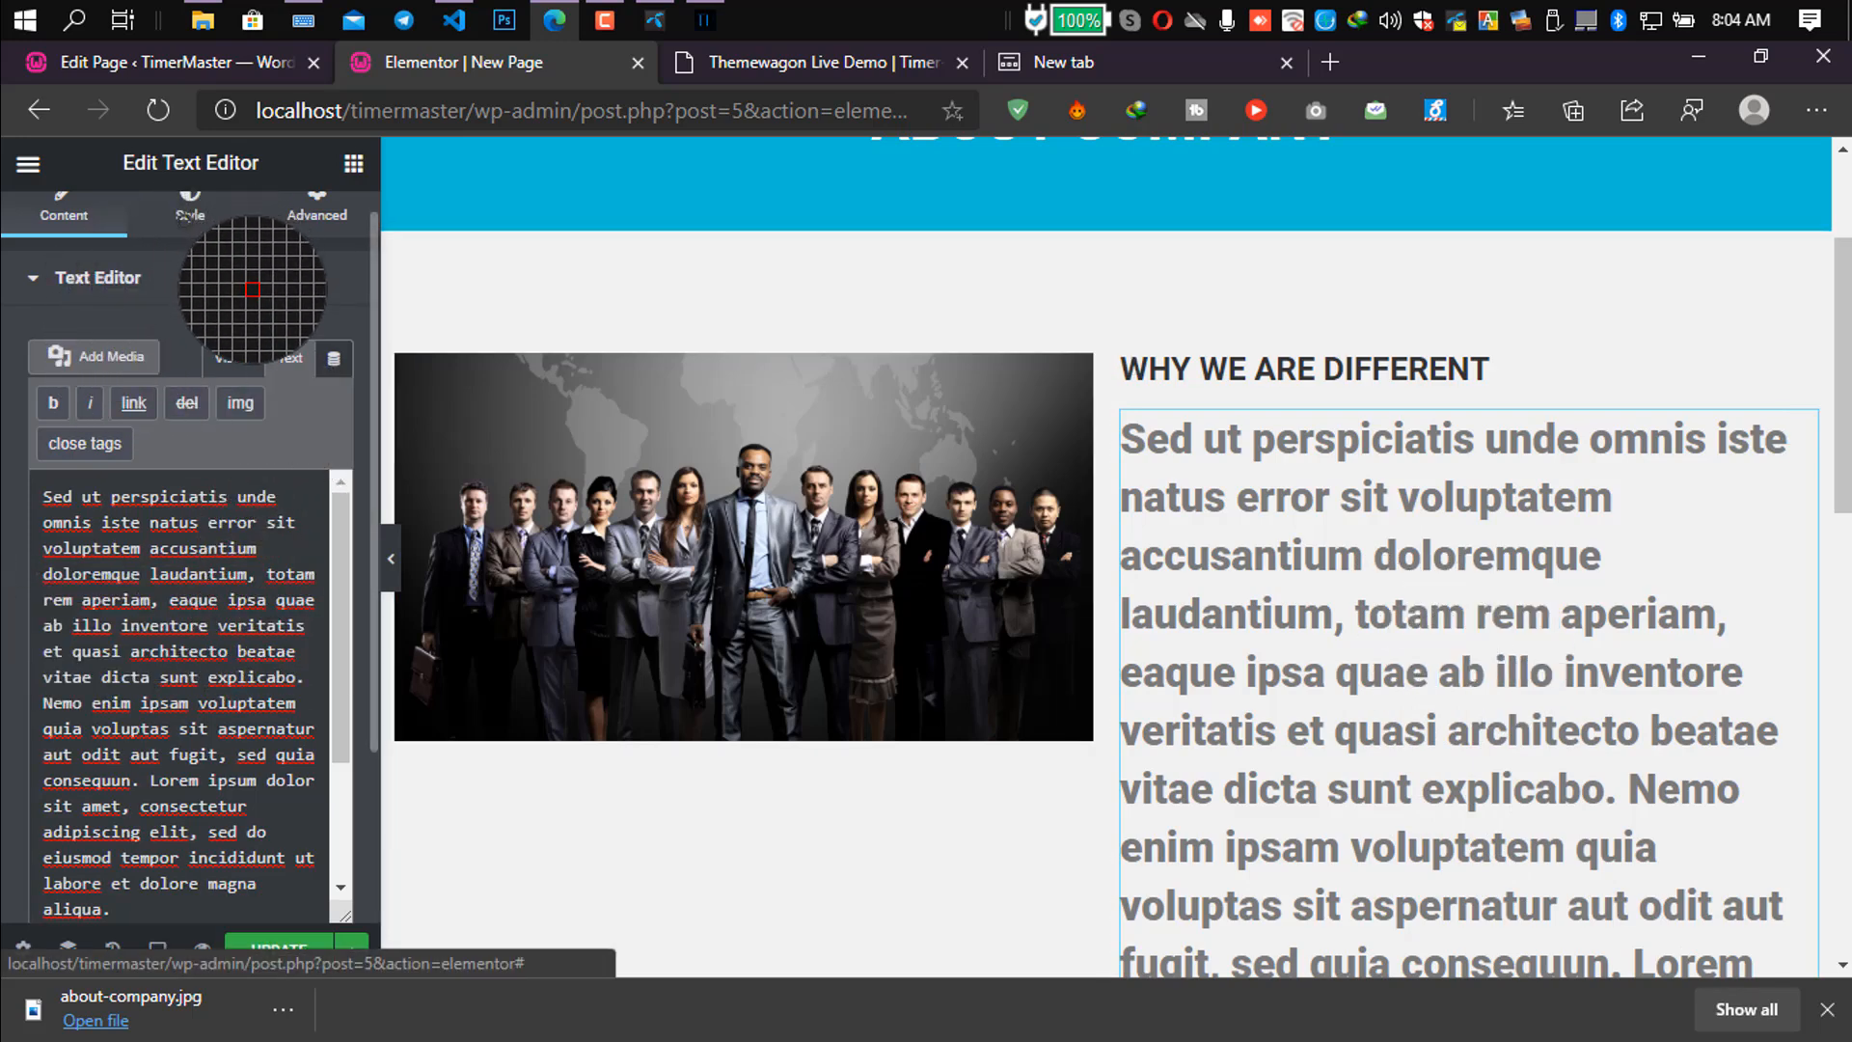
Set the WHY WE ARE DIFFERENT paragraph's typography to size 16 px, weight 300 and line height 22 px.
click(187, 214)
click(298, 429)
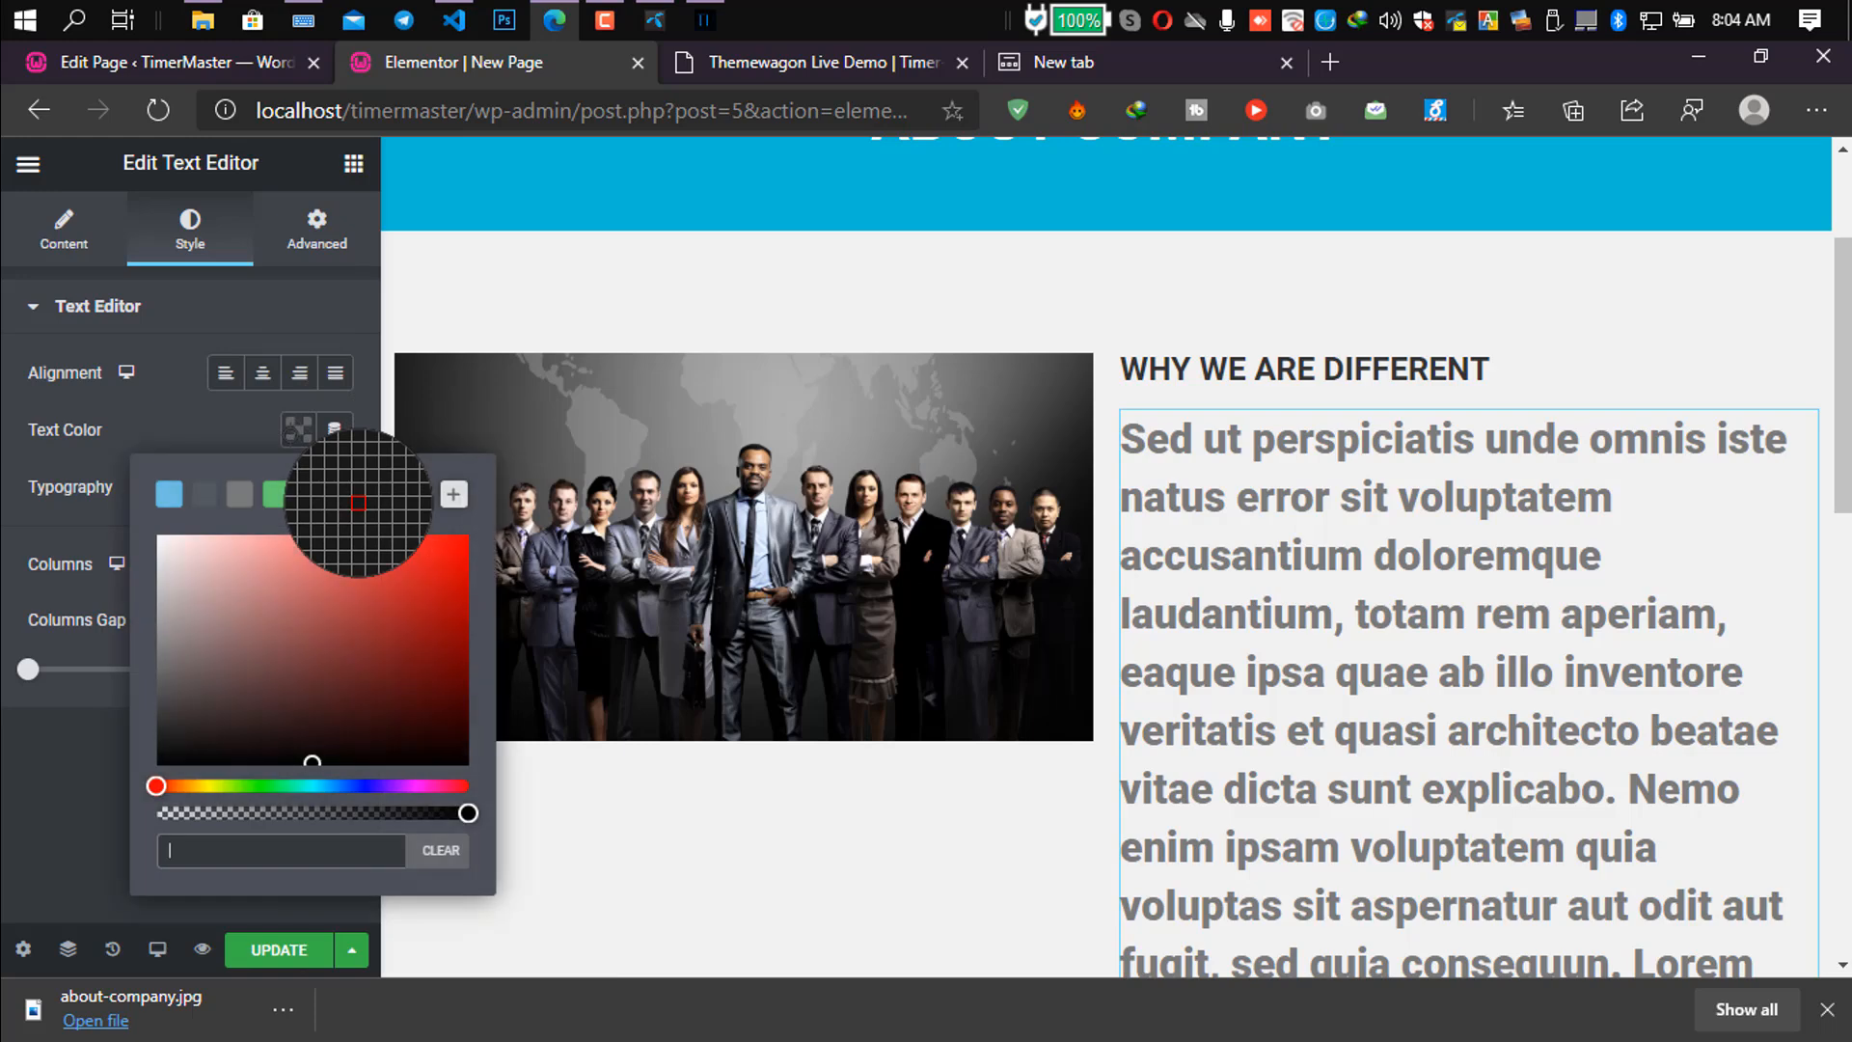
key(Escape)
click(335, 489)
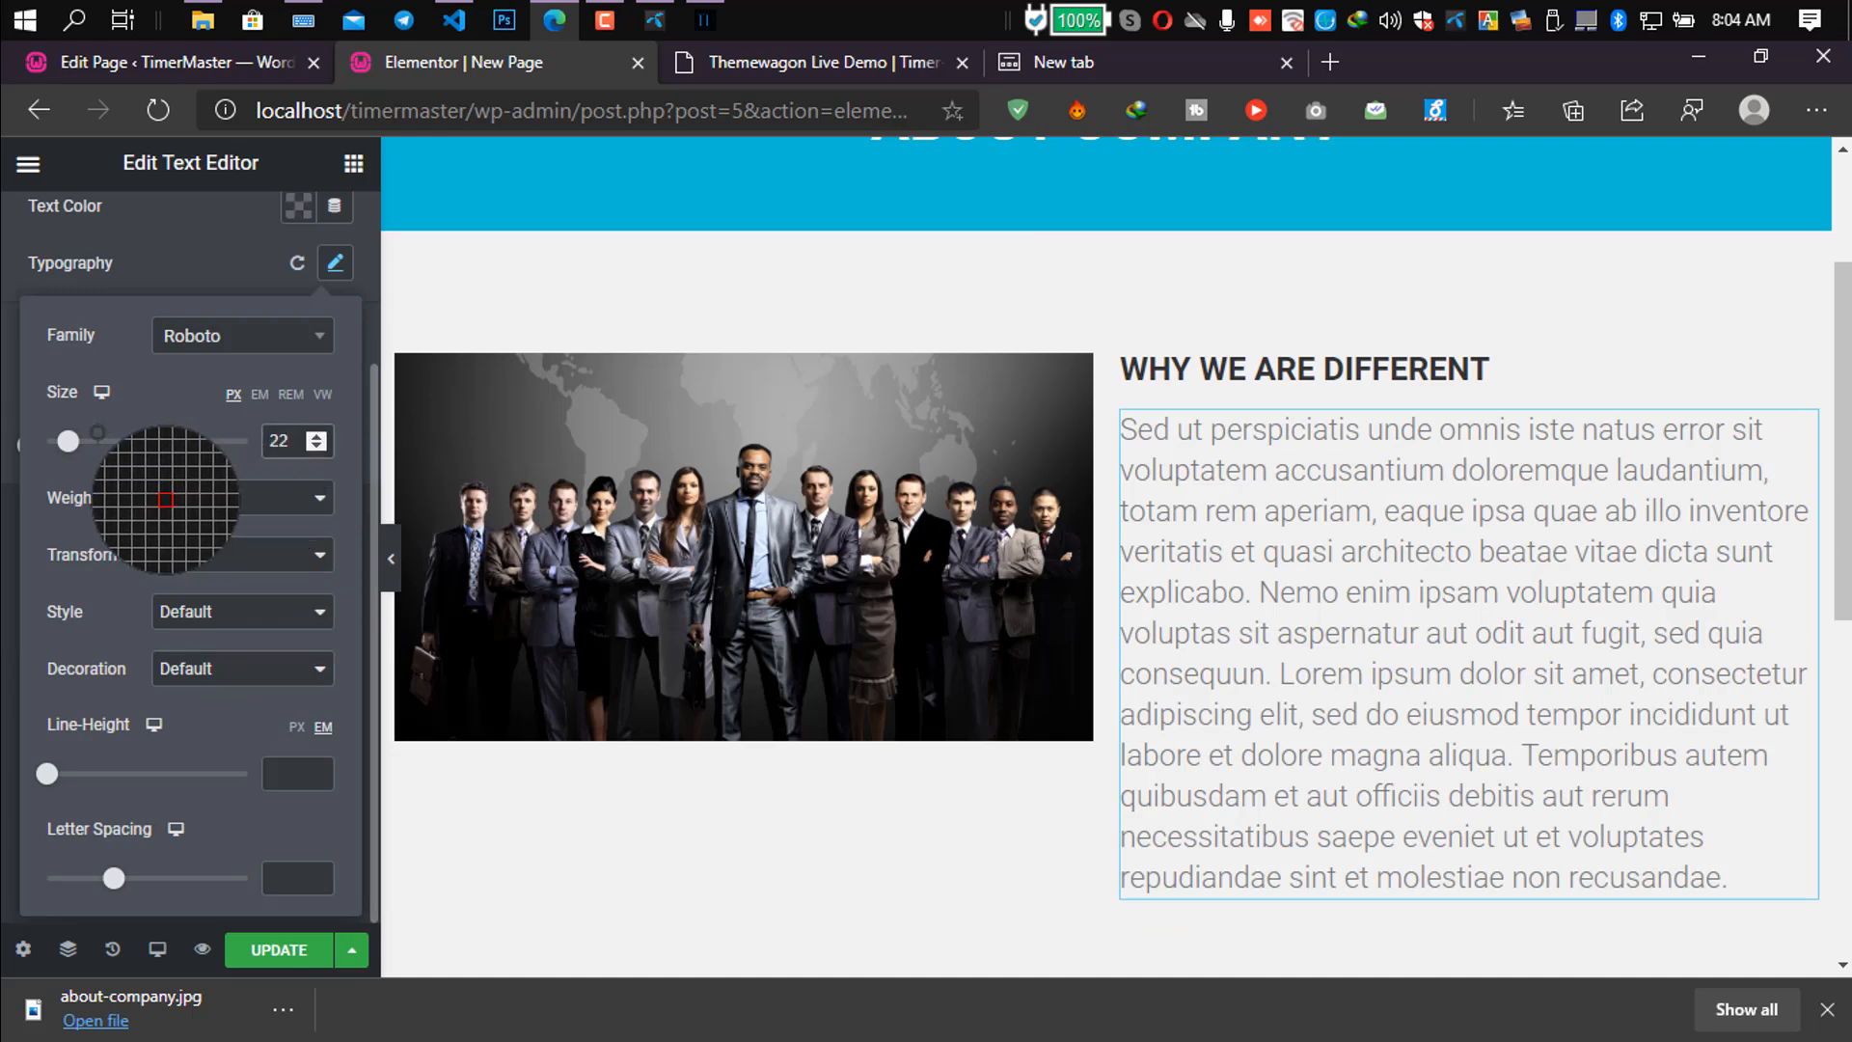
drag(68, 441, 58, 441)
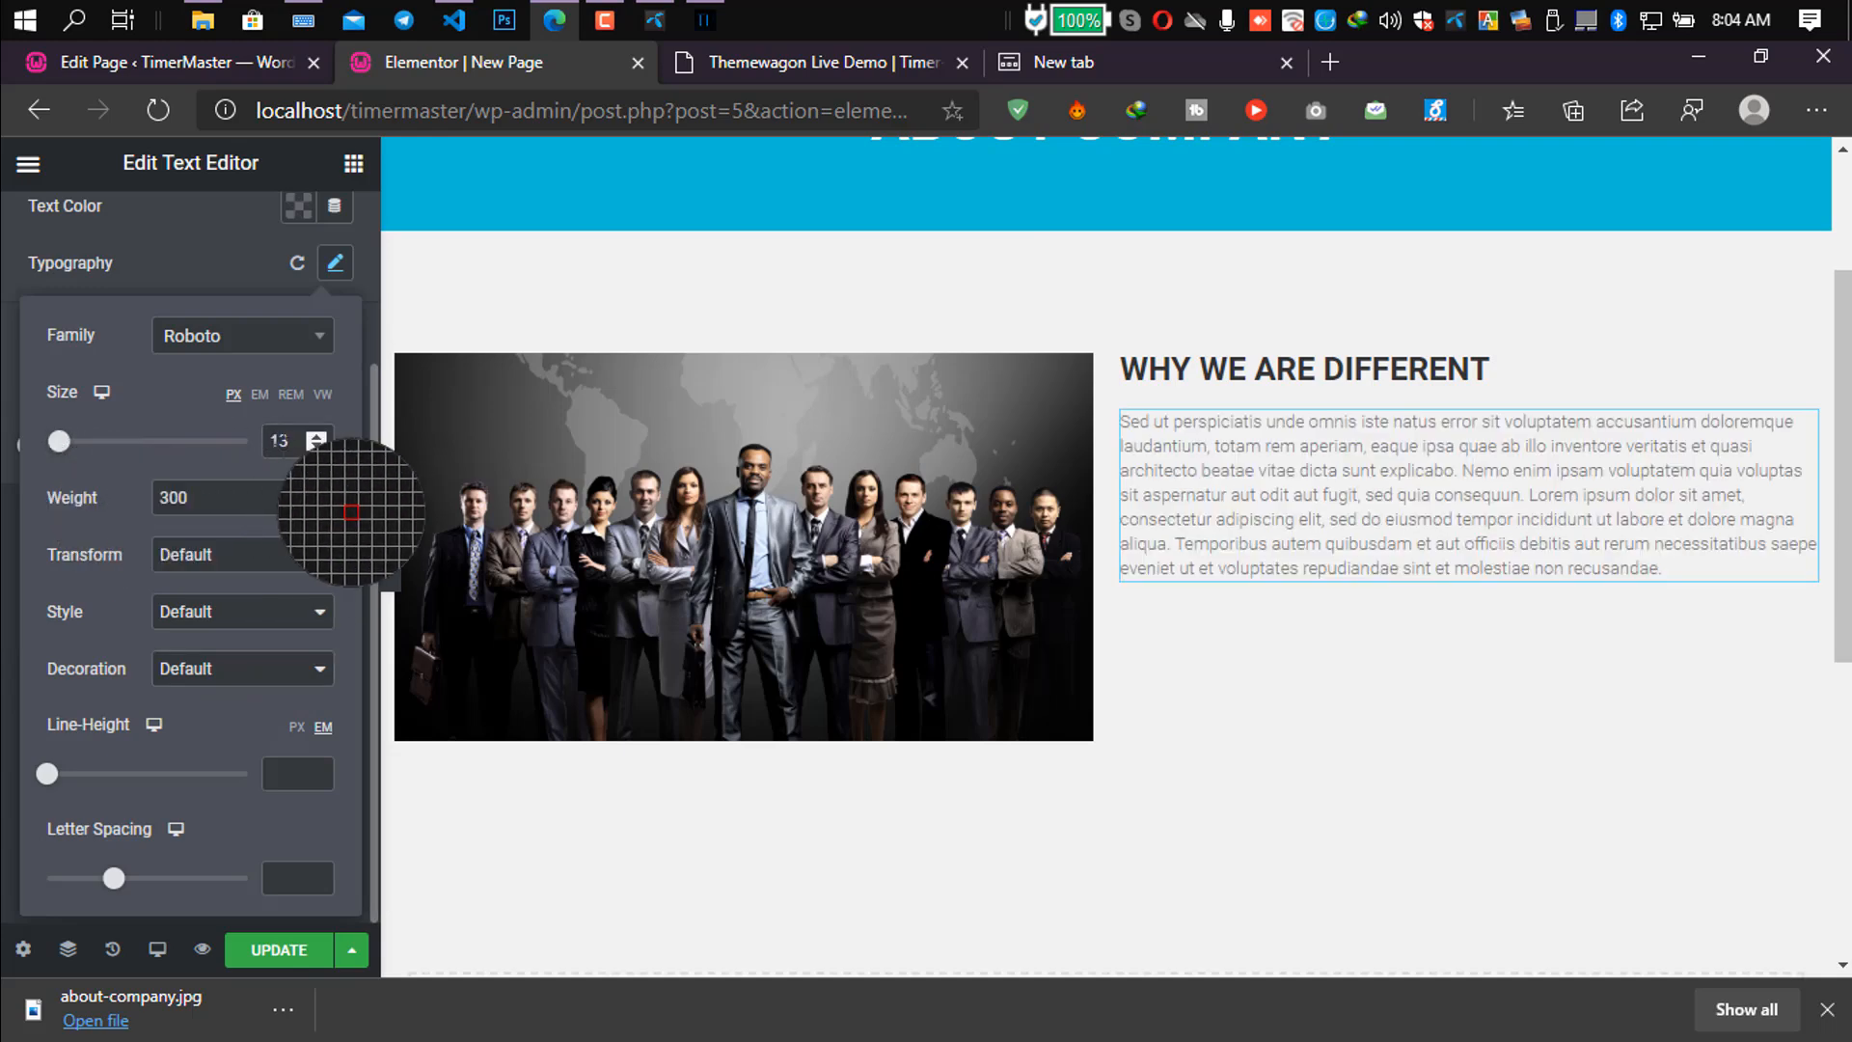
key(Up)
key(Up)
key(Up)
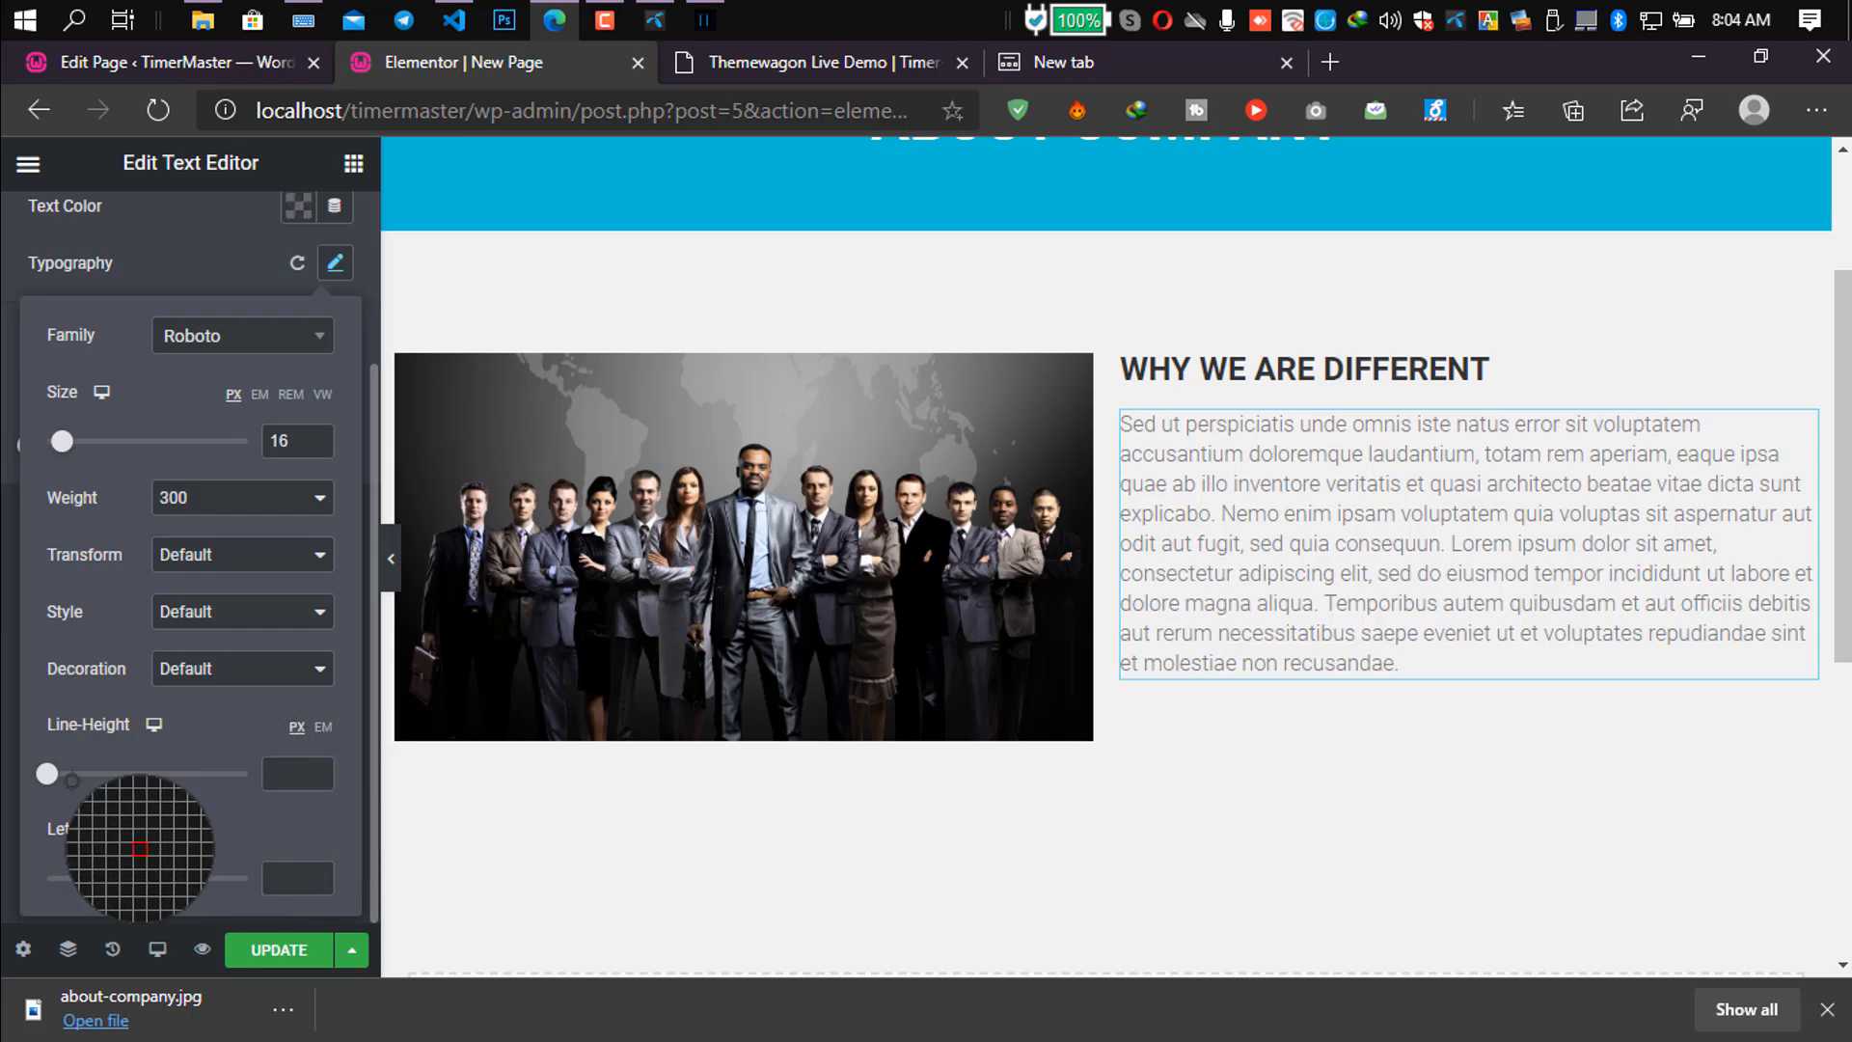
drag(48, 773, 87, 772)
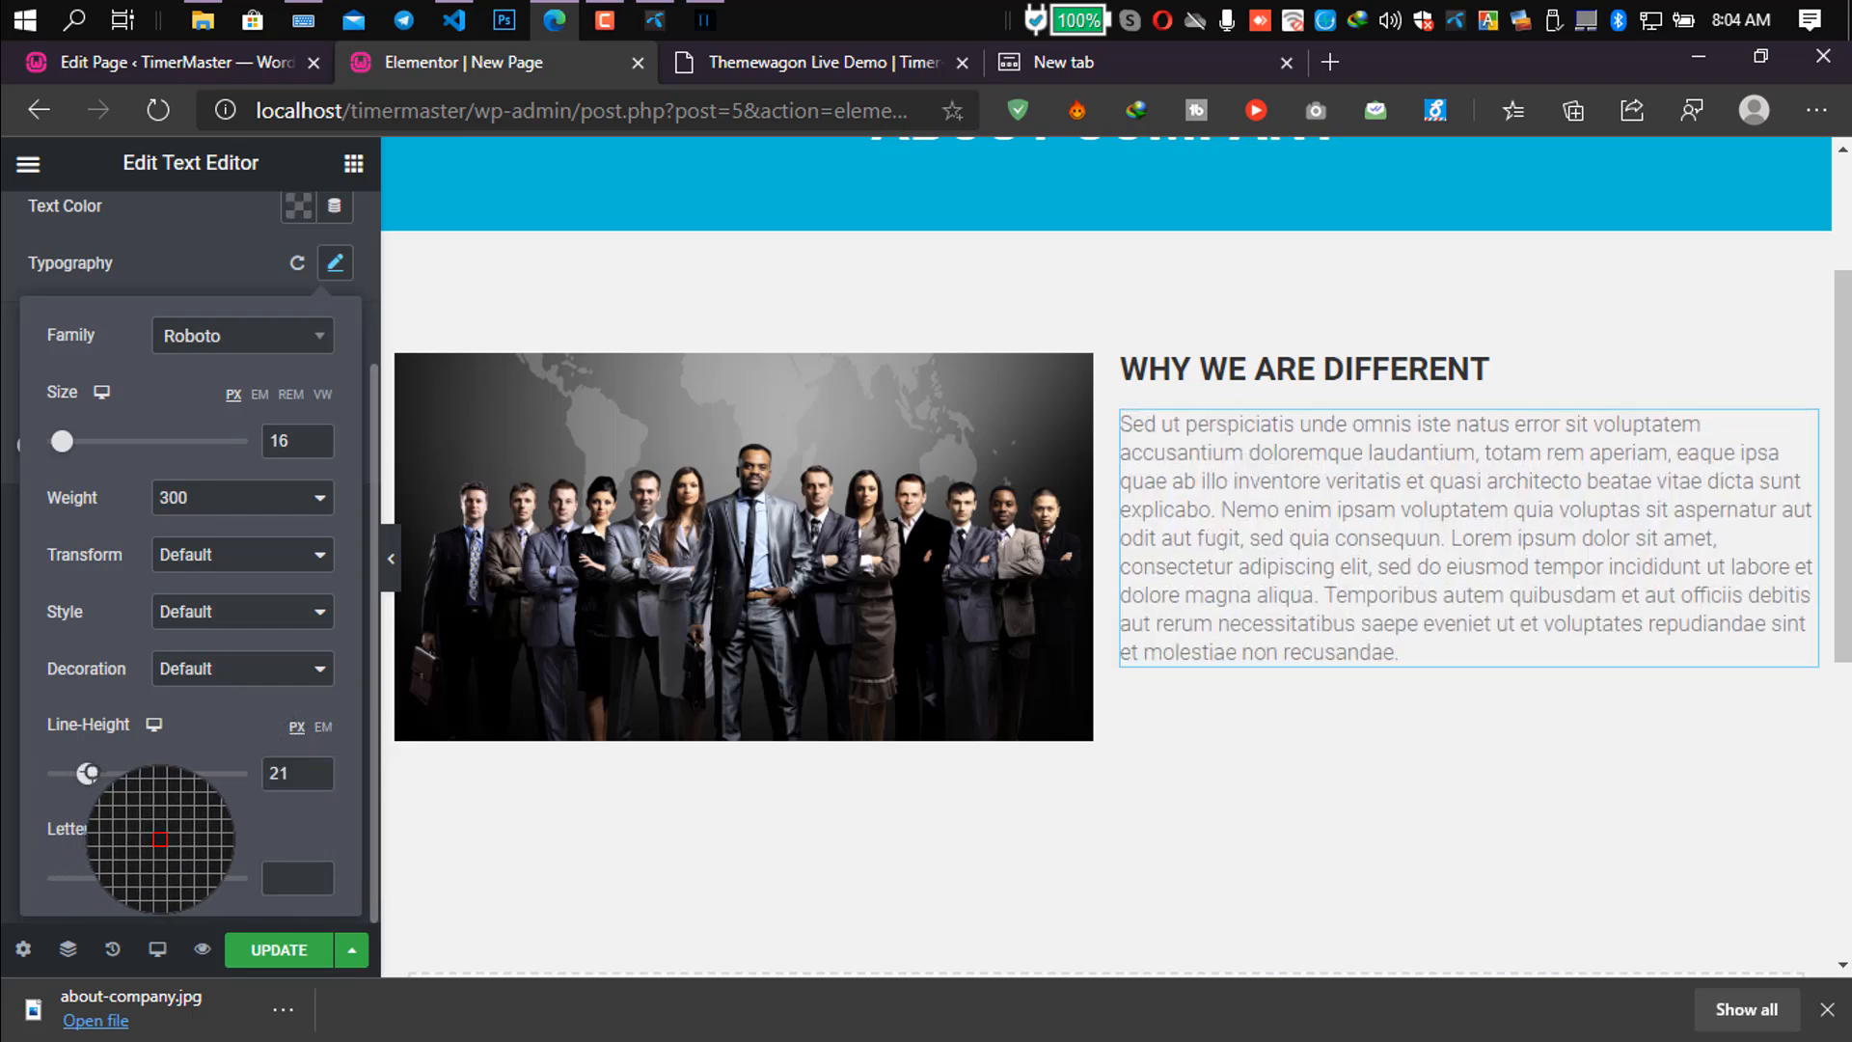
key(Up)
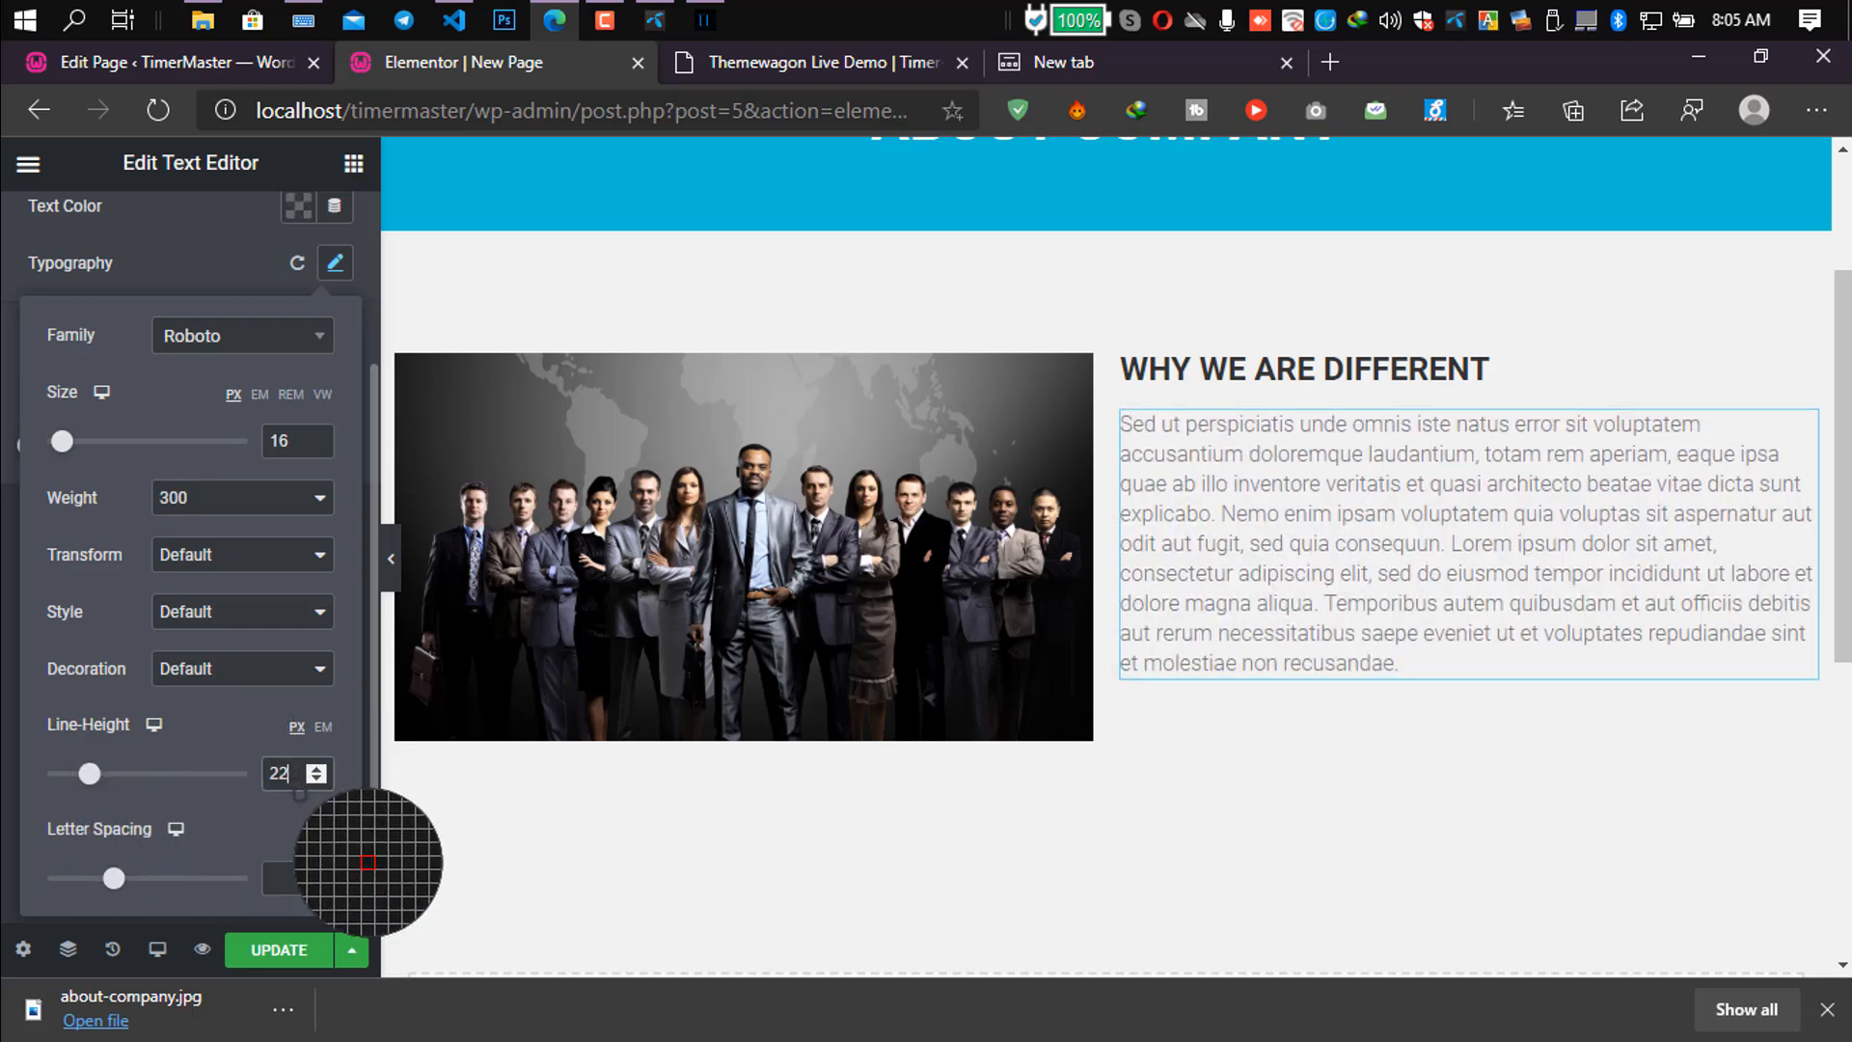
Copy the paragraph color #727272 from the demo's style rules and apply it as the Elementor text block's color.
key(ctrl+Tab)
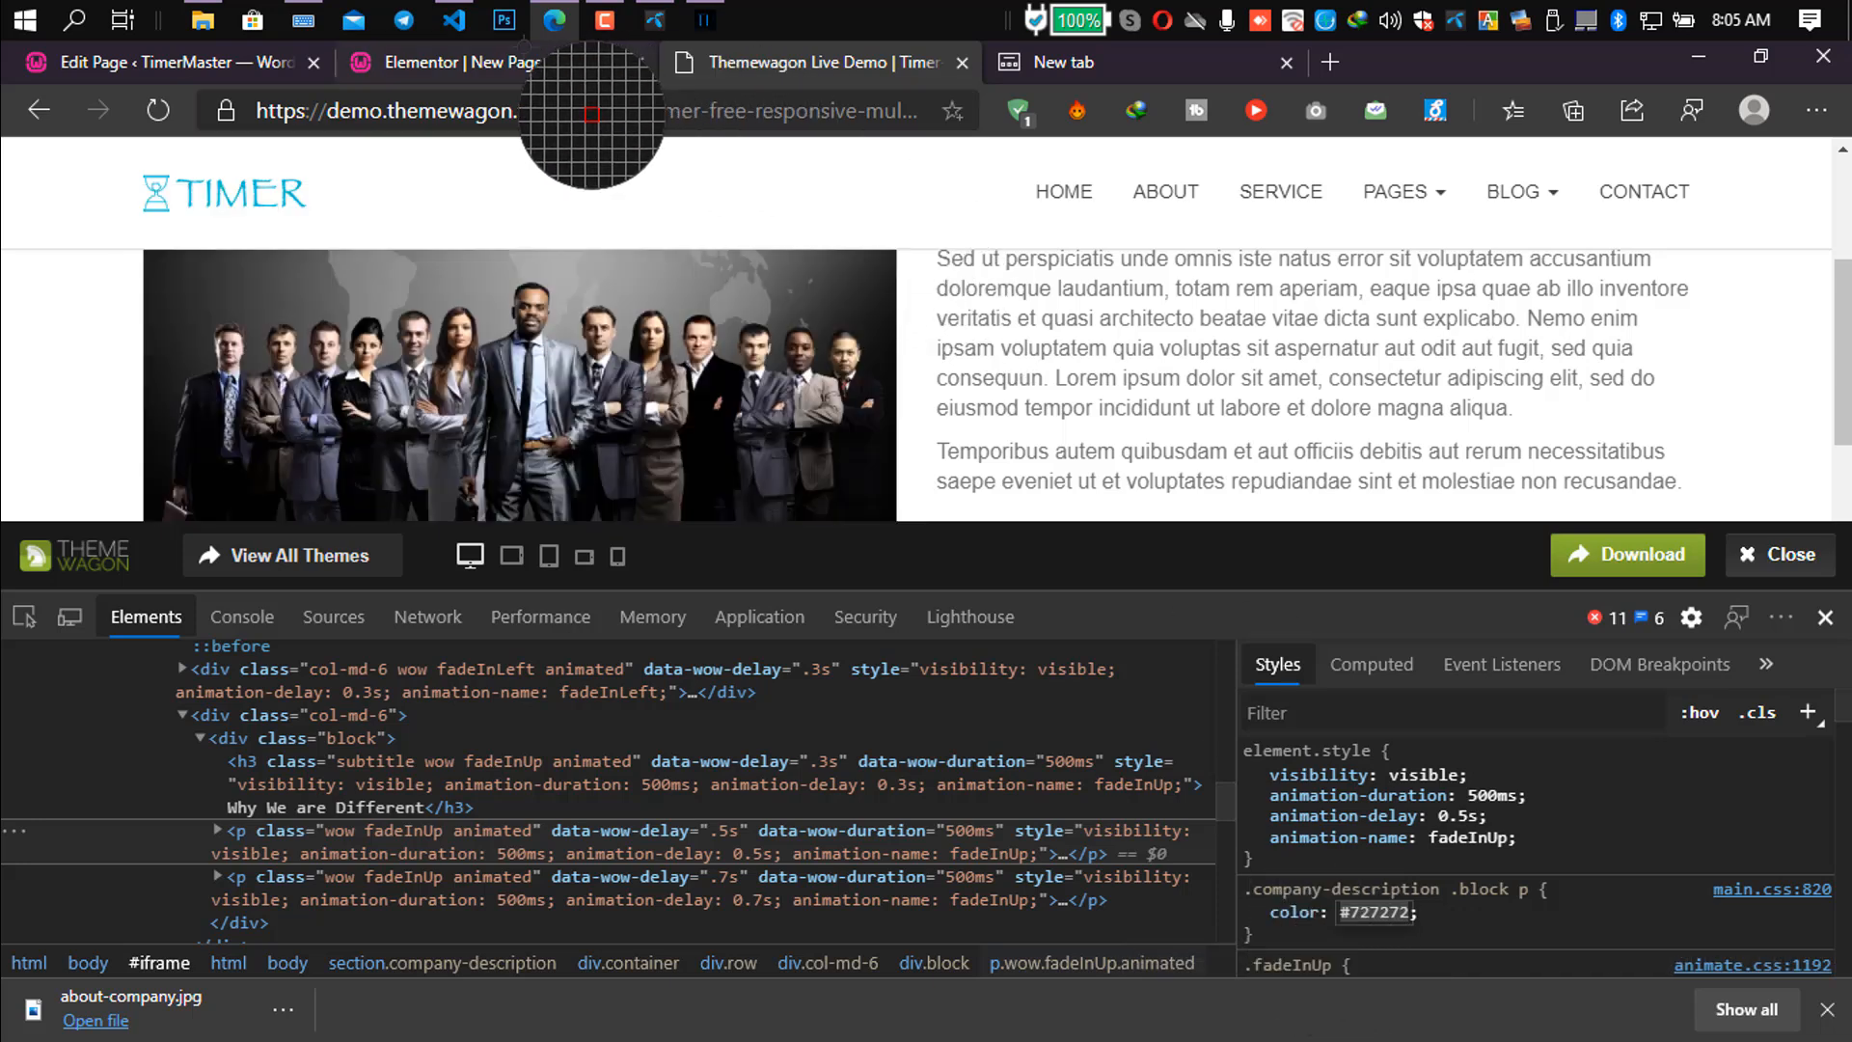
key(ctrl+shift+Tab)
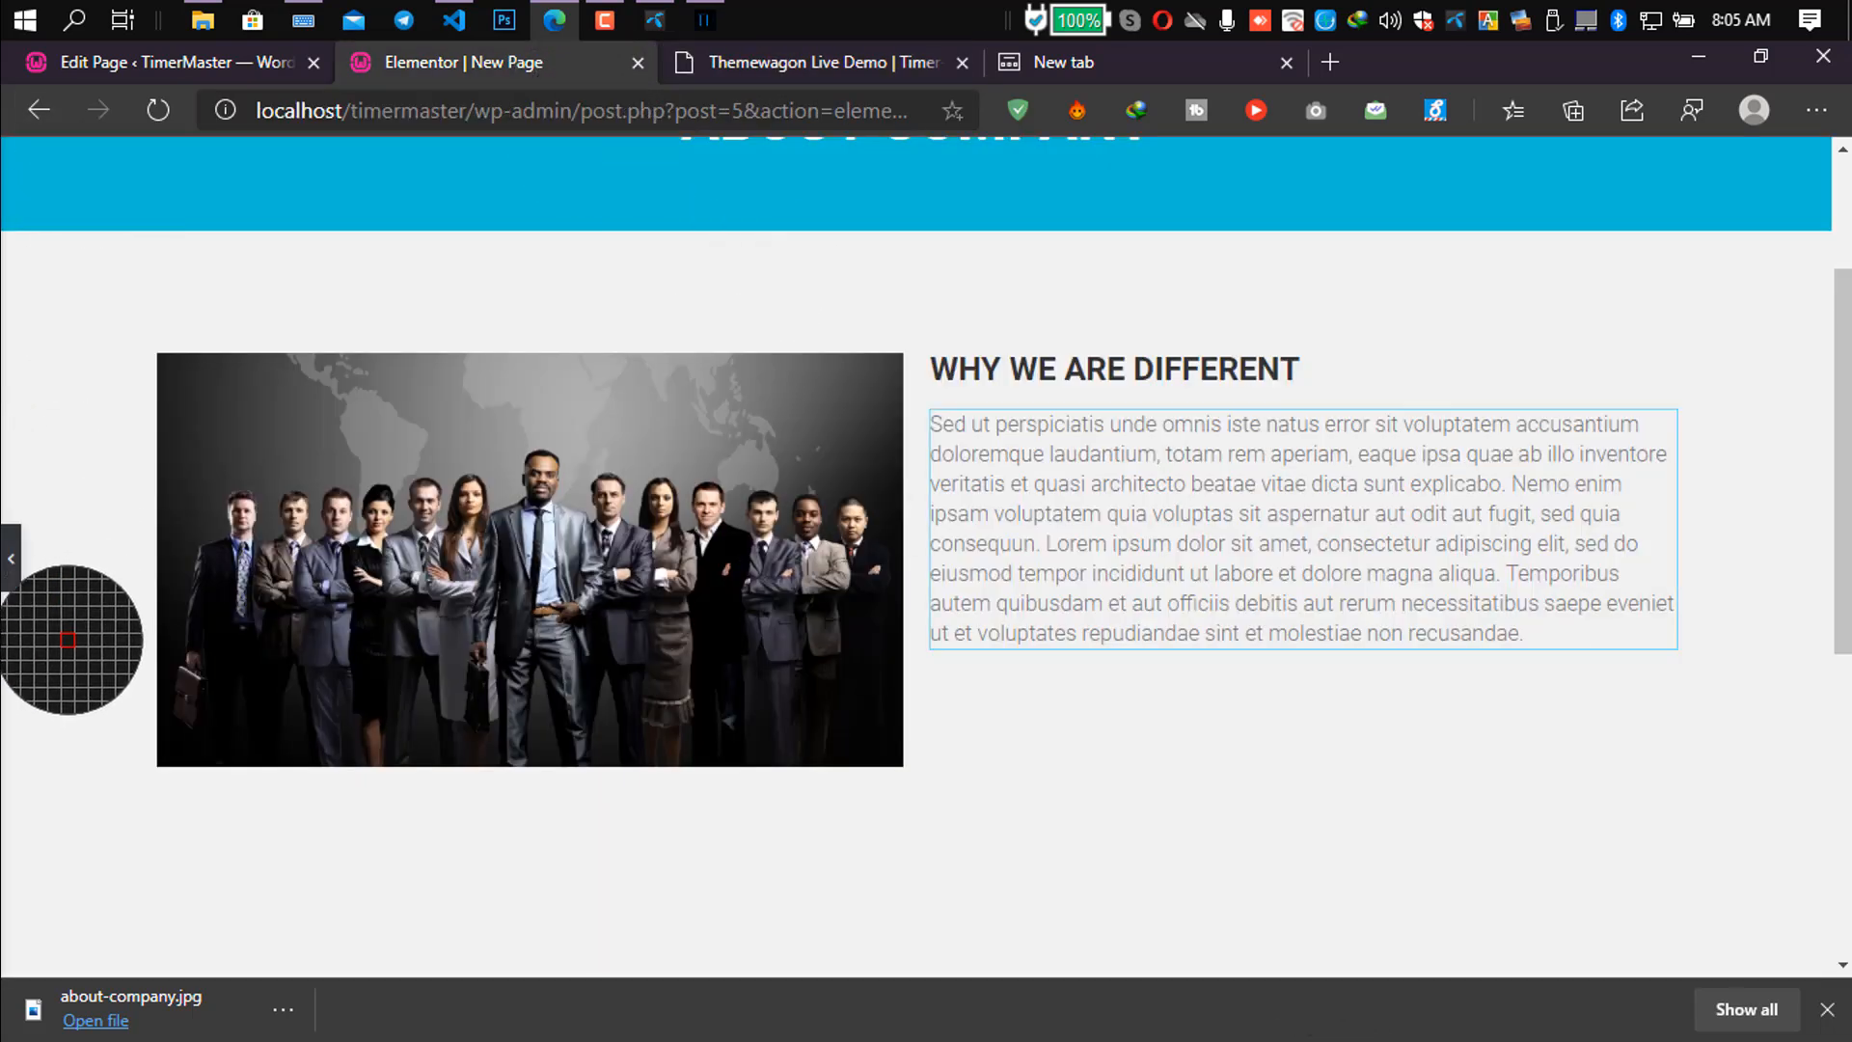
key(ctrl+p)
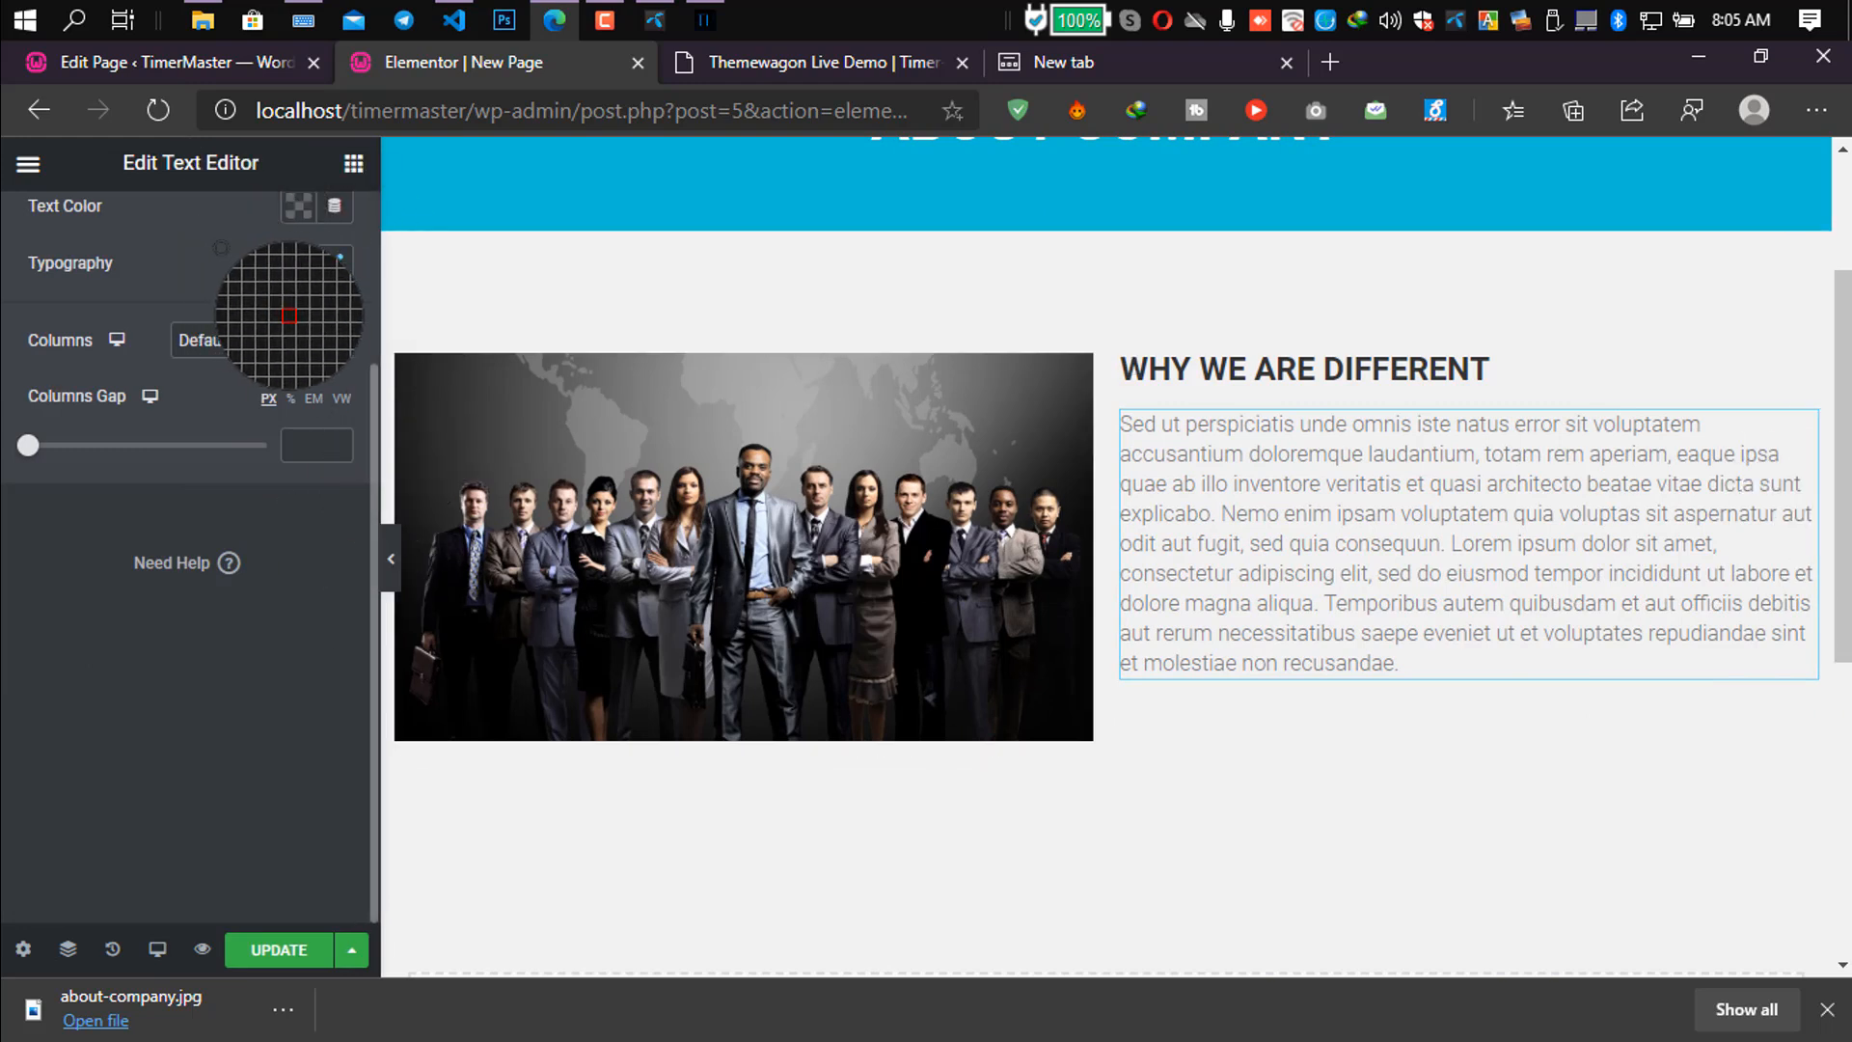
scroll(301, 477, up, 3)
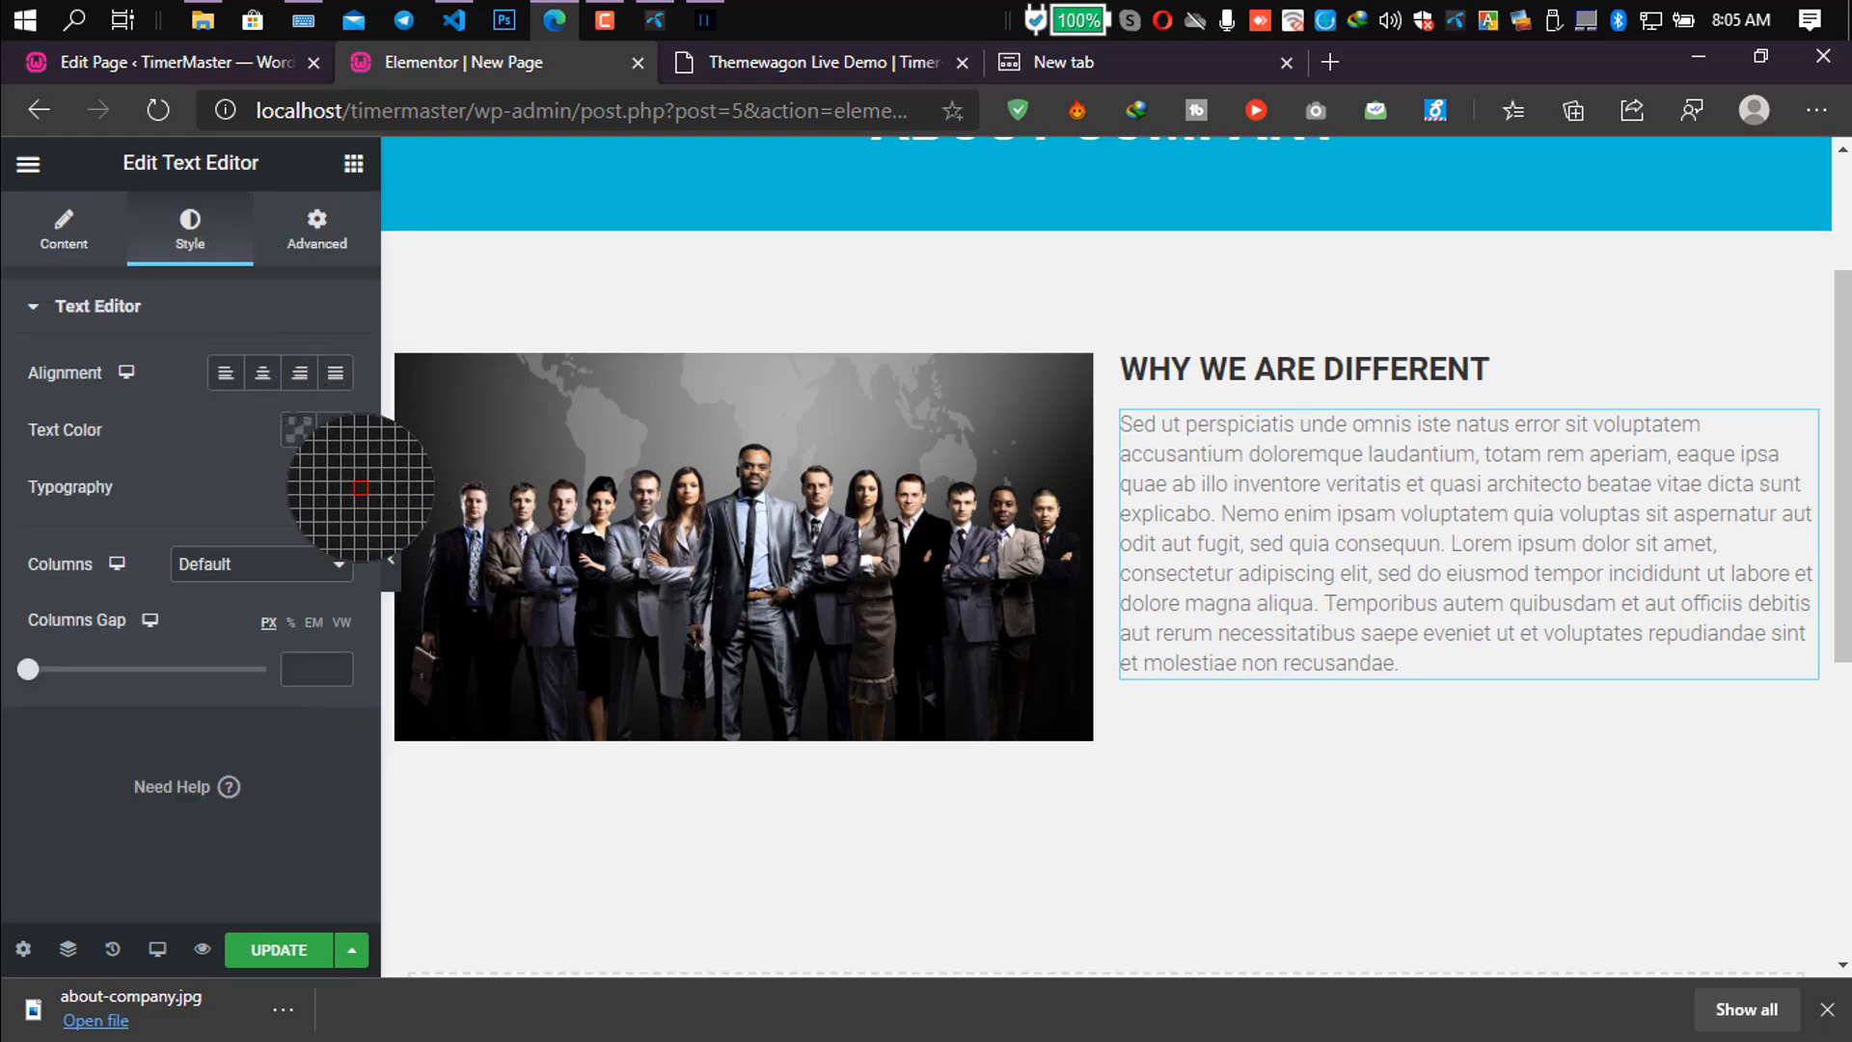
click(294, 424)
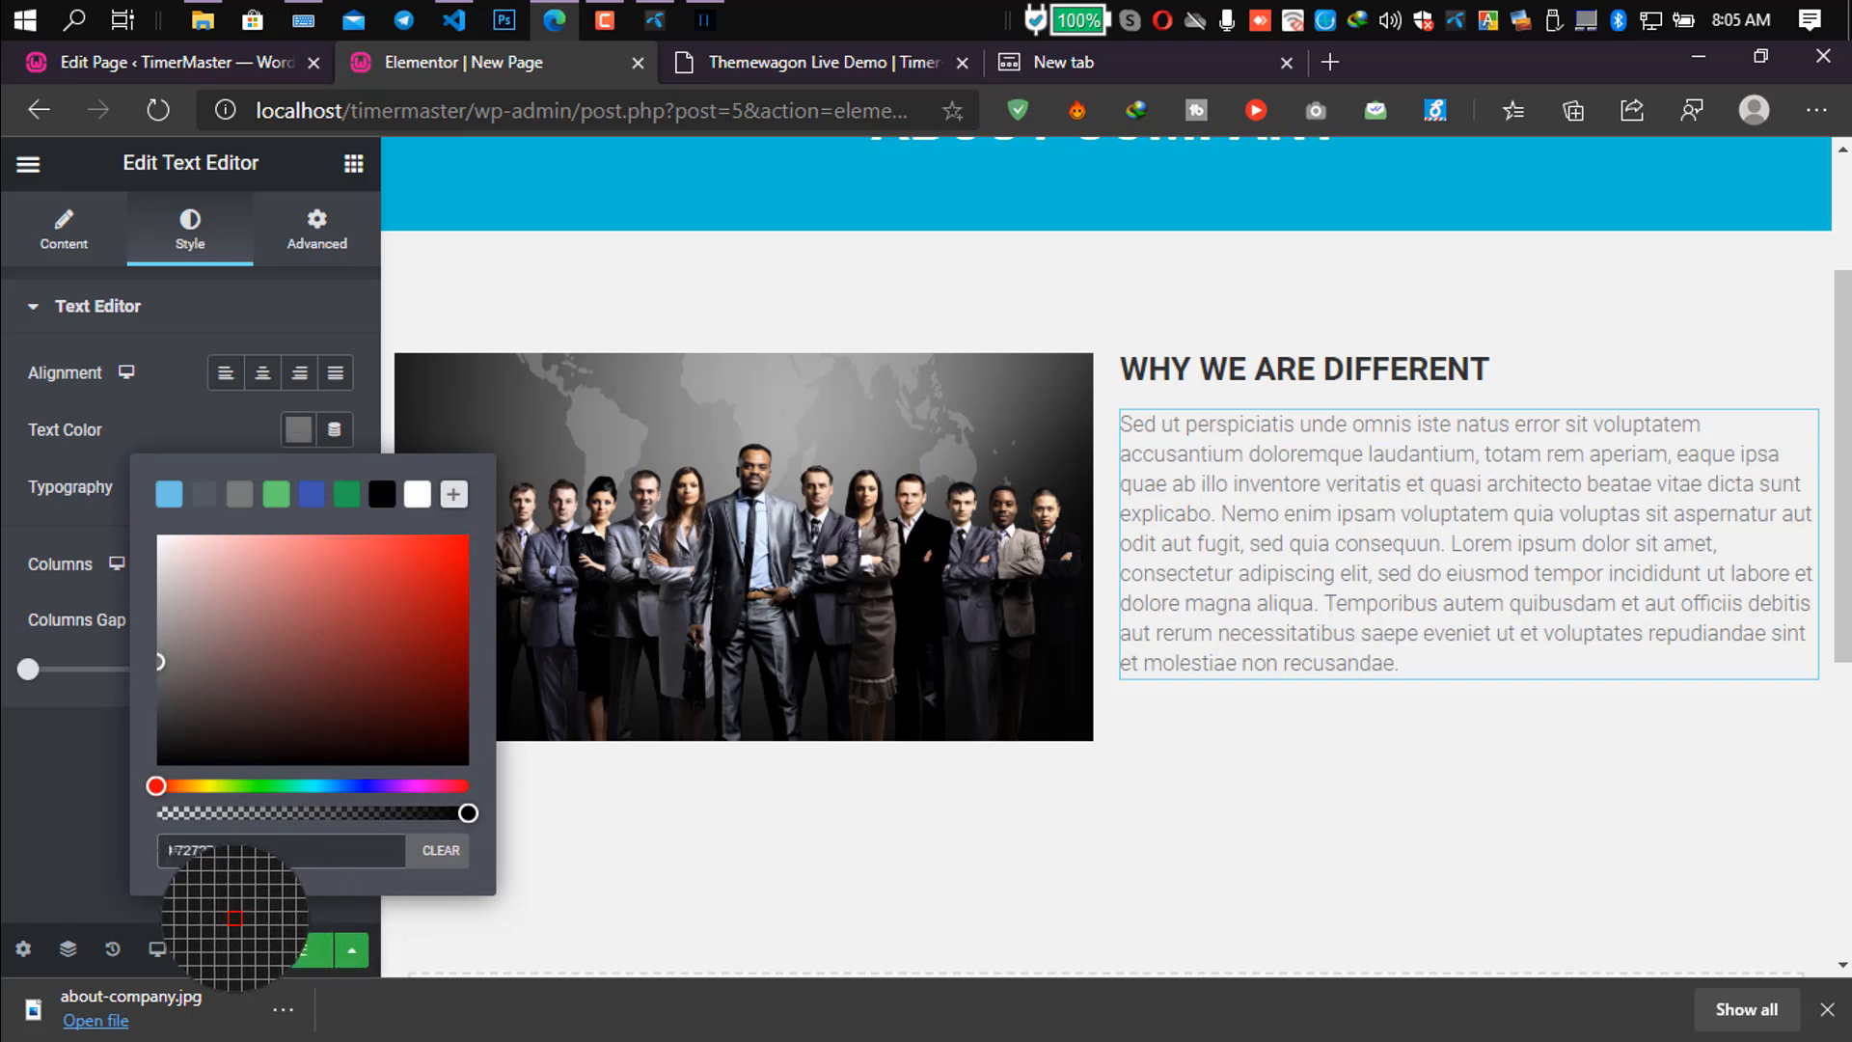
click(63, 877)
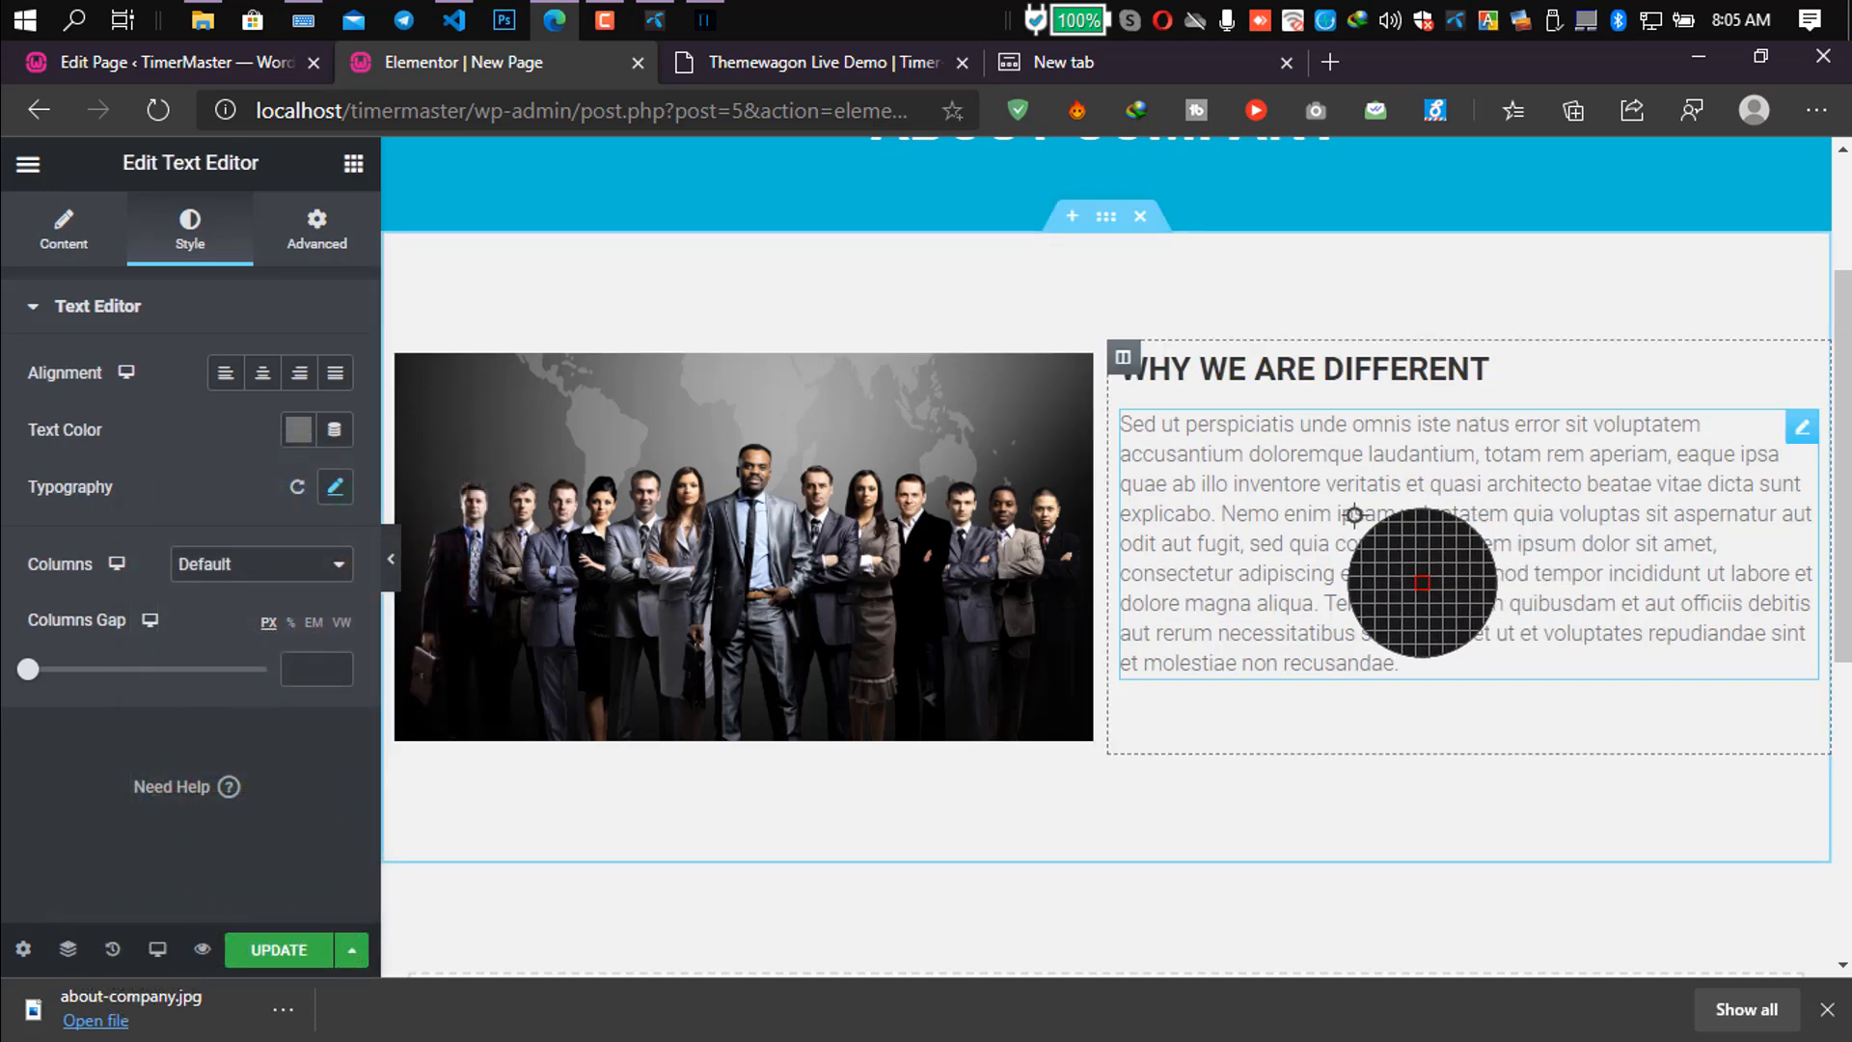
Examine the text and paragraph spacing of the demo's WHY WE ARE DIFFERENT section.
click(858, 61)
scroll(1254, 357, down, 2)
scroll(1061, 405, up, 4)
scroll(1041, 413, down, 3)
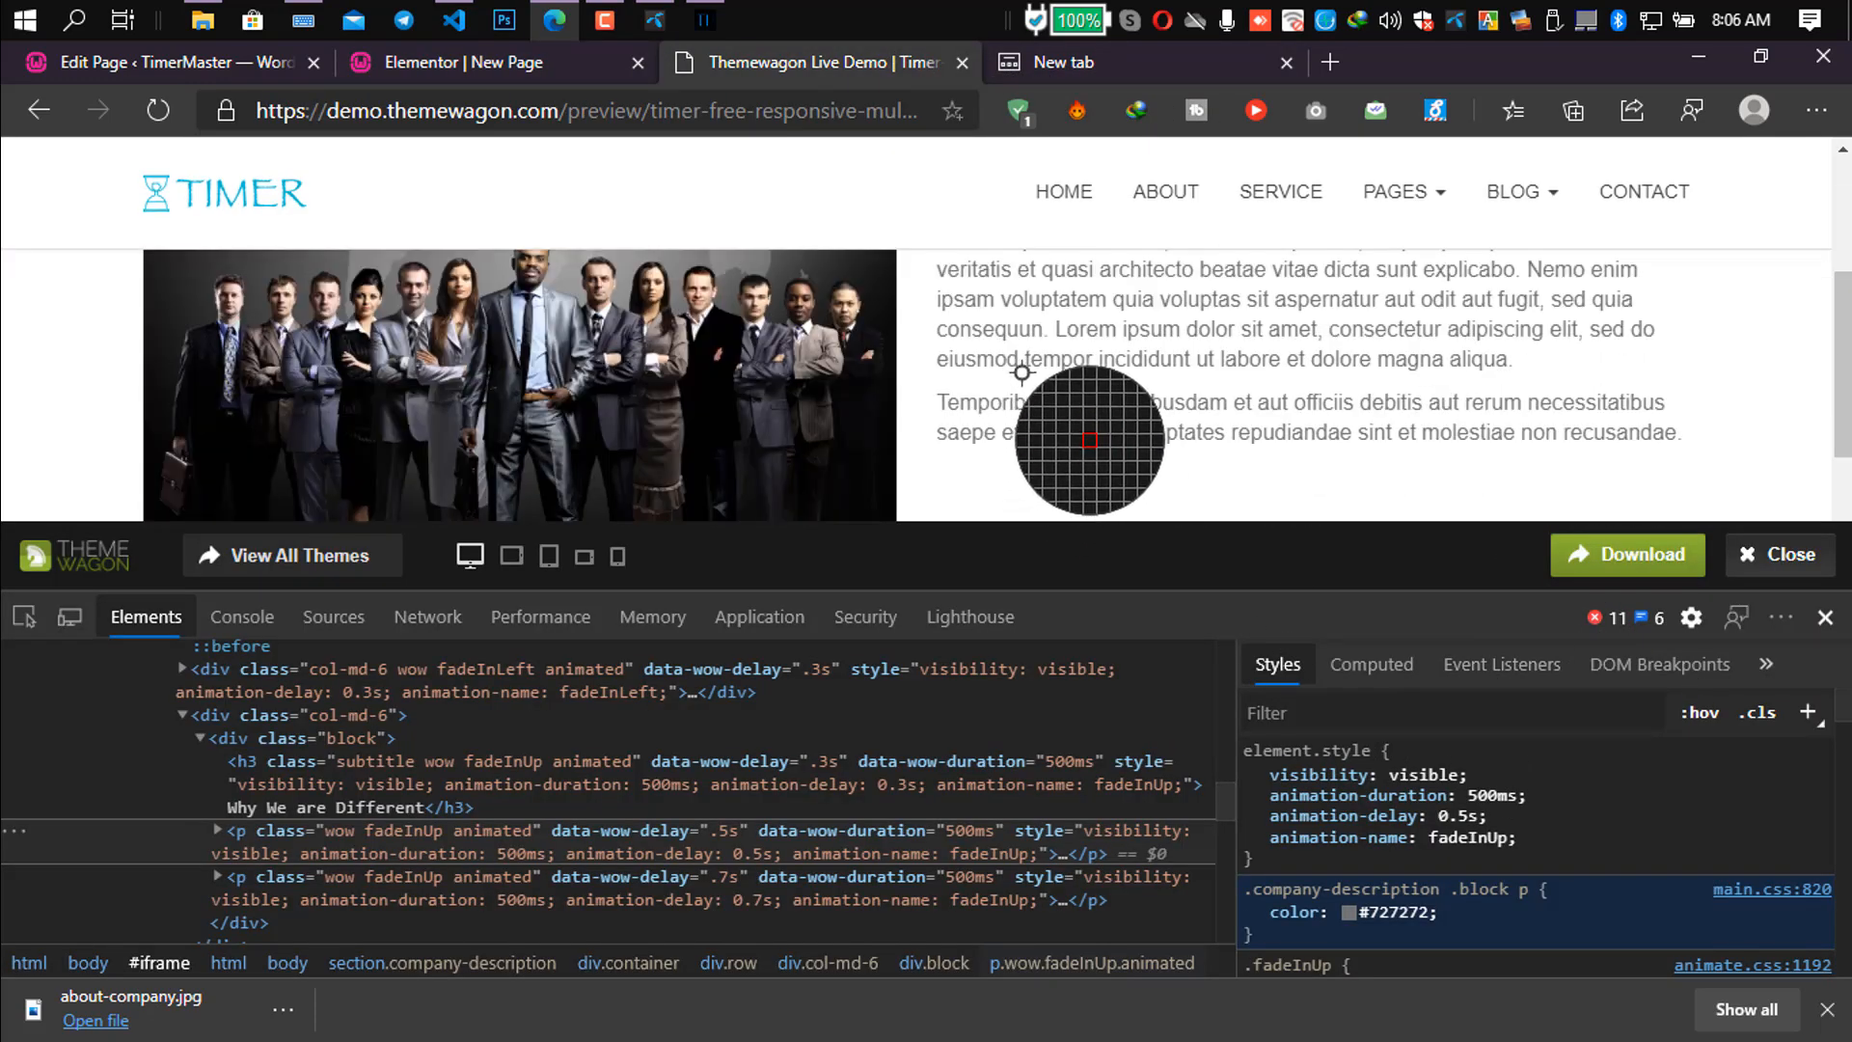
scroll(1052, 375, down, 3)
scroll(984, 455, up, 3)
scroll(1013, 476, up, 3)
scroll(1013, 434, down, 3)
click(559, 62)
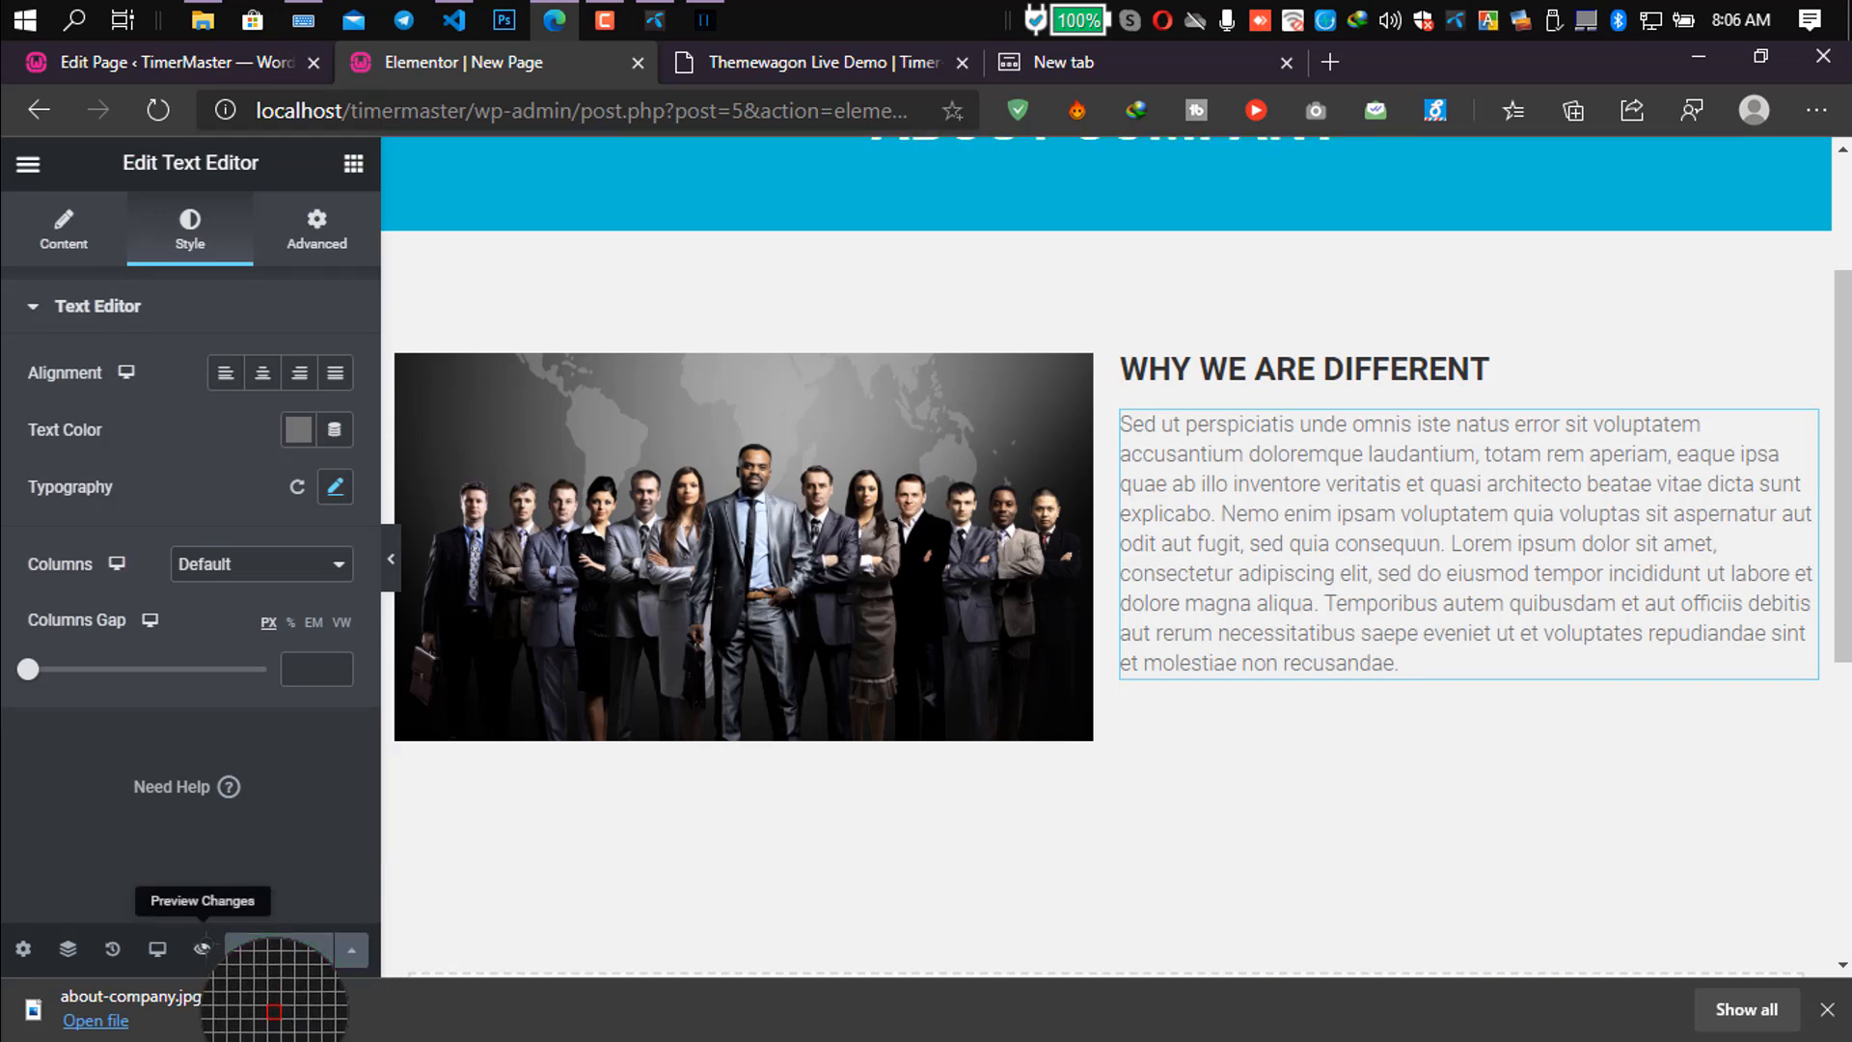
Preview the page and compare its banner, image and paragraph text with the demo's About page.
click(201, 948)
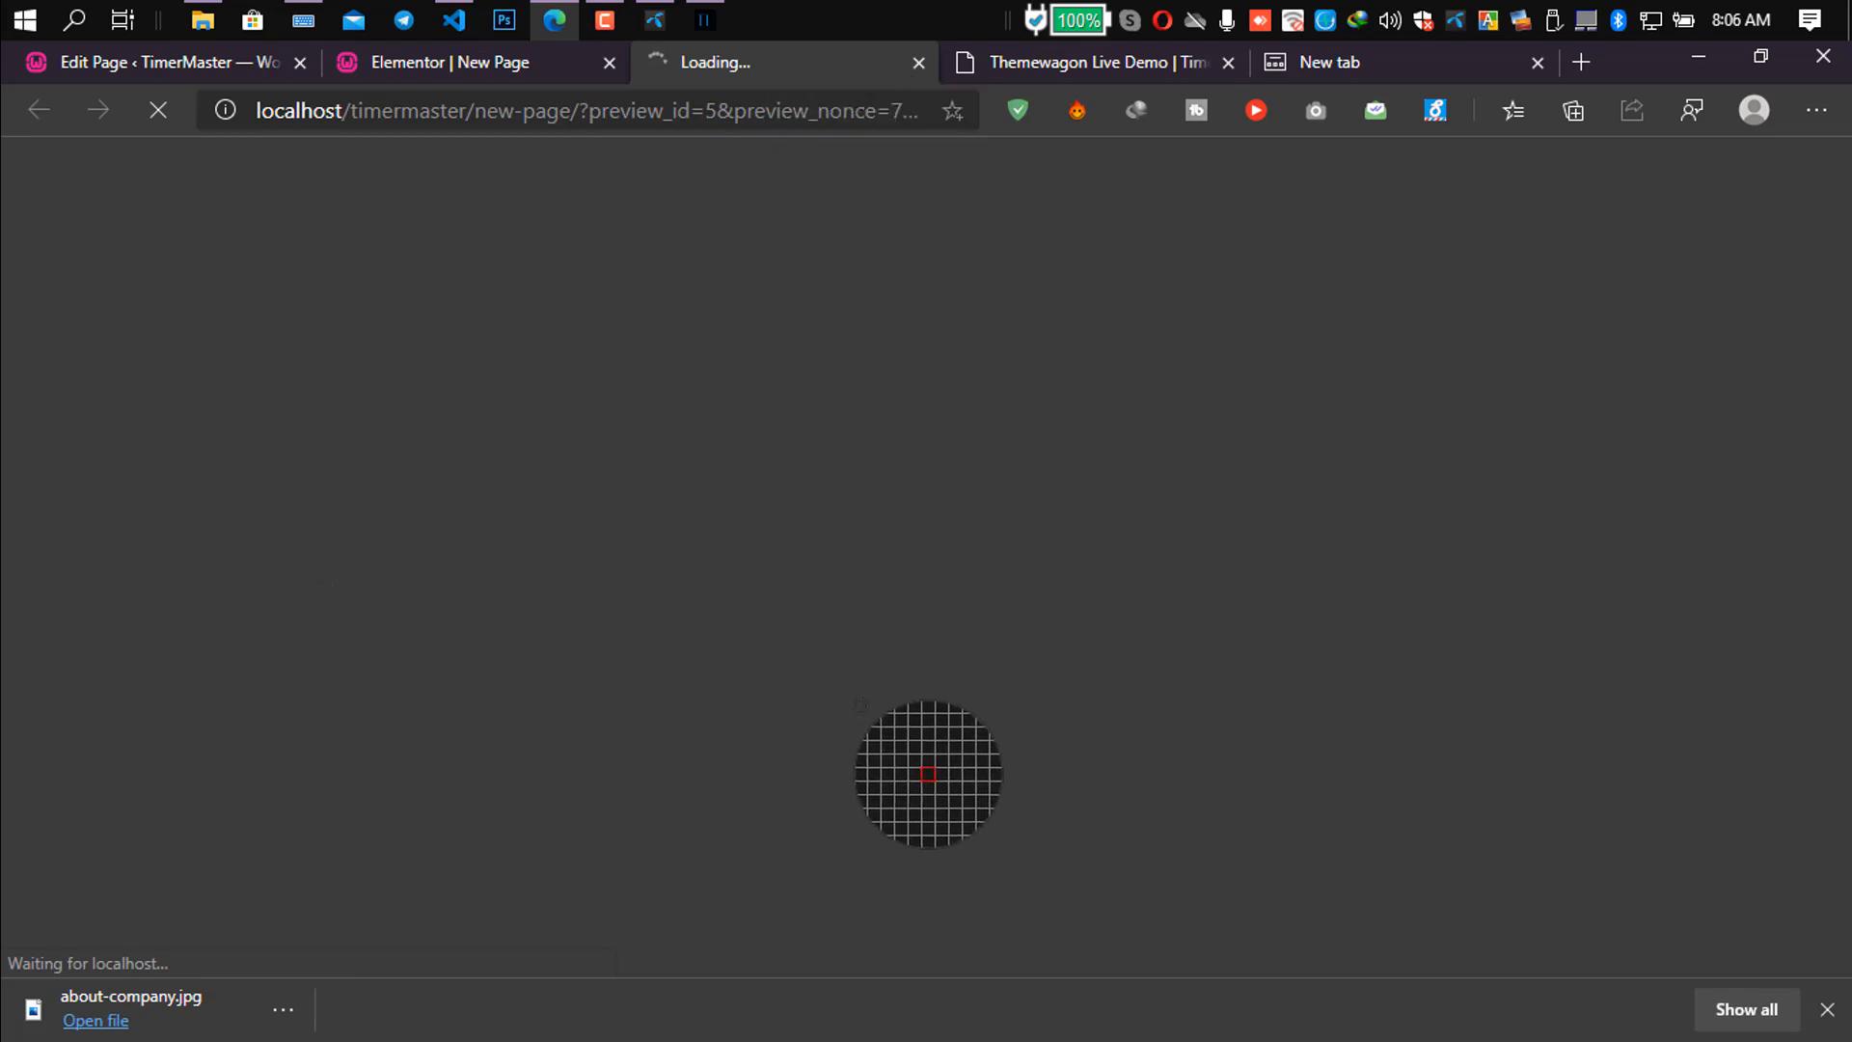
scroll(1115, 795, down, 3)
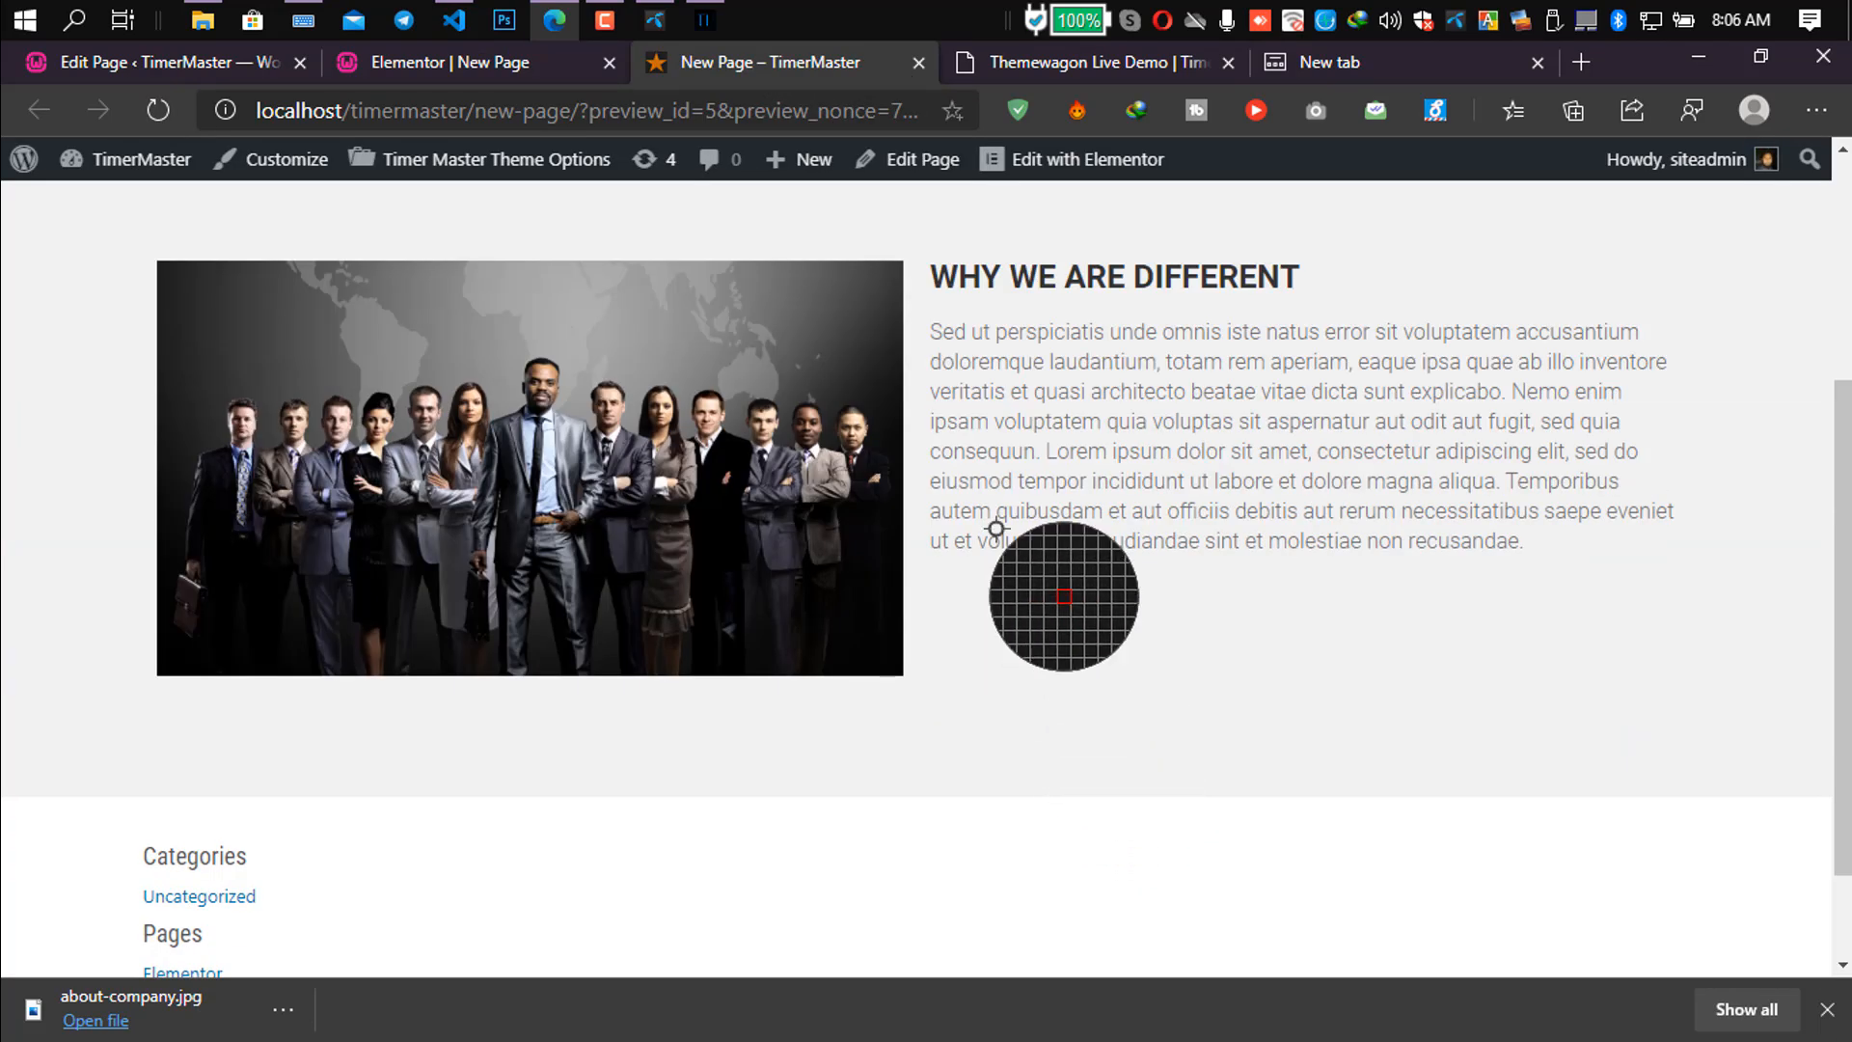
click(1015, 64)
scroll(1050, 376, up, 4)
scroll(1049, 376, down, 3)
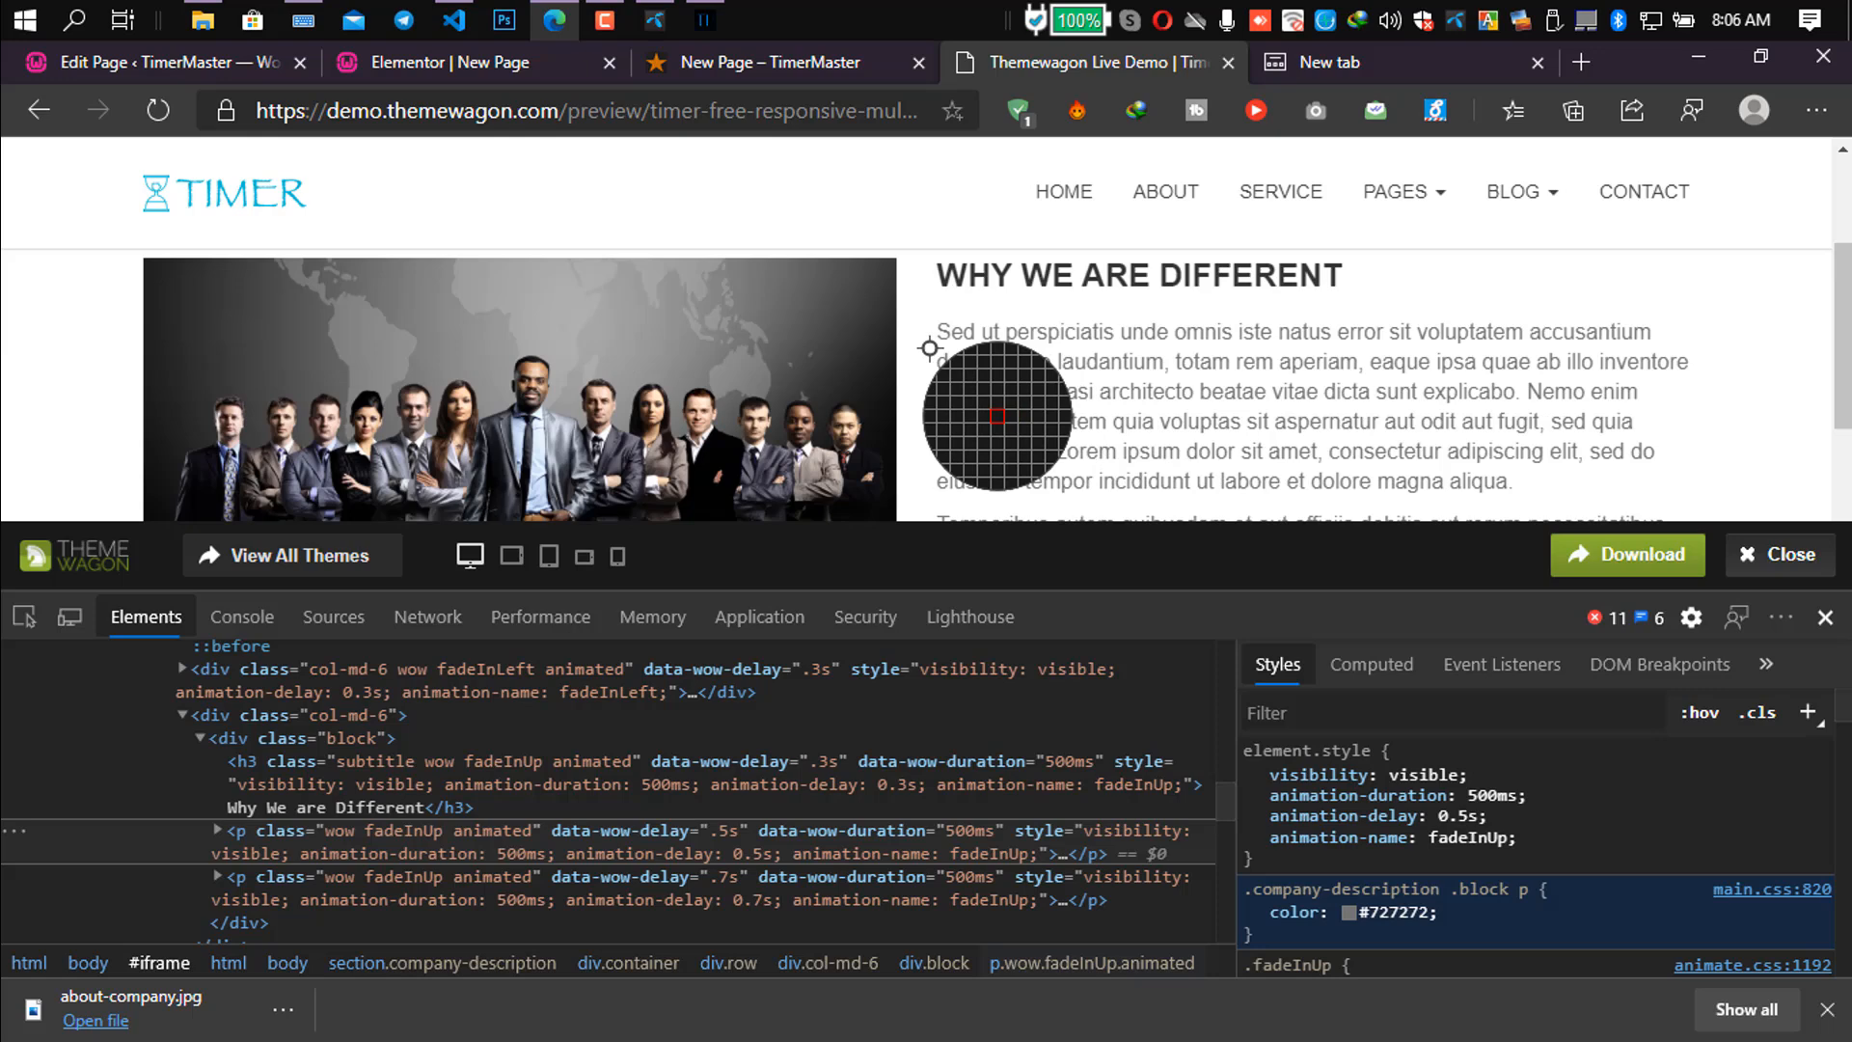
click(737, 60)
scroll(955, 473, up, 3)
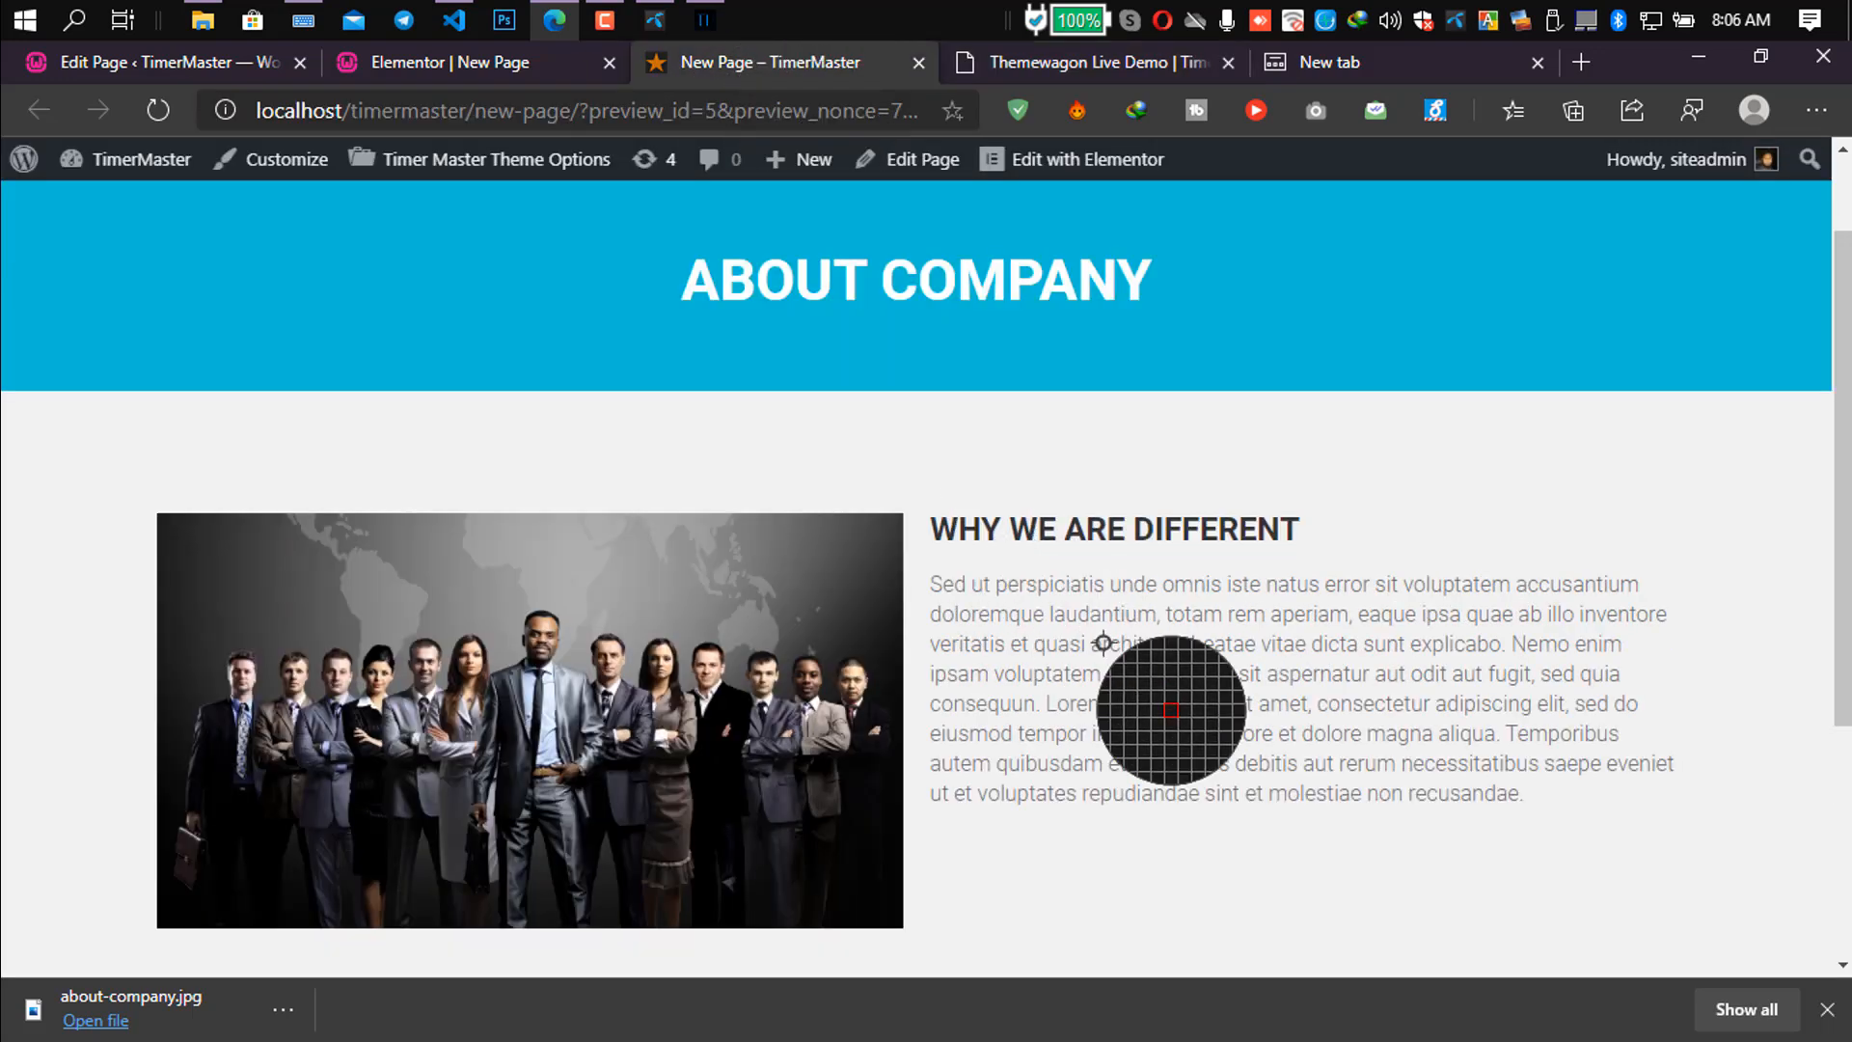
scroll(1196, 766, down, 3)
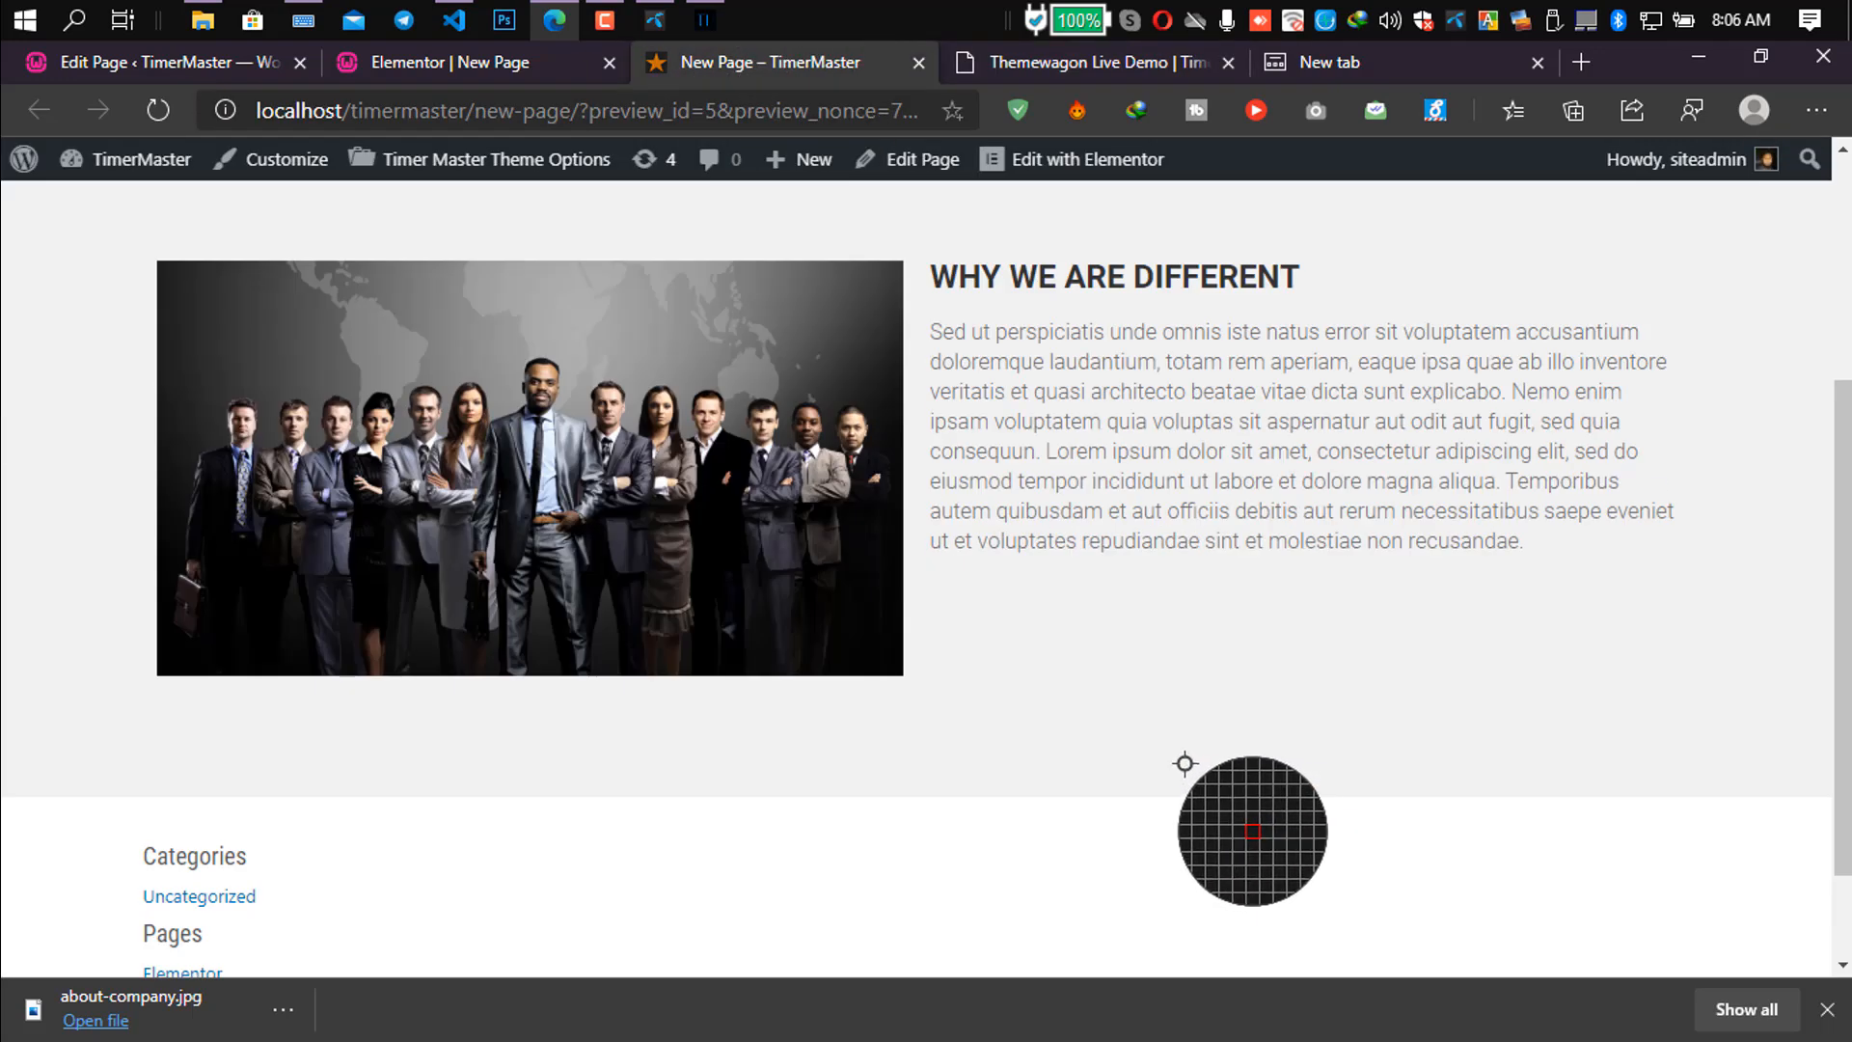
scroll(1185, 765, up, 3)
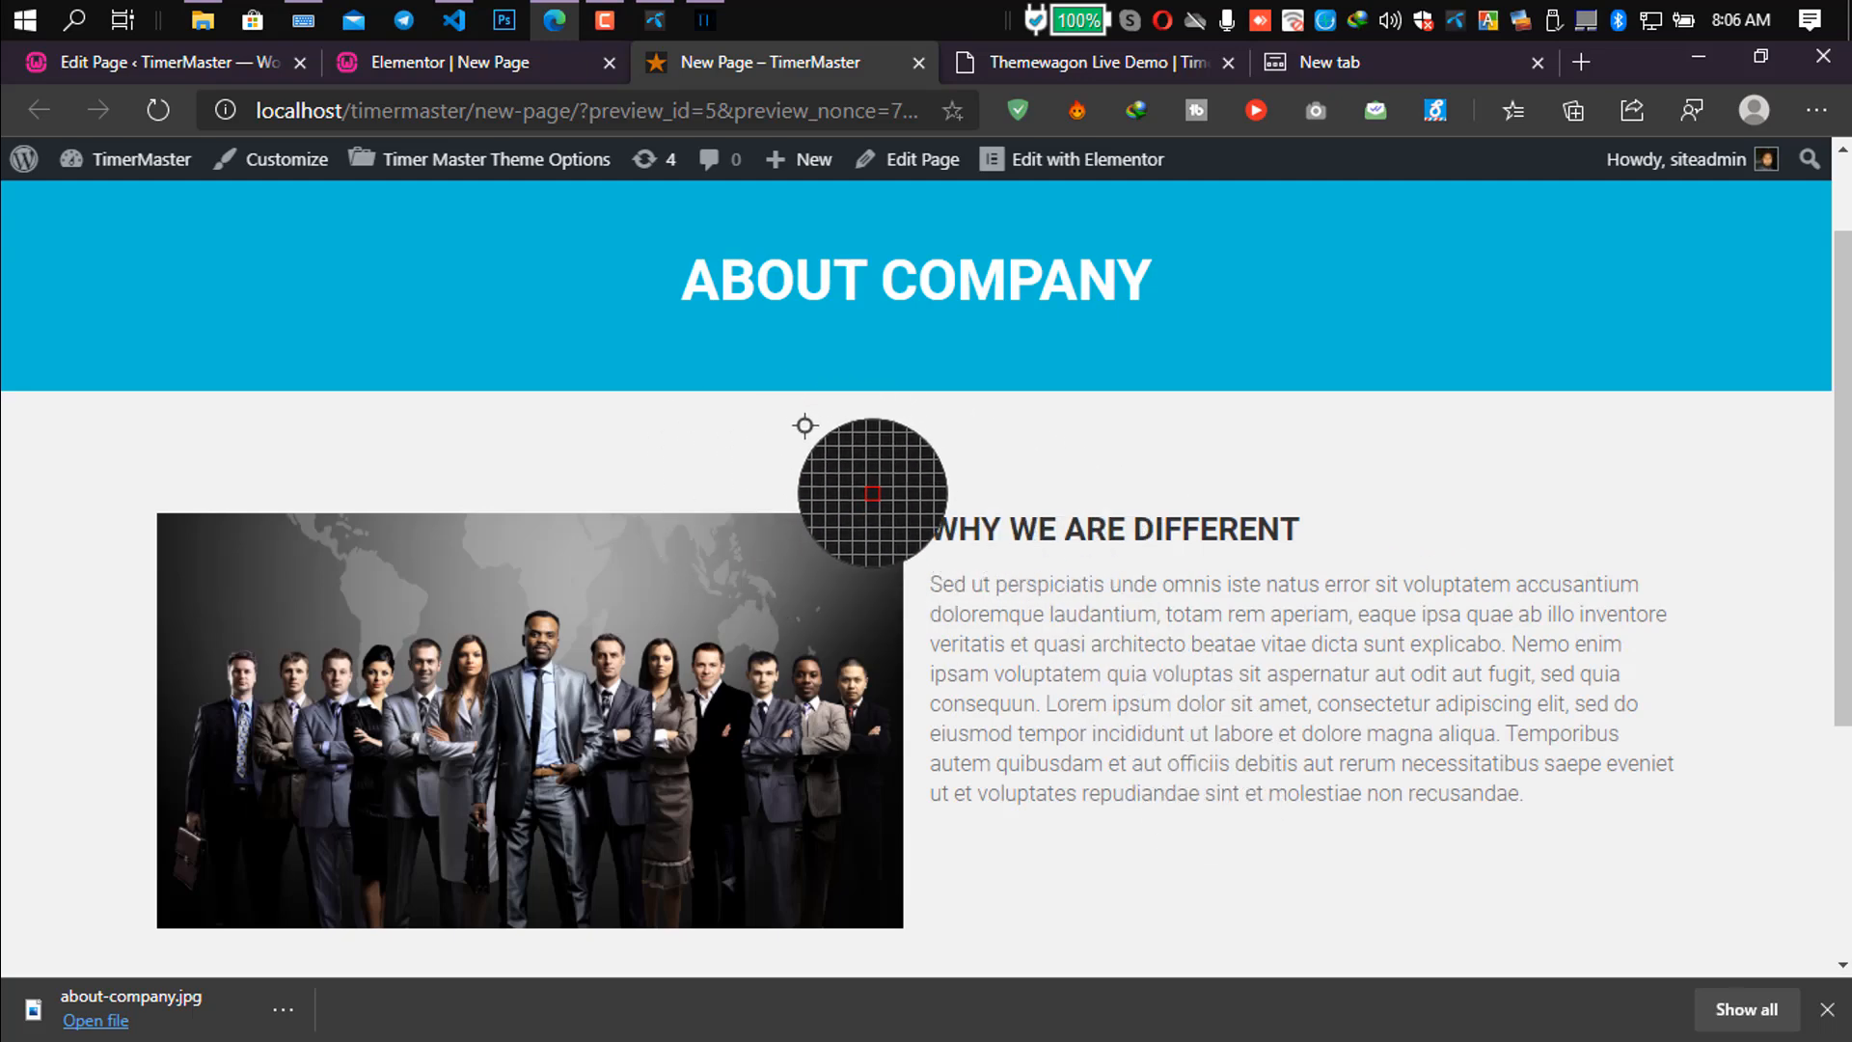
scroll(805, 426, down, 5)
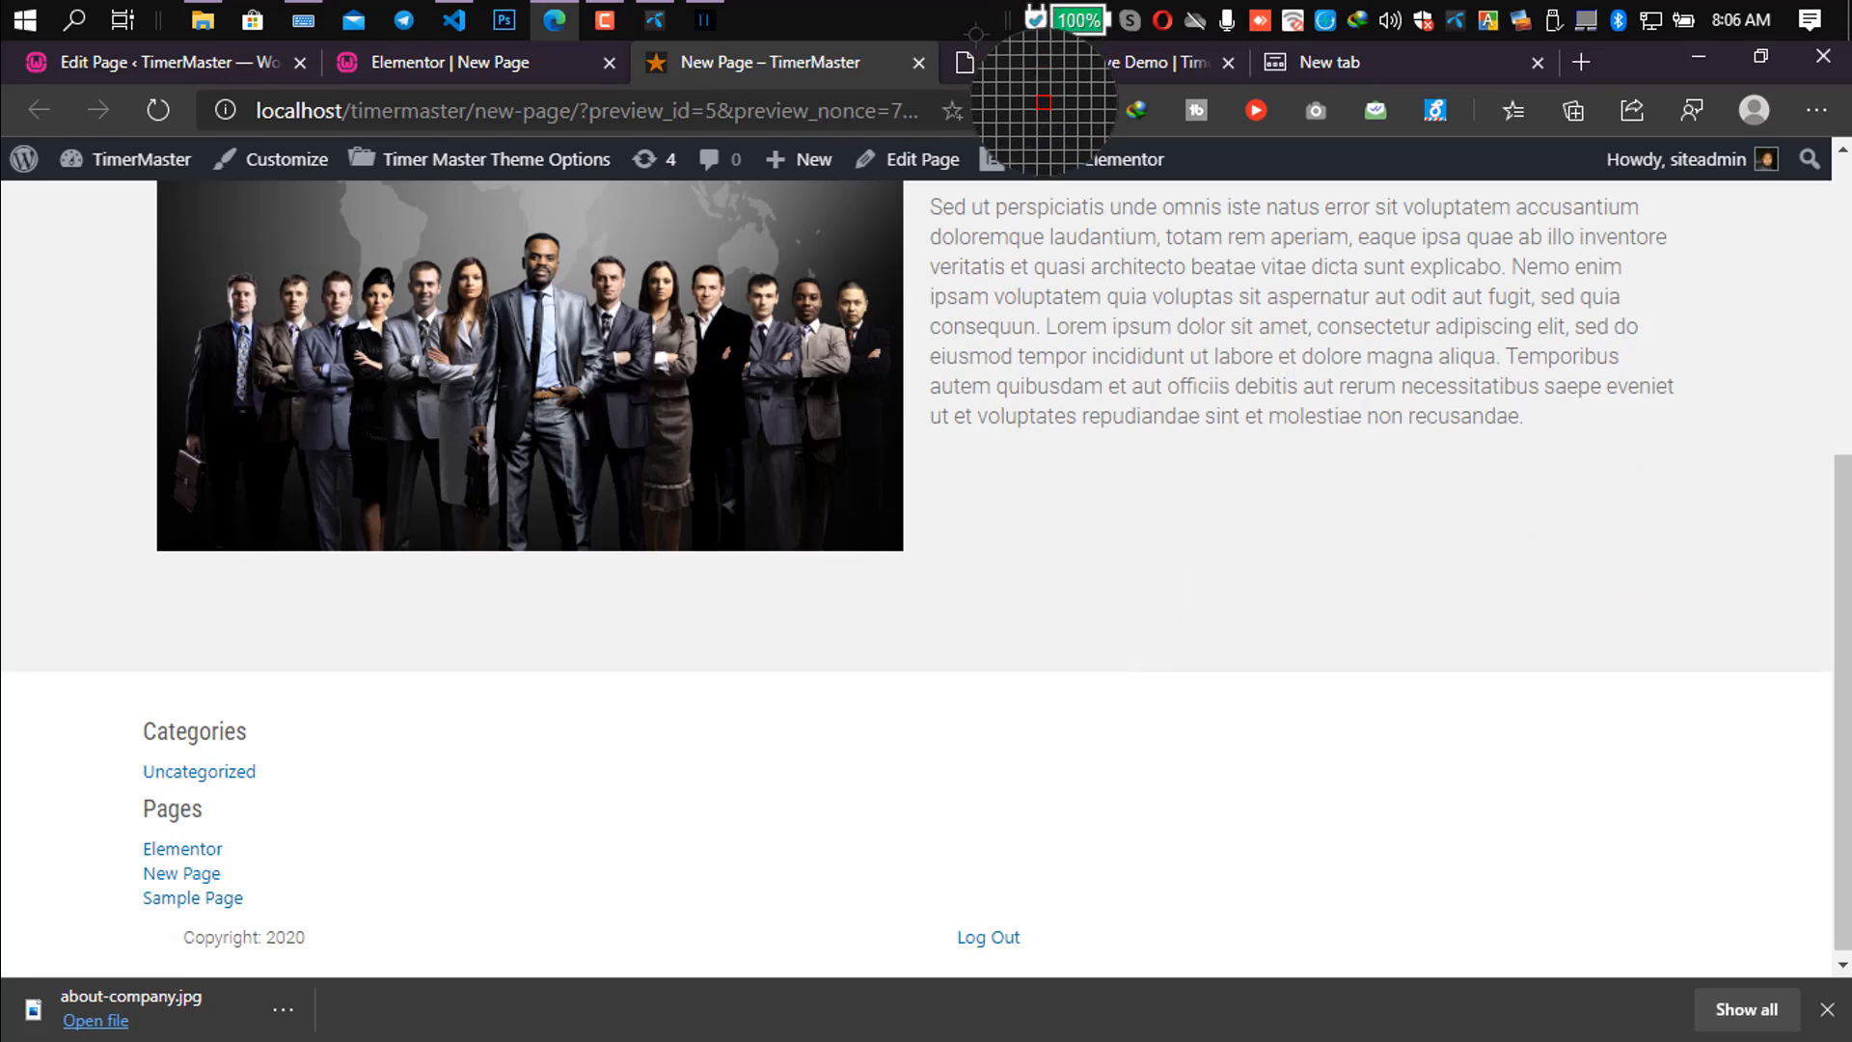
click(997, 58)
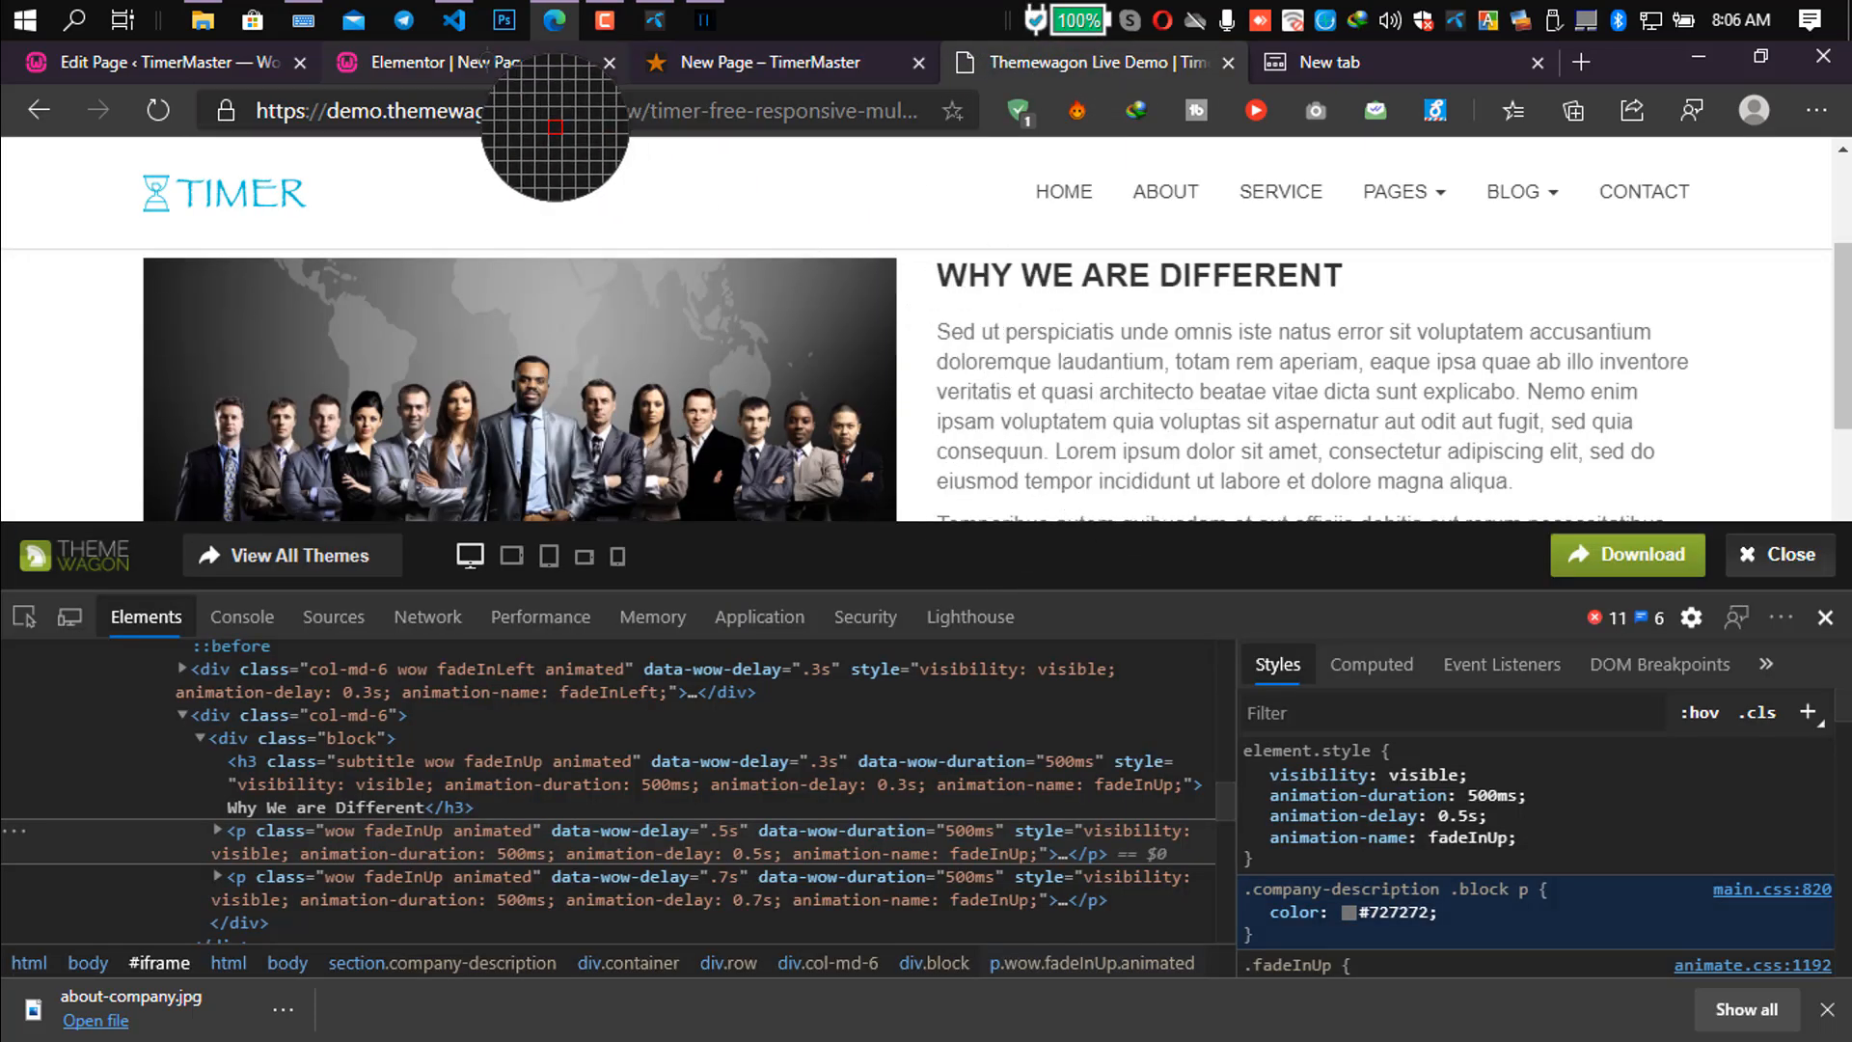
Give the WHY WE ARE DIFFERENT section a classic background in white (#FFFFFF).
click(474, 62)
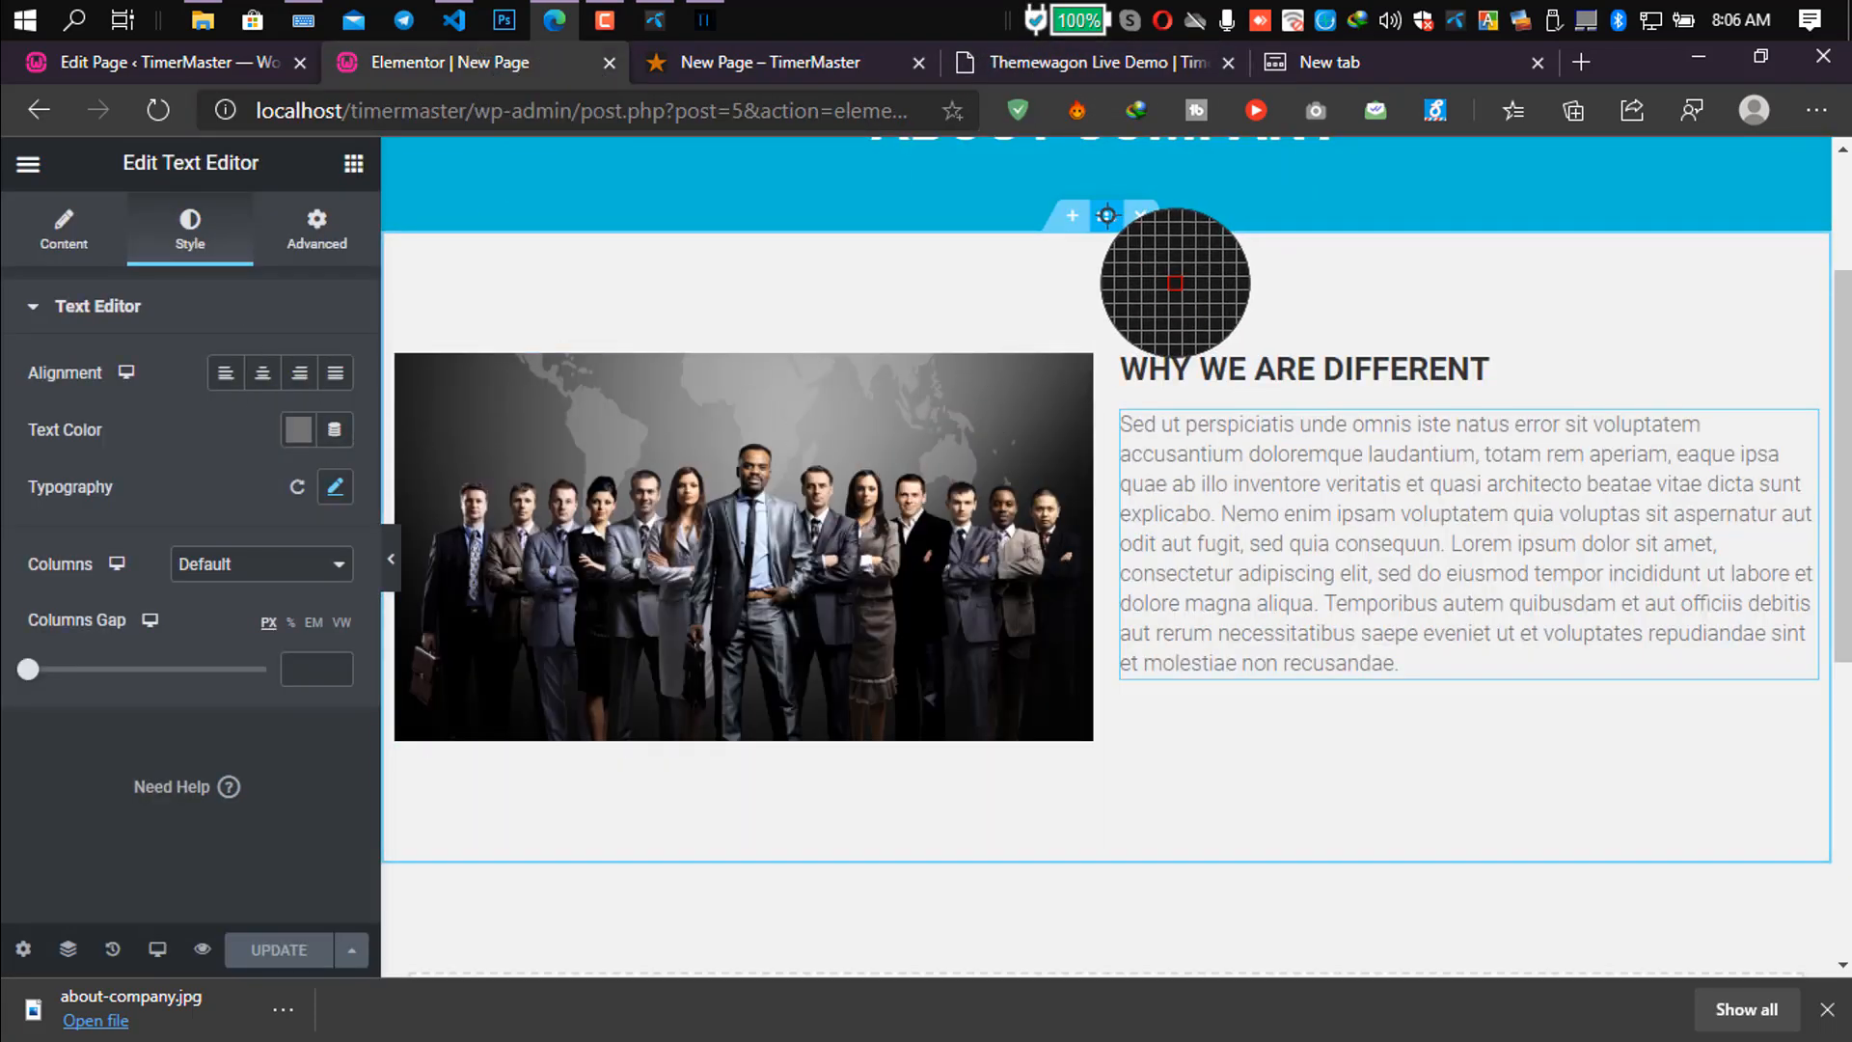
click(1107, 216)
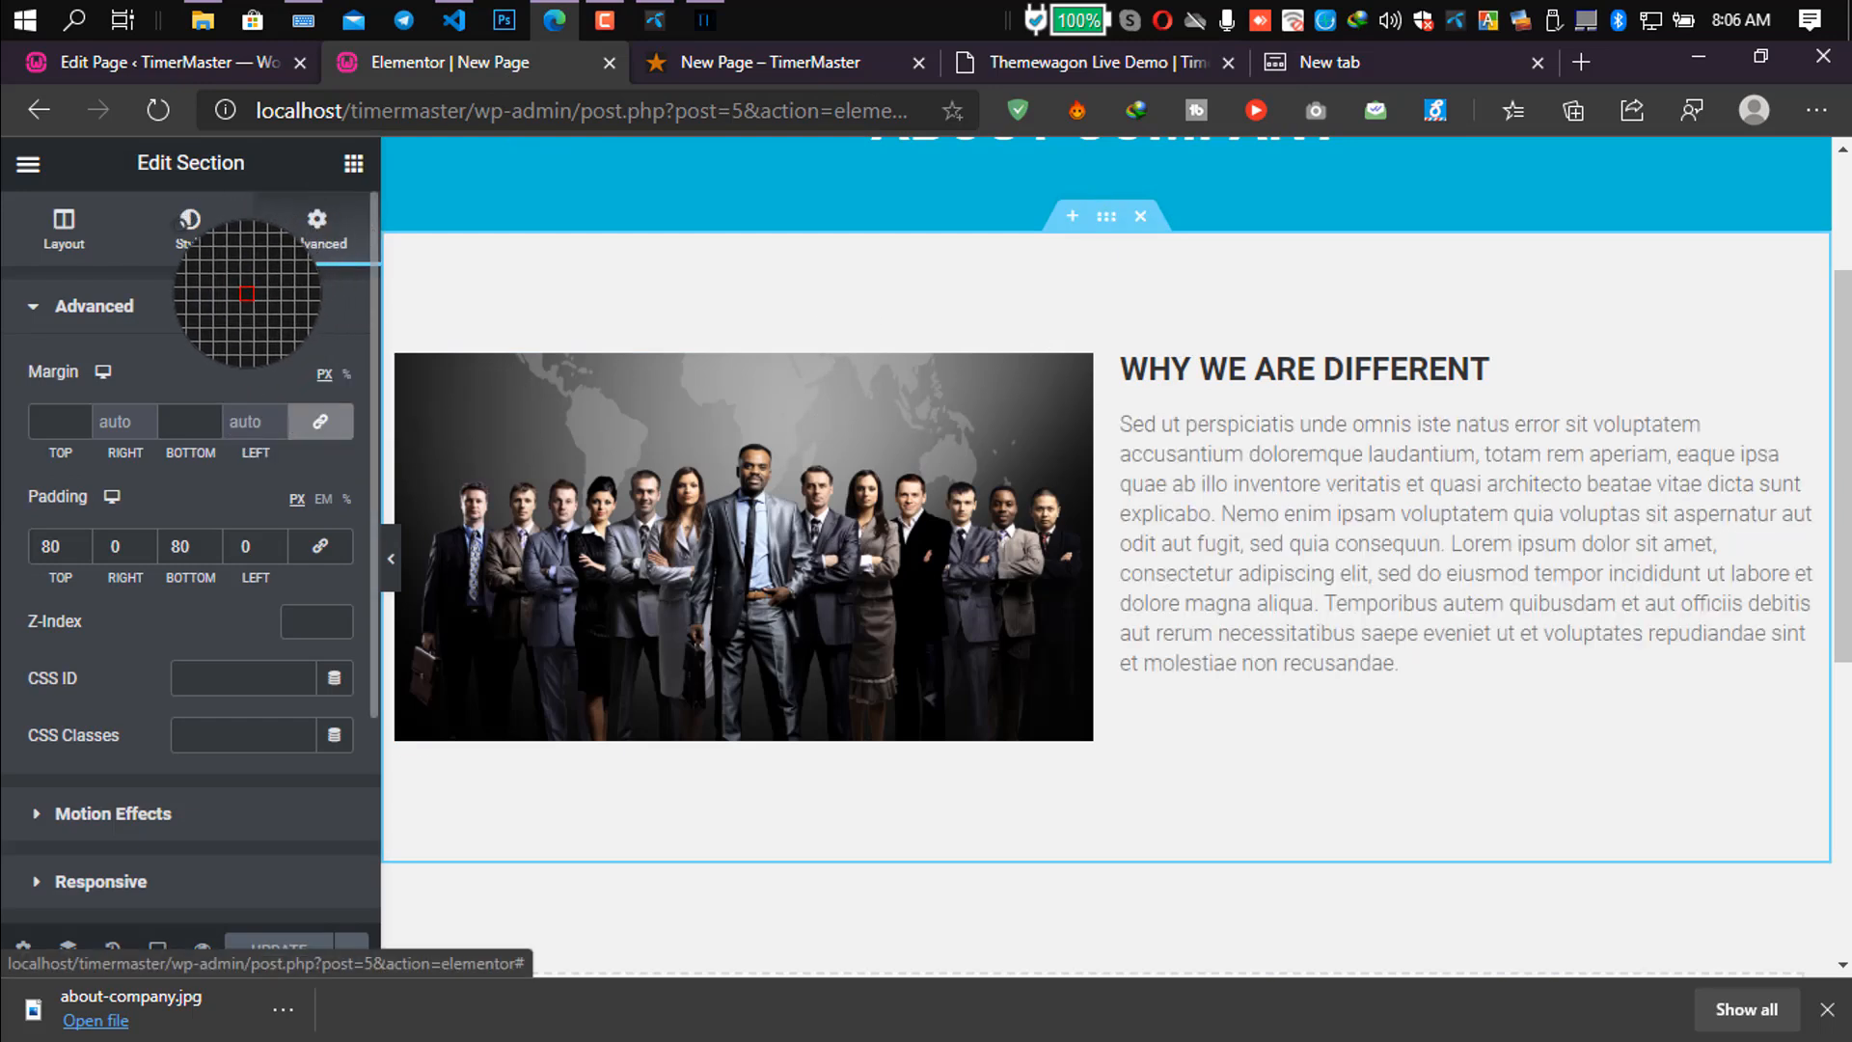
click(190, 231)
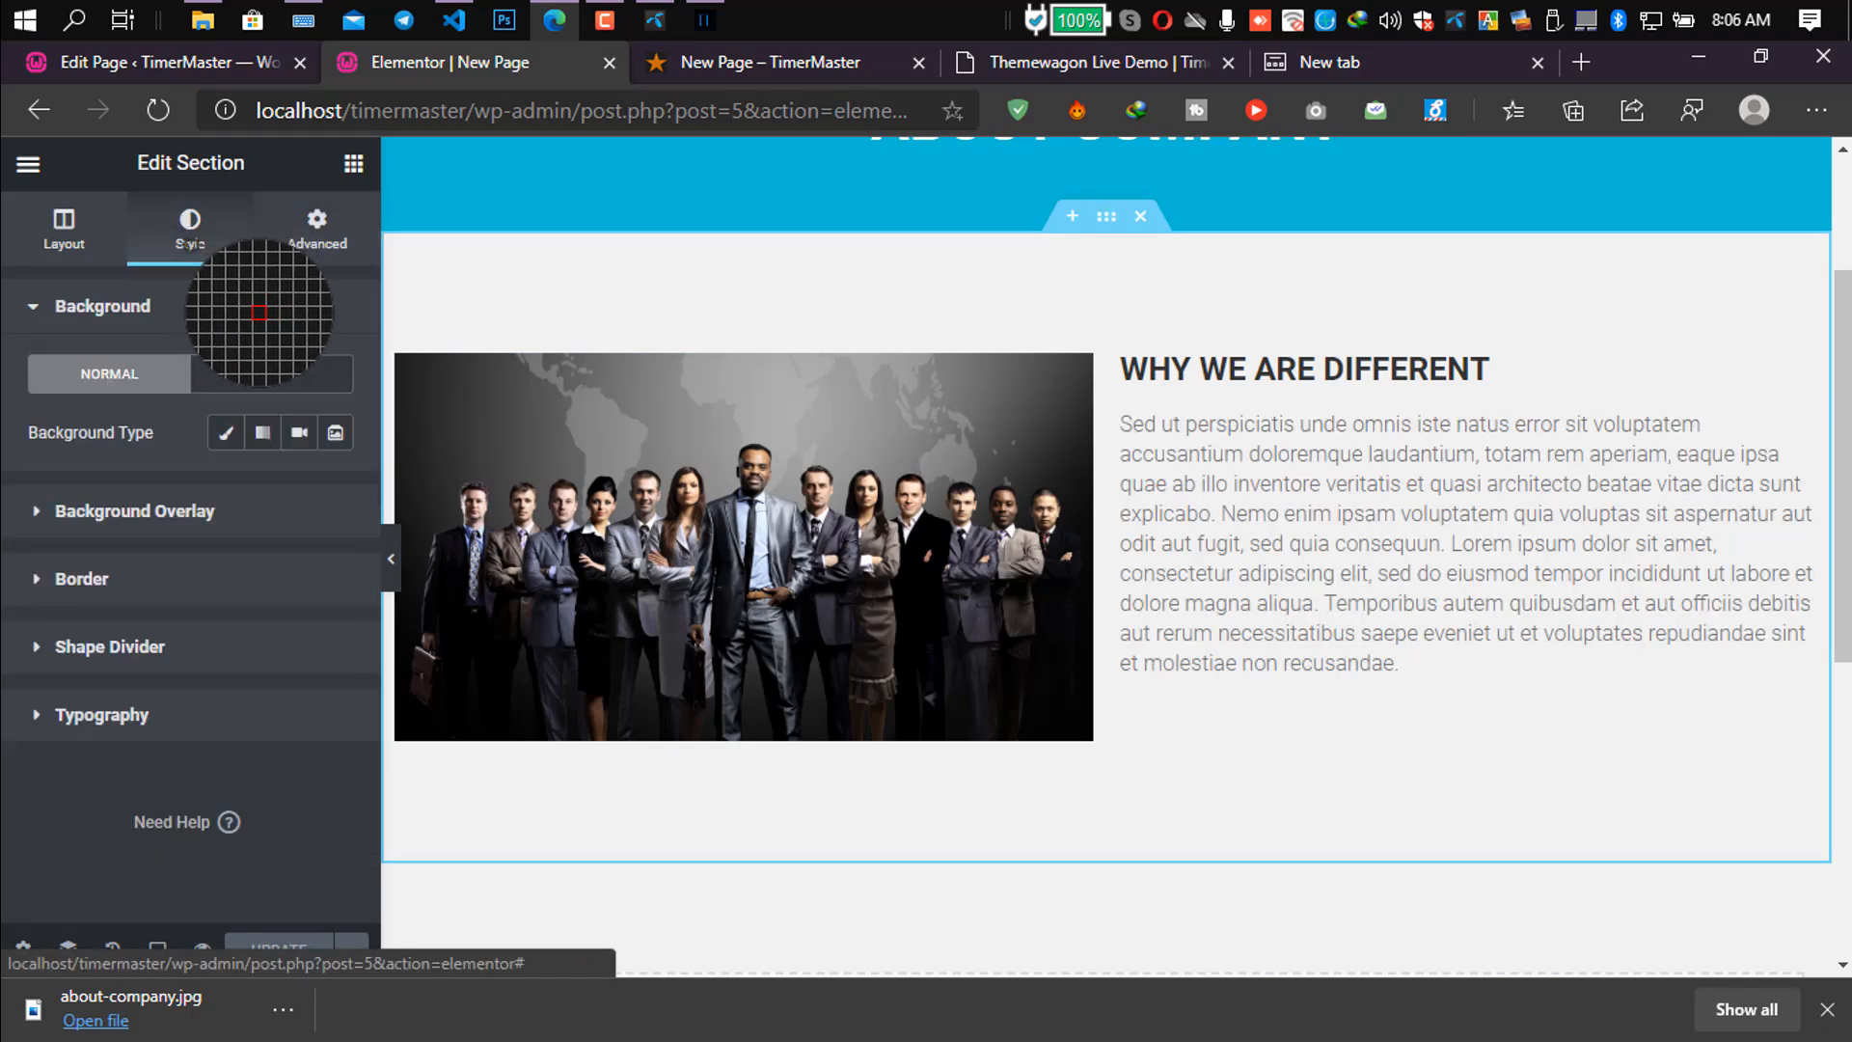
click(225, 432)
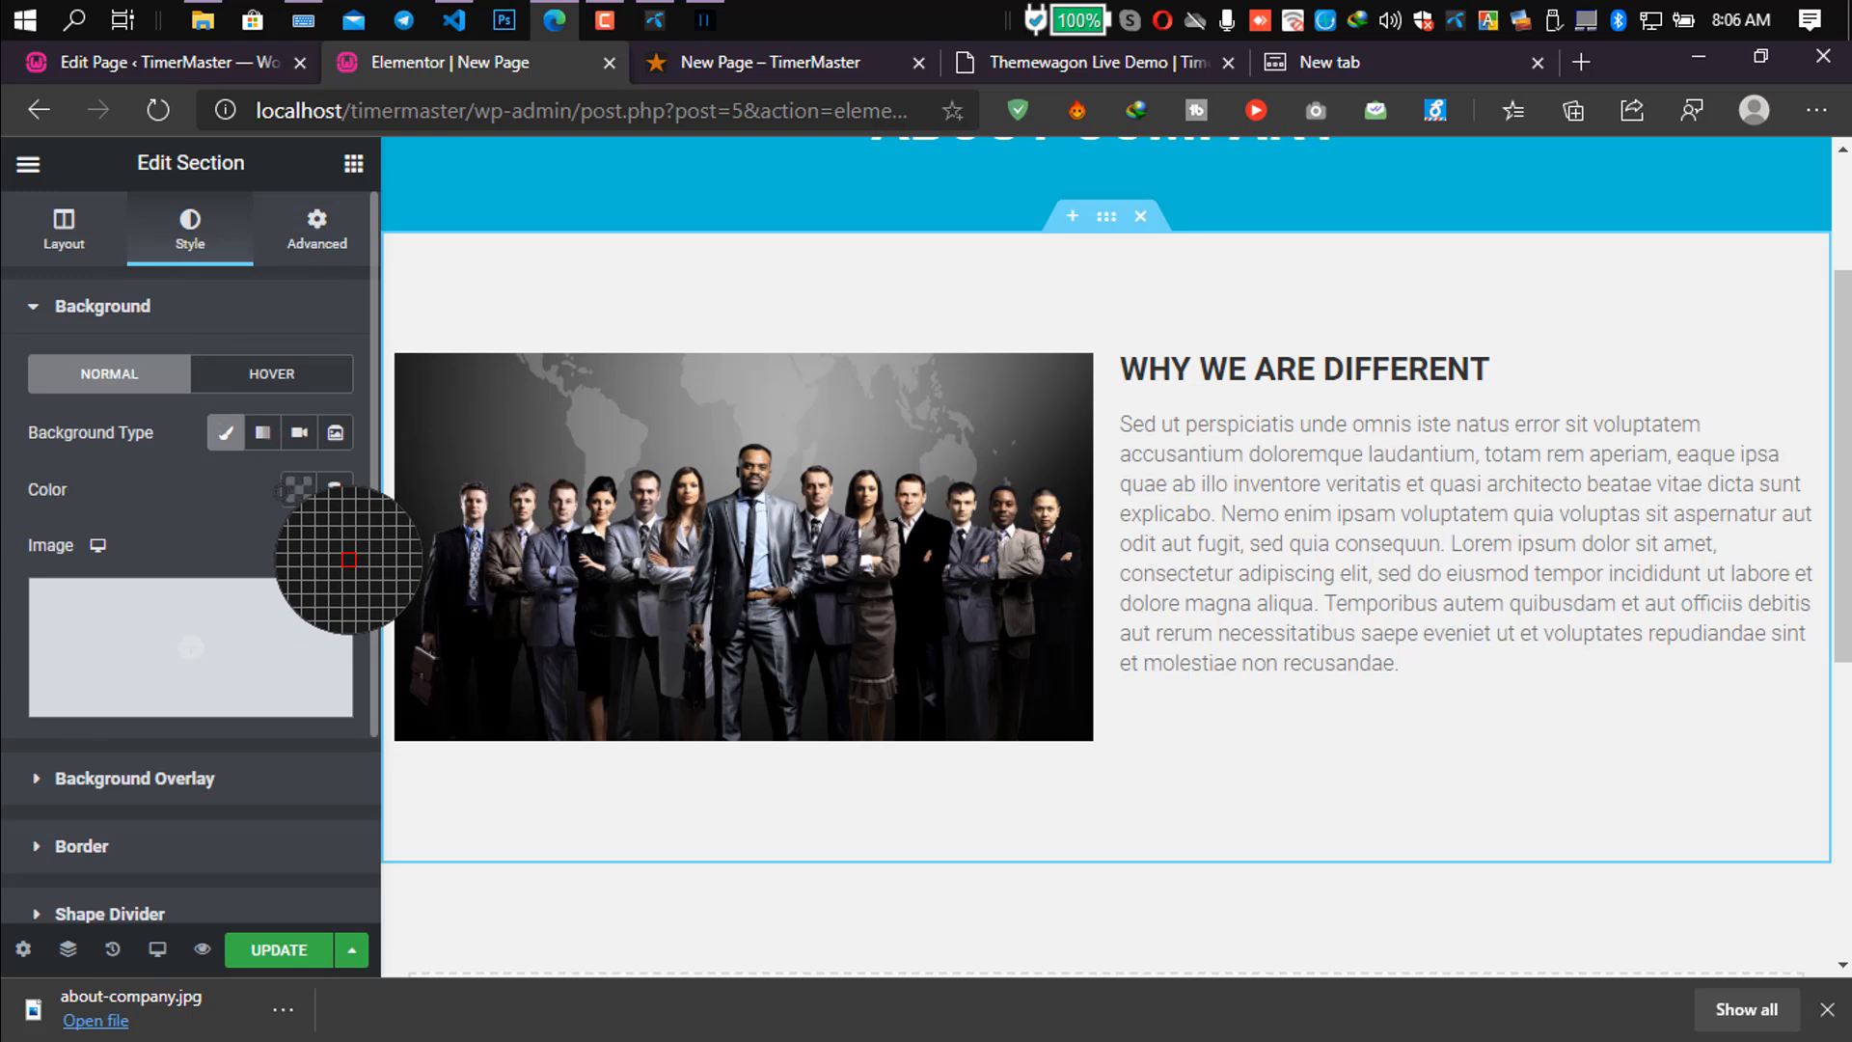
click(295, 495)
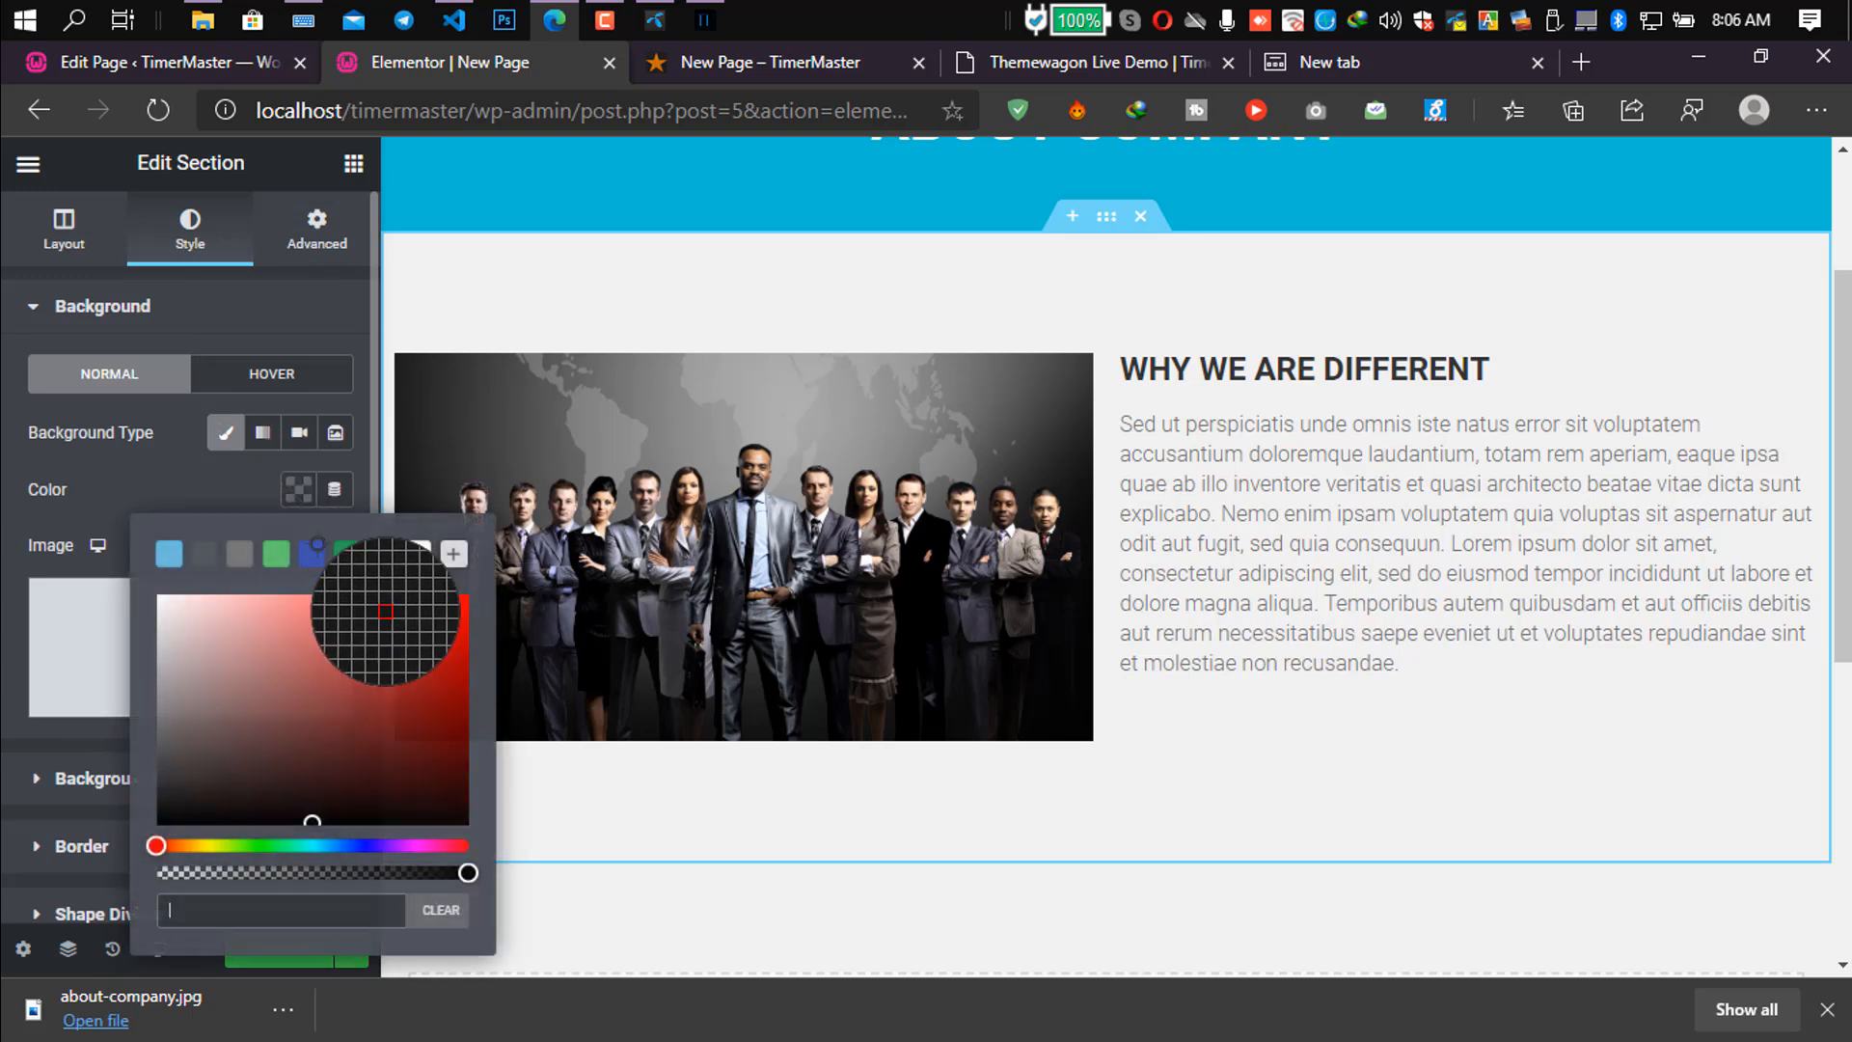
click(416, 553)
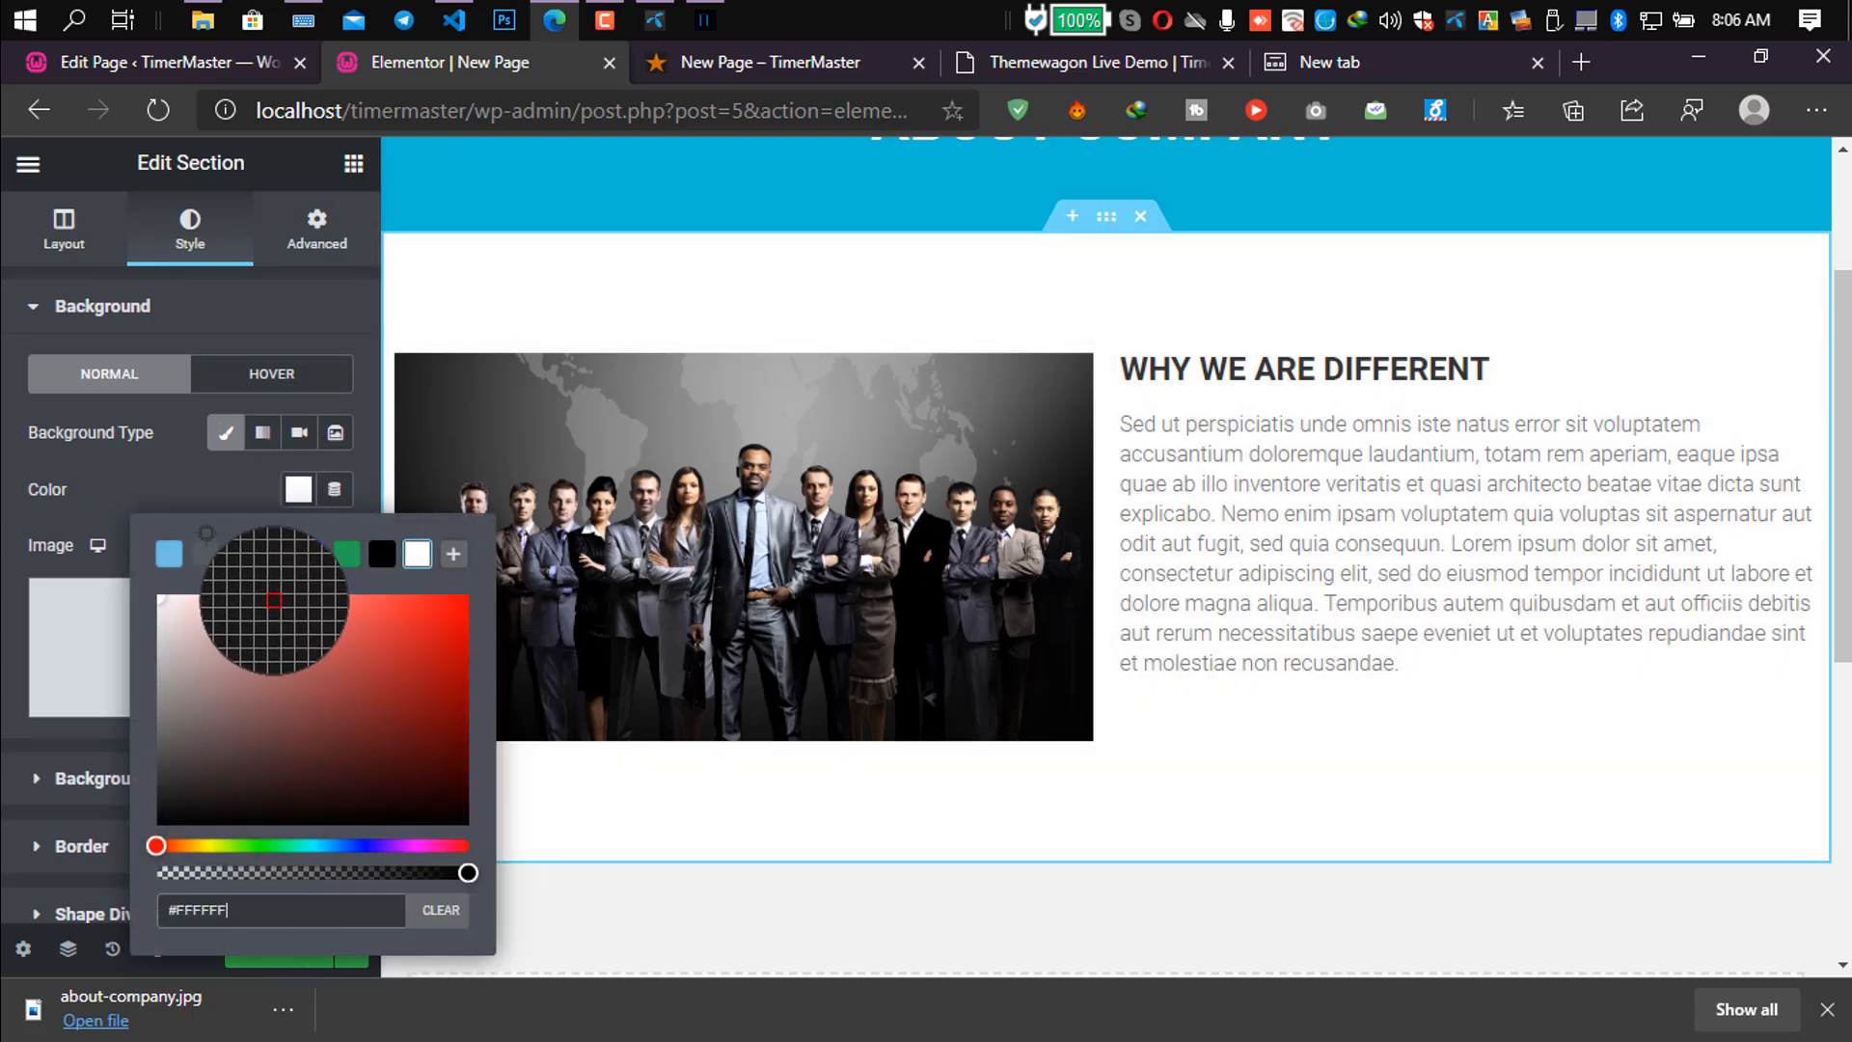
click(168, 494)
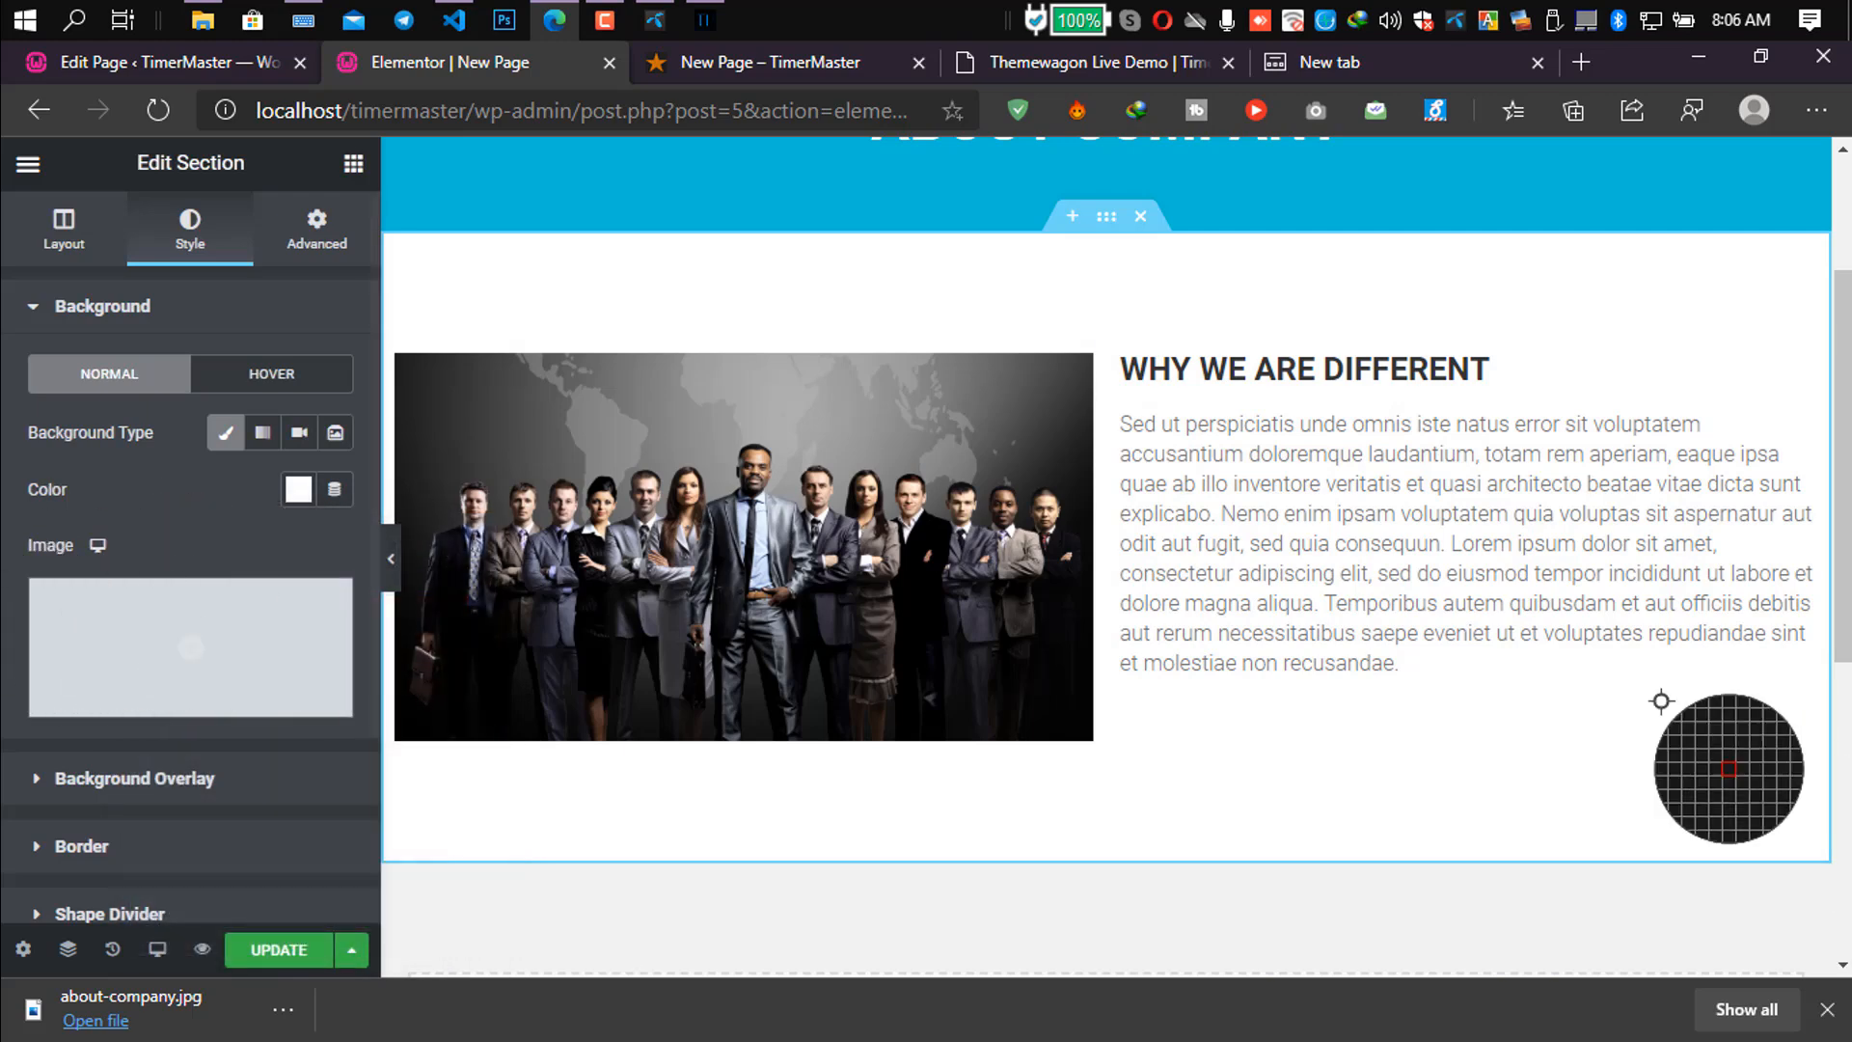
Compare the previewed paragraph's lettering with the demo's paragraph beneath WHY WE ARE DIFFERENT.
click(879, 69)
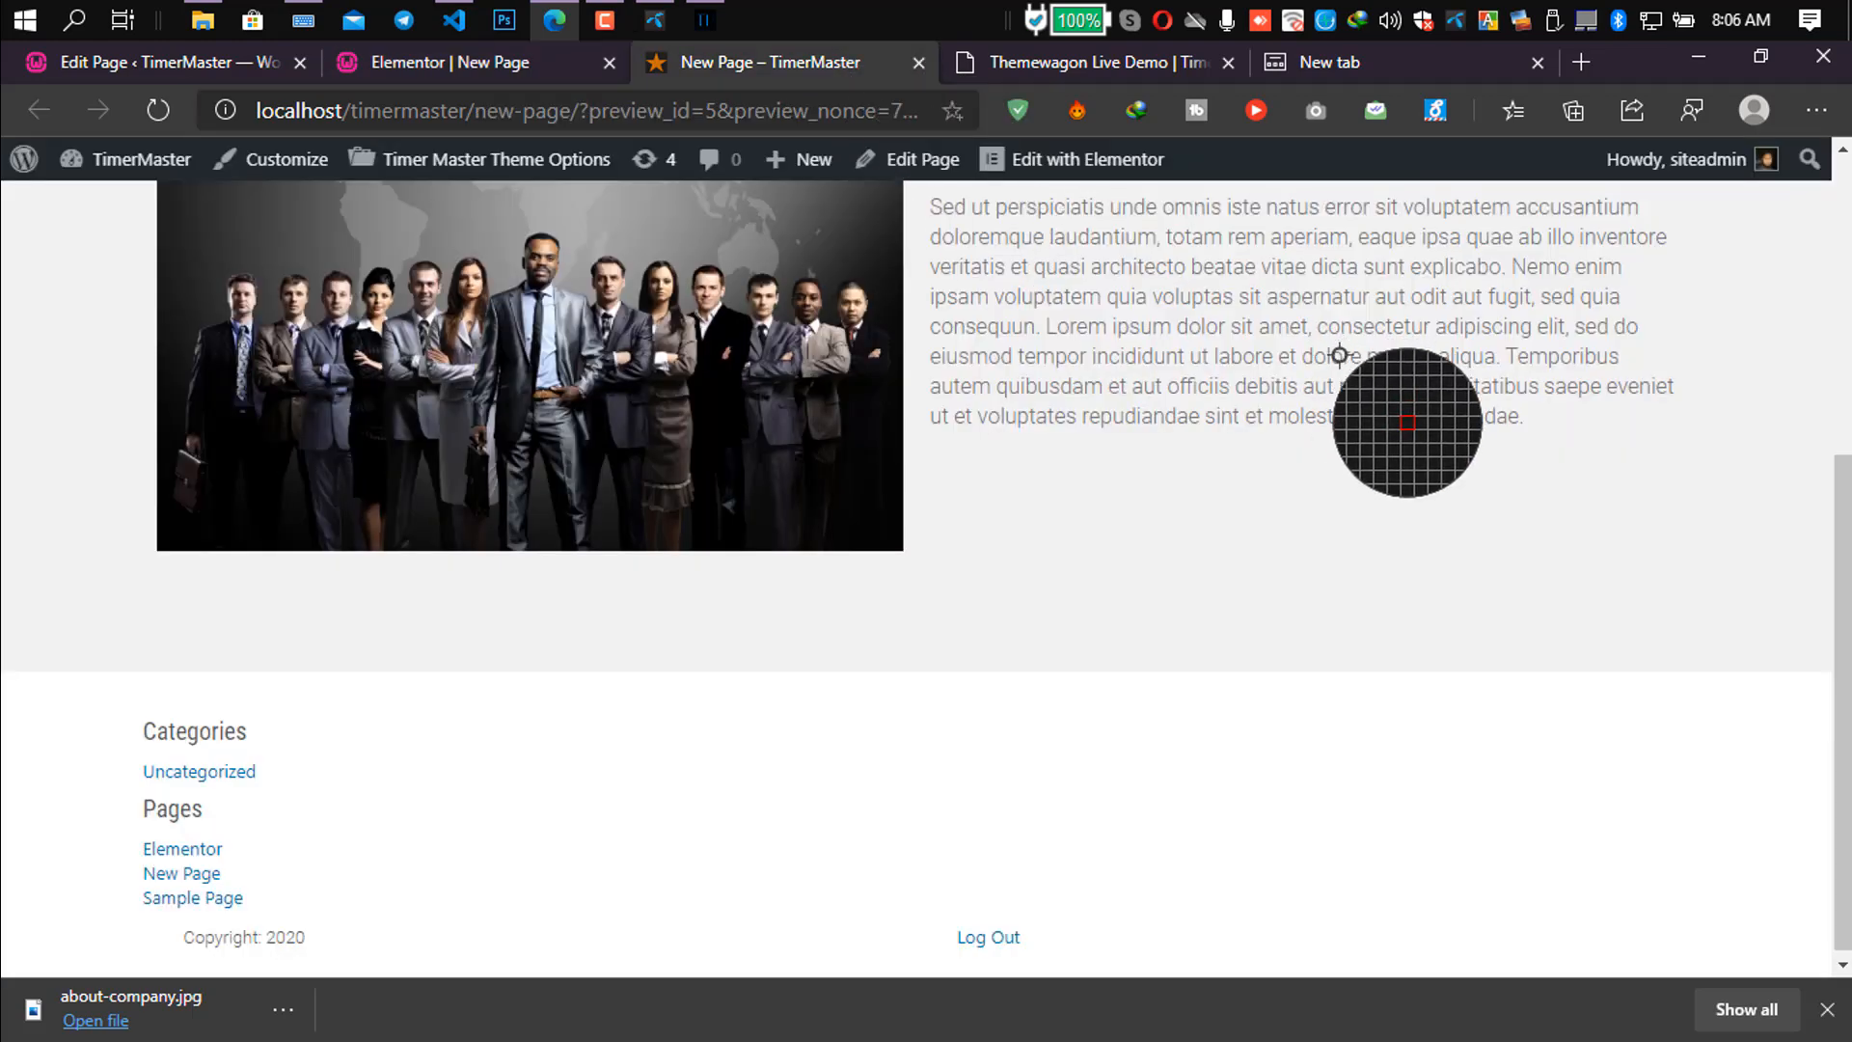
scroll(1342, 349, up, 3)
click(1100, 61)
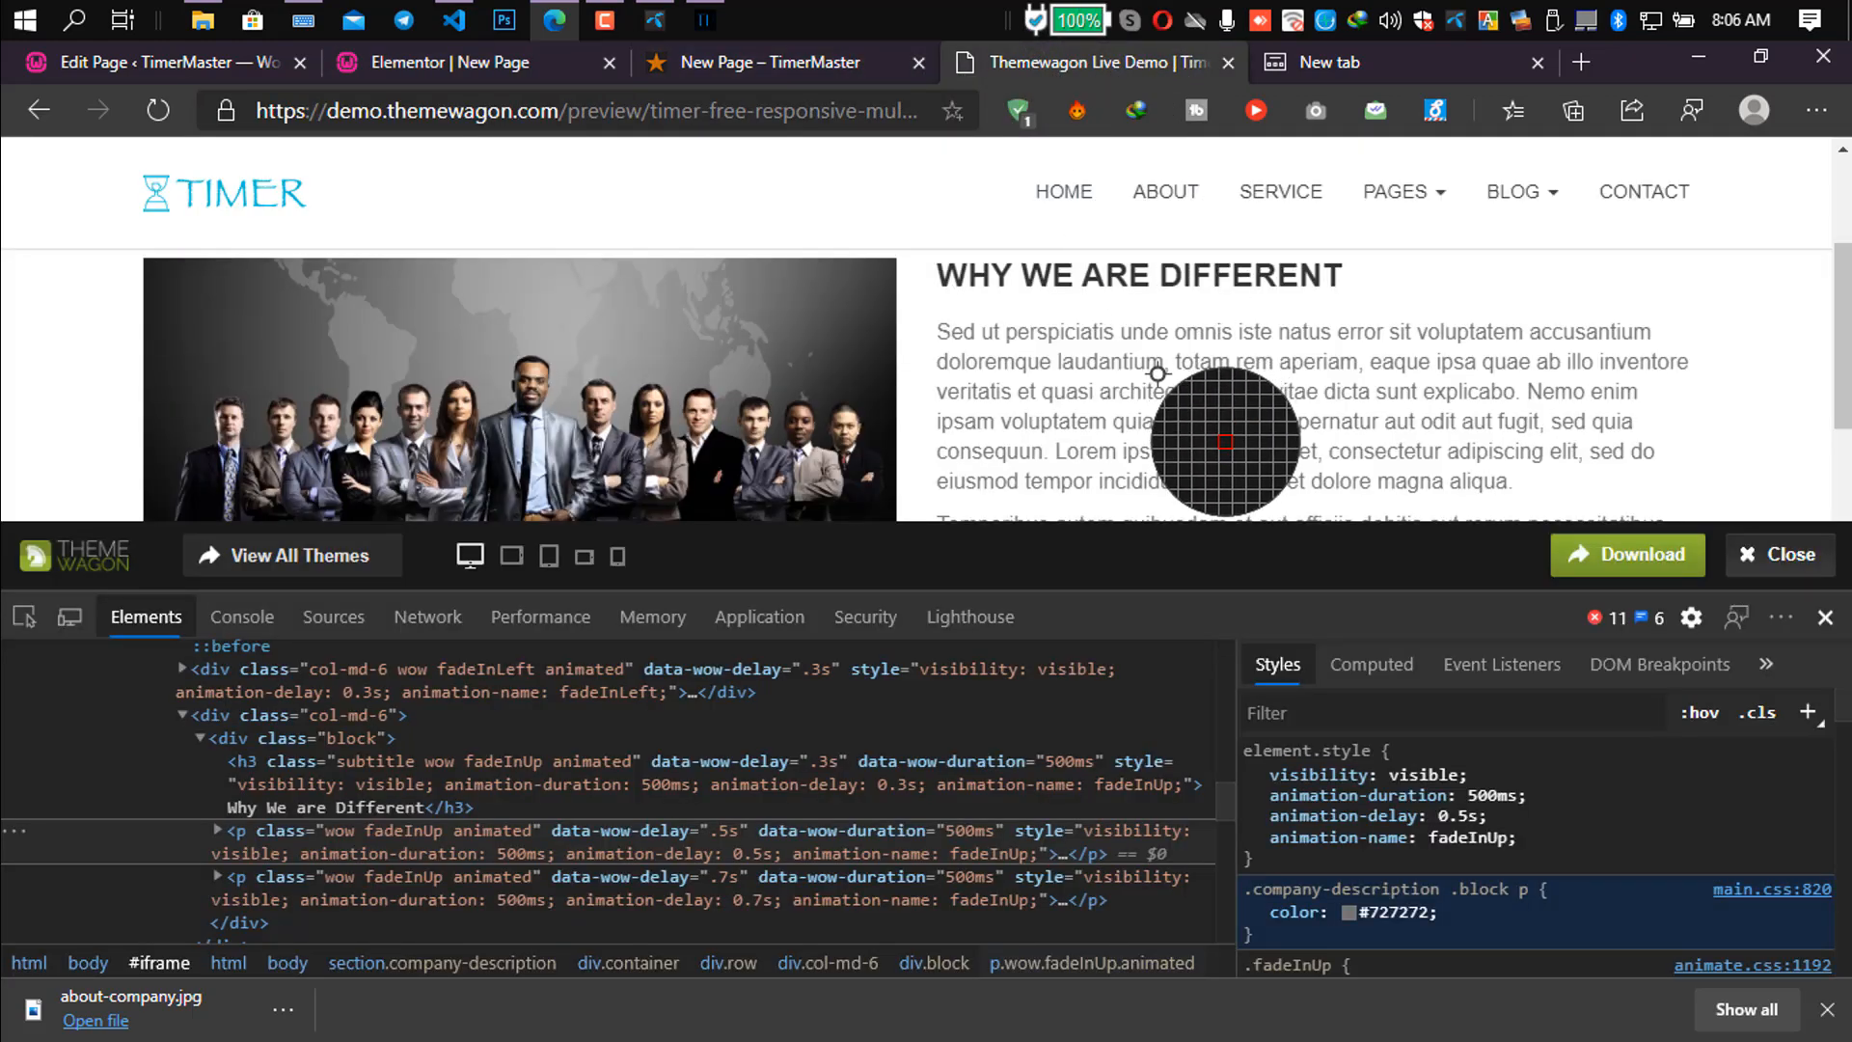
click(529, 74)
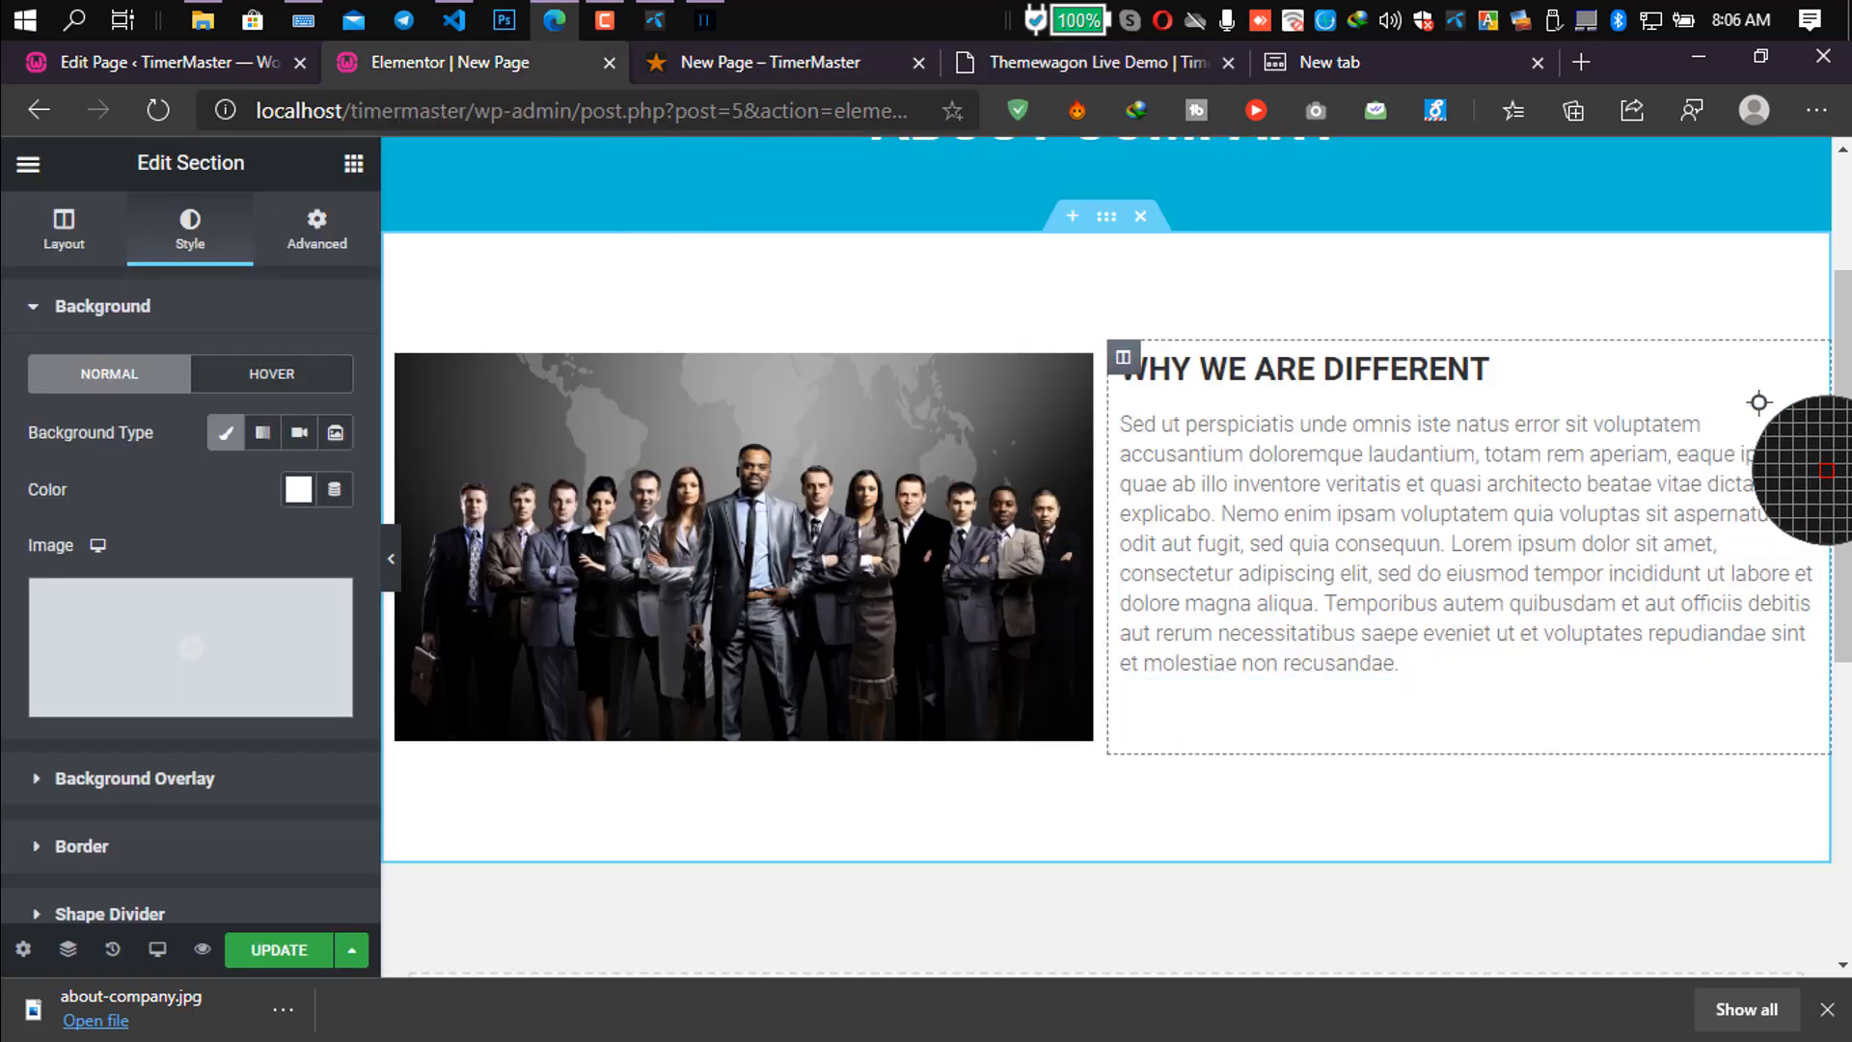
Set the font weight of the paragraph beneath WHY WE ARE DIFFERENT to 400.
click(1800, 425)
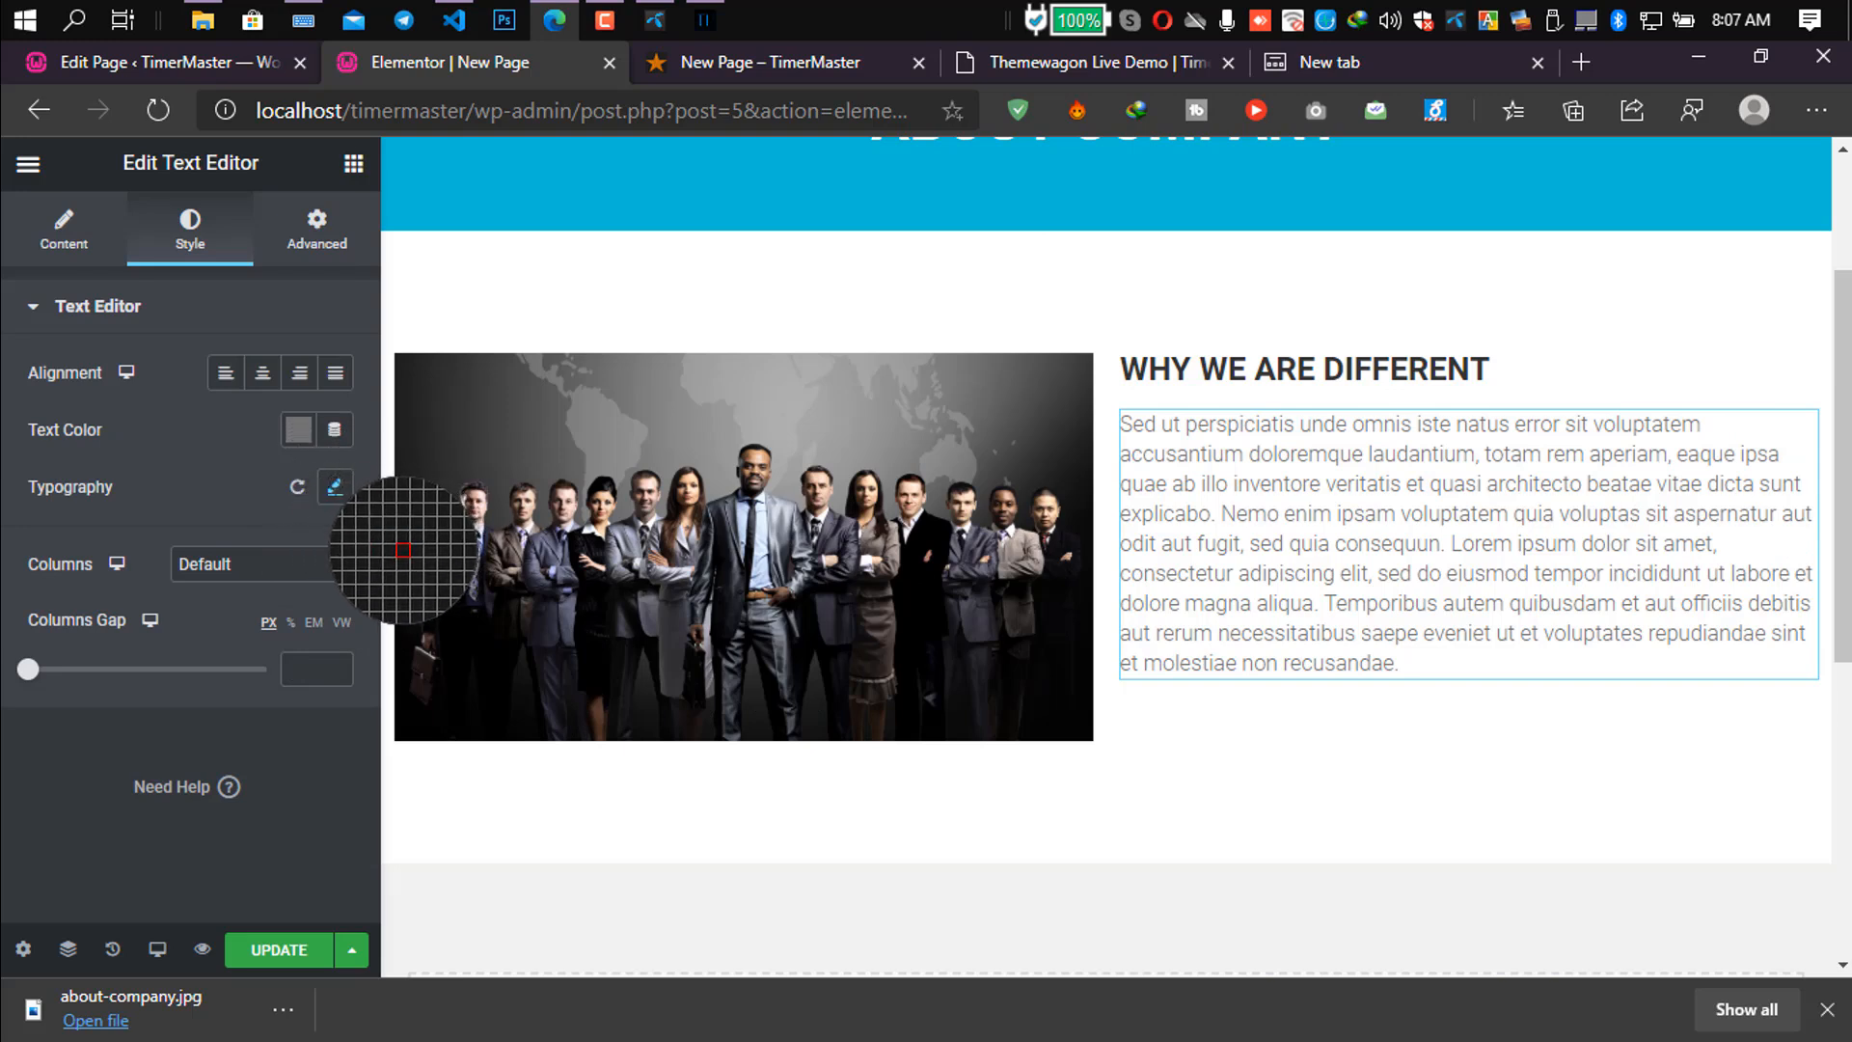
click(334, 486)
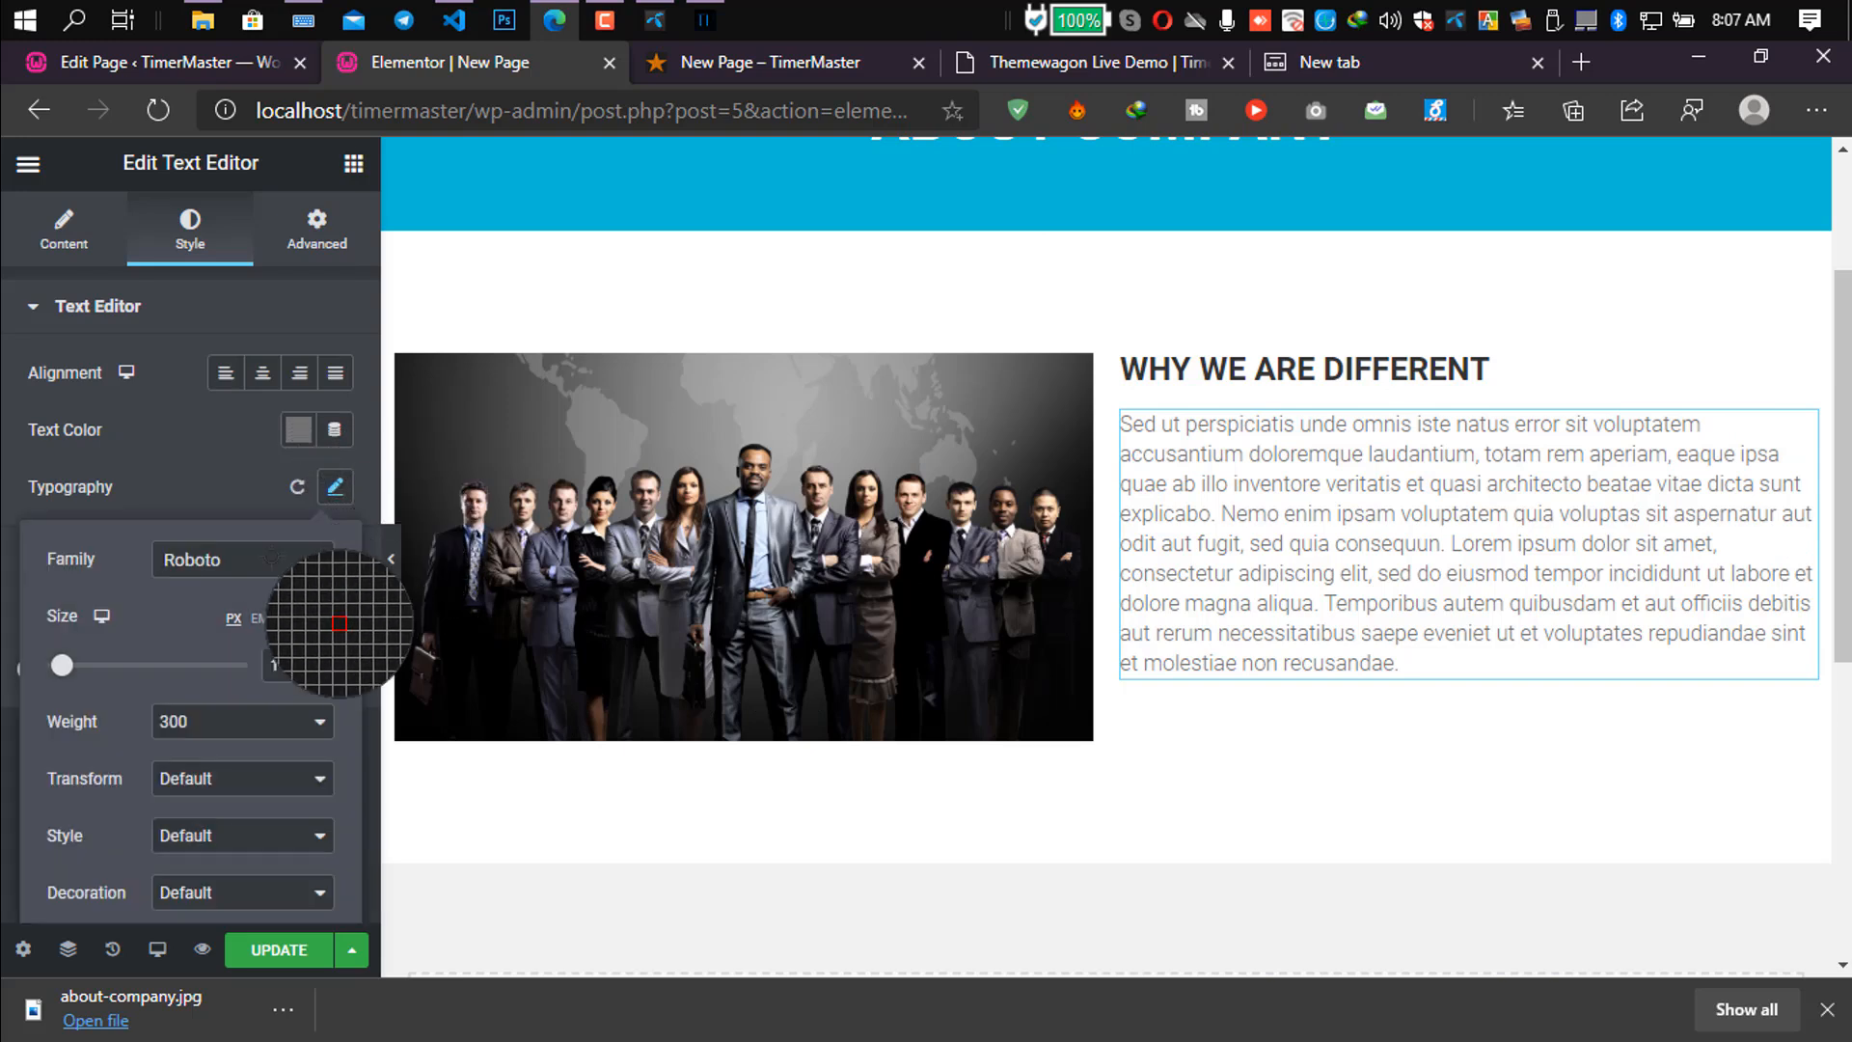
click(217, 723)
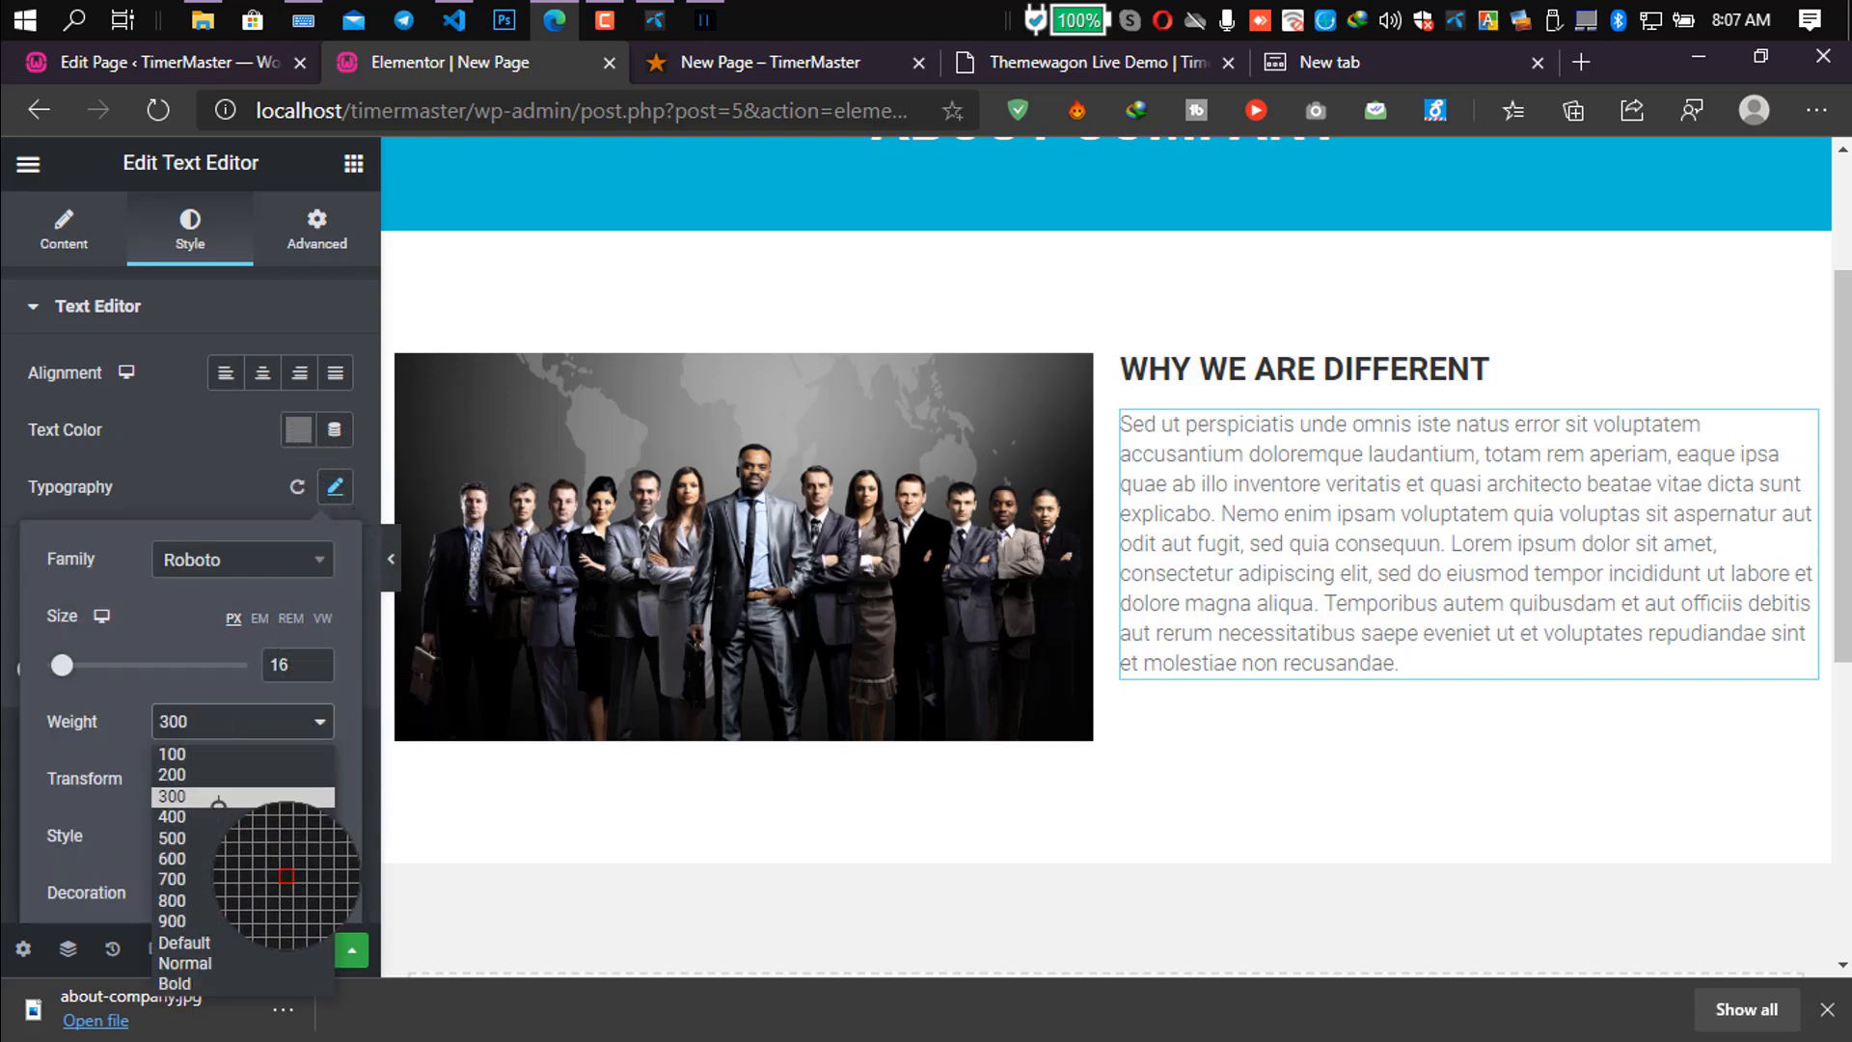
click(216, 816)
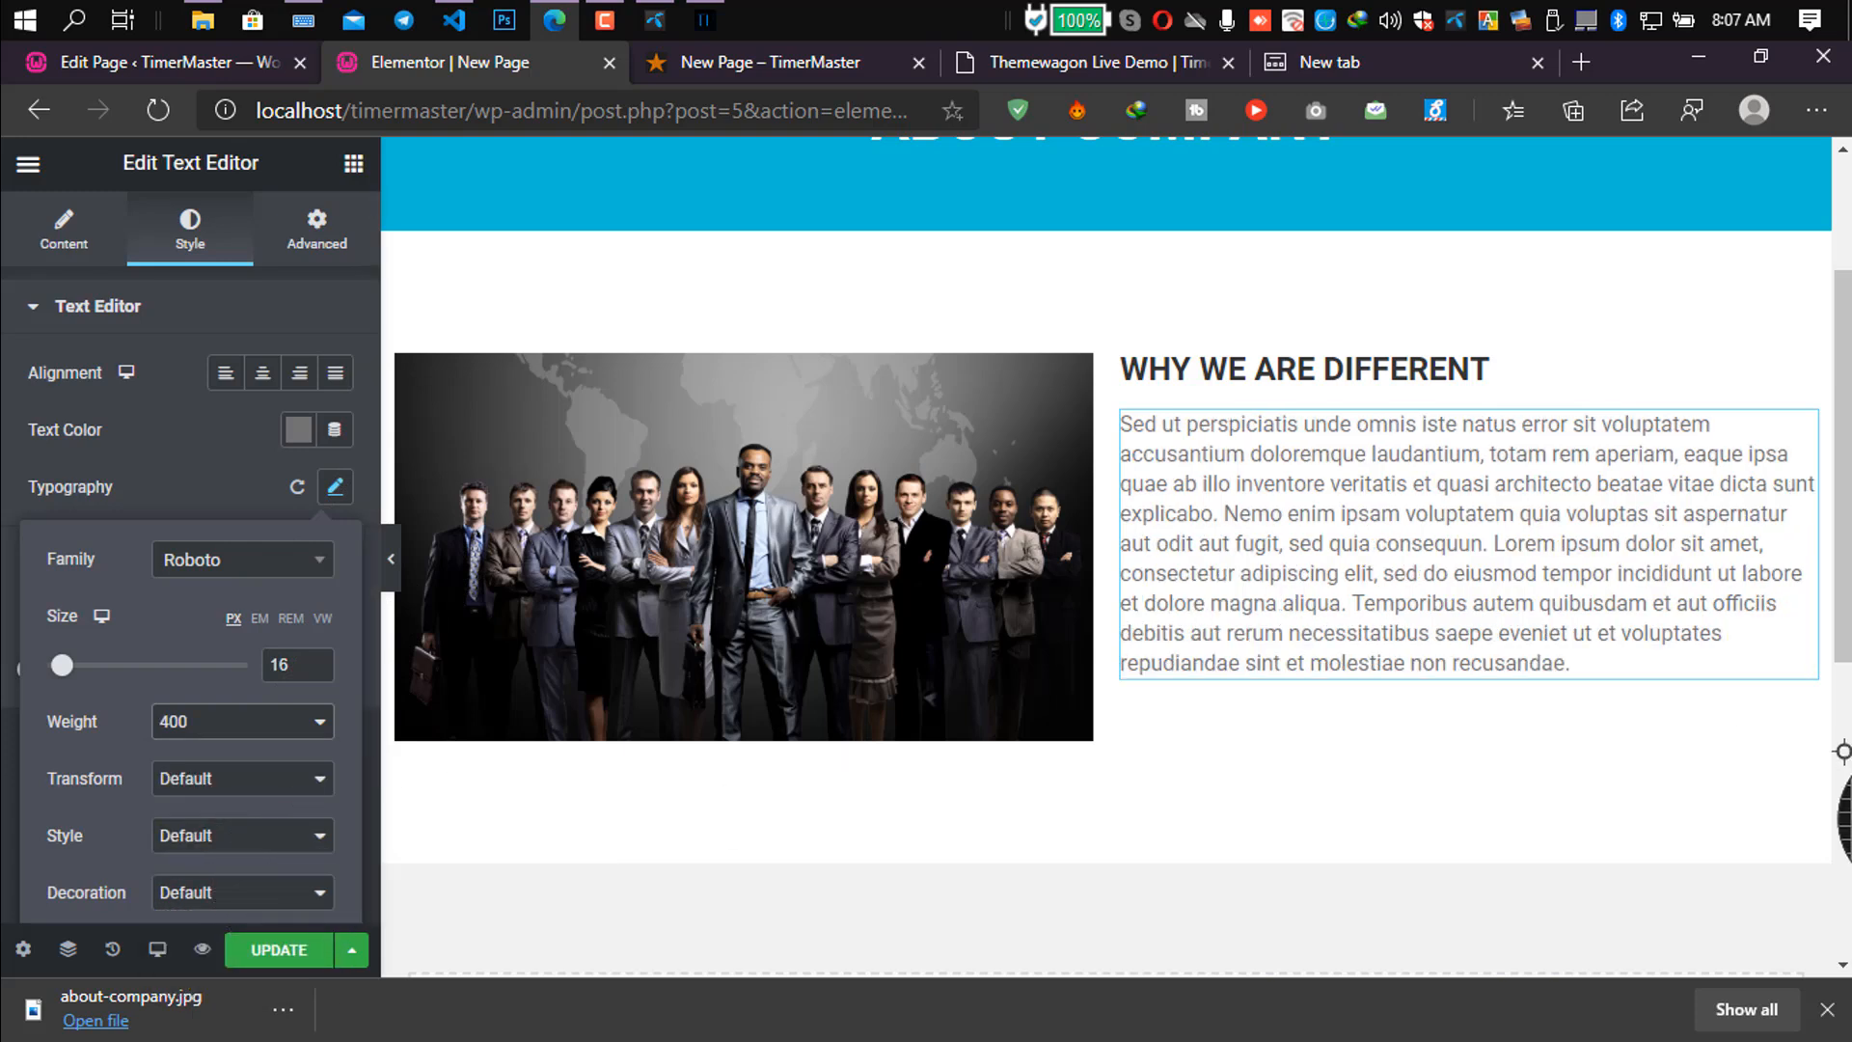
Set the line height of the paragraph beneath WHY WE ARE DIFFERENT to 24 px.
scroll(309, 801, down, 2)
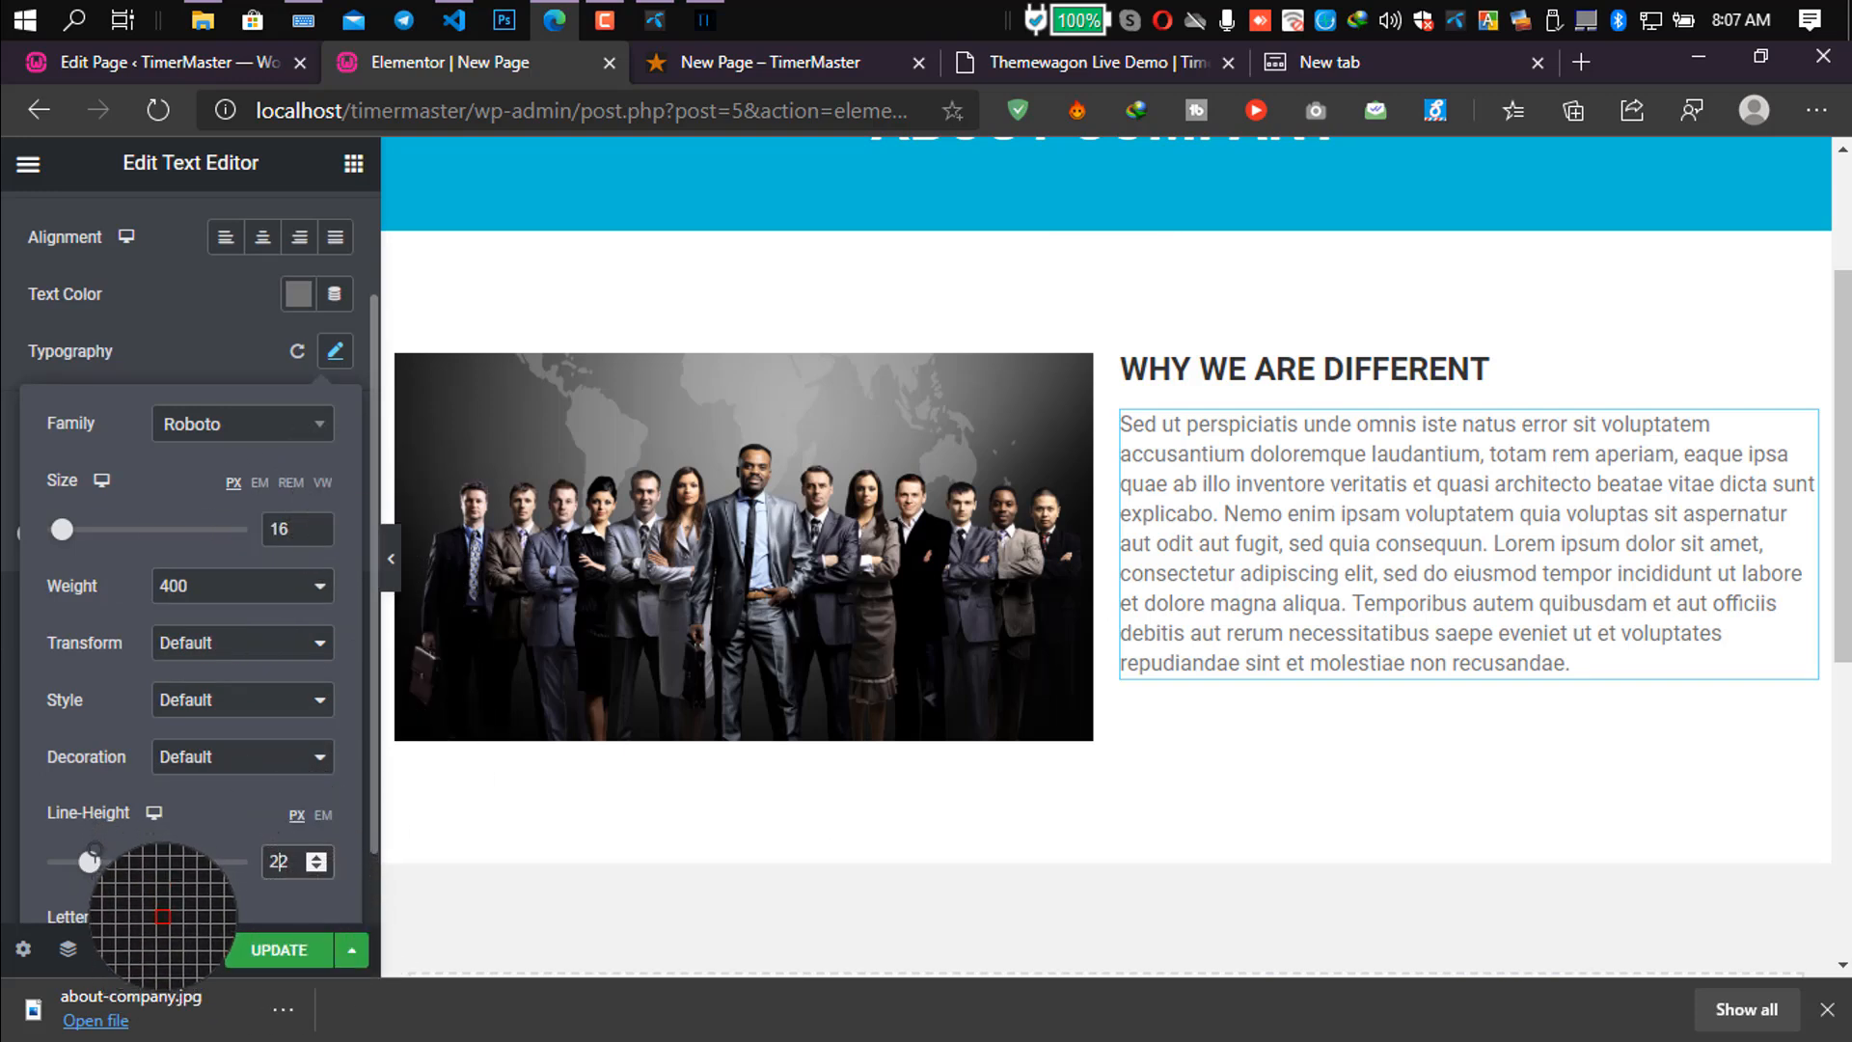
drag(90, 861, 97, 861)
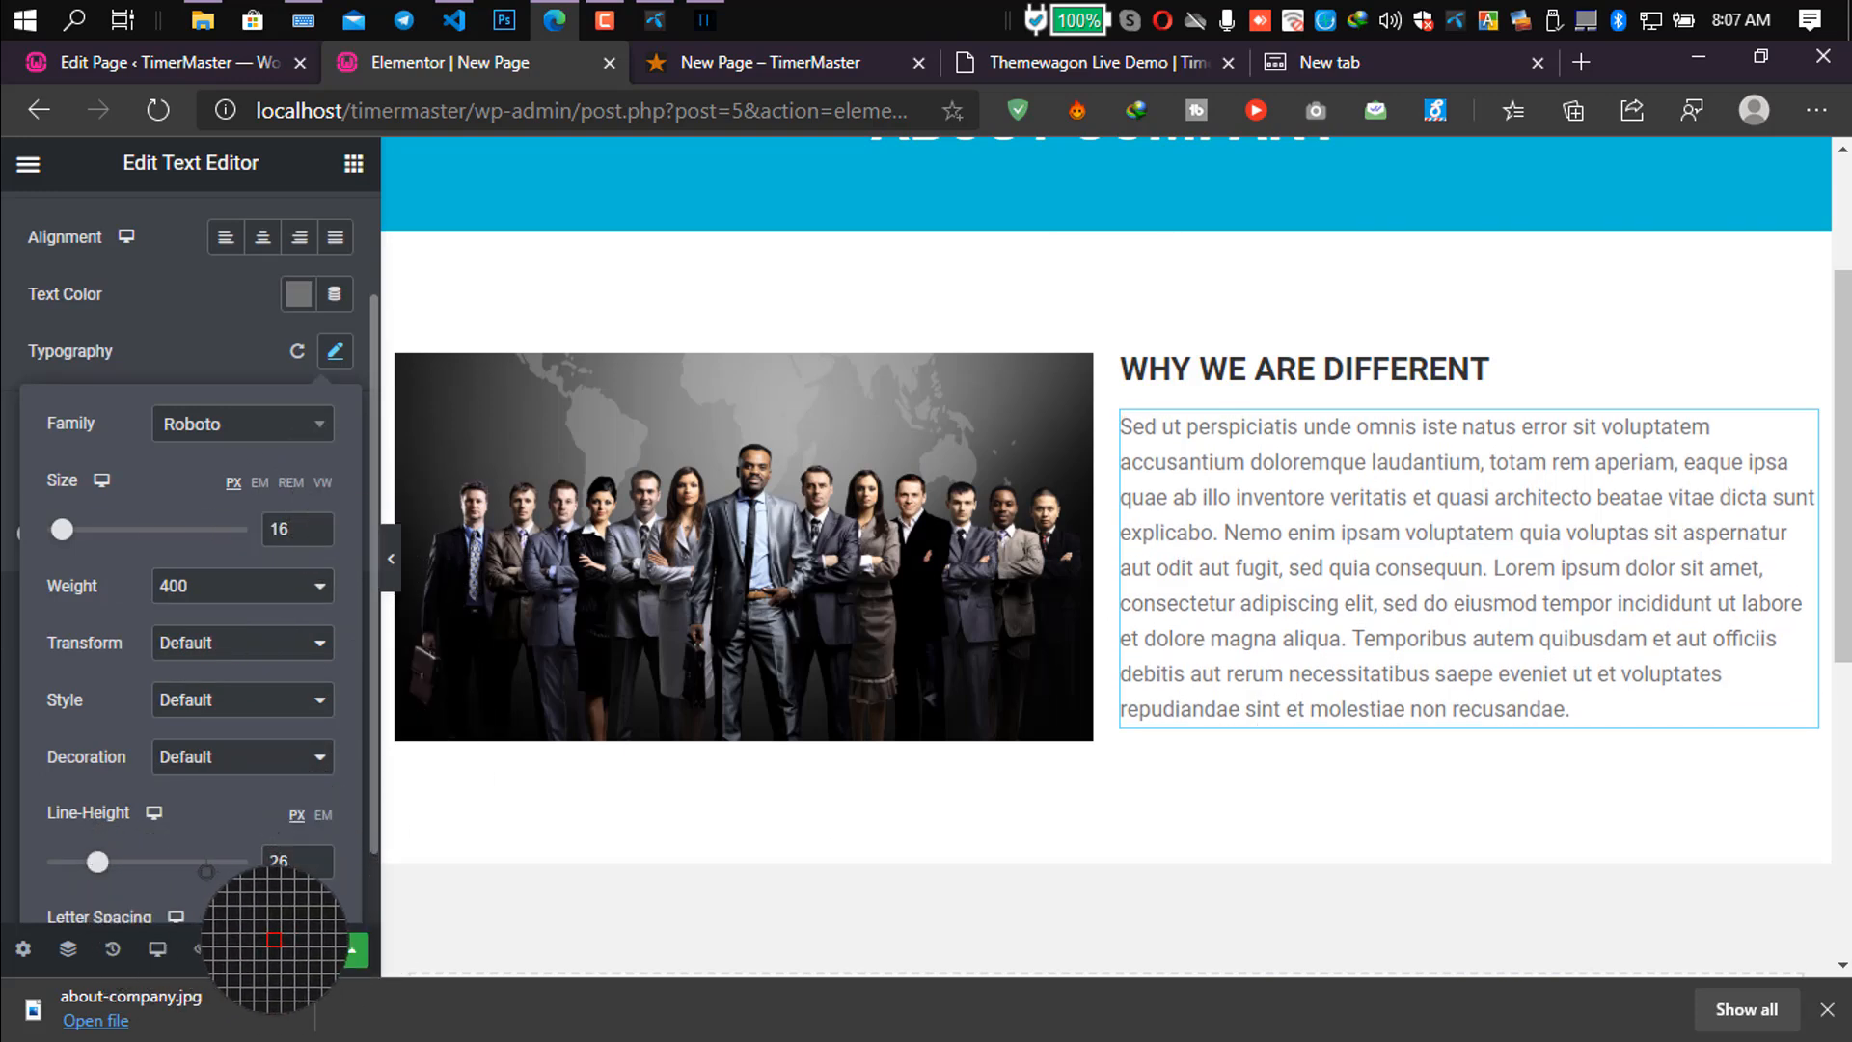
key(Down)
key(Down)
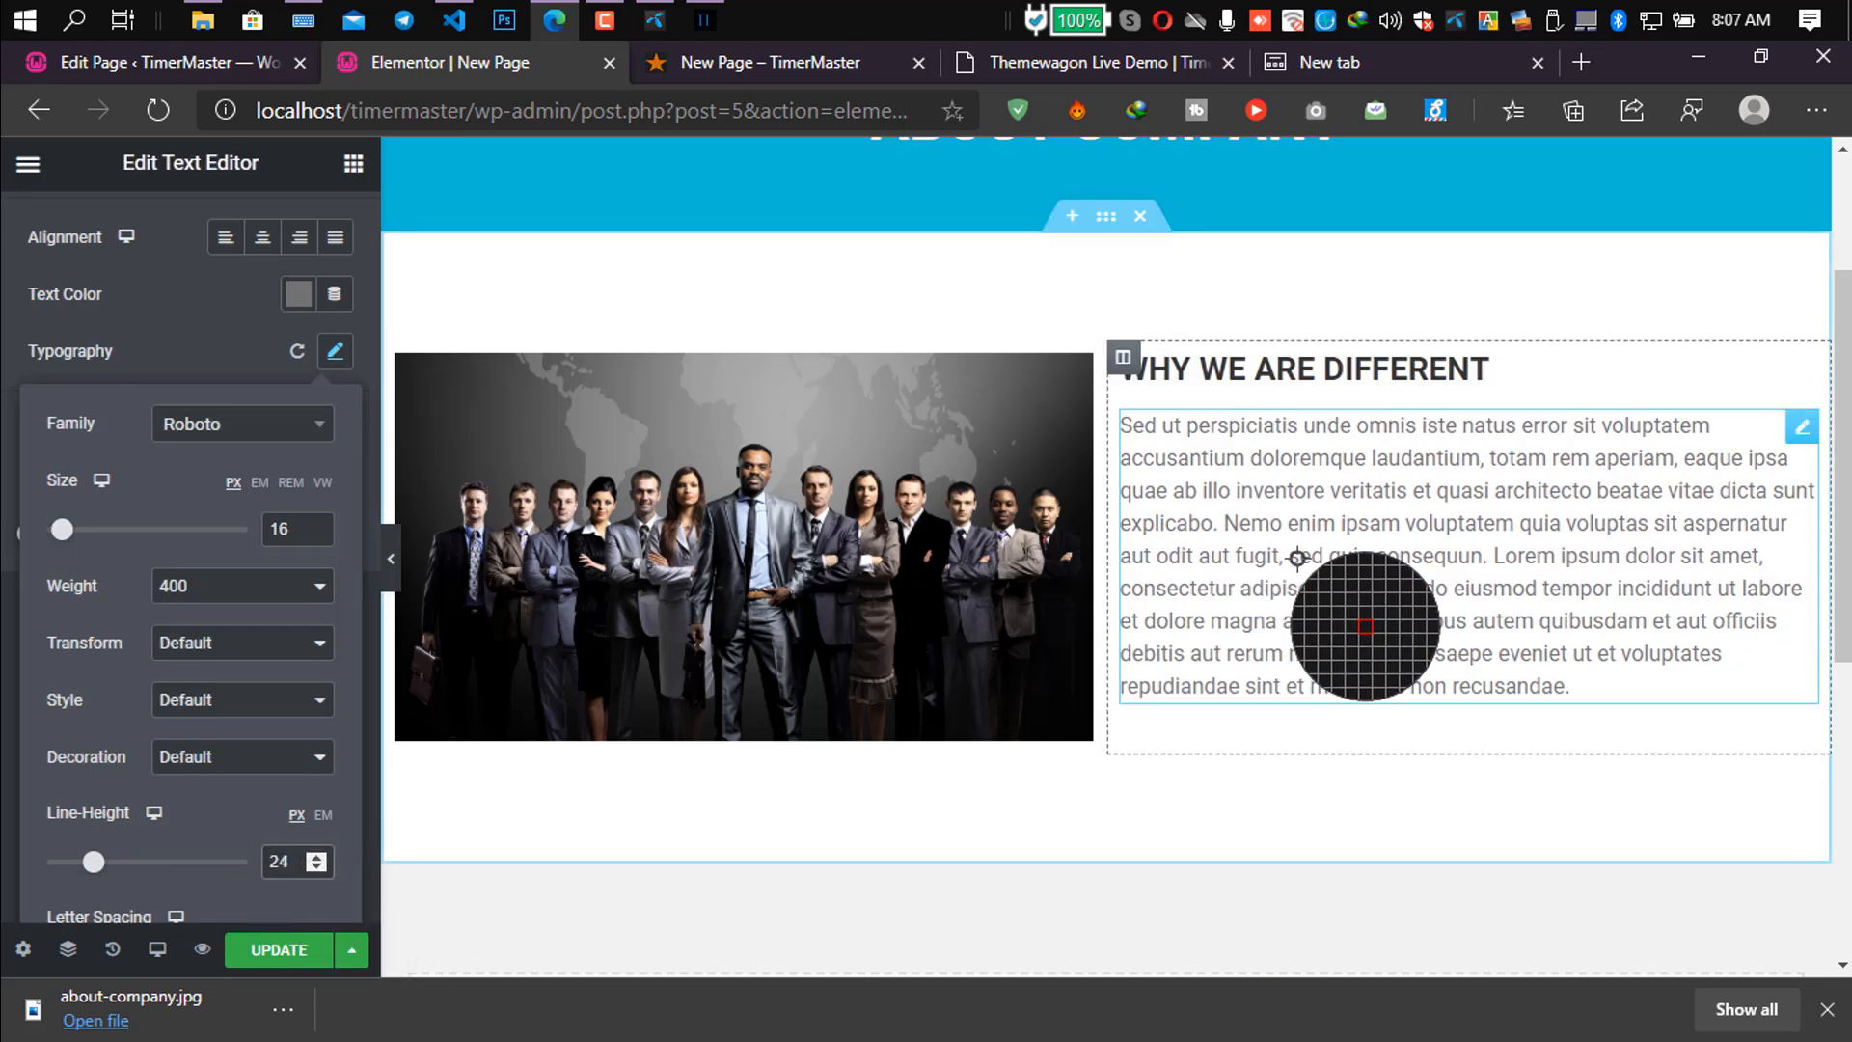
click(823, 290)
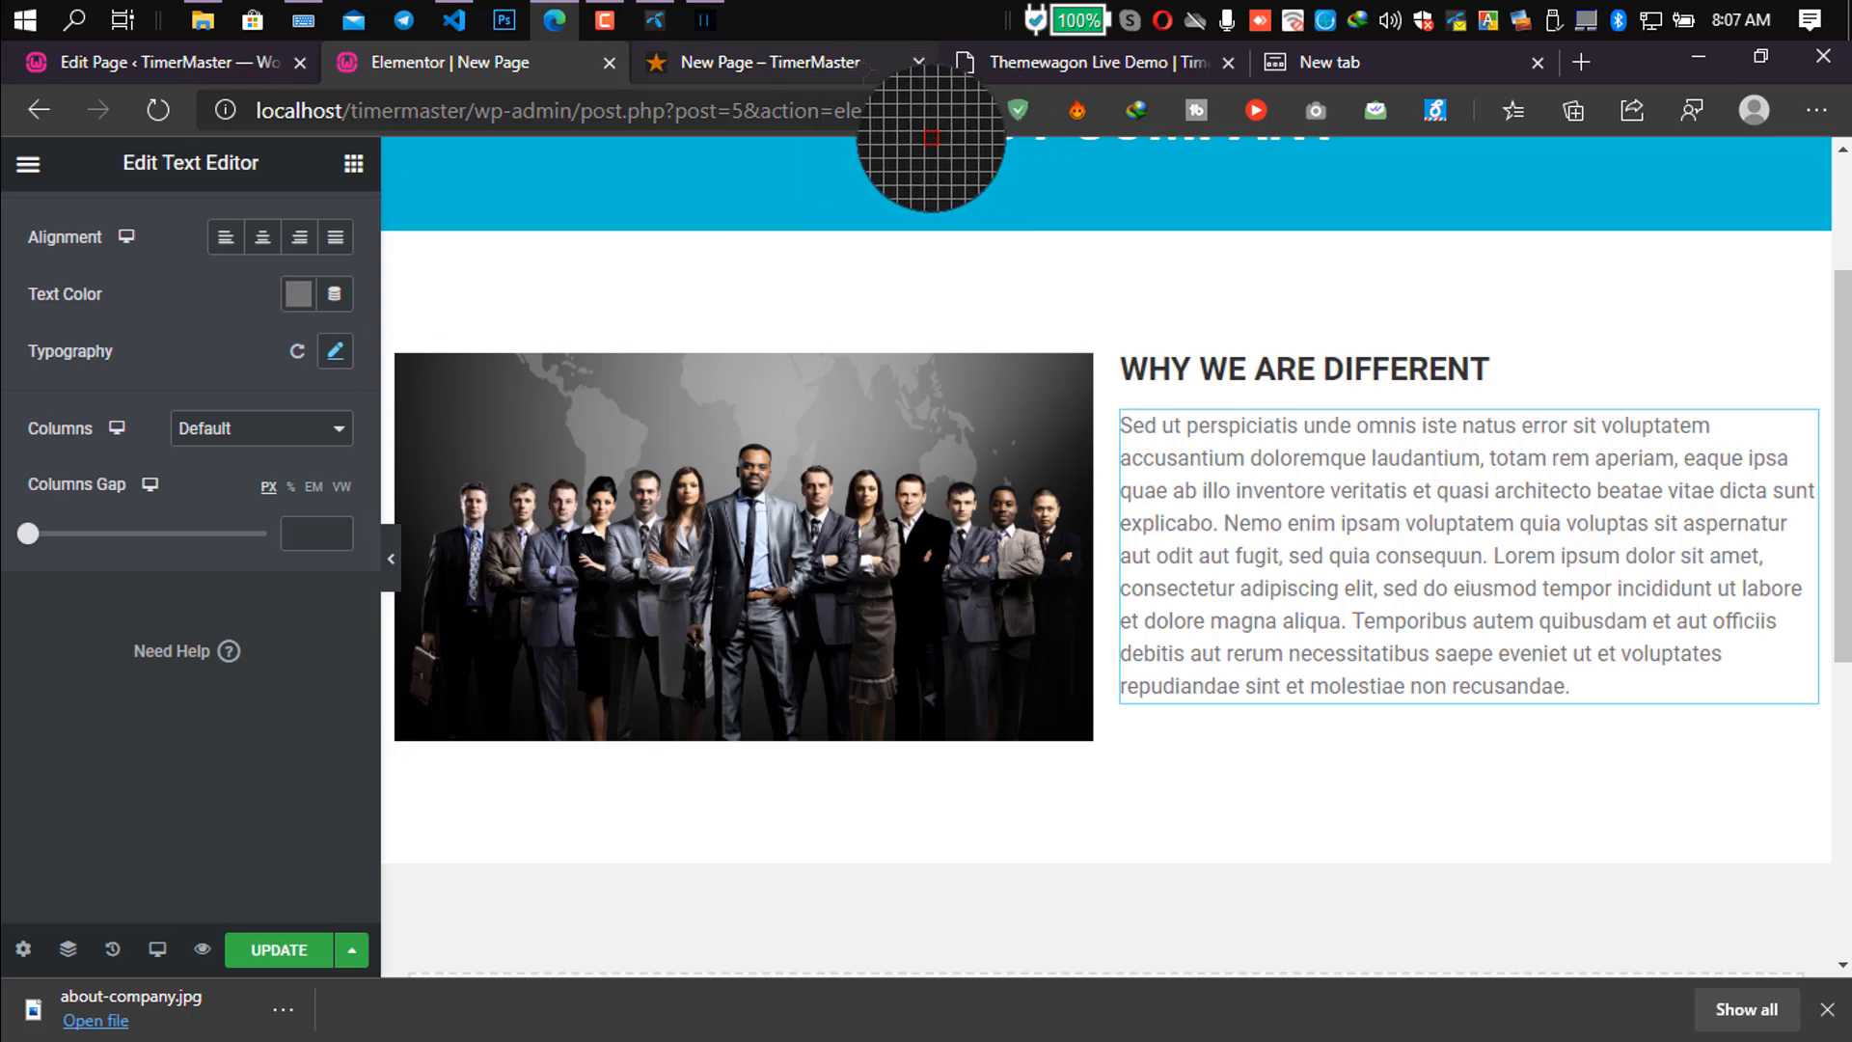
Check where the demo's WHY WE ARE DIFFERENT text breaks into a second paragraph.
click(866, 69)
click(1110, 63)
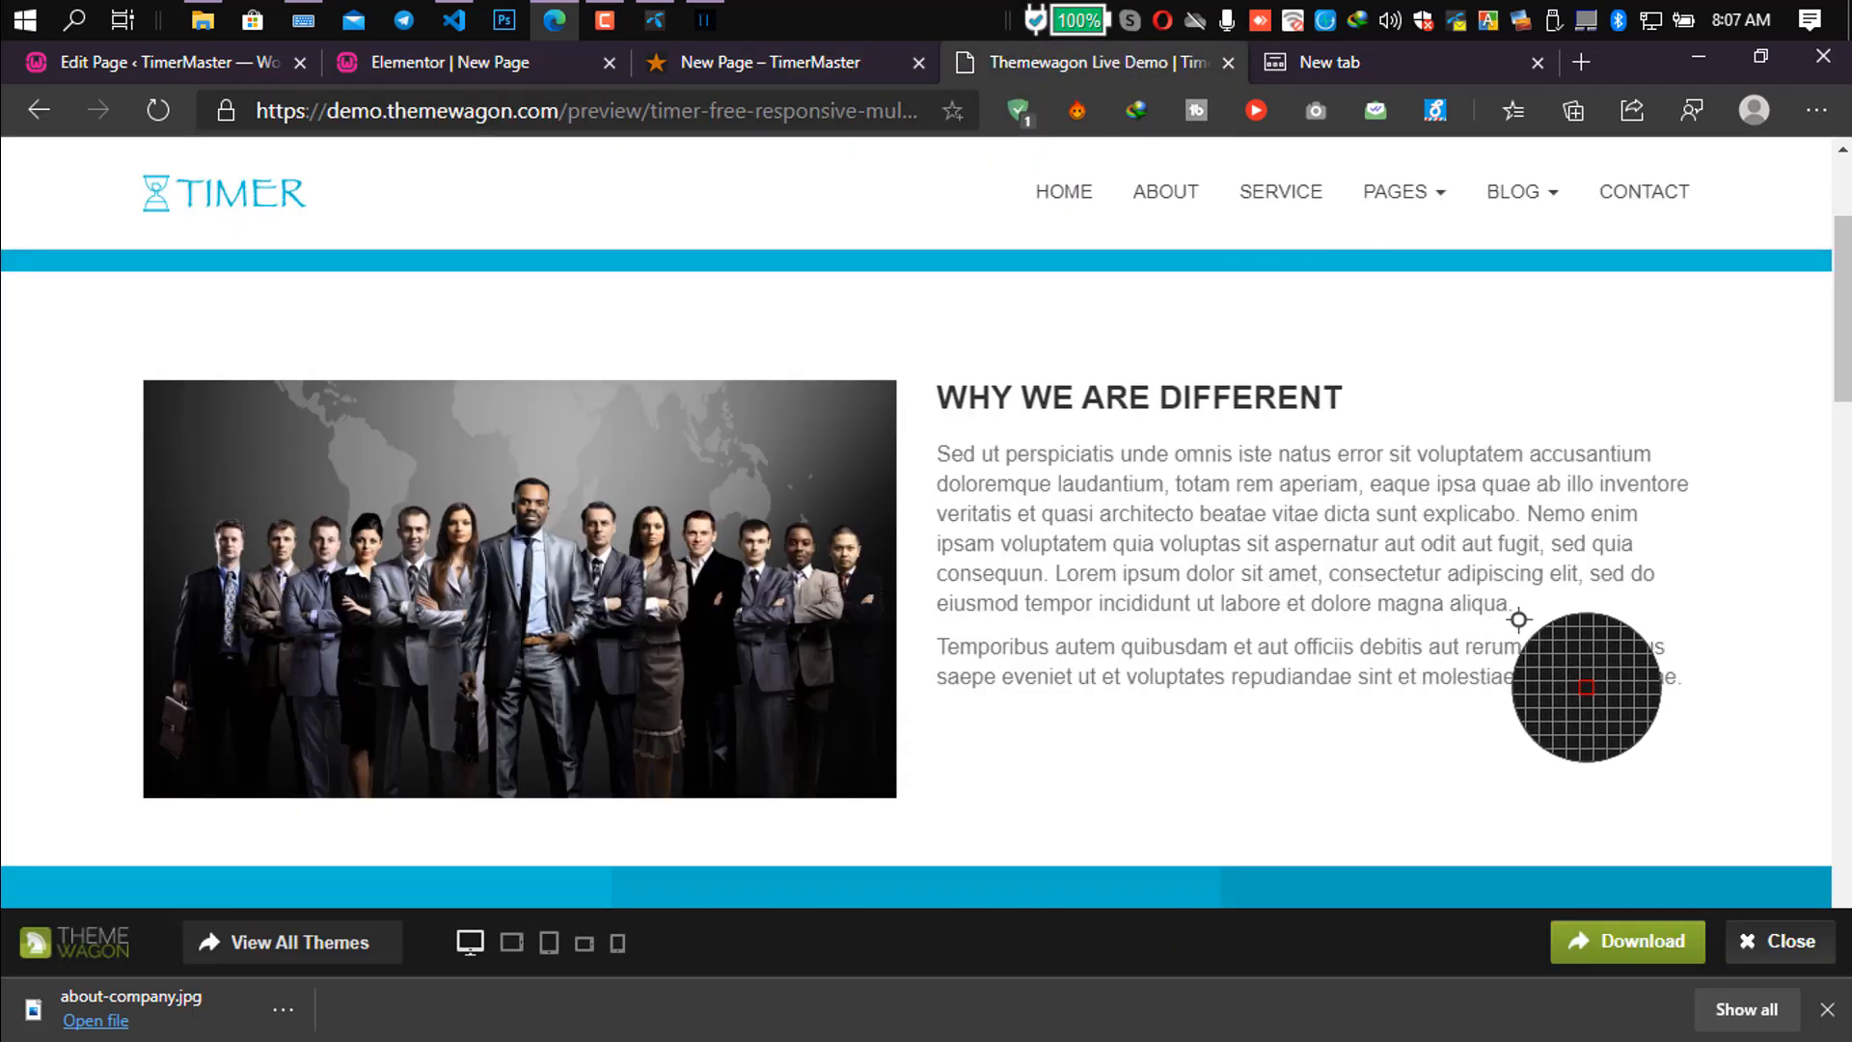
drag(1511, 599, 1503, 576)
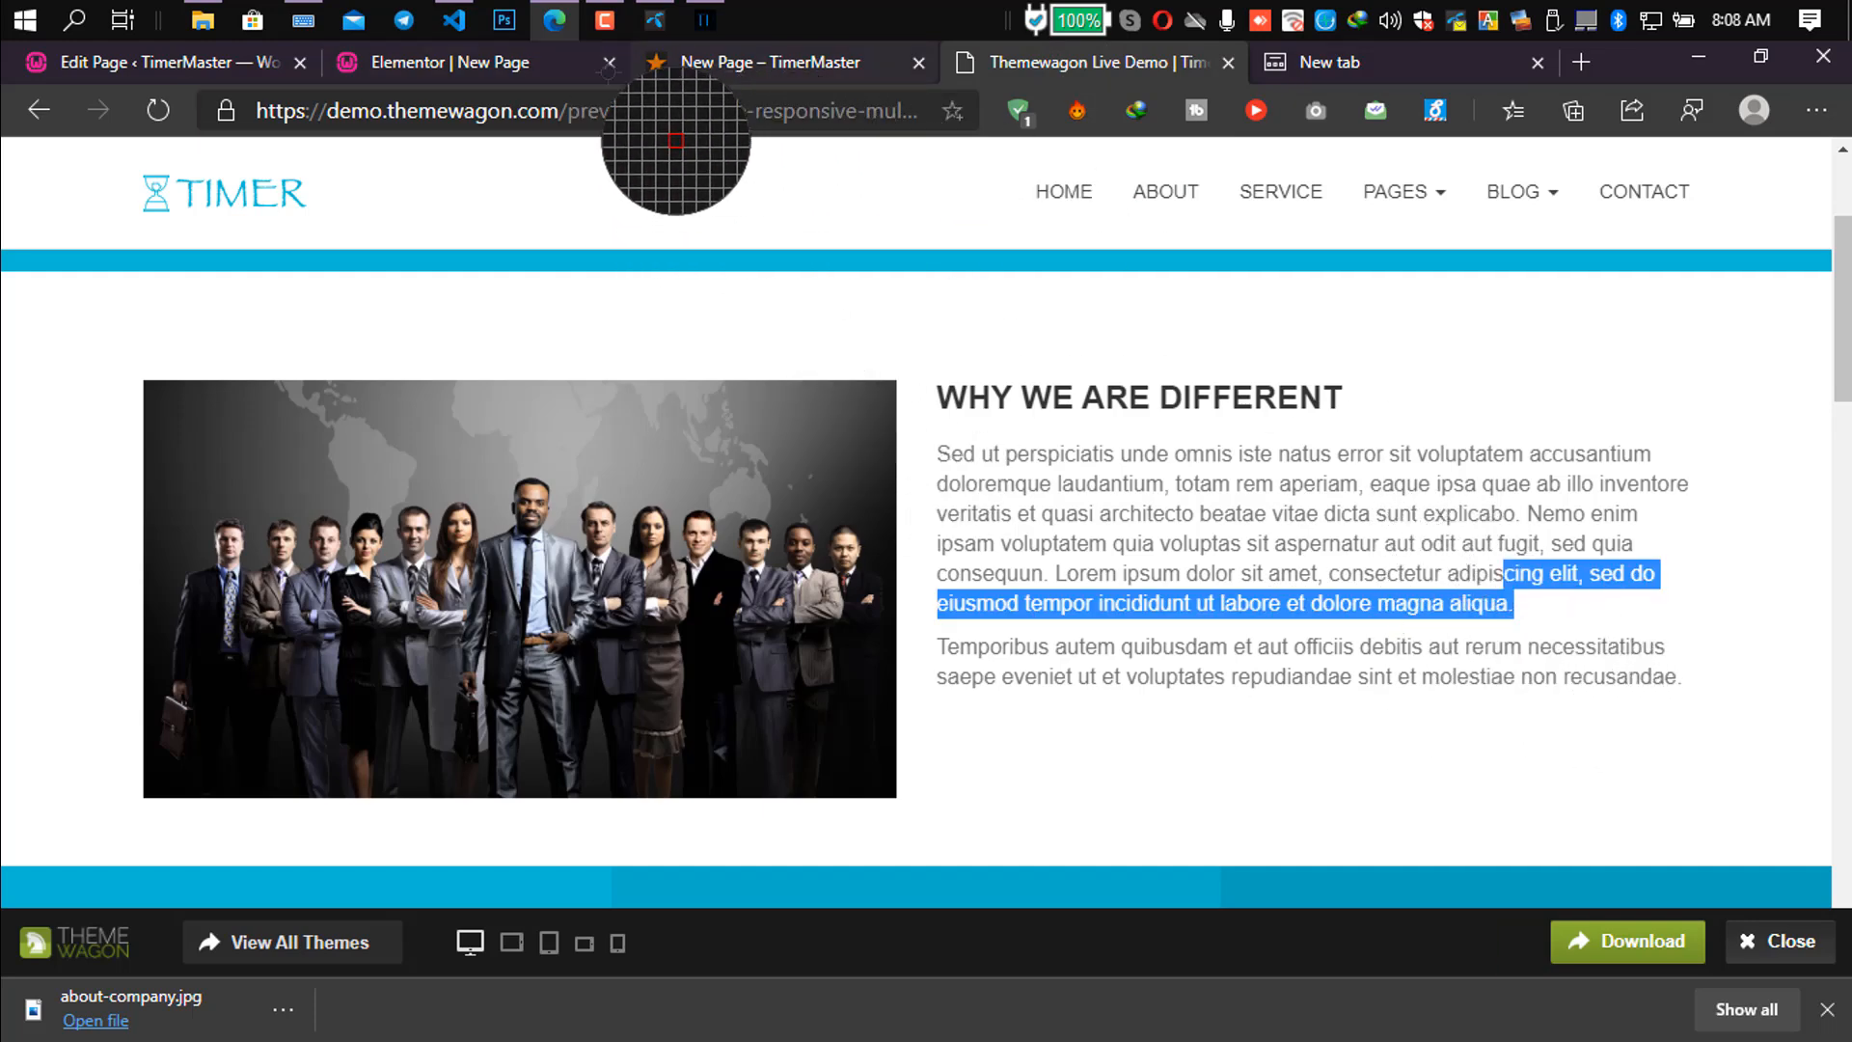
Split the WHY WE ARE DIFFERENT text after "magna aliqua." so that "Temporibus autem quibusdam" starts a second paragraph.
click(449, 70)
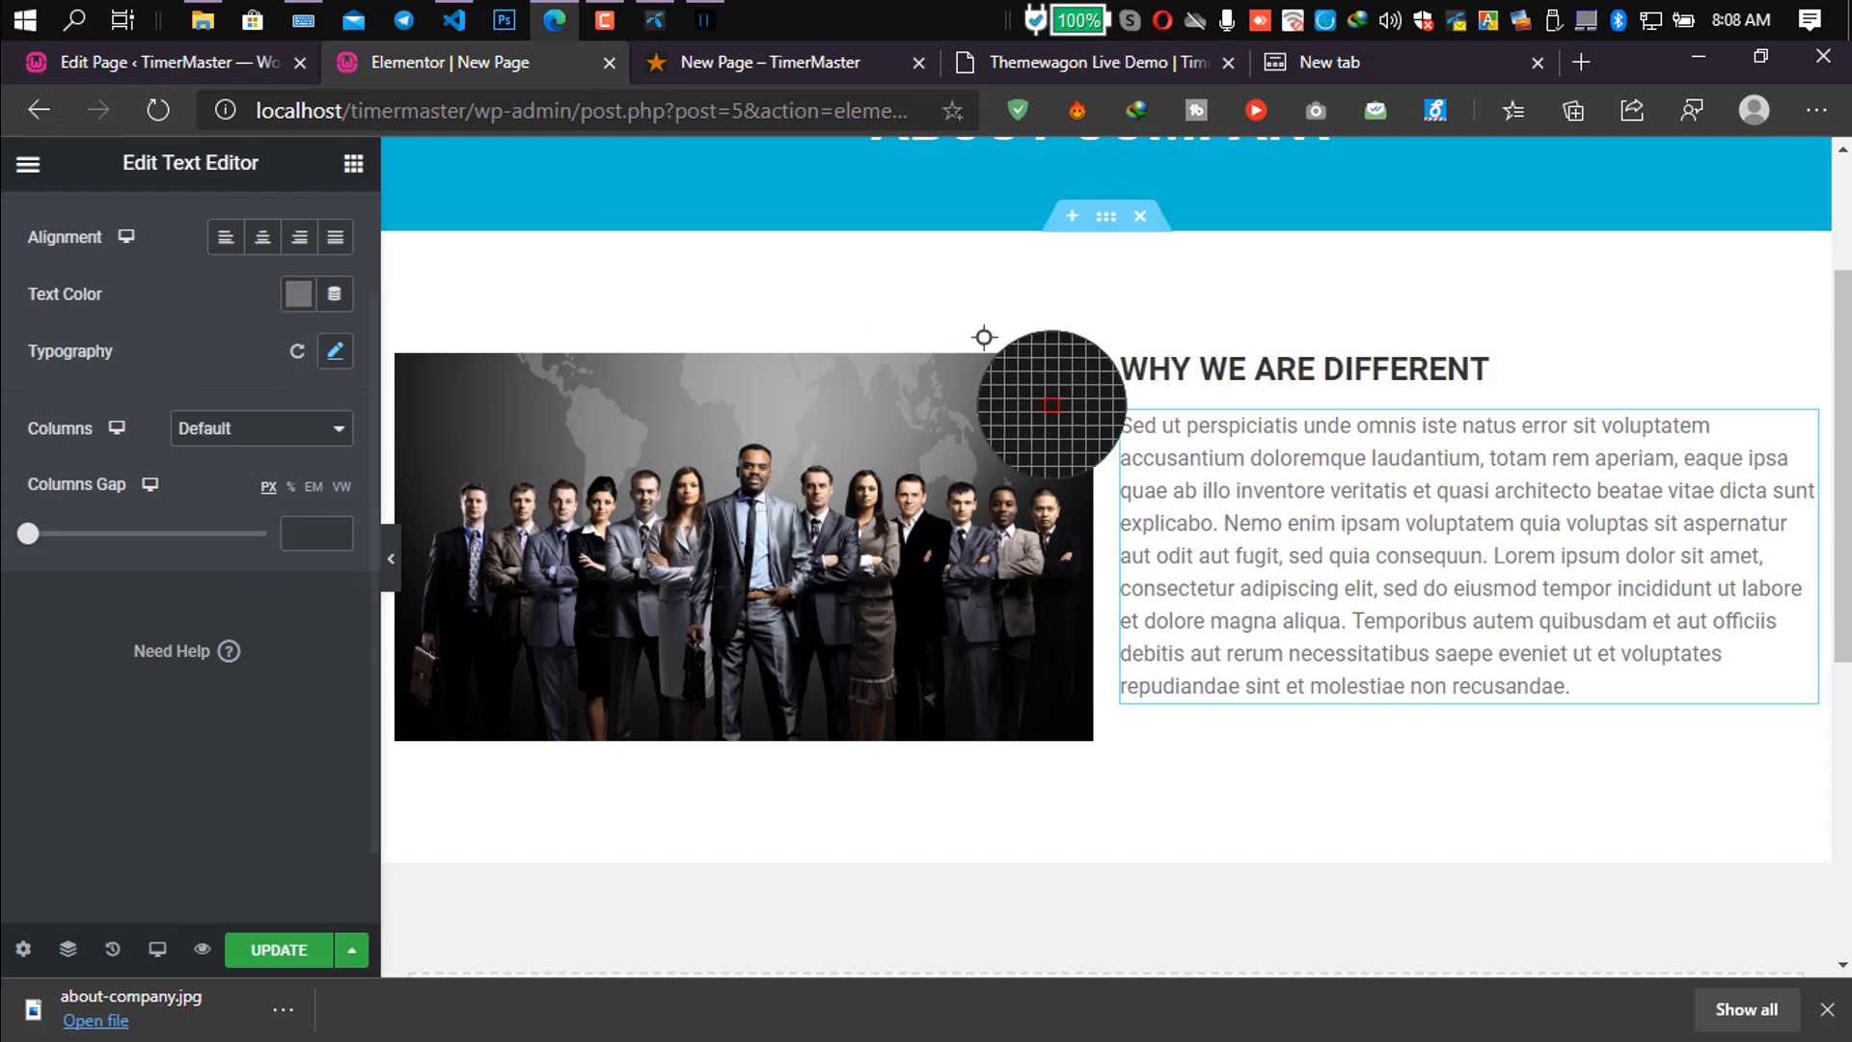
scroll(968, 335, up, 3)
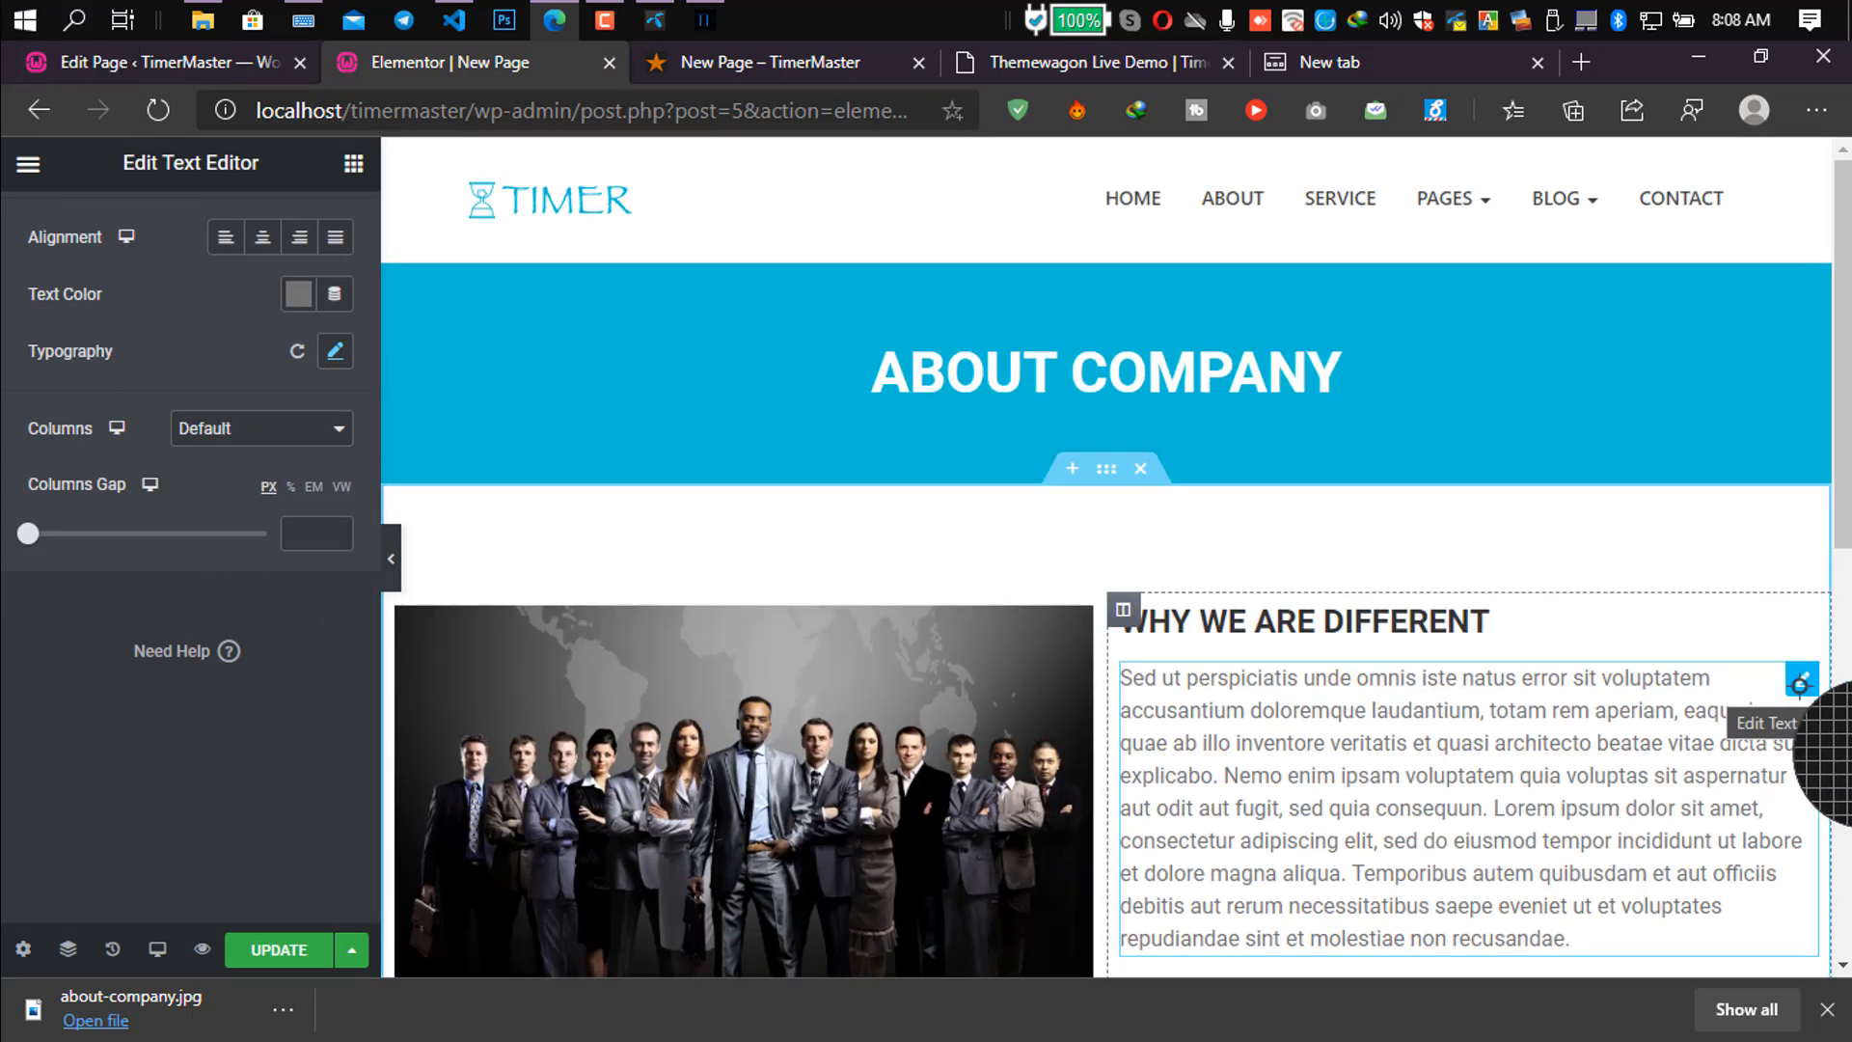
click(1800, 685)
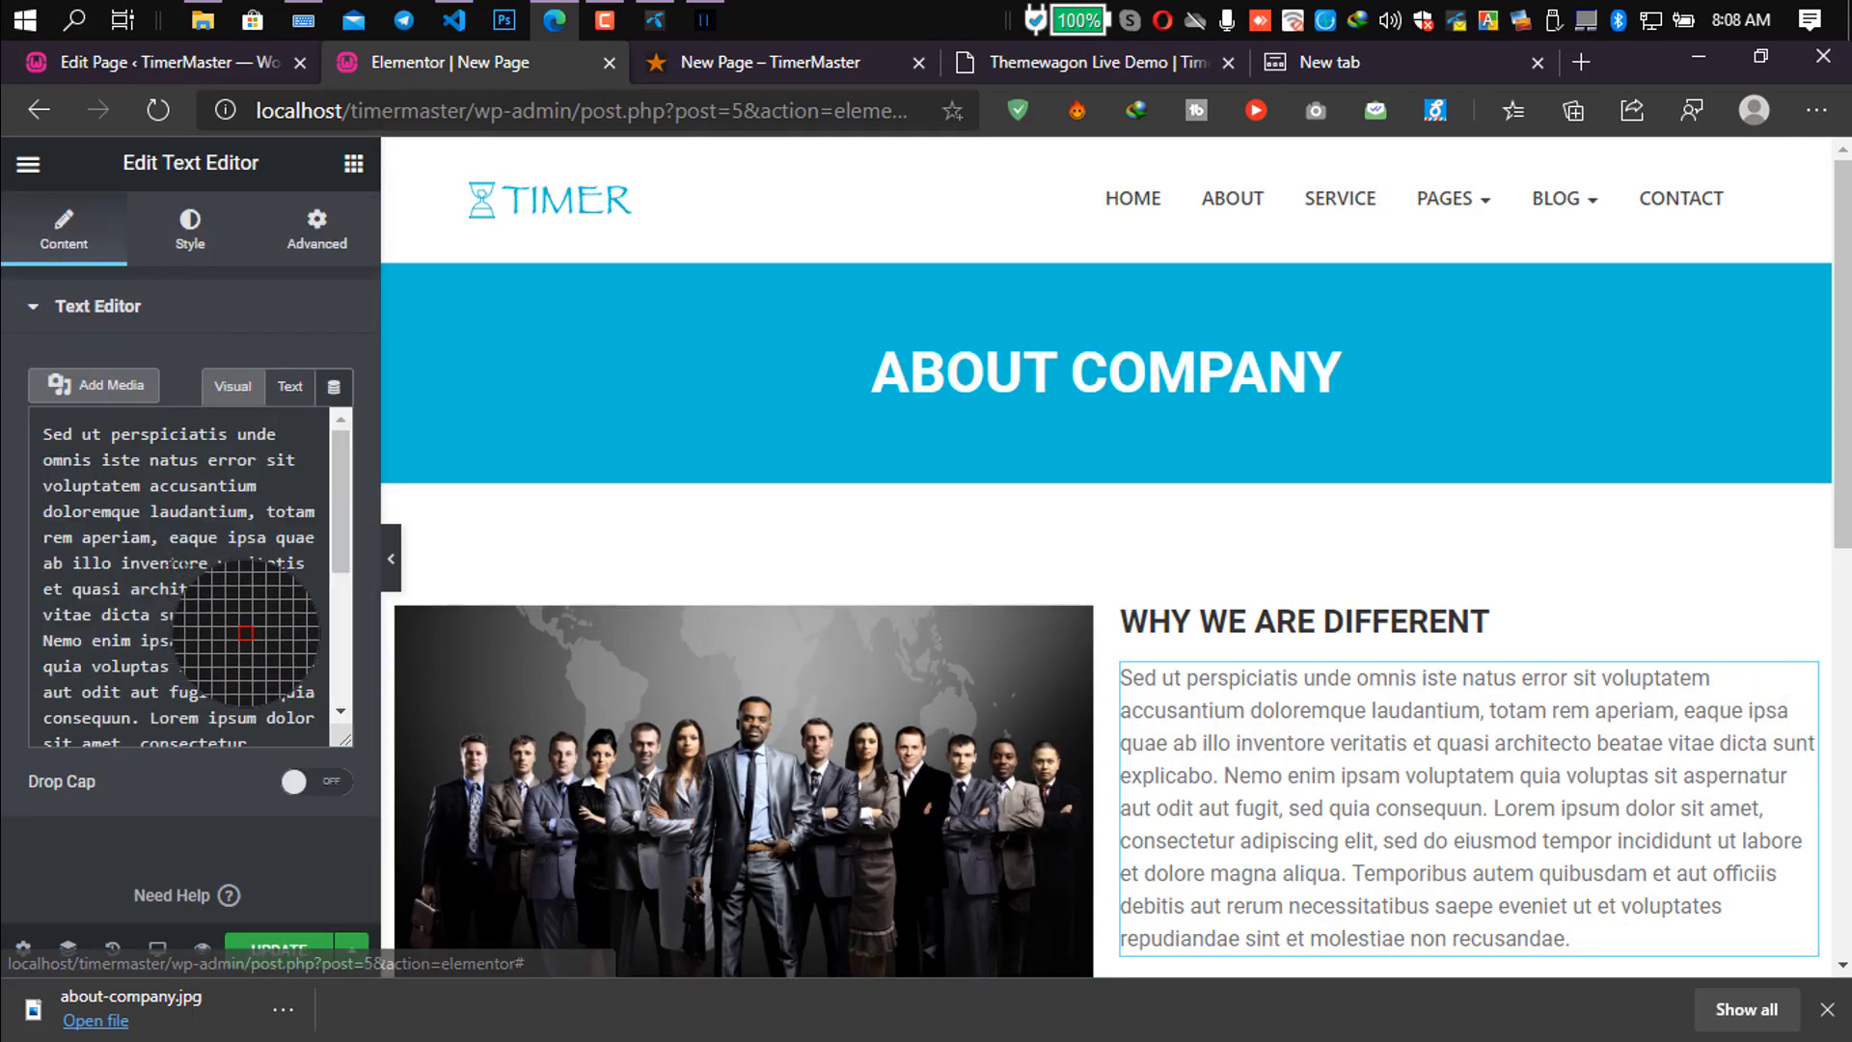
scroll(265, 676, down, 2)
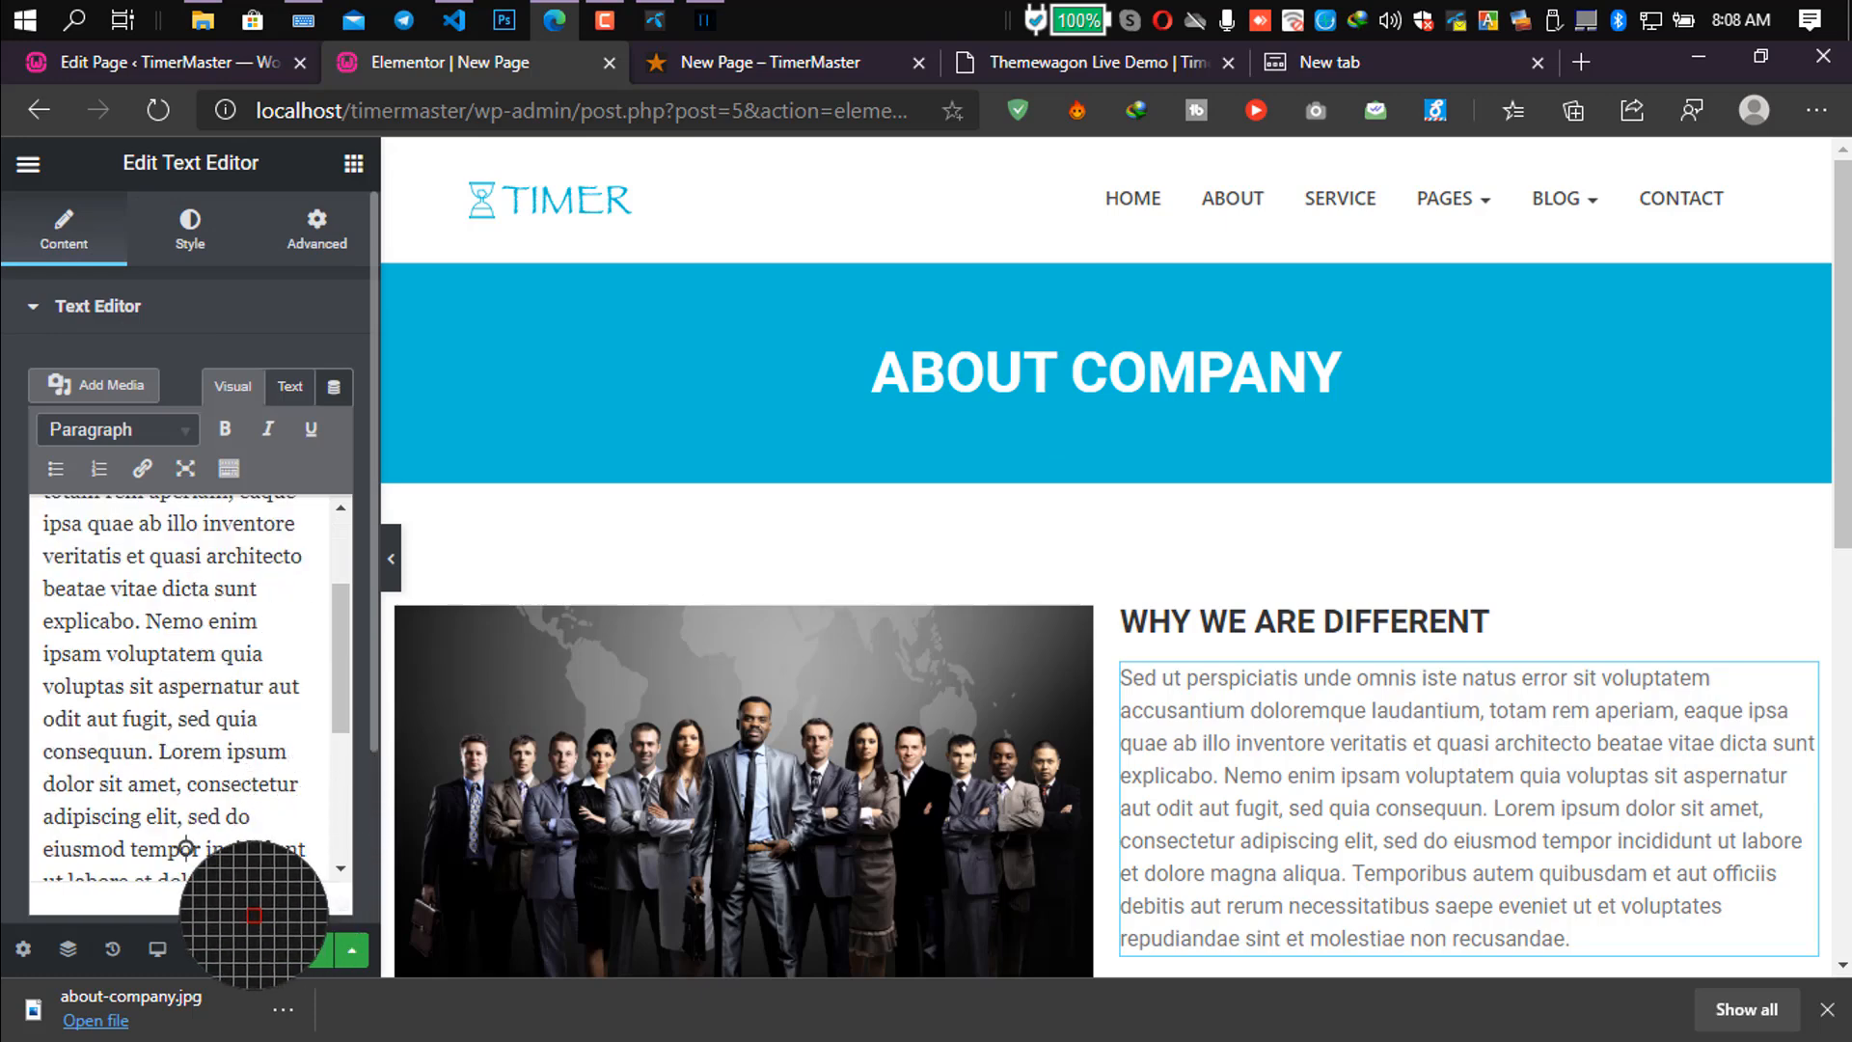
scroll(171, 779, down, 2)
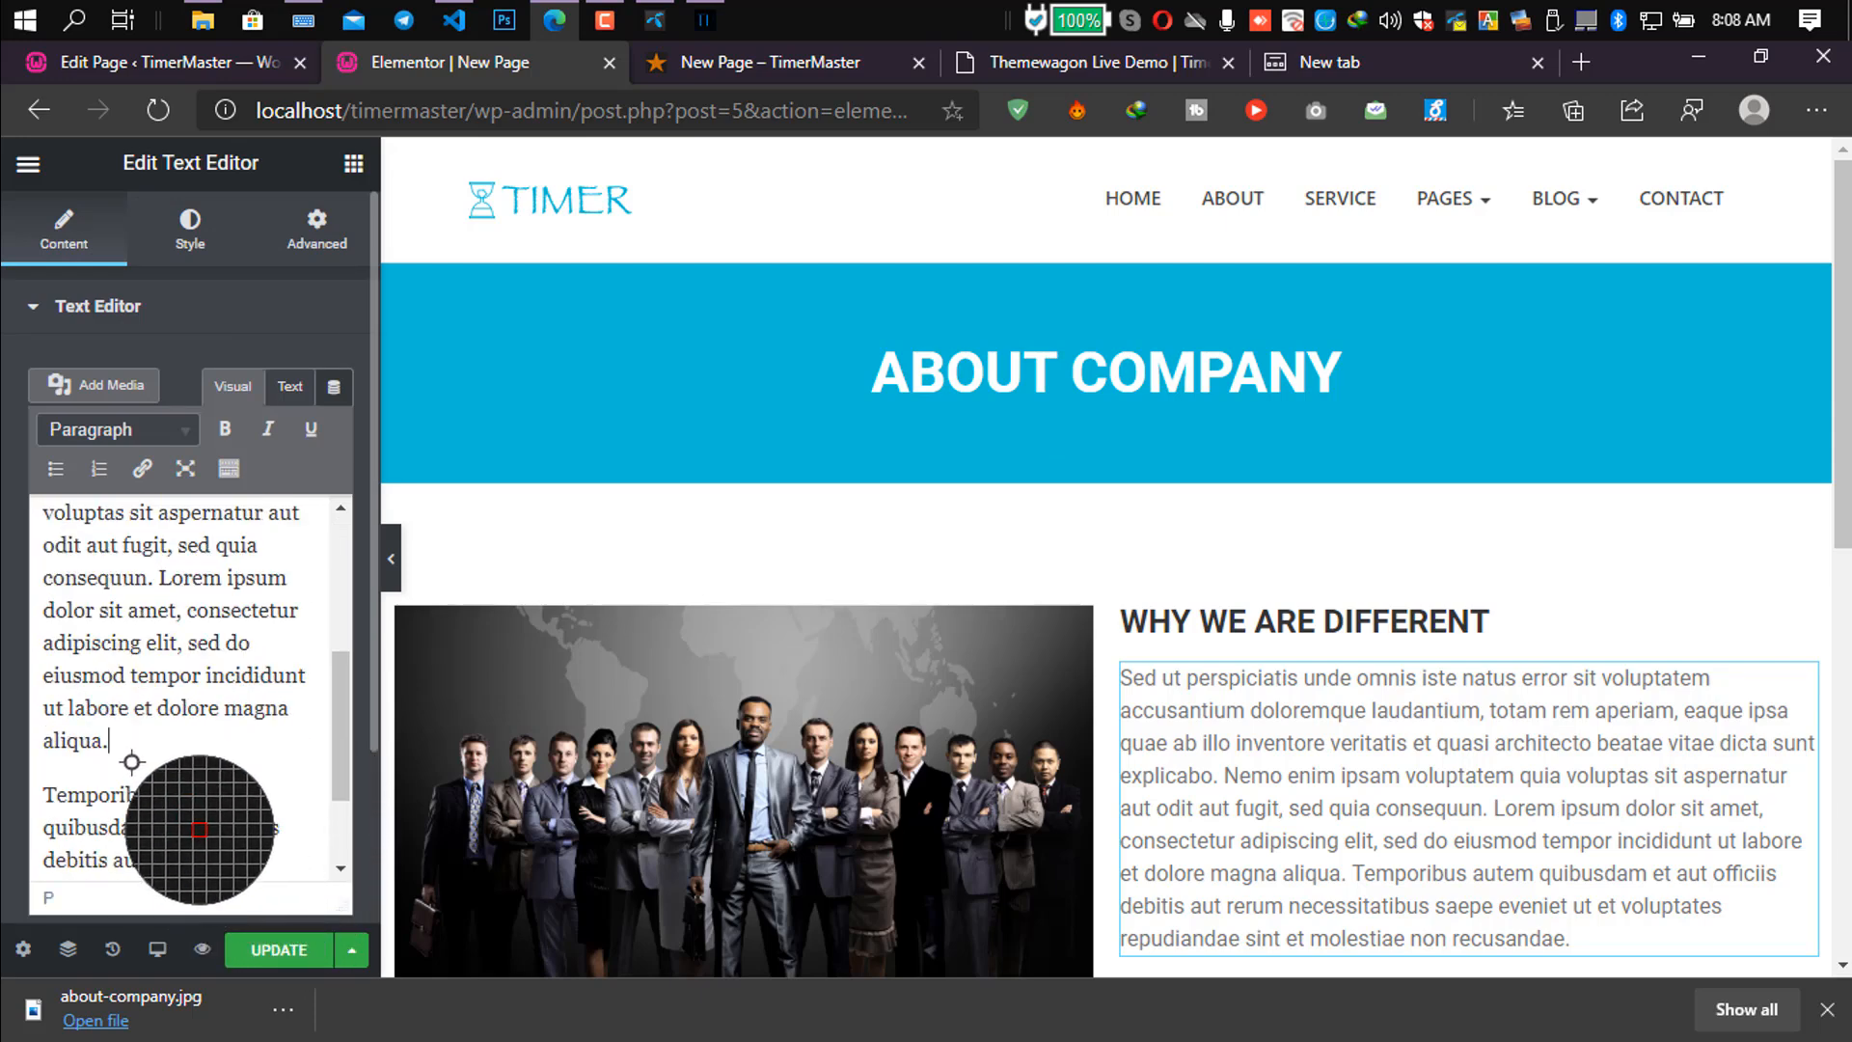
key(Return)
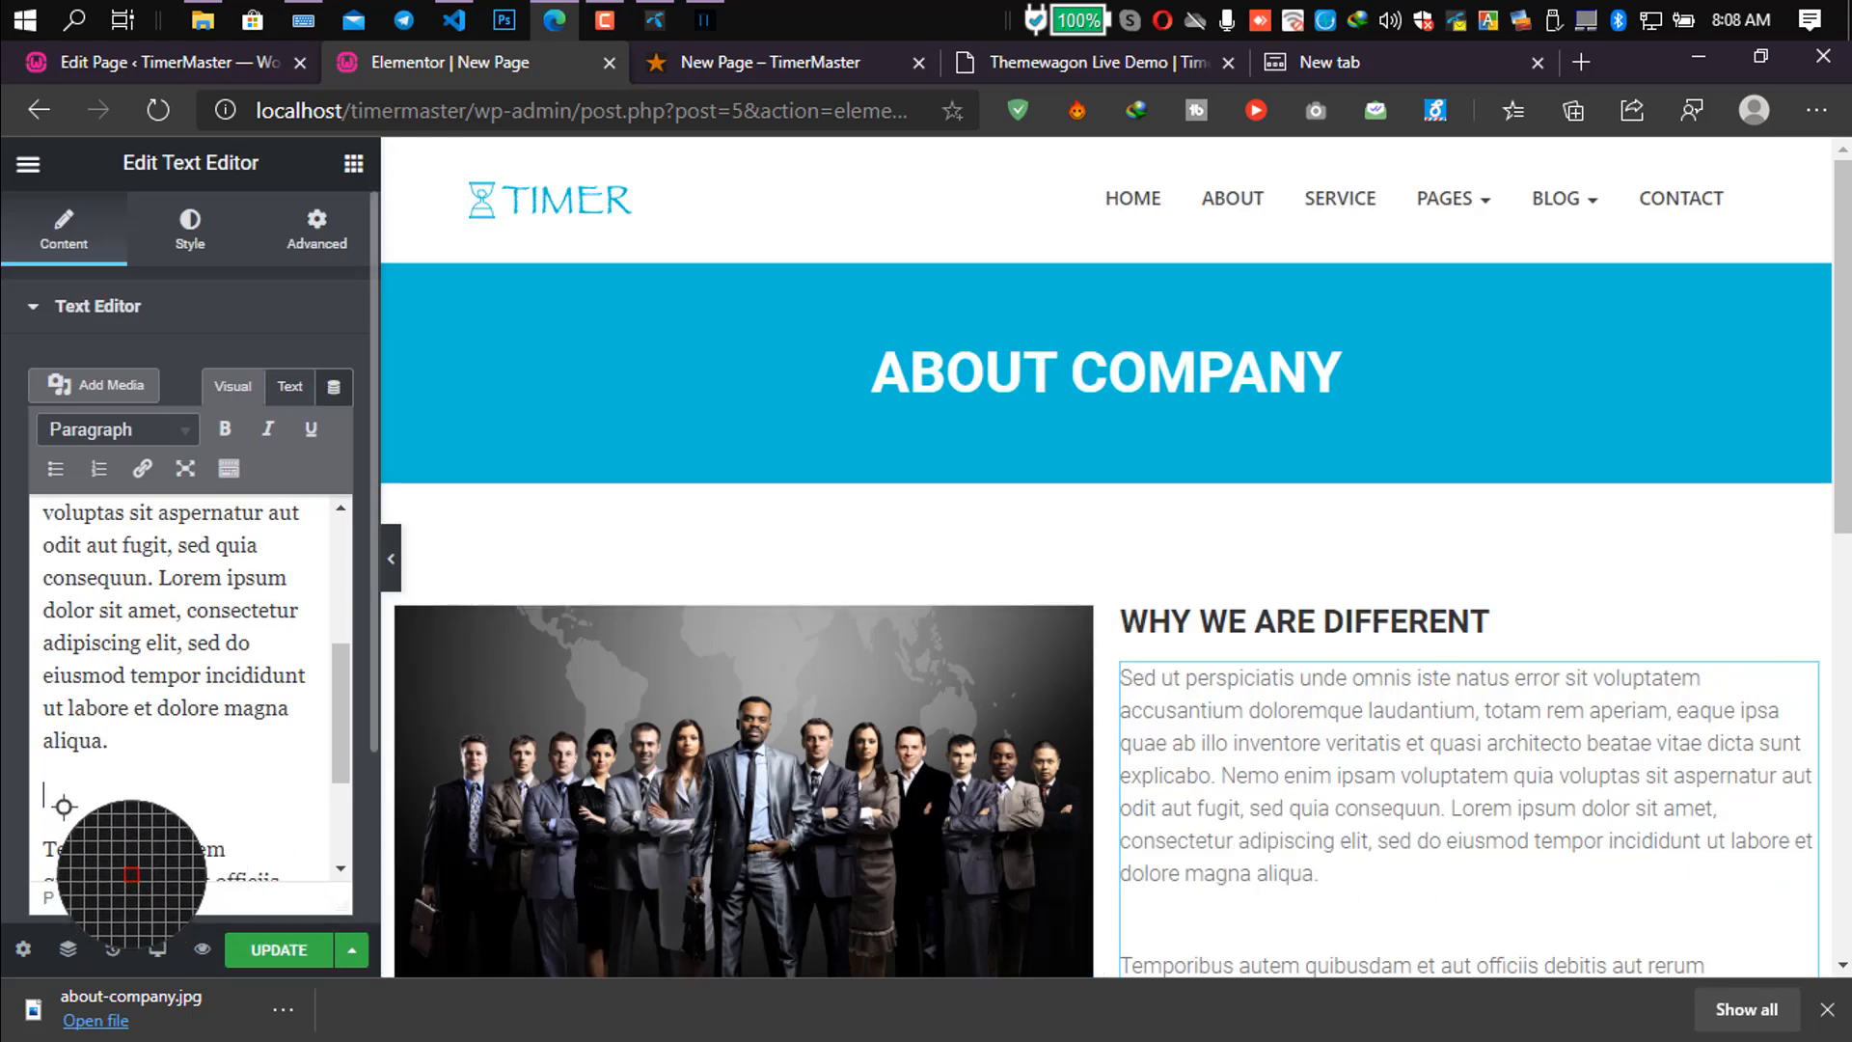
key(BackSpace)
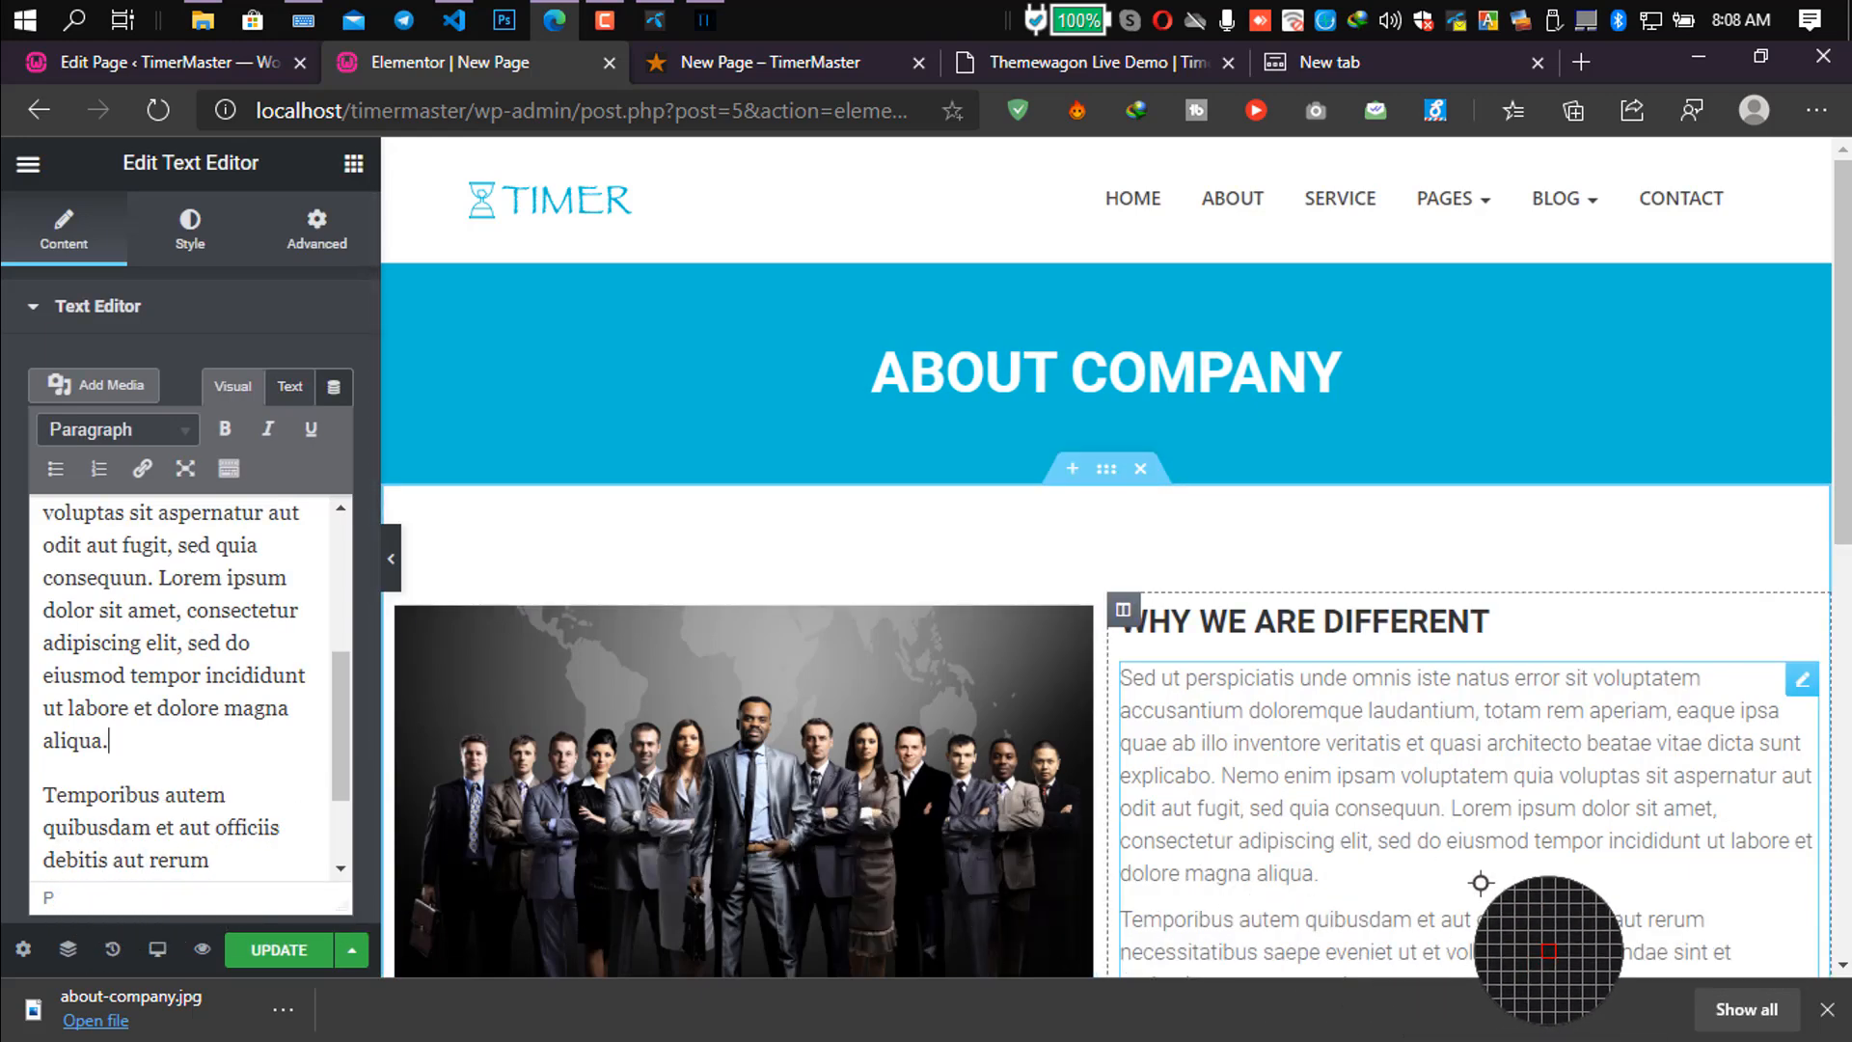
Check the WHY WE ARE DIFFERENT section's layout at full canvas width without the editing panel.
scroll(1481, 866, down, 4)
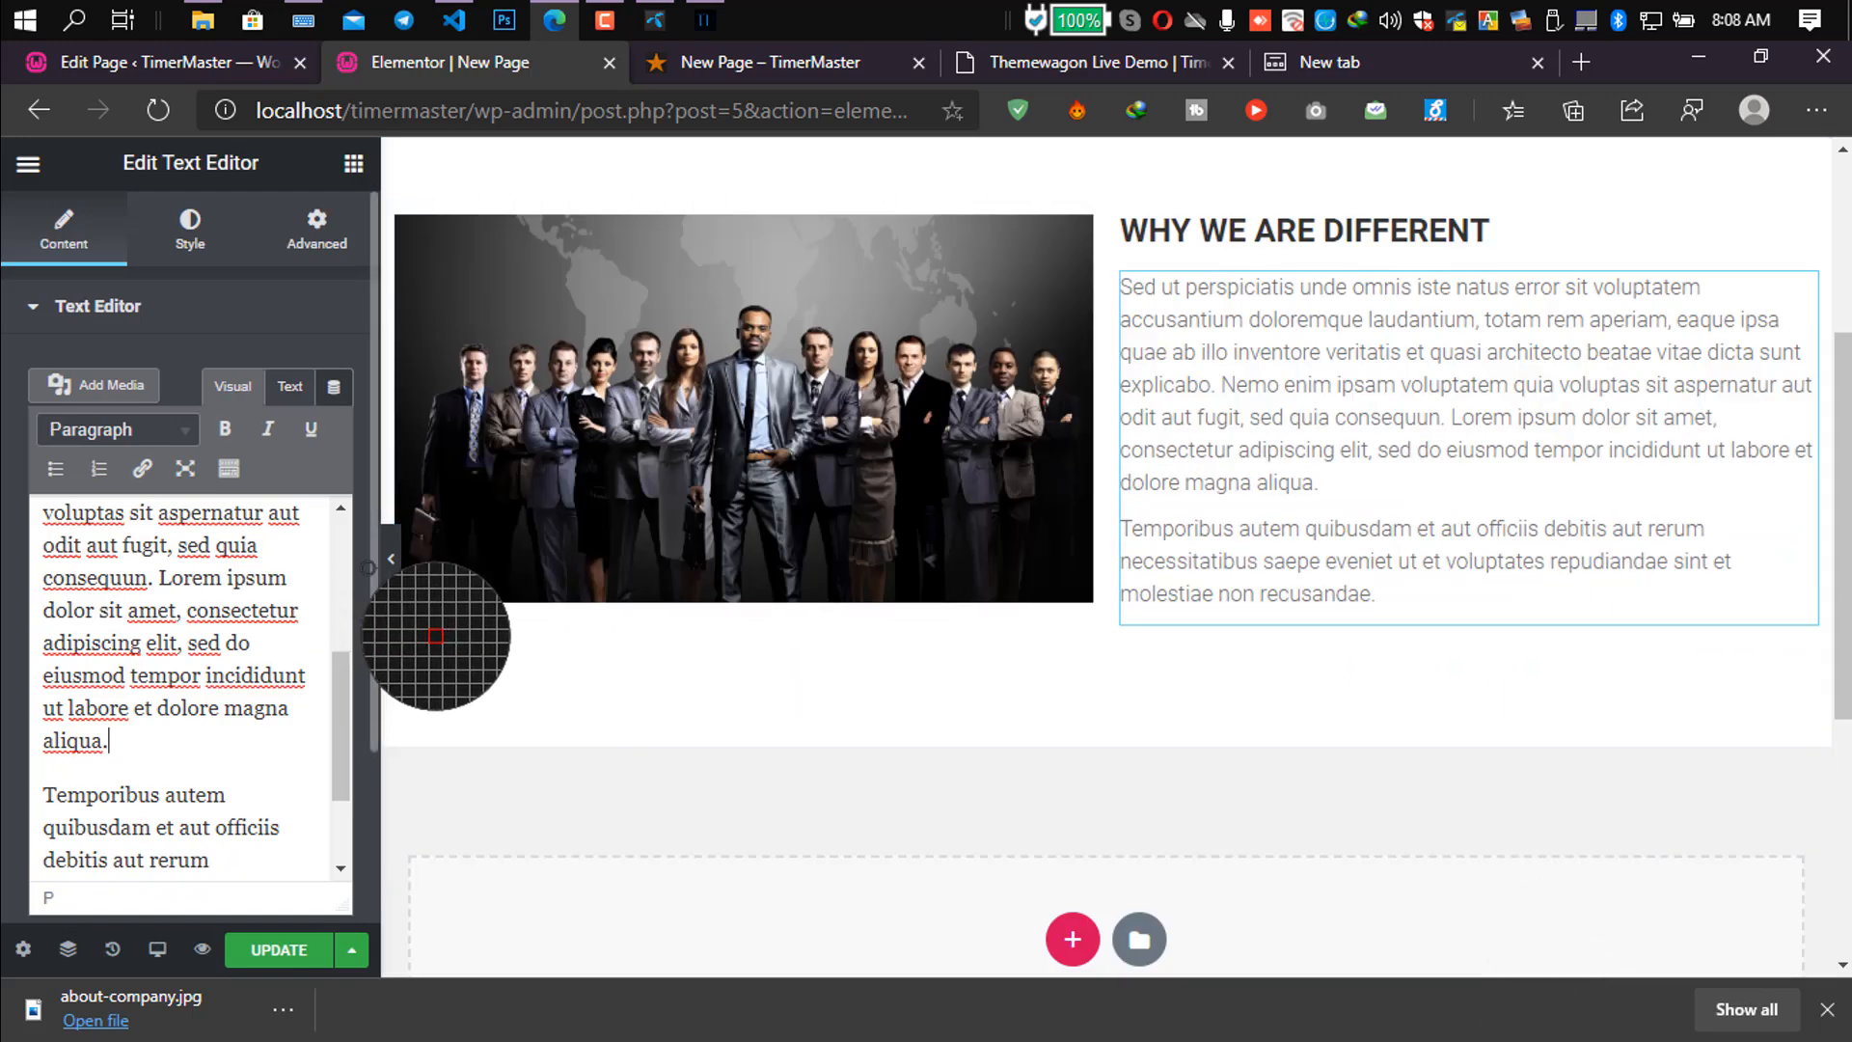
click(390, 562)
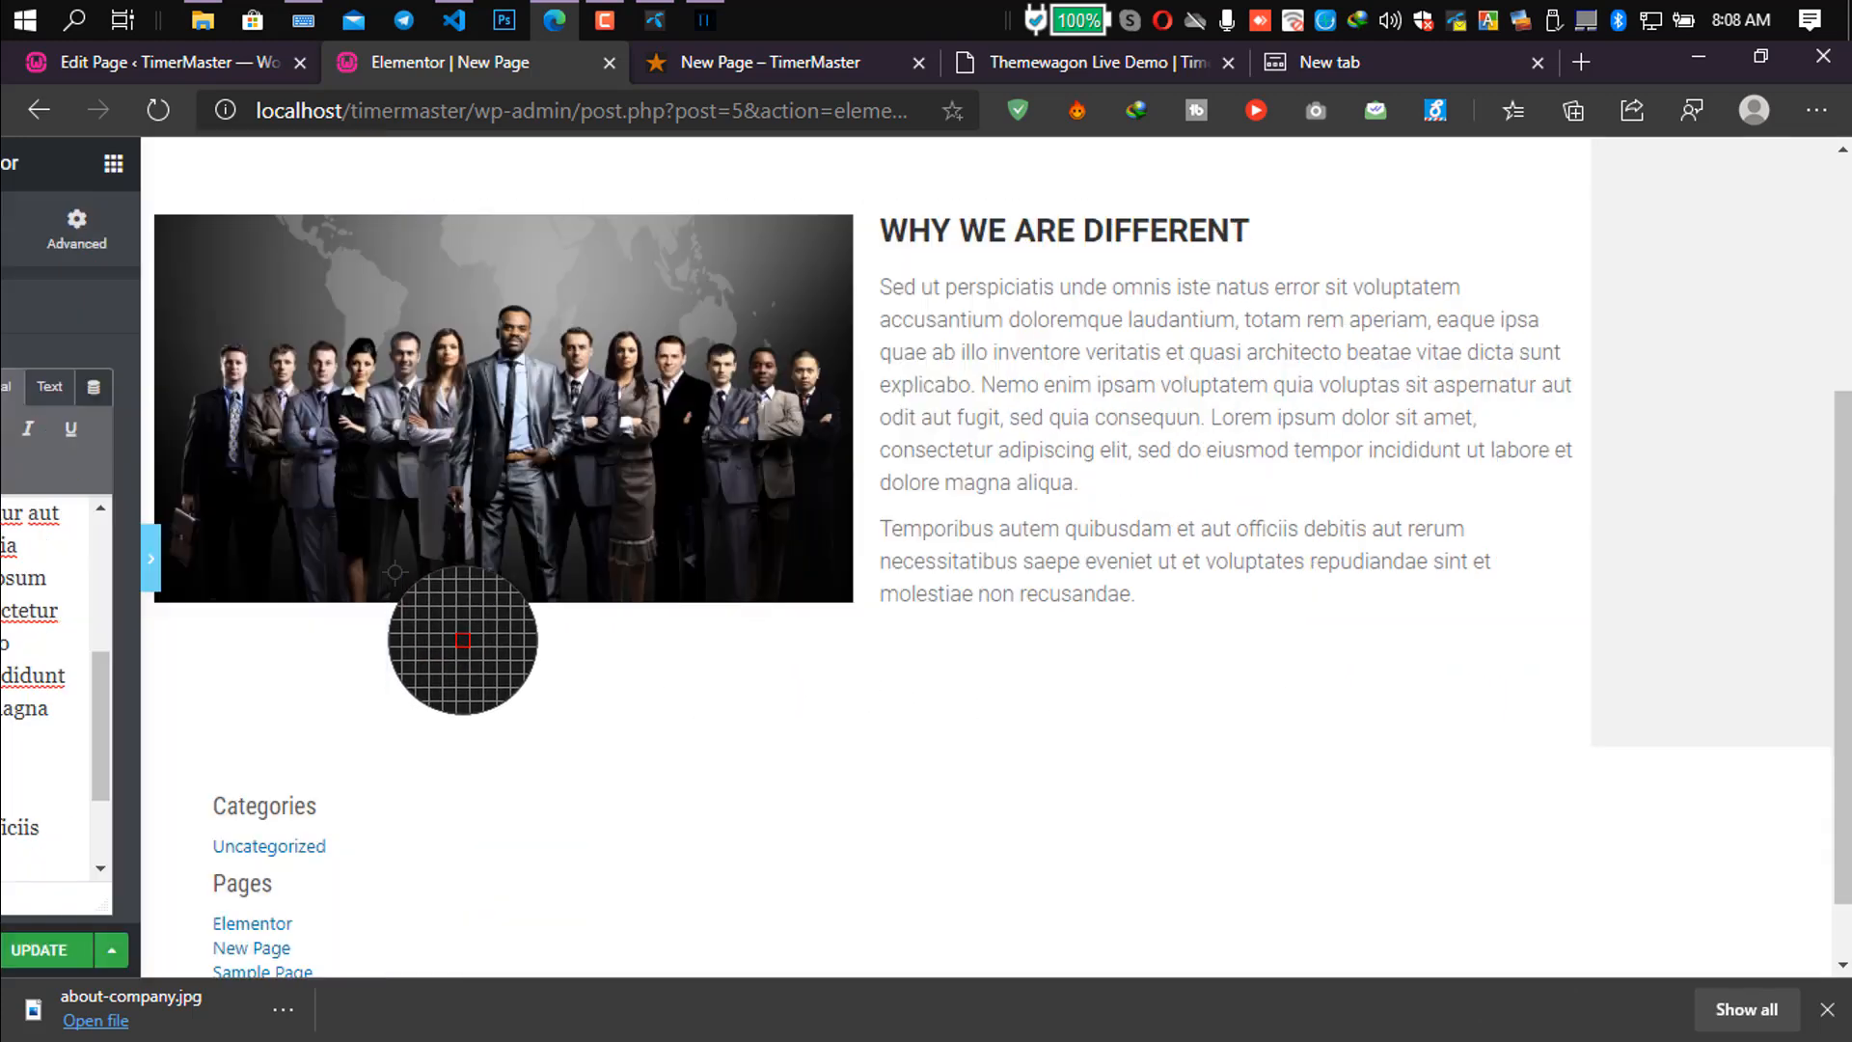
click(6, 552)
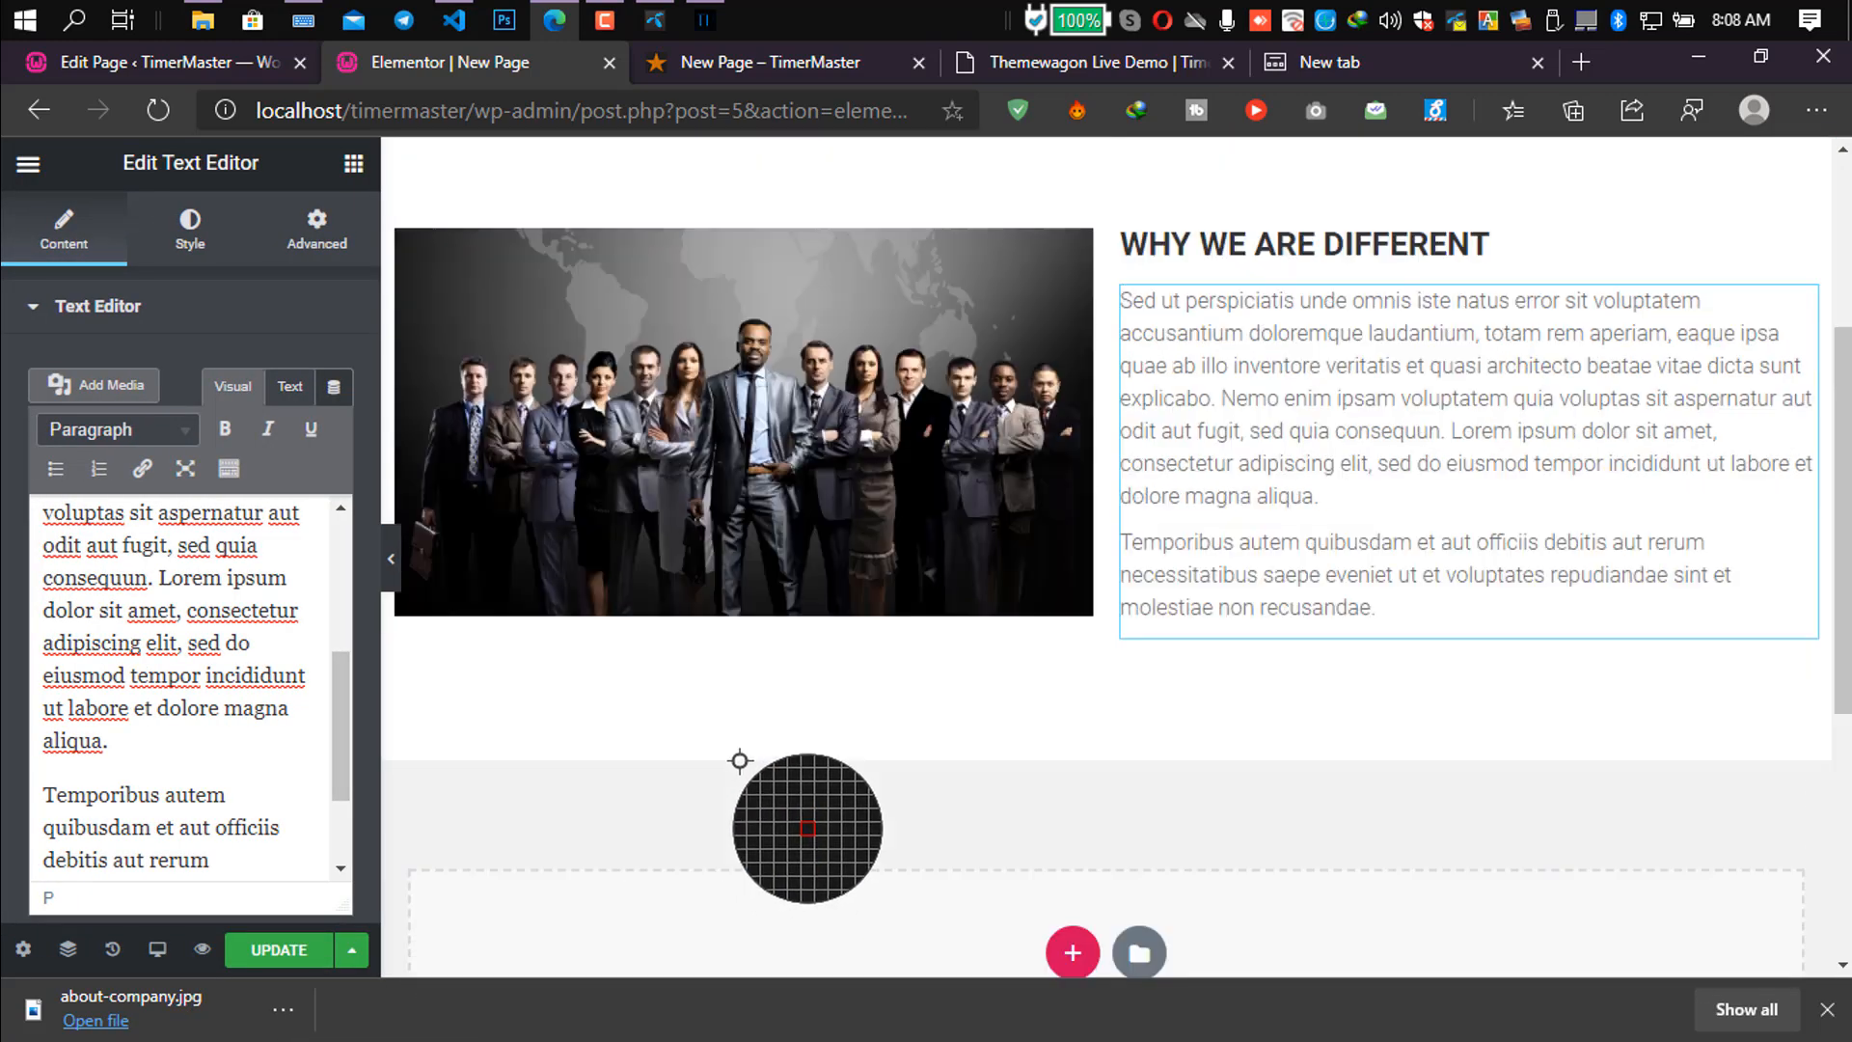
Reload the page preview and examine the demo's WHY WE ARE DIFFERENT section and the blocks below it.
click(735, 66)
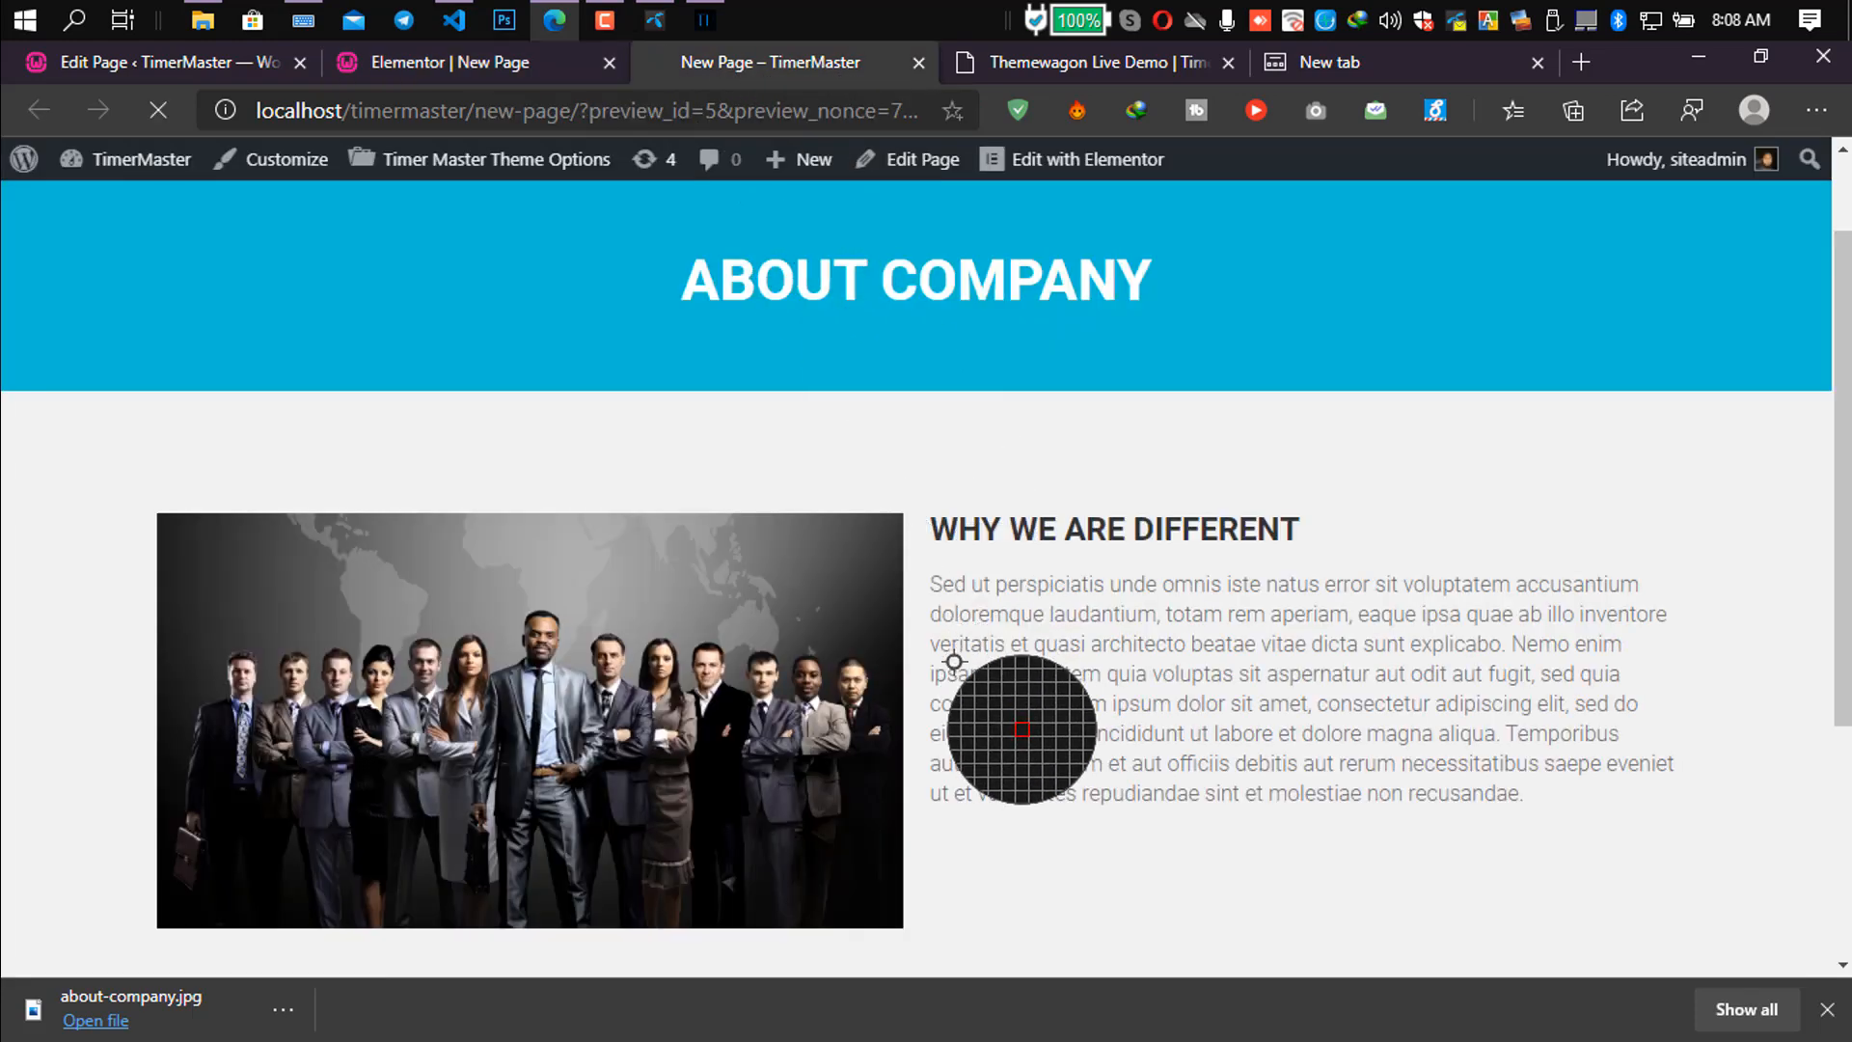
key(F5)
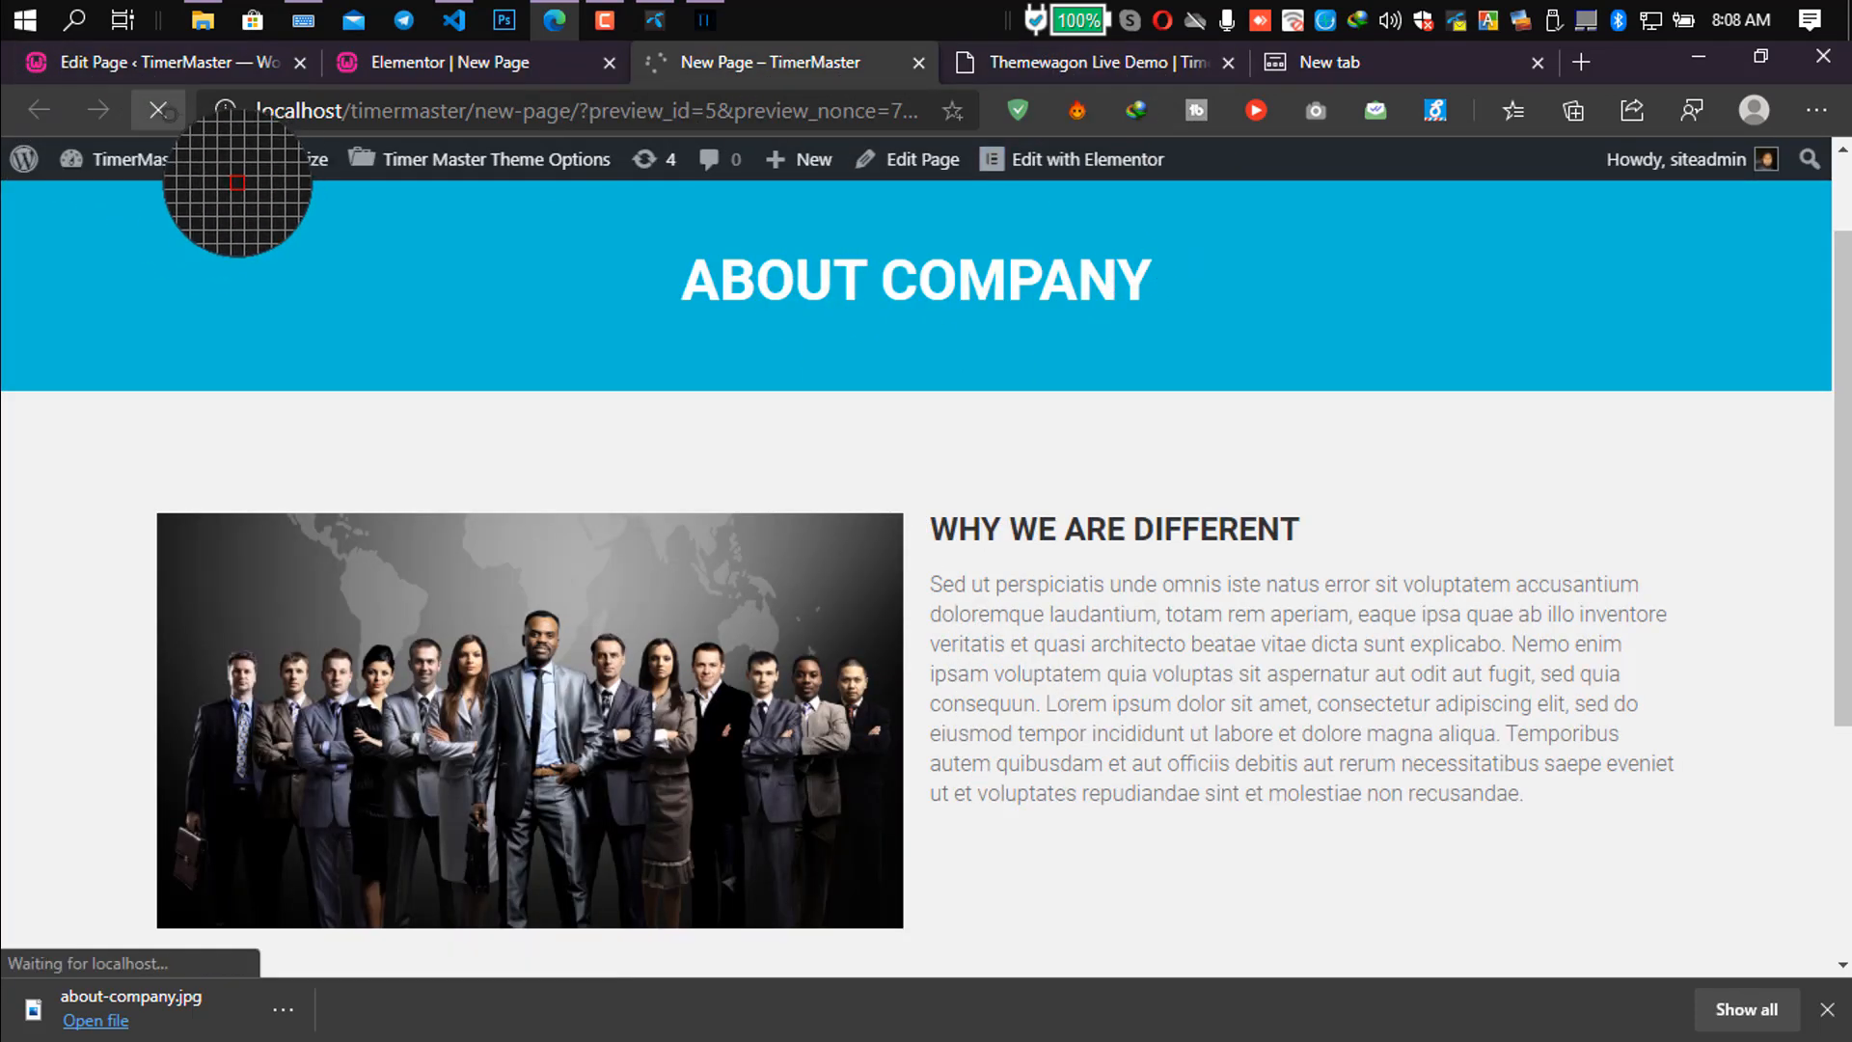
click(1059, 64)
scroll(858, 598, down, 2)
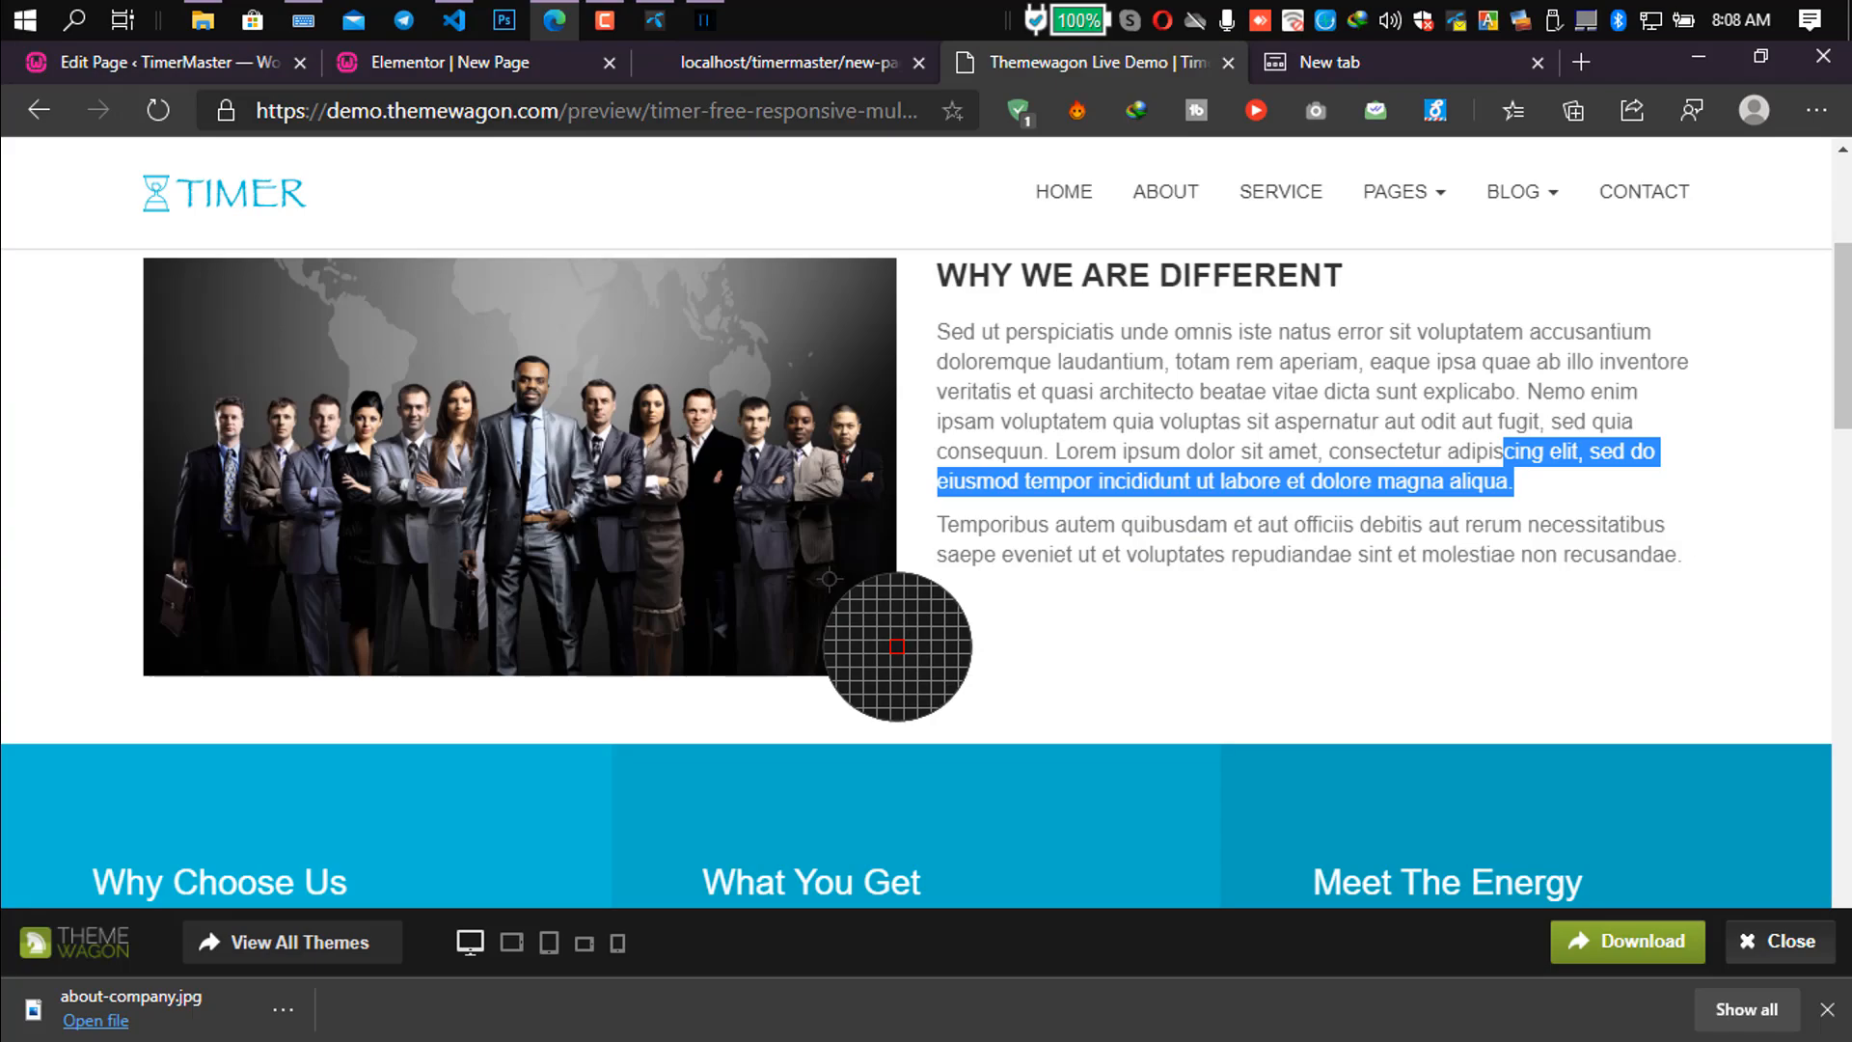